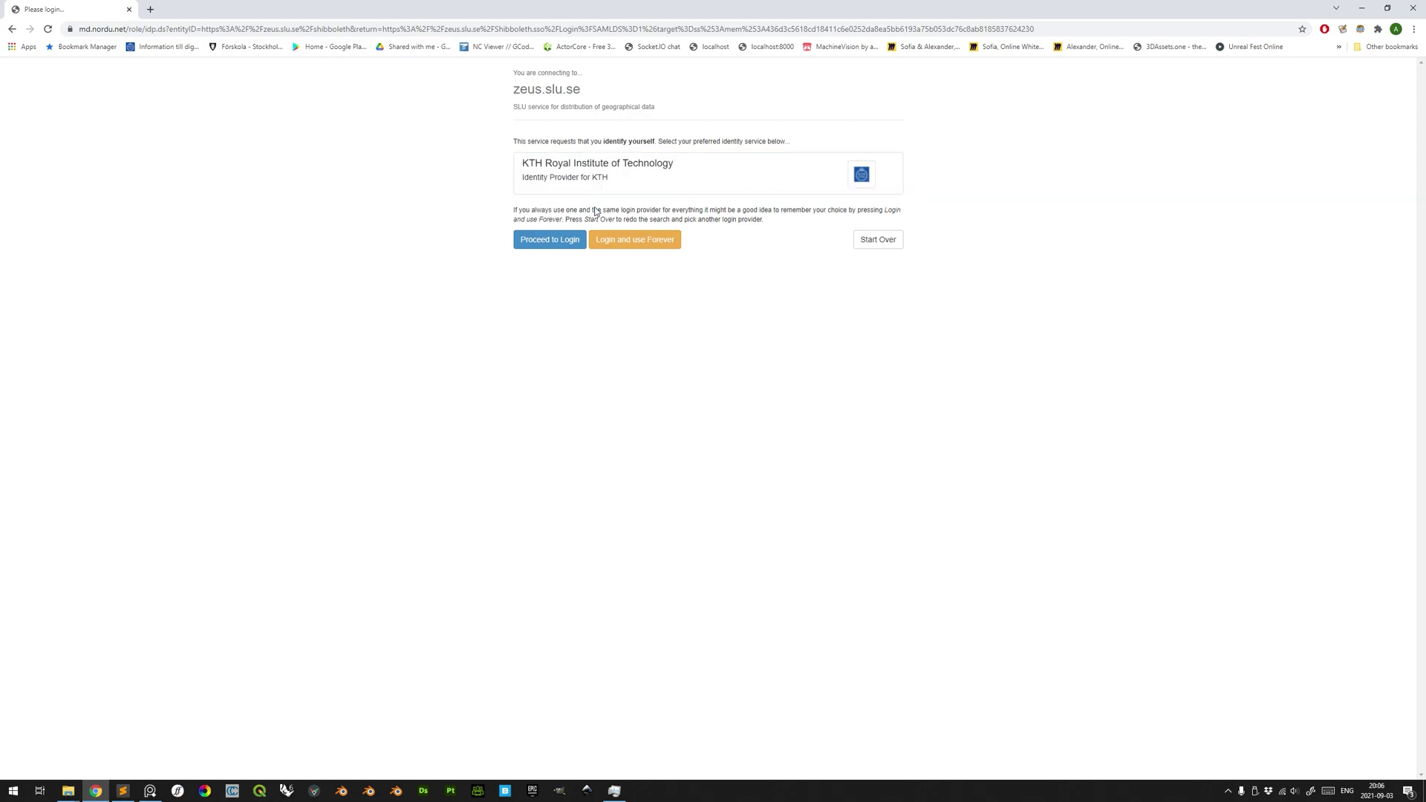
- Sign in to the zeus.slu.se geodata service through the KTH Royal Institute of Technology identity provider
{"action": "left_click", "coordinate": [566, 241]}
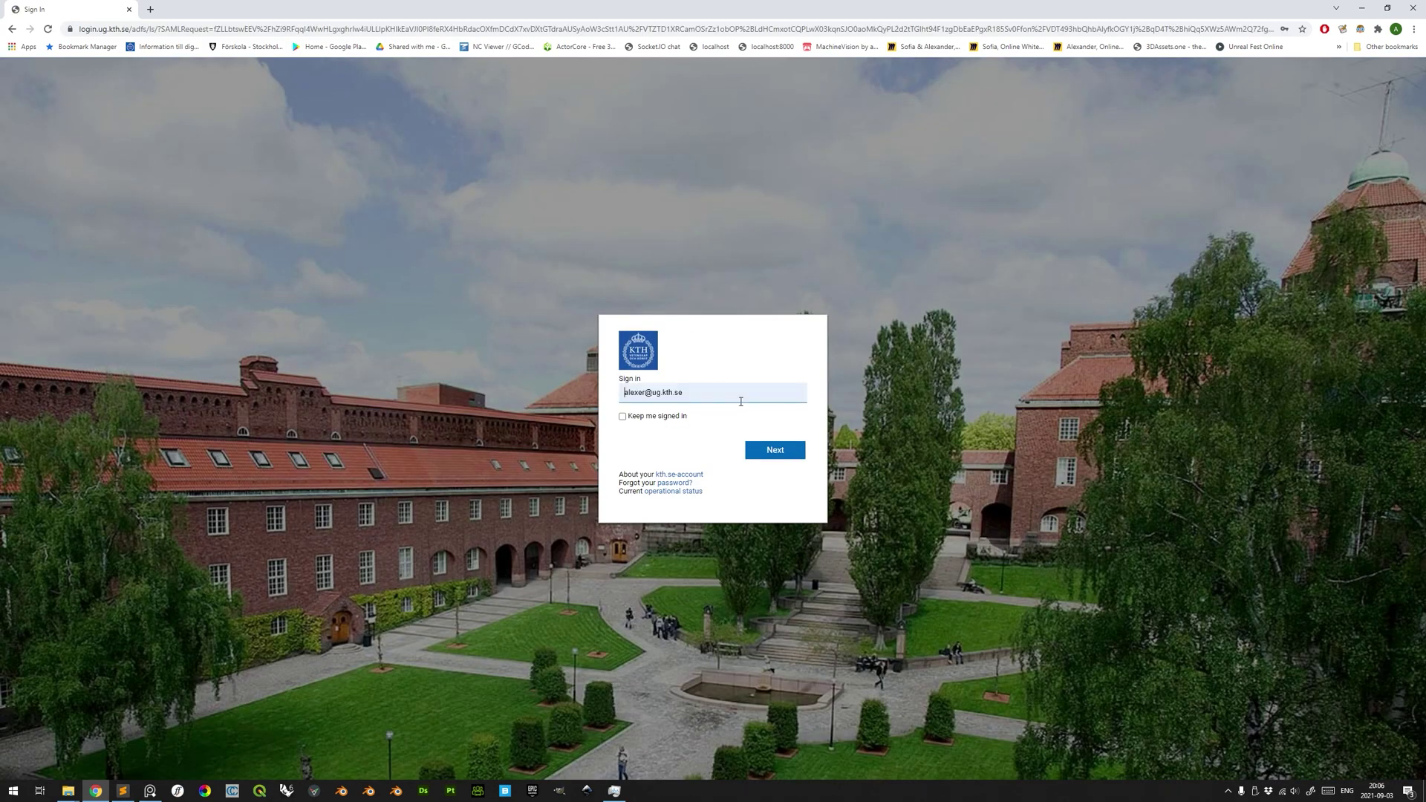
{"action": "left_click", "coordinate": [778, 451]}
{"action": "left_click", "coordinate": [781, 461]}
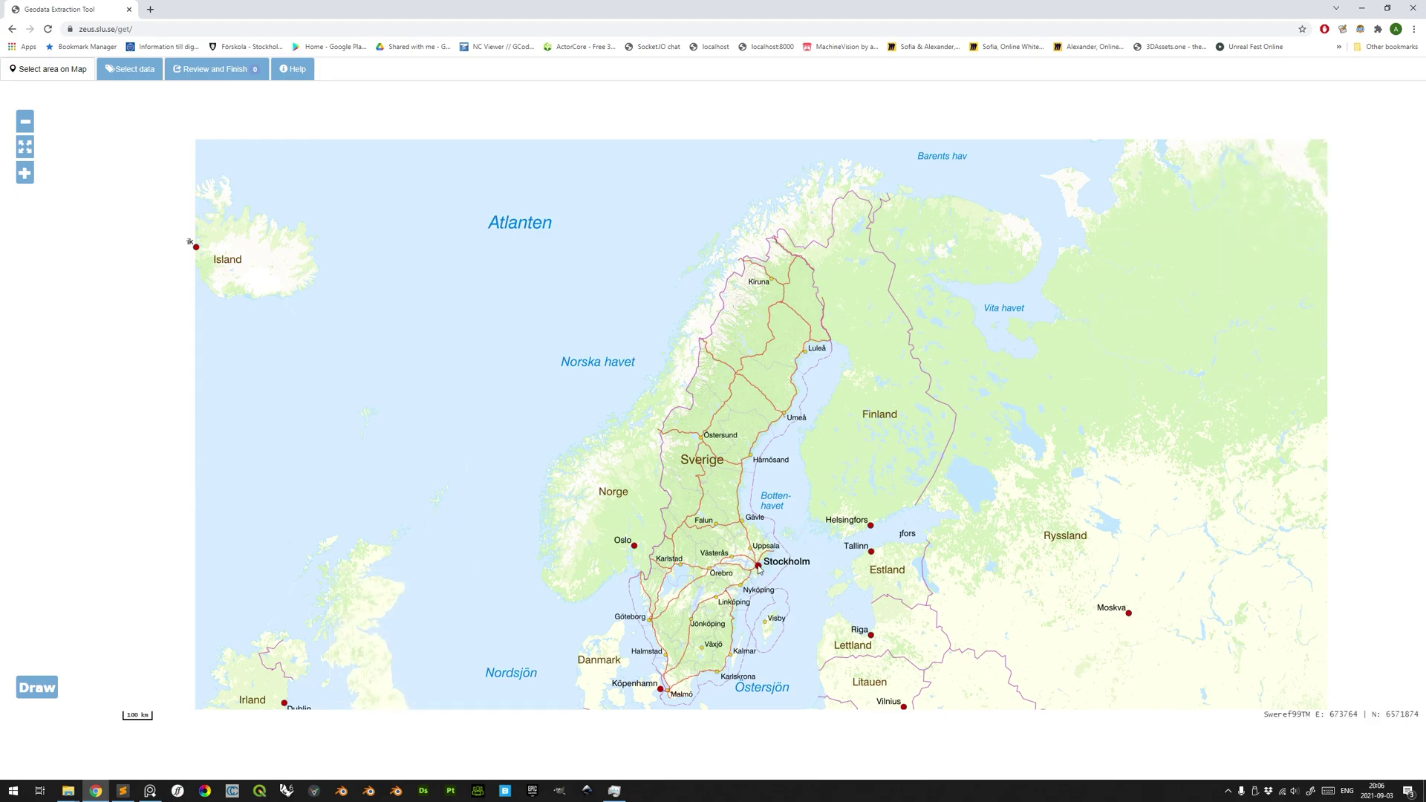
- Draw a rectangular extraction area around the Observatorielunden park in Stockholm and check its extent against the surrounding blocks
{"action": "scroll", "coordinate": [758, 572], "scroll_direction": "up", "scroll_amount": 2}
{"action": "scroll", "coordinate": [757, 576], "scroll_direction": "up", "scroll_amount": 4}
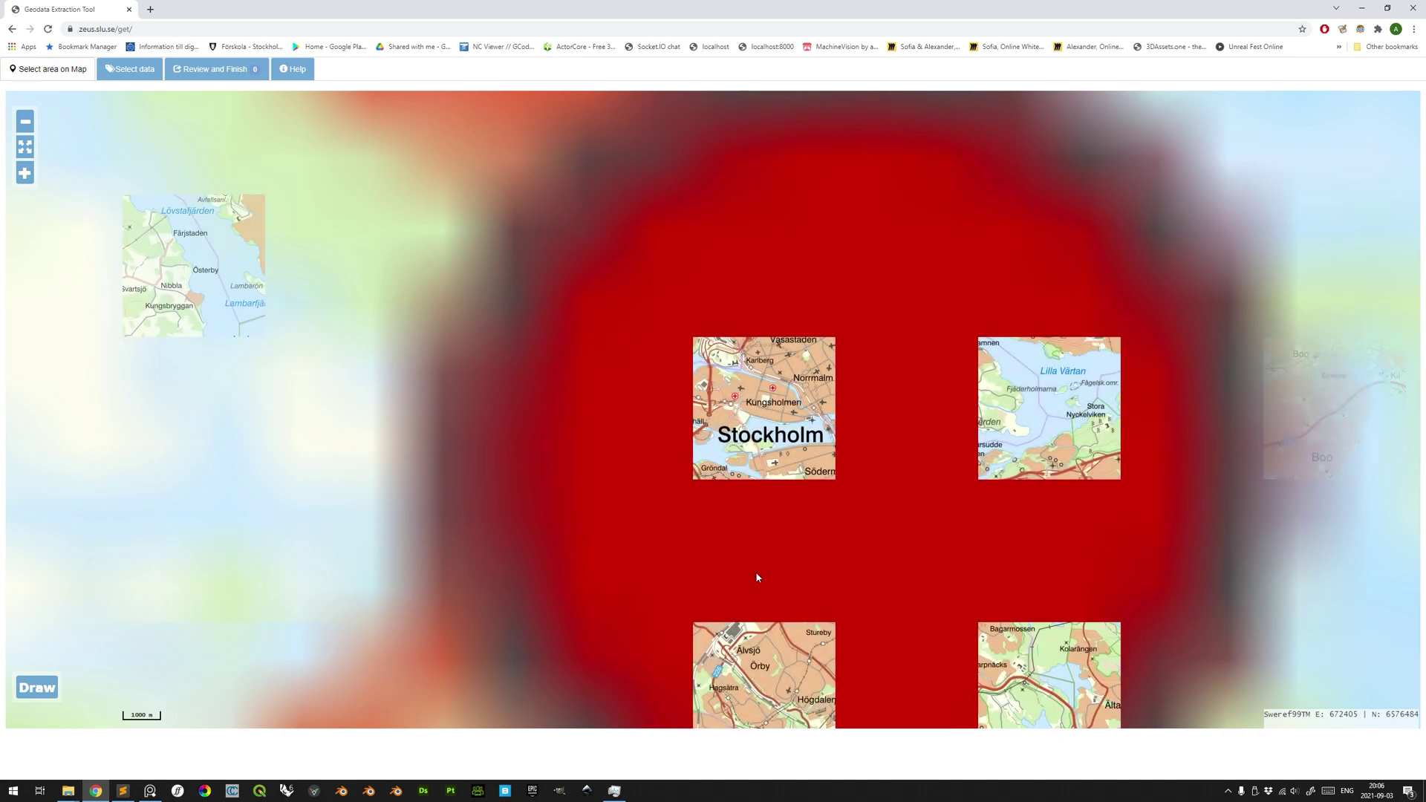
{"action": "scroll", "coordinate": [757, 381], "scroll_direction": "up", "scroll_amount": 5}
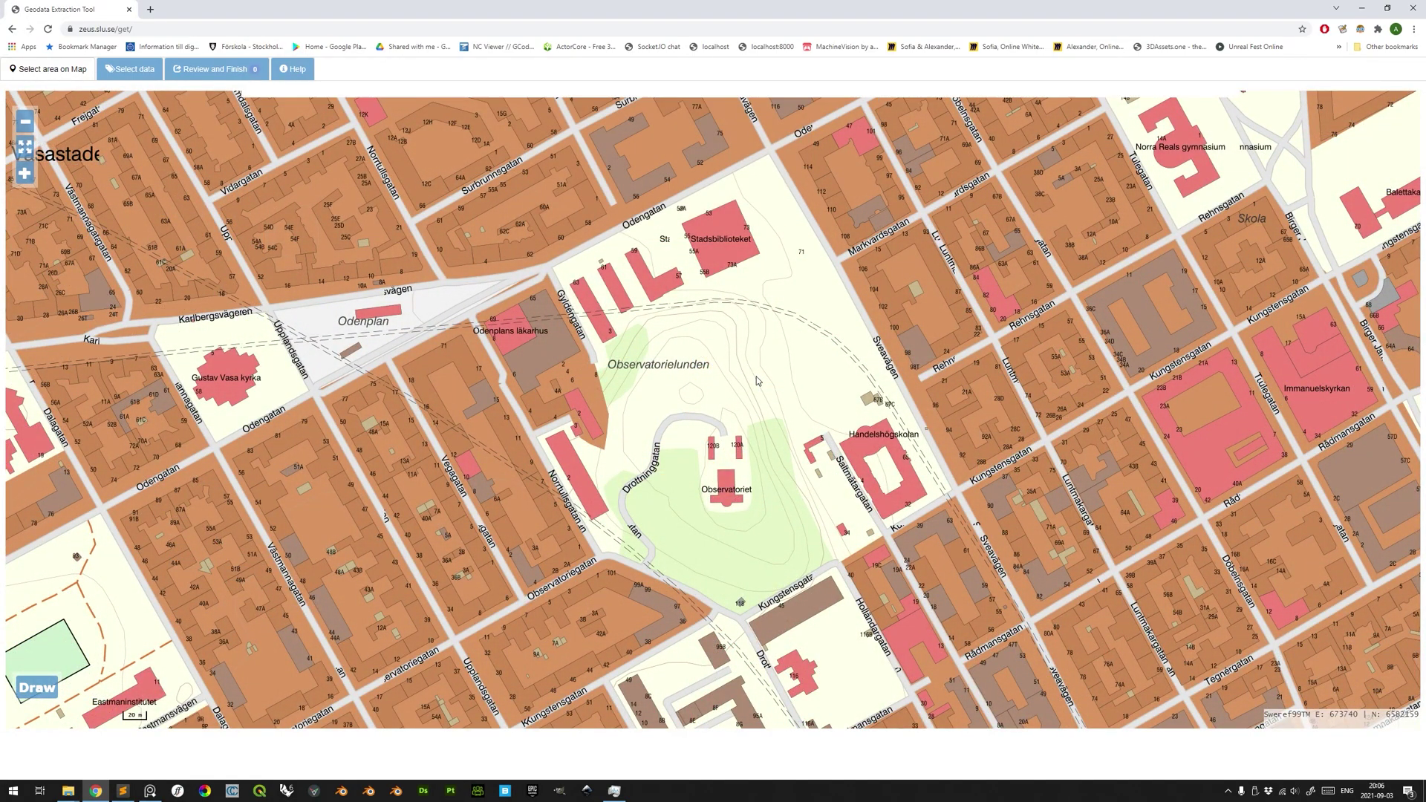
{"action": "left_click", "coordinate": [36, 688]}
{"action": "mouse_move", "coordinate": [371, 703]}
{"action": "left_mouse_down"}
{"action": "mouse_move", "coordinate": [393, 687]}
{"action": "mouse_move", "coordinate": [419, 613]}
{"action": "mouse_move", "coordinate": [1065, 113]}
{"action": "left_mouse_up"}
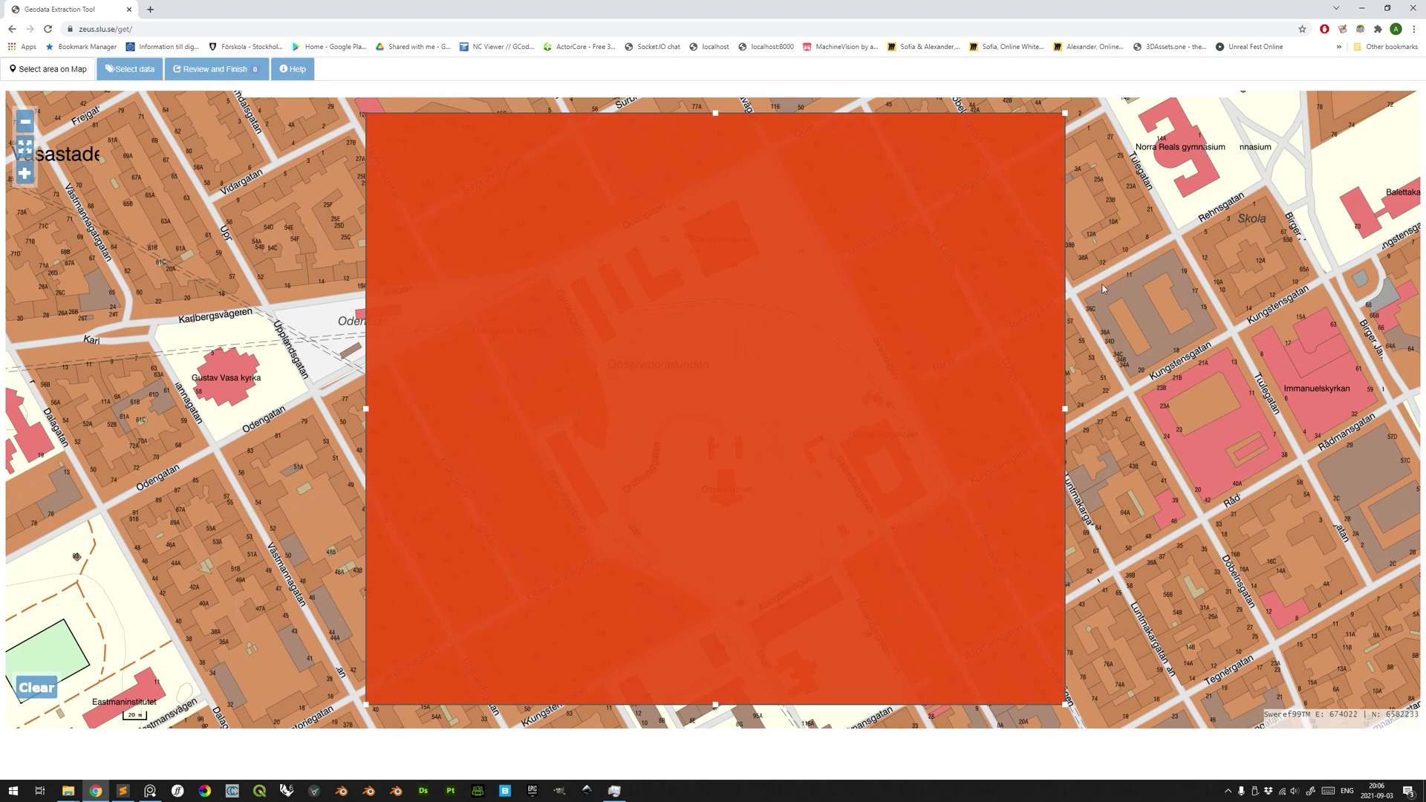
{"action": "scroll", "coordinate": [1104, 289], "scroll_direction": "down", "scroll_amount": 1}
{"action": "scroll", "coordinate": [1103, 289], "scroll_direction": "down", "scroll_amount": 1}
{"action": "left_click_drag", "start_coordinate": [1104, 288], "coordinate": [1007, 359]}
{"action": "mouse_move", "coordinate": [977, 272]}
{"action": "left_mouse_down"}
{"action": "mouse_move", "coordinate": [987, 258]}
{"action": "mouse_move", "coordinate": [985, 274]}
{"action": "left_mouse_up"}
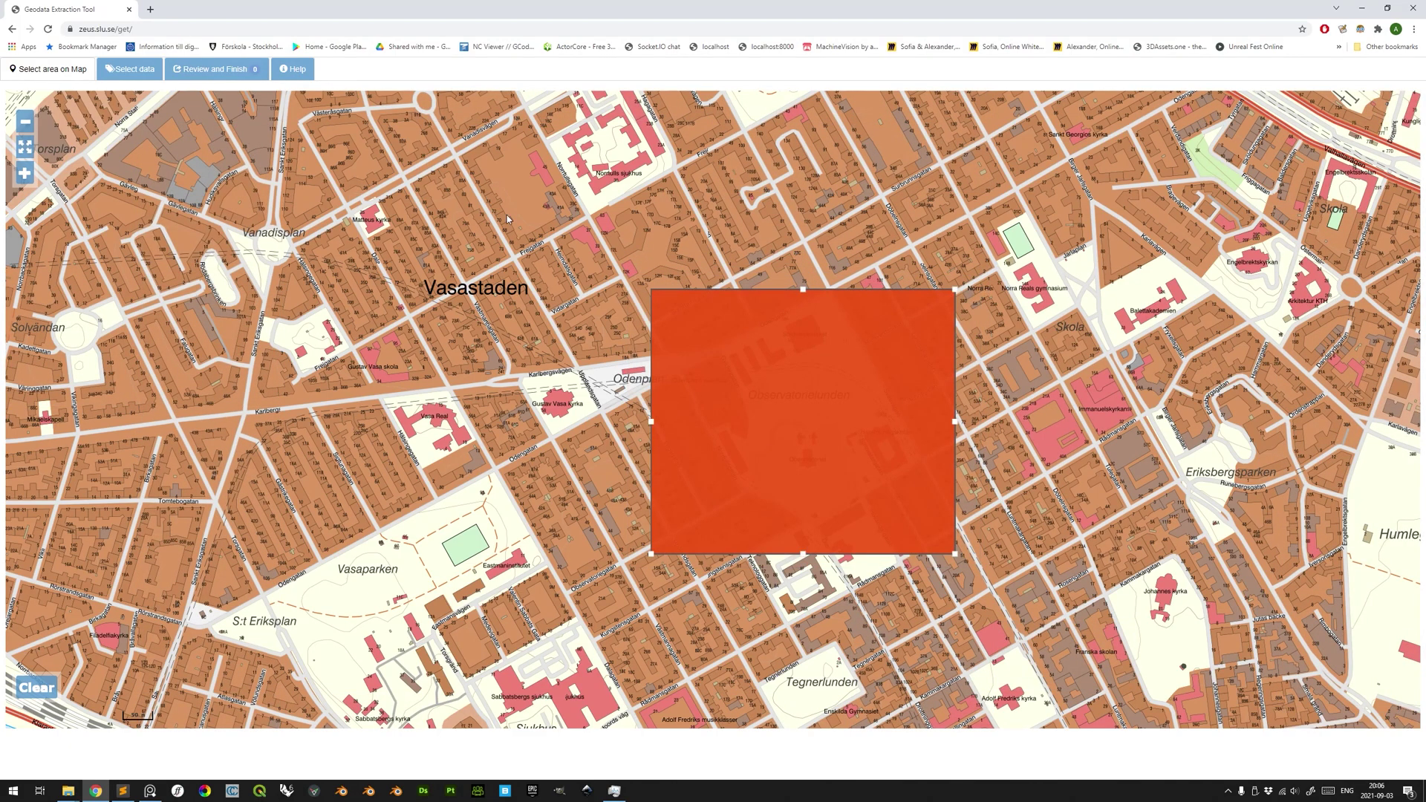
- Add the datasets Markhöjdmodell Nedladdning, grid 1+ latest (tif) and Ortofoto 4 band 0.16 m 2019 (tif) to the order
{"action": "left_click", "coordinate": [139, 74]}
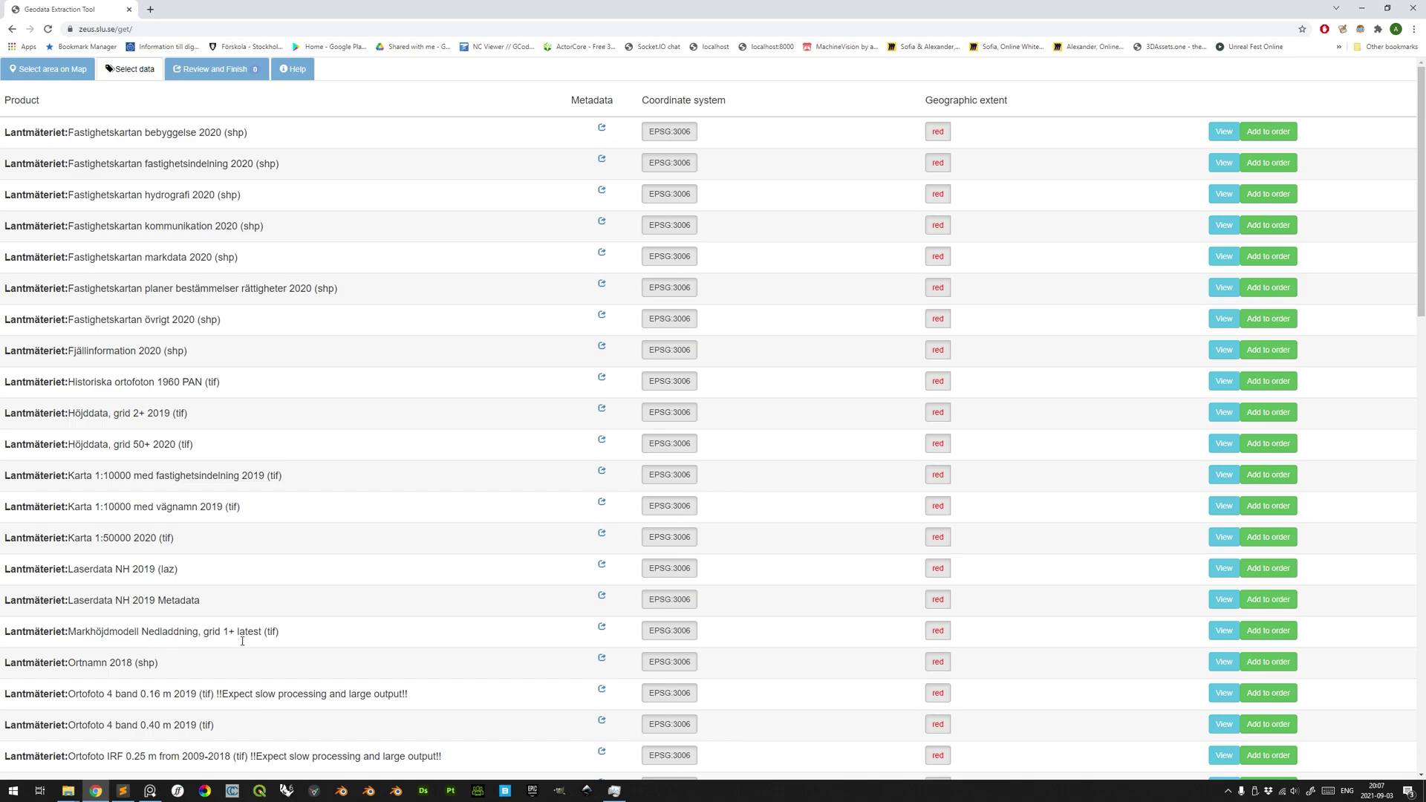
{"action": "left_click", "coordinate": [1291, 632]}
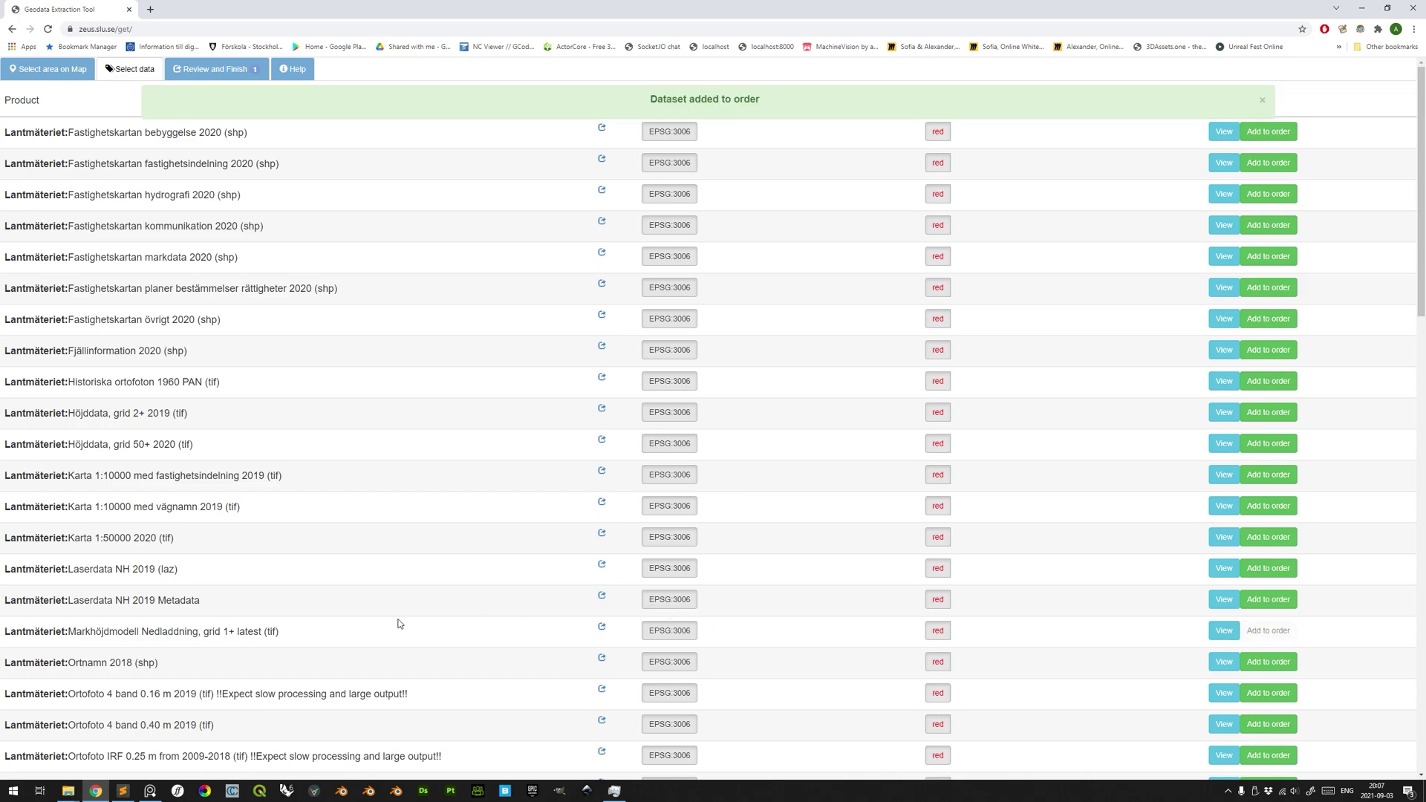
{"action": "scroll", "coordinate": [357, 579], "scroll_direction": "down", "scroll_amount": 2}
{"action": "scroll", "coordinate": [306, 520], "scroll_direction": "down", "scroll_amount": 3}
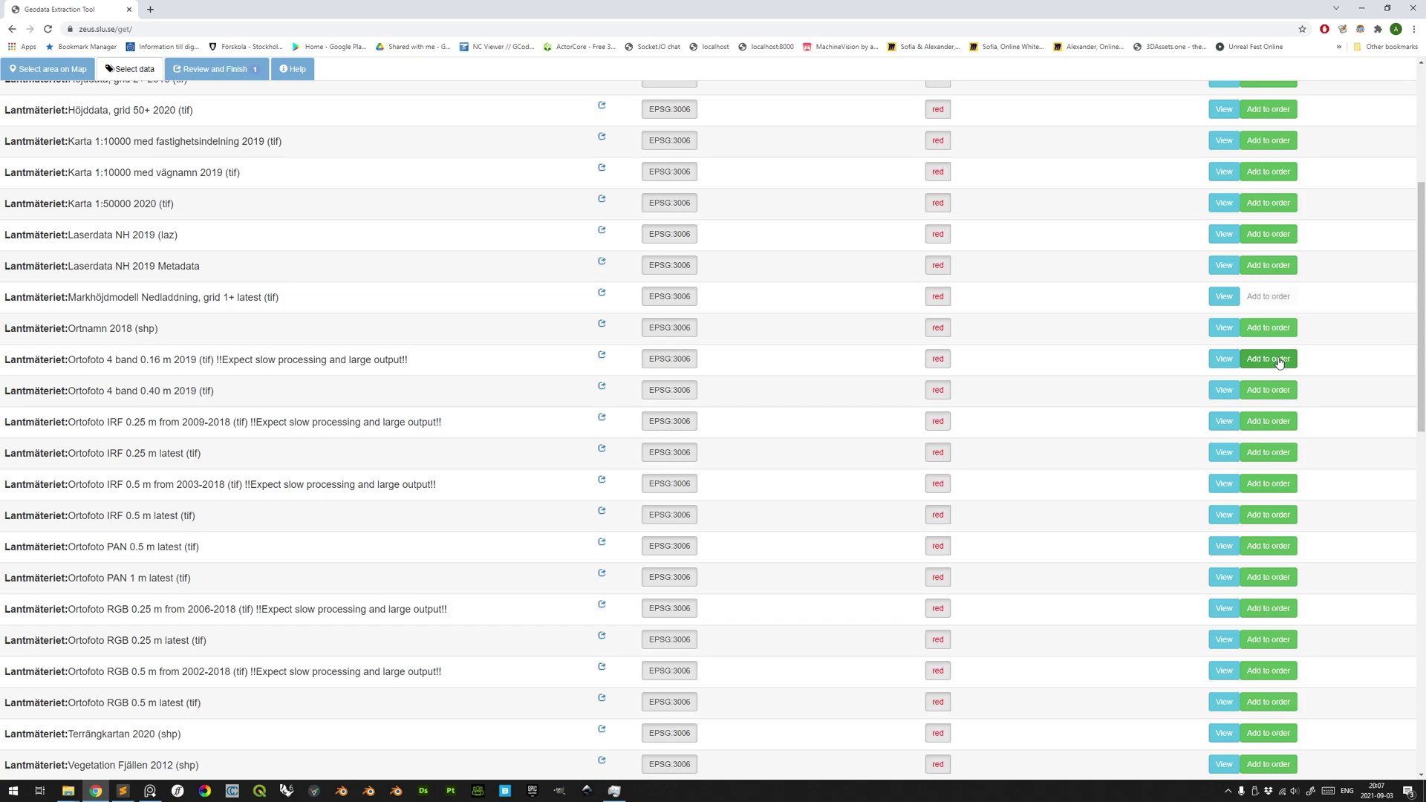
{"action": "left_click", "coordinate": [1274, 358]}
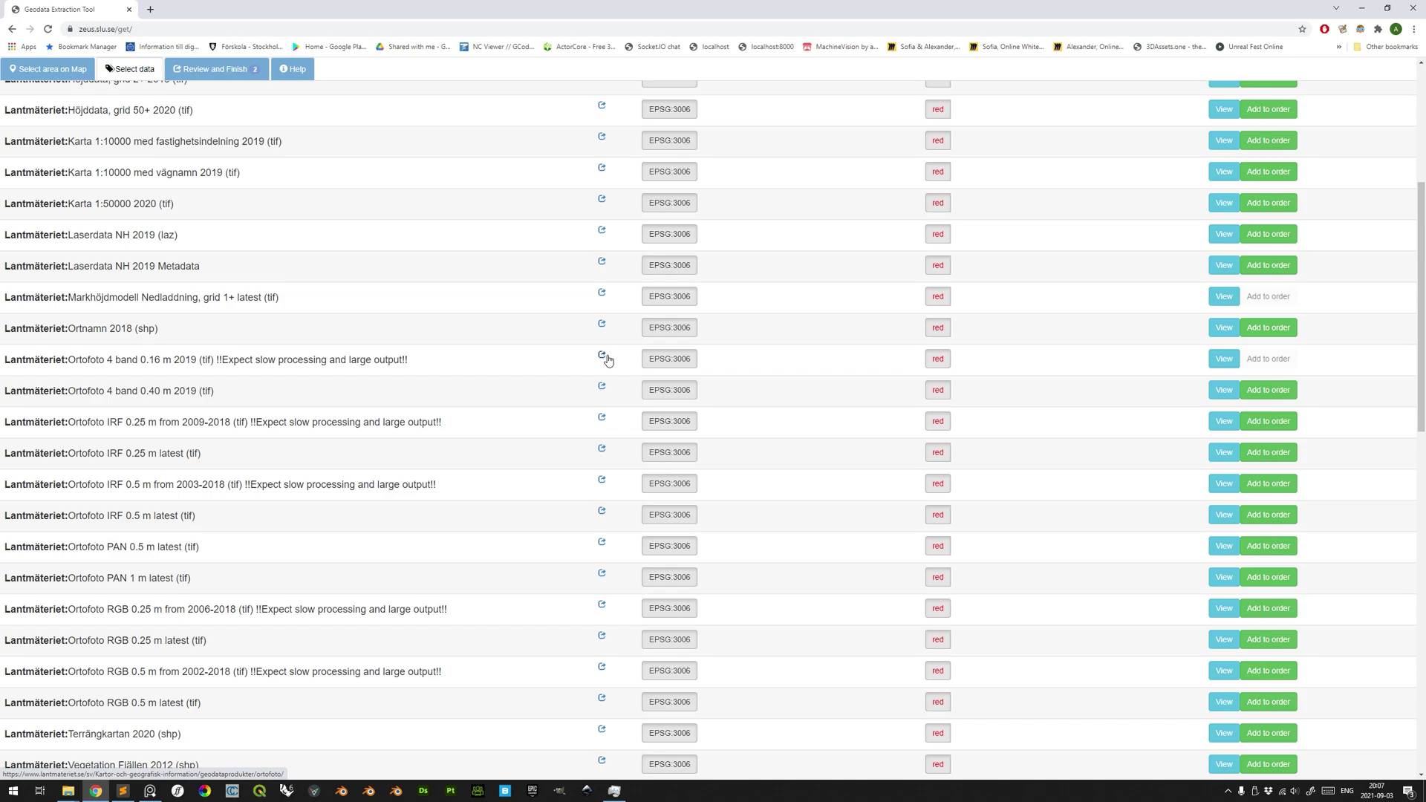
- Look at Lantmäteriet's product page for the Ortofoto 4 band 0.16 m 2019 dataset, and close it
{"action": "left_click", "coordinate": [603, 356]}
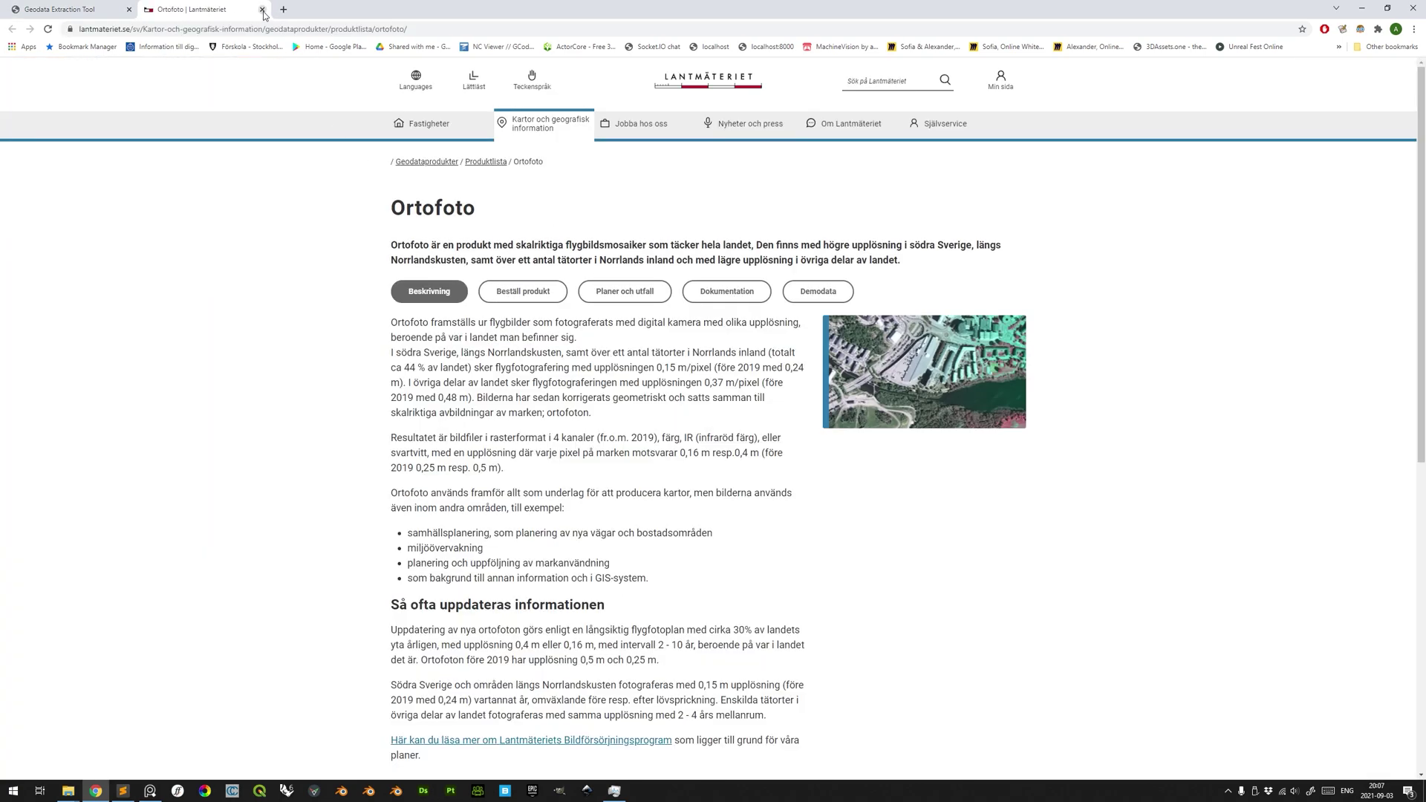
{"action": "left_click", "coordinate": [263, 10]}
- Review the selected datasets and the usage terms, agree to the terms, and submit the order
{"action": "left_click", "coordinate": [223, 69]}
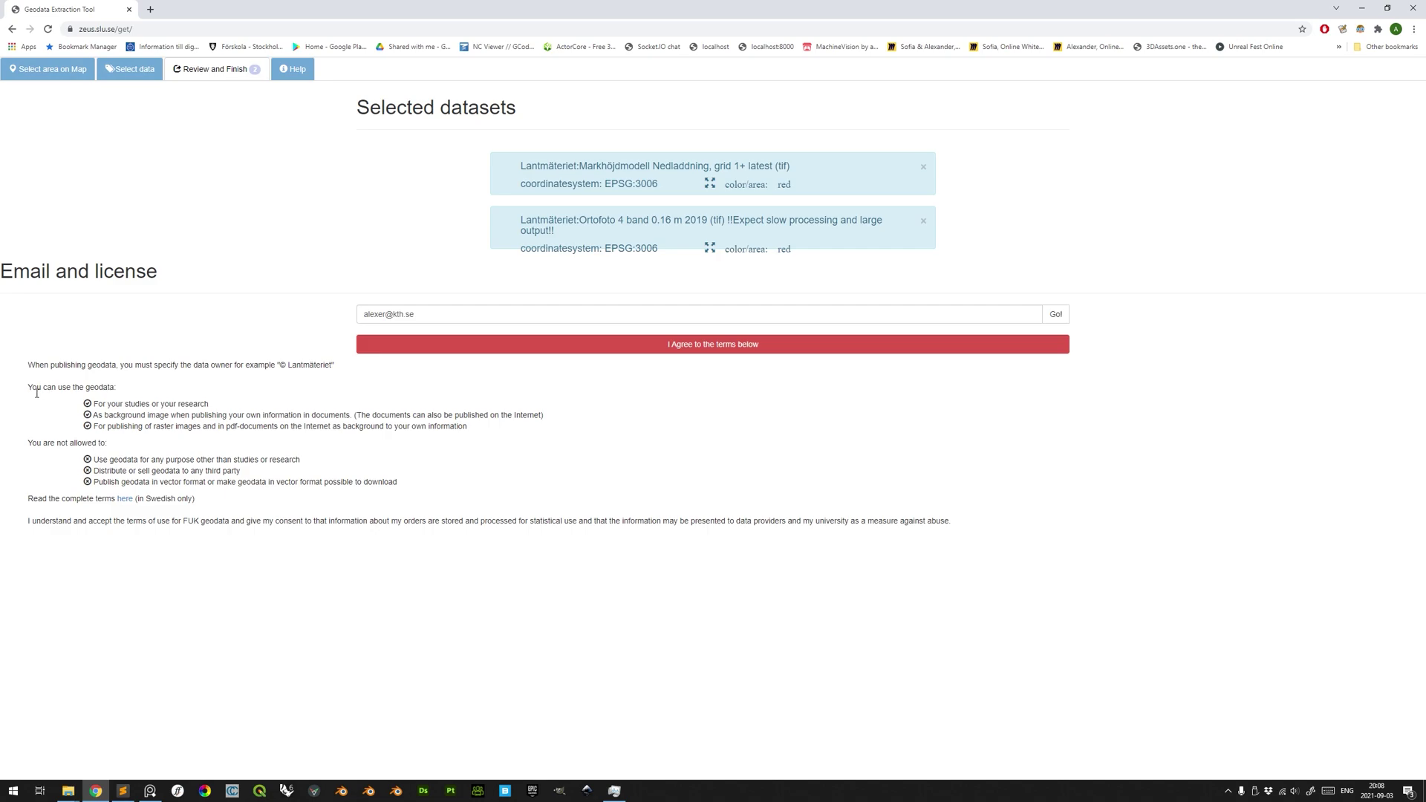
{"action": "left_click_drag", "start_coordinate": [28, 388], "coordinate": [414, 485]}
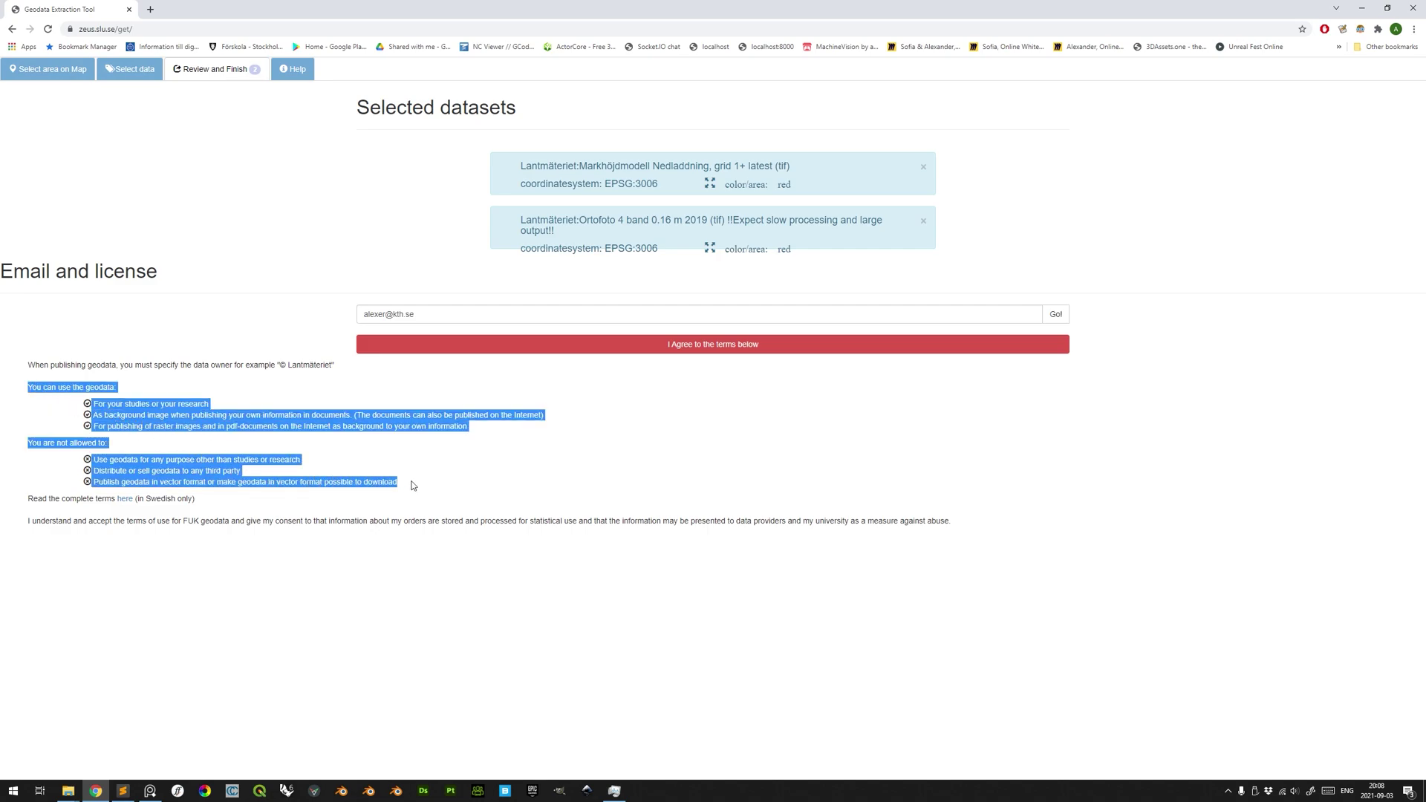
{"action": "left_click", "coordinate": [414, 485]}
{"action": "left_click", "coordinate": [744, 350]}
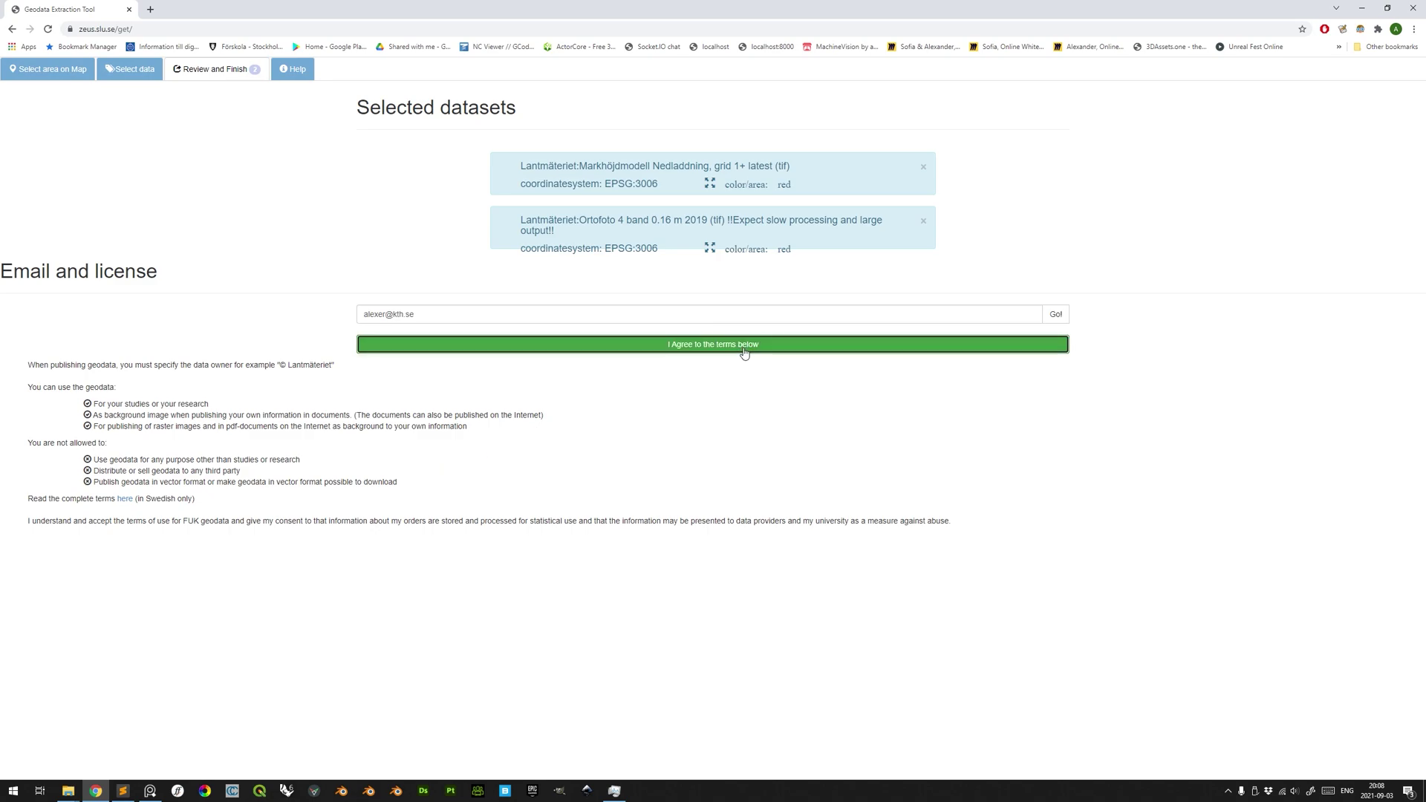
{"action": "left_click", "coordinate": [1056, 315]}
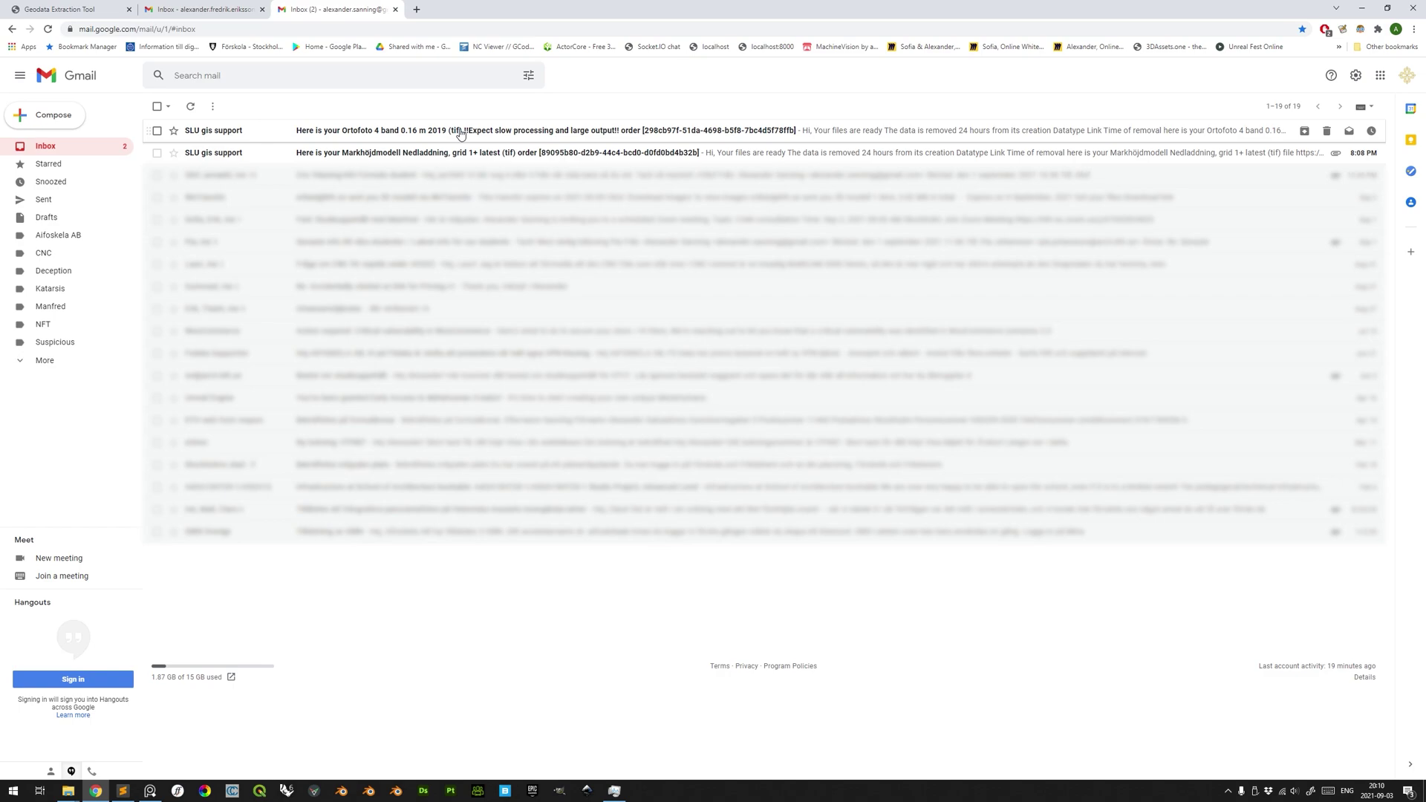
- Download the Ortofoto and Markhöjdmodell ZIP archives from the links in the two SLU GIS support e-mails
{"action": "left_click", "coordinate": [461, 130]}
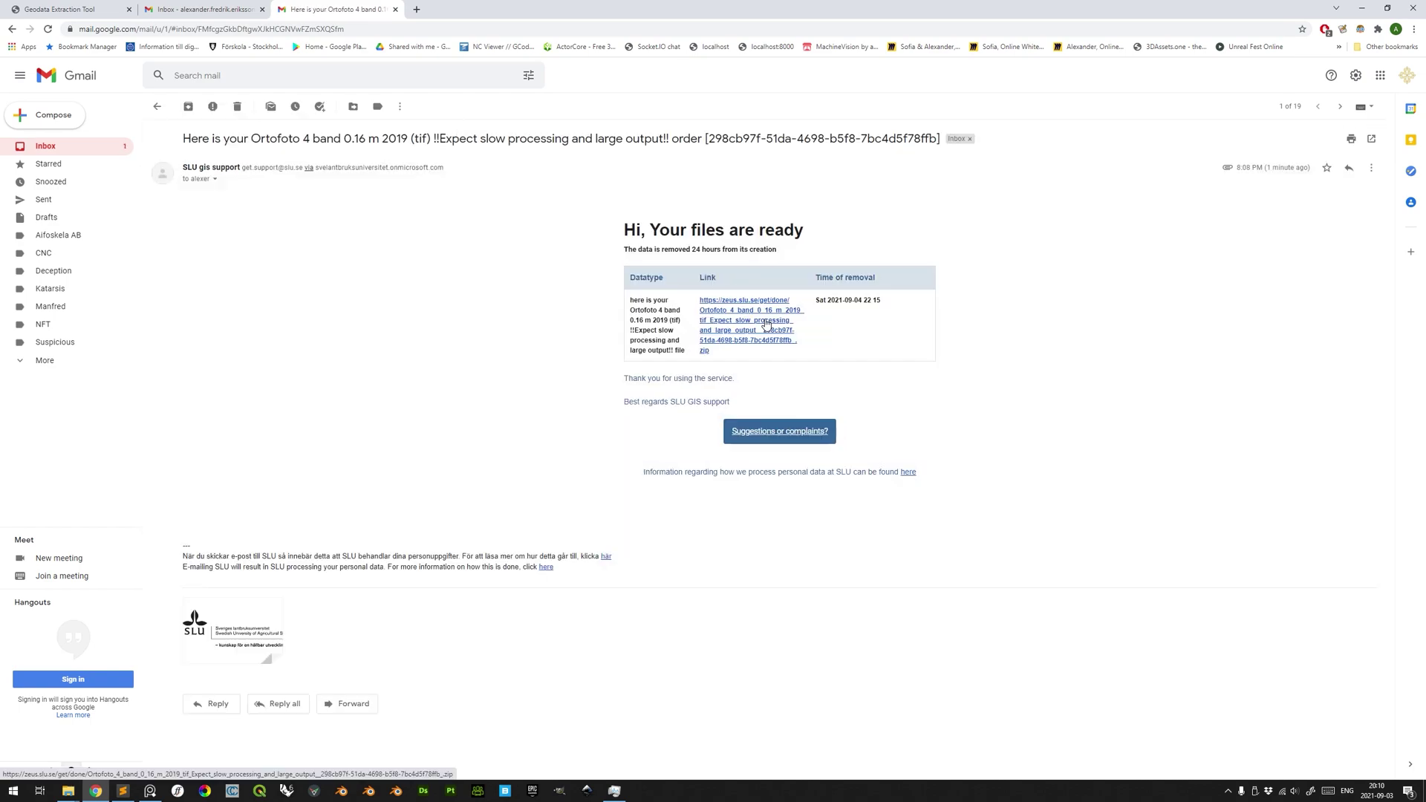
{"action": "left_click", "coordinate": [766, 324]}
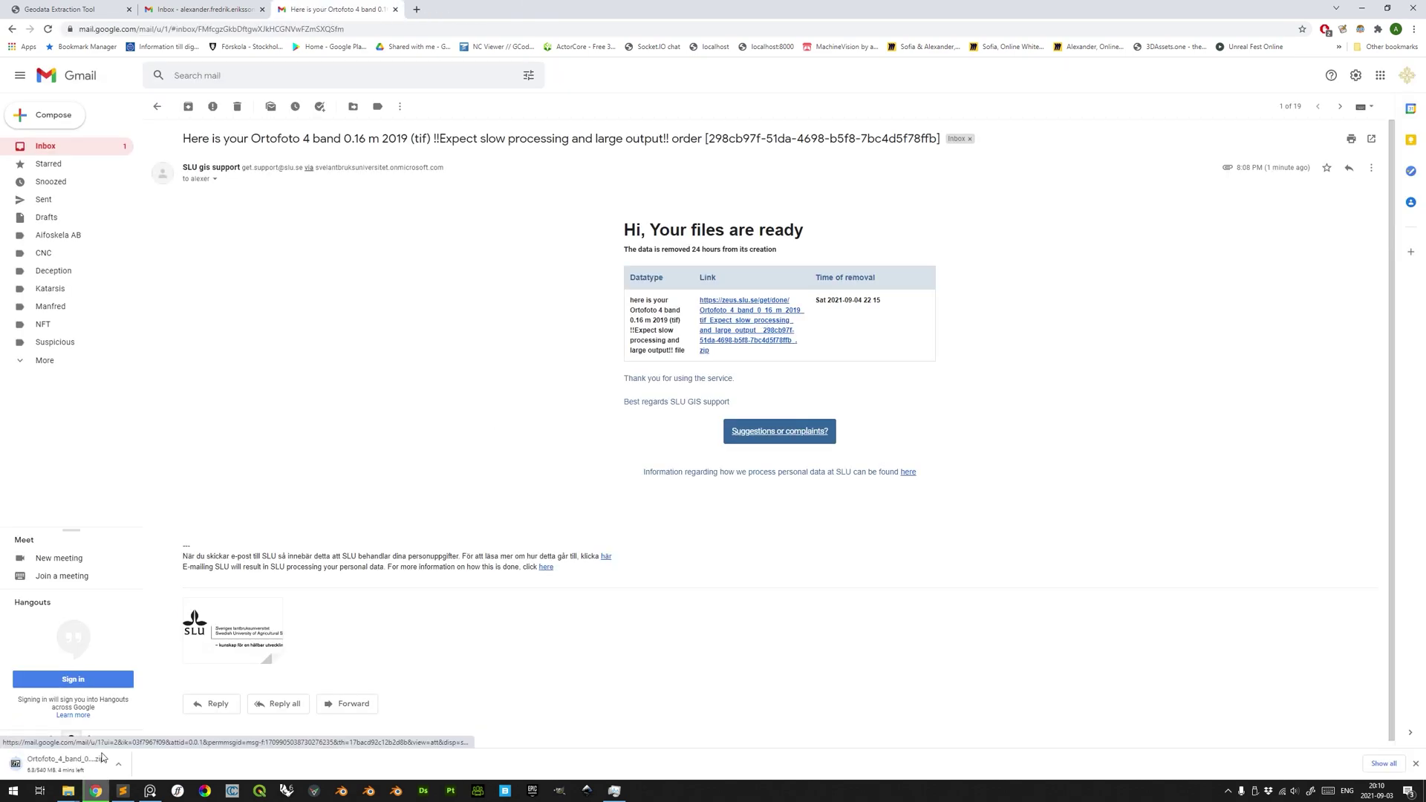
{"action": "left_click", "coordinate": [236, 106]}
{"action": "left_click", "coordinate": [520, 138]}
{"action": "left_click", "coordinate": [752, 320]}
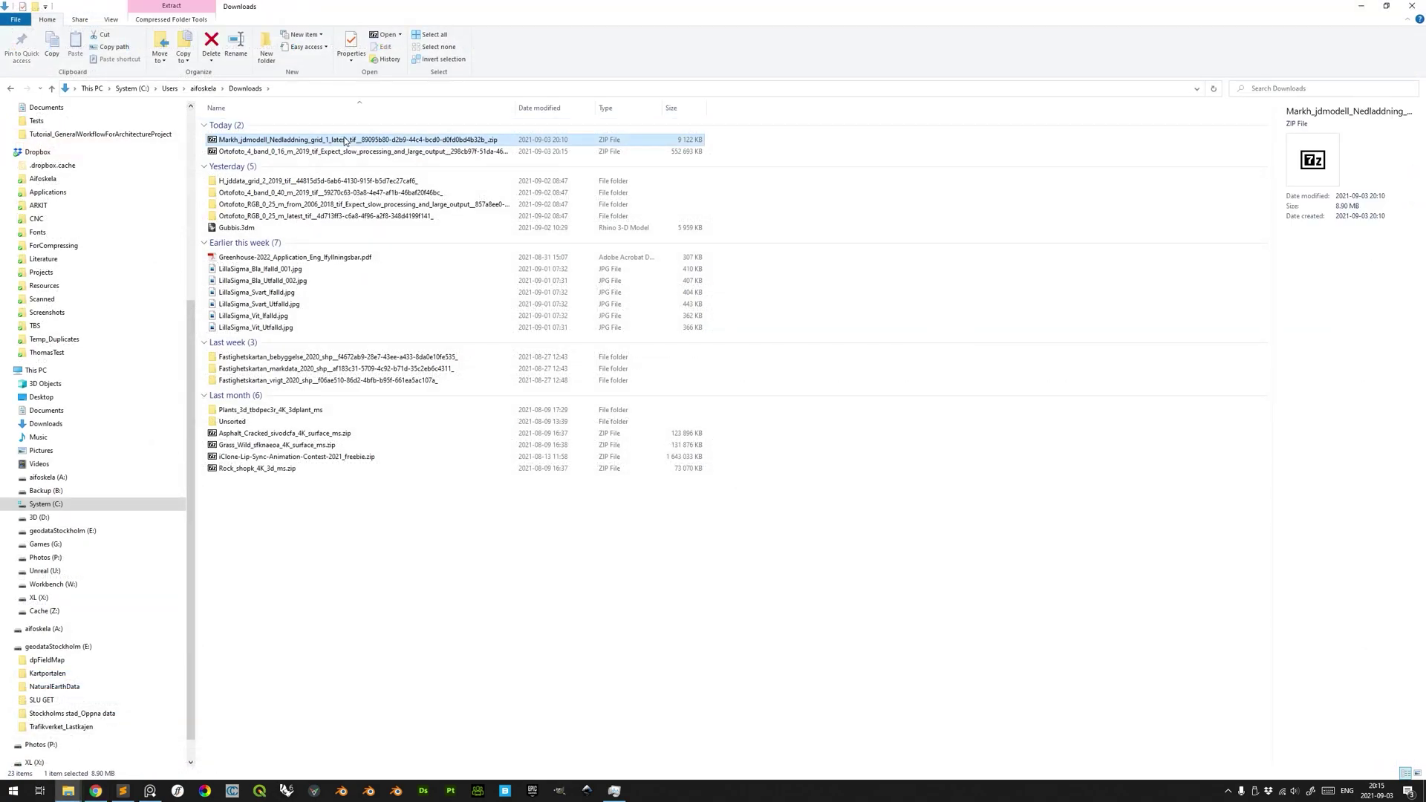
- Extract the Markhöjdmodell and Ortofoto archives in Downloads into separate folders with 7-Zip, and delete both ZIP files
{"action": "left_click", "coordinate": [344, 152], "text": "shift"}
{"action": "right_click", "coordinate": [344, 153]}
{"action": "mouse_move", "coordinate": [386, 200]}
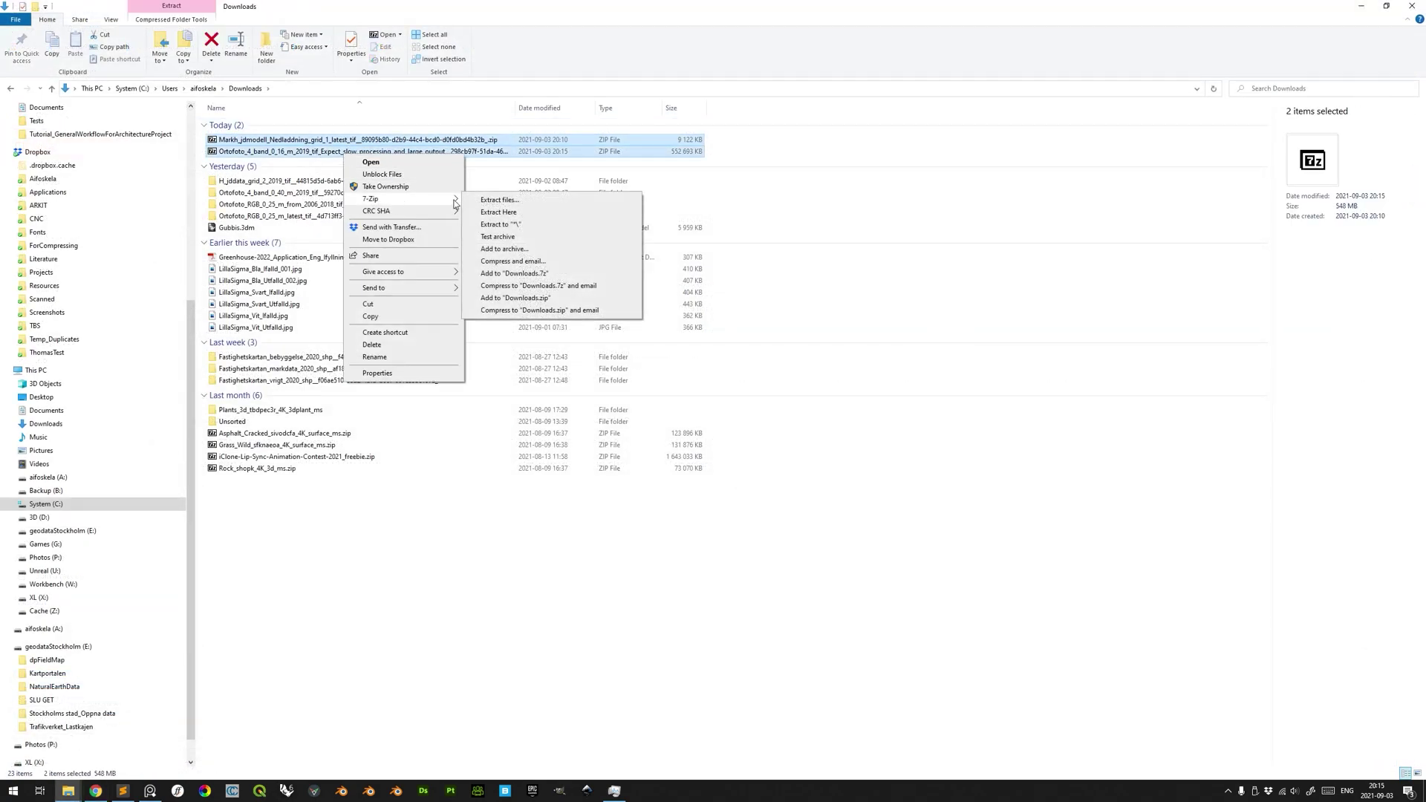
{"action": "left_click", "coordinate": [502, 224]}
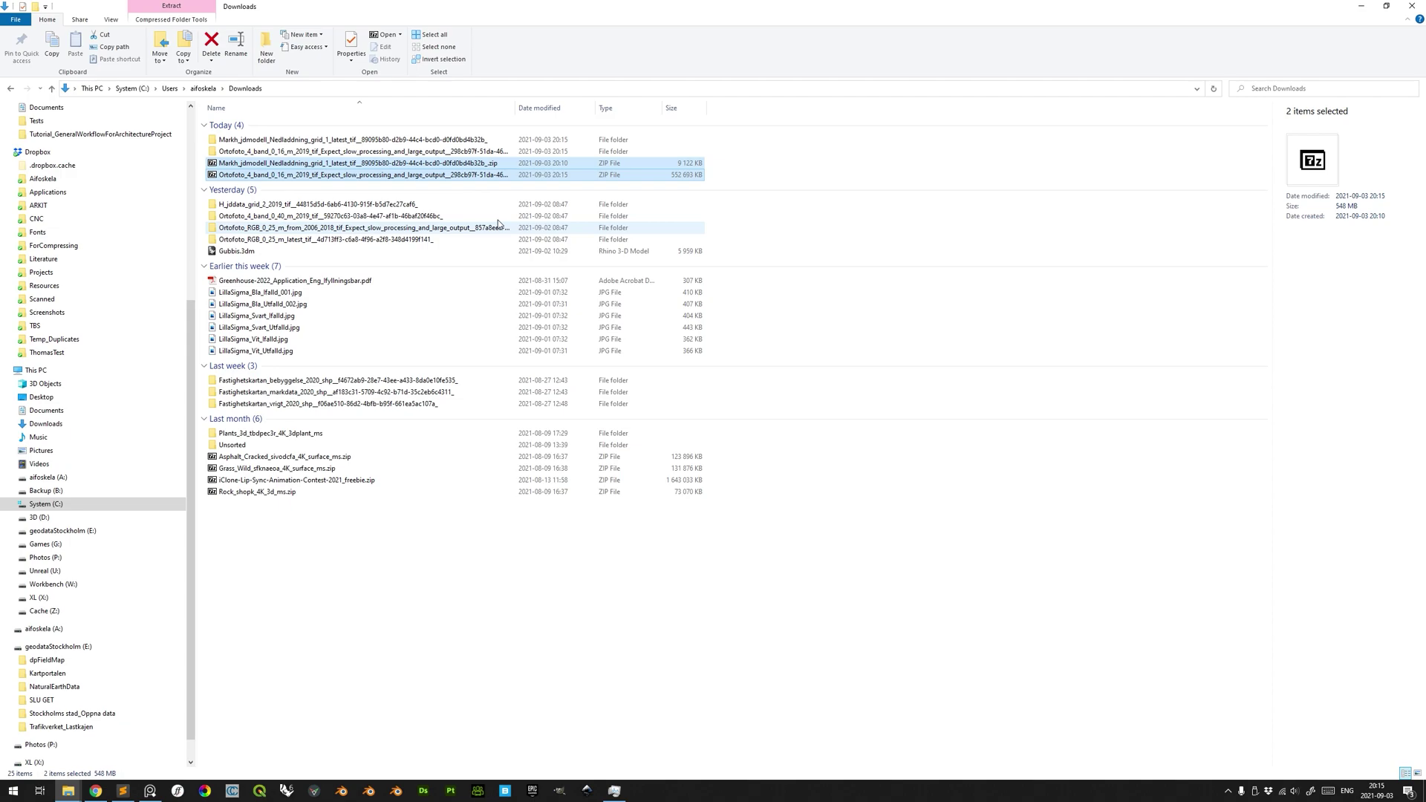
{"action": "key", "text": "Delete"}
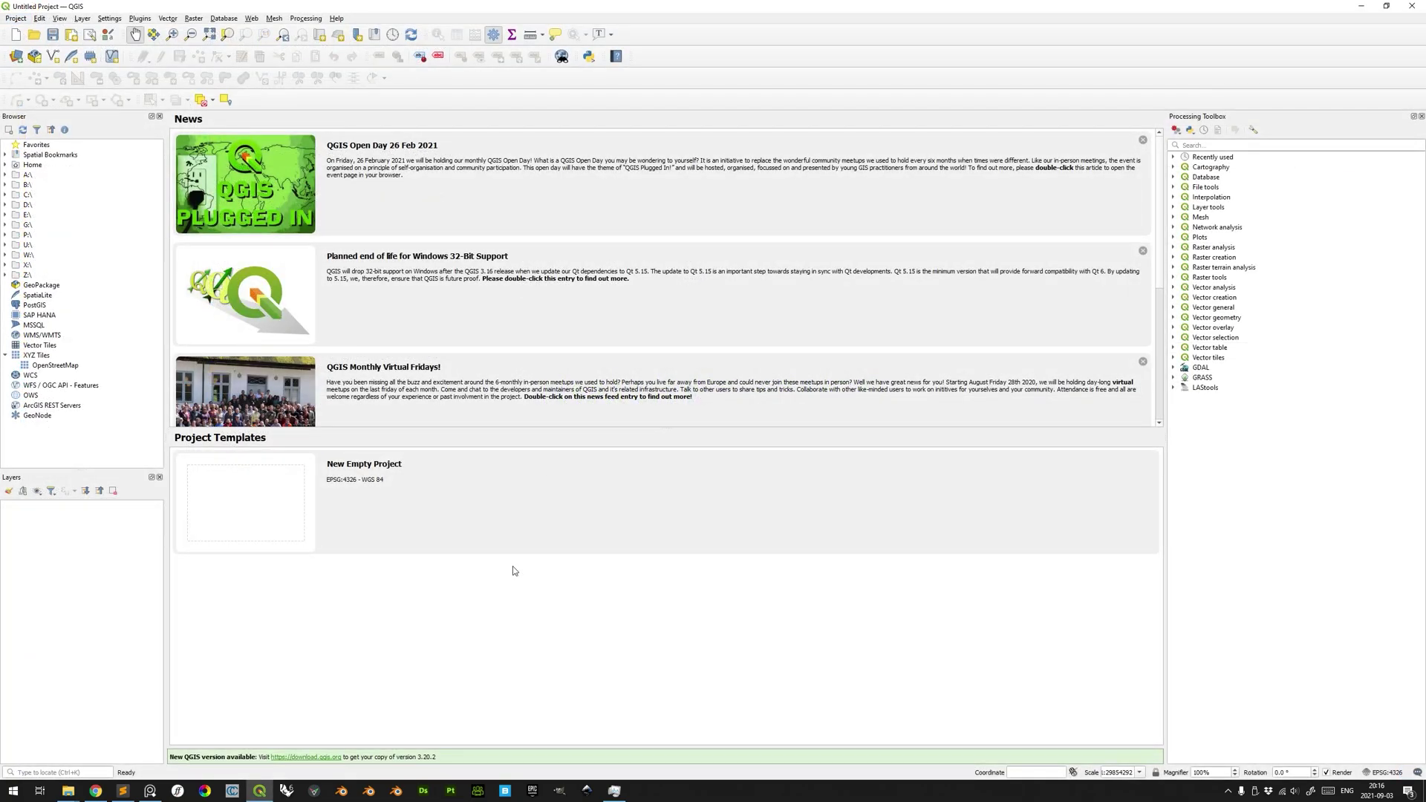
- Switch to the Downloads folder and load the terrain raster 658_67_0025_2011.tif from the extracted Markhöjdmodell folder into QGIS as a layer
{"action": "key", "text": "alt+Tab"}
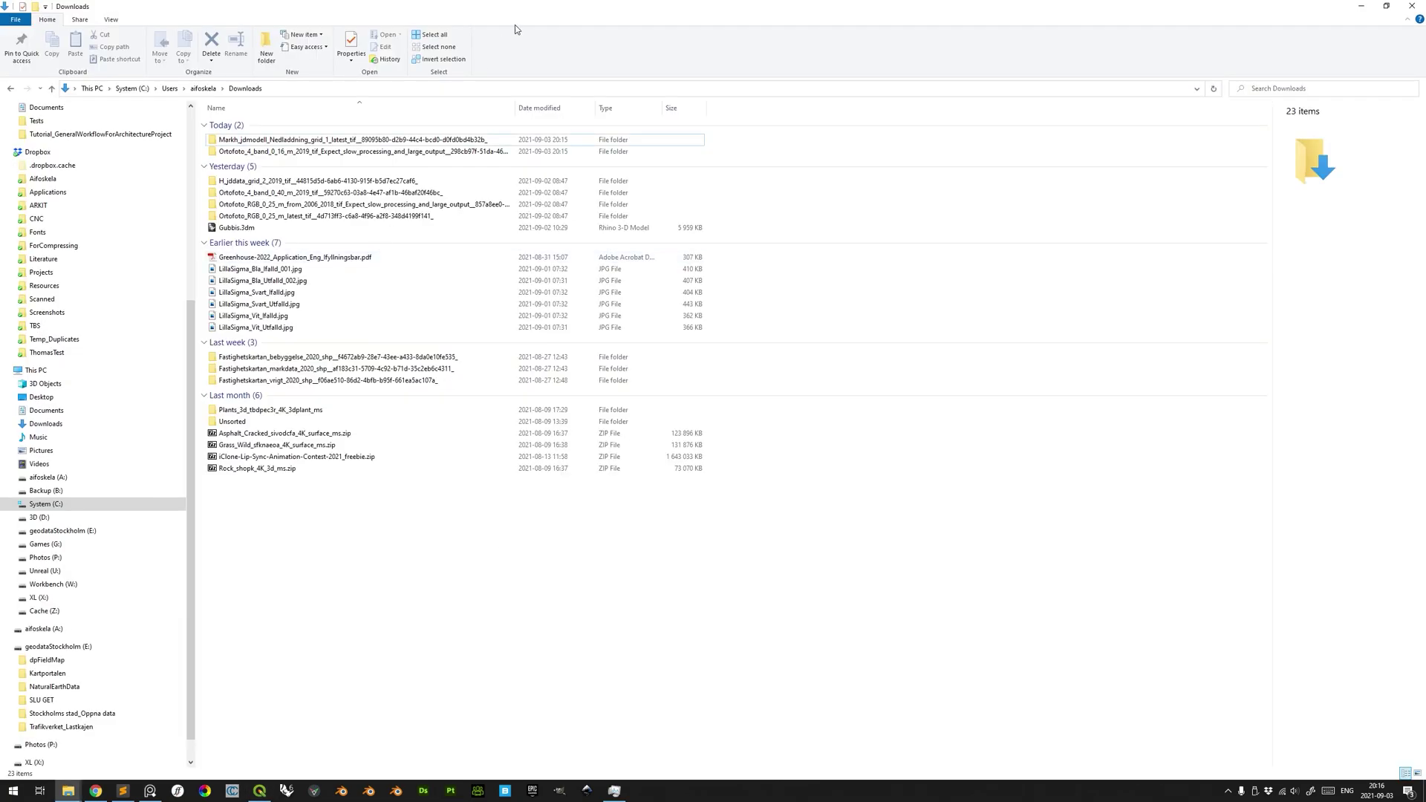
{"action": "double_click", "coordinate": [523, 7]}
{"action": "double_click", "coordinate": [737, 232]}
{"action": "left_click_drag", "start_coordinate": [713, 257], "coordinate": [331, 596]}
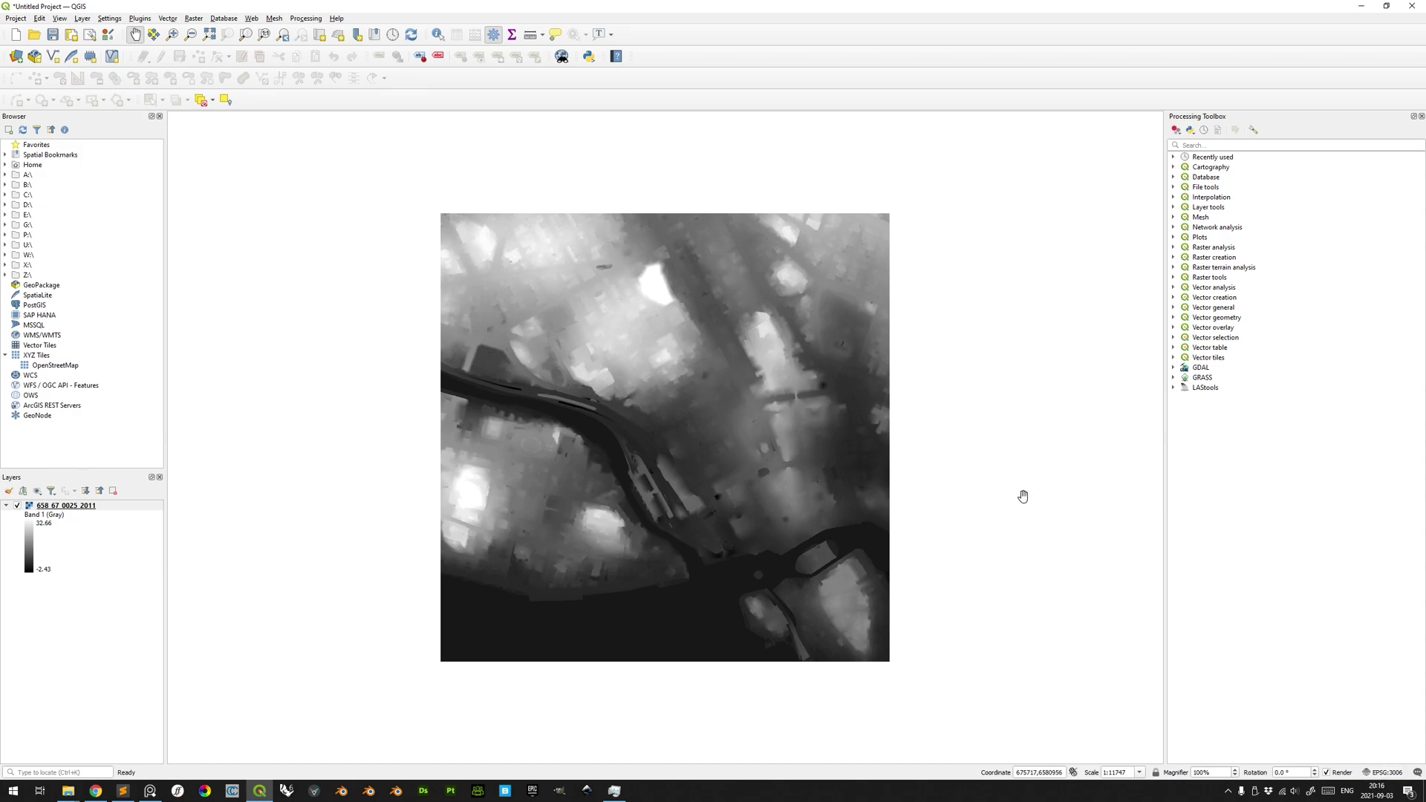
- Set the Min/Max accuracy in the 658_67_0025_2011 layer's symbology to Actual (slower), and apply the change
{"action": "right_click", "coordinate": [76, 509]}
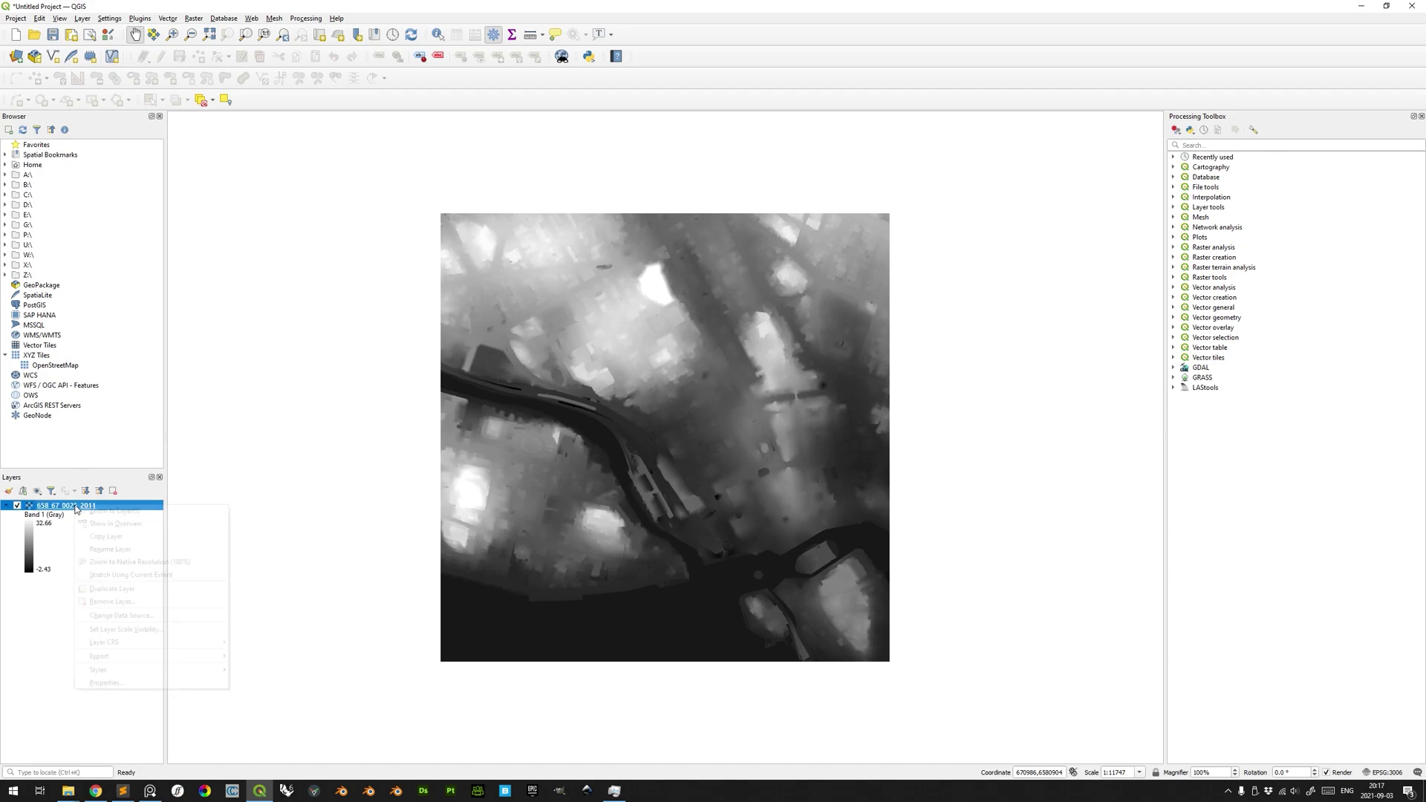
{"action": "left_click", "coordinate": [168, 685]}
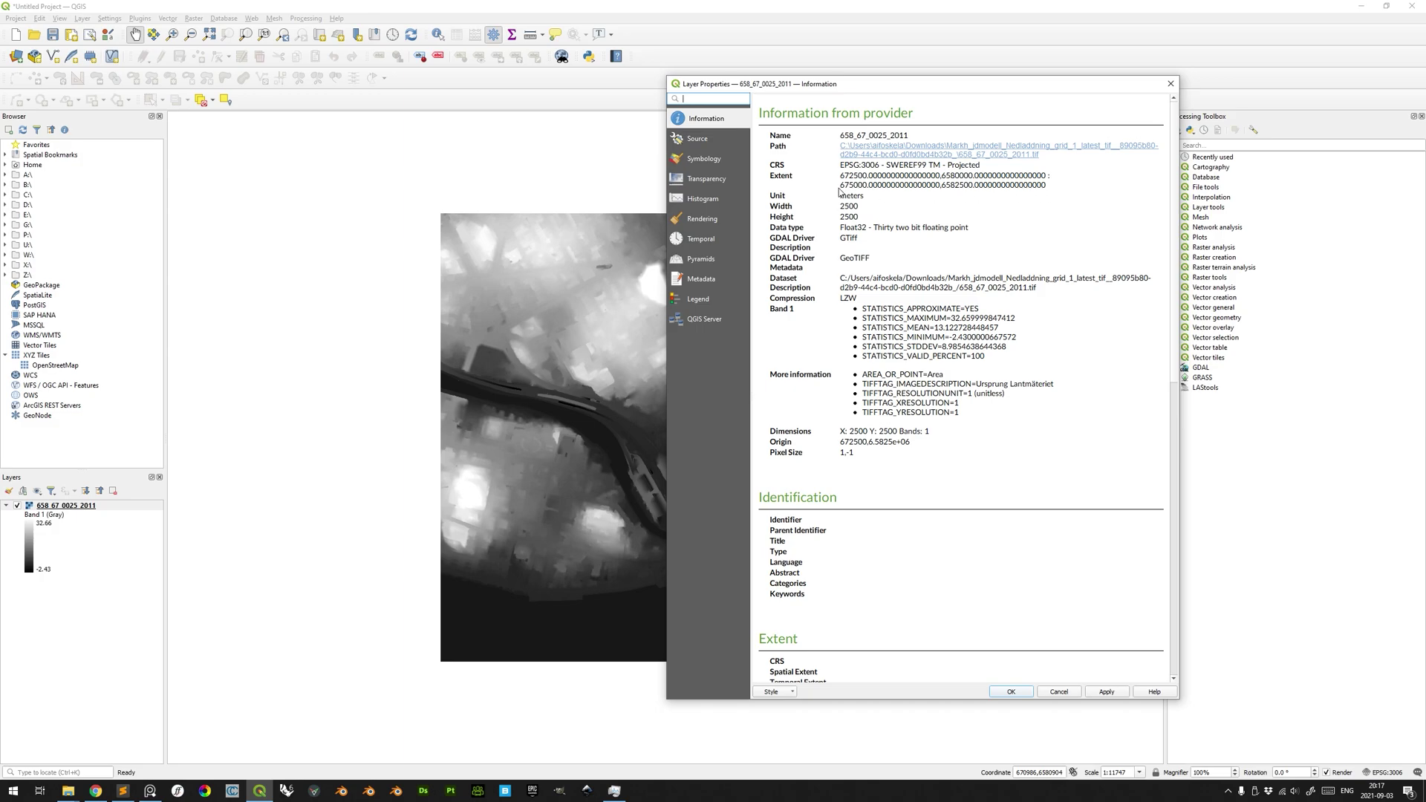
{"action": "left_click", "coordinate": [712, 159]}
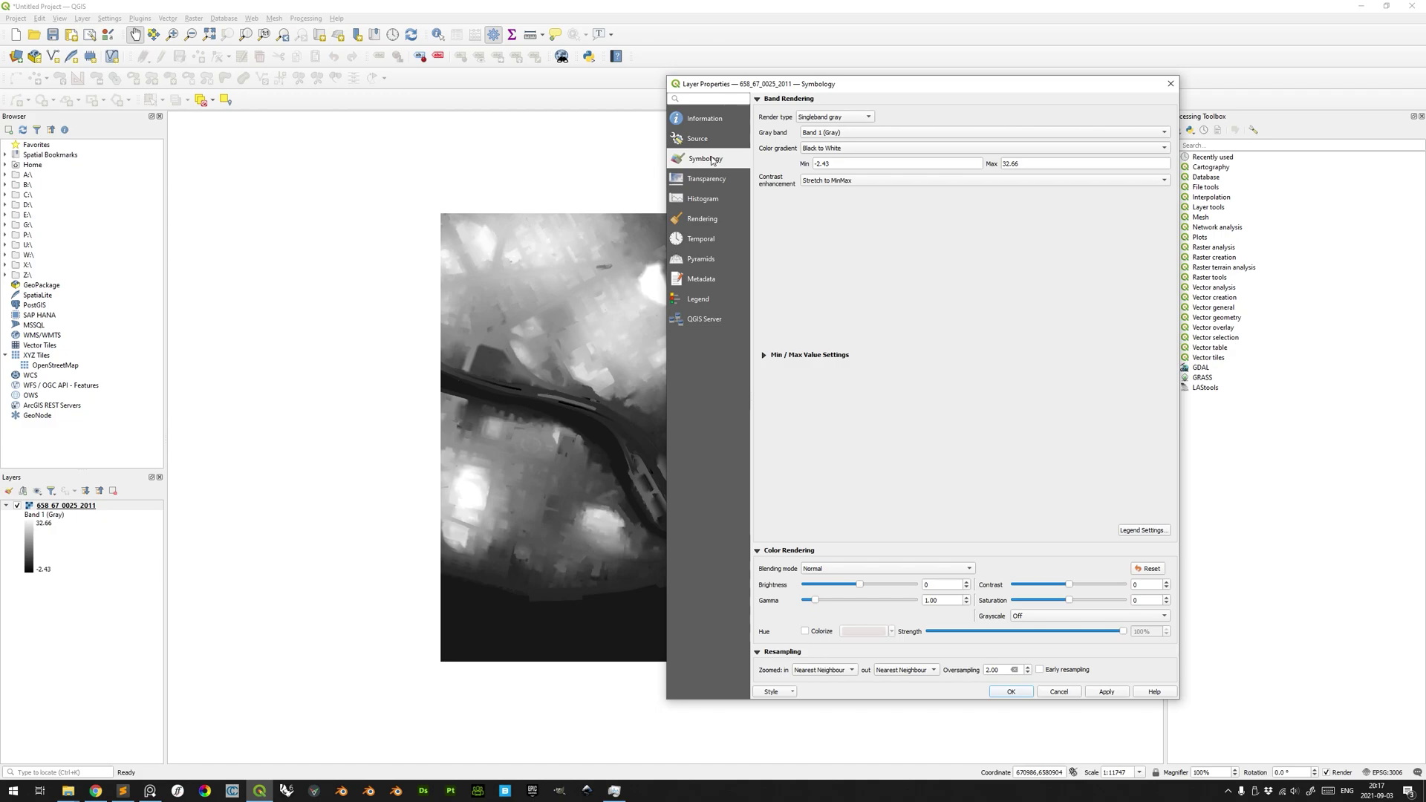
{"action": "left_click", "coordinate": [764, 356]}
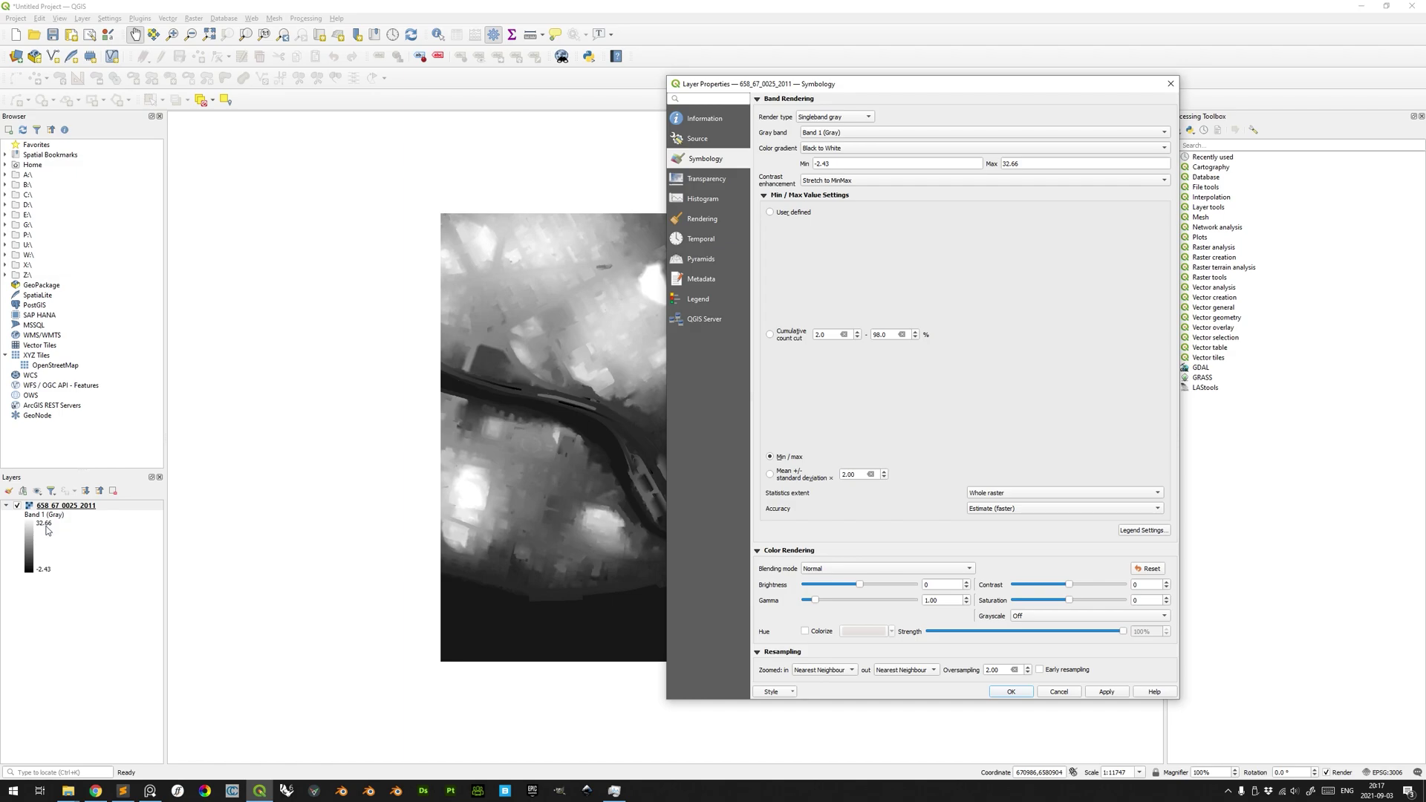
{"action": "left_click", "coordinate": [1032, 510]}
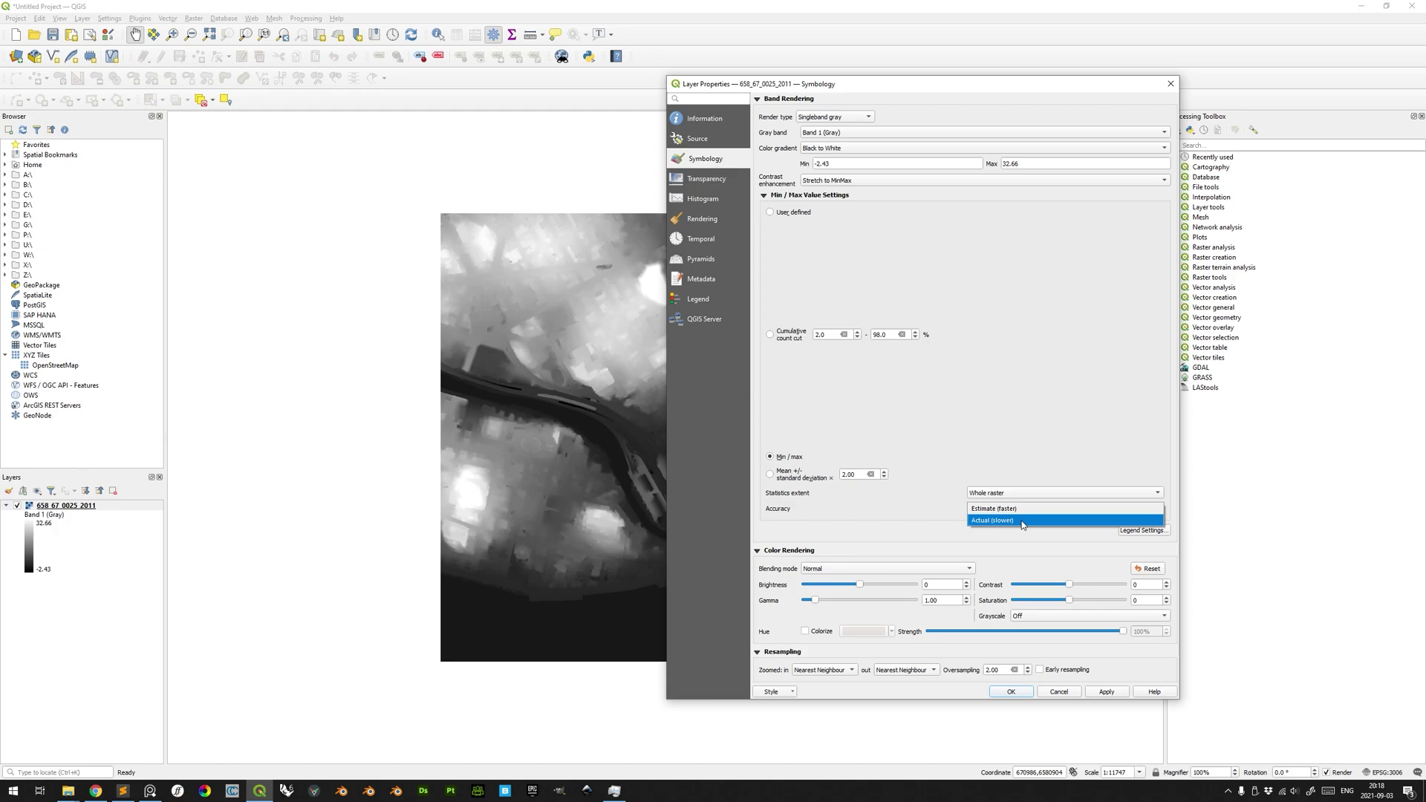
{"action": "left_click", "coordinate": [1022, 521]}
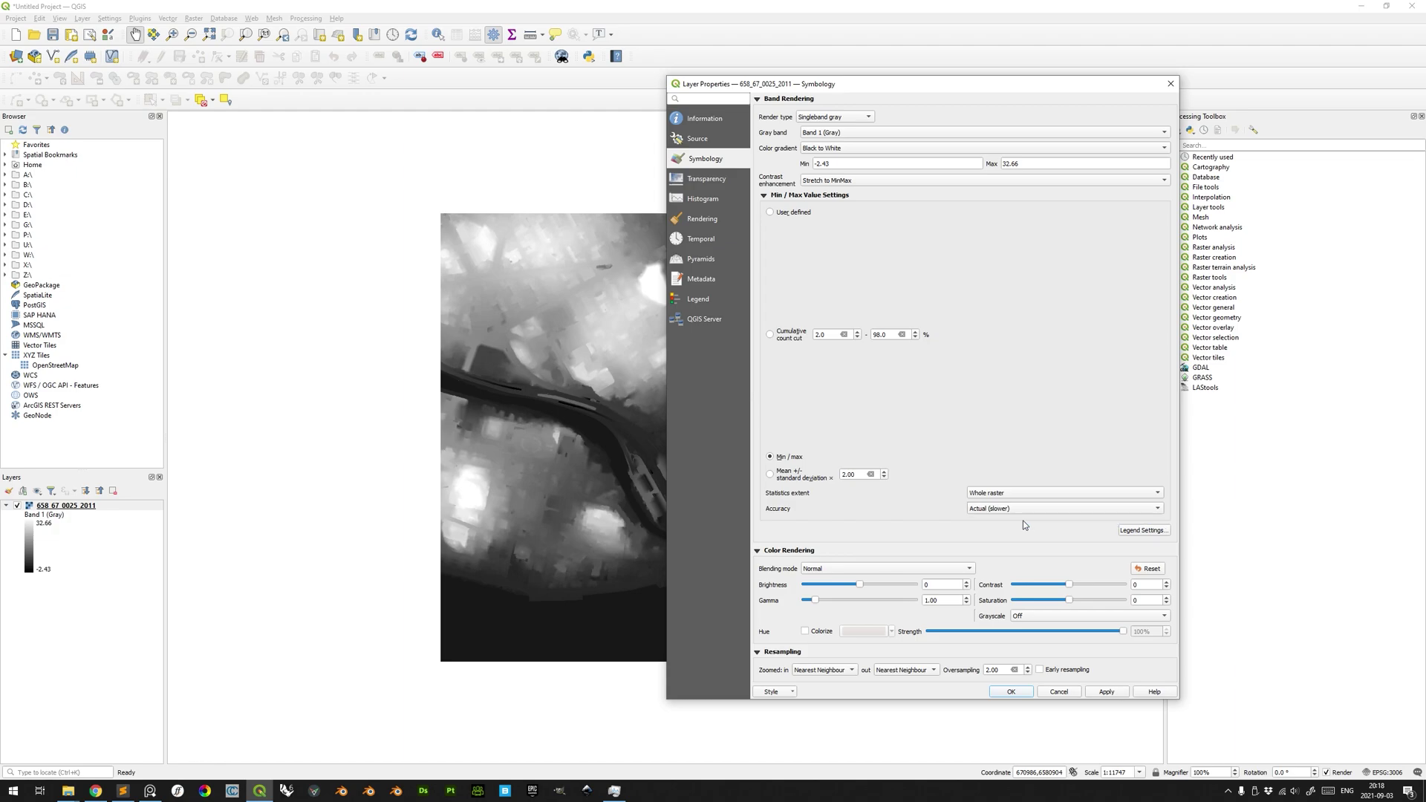
{"action": "left_click", "coordinate": [1106, 692]}
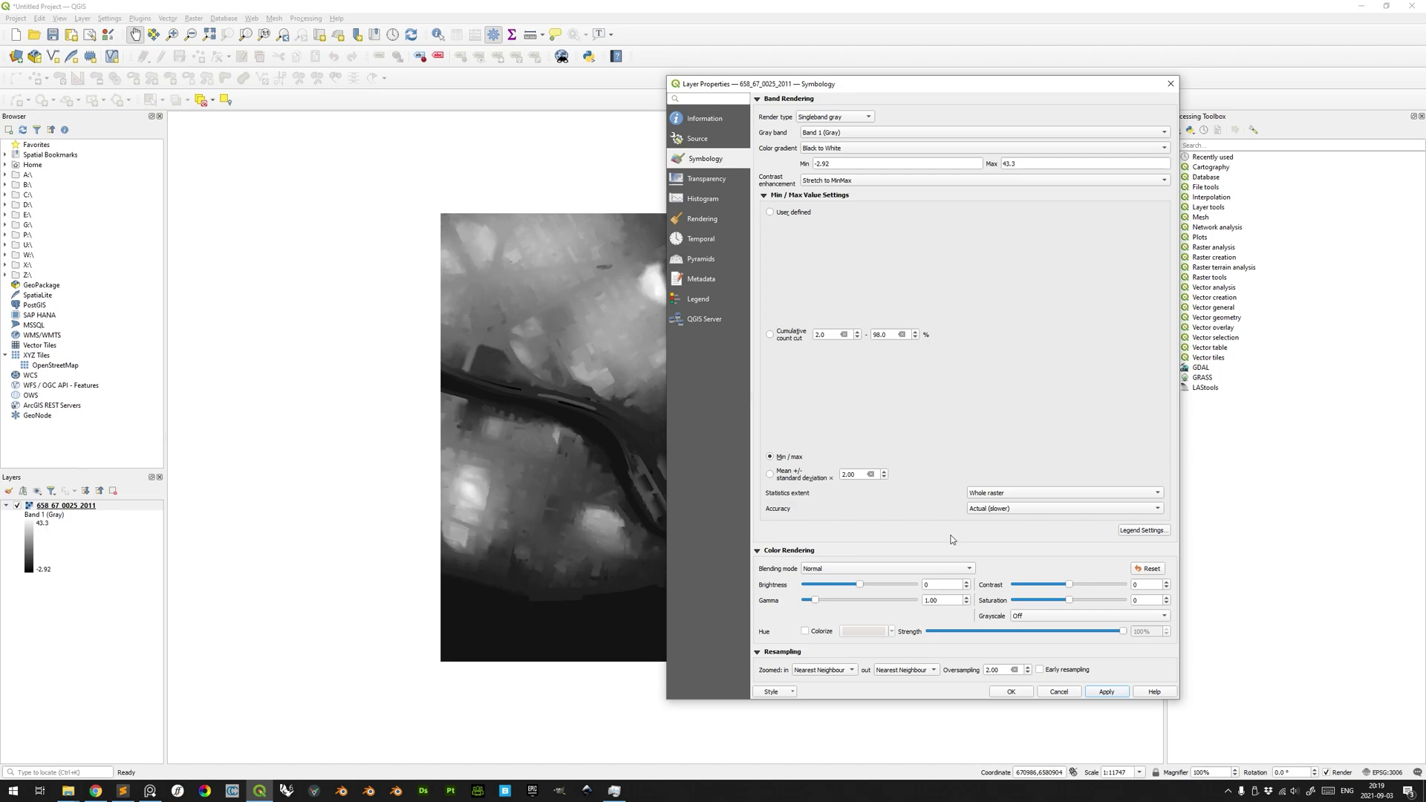
{"action": "left_click", "coordinate": [1027, 692]}
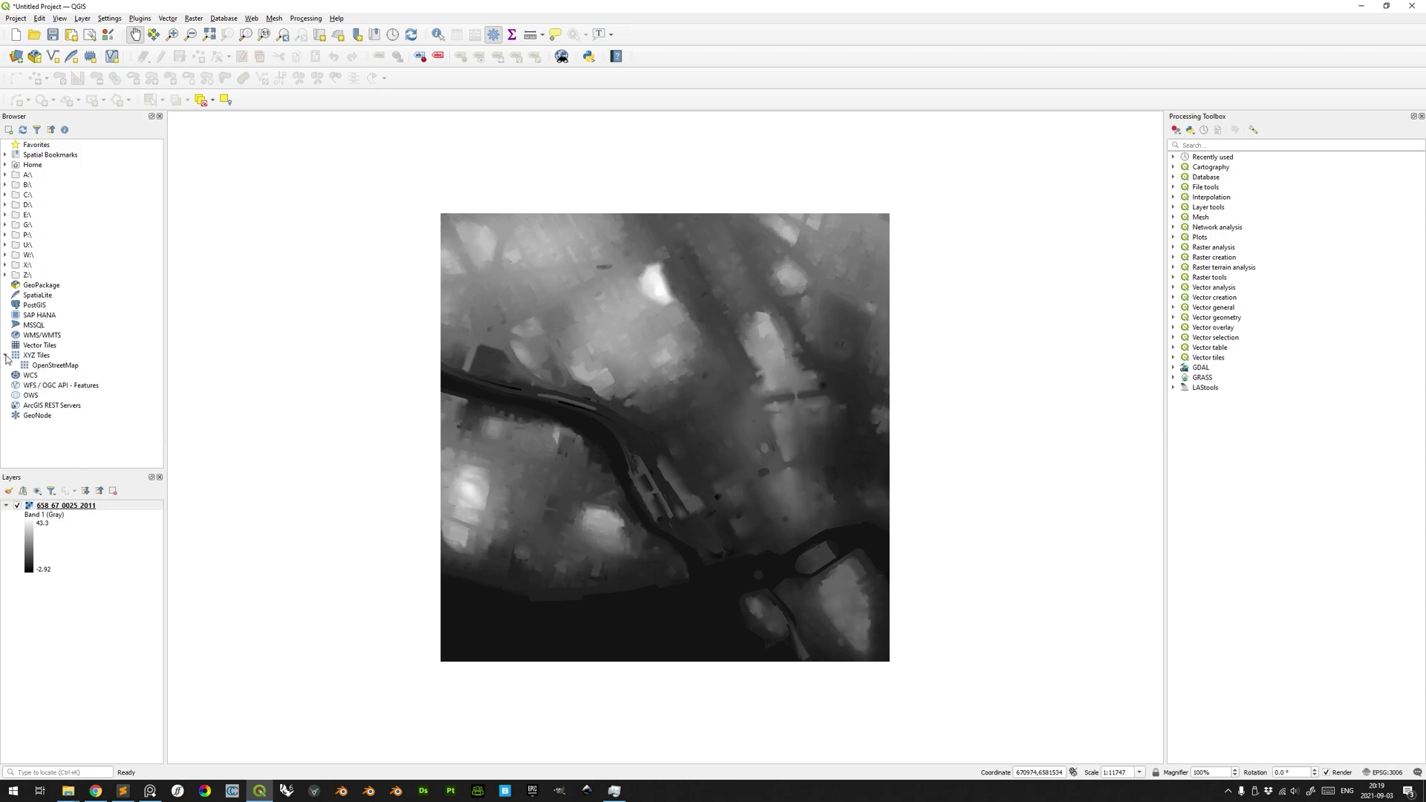
- Add the OpenStreetMap XYZ tiles above the terrain raster and locate the Observatorielunden park on the map
{"action": "left_click", "coordinate": [51, 367]}
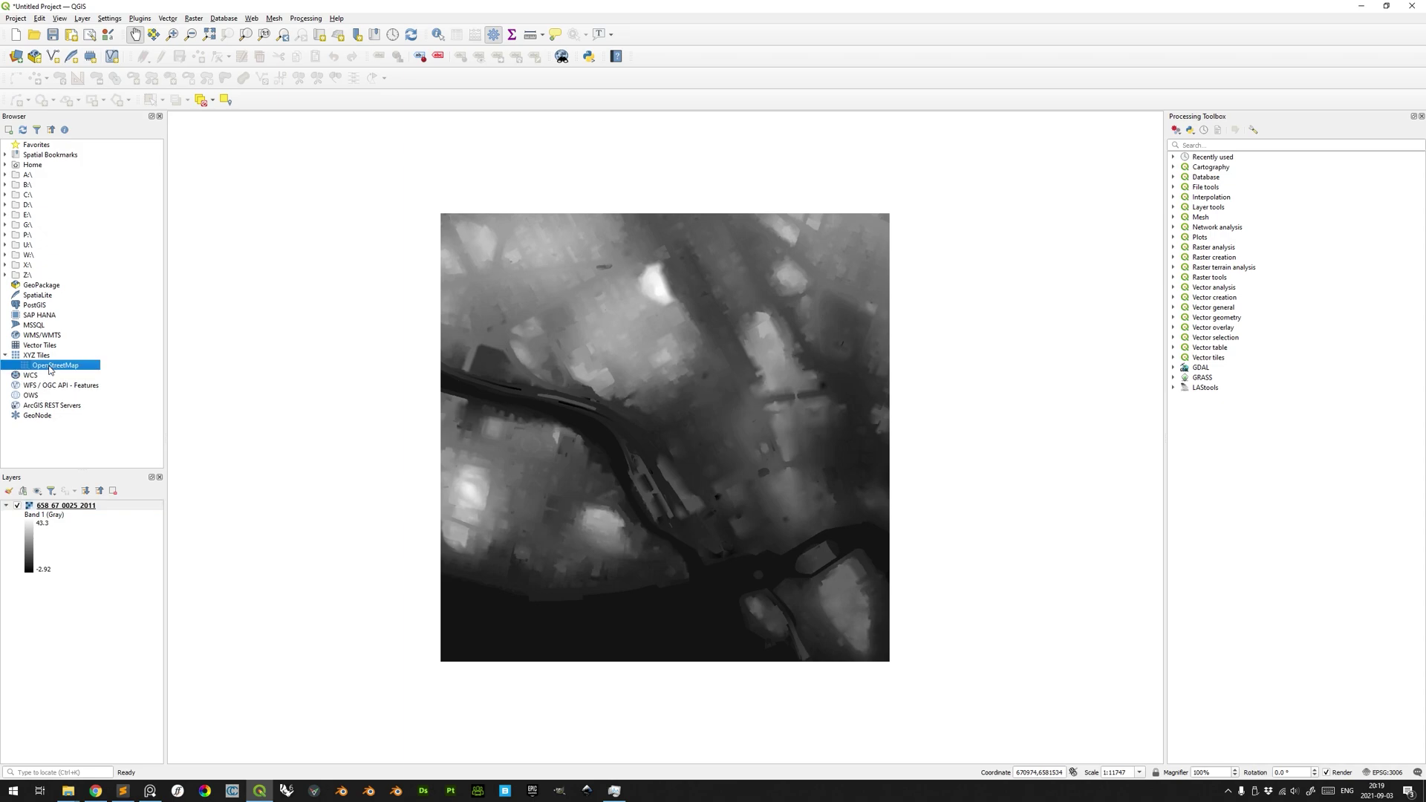
{"action": "left_click_drag", "start_coordinate": [50, 366], "coordinate": [95, 502]}
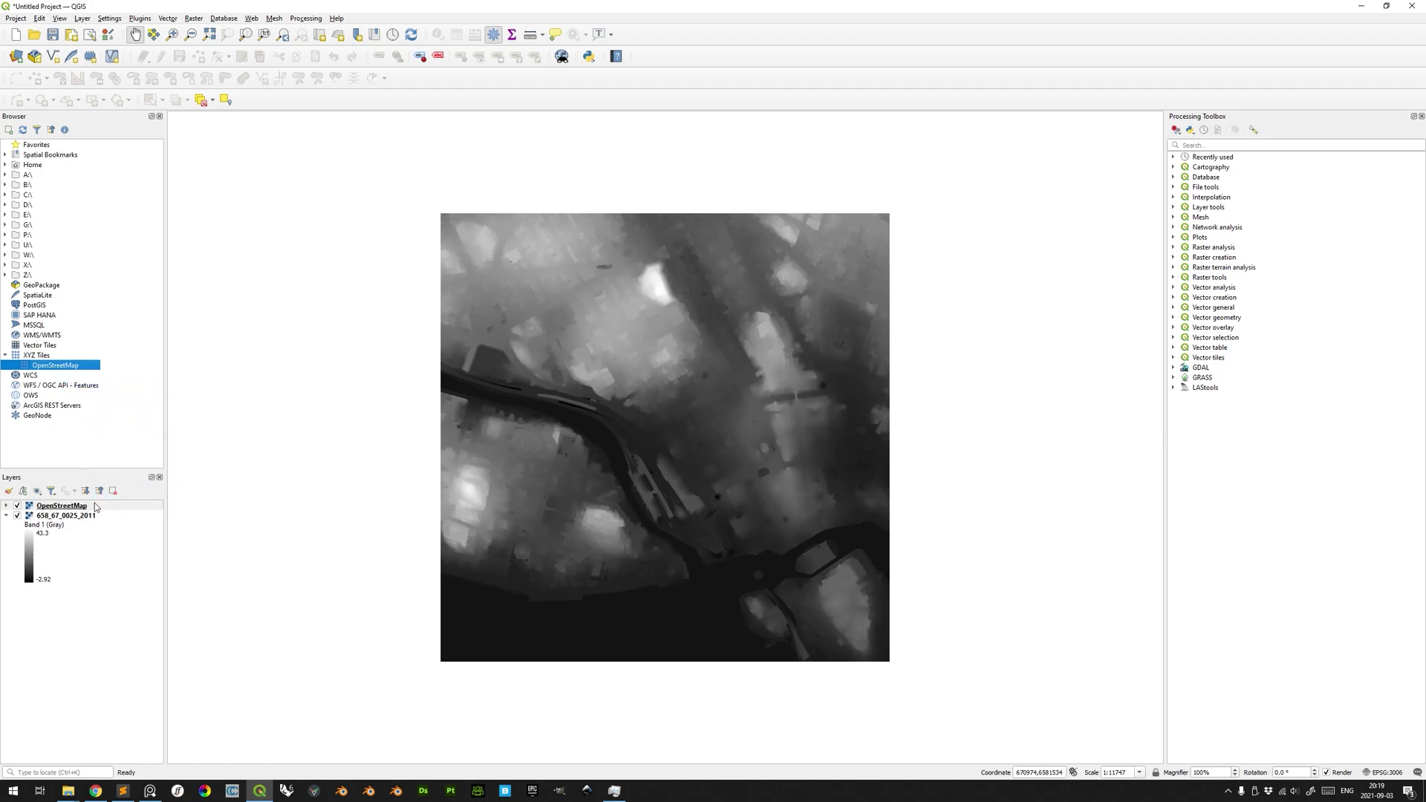
{"action": "scroll", "coordinate": [653, 286], "scroll_direction": "up", "scroll_amount": 3}
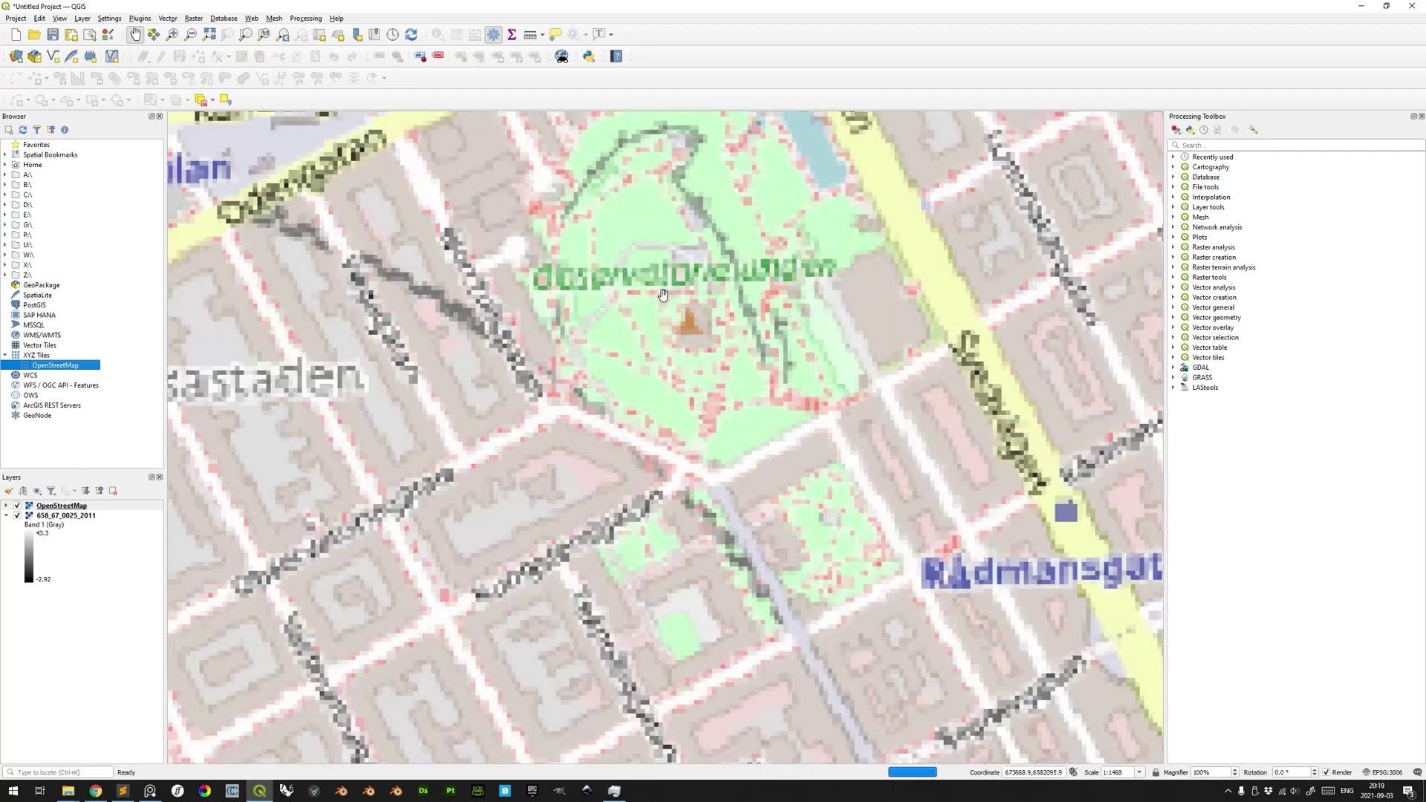
{"action": "left_click_drag", "start_coordinate": [667, 313], "coordinate": [638, 471]}
{"action": "scroll", "coordinate": [639, 470], "scroll_direction": "down", "scroll_amount": 1}
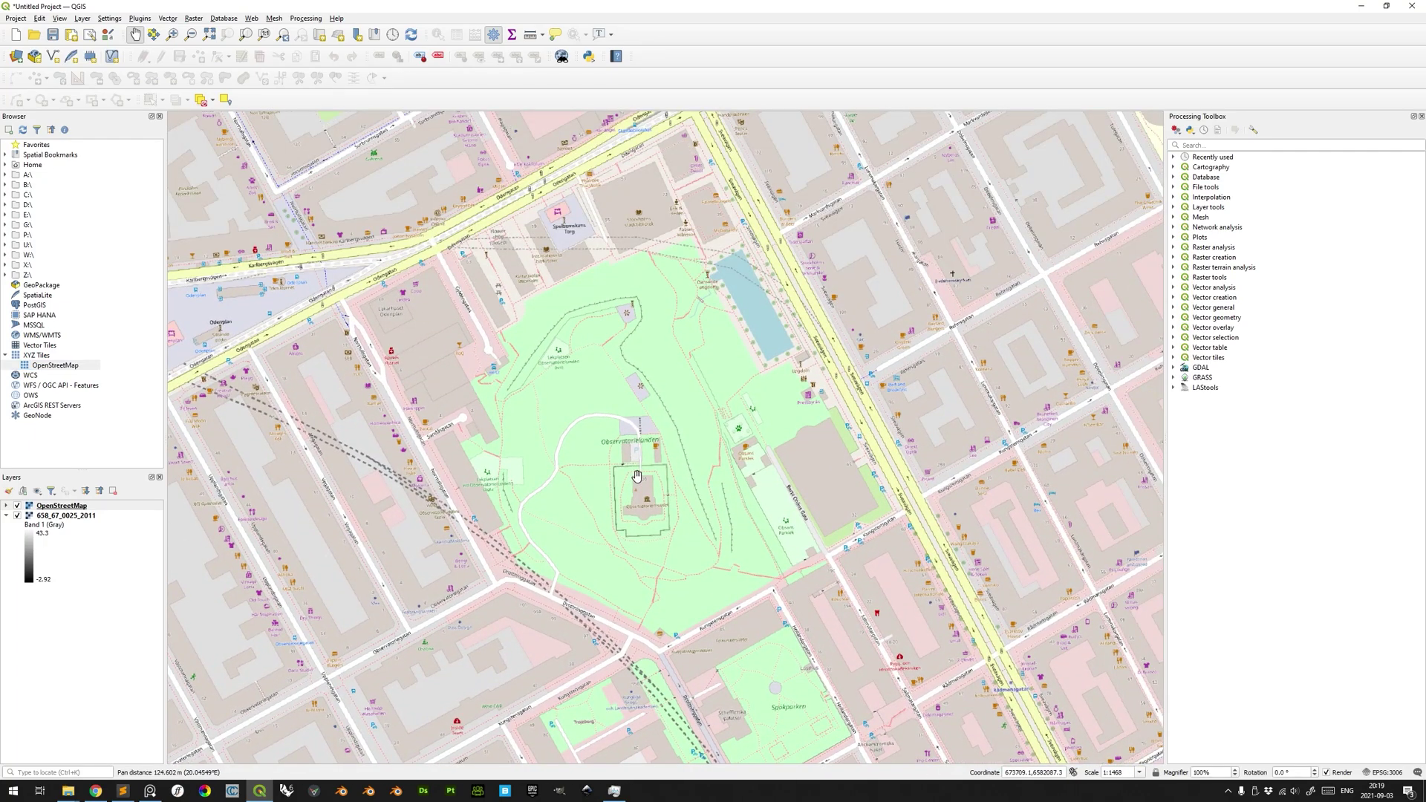
- Check the terrain raster beneath OpenStreetMap, and create a polygon shapefile layer named Crop in the project CRS EPSG:3006 - SWEREF99 TM
{"action": "left_click", "coordinate": [18, 505]}
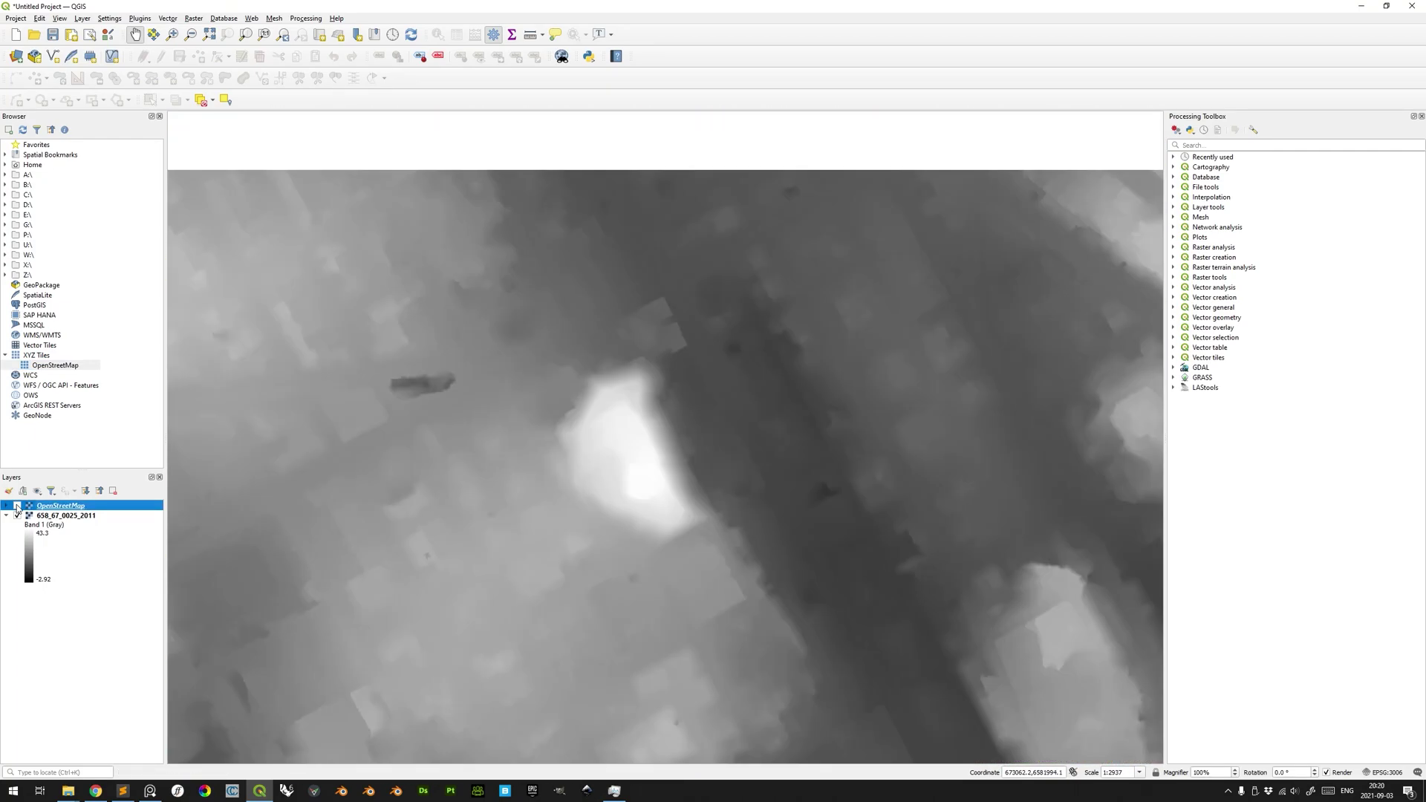
{"action": "left_click", "coordinate": [17, 506]}
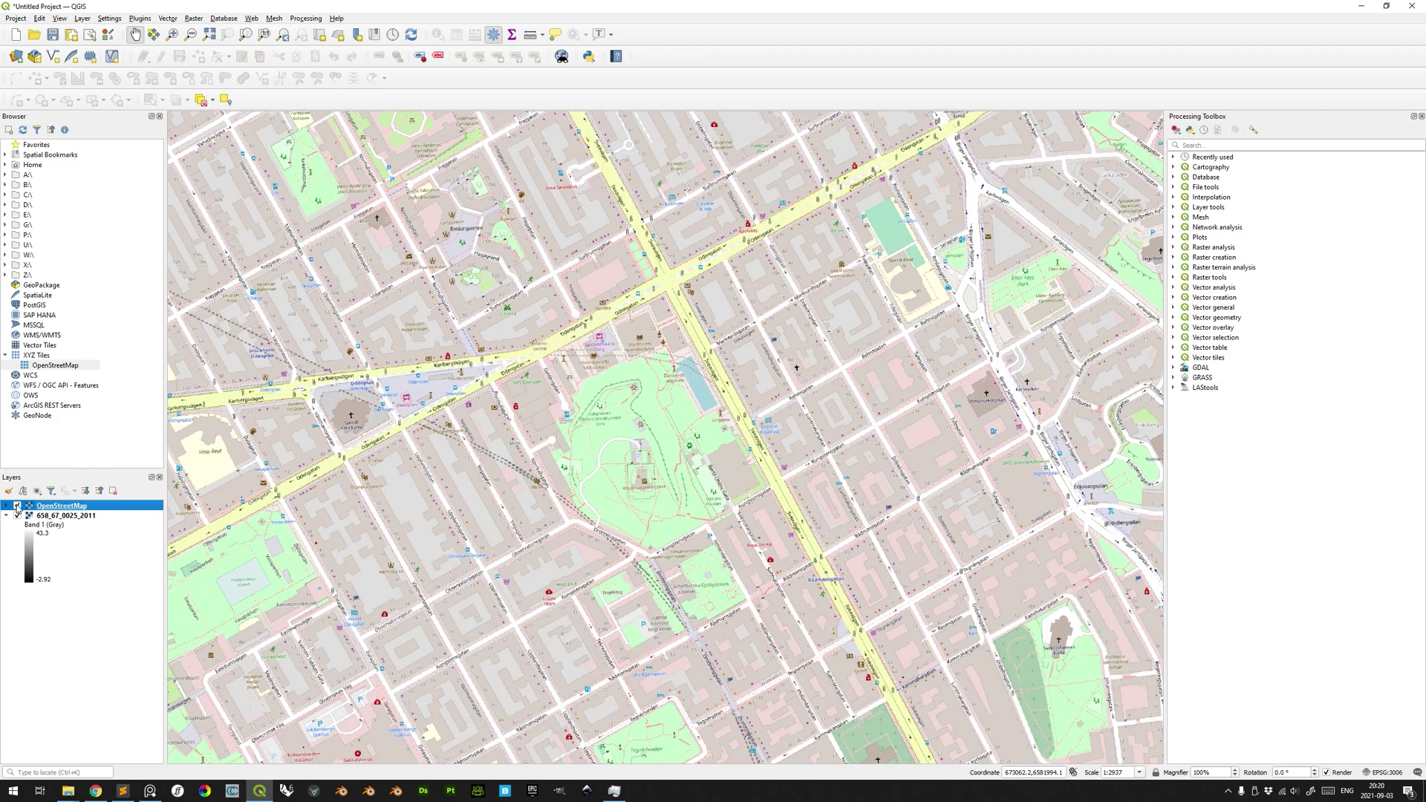
{"action": "left_click", "coordinate": [83, 18]}
{"action": "mouse_move", "coordinate": [93, 46]}
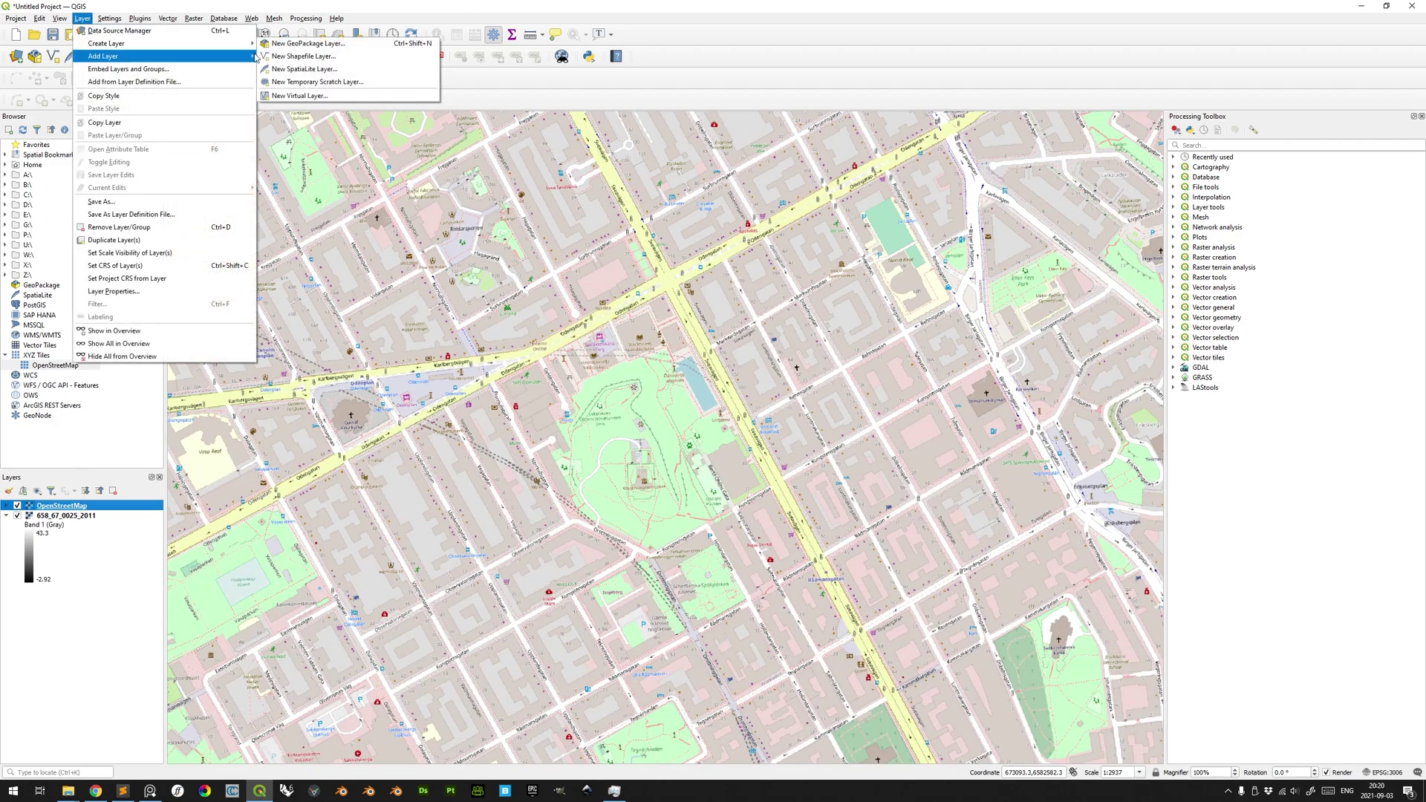
{"action": "left_click", "coordinate": [305, 57]}
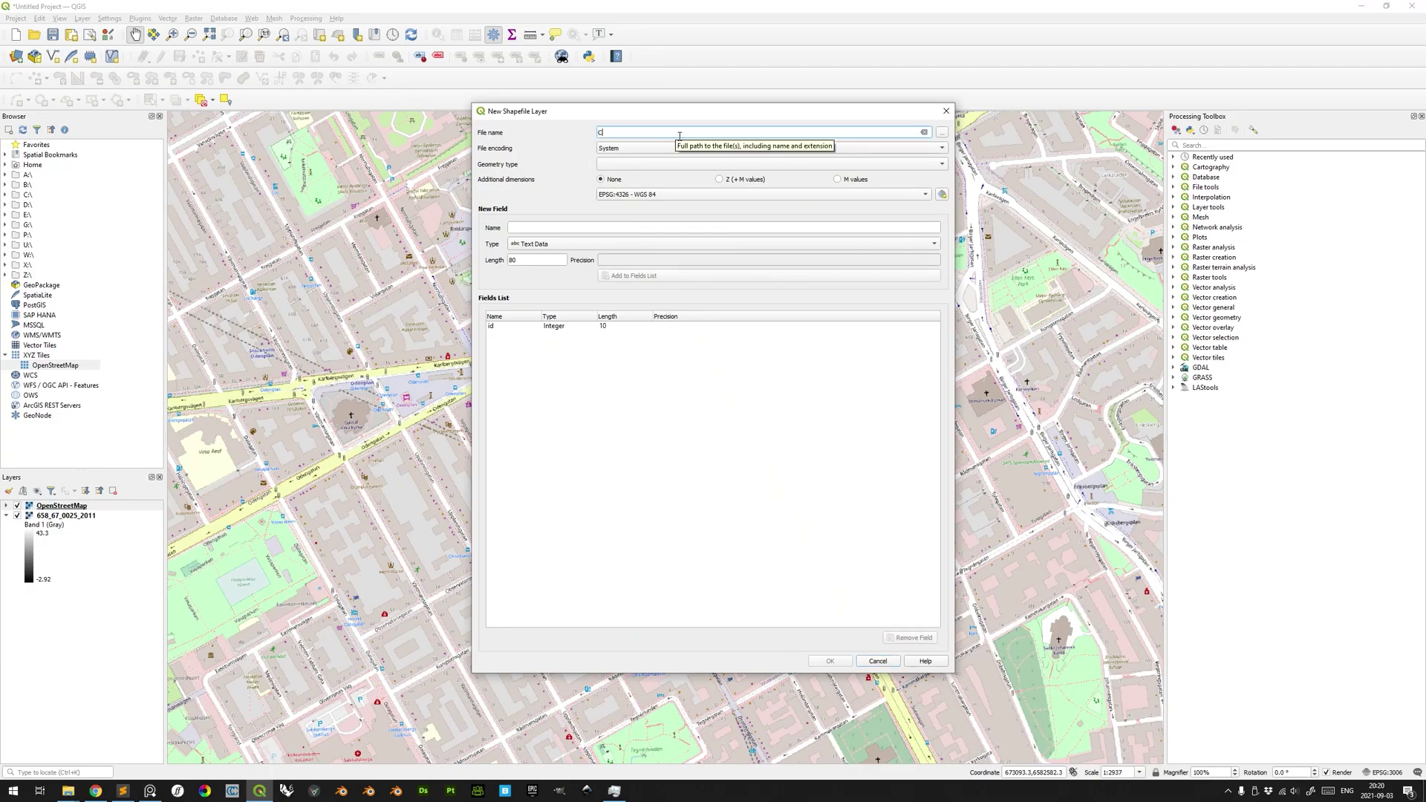
{"action": "left_click", "coordinate": [654, 164]}
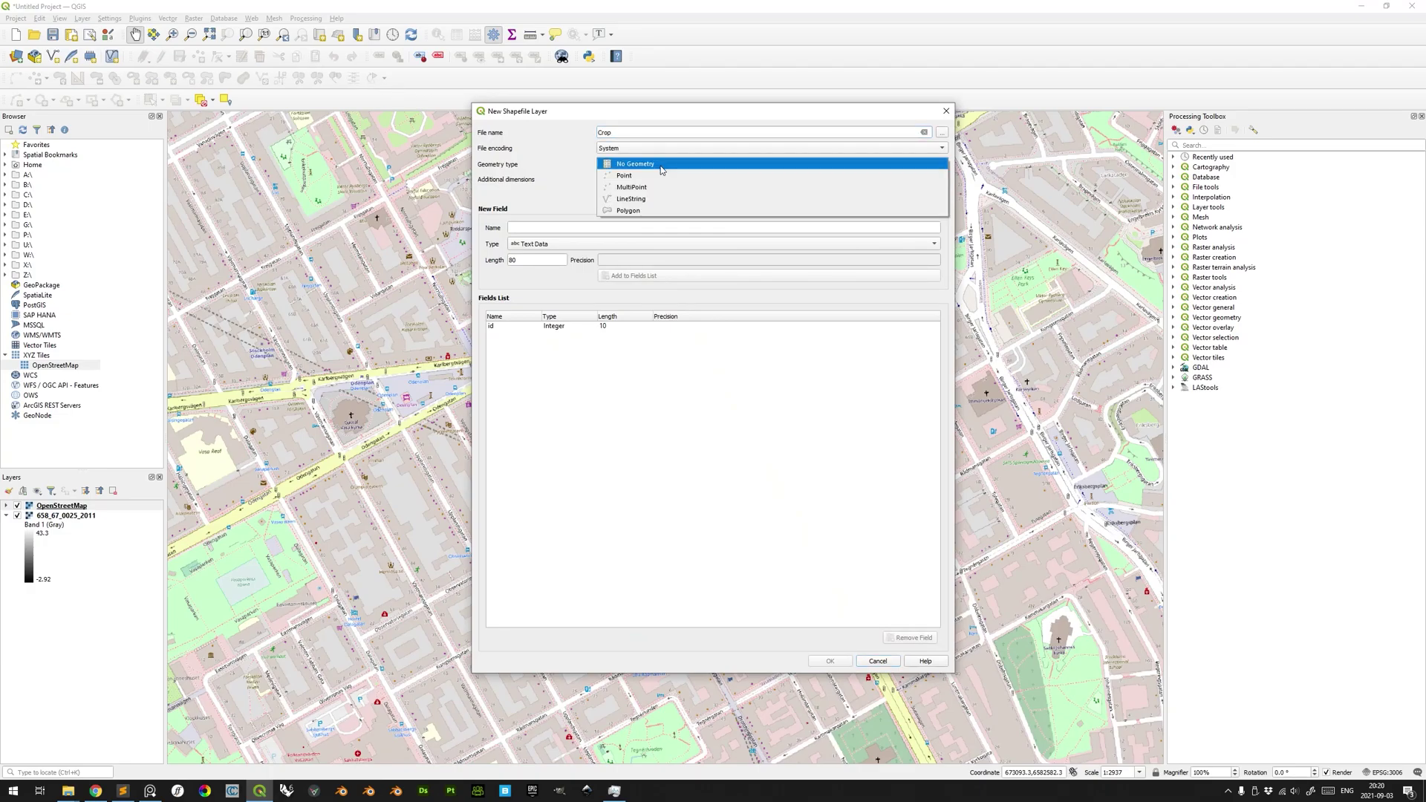
{"action": "left_click", "coordinate": [638, 213]}
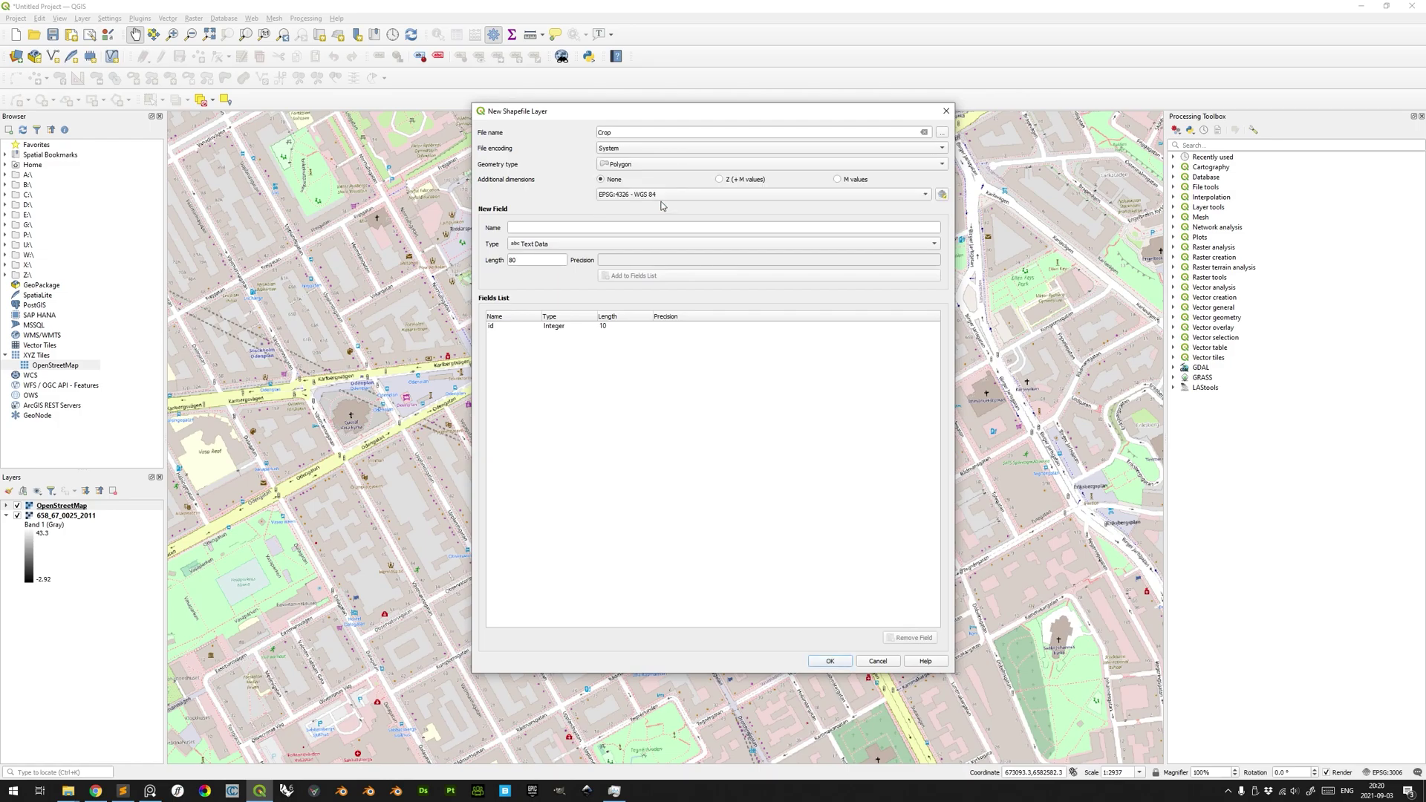
{"action": "left_click", "coordinate": [660, 195]}
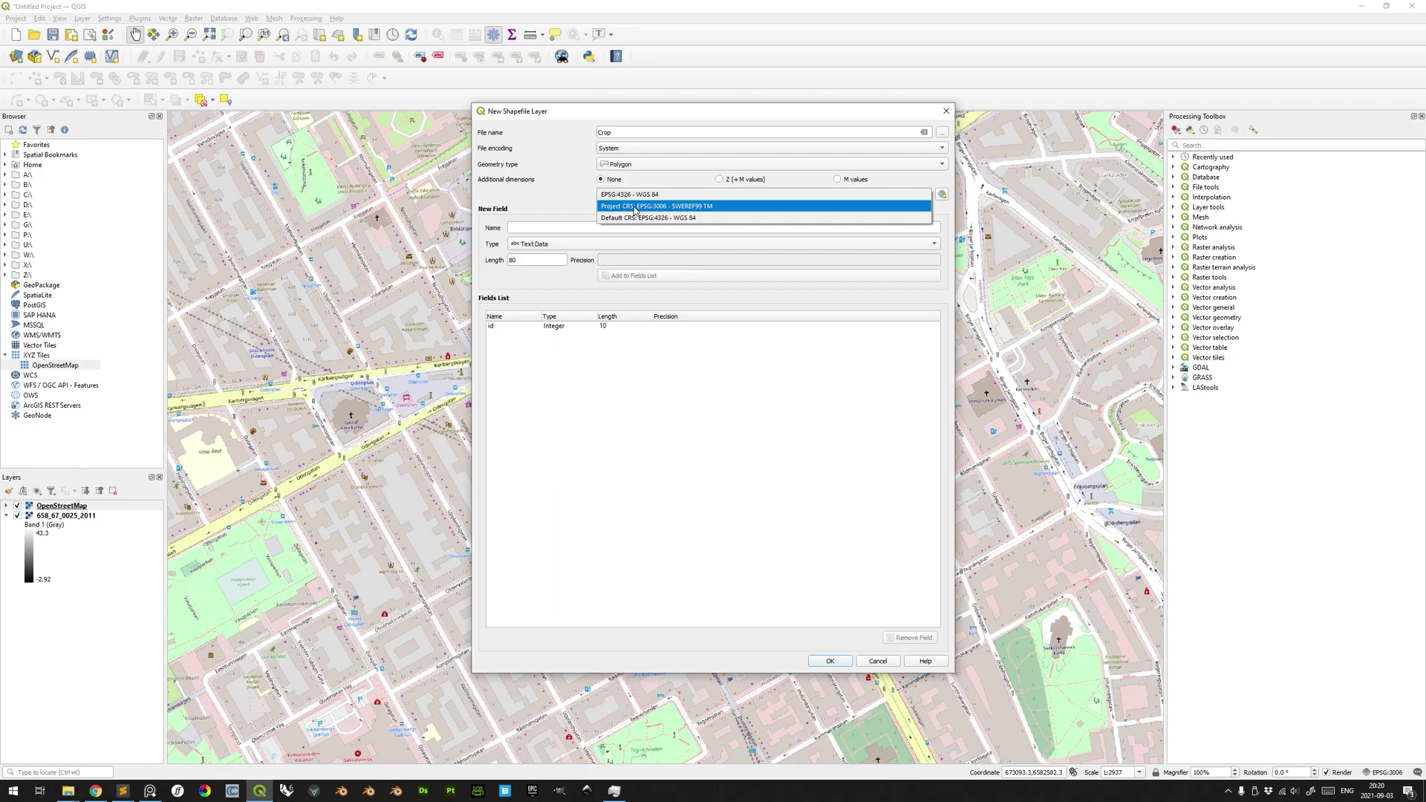
{"action": "left_click", "coordinate": [640, 207]}
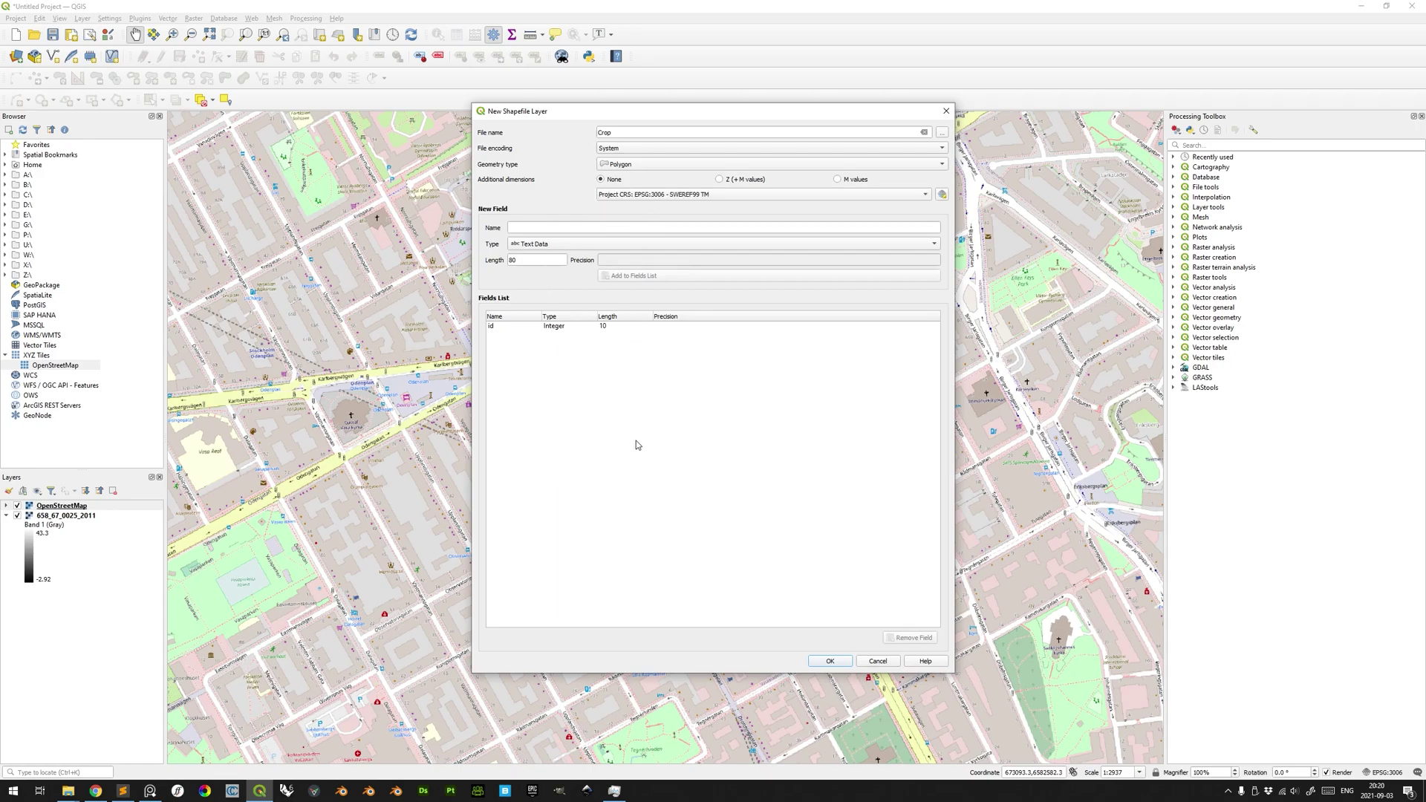
{"action": "left_click", "coordinate": [843, 665]}
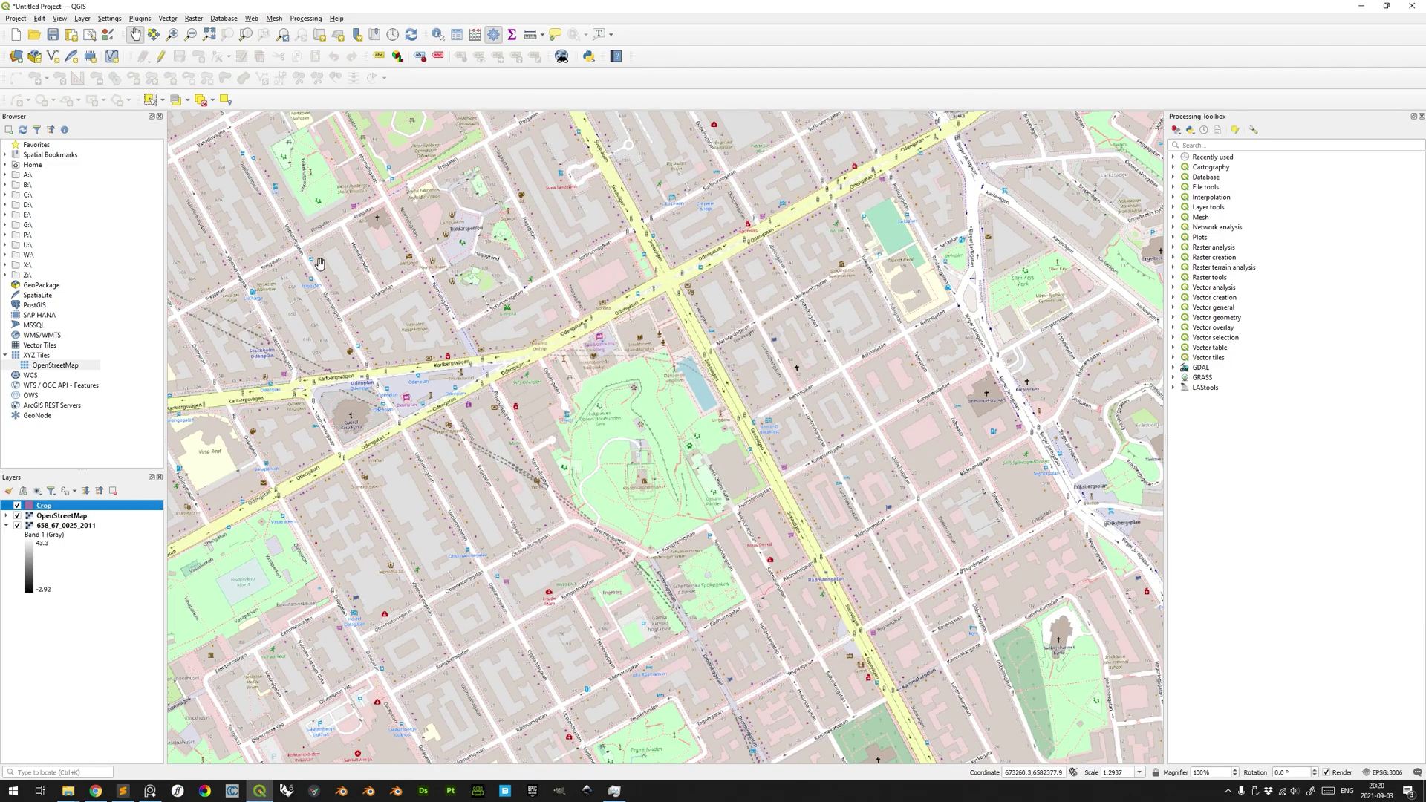
- Enable editing of the Crop layer, and hide and re-show the Shape Digitizing Toolbar
{"action": "left_click", "coordinate": [160, 57]}
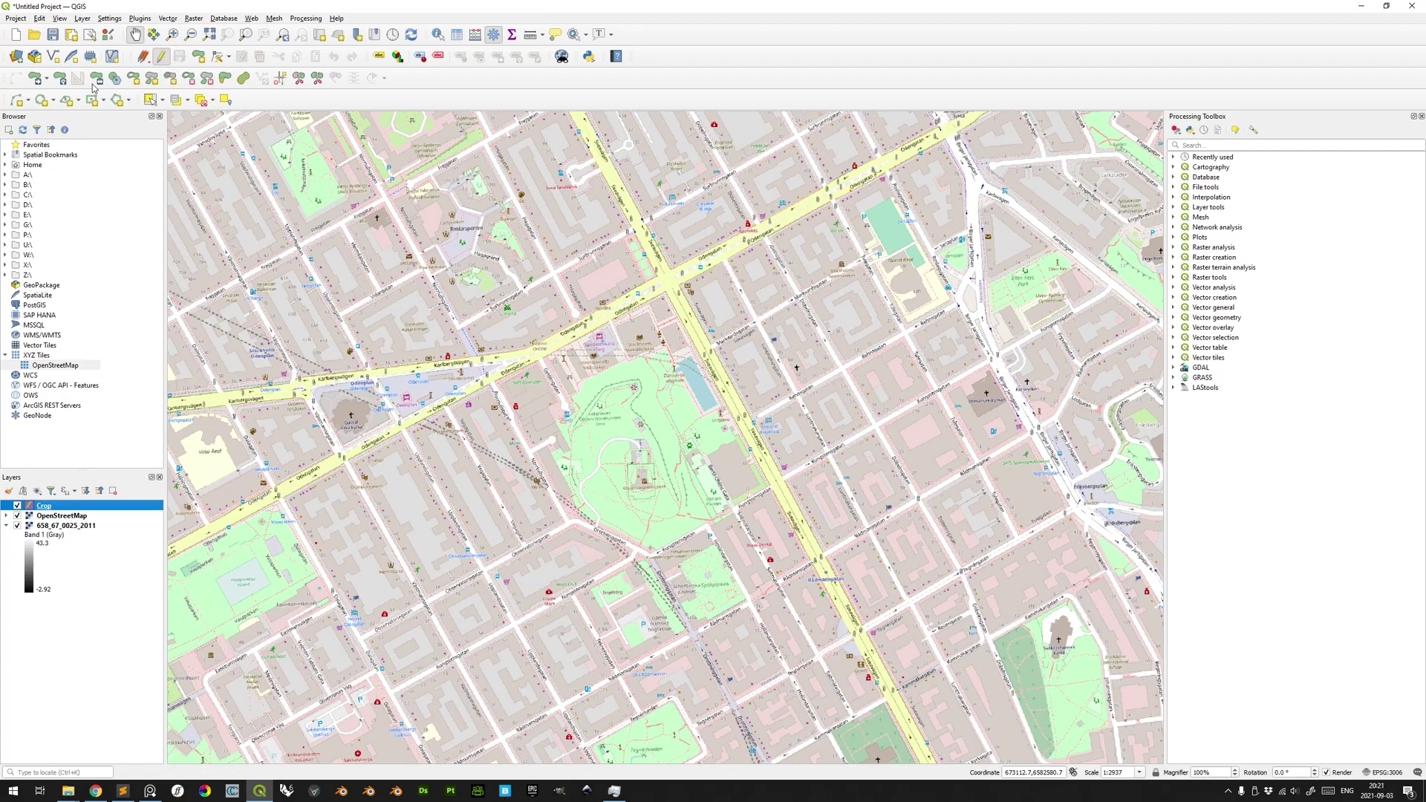
{"action": "right_click", "coordinate": [472, 19]}
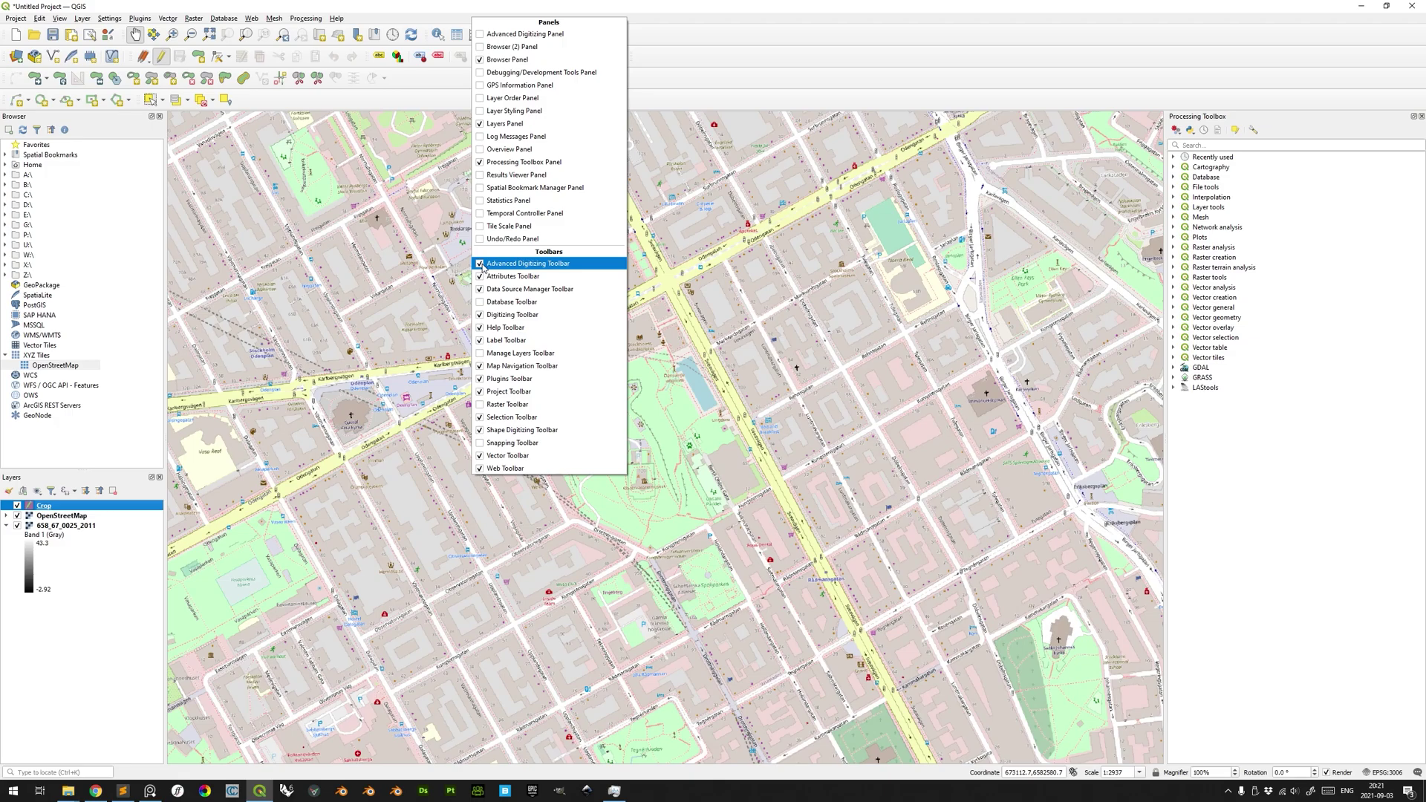
{"action": "left_click", "coordinate": [482, 434]}
{"action": "right_click", "coordinate": [496, 19]}
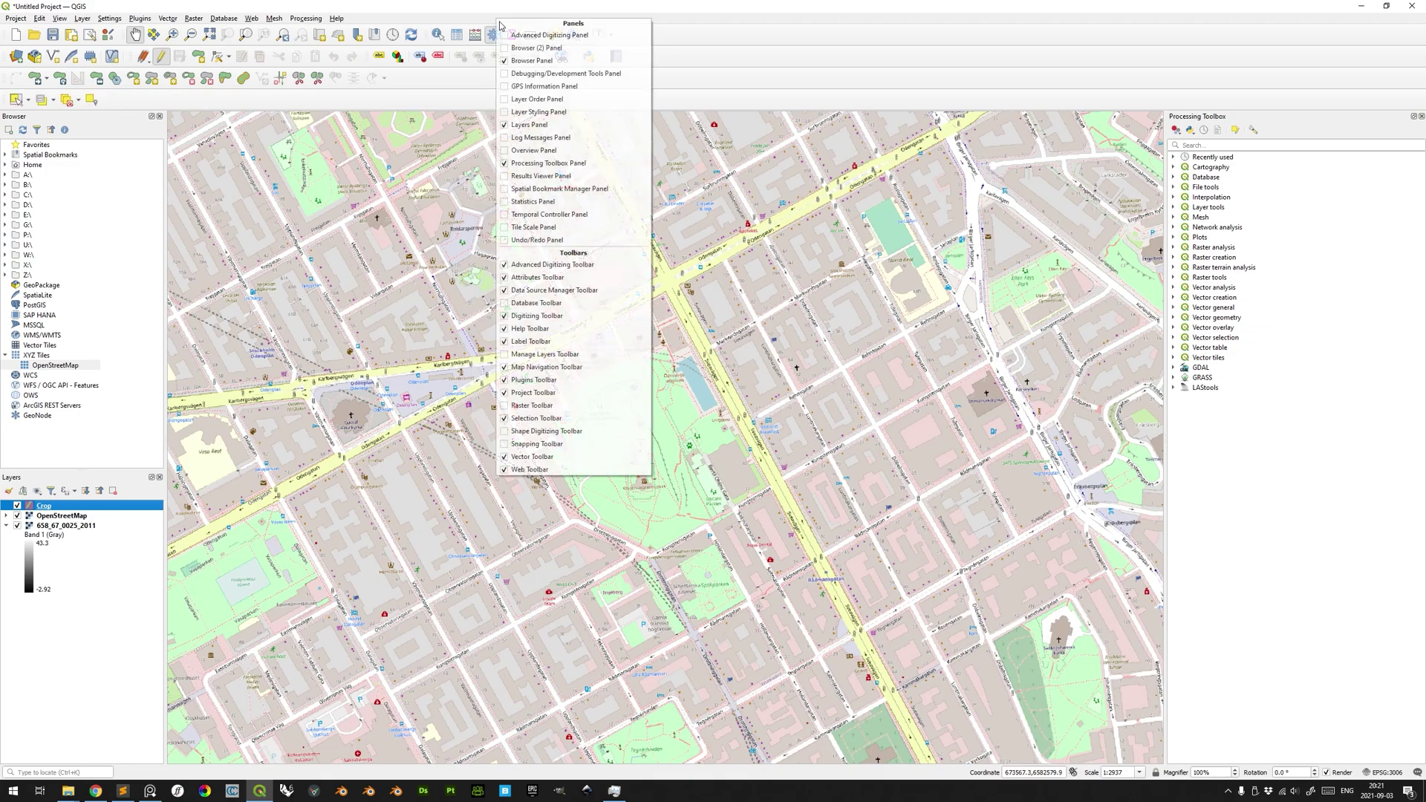
{"action": "left_click", "coordinate": [504, 433]}
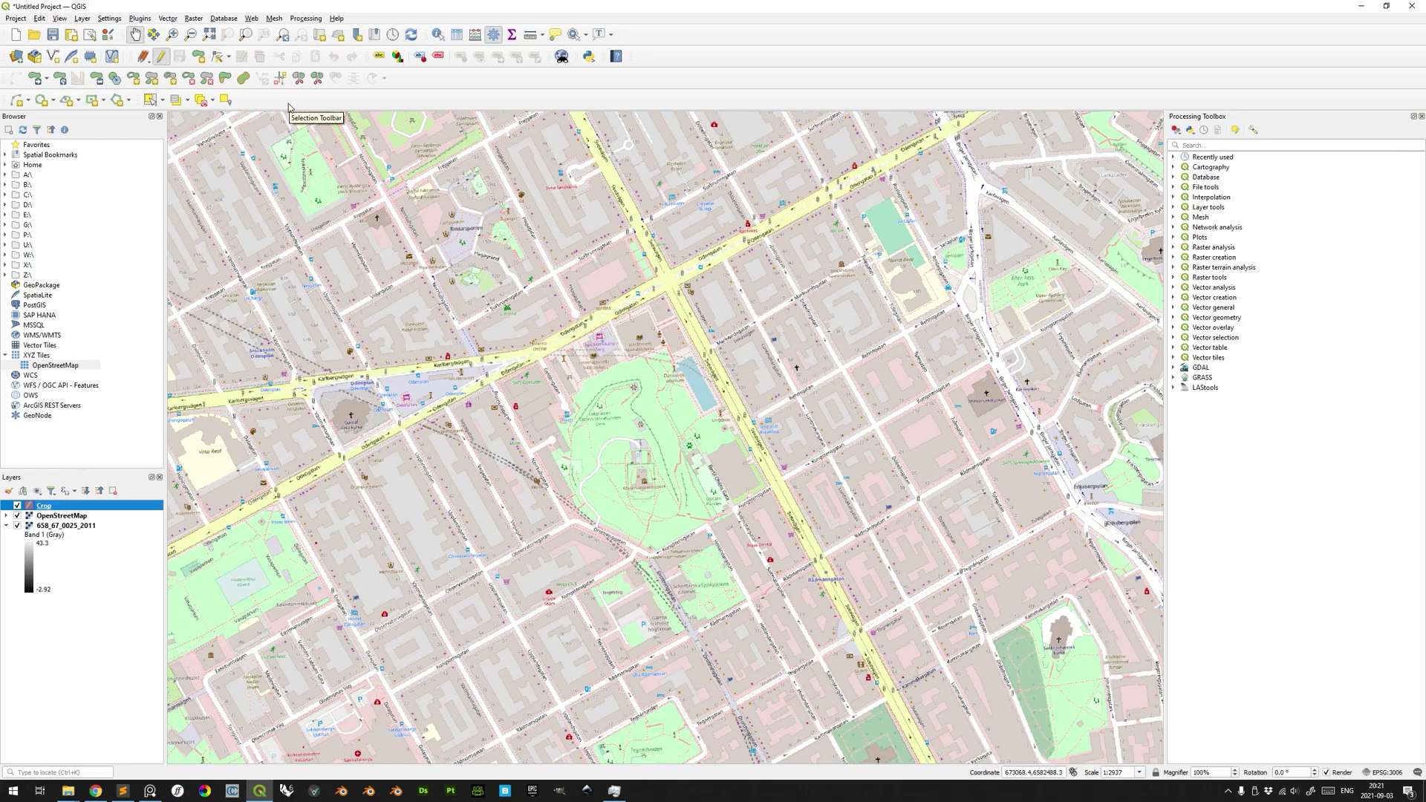
- Draw a rectangle from its center around Observatorielunden and the adjacent blocks in the Crop layer, leave its id as NULL, and save the edits
{"action": "left_click", "coordinate": [90, 103]}
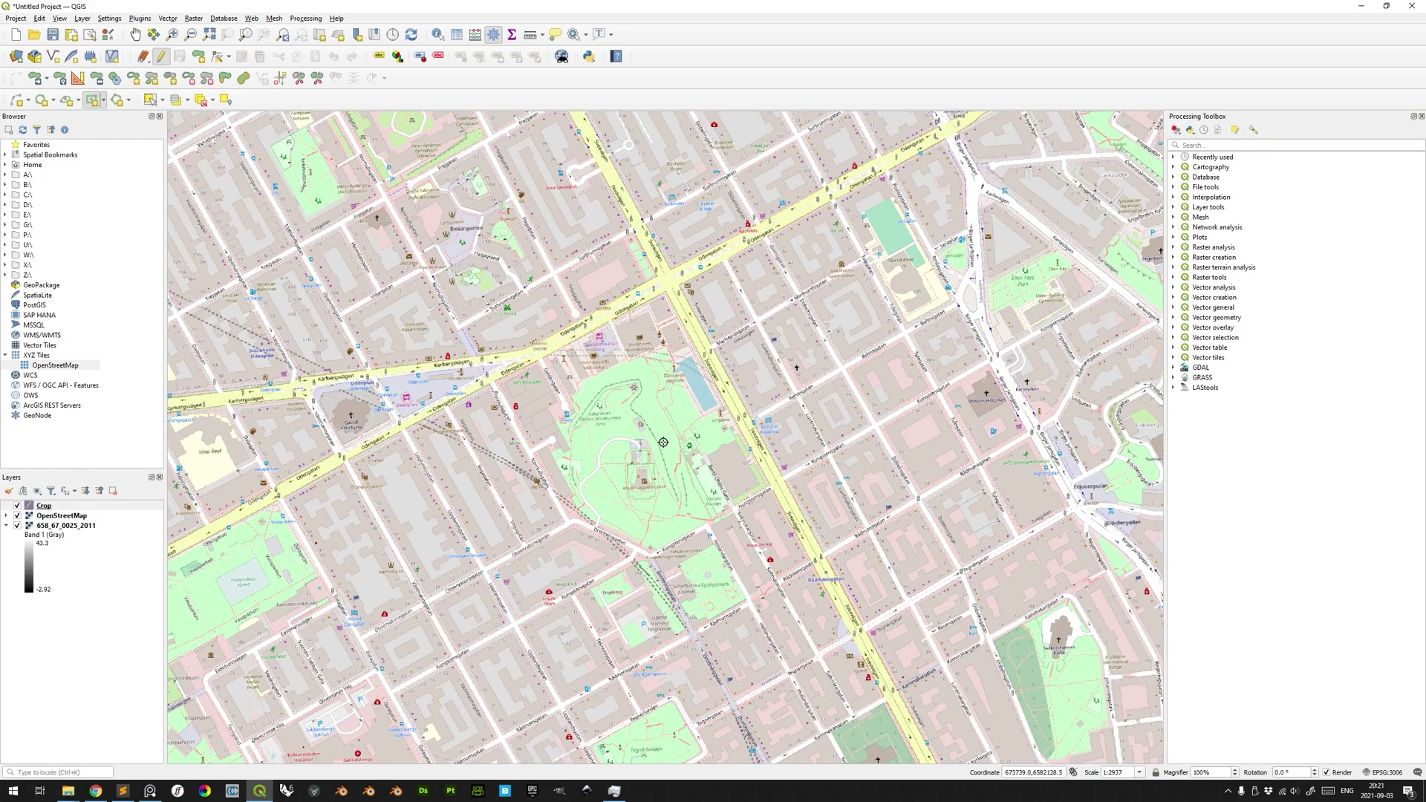
{"action": "left_click", "coordinate": [663, 442]}
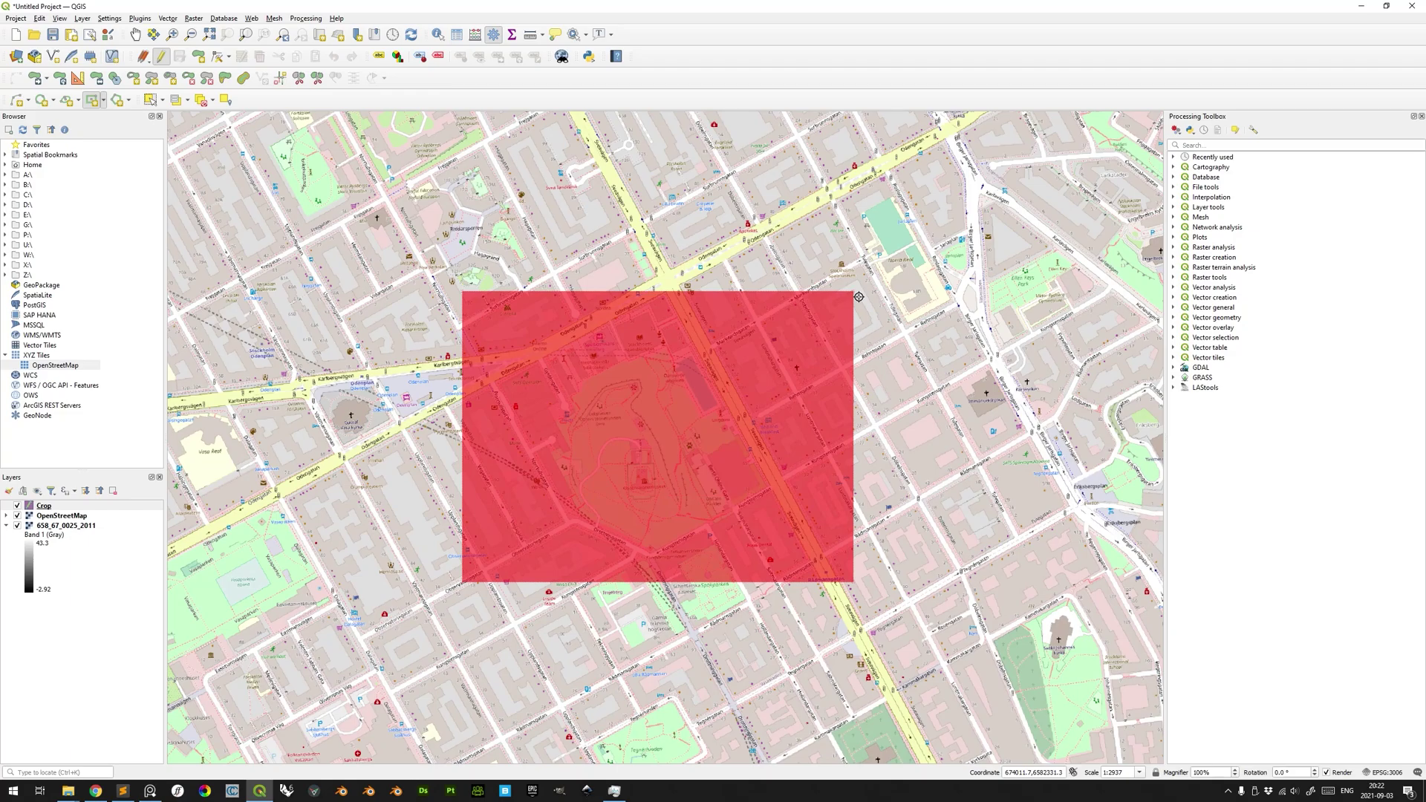
{"action": "left_click", "coordinate": [858, 296]}
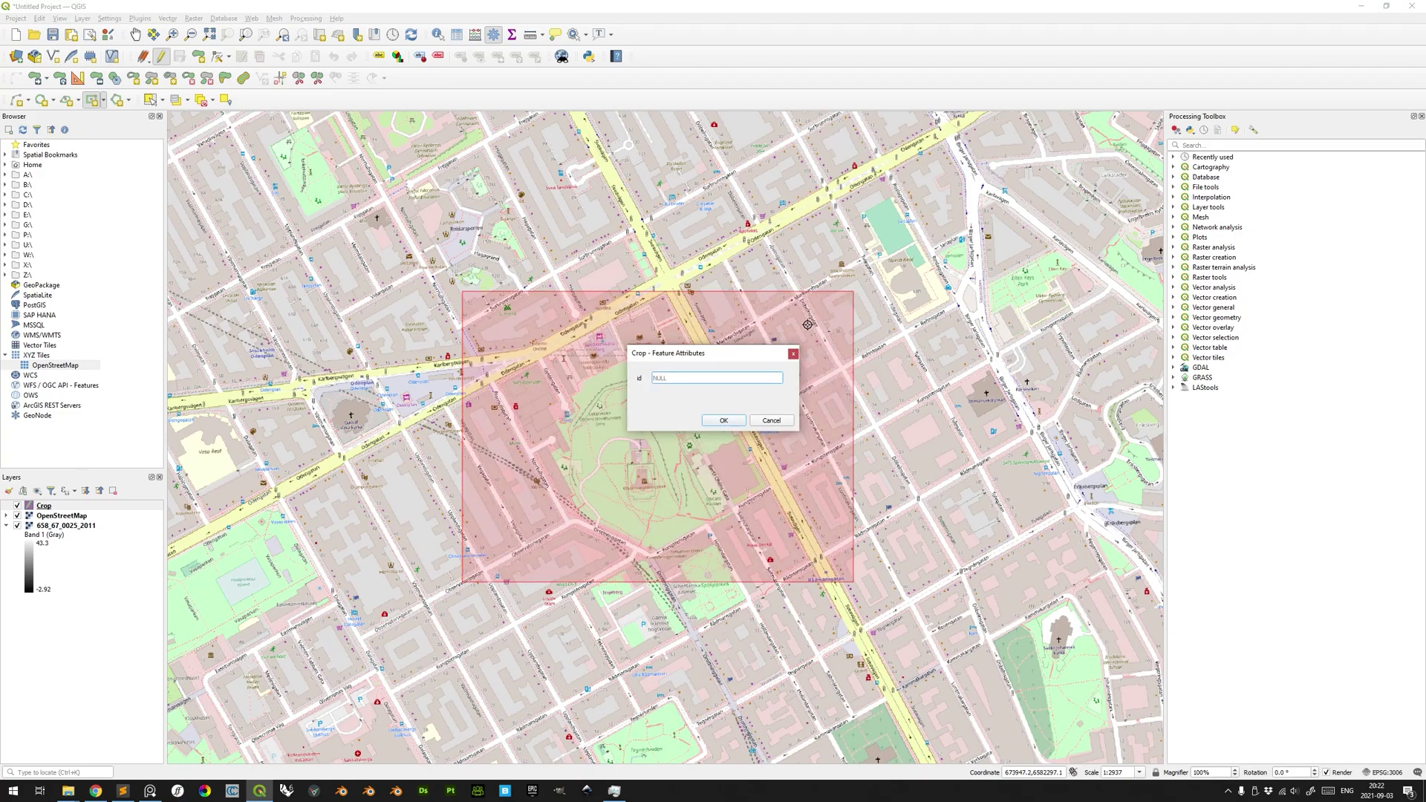
{"action": "left_click", "coordinate": [723, 421]}
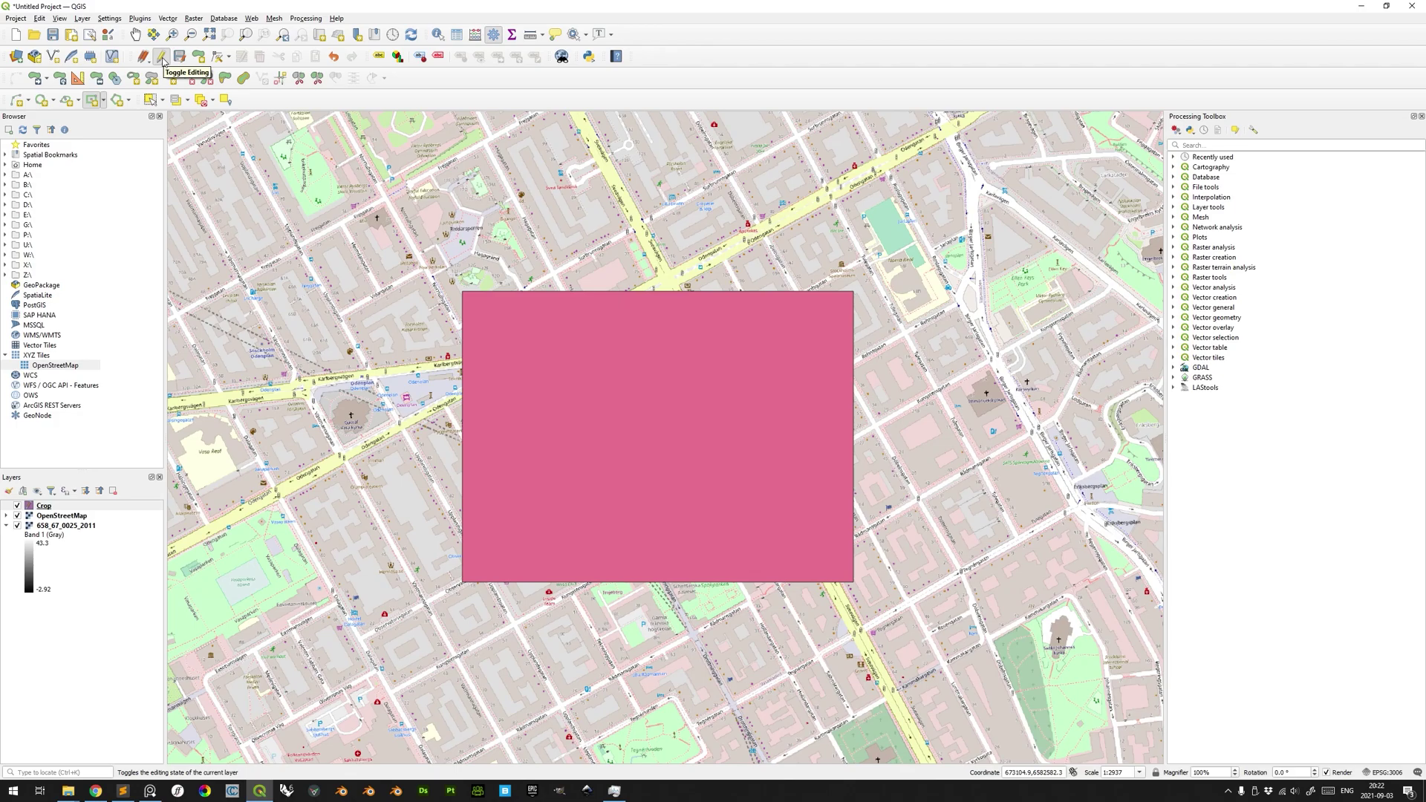
{"action": "left_click", "coordinate": [162, 57]}
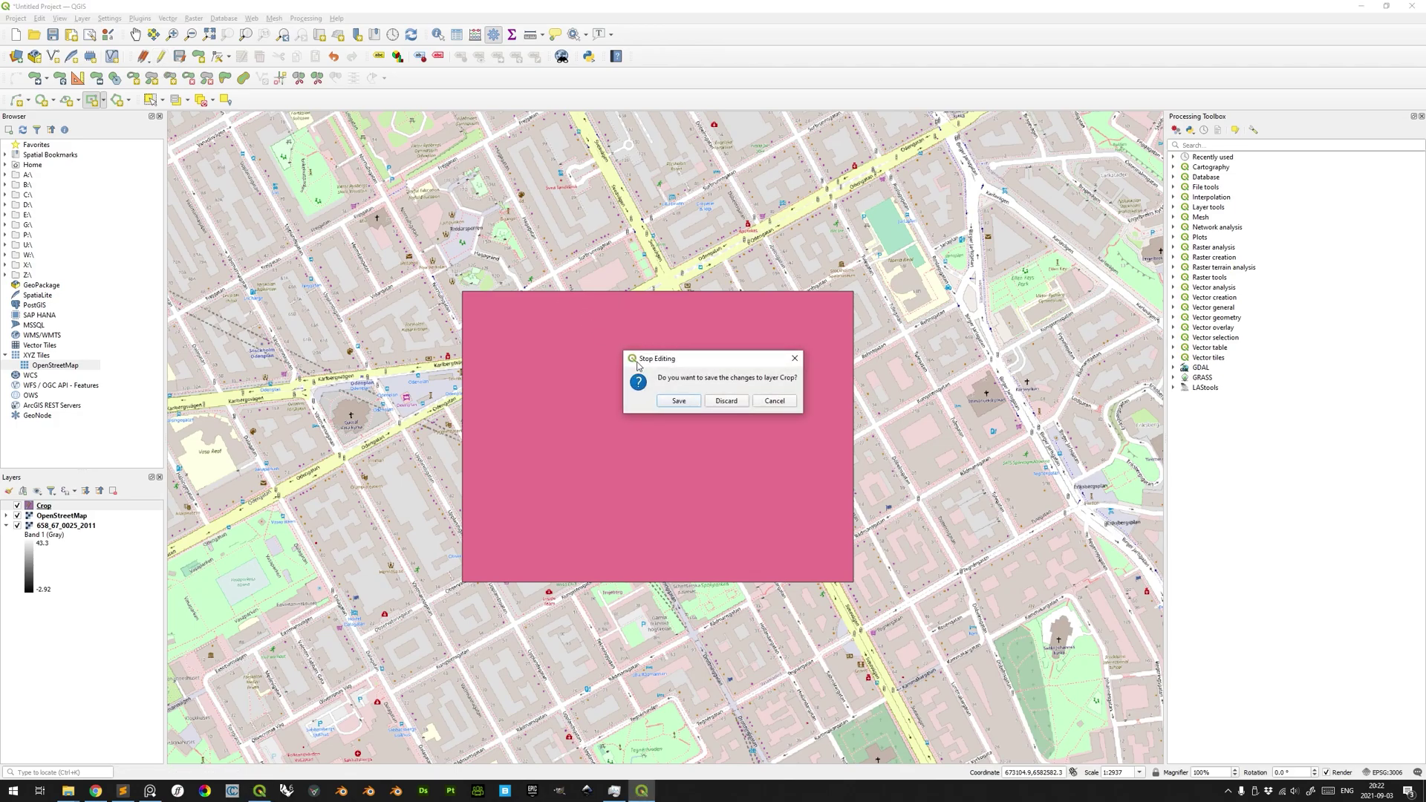
{"action": "left_click", "coordinate": [677, 401]}
- Set the opacity of the Crop layer's fill symbol to 15% in its symbology properties
{"action": "right_click", "coordinate": [61, 508]}
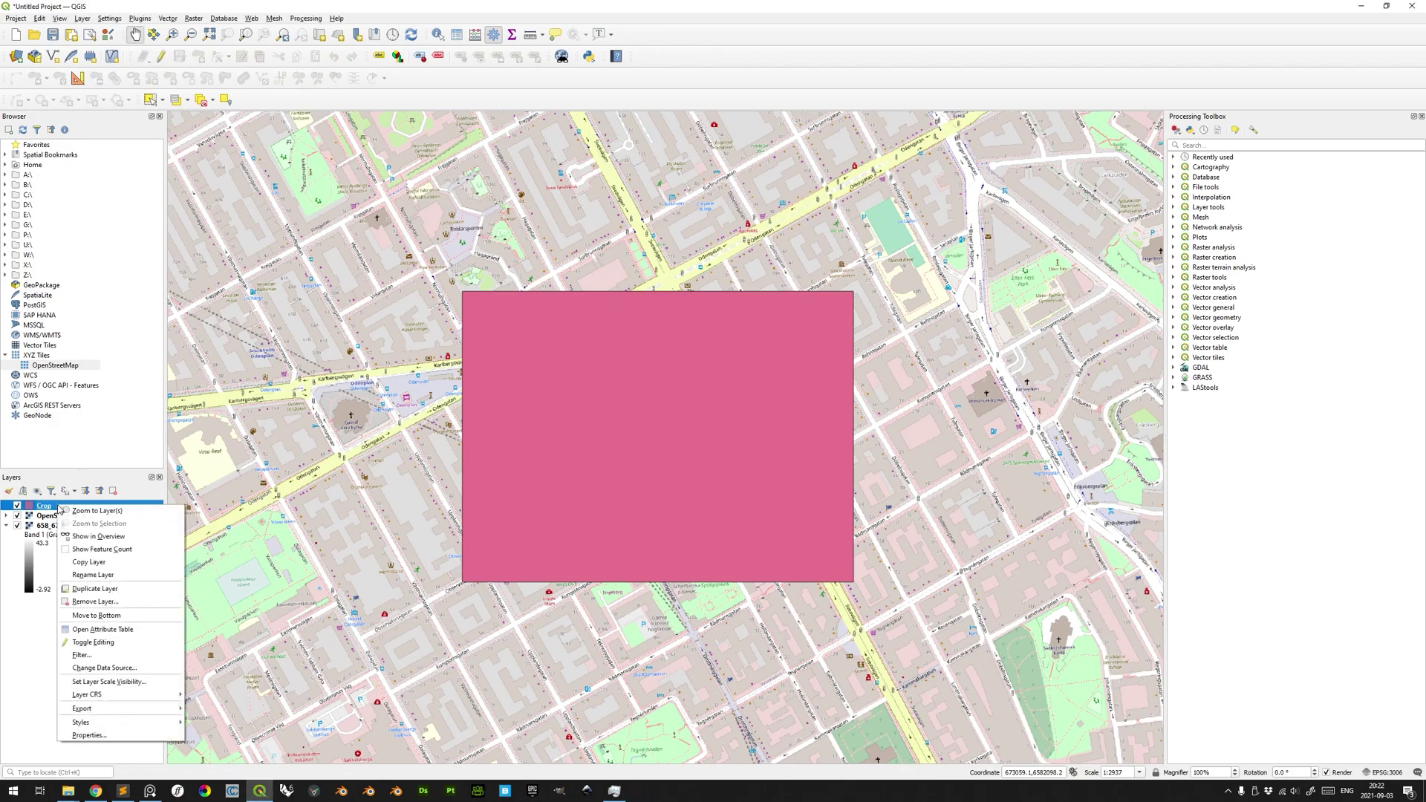
{"action": "left_click", "coordinate": [115, 737]}
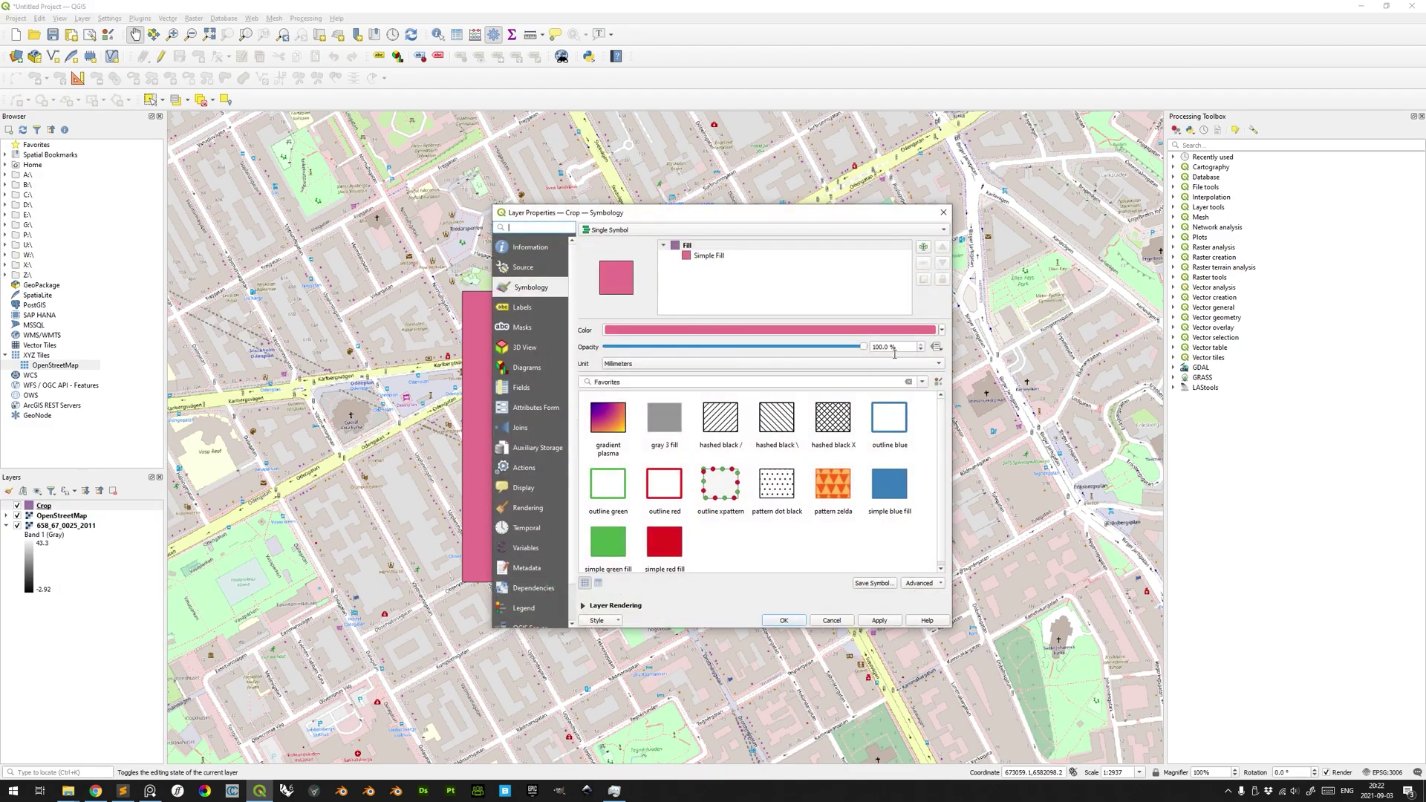
{"action": "left_click_drag", "start_coordinate": [893, 352], "coordinate": [865, 355]}
{"action": "type", "text": "15"}
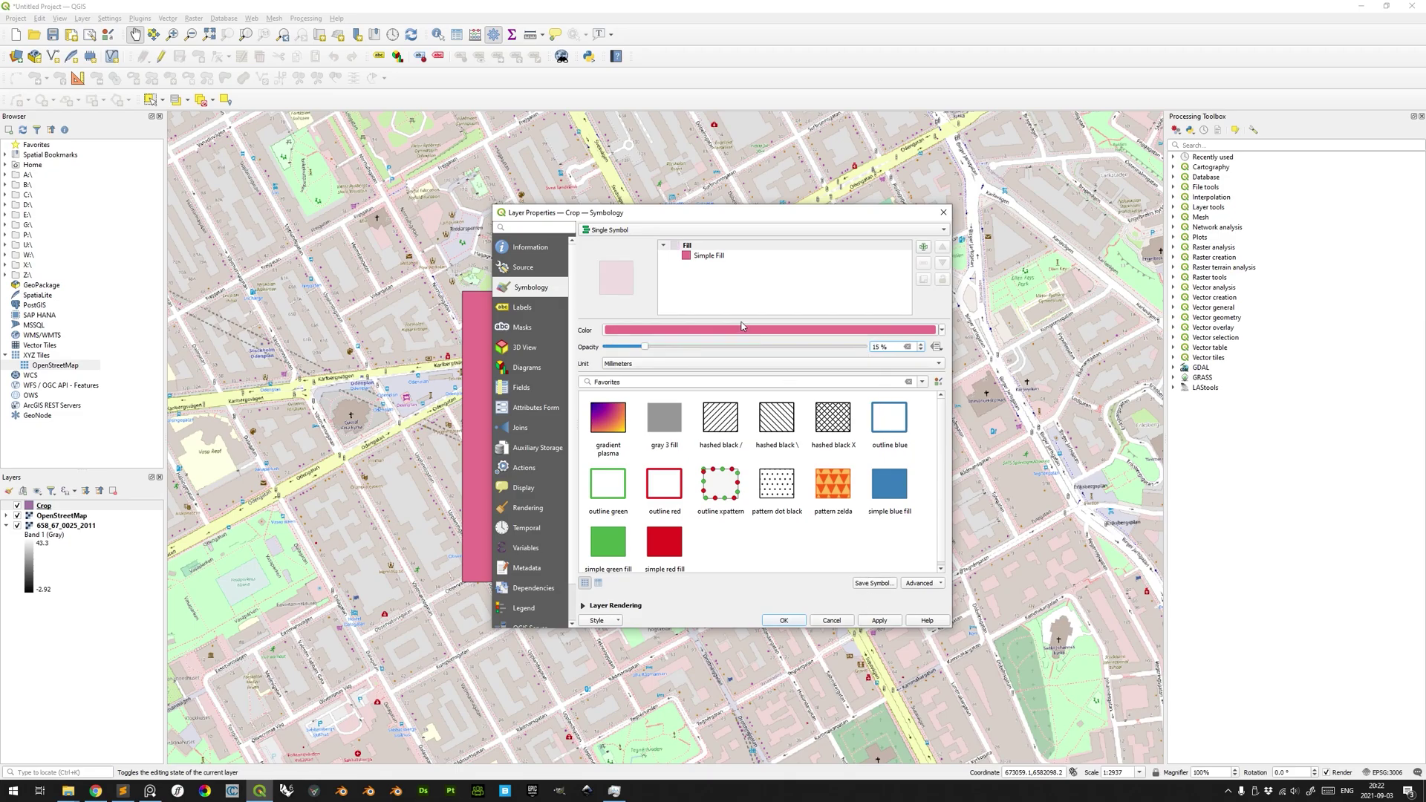
- Change the Crop layer's Simple Fill color to yellow and accept the layer properties
{"action": "left_click", "coordinate": [707, 256]}
{"action": "left_click", "coordinate": [839, 350]}
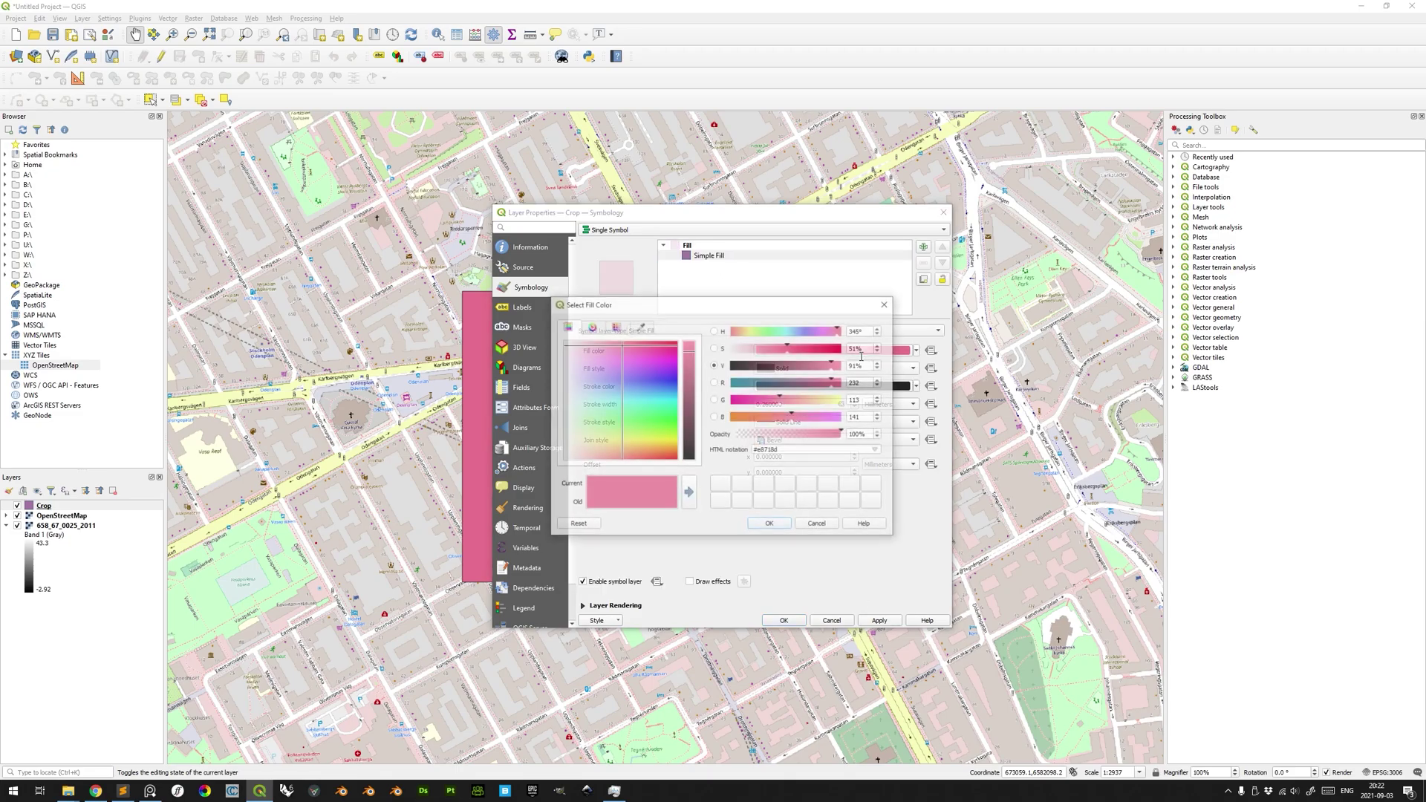
{"action": "left_click_drag", "start_coordinate": [759, 400], "coordinate": [846, 401]}
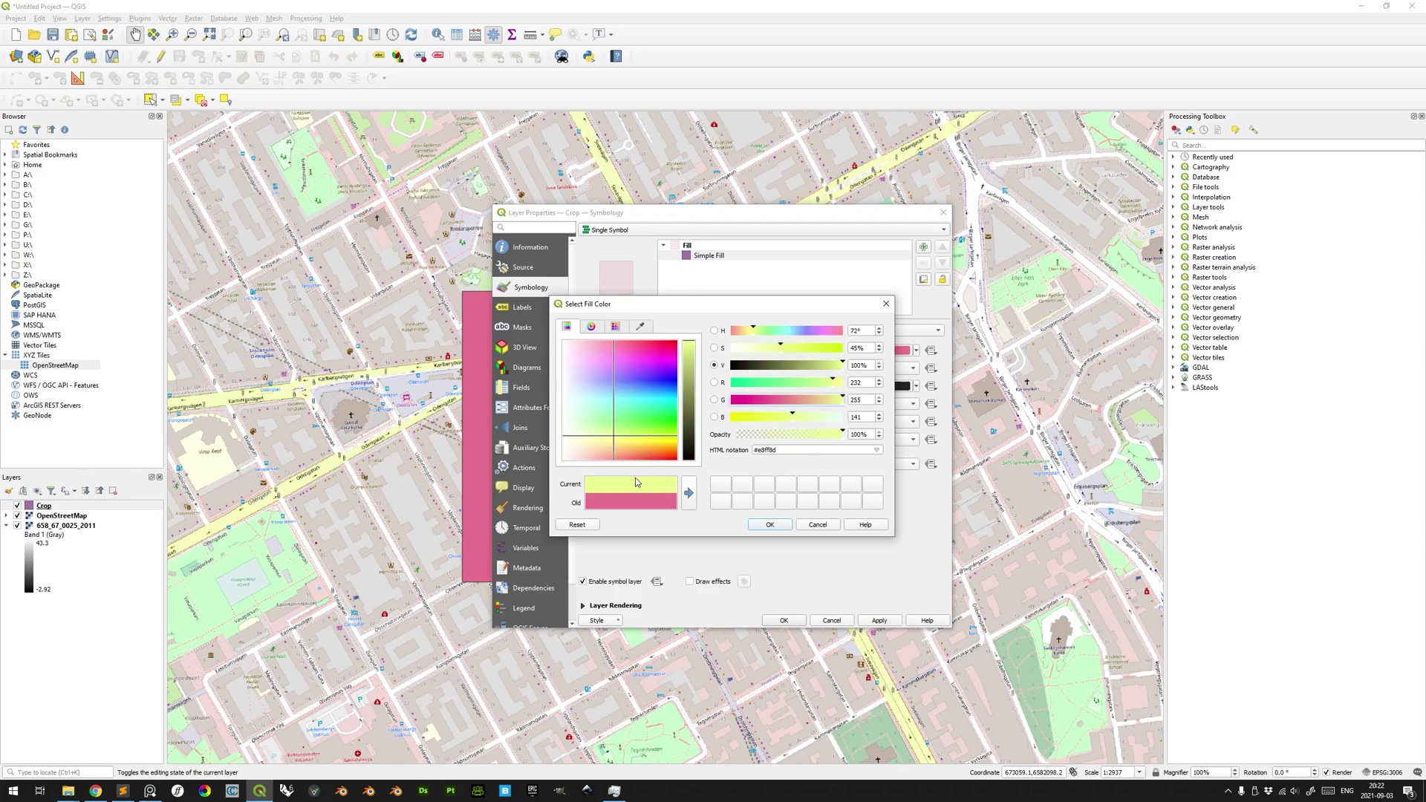
{"action": "left_click_drag", "start_coordinate": [655, 448], "coordinate": [669, 443]}
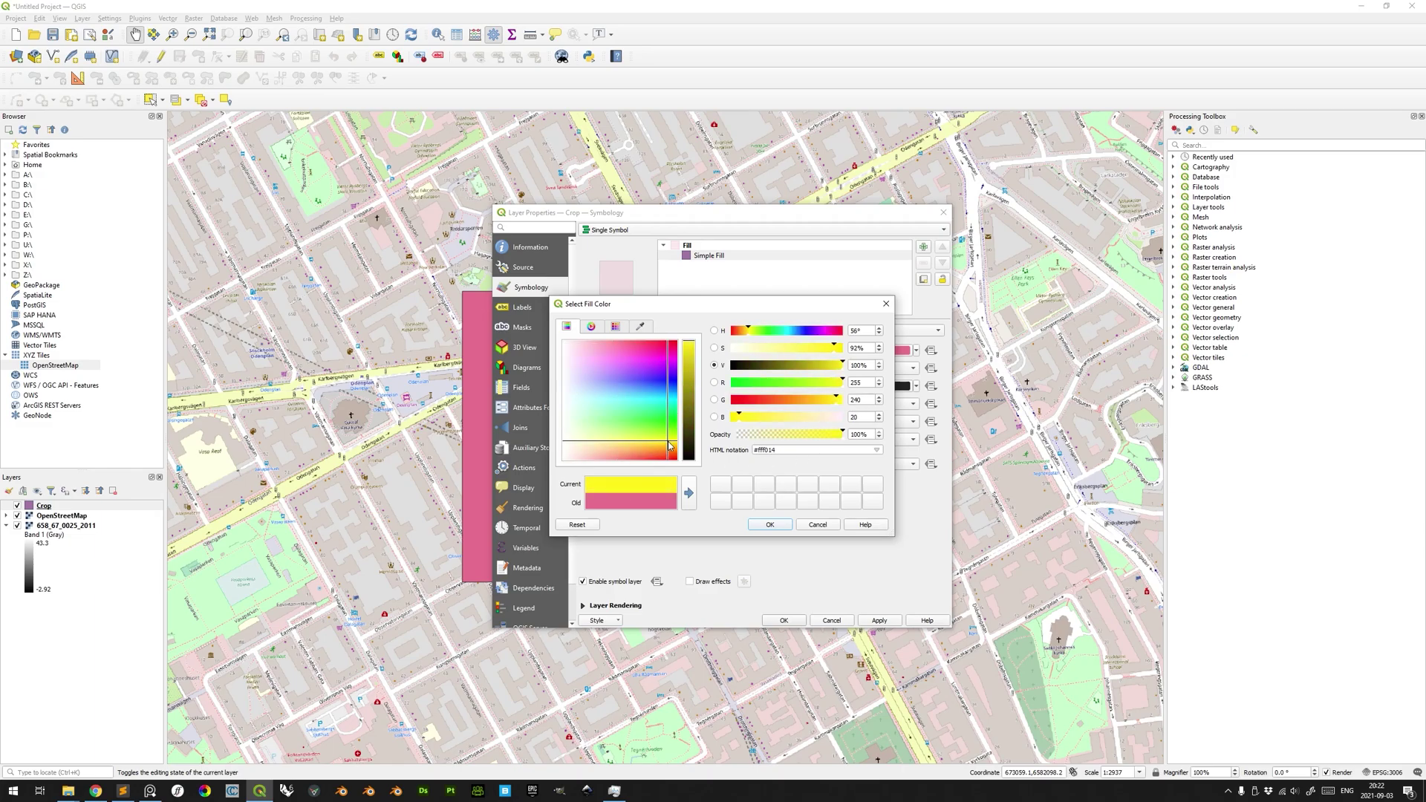
{"action": "left_click", "coordinate": [769, 524]}
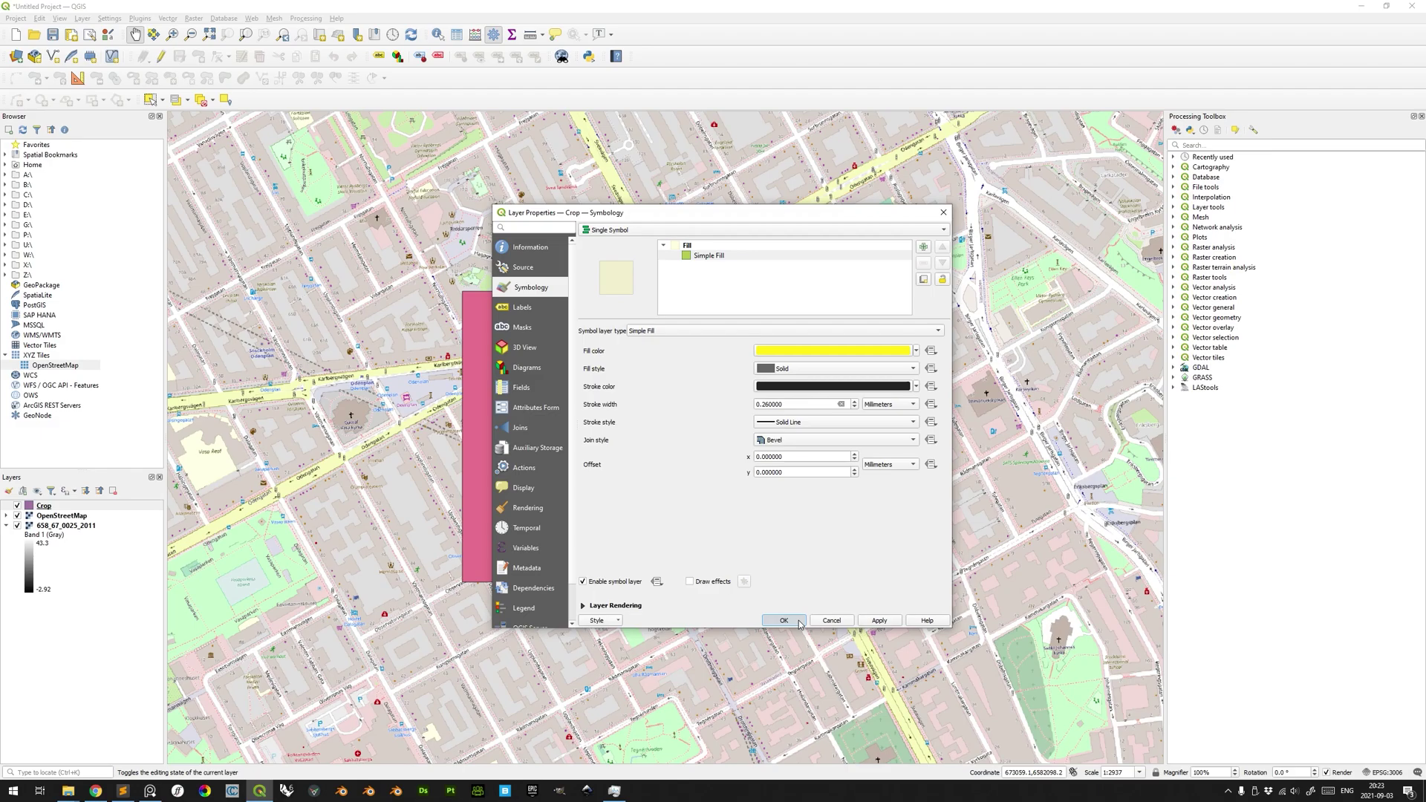
{"action": "left_click", "coordinate": [784, 621]}
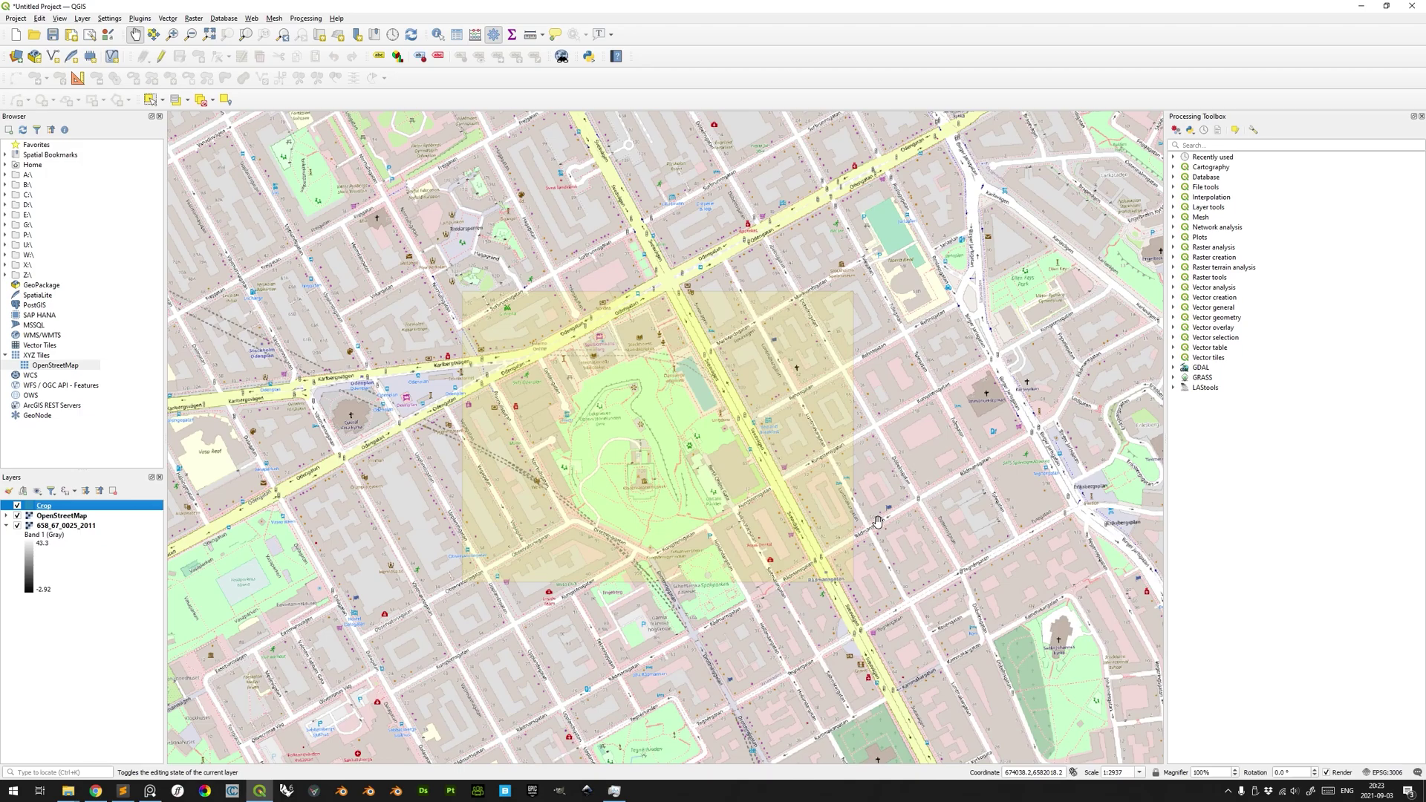
- Re-enable editing of the Crop layer and try the Vertex Tool with the rectangle selected, clearing the selection at the end
{"action": "left_click", "coordinate": [160, 58]}
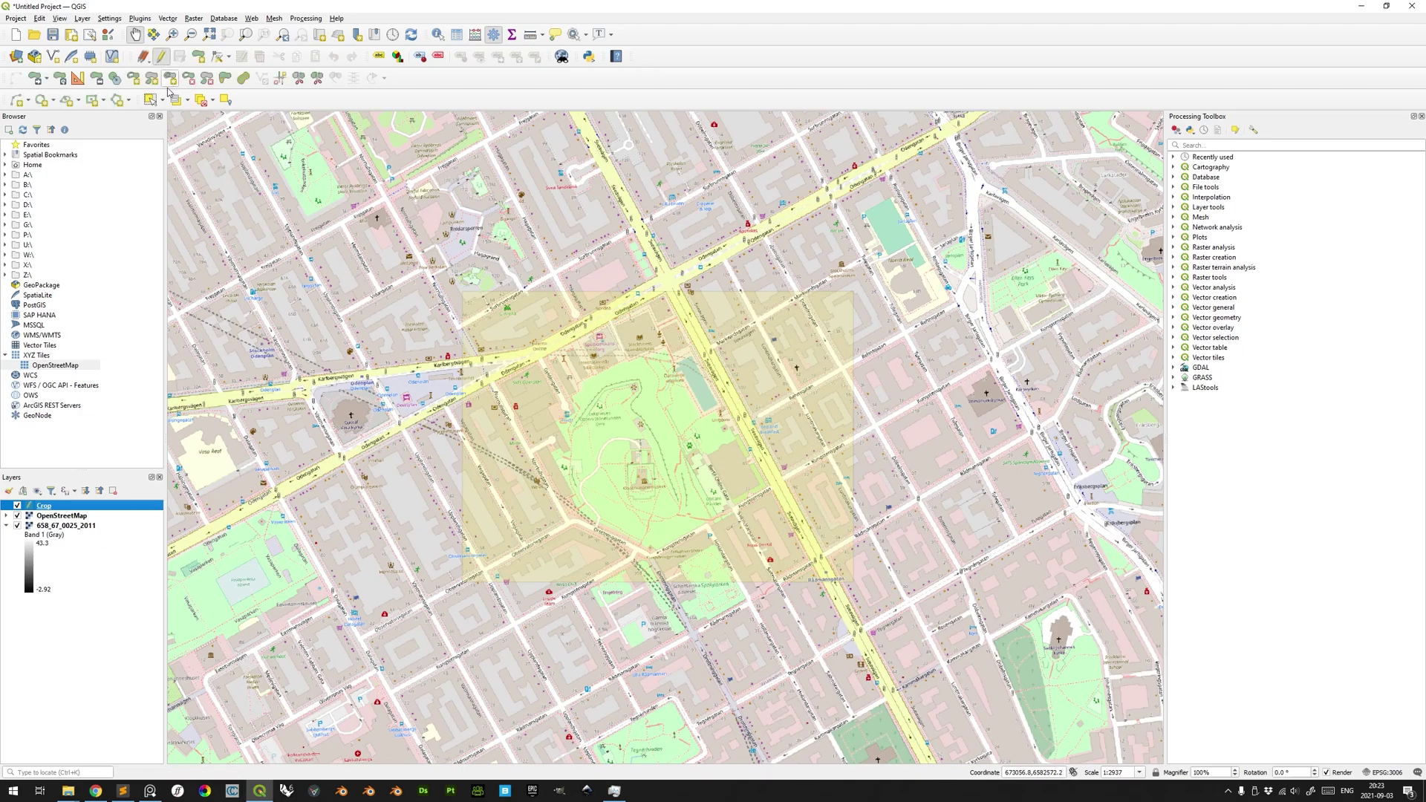
{"action": "left_click", "coordinate": [150, 101]}
{"action": "left_click", "coordinate": [687, 372]}
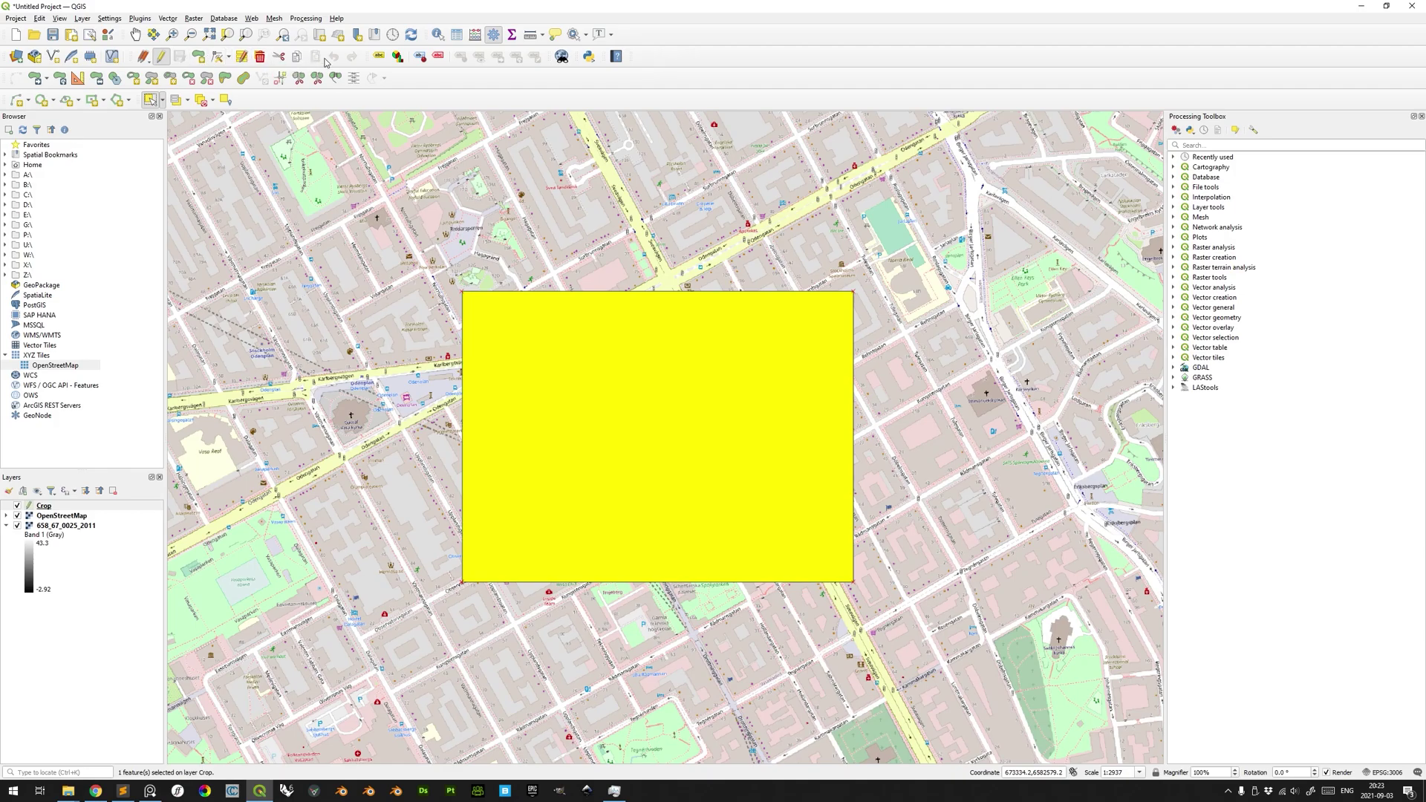
{"action": "left_click", "coordinate": [217, 57]}
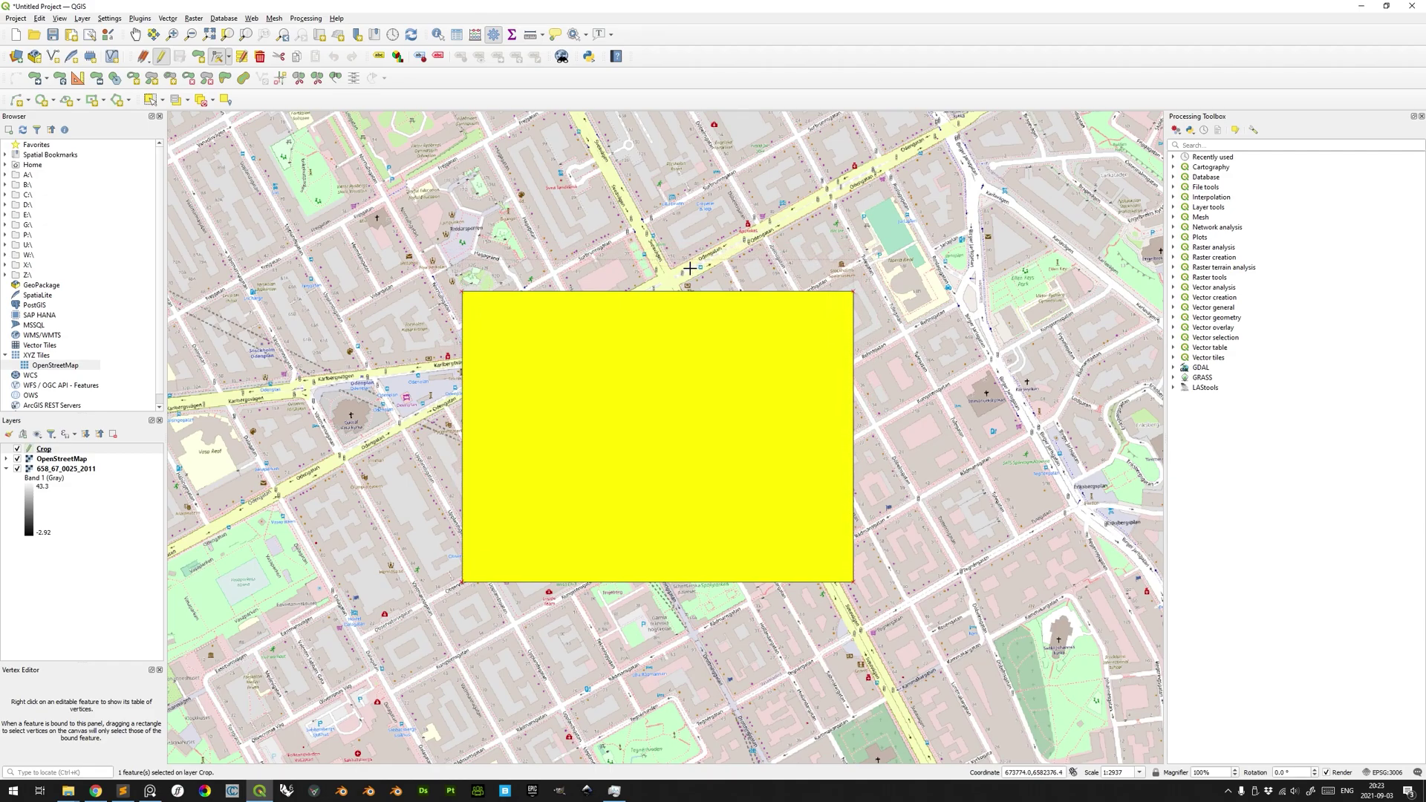
{"action": "left_click", "coordinate": [149, 100]}
{"action": "left_click", "coordinate": [375, 369]}
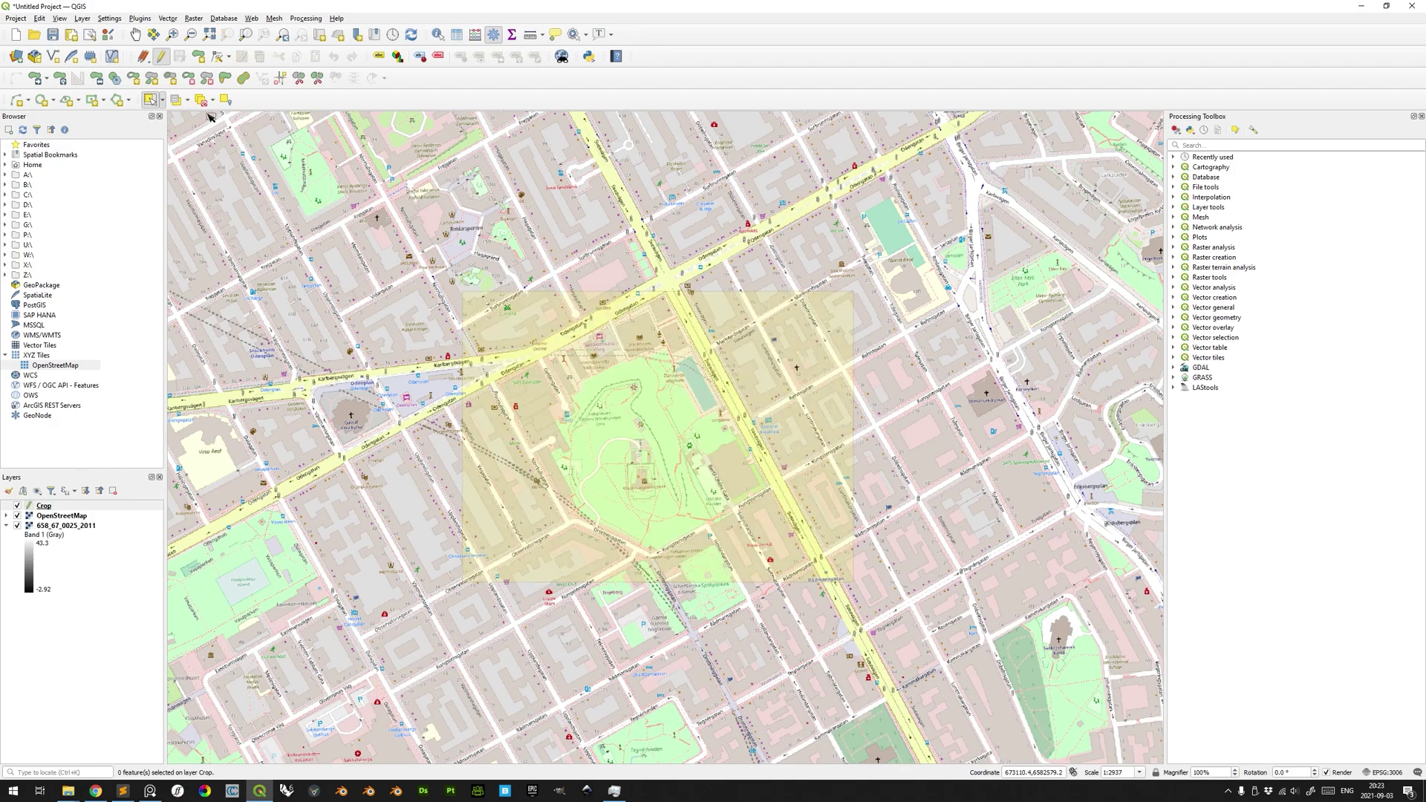
- Move the Crop rectangle slightly west over the park and save the edits, and hide the OpenStreetMap layer
{"action": "left_click", "coordinate": [34, 77]}
{"action": "left_click", "coordinate": [731, 344]}
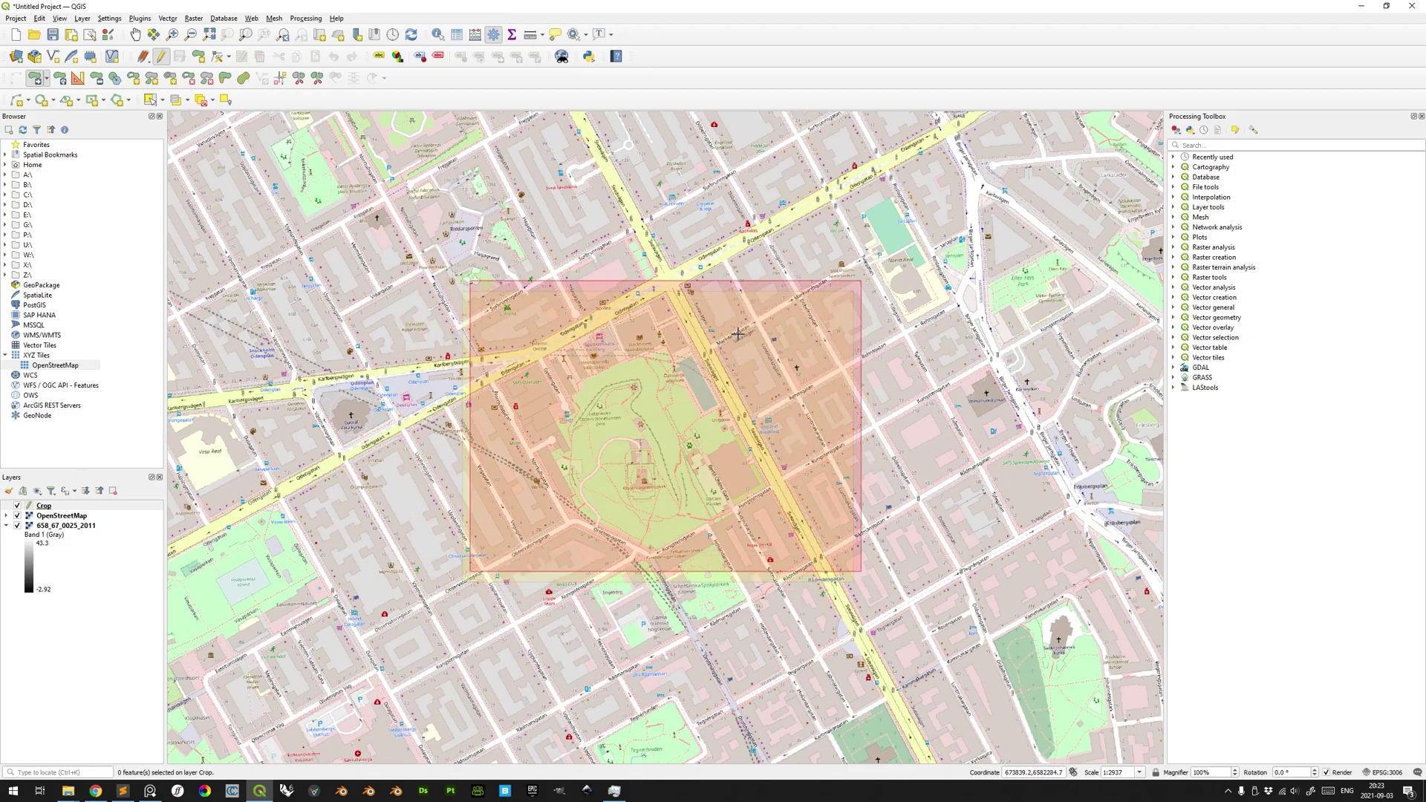
{"action": "left_click", "coordinate": [727, 343]}
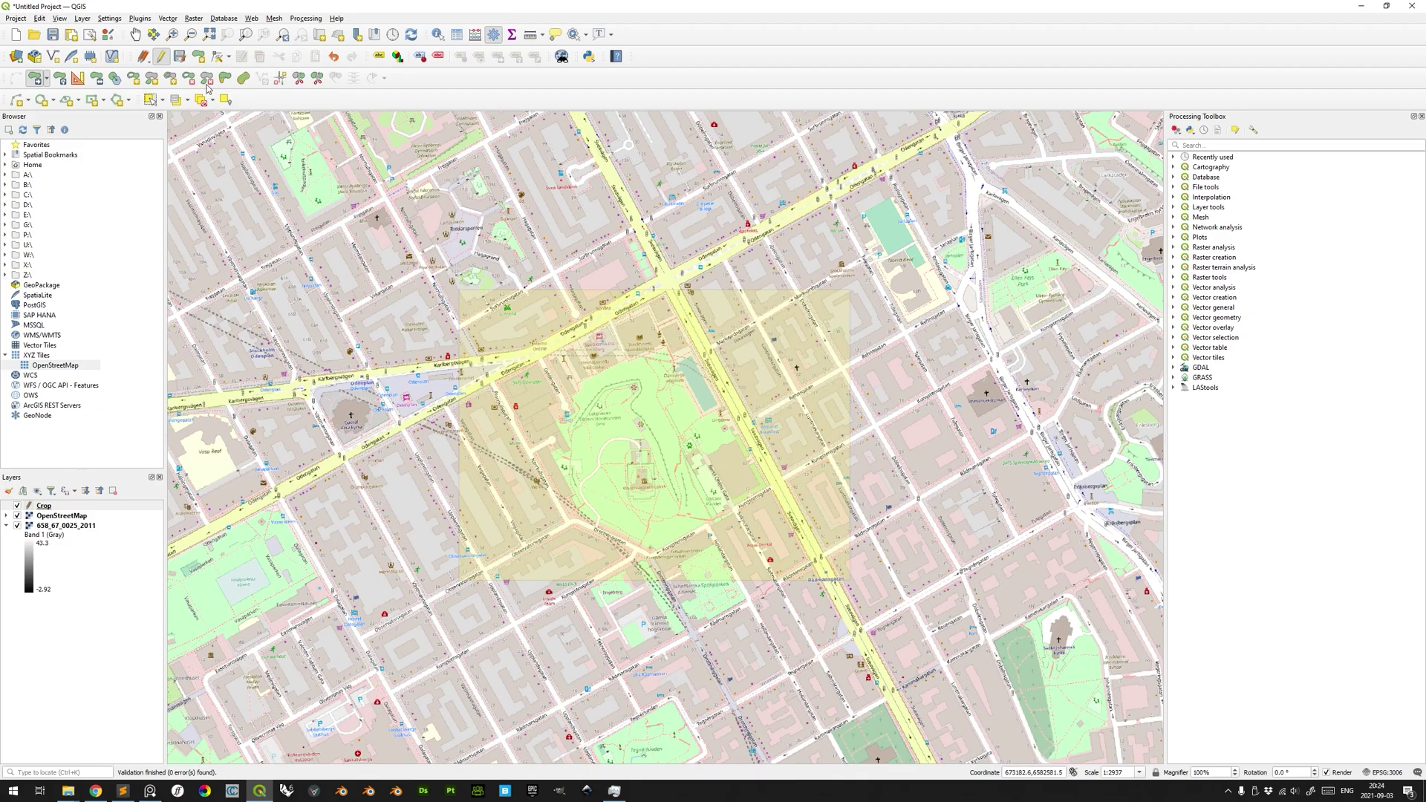
{"action": "left_click", "coordinate": [162, 60]}
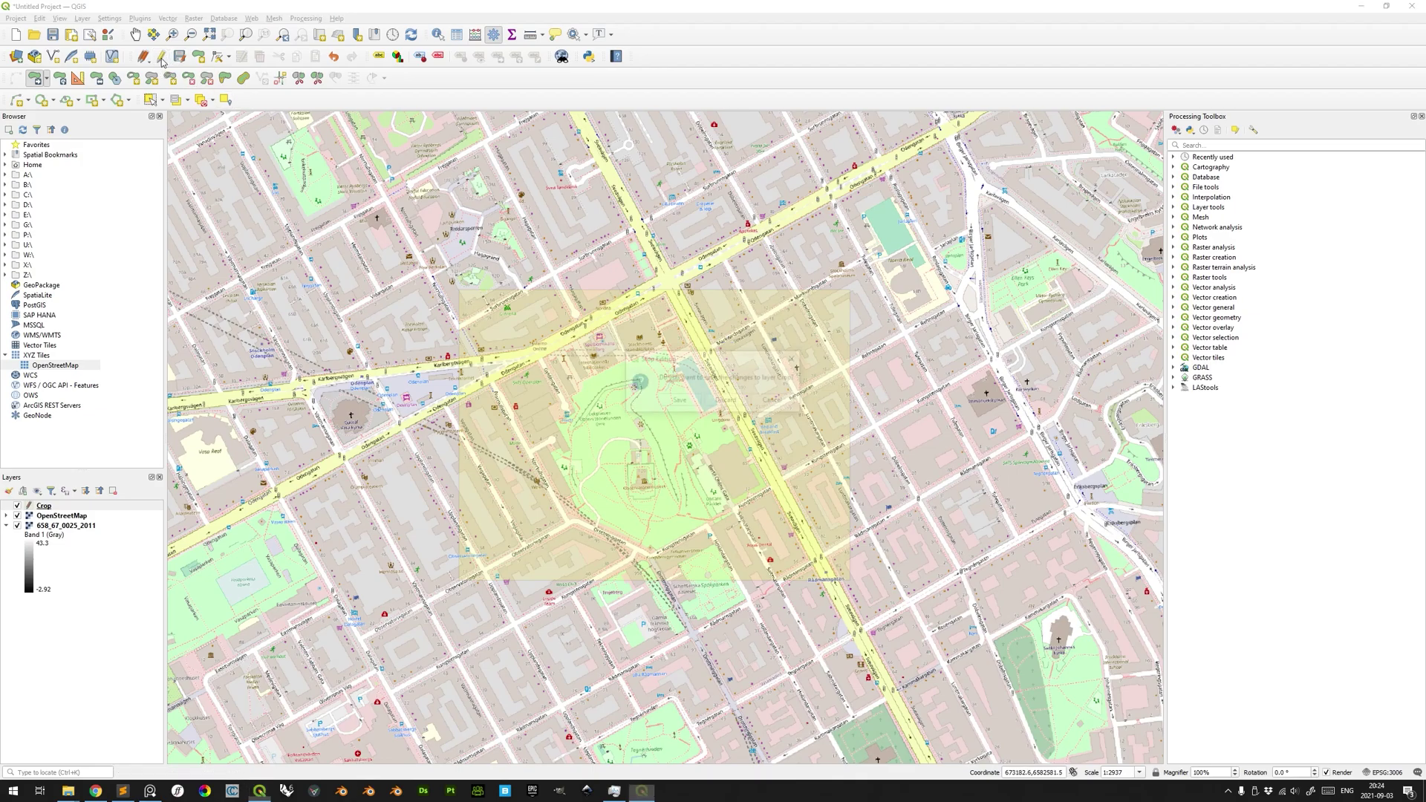
{"action": "left_click", "coordinate": [679, 400]}
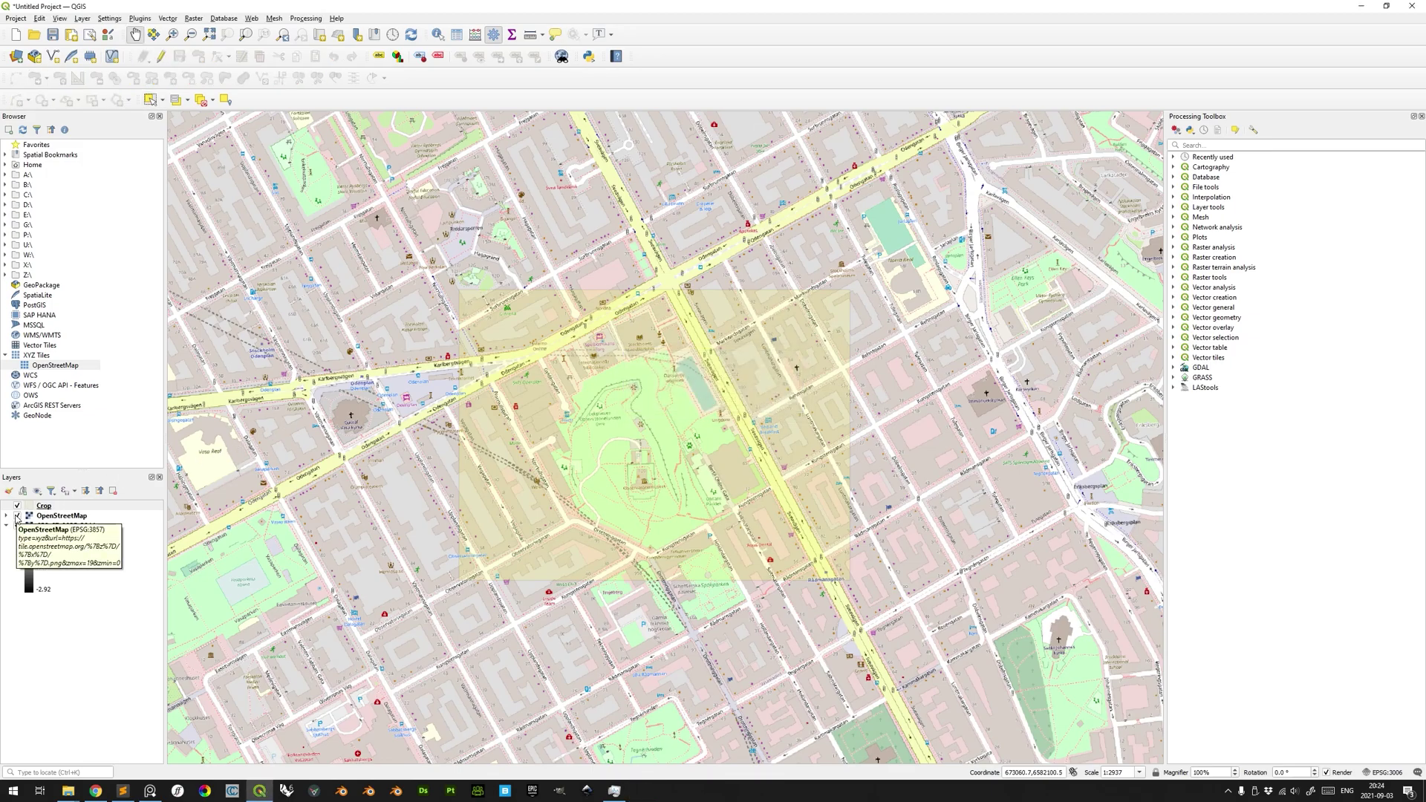
{"action": "left_click", "coordinate": [17, 515]}
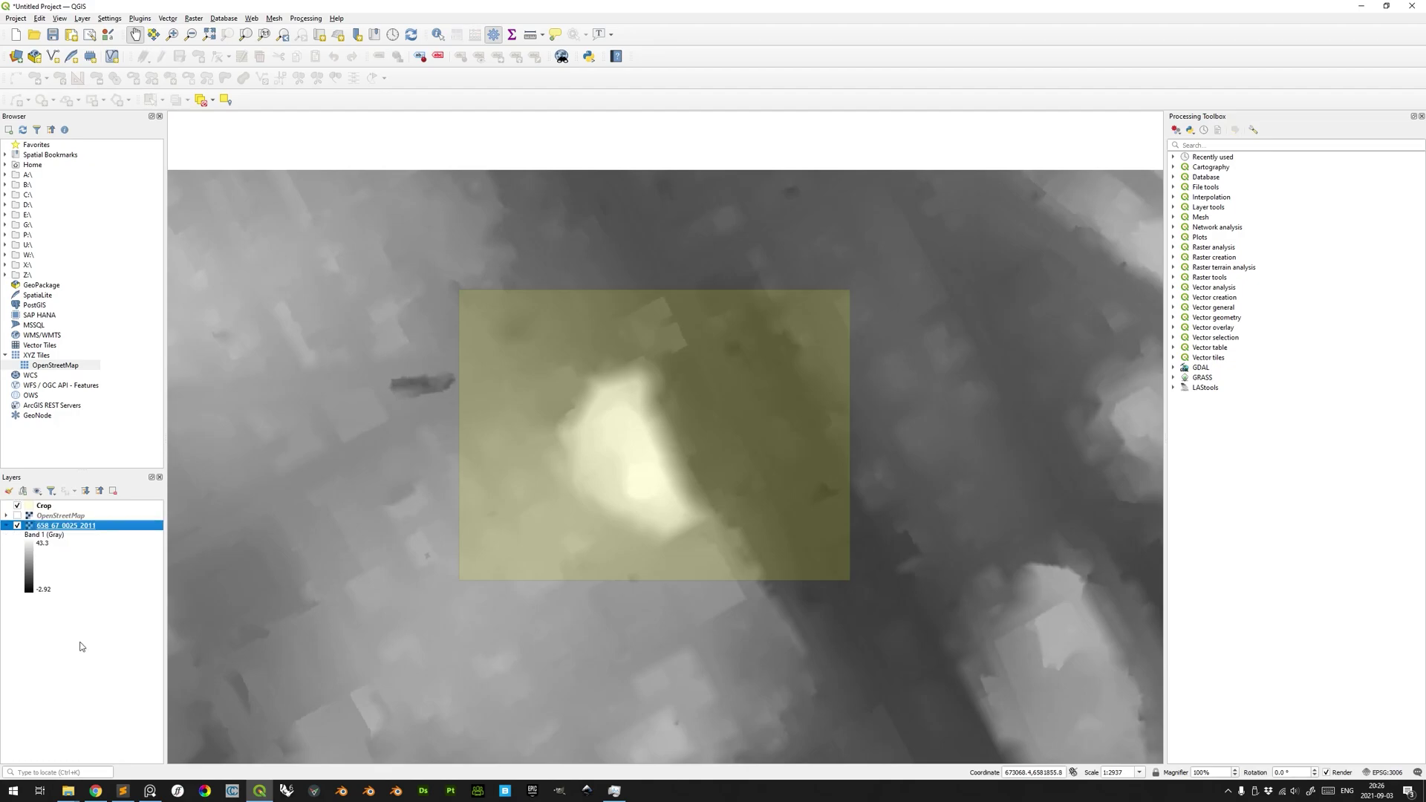
- Open the raster export settings for the 658_67_0025_2011 layer and choose Rendered image as output mode
{"action": "right_click", "coordinate": [88, 527]}
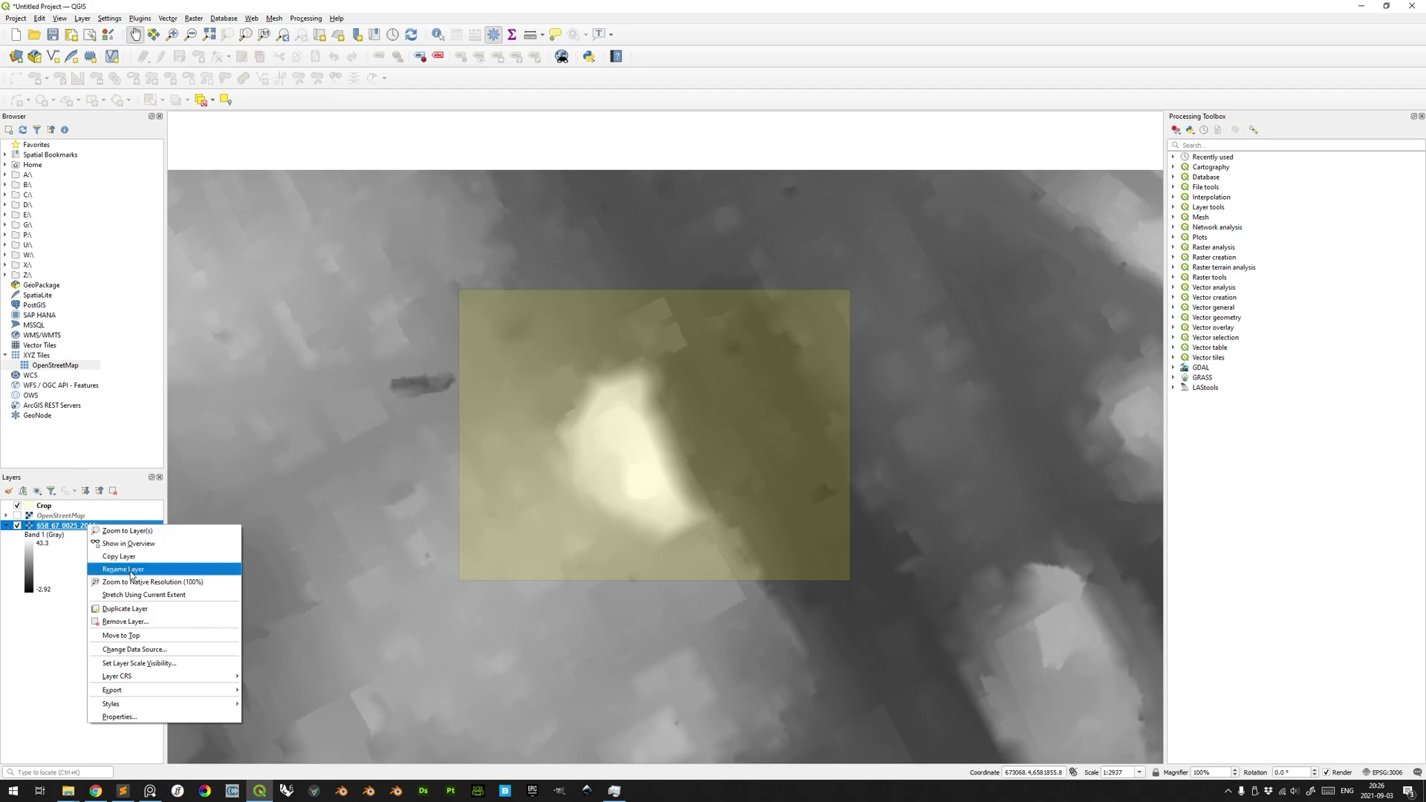
{"action": "mouse_move", "coordinate": [127, 696]}
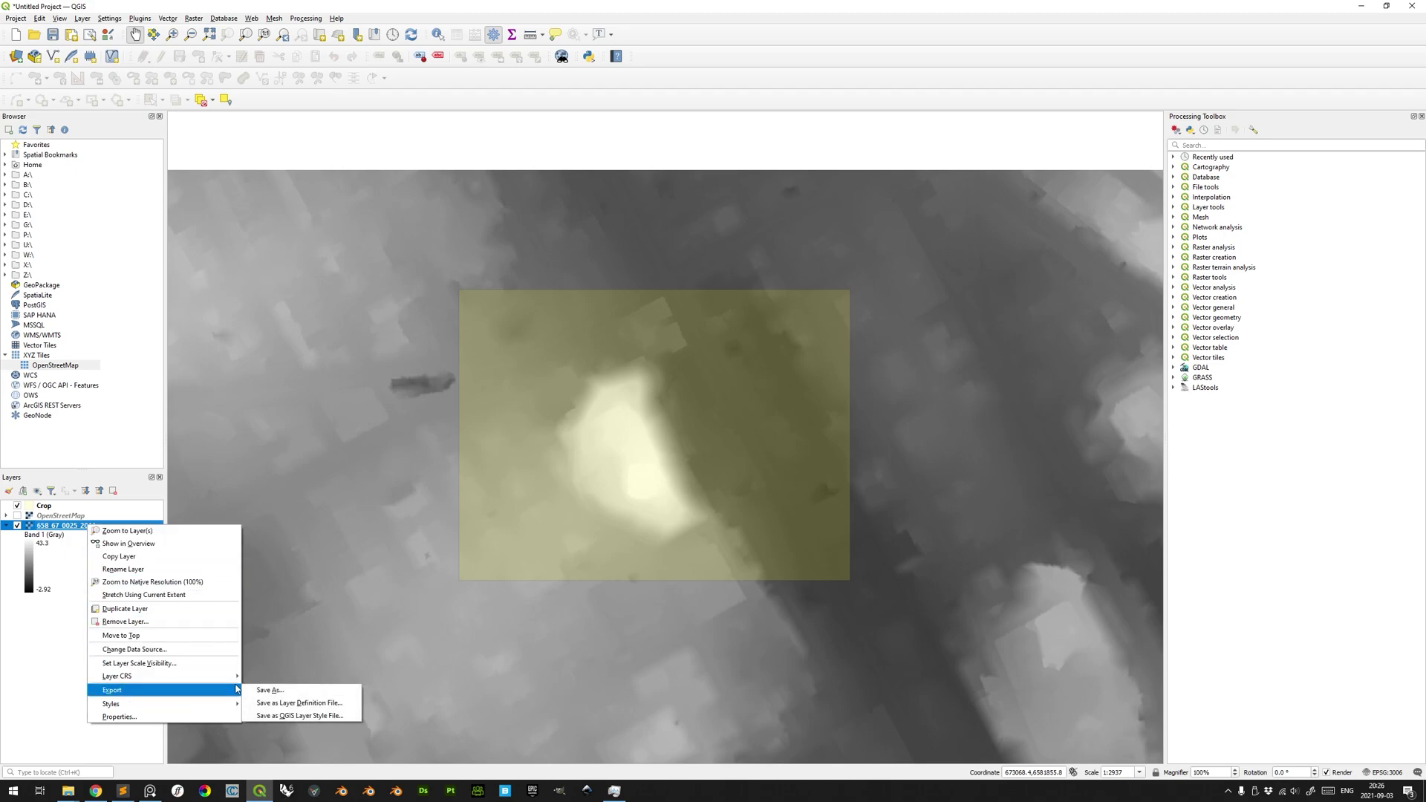
{"action": "left_click", "coordinate": [280, 692]}
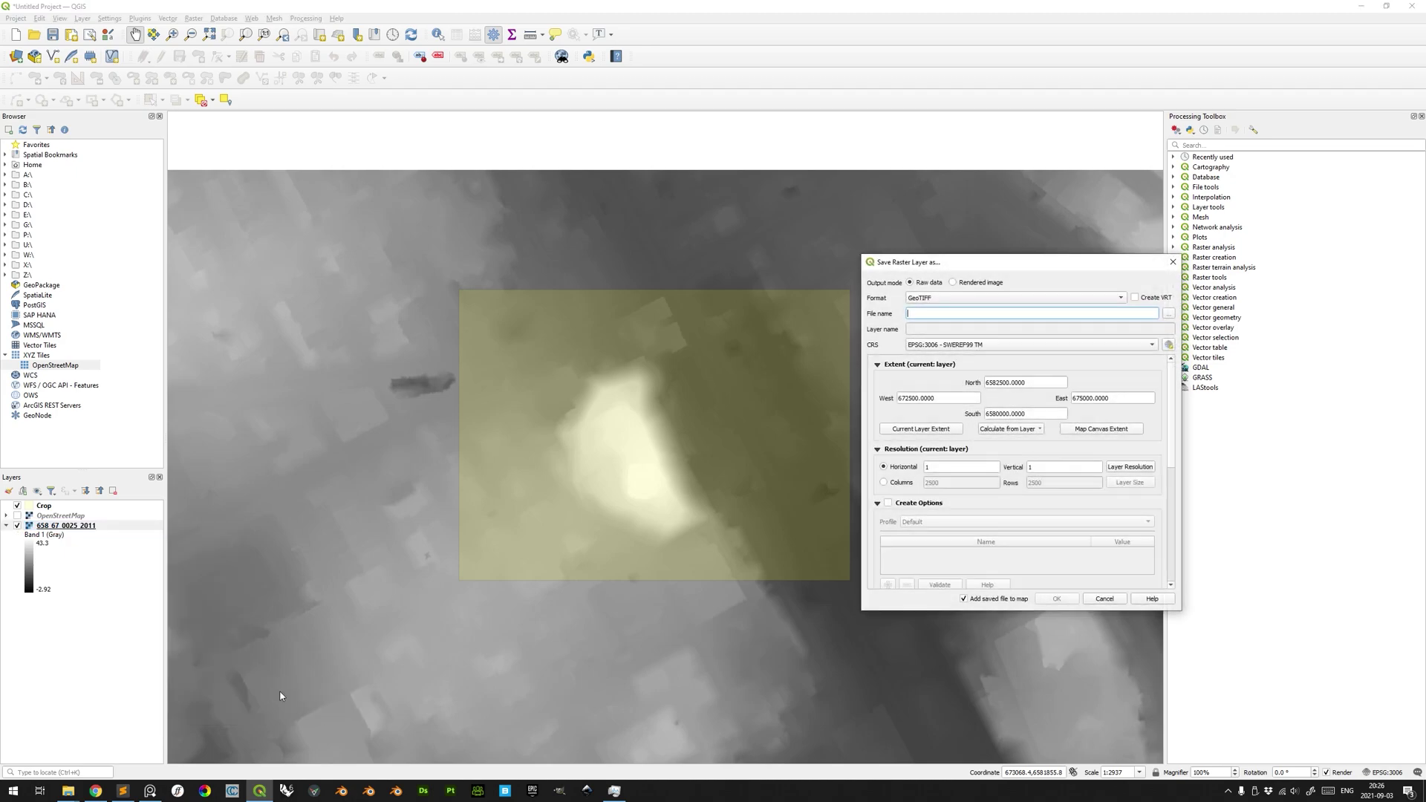
{"action": "left_click", "coordinate": [959, 285]}
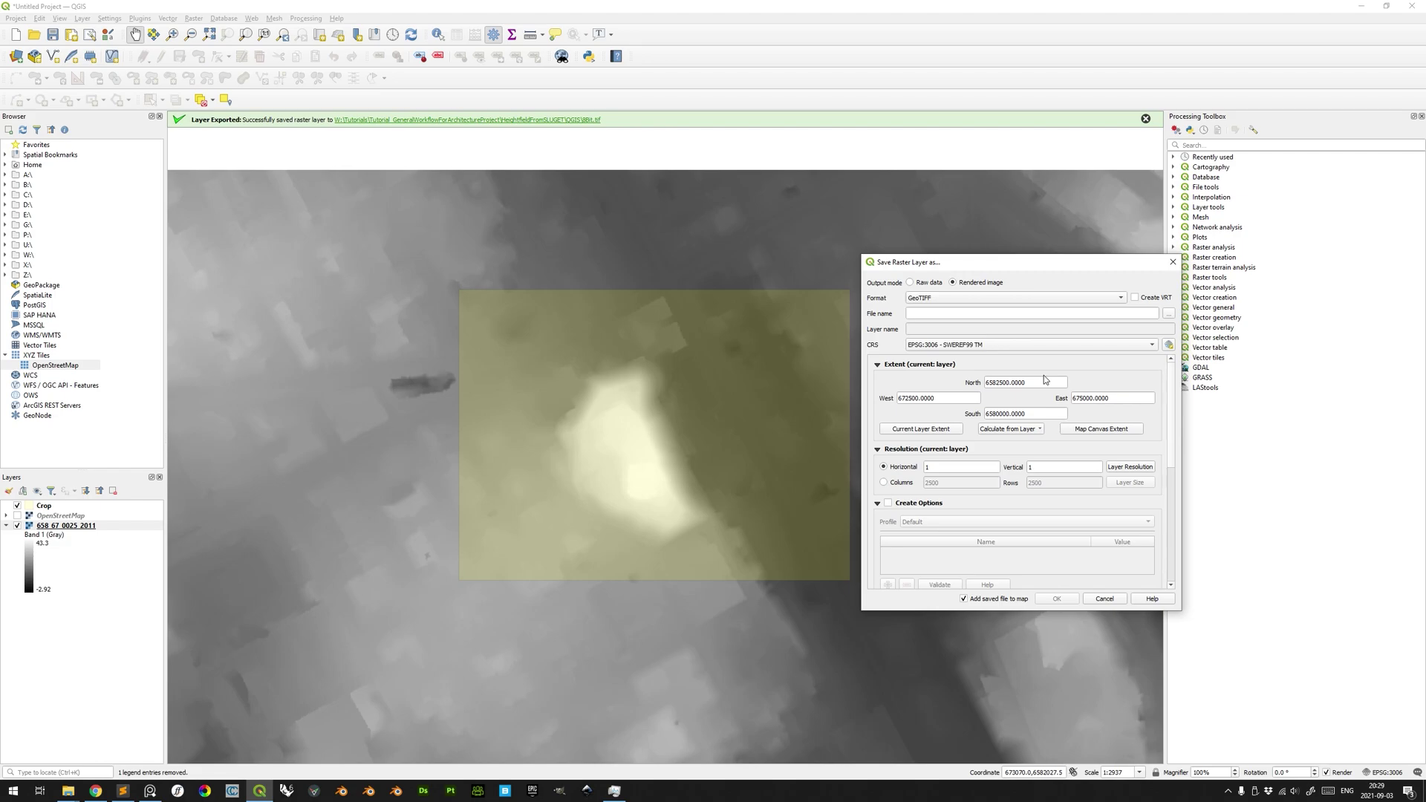
- Open Calculator and compute 256 × 256 × 256, followed by 256 ^ 3
{"action": "key", "text": "XF86Calculator"}
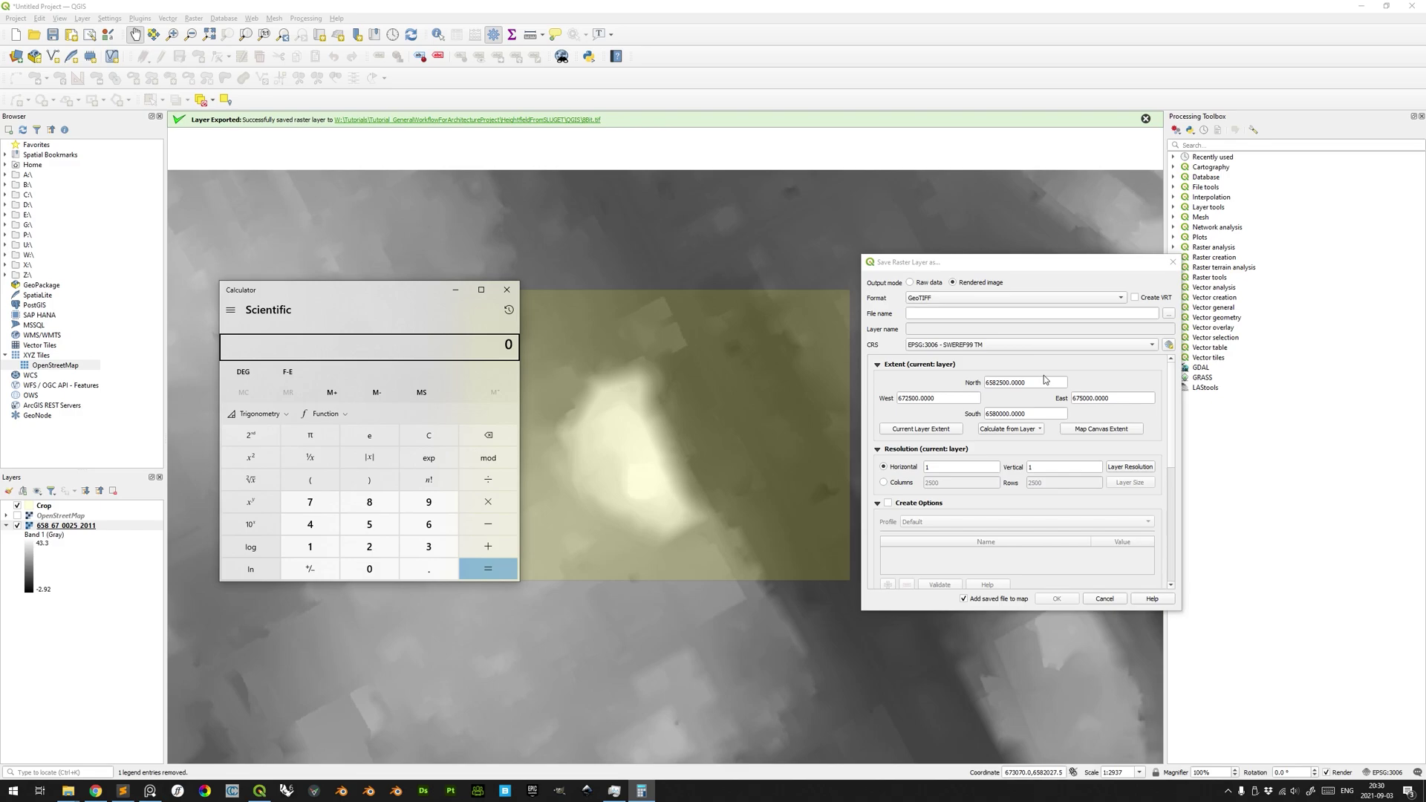
{"action": "type", "text": "25"}
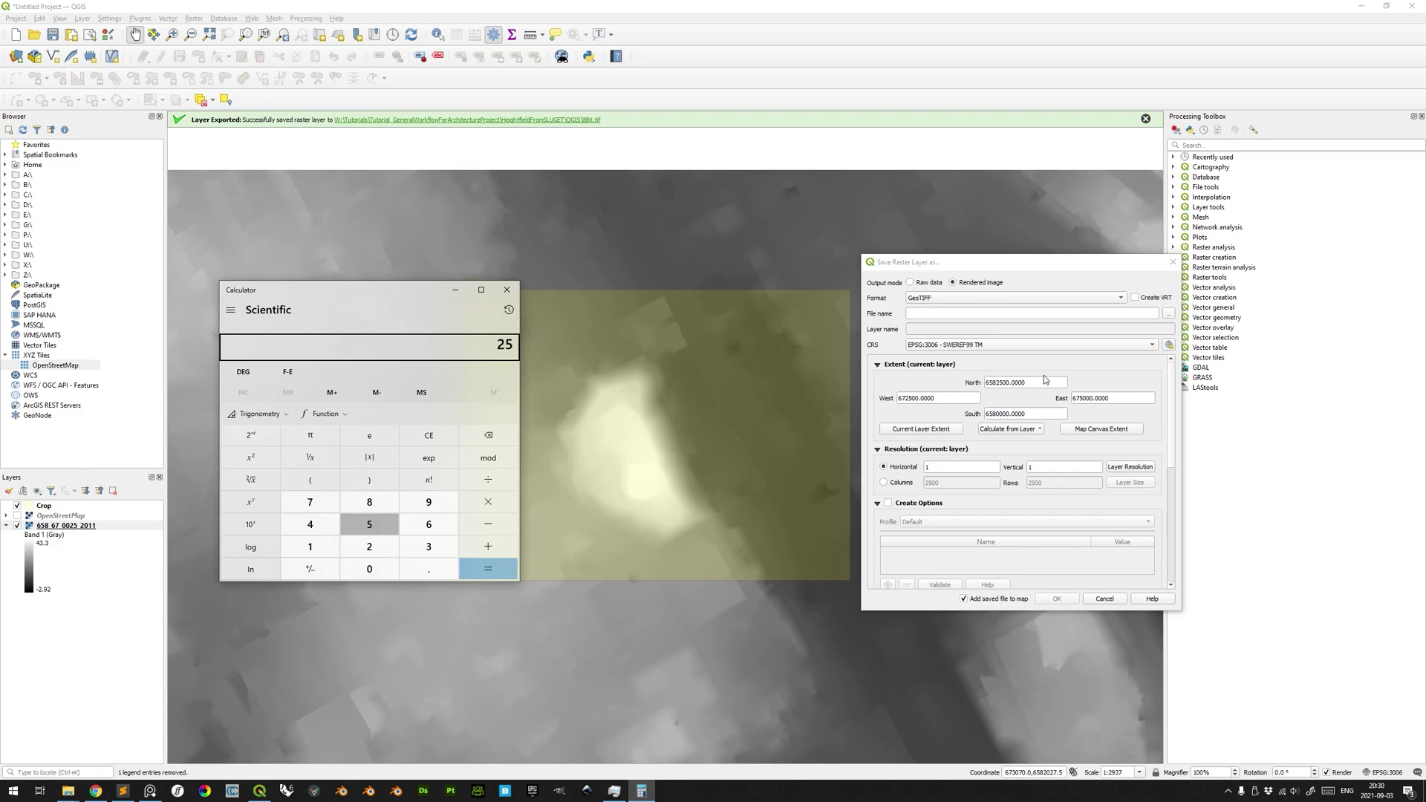
{"action": "type", "text": "6*256*2"}
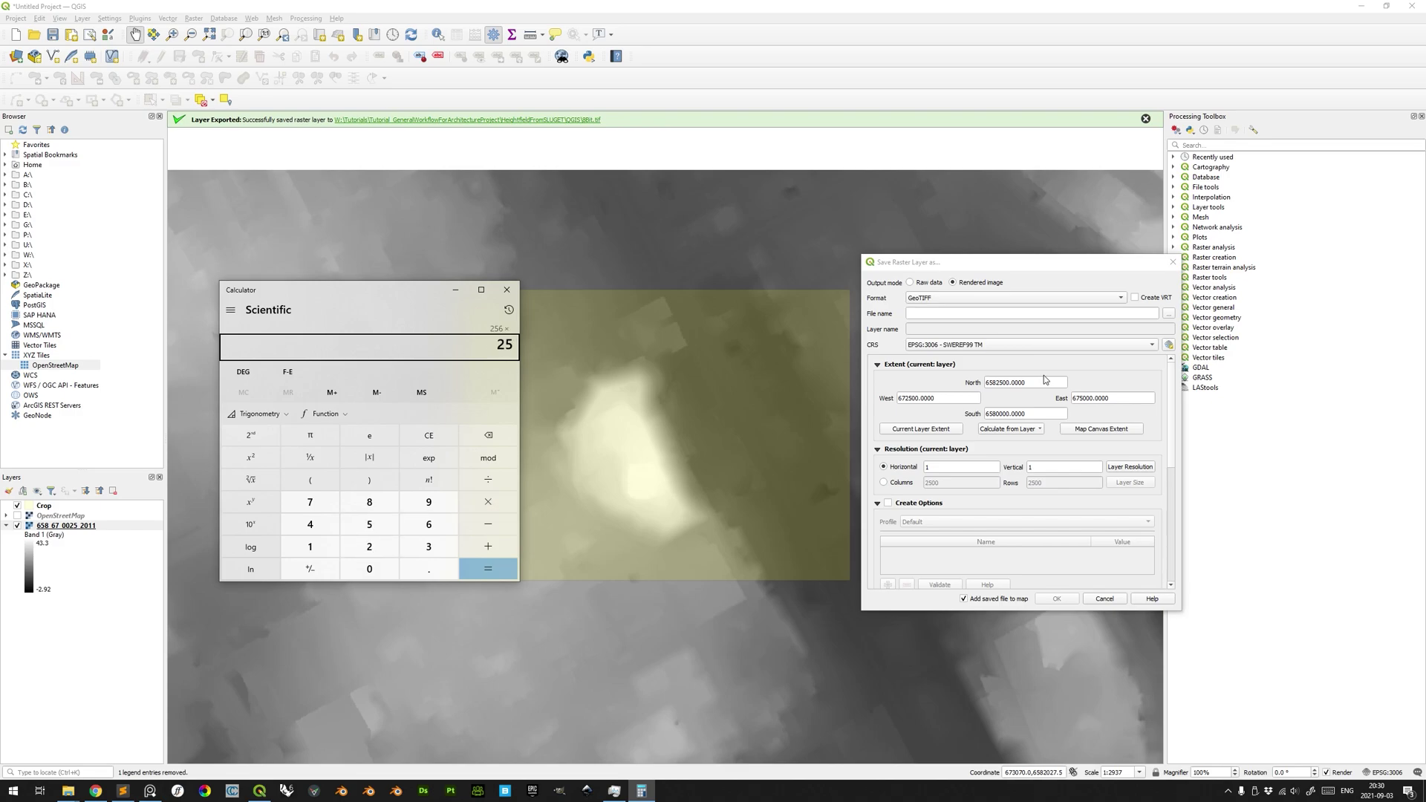
{"action": "type", "text": "56"}
{"action": "key", "text": "Return"}
{"action": "type", "text": "256 ^ 3"}
{"action": "key", "text": "Return"}
{"action": "type", "text": "256"}
- Switch to the browser and examine the capture of the stepped terrain
{"action": "key", "text": "alt+Tab"}
{"action": "key", "text": "alt+Tab"}
{"action": "key", "text": "alt+Tab"}
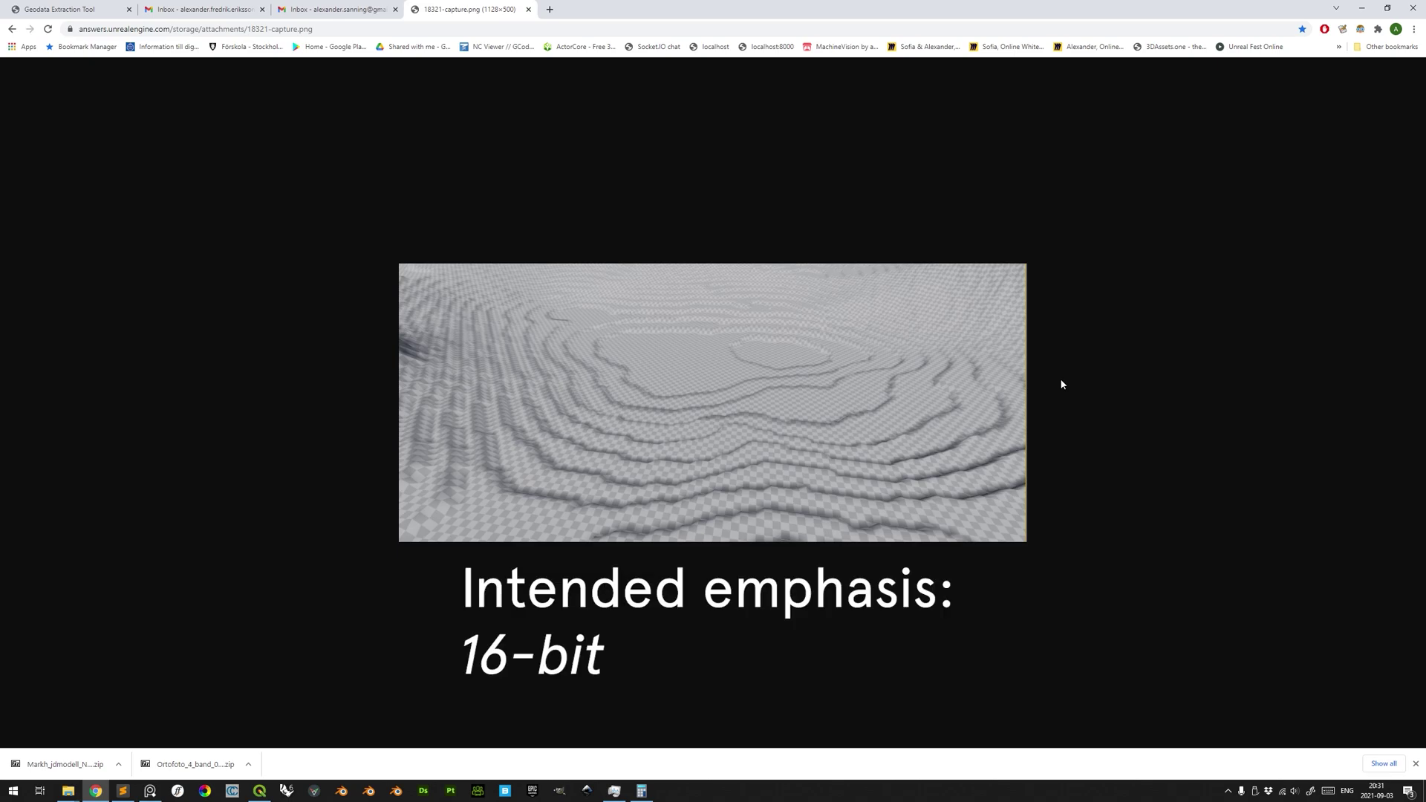
- Switch back to Calculator and compute 2 ^ 16
{"action": "key", "text": "alt+Tab"}
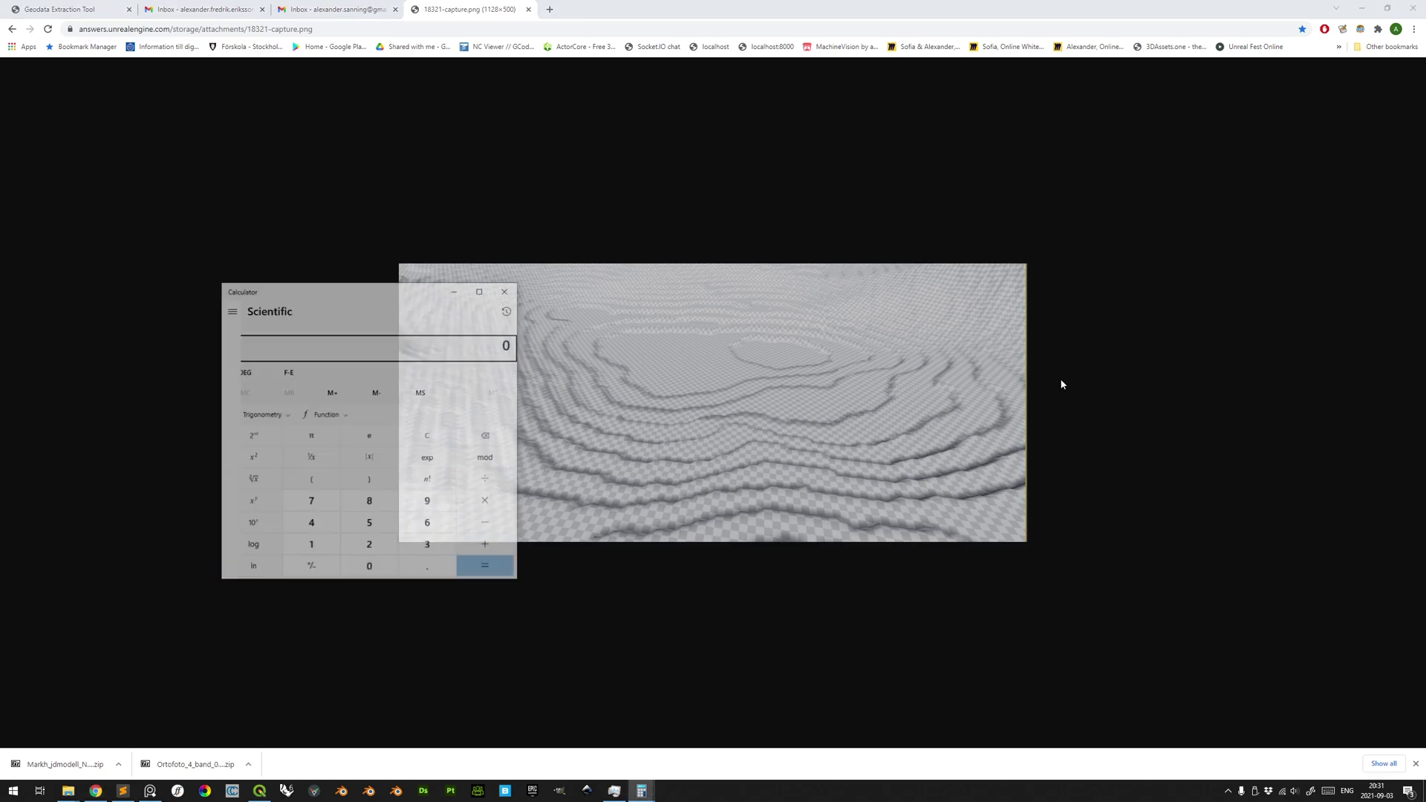
{"action": "type", "text": "256"}
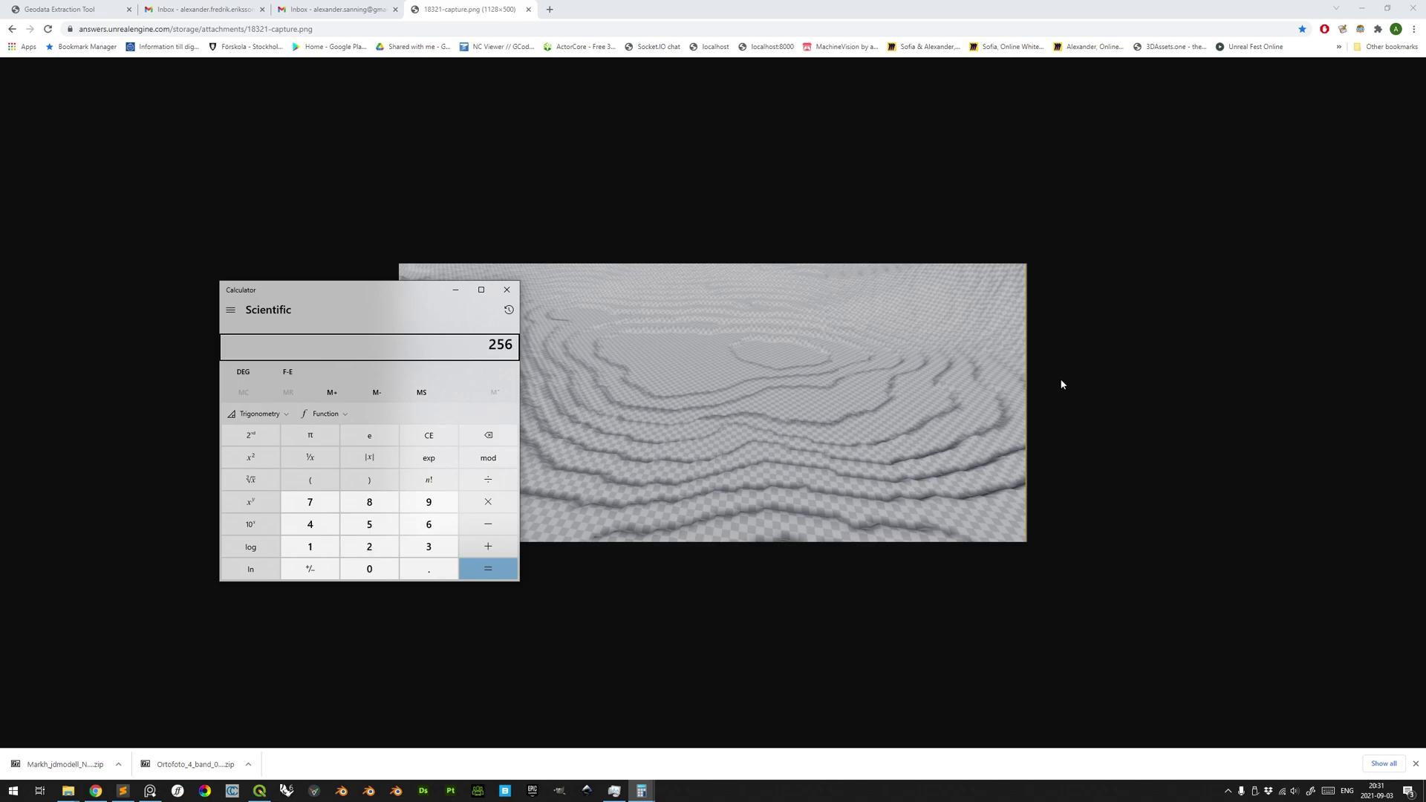
{"action": "key", "text": "Escape"}
{"action": "type", "text": "2 ^ 16"}
{"action": "key", "text": "Return"}
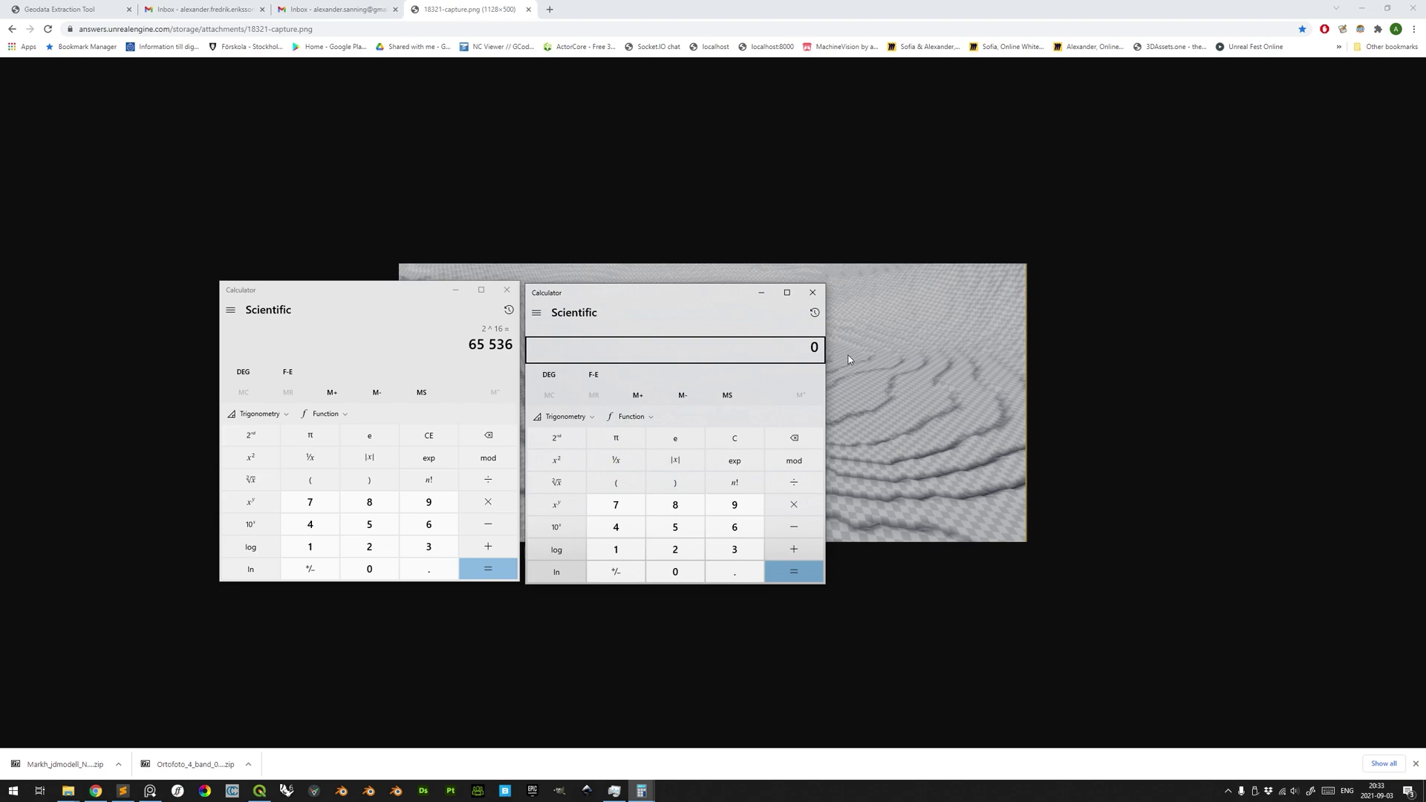
- Enter 255 in a second Calculator window and place a third Calculator window beside it
{"action": "type", "text": "255"}
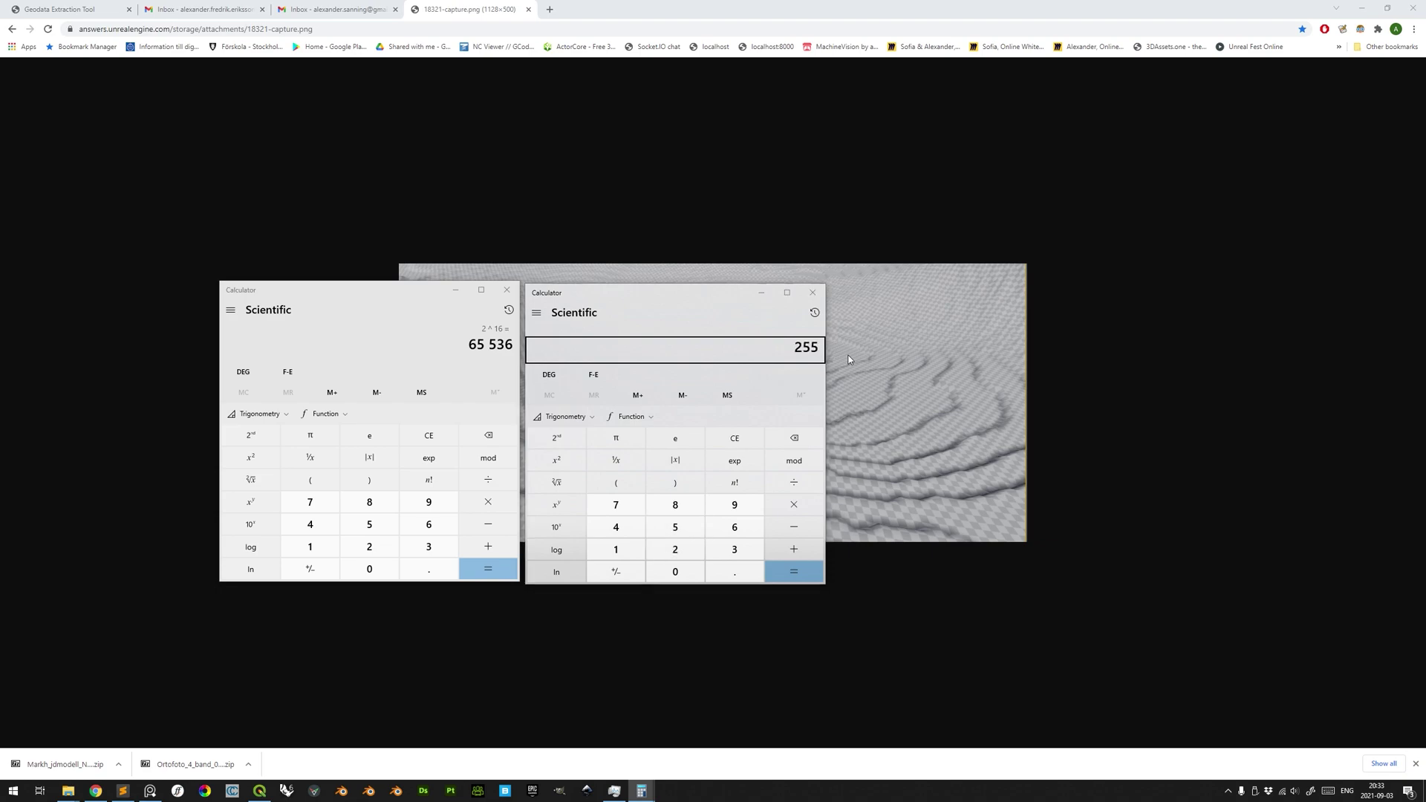
{"action": "key", "text": "XF86Calculator"}
{"action": "left_click_drag", "start_coordinate": [418, 294], "coordinate": [1033, 299]}
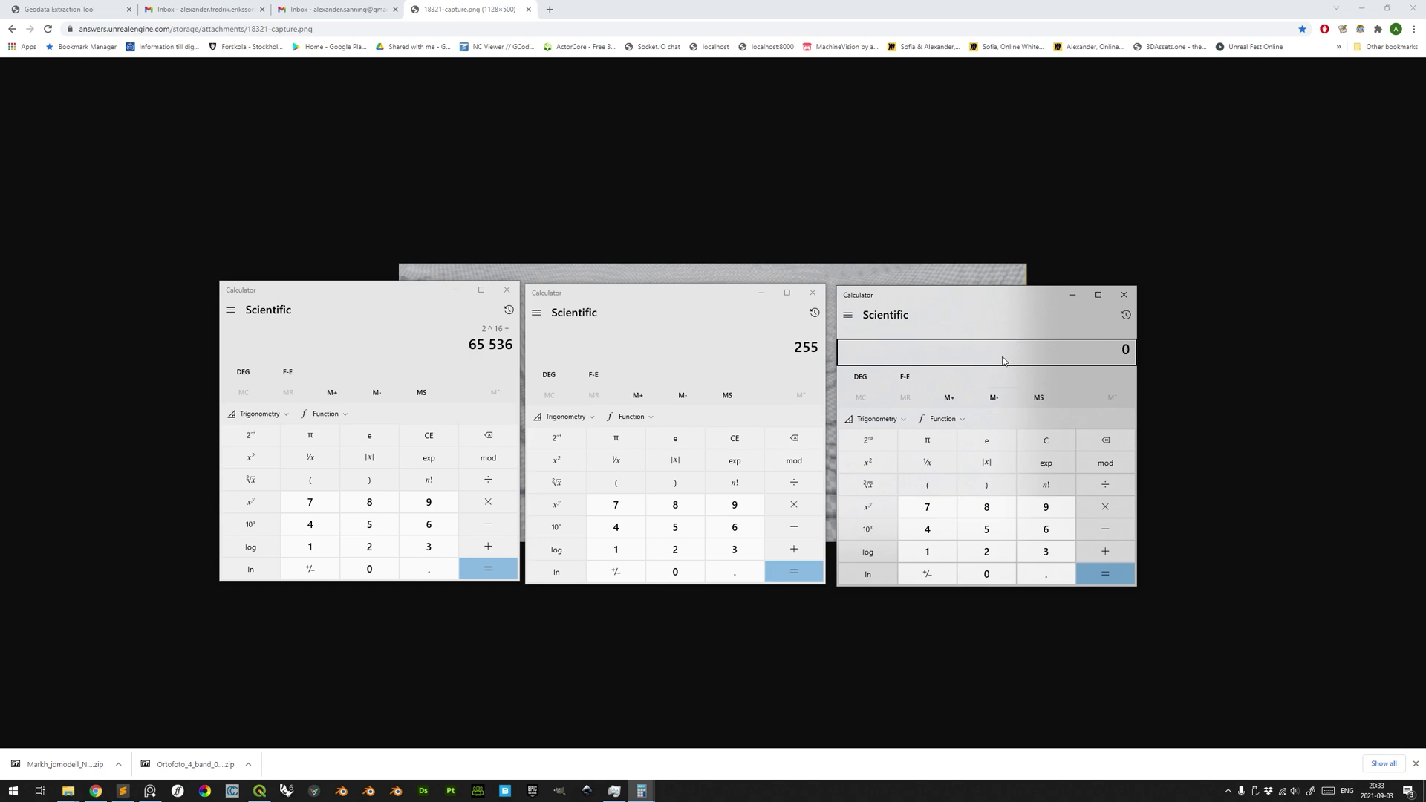
- Calculate 1 × 255 ÷ 65535 in the third Calculator window
{"action": "type", "text": "1 × 255"}
{"action": "key", "text": "slash"}
{"action": "type", "text": "65535"}
{"action": "key", "text": "Return"}
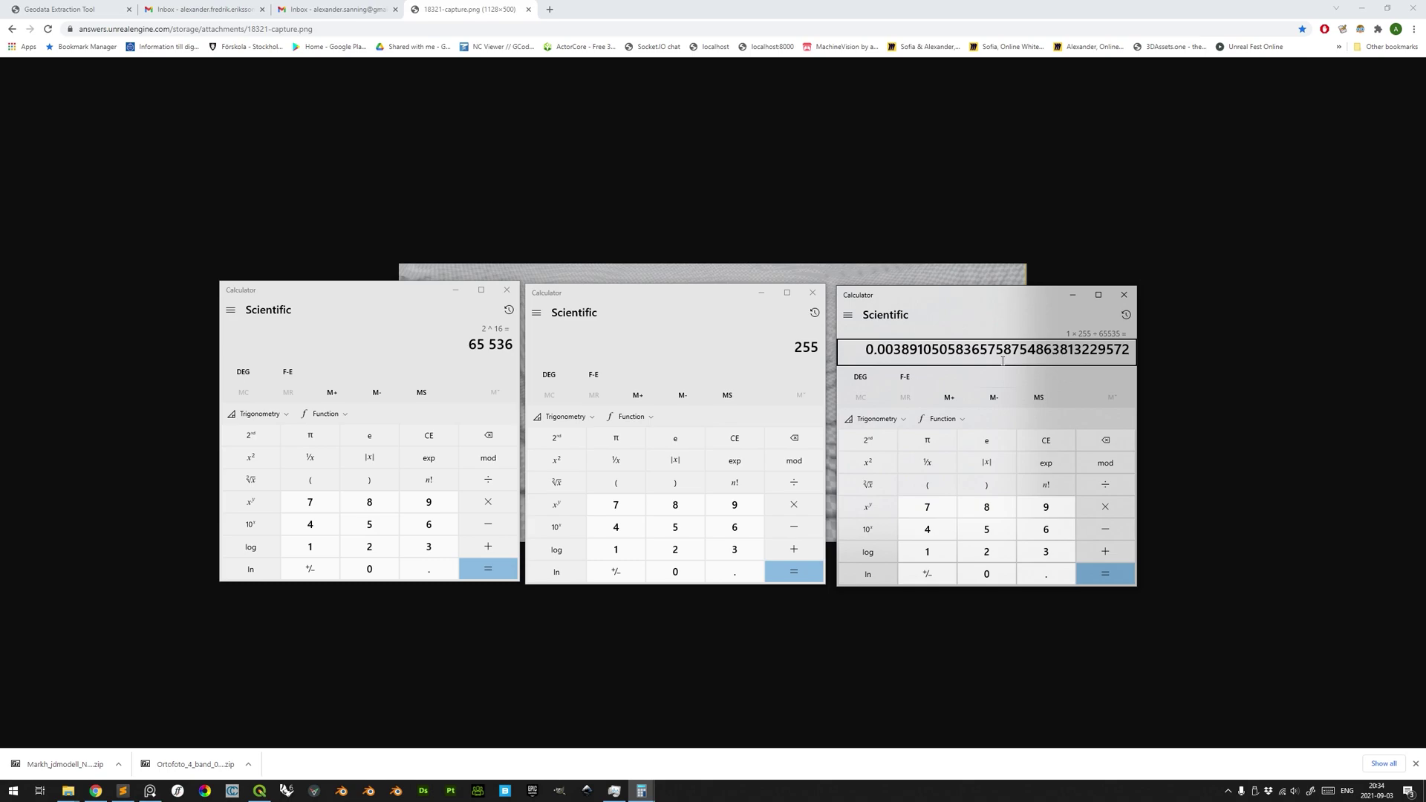
- Return to QGIS, cancel the raster export, and examine the data type in the 658_67_0025_2011 layer's information
{"action": "left_click", "coordinate": [384, 296]}
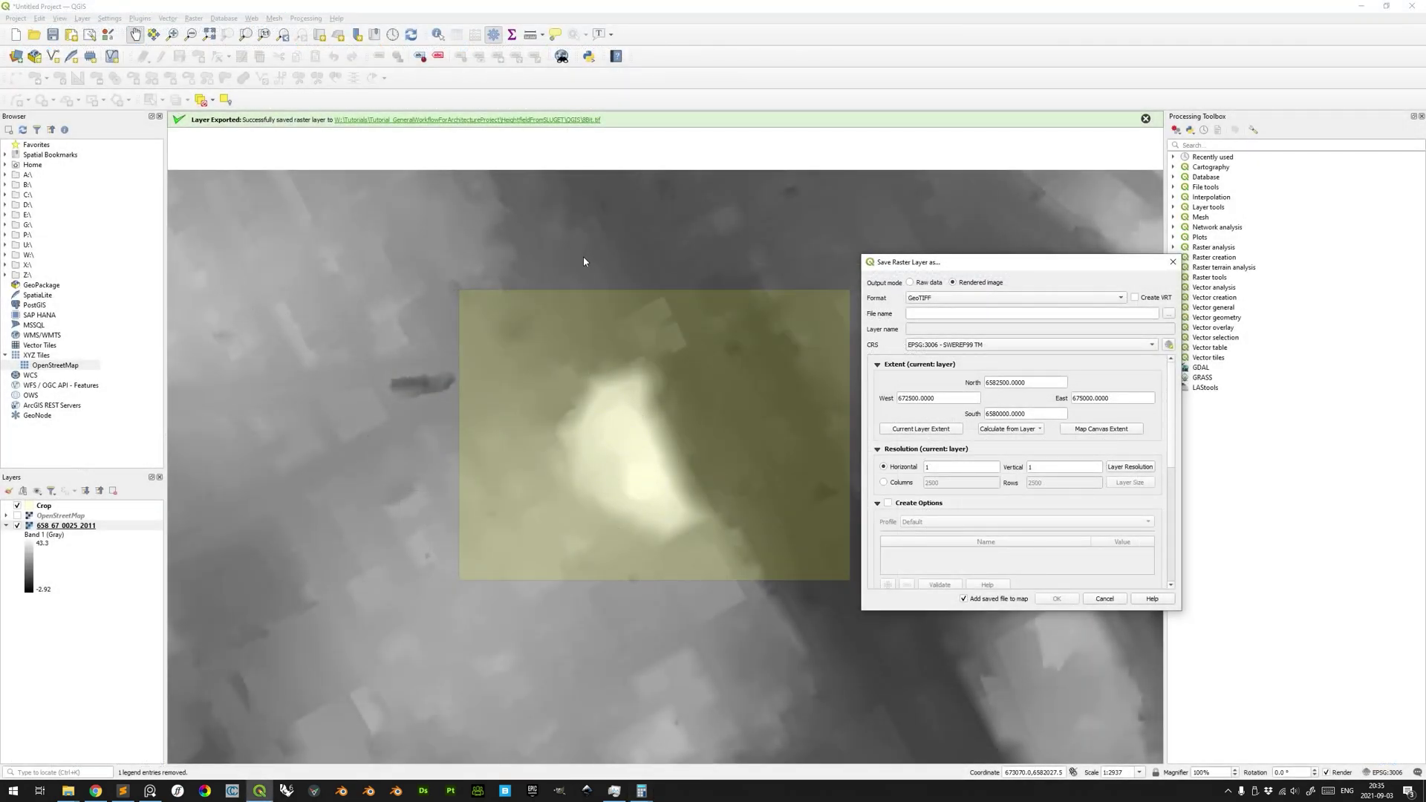
{"action": "left_click", "coordinate": [1106, 599]}
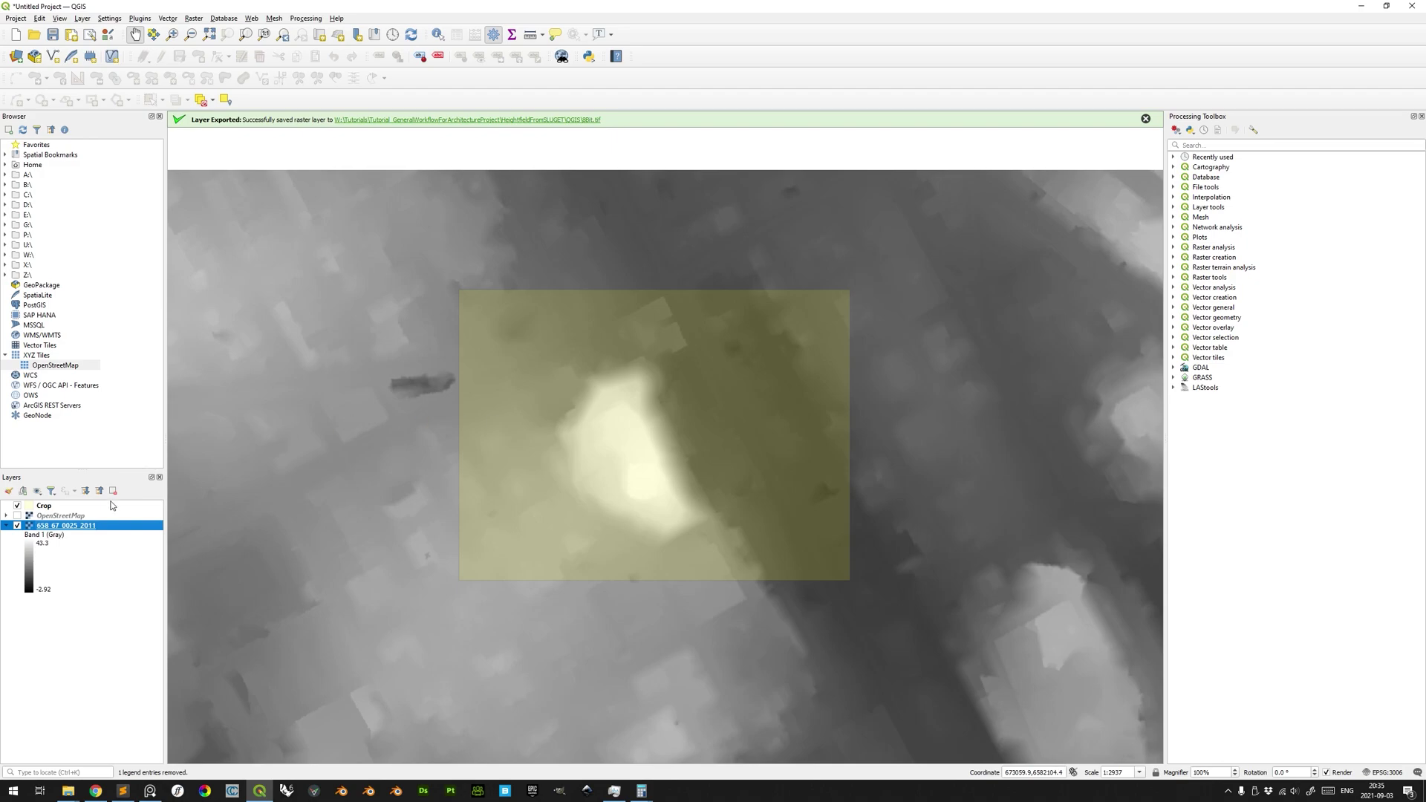
{"action": "double_click", "coordinate": [110, 524]}
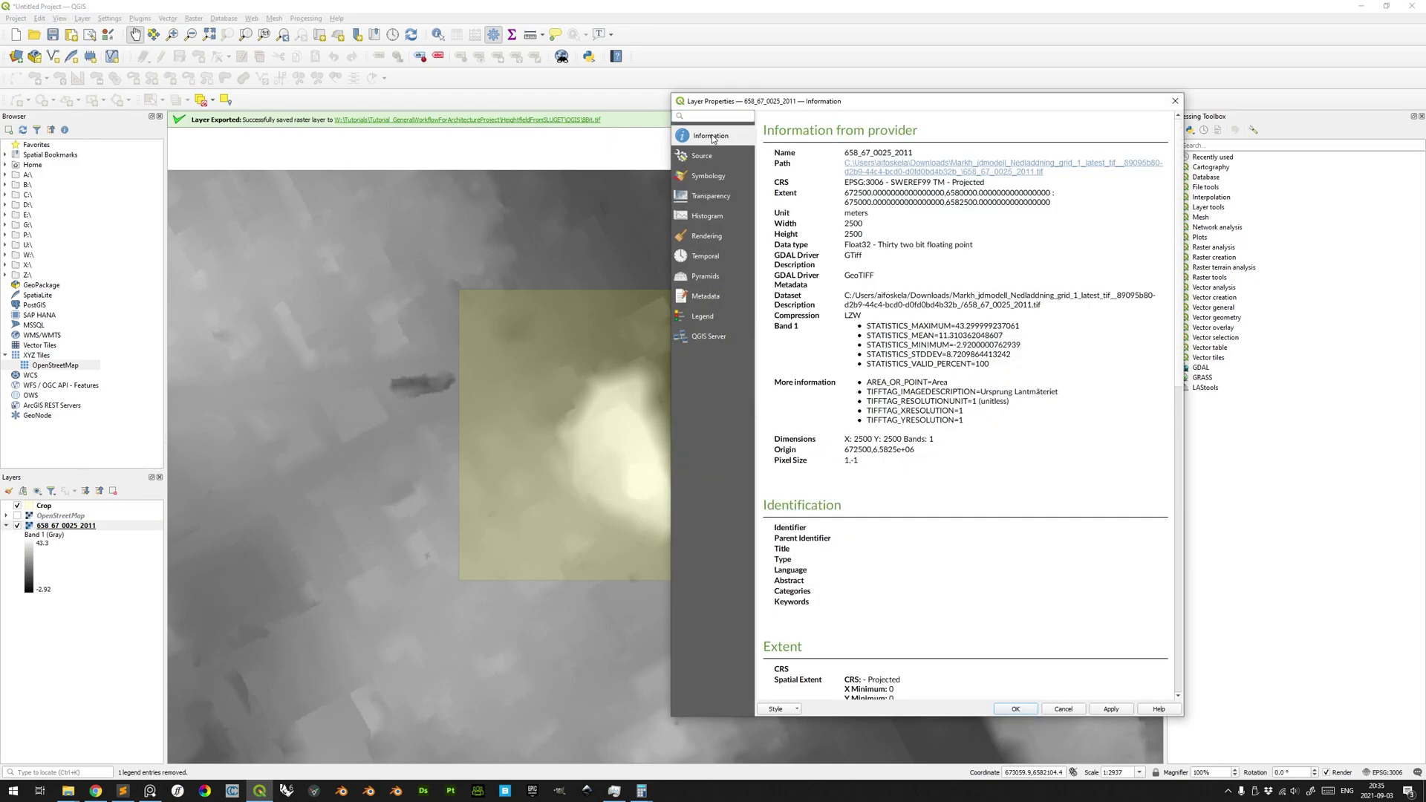
{"action": "left_click_drag", "start_coordinate": [973, 246], "coordinate": [810, 246]}
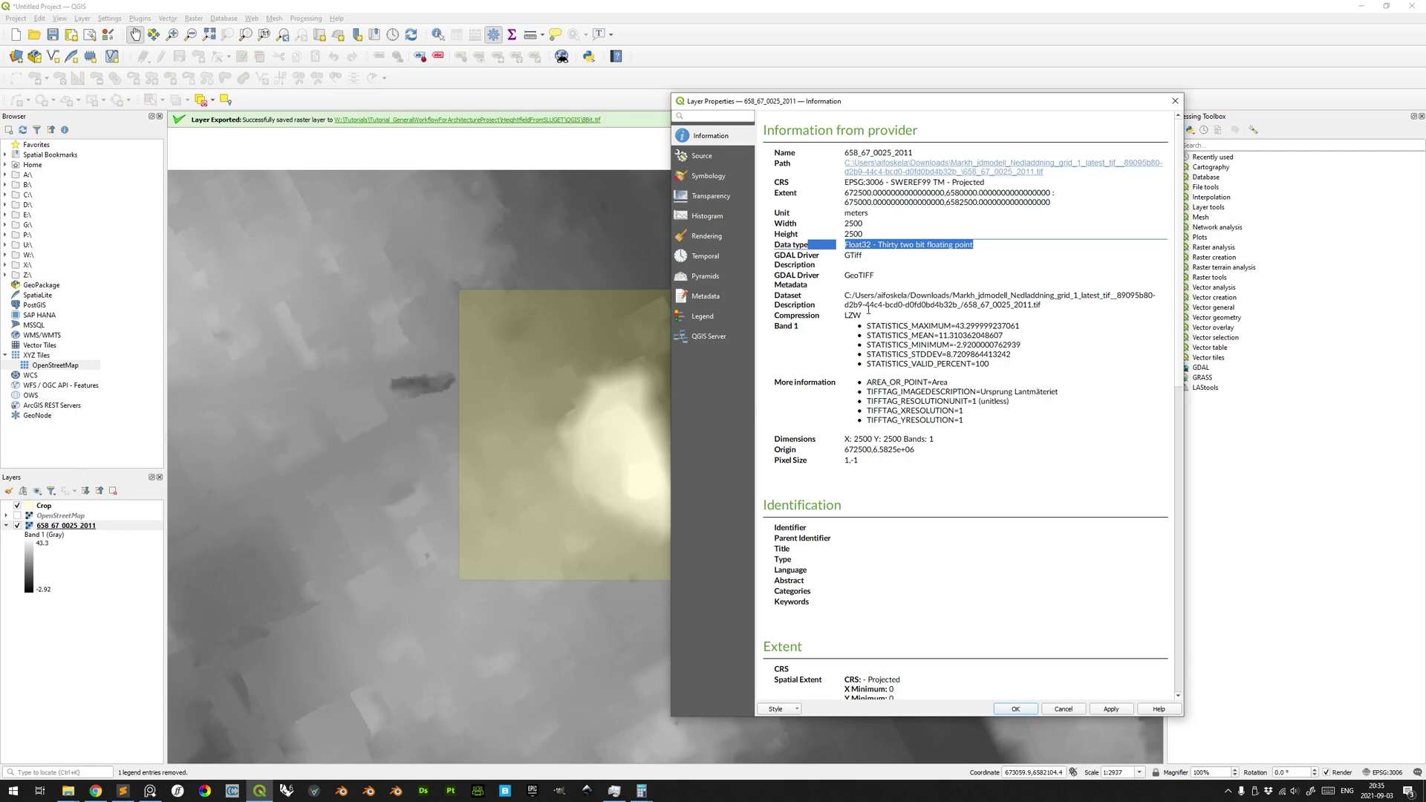
{"action": "left_click", "coordinate": [986, 253]}
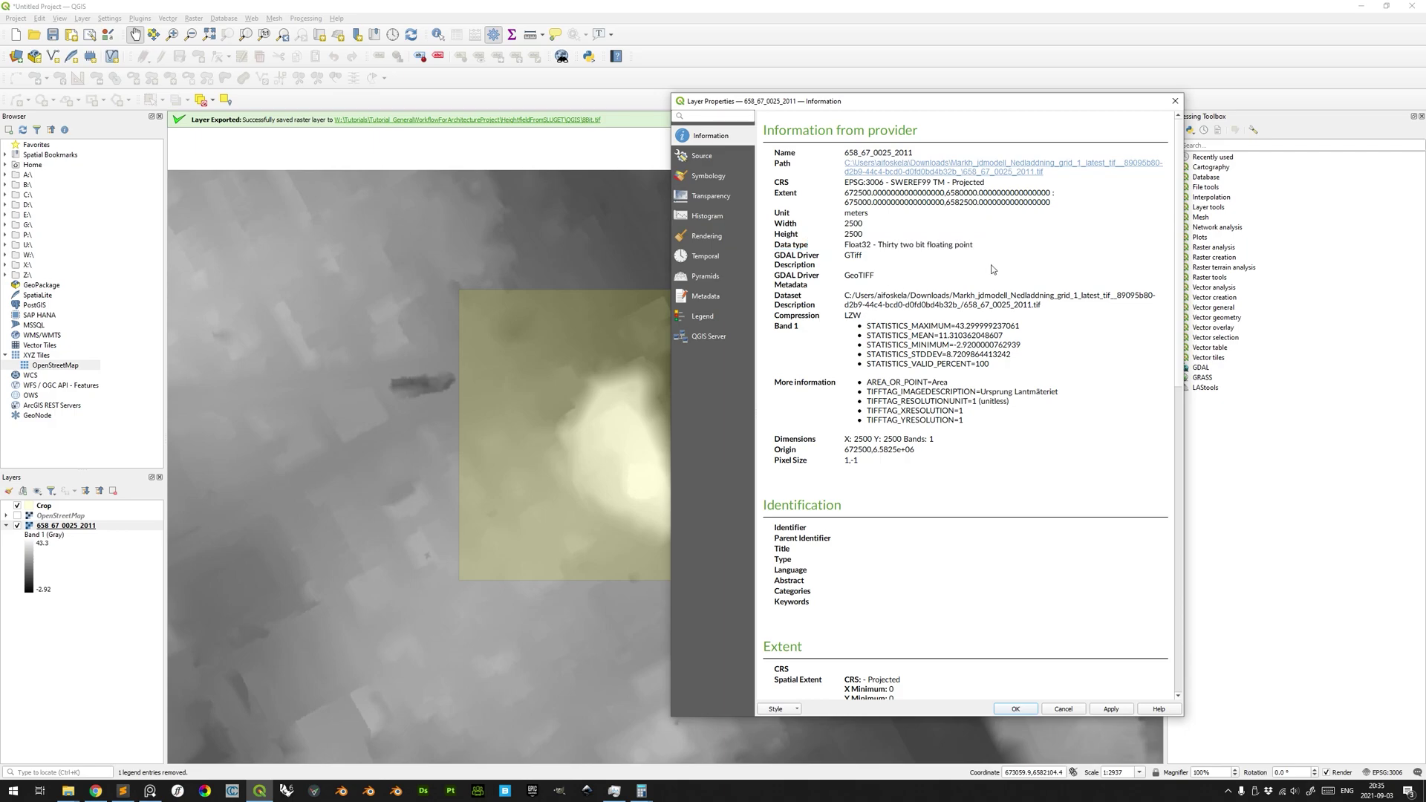
{"action": "left_click", "coordinate": [1072, 709]}
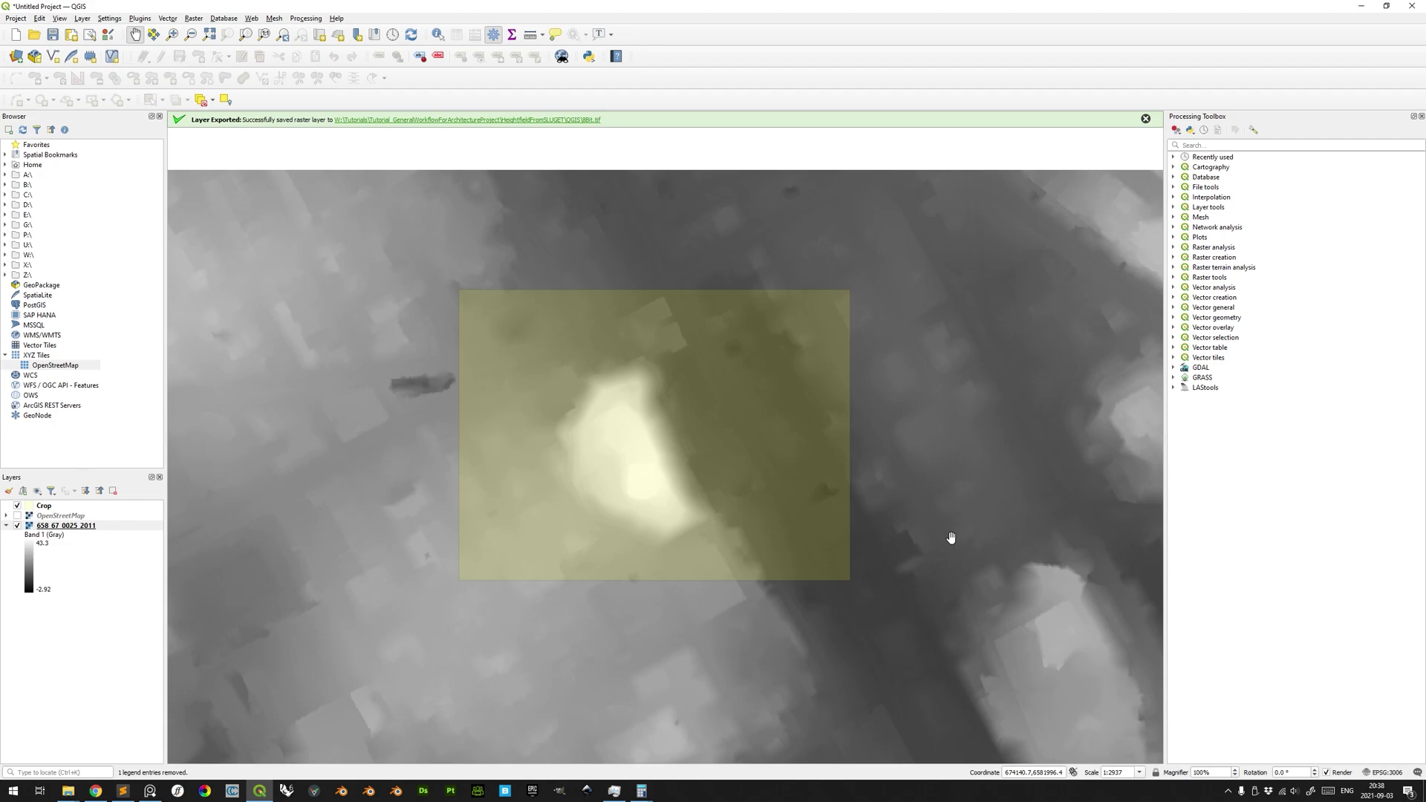
- Start a raw data GeoTIFF export of the 658_67_0025_2011 layer with the file name Heightmap_Crop in the QGIS folder
{"action": "right_click", "coordinate": [86, 526]}
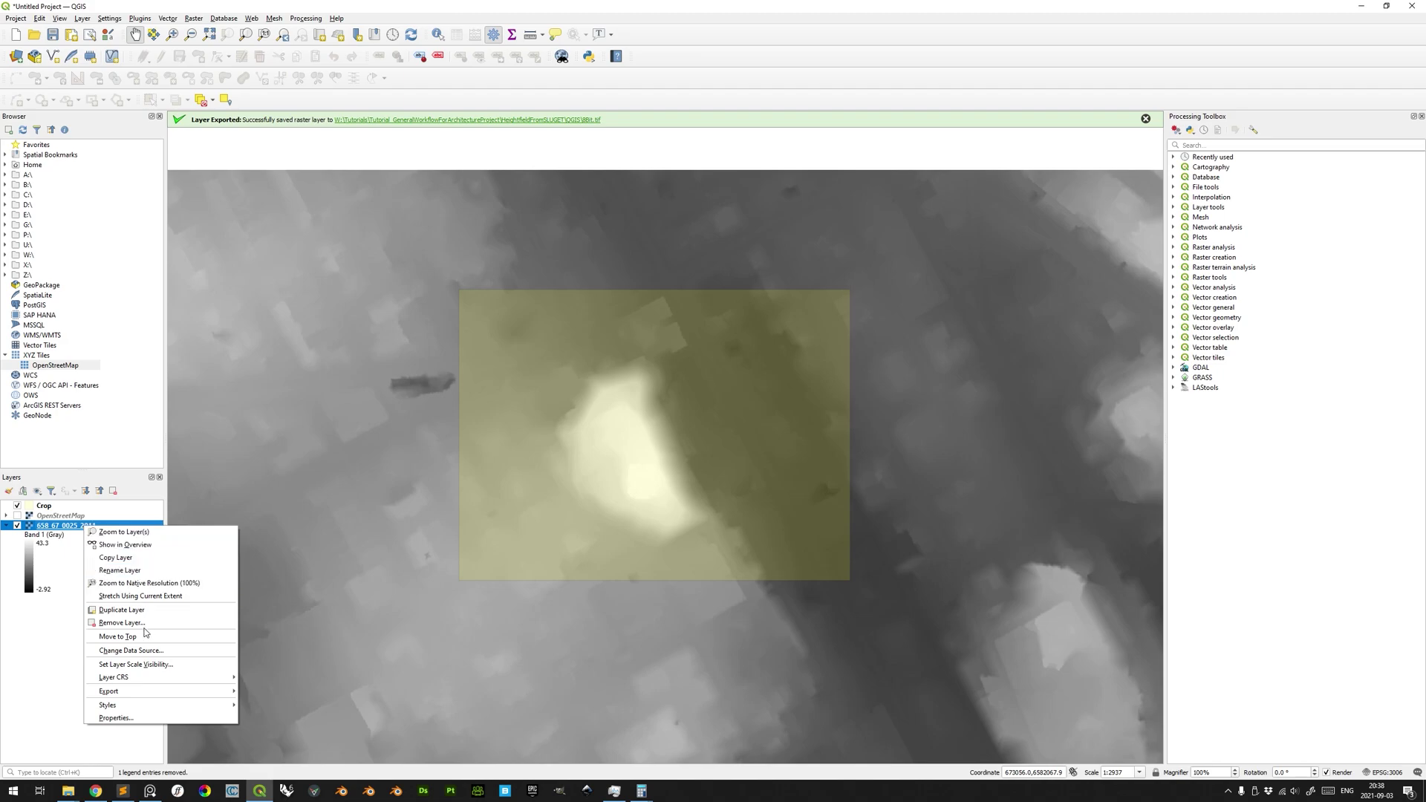
{"action": "mouse_move", "coordinate": [141, 694]}
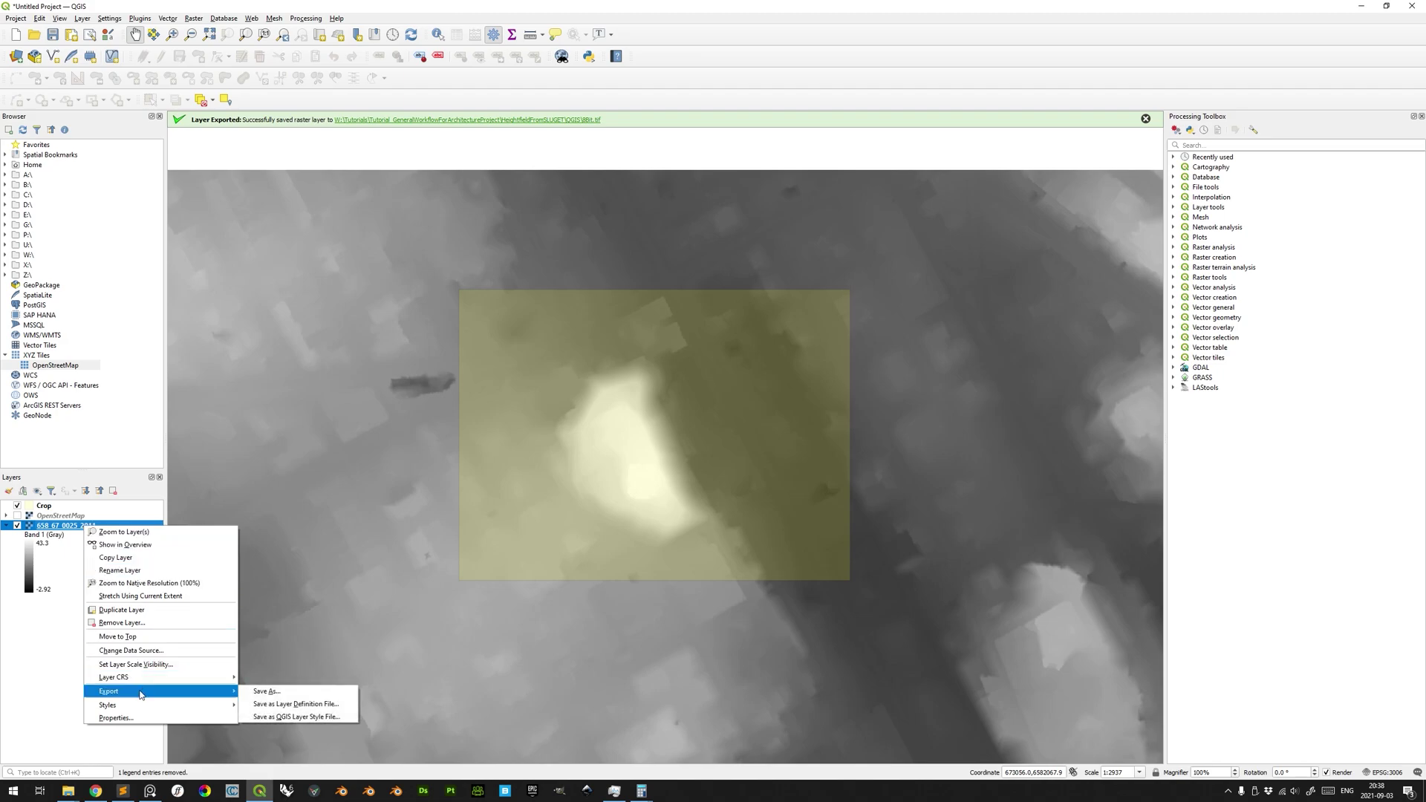
{"action": "left_click", "coordinate": [253, 692]}
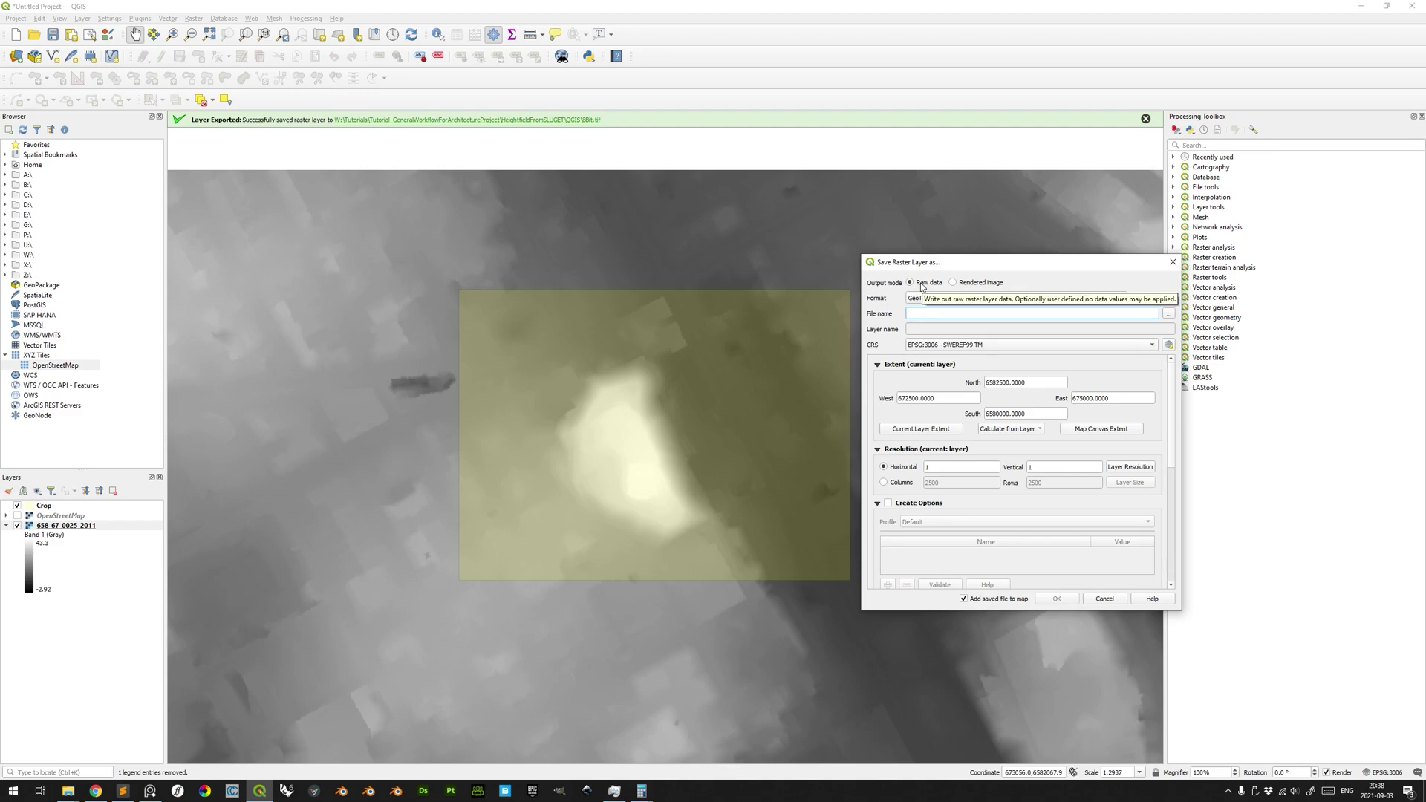
{"action": "left_click", "coordinate": [1167, 314]}
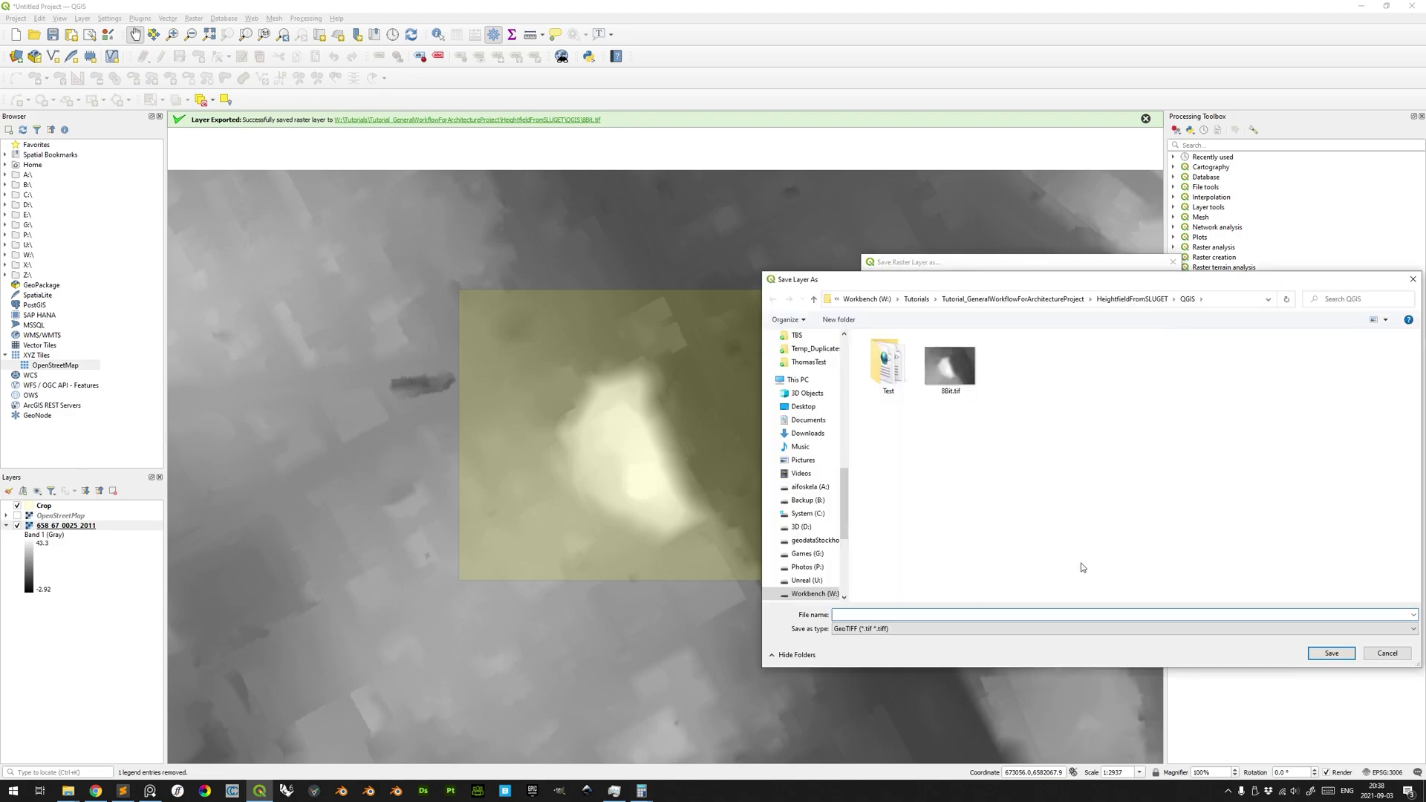
{"action": "type", "text": "Heightmap_Crop"}
{"action": "left_click", "coordinate": [1331, 653]}
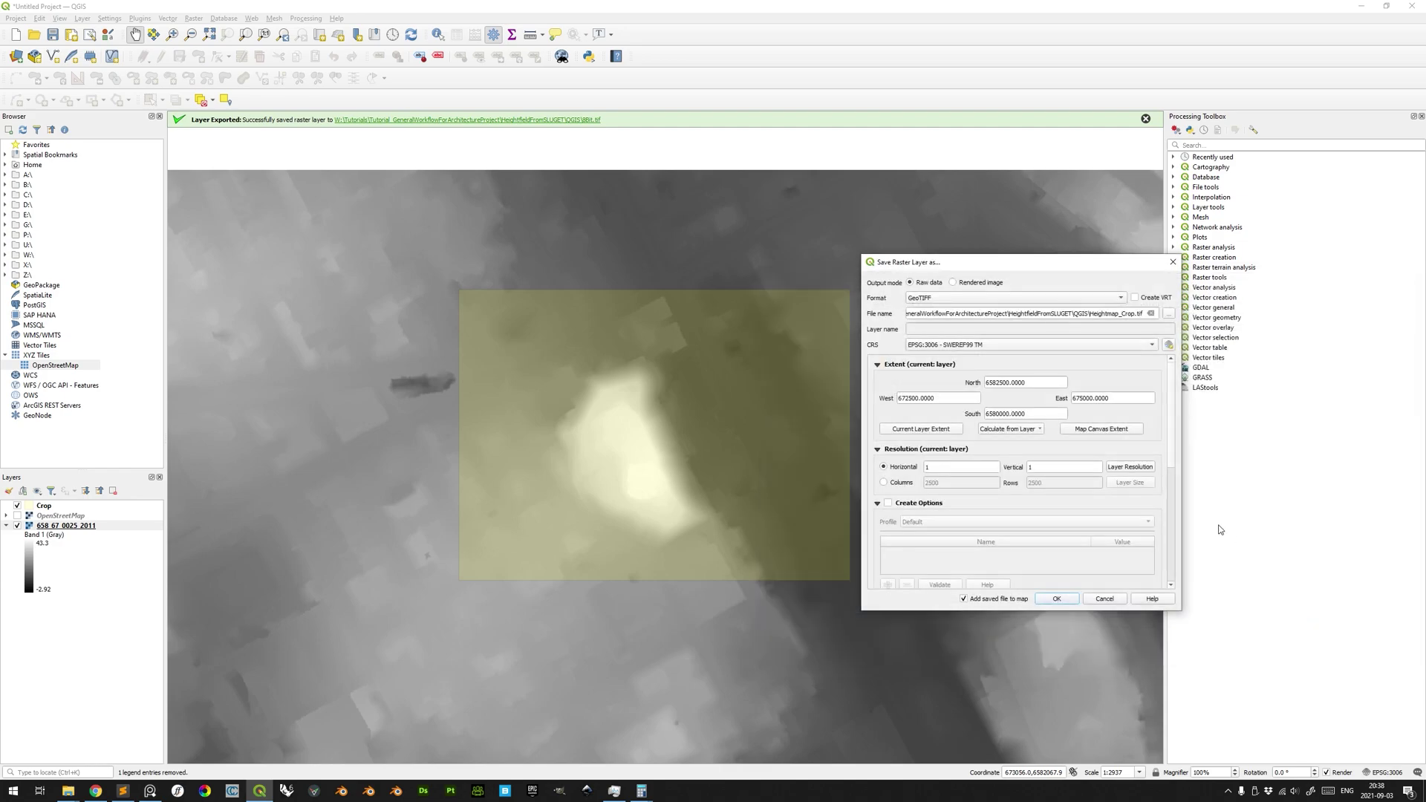
- Take the export extent from the Crop layer, round its four bounds to whole numbers, and export the raster
{"action": "left_click", "coordinate": [1020, 430]}
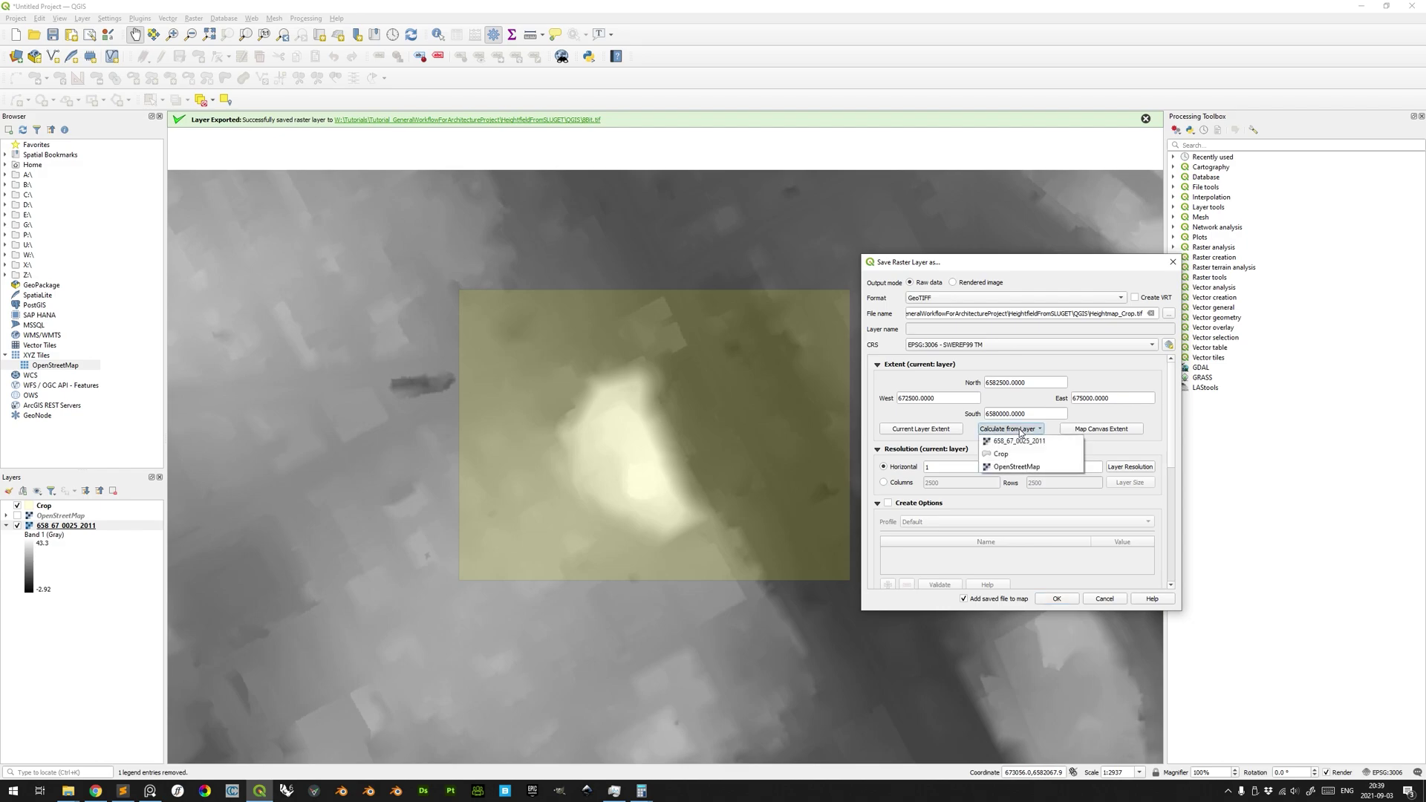
{"action": "left_click", "coordinate": [1010, 456]}
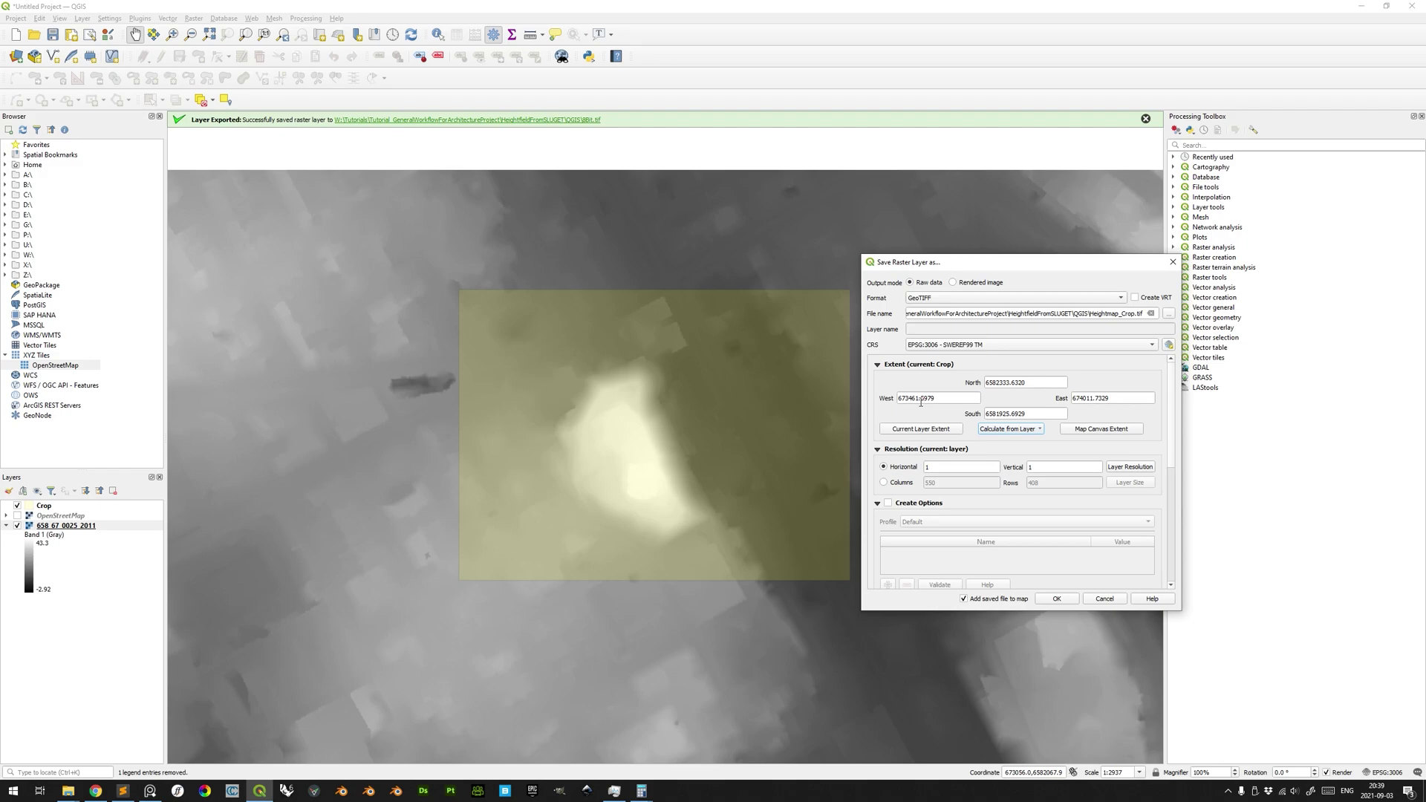
{"action": "left_click_drag", "start_coordinate": [920, 402], "coordinate": [940, 405]}
{"action": "type", "text": "1"}
{"action": "left_click_drag", "start_coordinate": [1007, 385], "coordinate": [1038, 388]}
{"action": "type", "text": "4"}
{"action": "left_click_drag", "start_coordinate": [1090, 401], "coordinate": [1121, 405]}
{"action": "type", "text": "2"}
{"action": "left_click_drag", "start_coordinate": [1007, 415], "coordinate": [1061, 419]}
{"action": "type", "text": "5"}
{"action": "left_click", "coordinate": [1069, 600]}
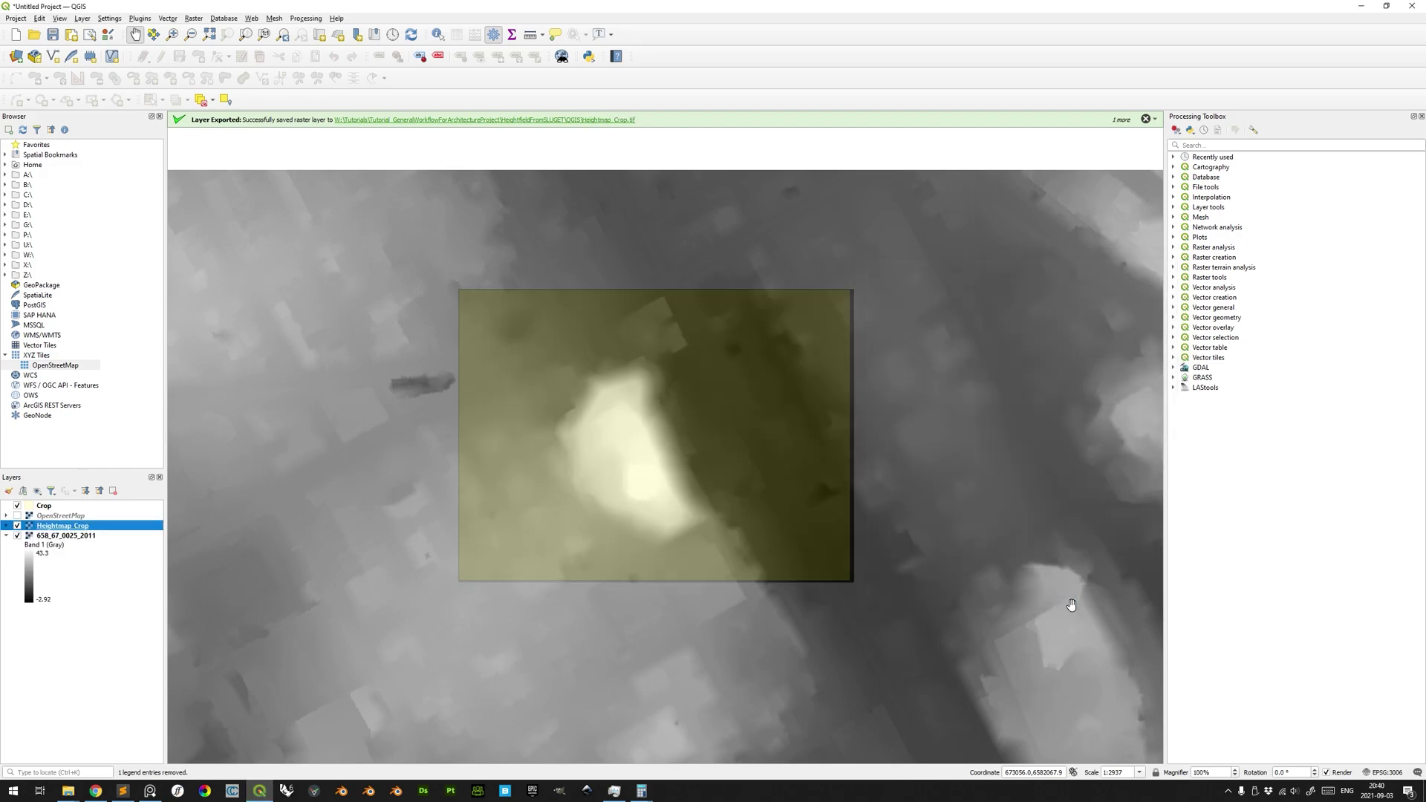
- Expand the Heightmap_Crop legend and set the layer's min/max statistics accuracy to Actual (slower) in its symbology
{"action": "left_click", "coordinate": [5, 525]}
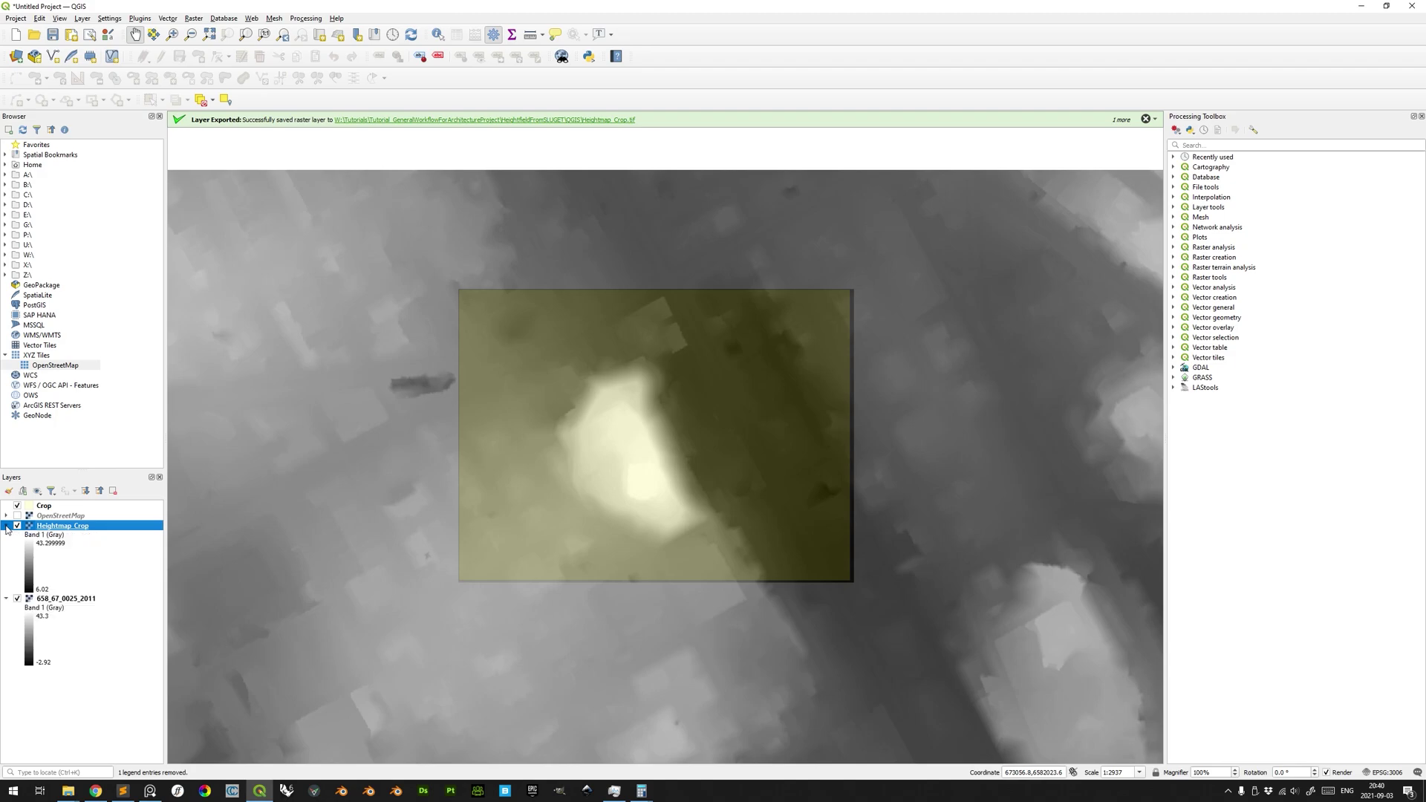
{"action": "double_click", "coordinate": [97, 527]}
{"action": "left_click", "coordinate": [707, 176]}
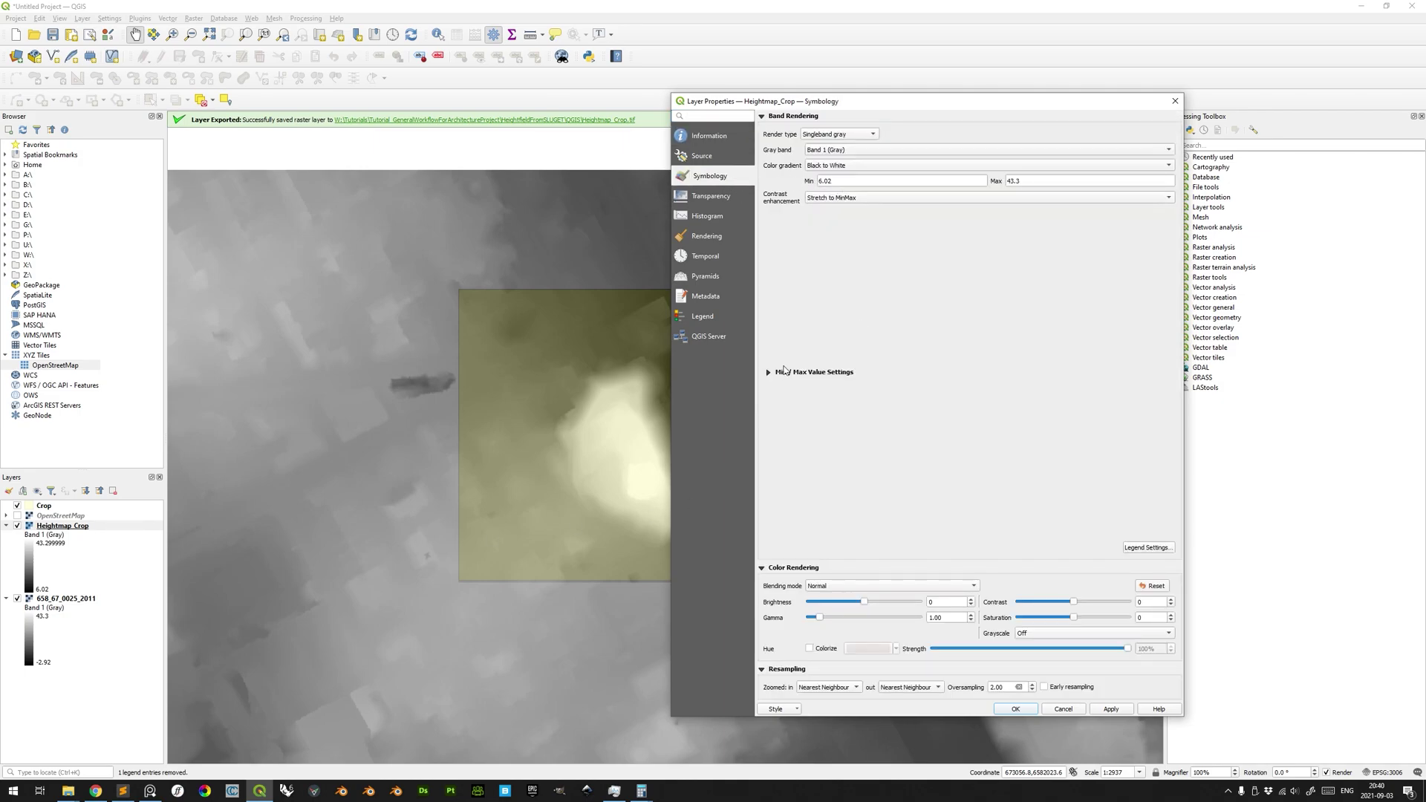
{"action": "left_click", "coordinate": [769, 373]}
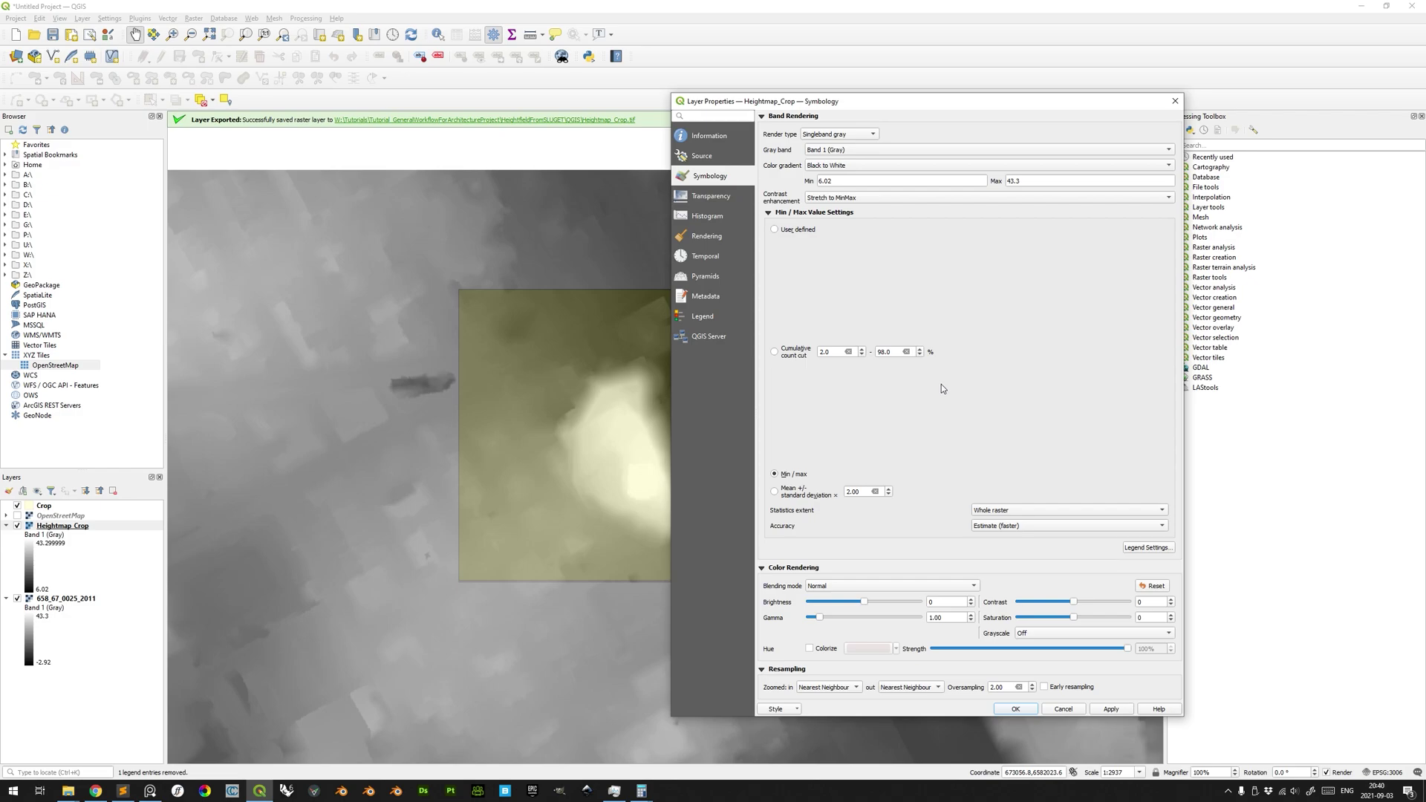
{"action": "left_click", "coordinate": [1043, 525]}
{"action": "left_click", "coordinate": [1031, 540]}
{"action": "left_click", "coordinate": [1105, 710]}
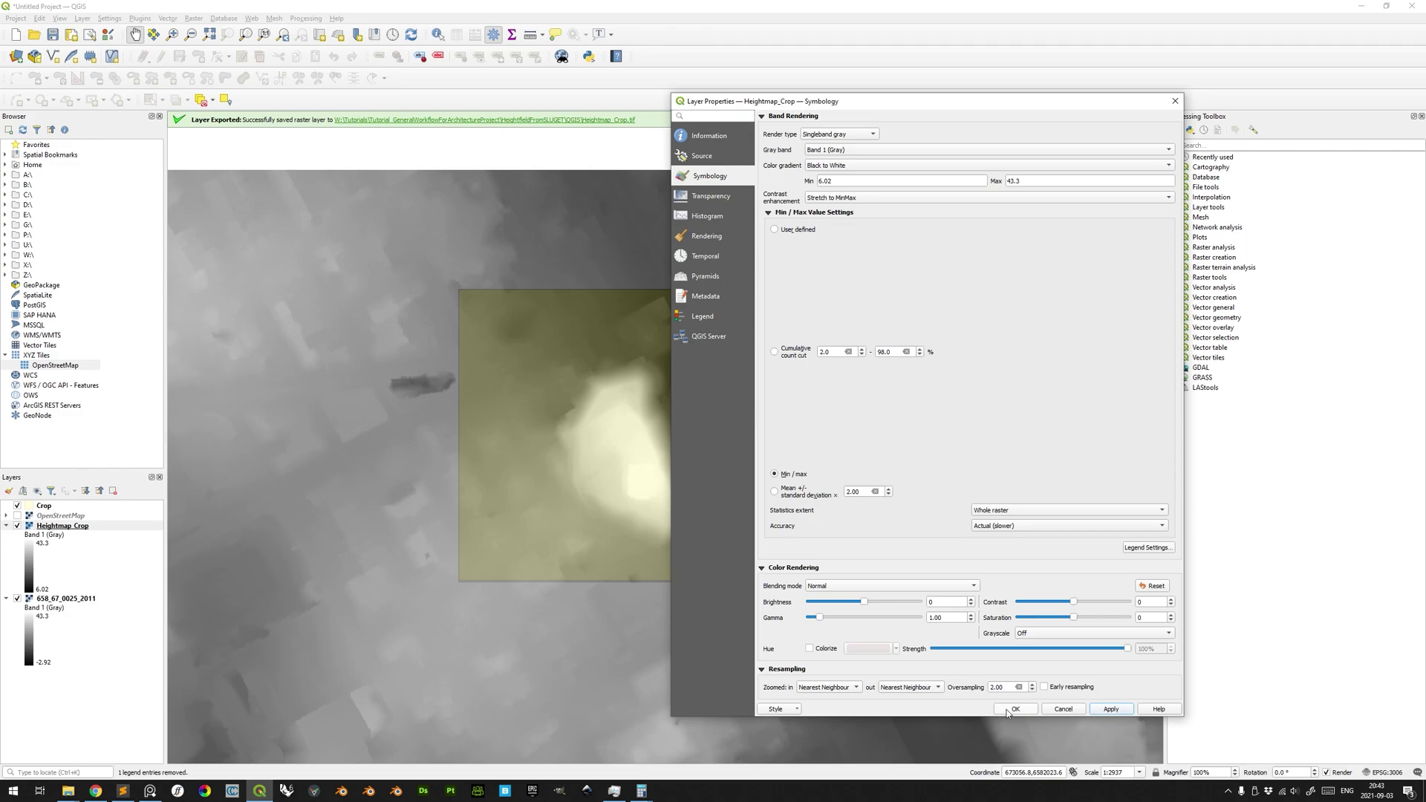
{"action": "left_click", "coordinate": [1013, 709]}
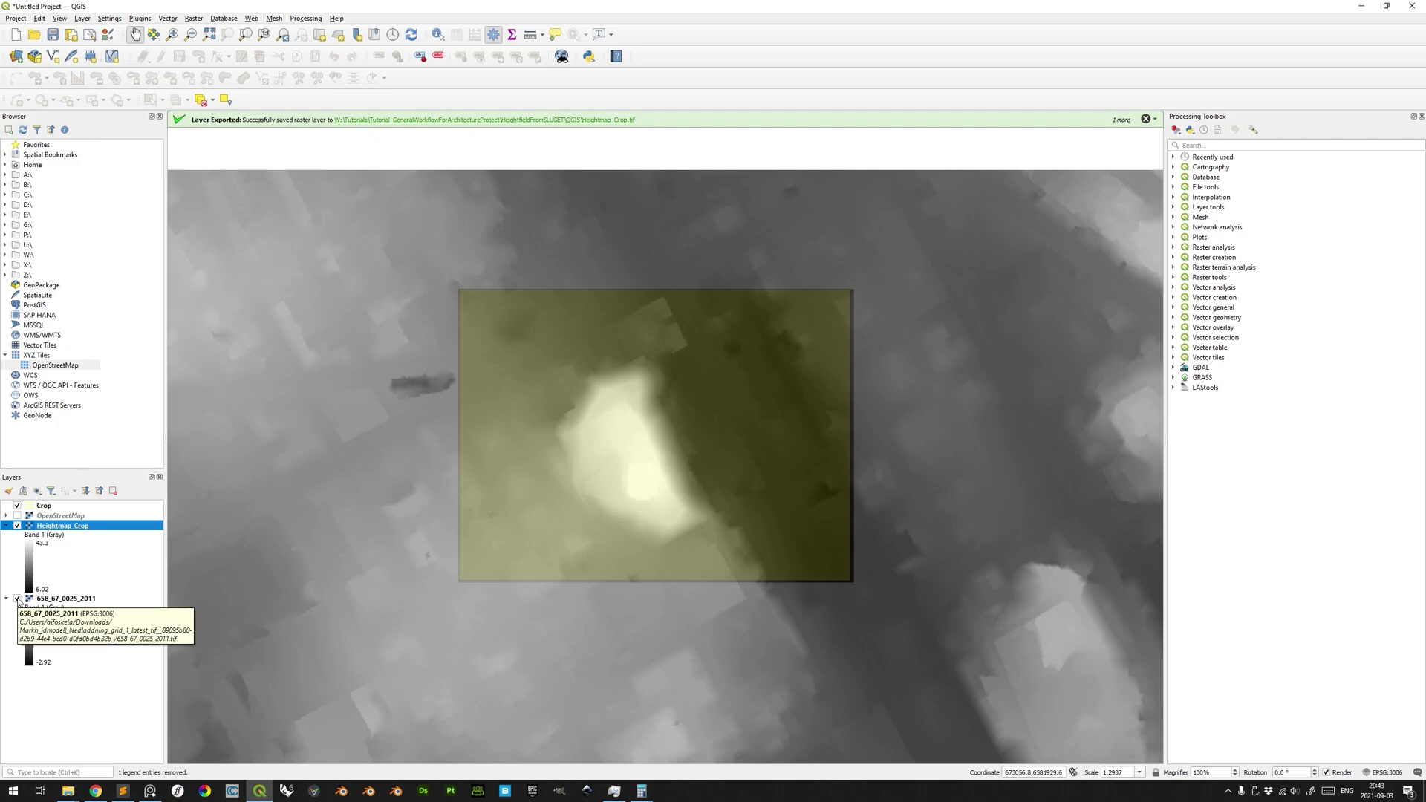
- Hide the 658_67_0025_2011 raster and the Crop polygon layer
{"action": "left_click", "coordinate": [17, 599]}
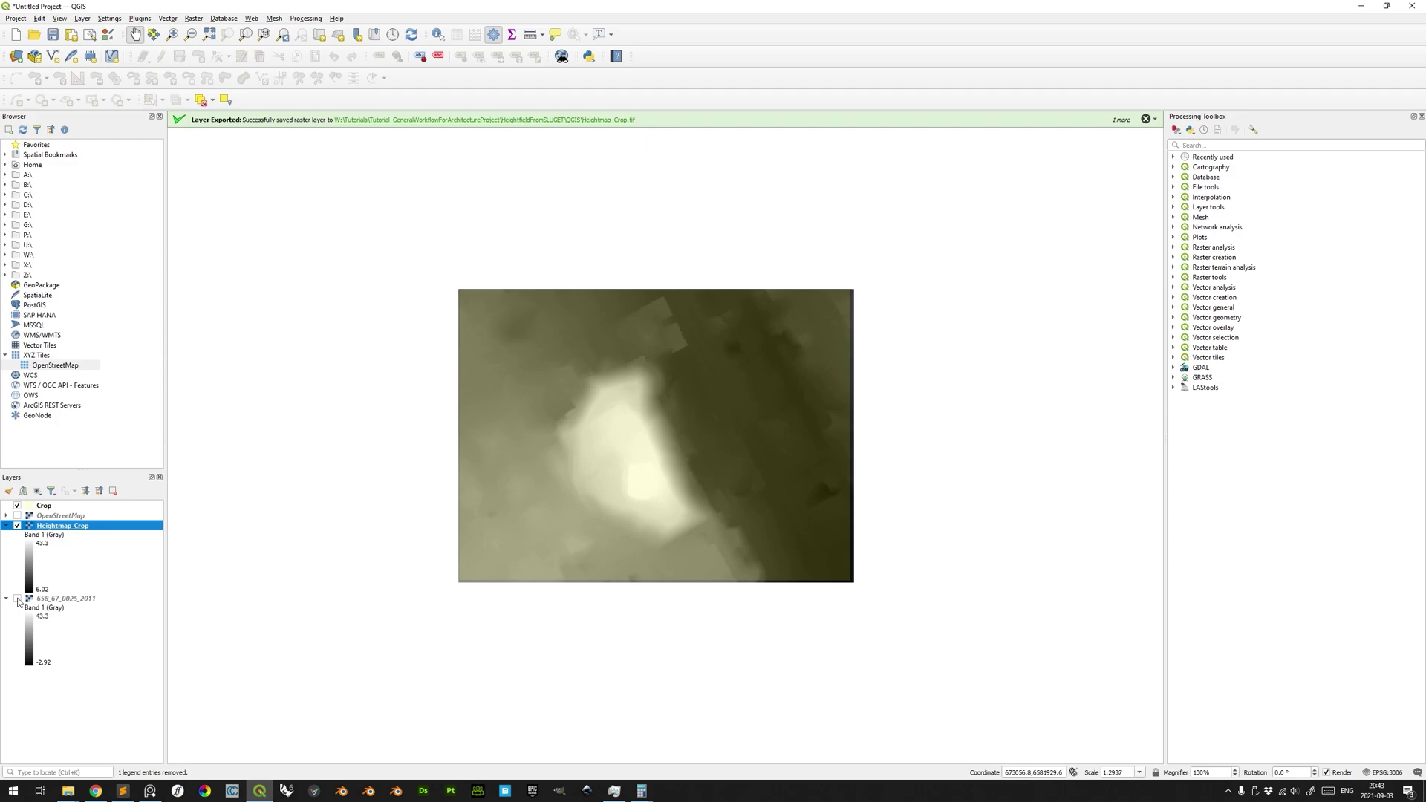
{"action": "left_click", "coordinate": [17, 505]}
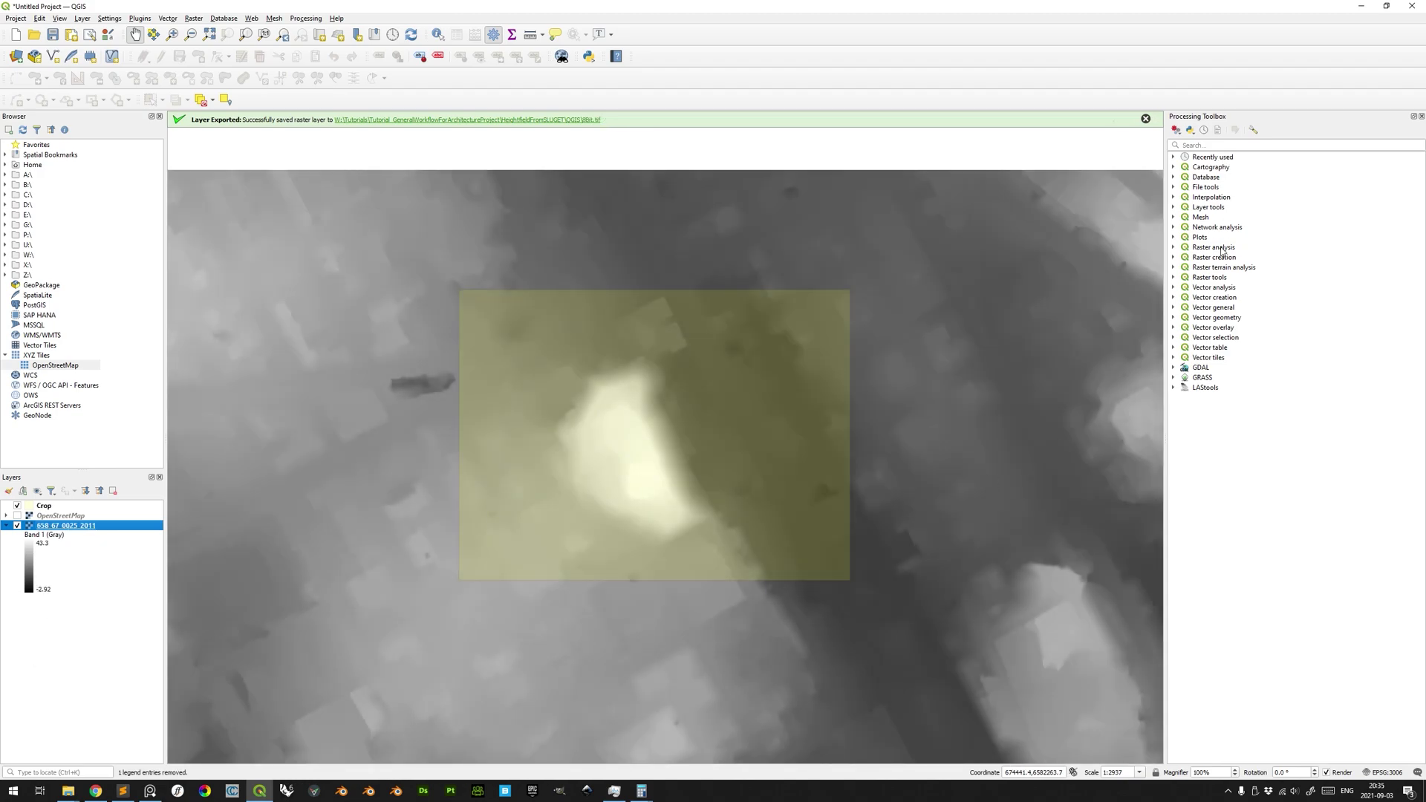
- Locate the Raster calculator among the raster analysis algorithms in the Processing Toolbox
{"action": "left_click", "coordinate": [306, 19]}
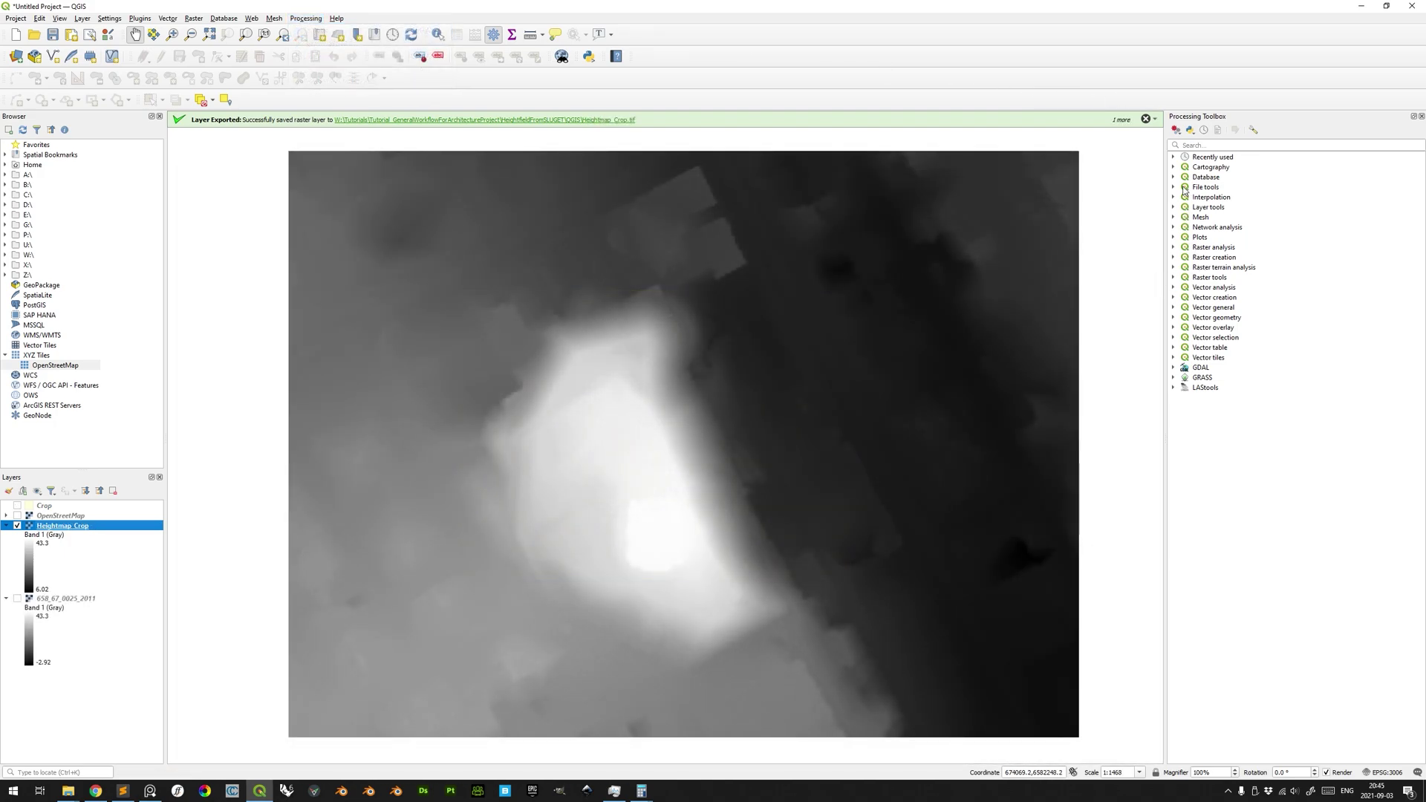
{"action": "left_click", "coordinate": [1174, 247]}
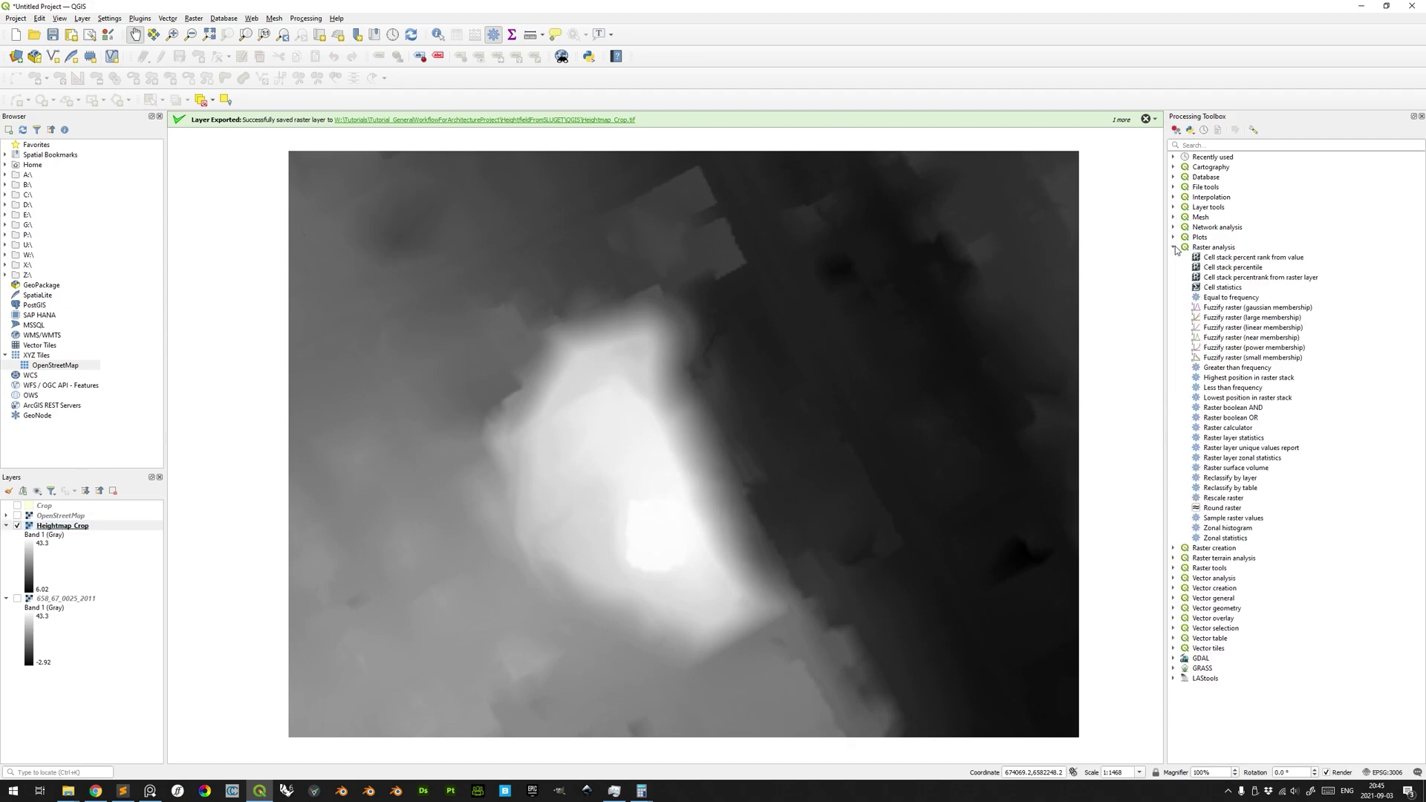
{"action": "left_click", "coordinate": [1230, 429]}
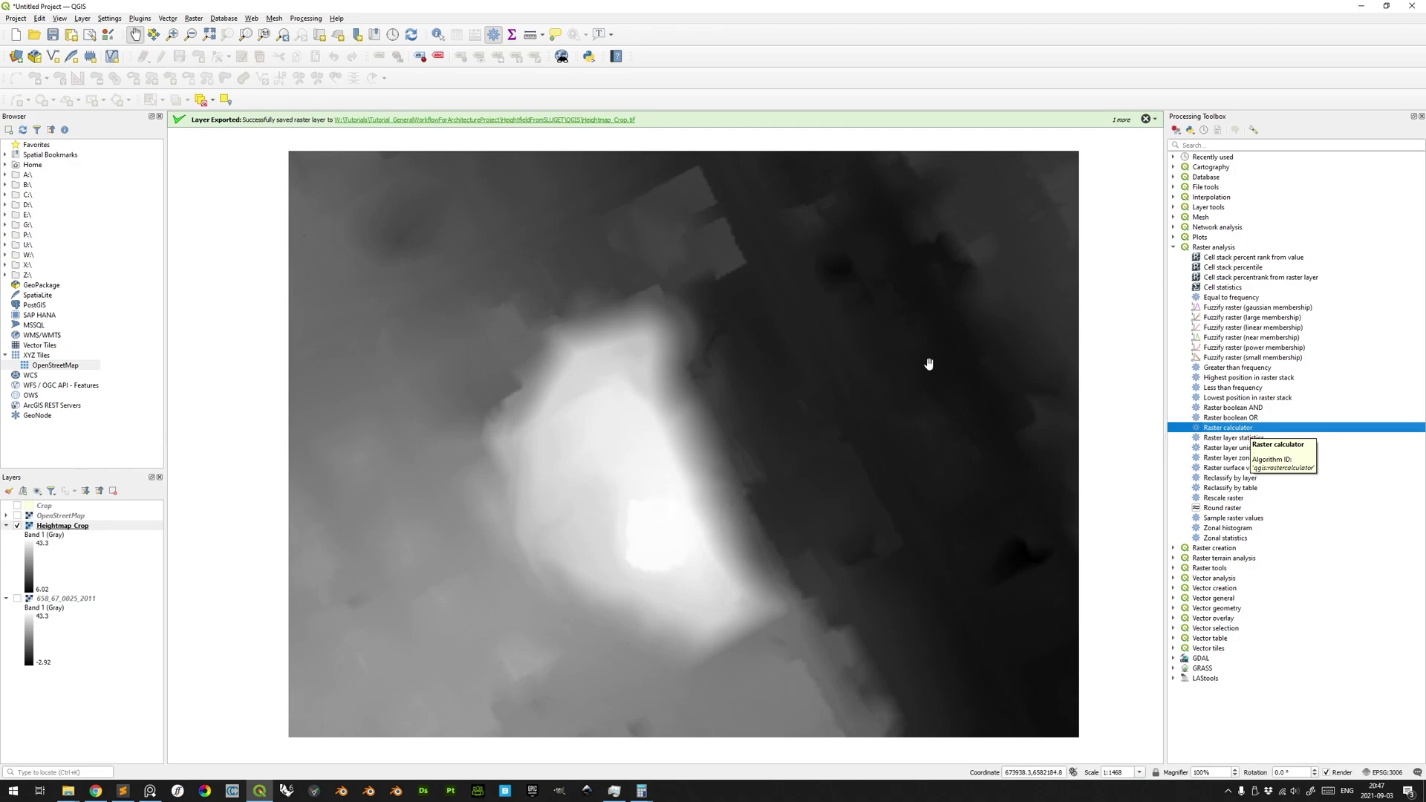
- Copy the extent coordinates from the Heightmap_Crop layer's information properties into the empty Notepad document
{"action": "right_click", "coordinate": [90, 525]}
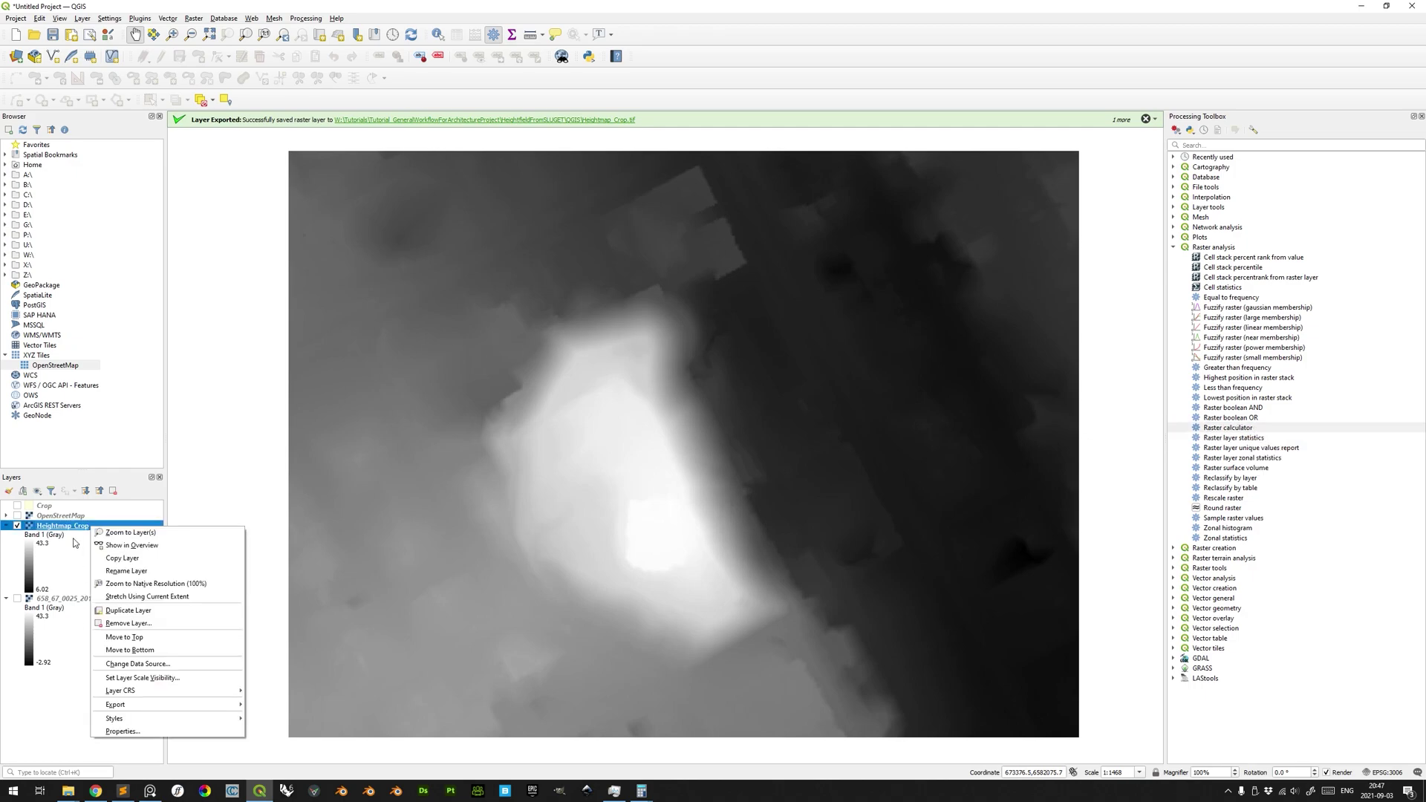
{"action": "left_click", "coordinate": [119, 732]}
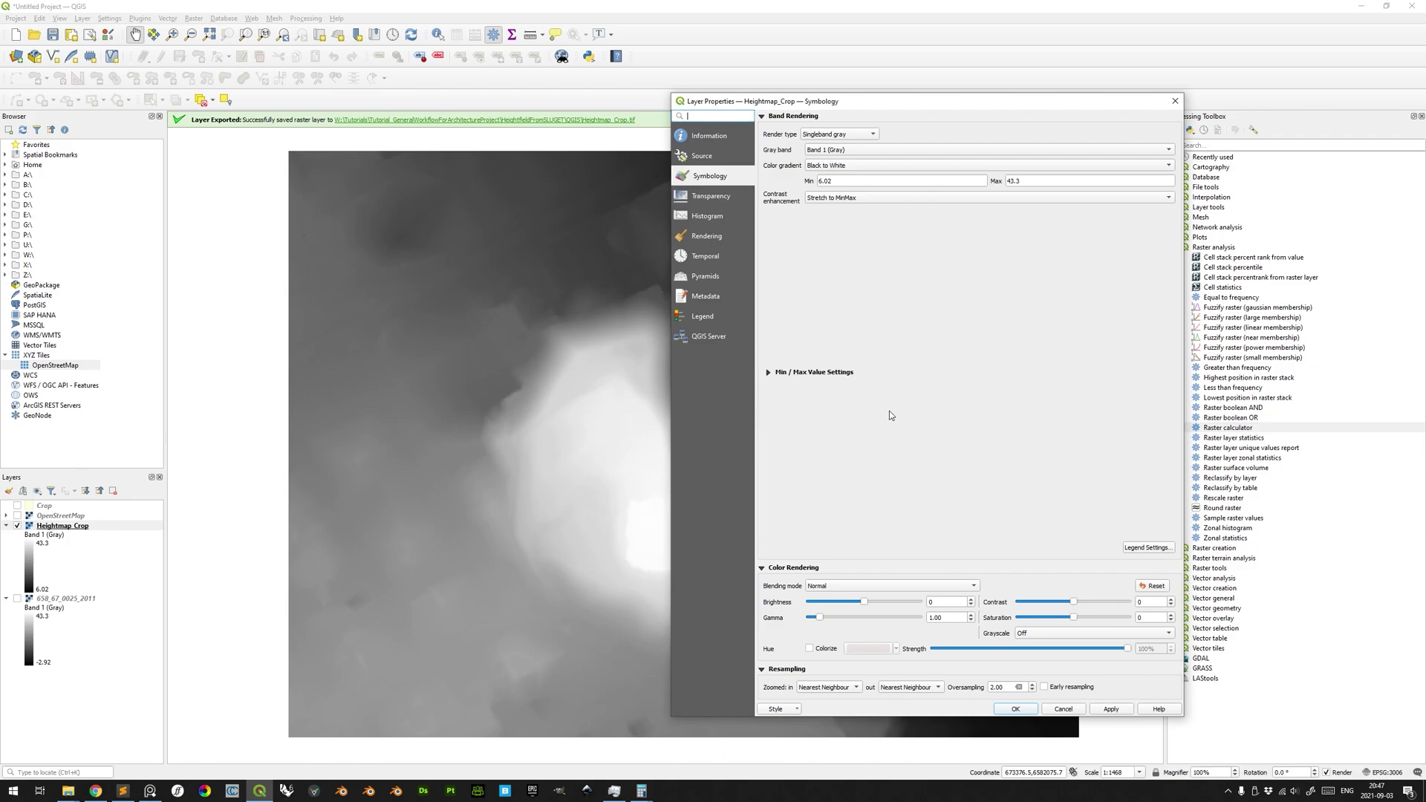
{"action": "left_click", "coordinate": [719, 138]}
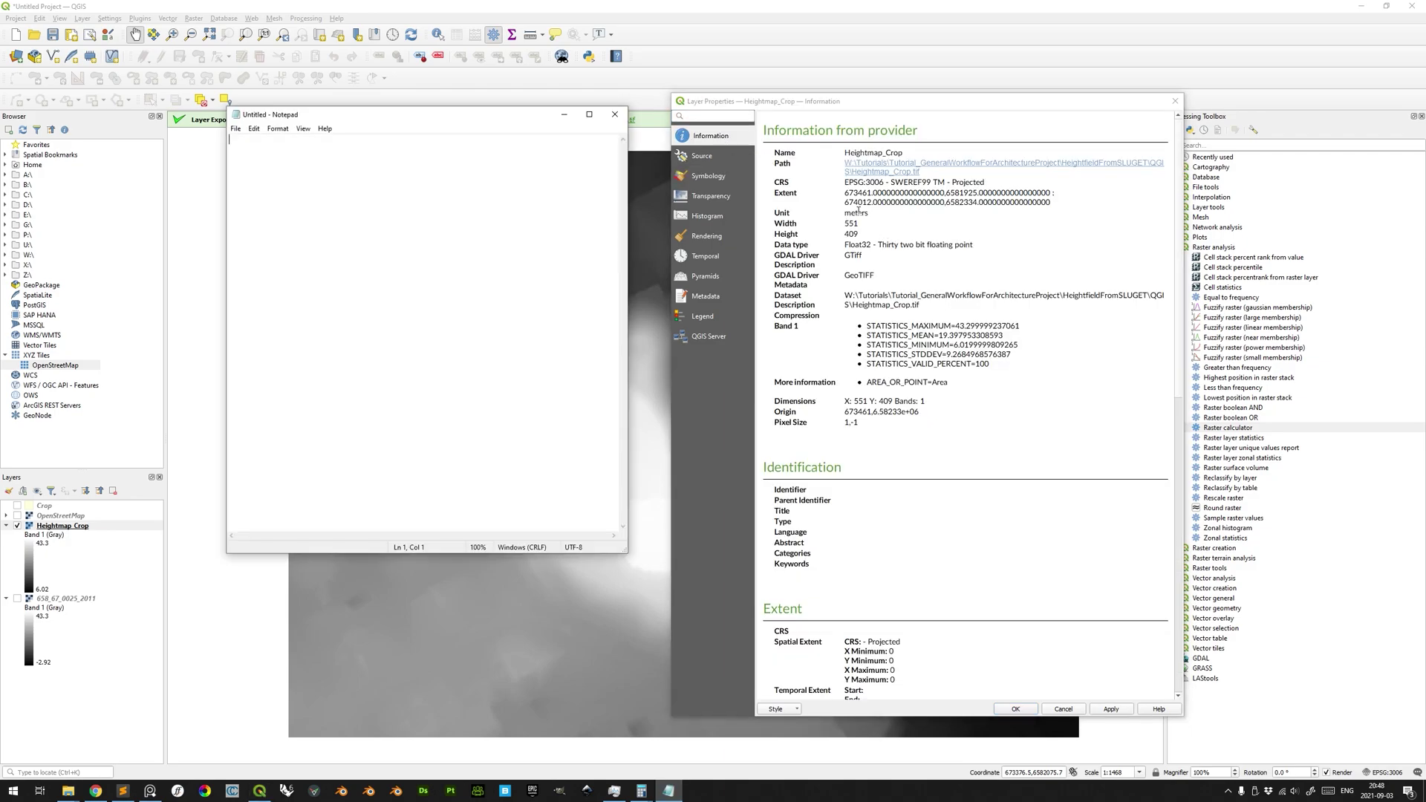
{"action": "left_click_drag", "start_coordinate": [845, 193], "coordinate": [1056, 204]}
{"action": "key", "text": "ctrl+c"}
{"action": "key", "text": "alt+Tab"}
{"action": "key", "text": "ctrl+v"}
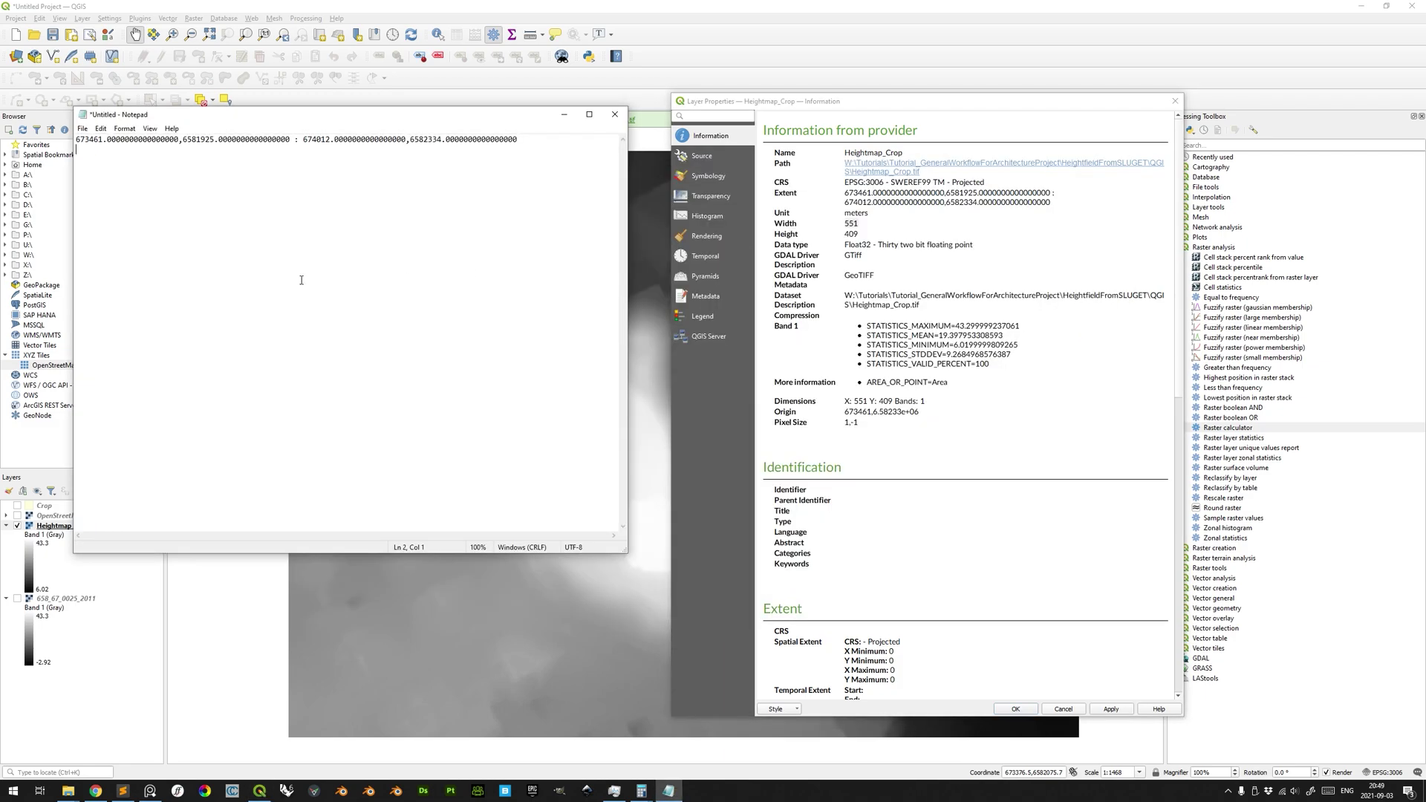
- Add the raster's width 551, height 409 and origin 673461,6.58233e+06 to the Notepad notes on separate lines
{"action": "key", "text": "ctrl+v"}
{"action": "left_click", "coordinate": [865, 237]}
{"action": "double_click", "coordinate": [851, 236]}
{"action": "key", "text": "ctrl+c"}
{"action": "key", "text": "alt+Tab"}
{"action": "key", "text": "Return"}
{"action": "key", "text": "ctrl+v"}
{"action": "left_click_drag", "start_coordinate": [845, 412], "coordinate": [924, 415]}
{"action": "key", "text": "alt+Tab"}
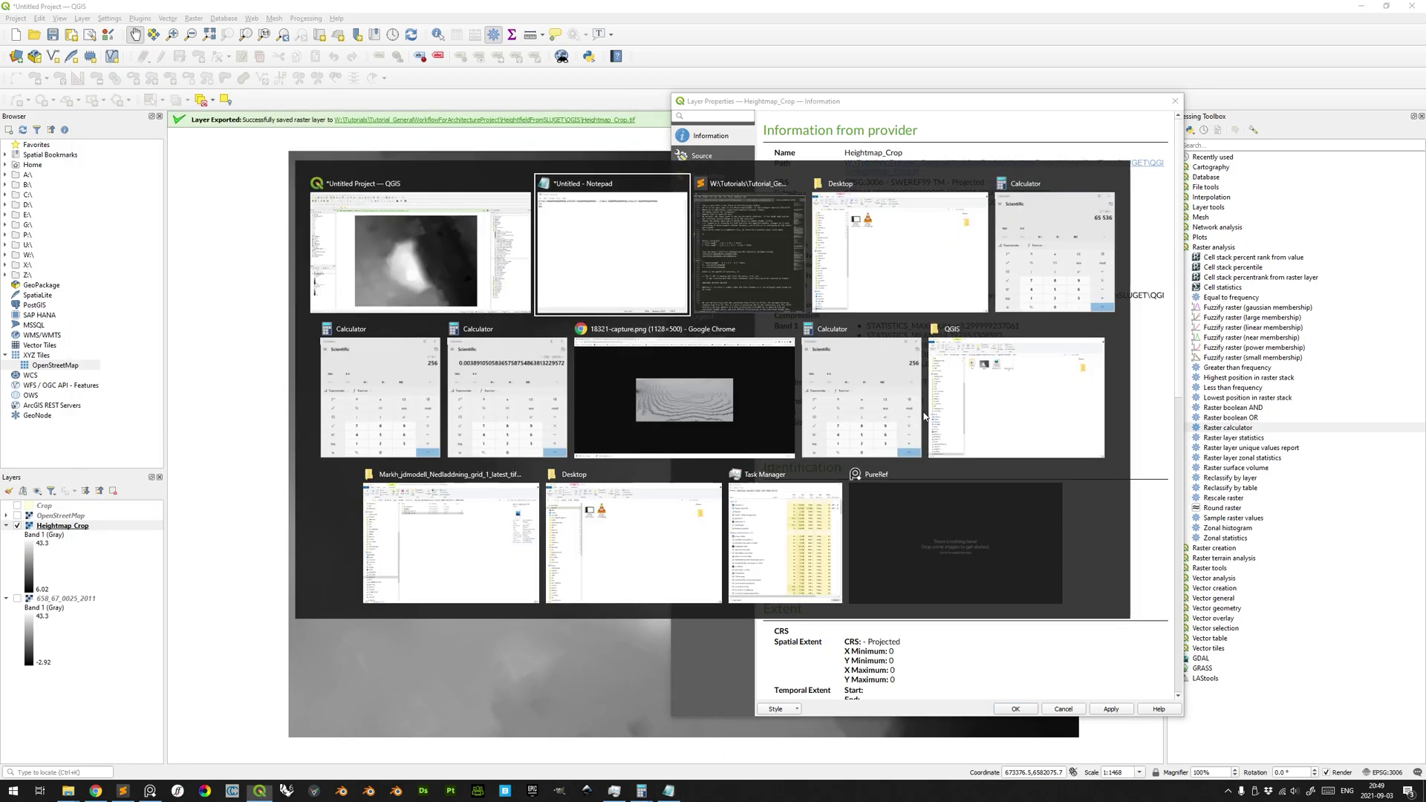
{"action": "key", "text": "Return"}
{"action": "key", "text": "ctrl+v"}
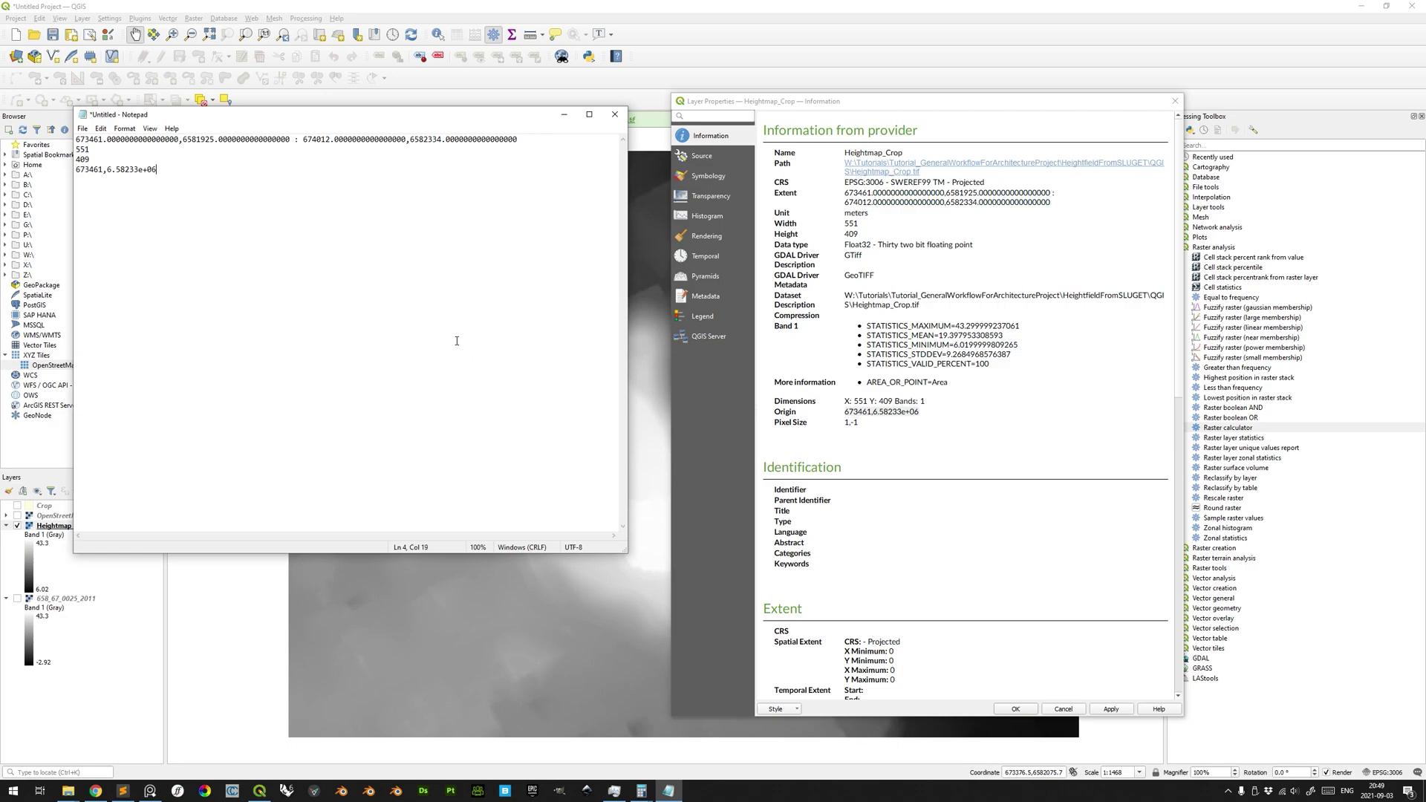
- Copy the Band 1 STATISTICS_MAXIMUM entry of Heightmap_Crop into the notes on a new line
{"action": "left_click_drag", "start_coordinate": [866, 328], "coordinate": [1031, 330]}
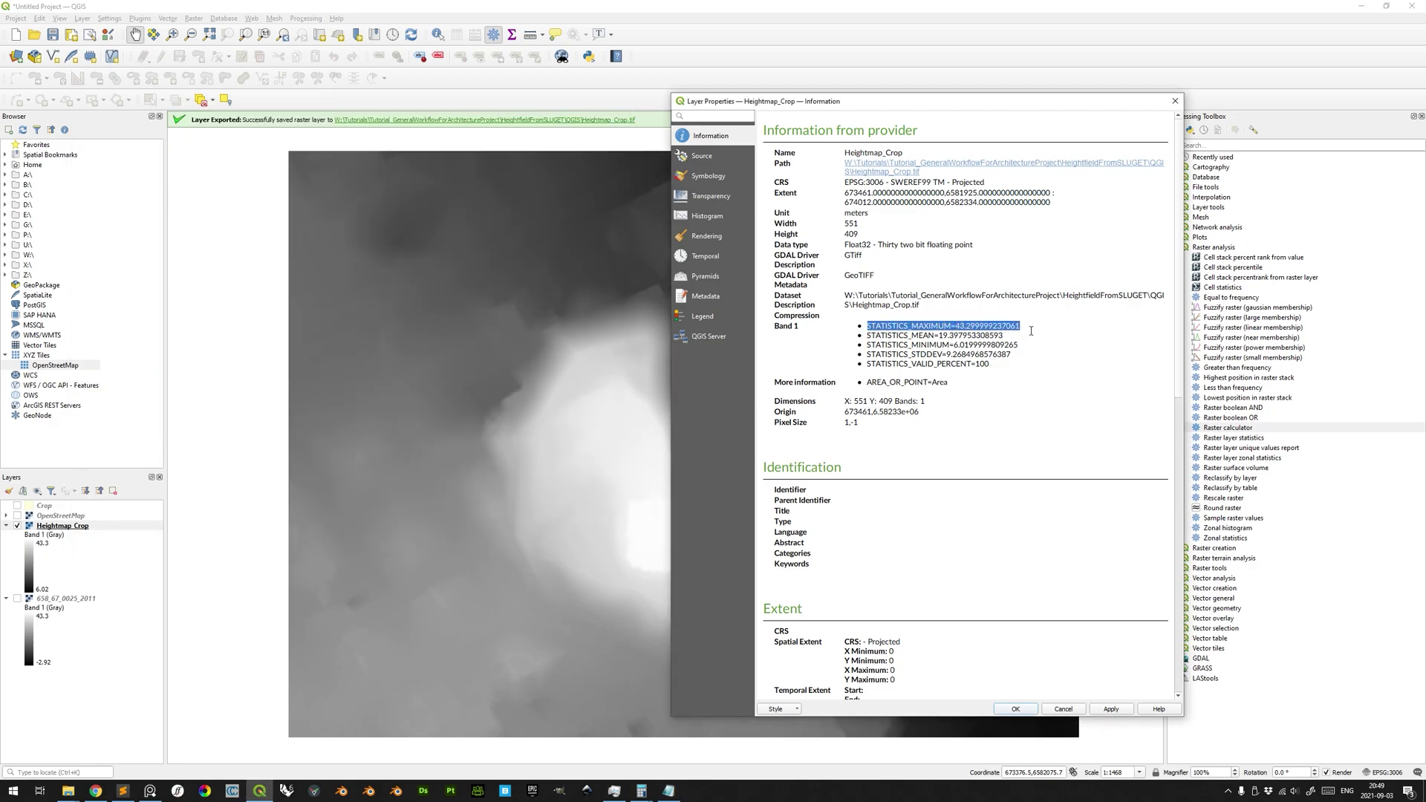
{"action": "key", "text": "ctrl+c"}
{"action": "key", "text": "alt+Tab"}
{"action": "key", "text": "Return"}
{"action": "key", "text": "ctrl+v"}
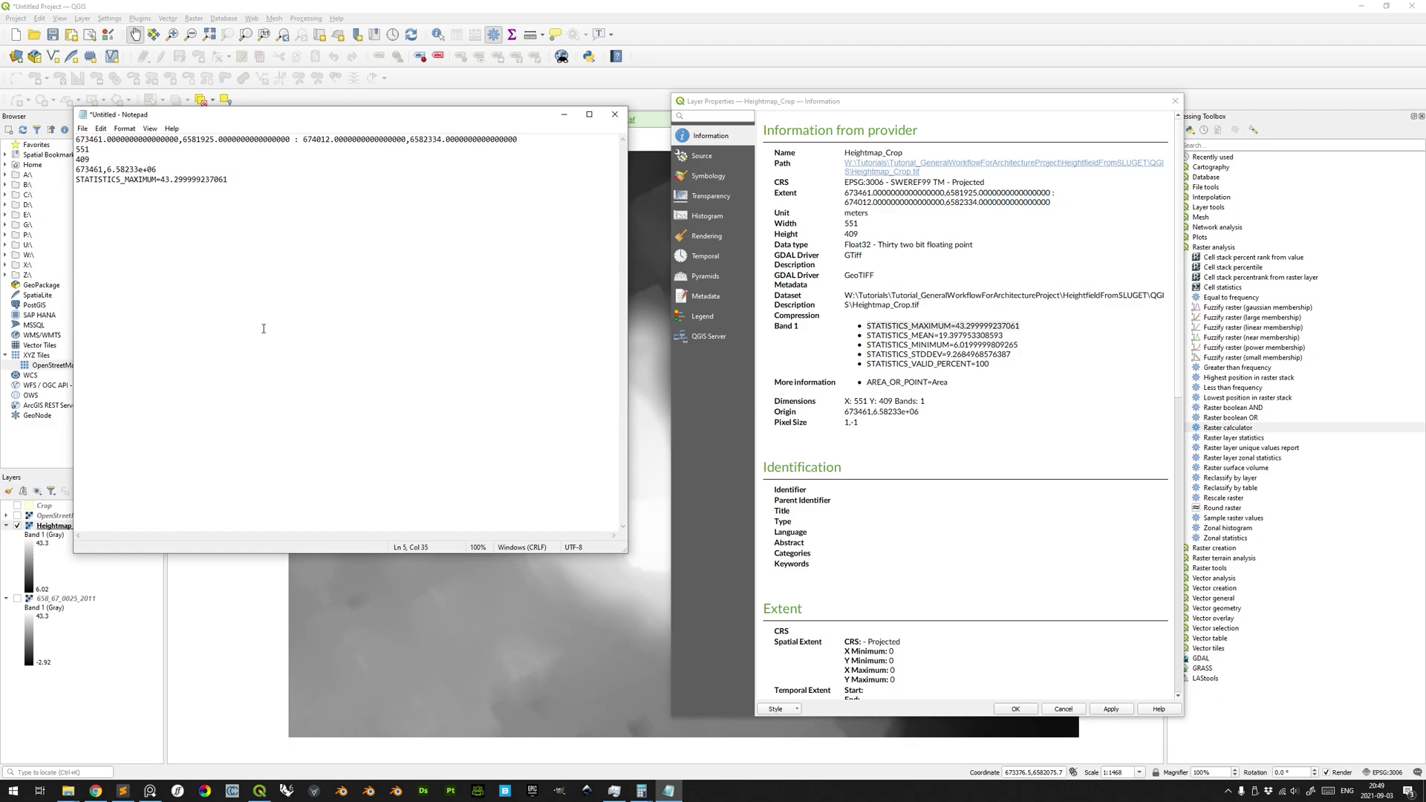
{"action": "key", "text": "Return"}
- Copy the Band 1 STATISTICS_MINIMUM entry into the notes and close the Heightmap_Crop layer properties
{"action": "left_click_drag", "start_coordinate": [867, 345], "coordinate": [1018, 346]}
{"action": "key", "text": "ctrl+c"}
{"action": "key", "text": "alt+Tab"}
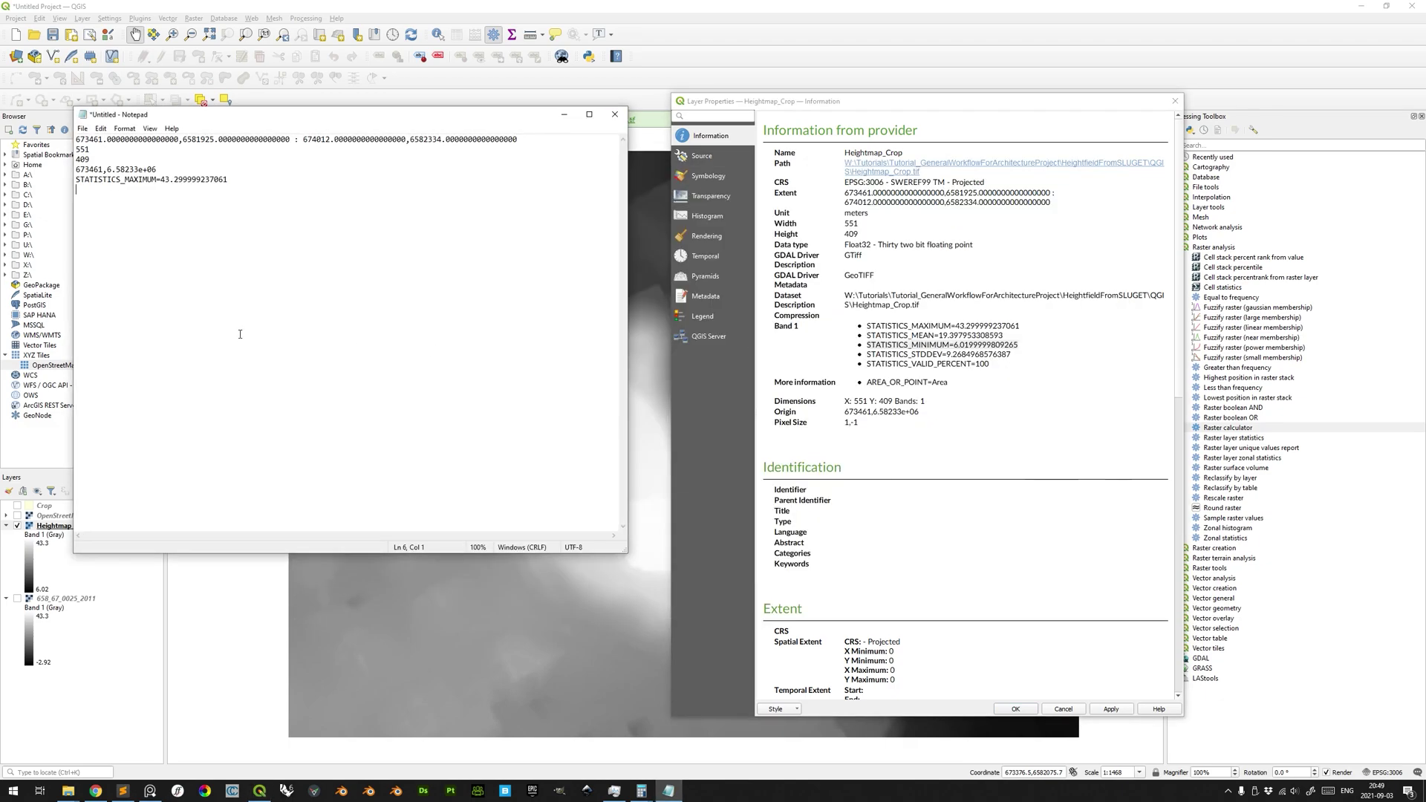
{"action": "key", "text": "ctrl+v"}
{"action": "left_click", "coordinate": [1028, 710]}
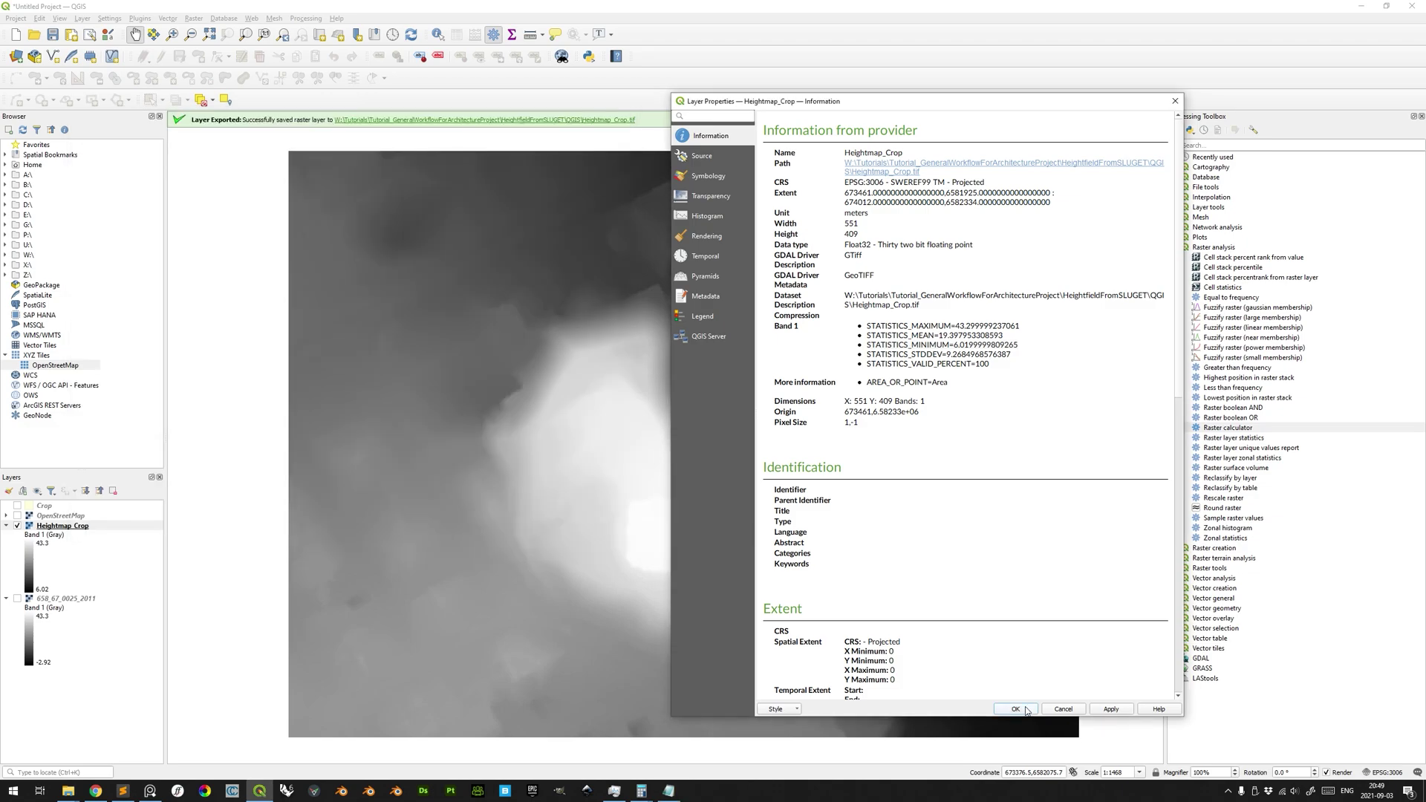
{"action": "left_click", "coordinate": [1015, 709]}
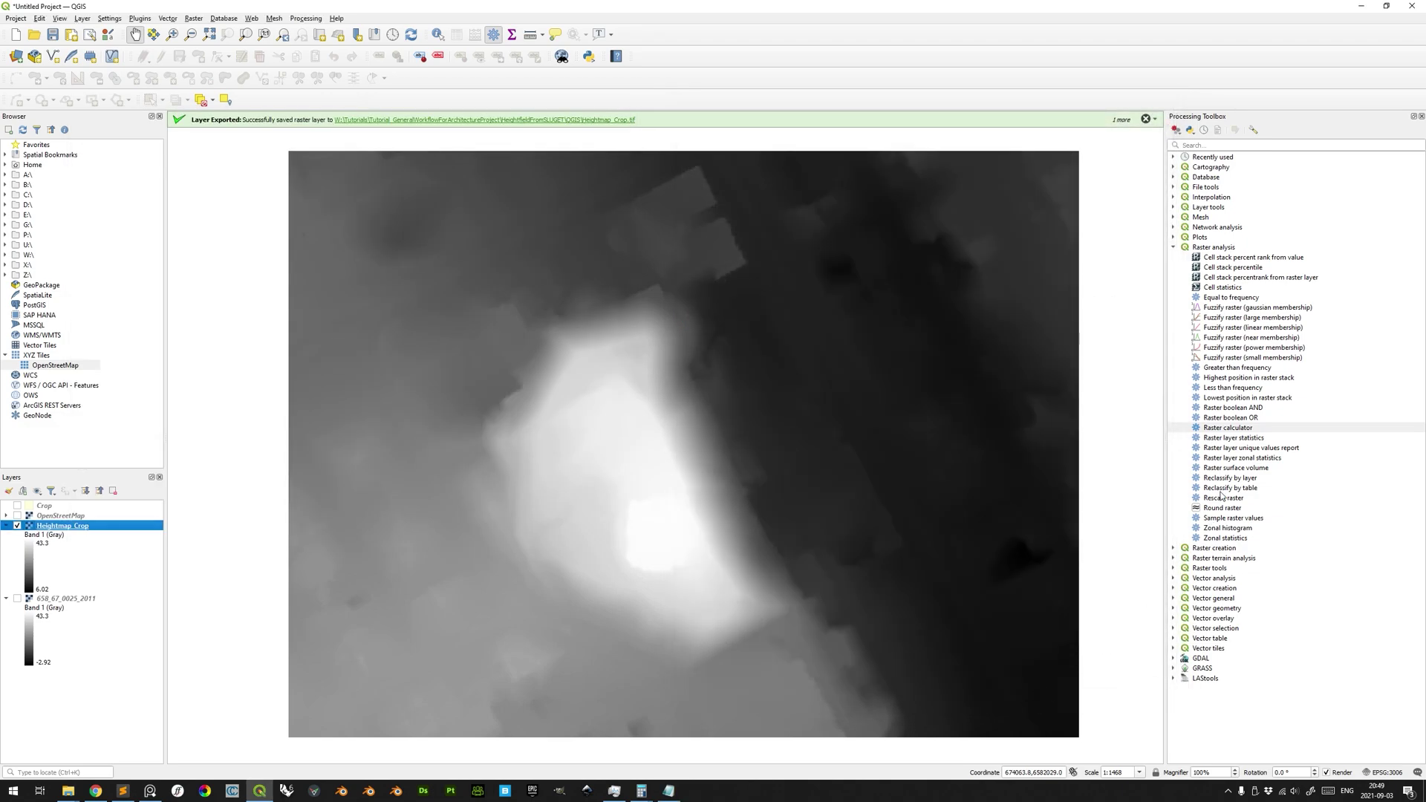
- Open the Raster calculator and enter the expression ( "Heightmap_Crop@1" - X ) / ( Y - X ) * 65535
{"action": "double_click", "coordinate": [1247, 429]}
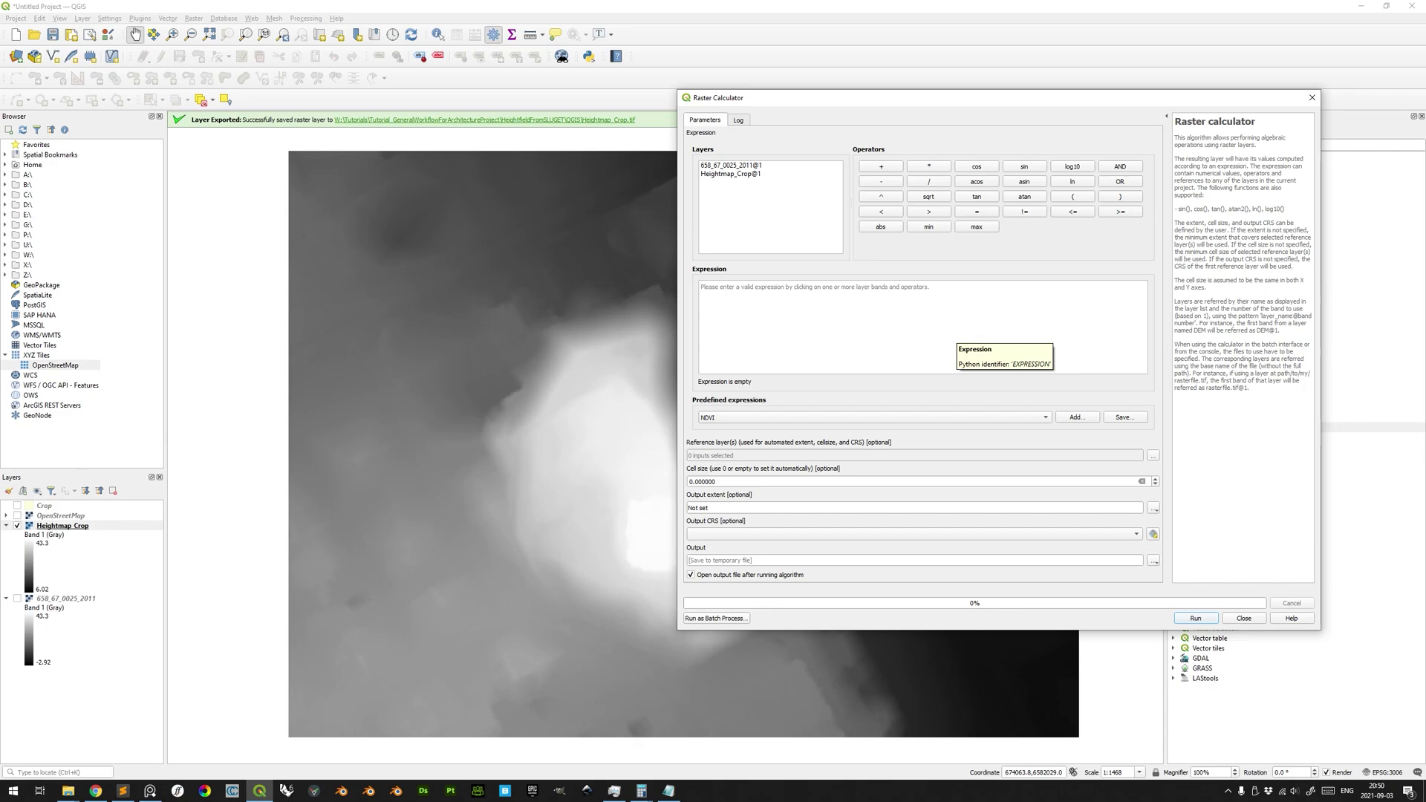
{"action": "left_click", "coordinate": [958, 323]}
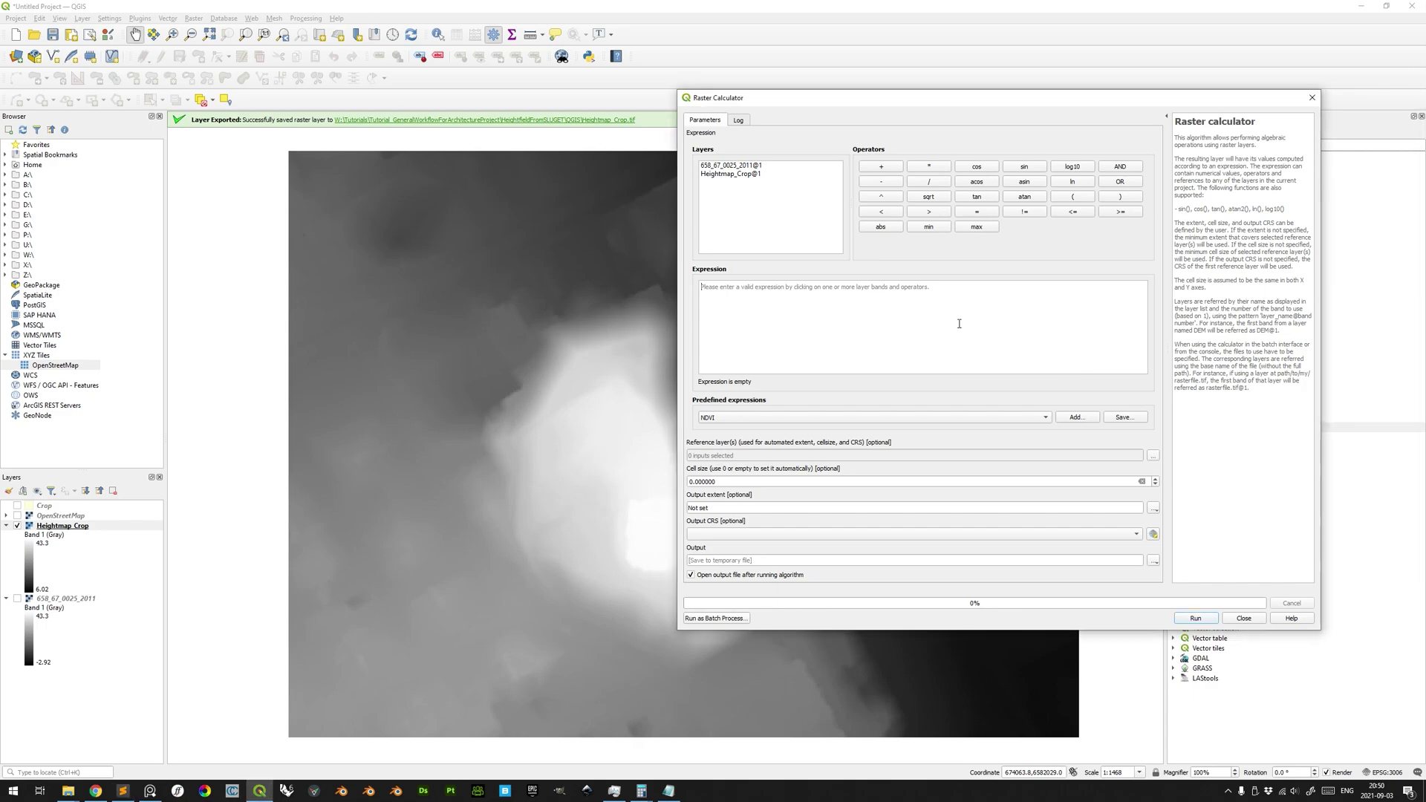
{"action": "key", "text": "ctrl+v"}
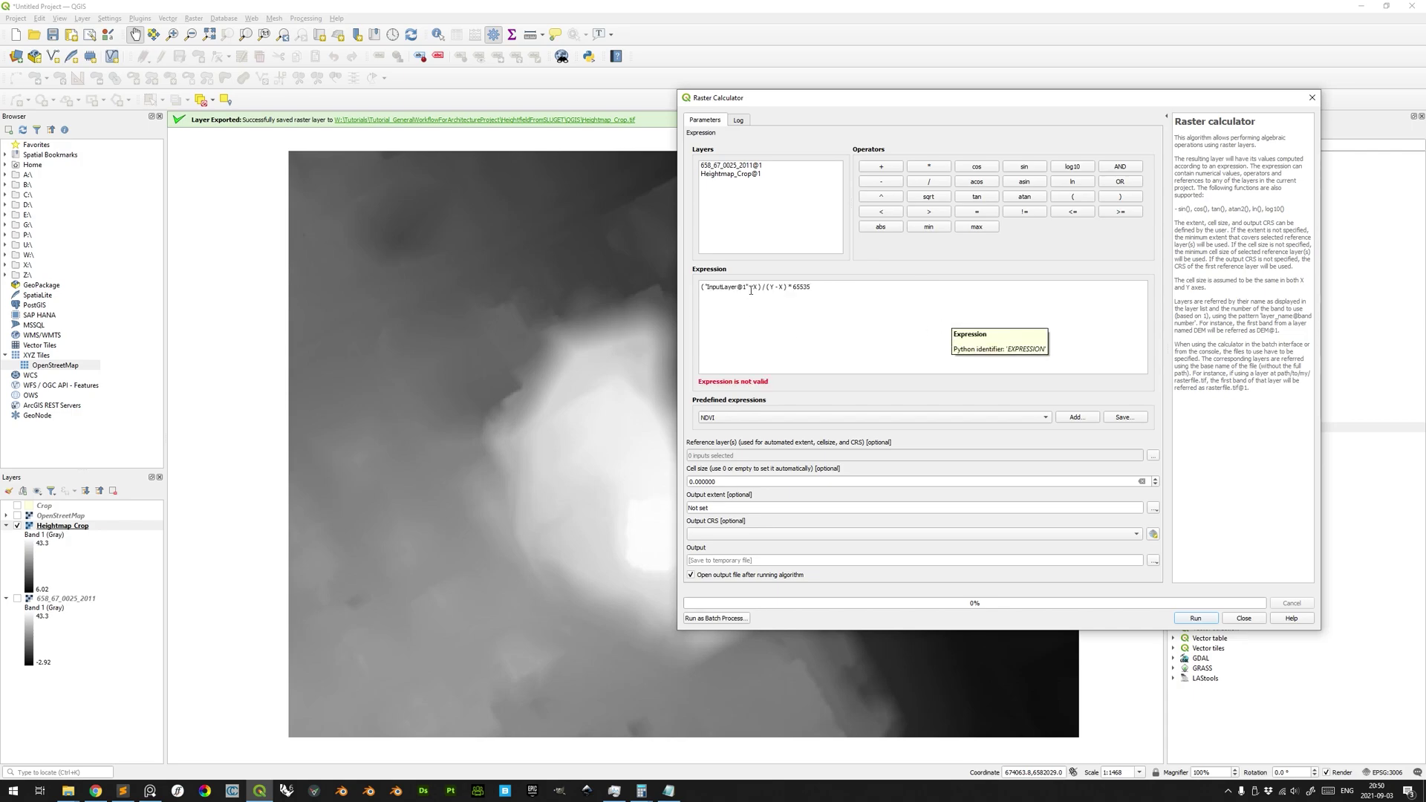
{"action": "left_click_drag", "start_coordinate": [752, 291], "coordinate": [712, 292]}
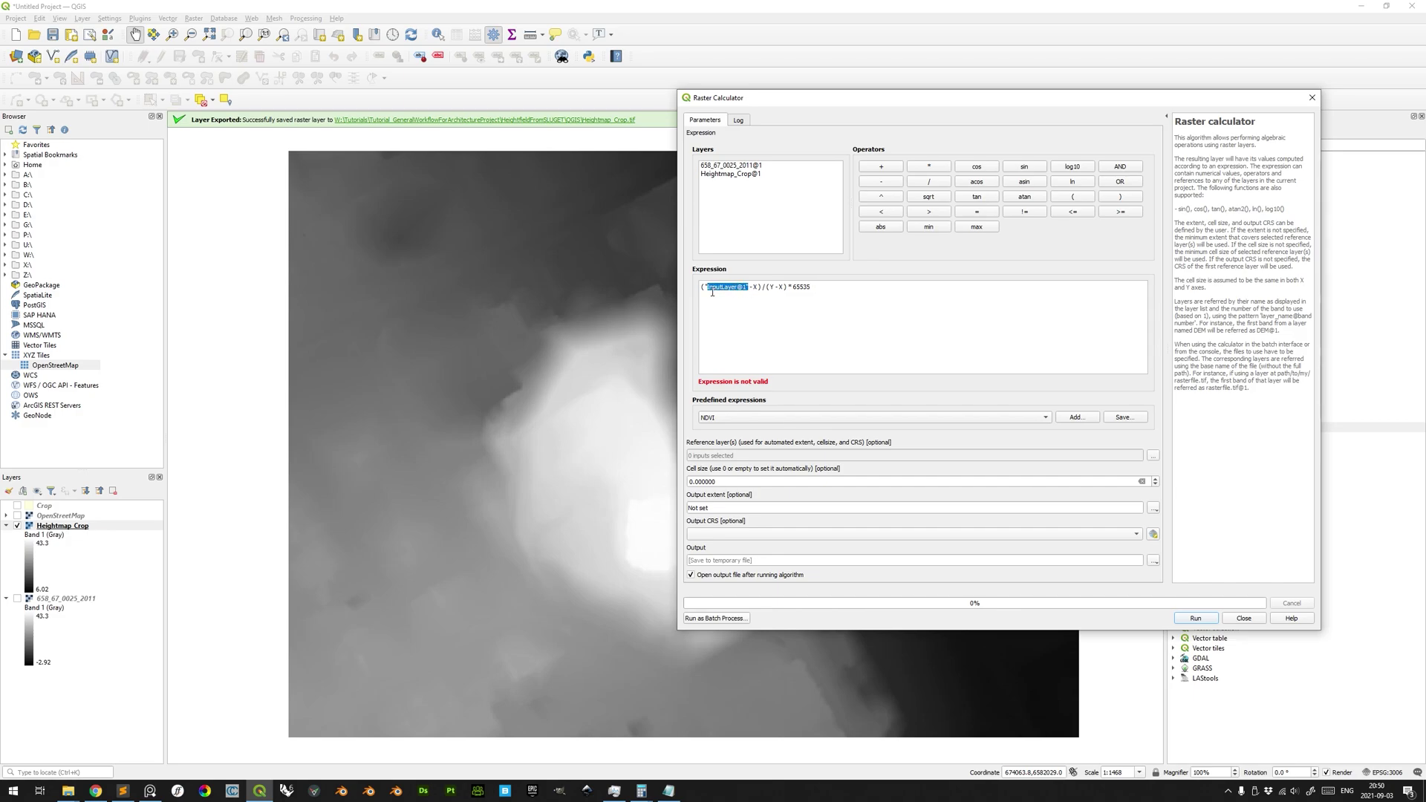
{"action": "double_click", "coordinate": [744, 175]}
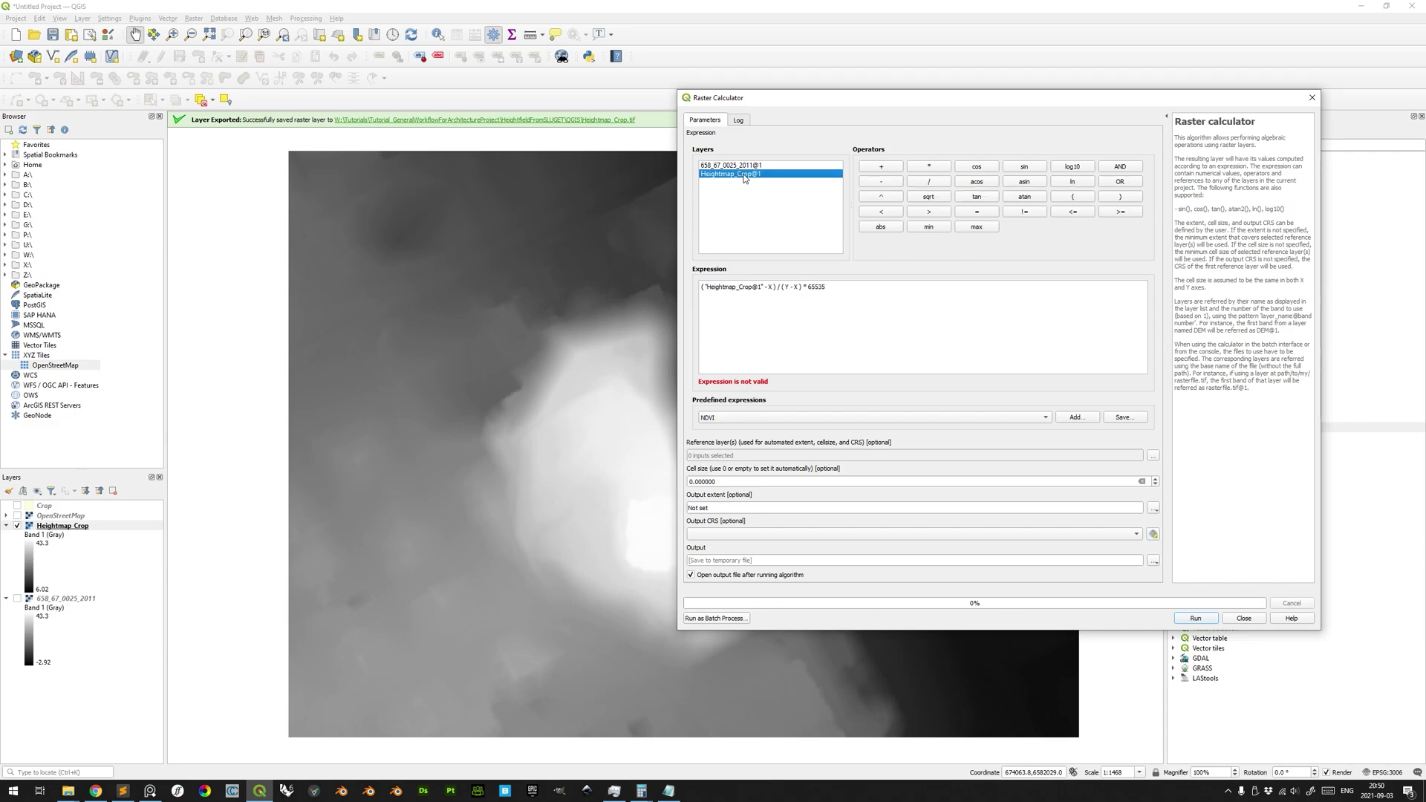
- Replace both X placeholders in the expression with the noted minimum height 6.0199999809265
{"action": "double_click", "coordinate": [772, 287]}
{"action": "key", "text": "alt+Tab"}
{"action": "key", "text": "alt+Tab"}
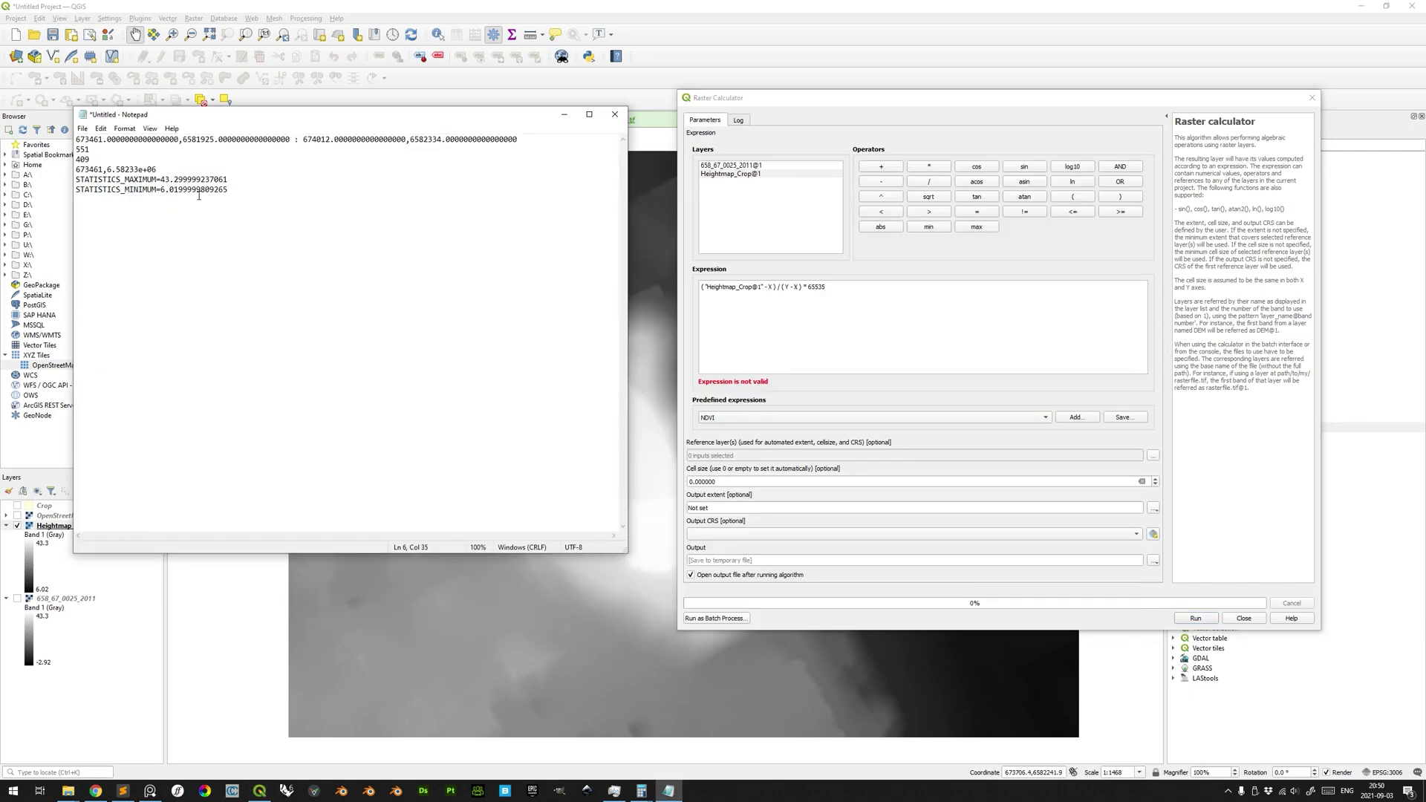
{"action": "left_click_drag", "start_coordinate": [161, 192], "coordinate": [234, 194]}
{"action": "left_click", "coordinate": [776, 290]}
{"action": "key", "text": "ctrl+v"}
{"action": "left_click_drag", "start_coordinate": [839, 291], "coordinate": [847, 292]}
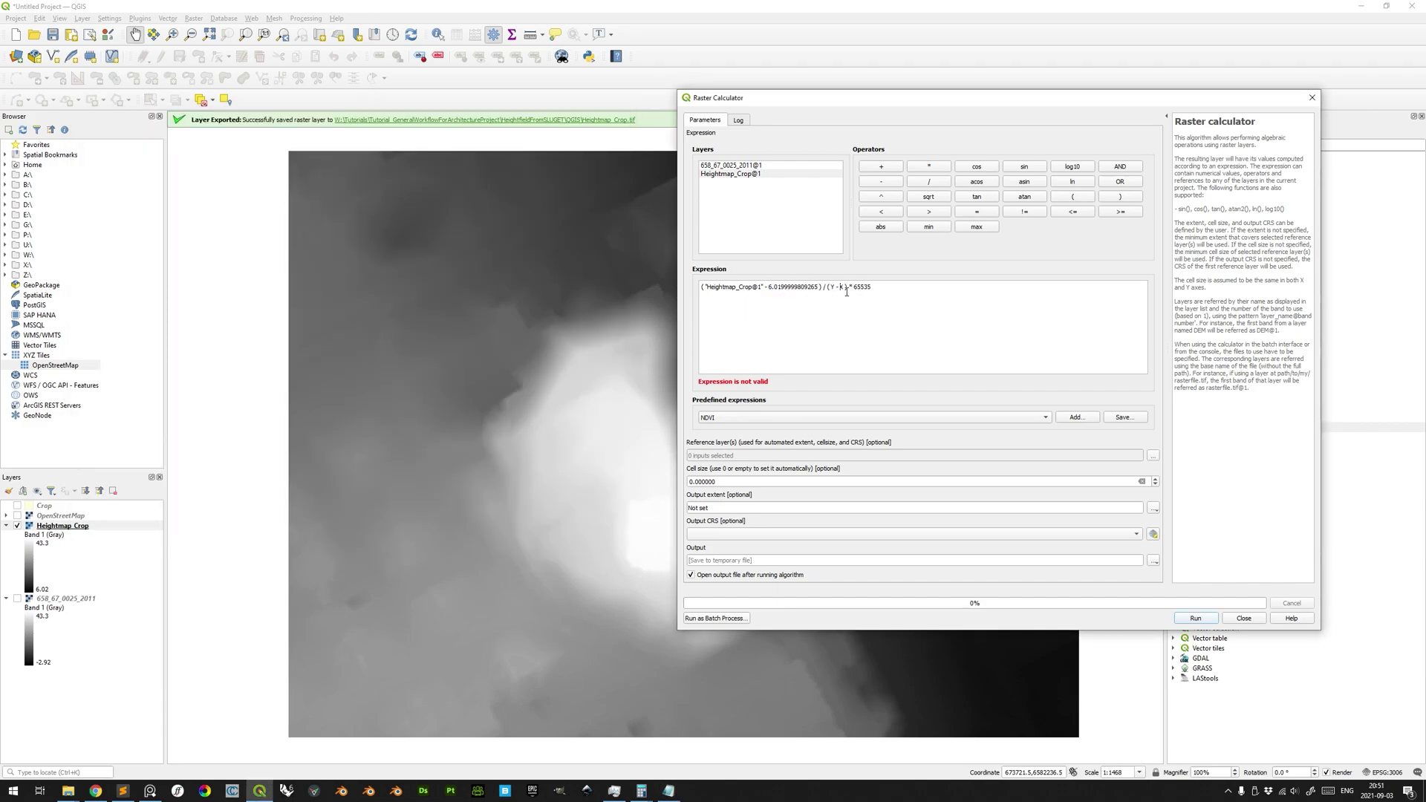
{"action": "key", "text": "ctrl+v"}
- Replace the Y placeholder in the expression with the noted maximum height 43.299999237061
{"action": "key", "text": "alt+Tab"}
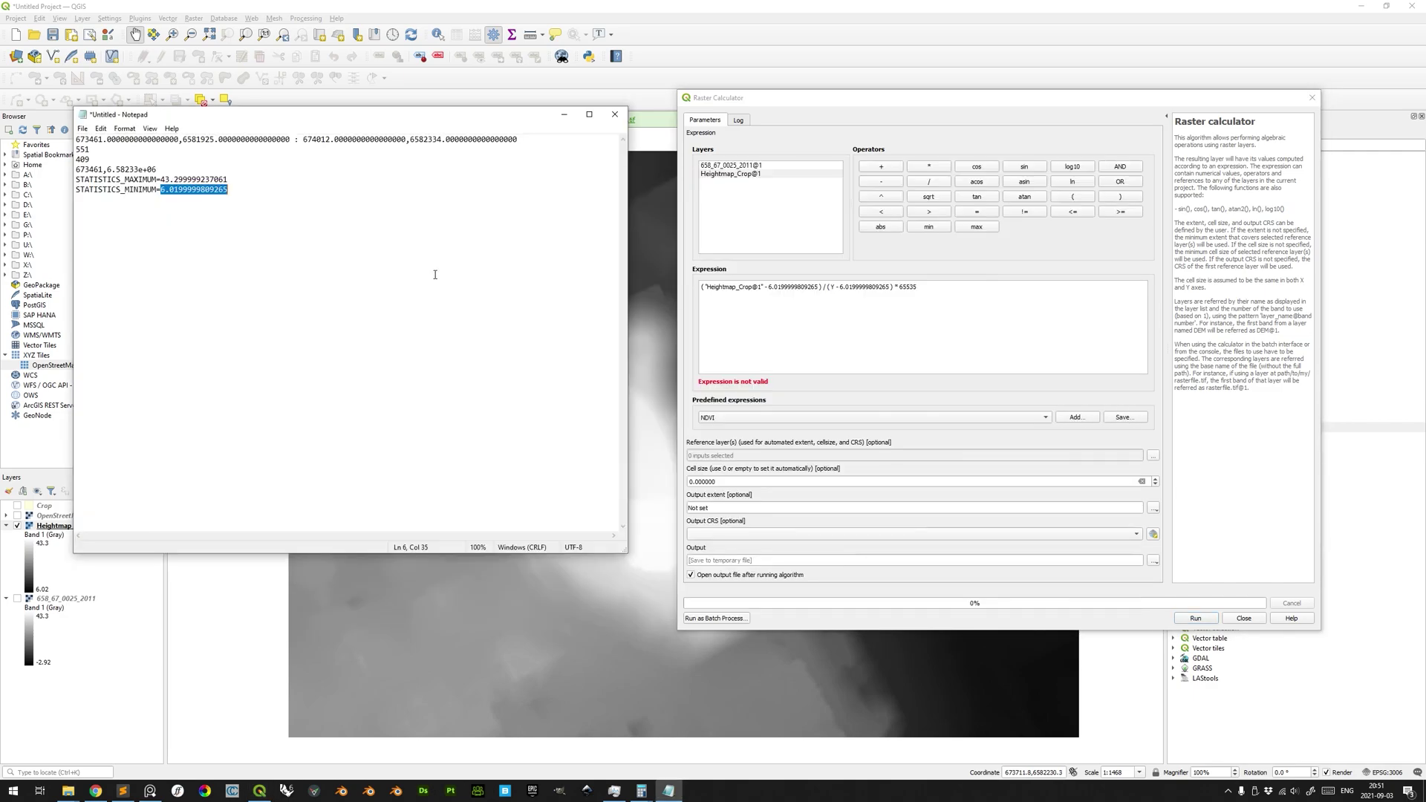
{"action": "left_click_drag", "start_coordinate": [233, 180], "coordinate": [166, 182]}
{"action": "key", "text": "alt+Tab"}
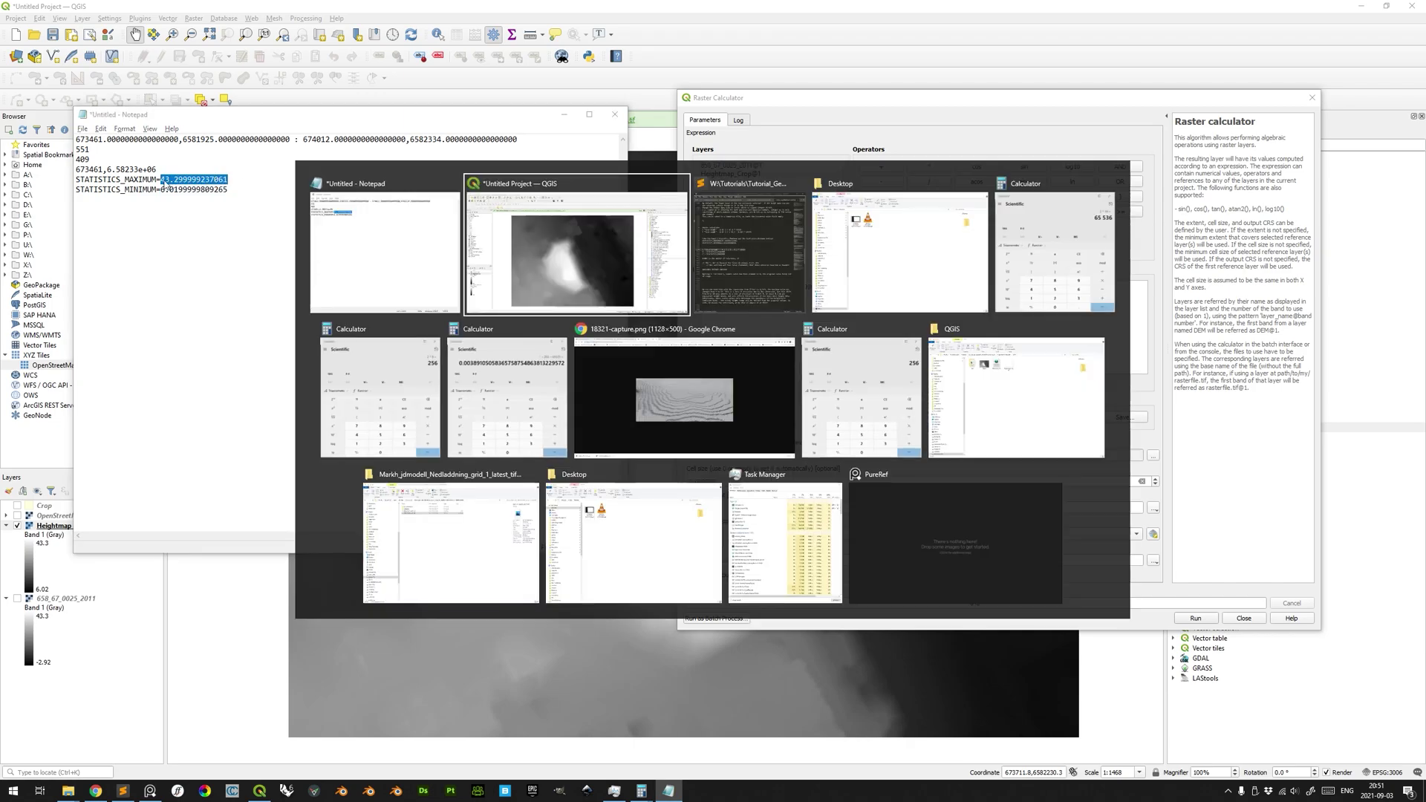
{"action": "double_click", "coordinate": [833, 288]}
{"action": "key", "text": "ctrl+v"}
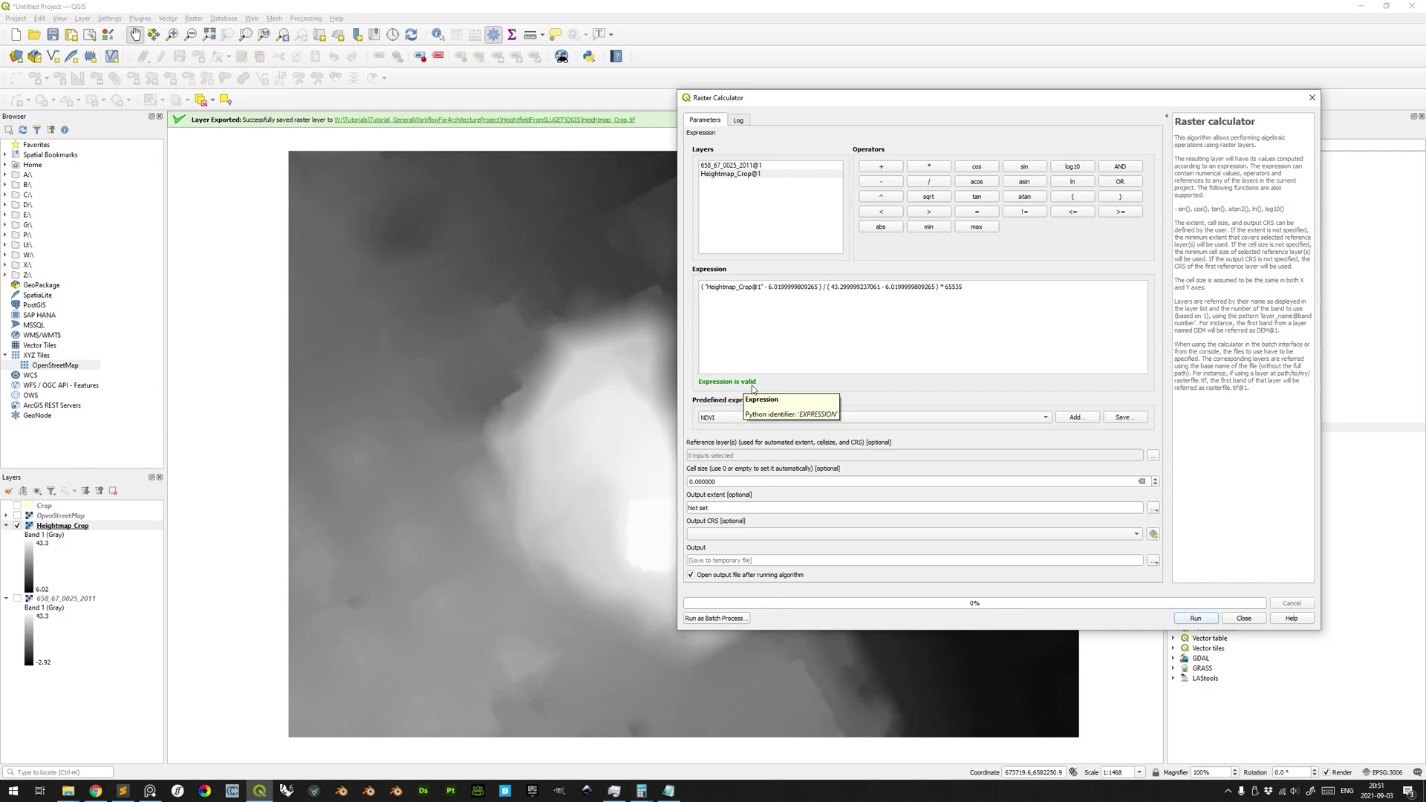
- Choose Heightmap_Crop as the reference layer and run the raster calculation to a temporary file
{"action": "left_click", "coordinate": [1154, 455]}
{"action": "left_click", "coordinate": [711, 165]}
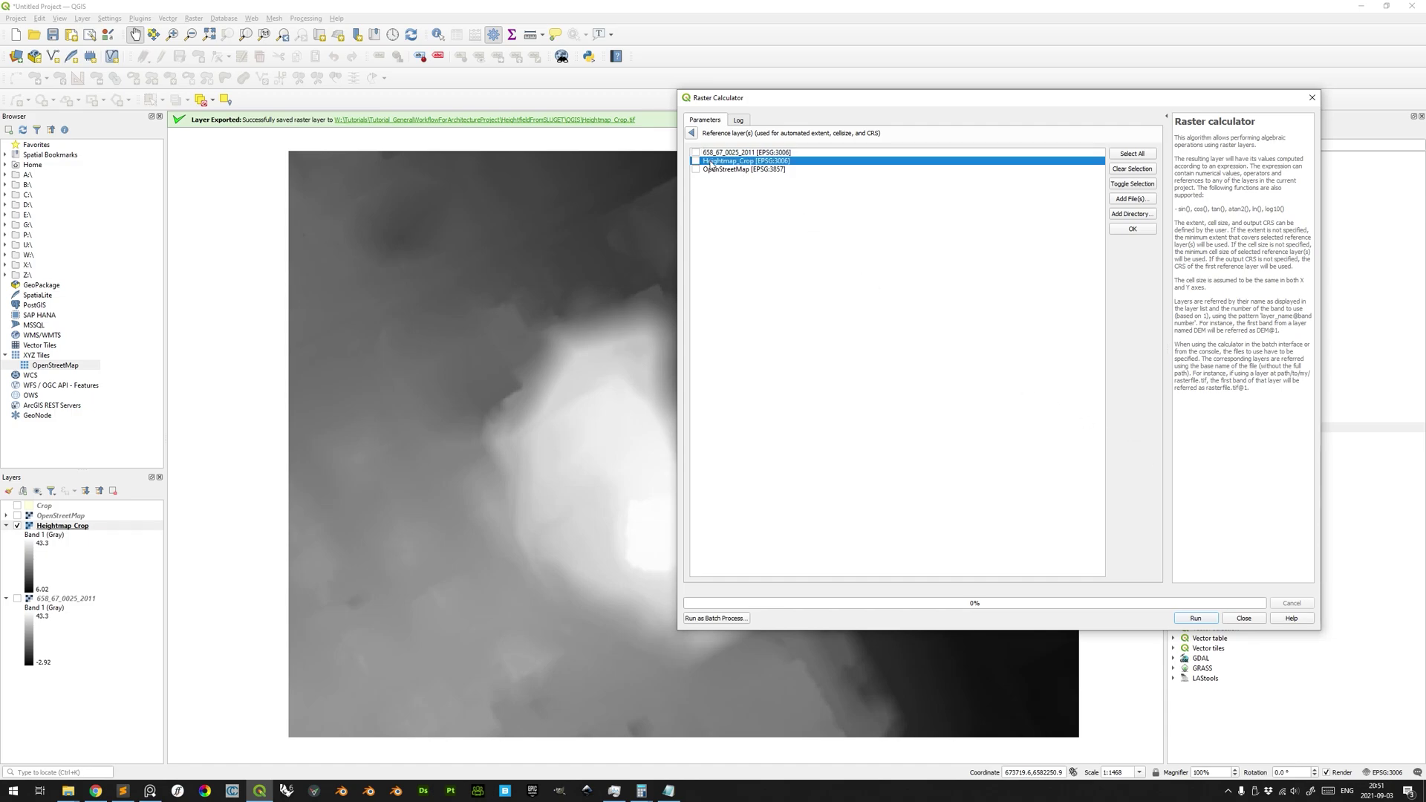
{"action": "left_click", "coordinate": [696, 162]}
{"action": "left_click", "coordinate": [1133, 230]}
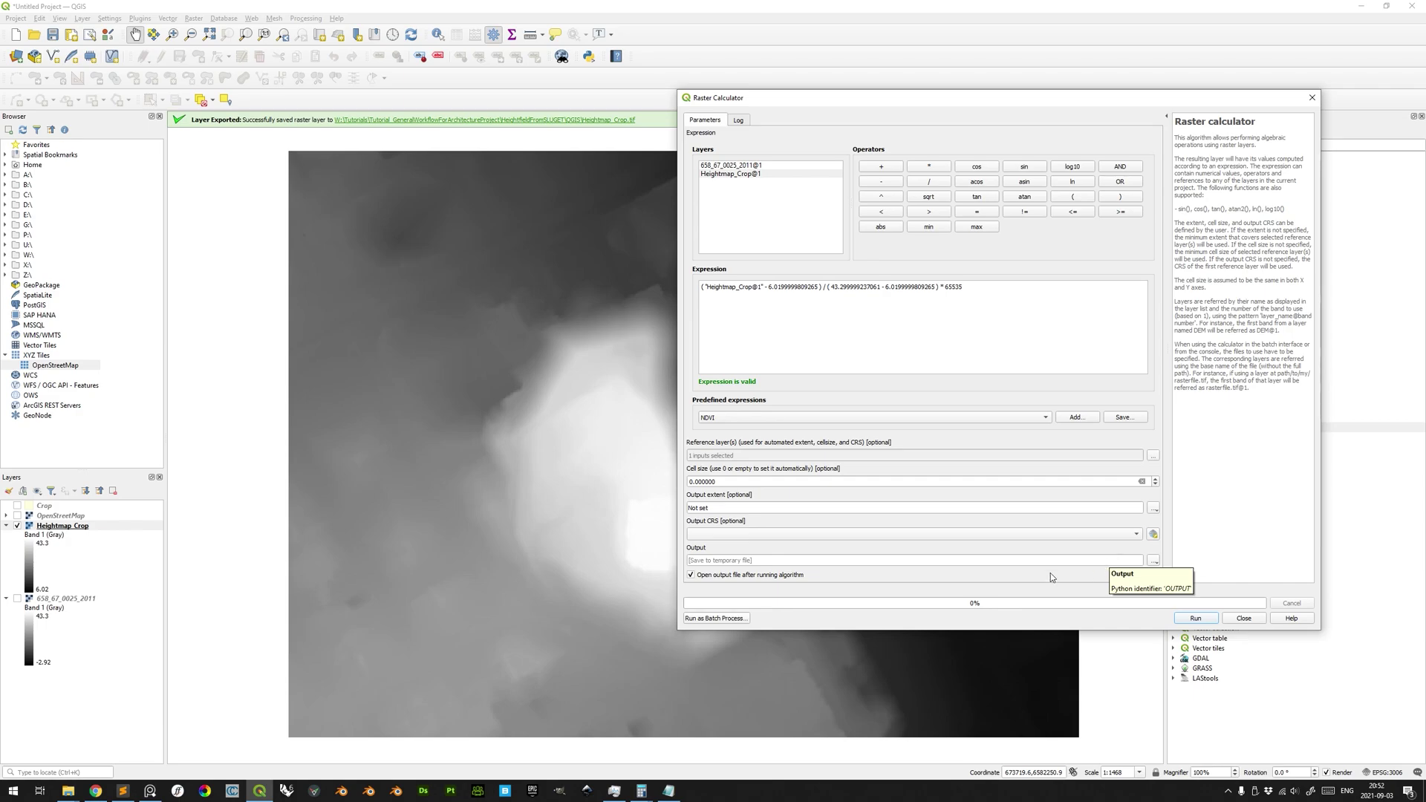
{"action": "left_click", "coordinate": [1203, 622]}
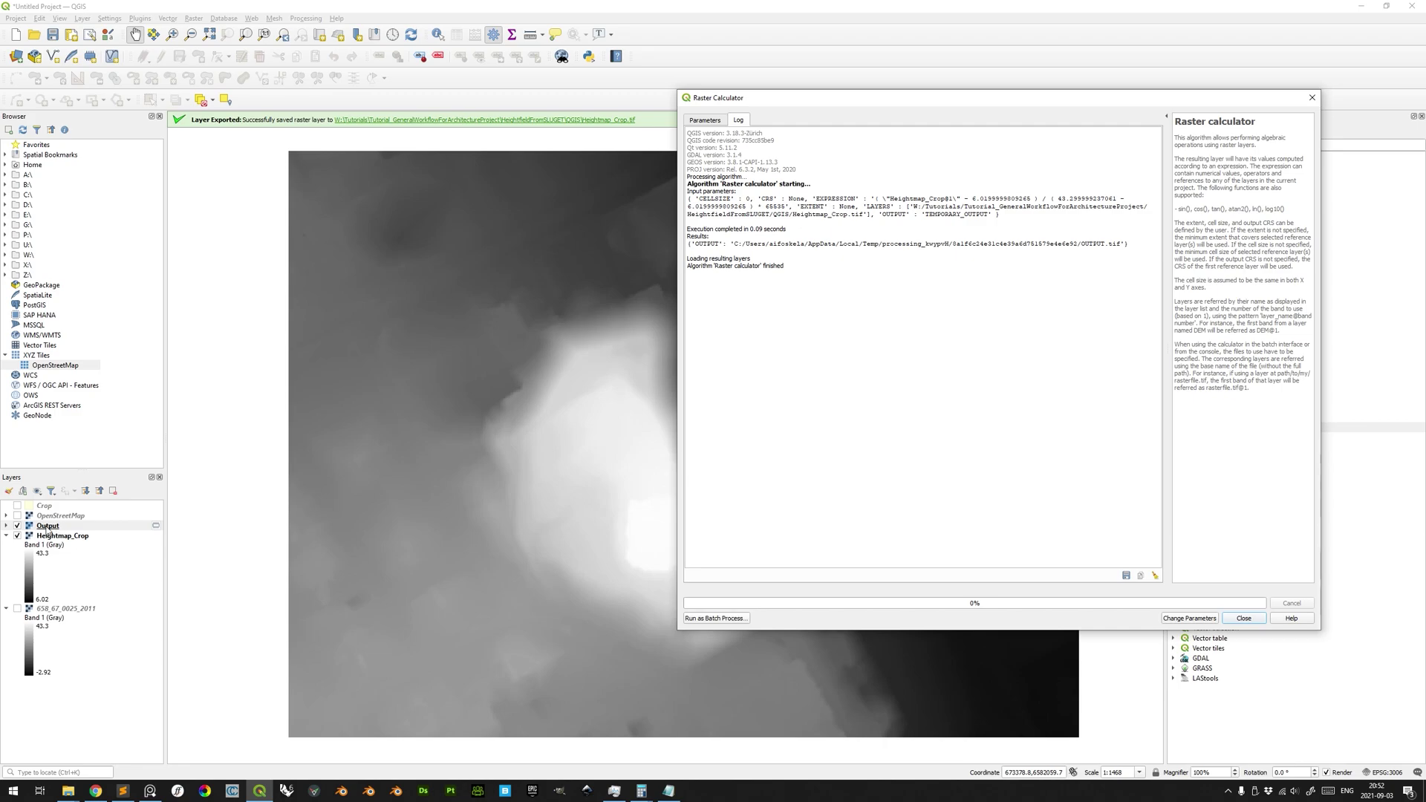
- Expand the Output layer's legend, close the calculator, and toggle Output's visibility to compare it with Heightmap_Crop
{"action": "left_click", "coordinate": [7, 526]}
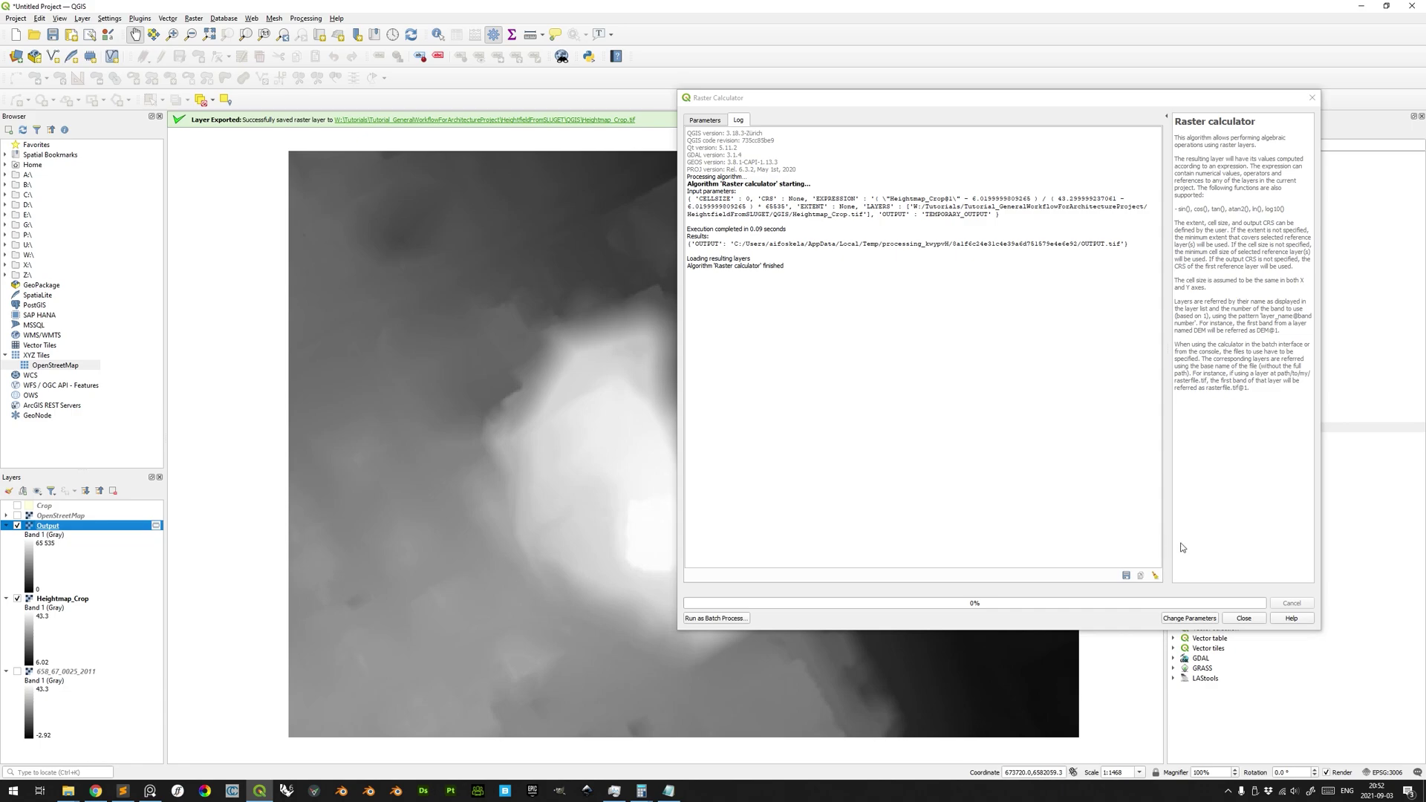
{"action": "left_click", "coordinate": [1243, 619]}
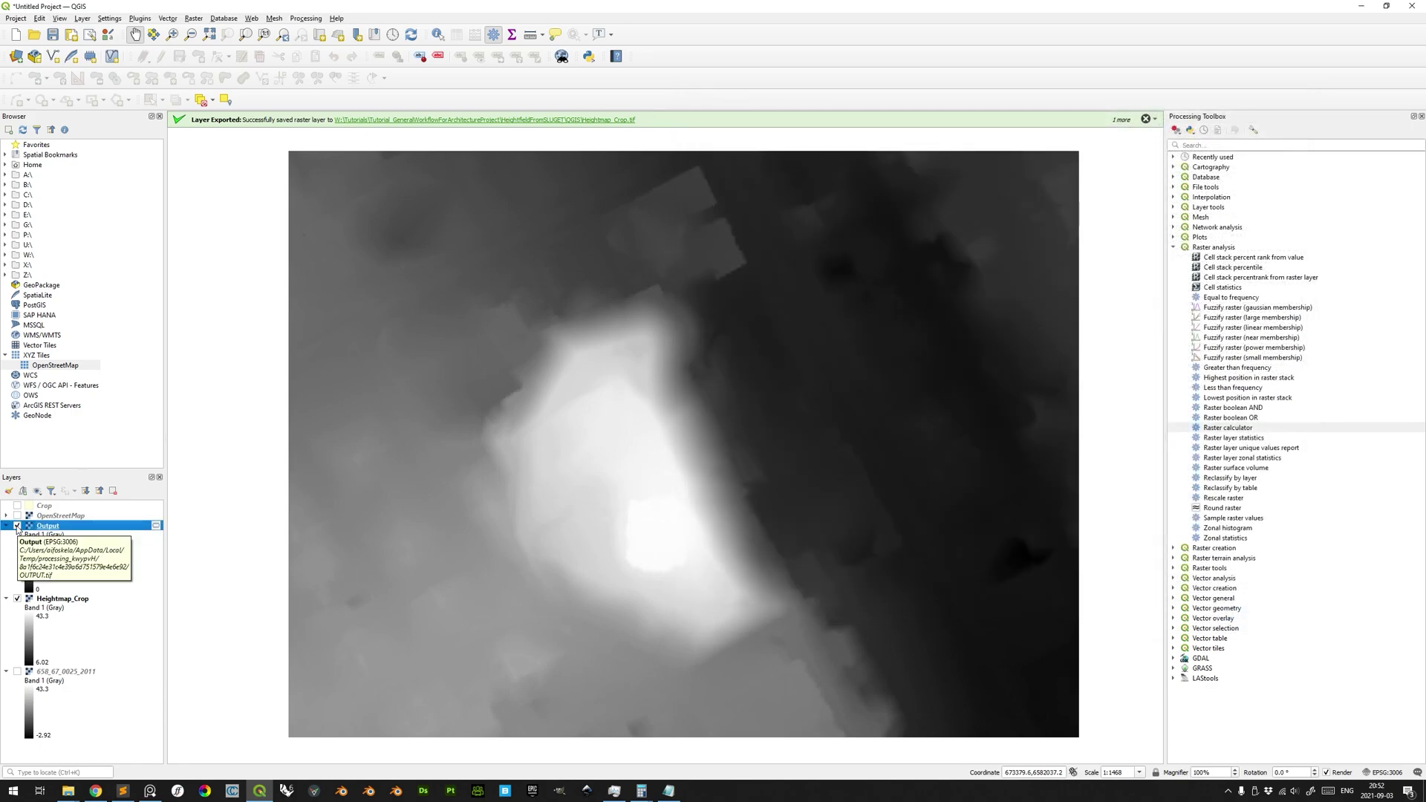
{"action": "left_click", "coordinate": [17, 526]}
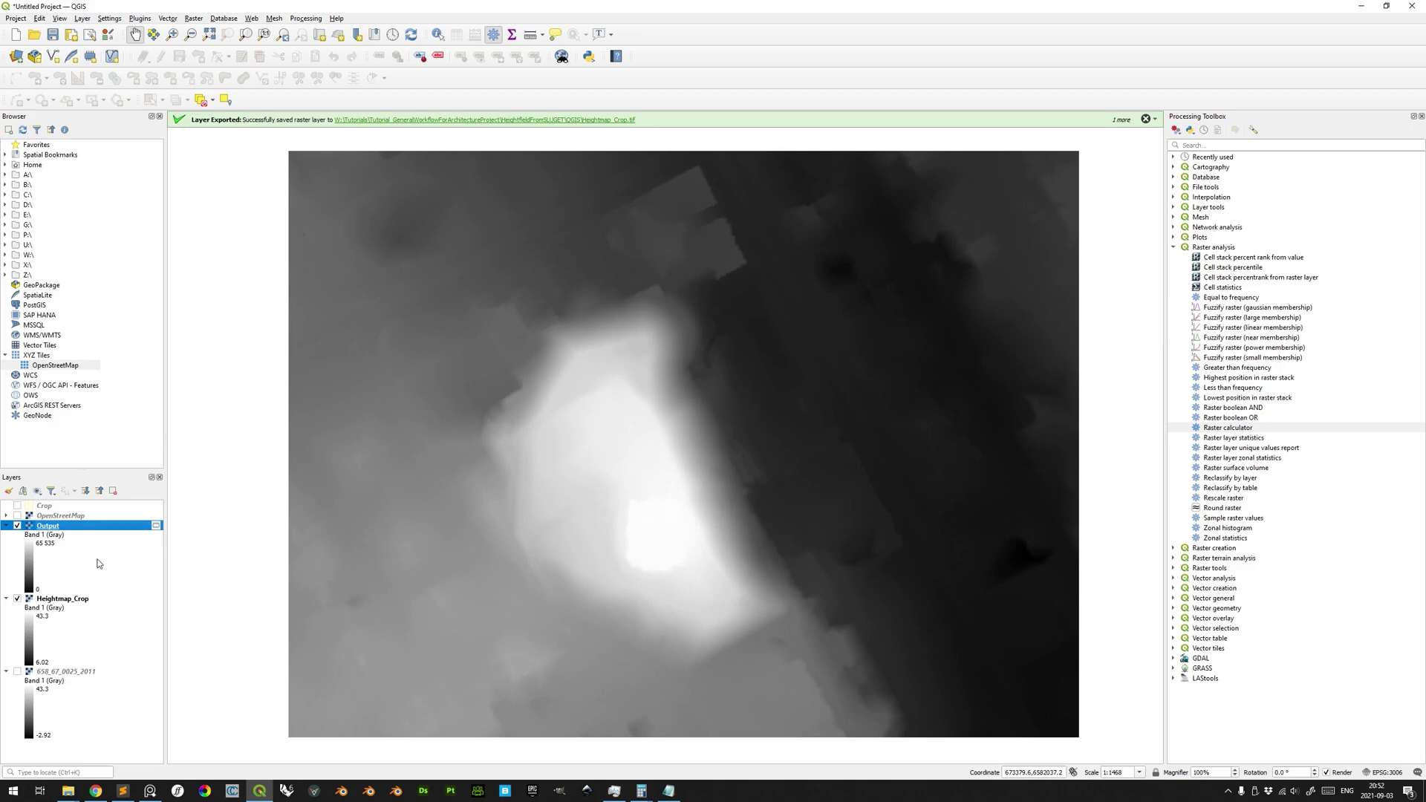
{"action": "left_click", "coordinate": [17, 526]}
- Open GDAL's Translate (convert format) tool for the Output layer and set the output data type to UInt16
{"action": "left_click", "coordinate": [1173, 659]}
{"action": "scroll", "coordinate": [1218, 646], "scroll_direction": "down", "scroll_amount": 2}
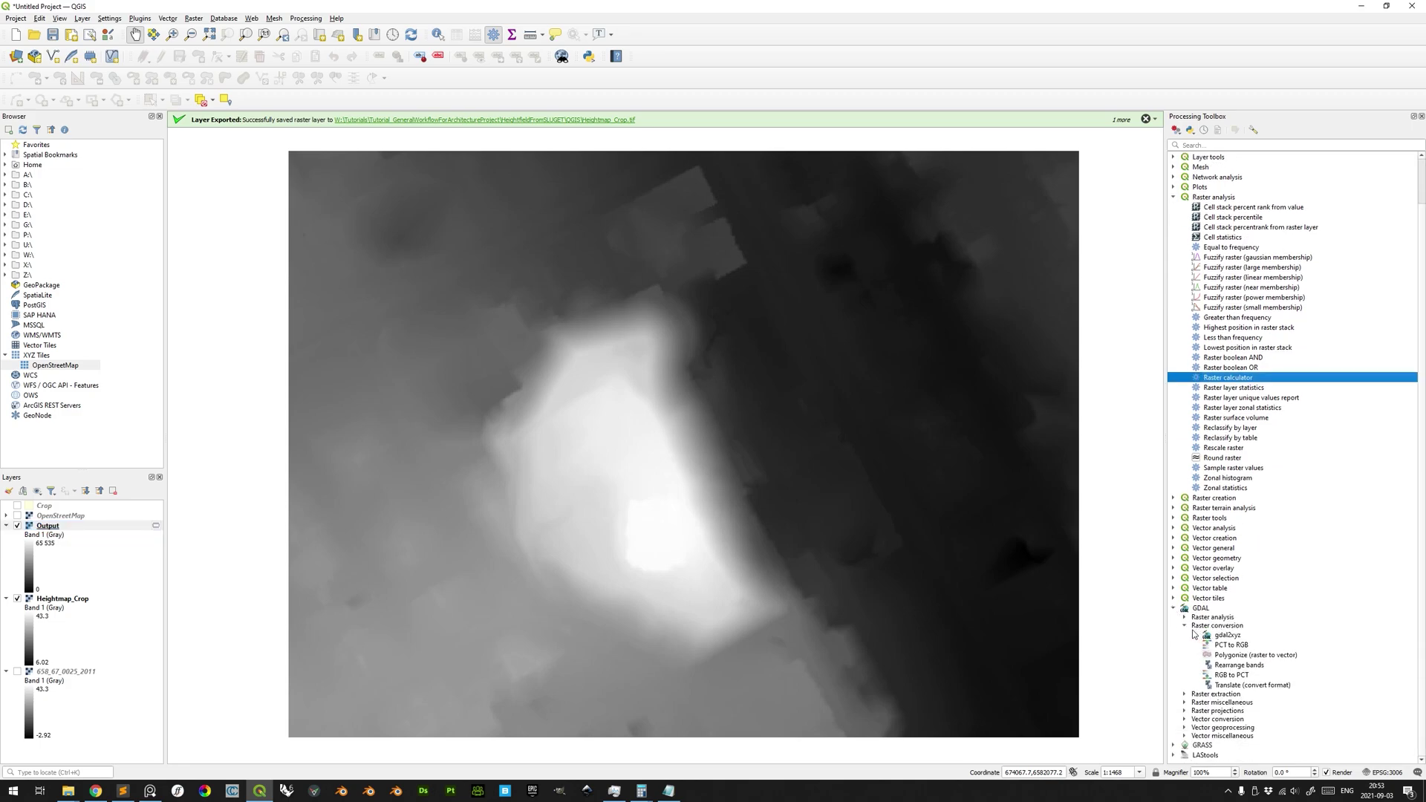
{"action": "scroll", "coordinate": [1194, 632], "scroll_direction": "up", "scroll_amount": 2}
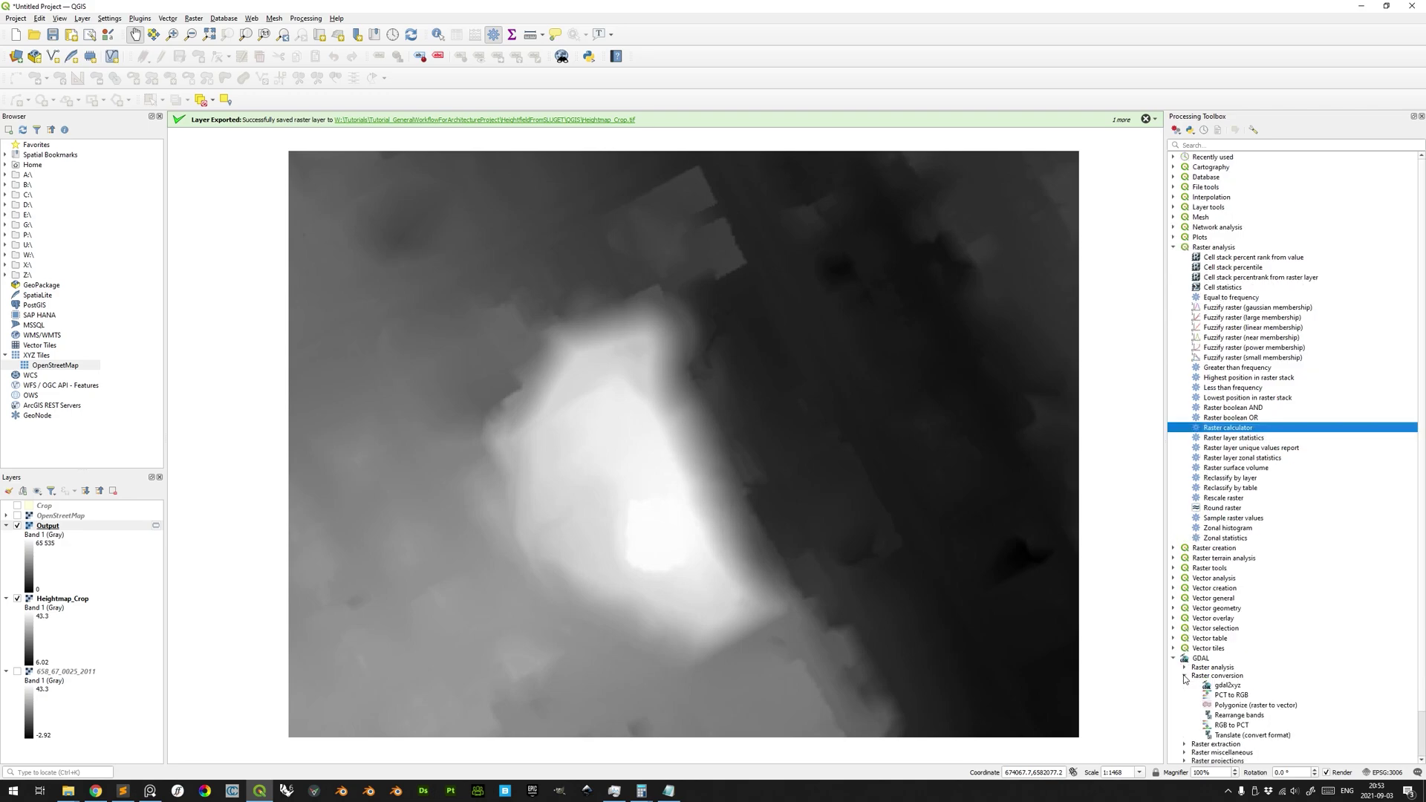
{"action": "scroll", "coordinate": [1210, 658], "scroll_direction": "down", "scroll_amount": 2}
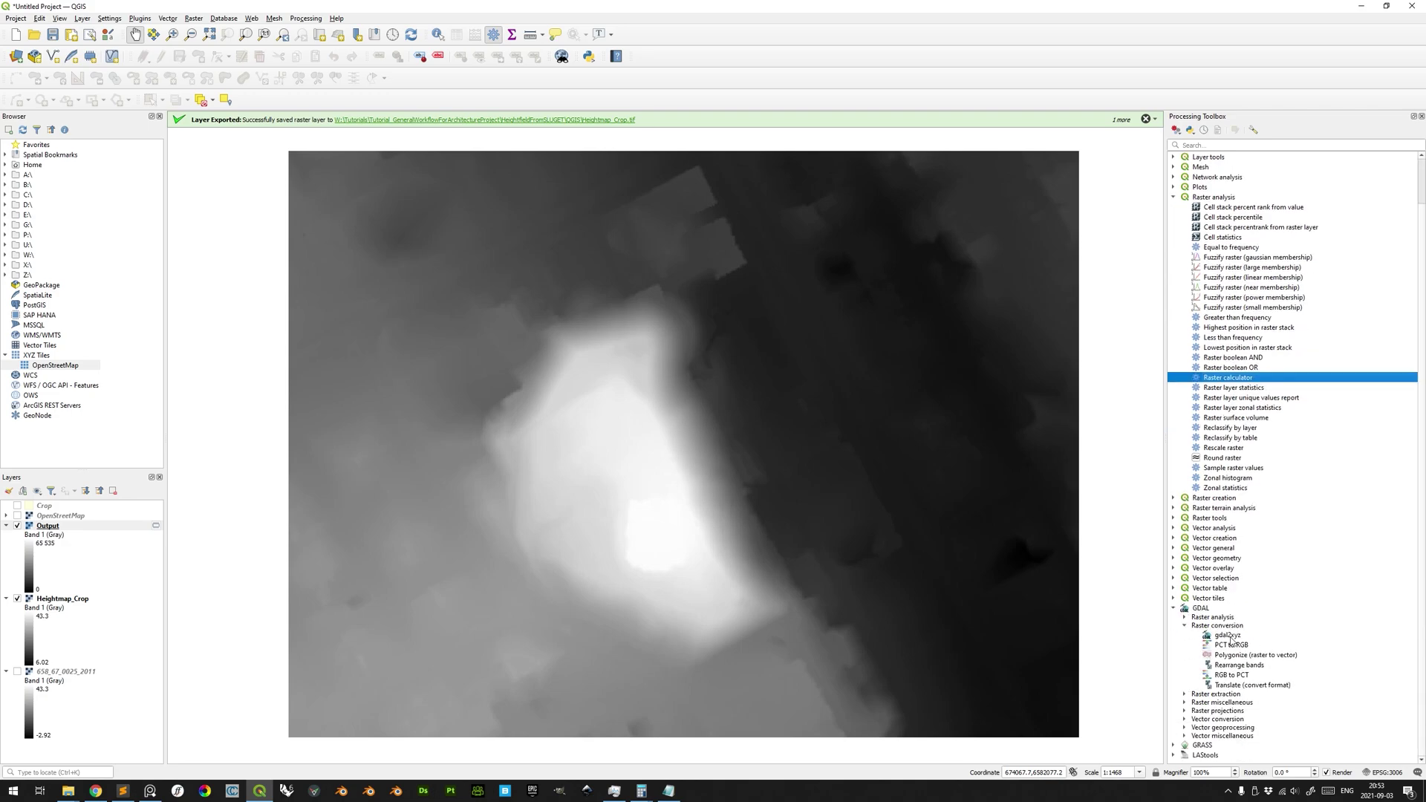
{"action": "double_click", "coordinate": [1228, 685]}
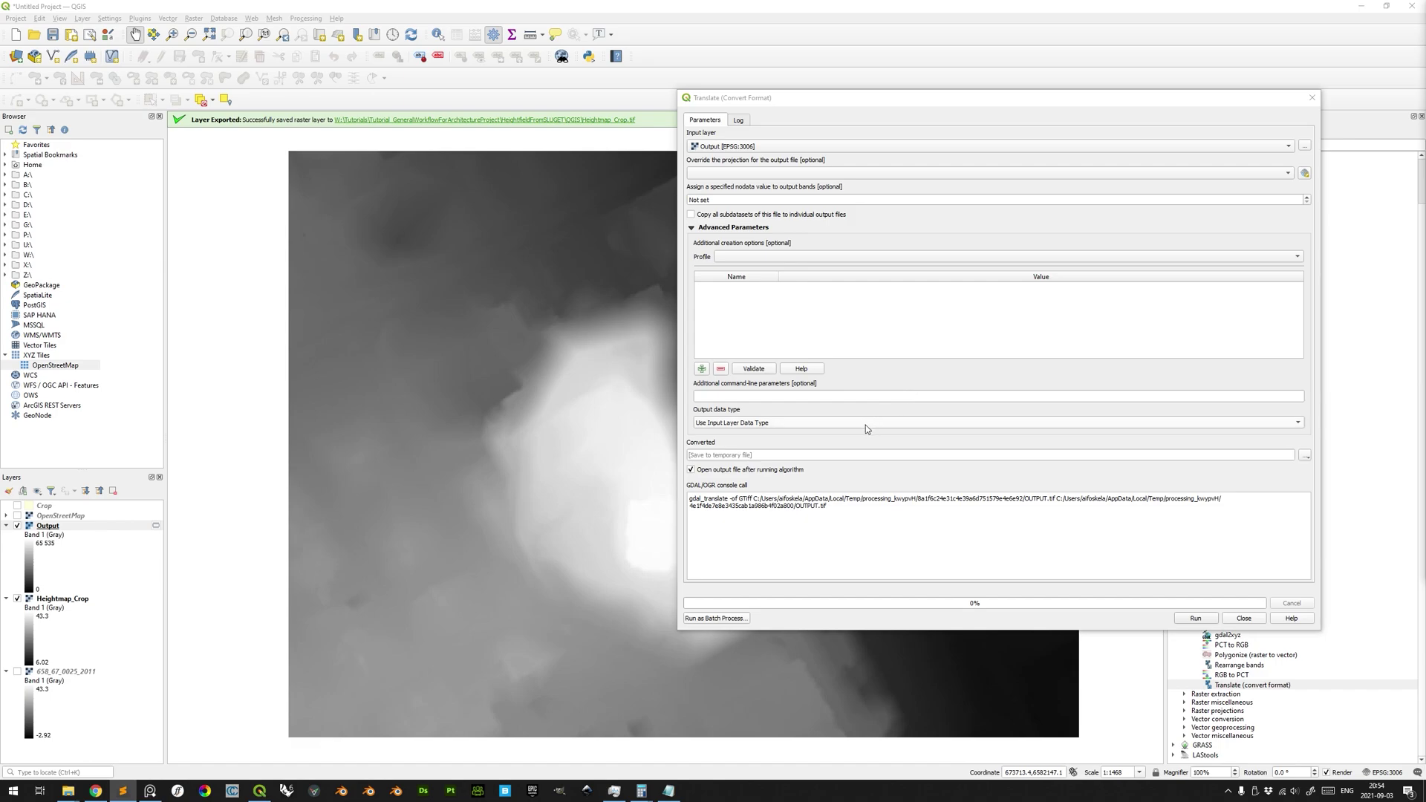
{"action": "left_click", "coordinate": [735, 423]}
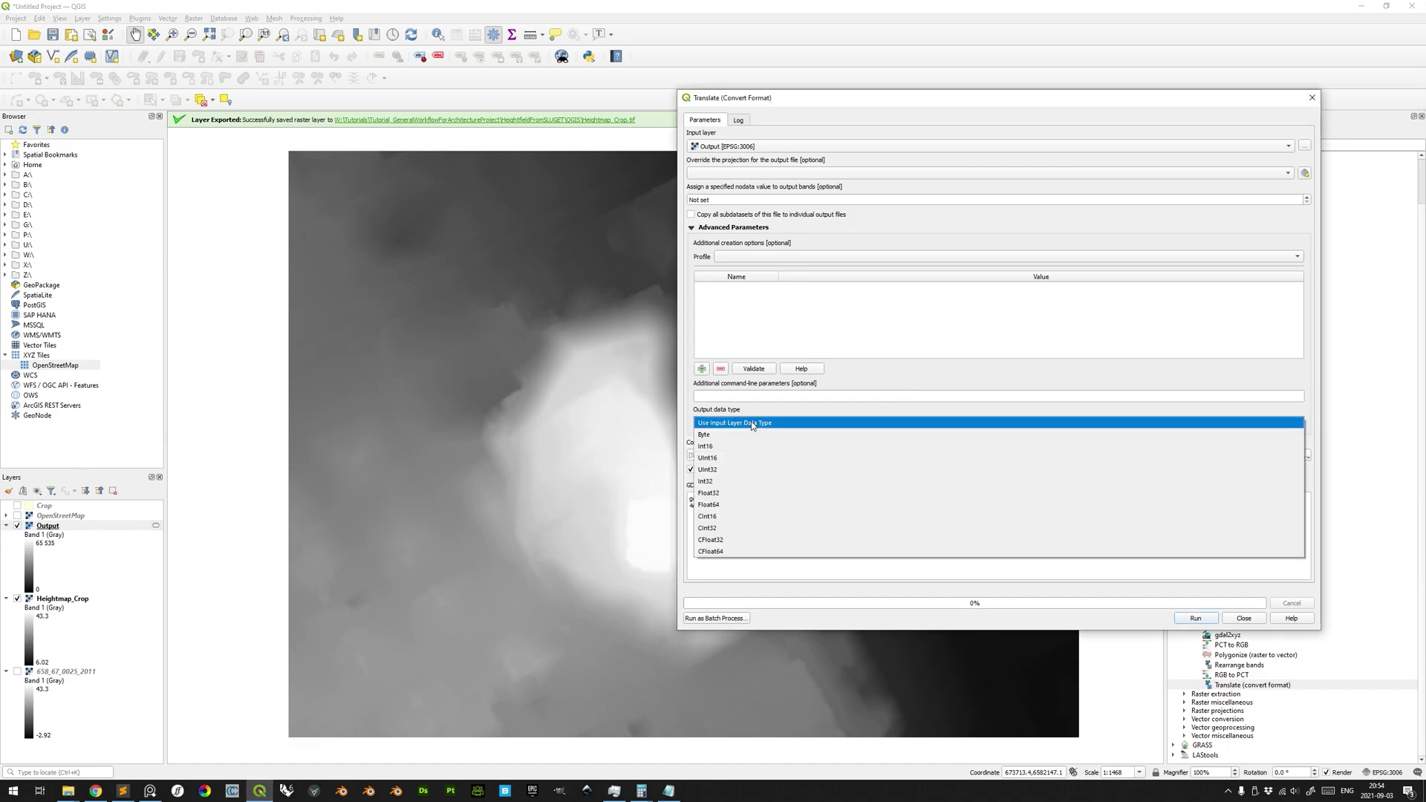
{"action": "left_click", "coordinate": [717, 458]}
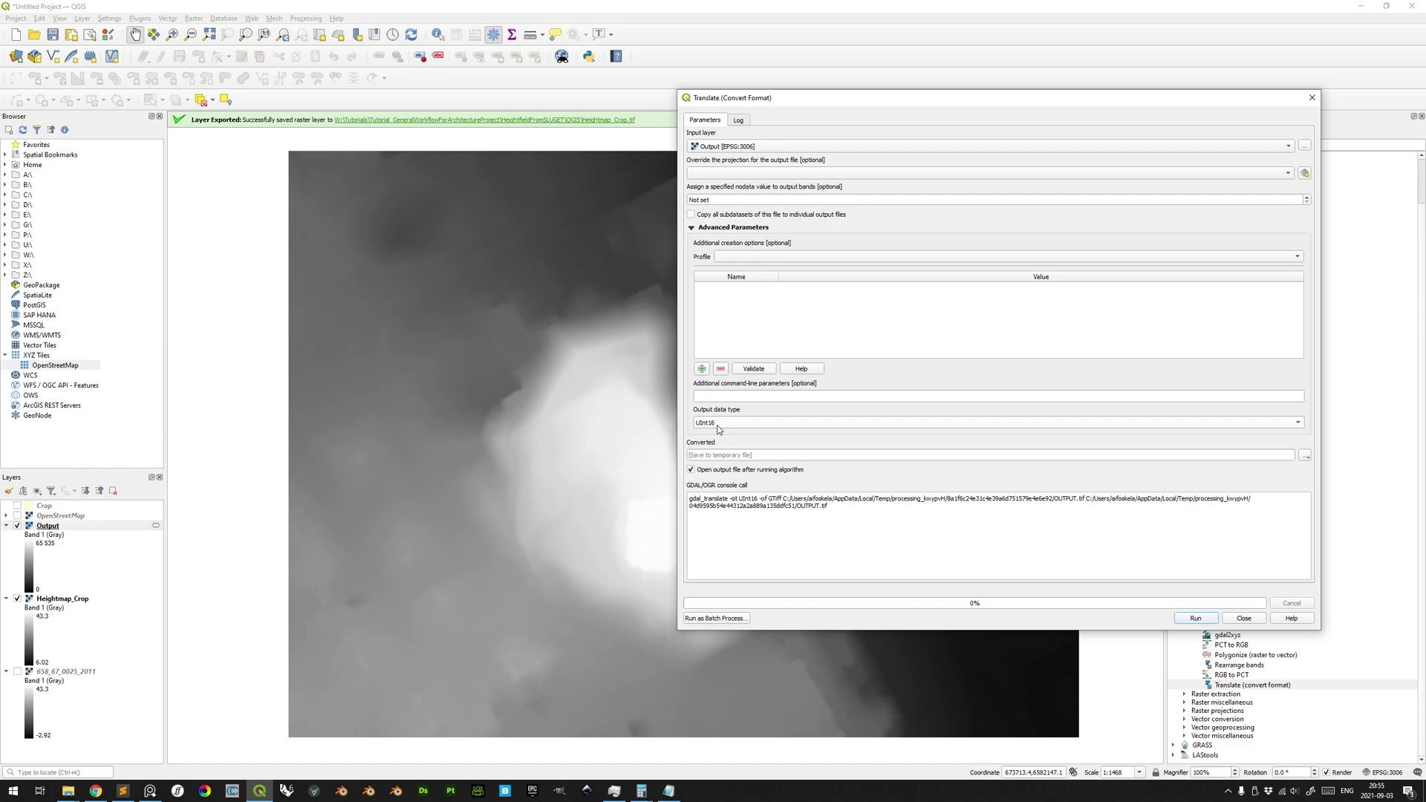
- Save the converted raster as Heightmap_Crop_16Bit in the QGIS folder and run the translation
{"action": "left_click", "coordinate": [1306, 455]}
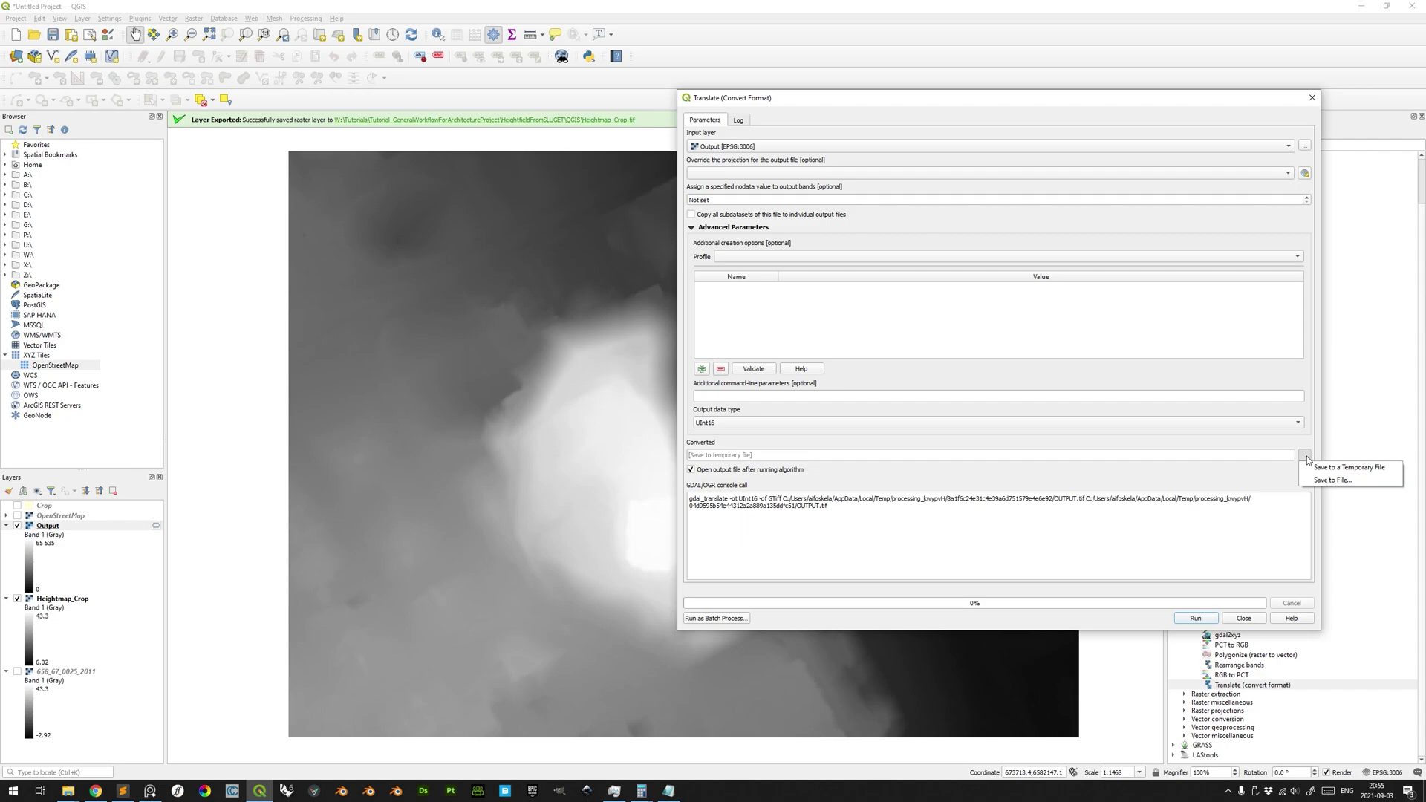
{"action": "left_click", "coordinate": [1329, 479]}
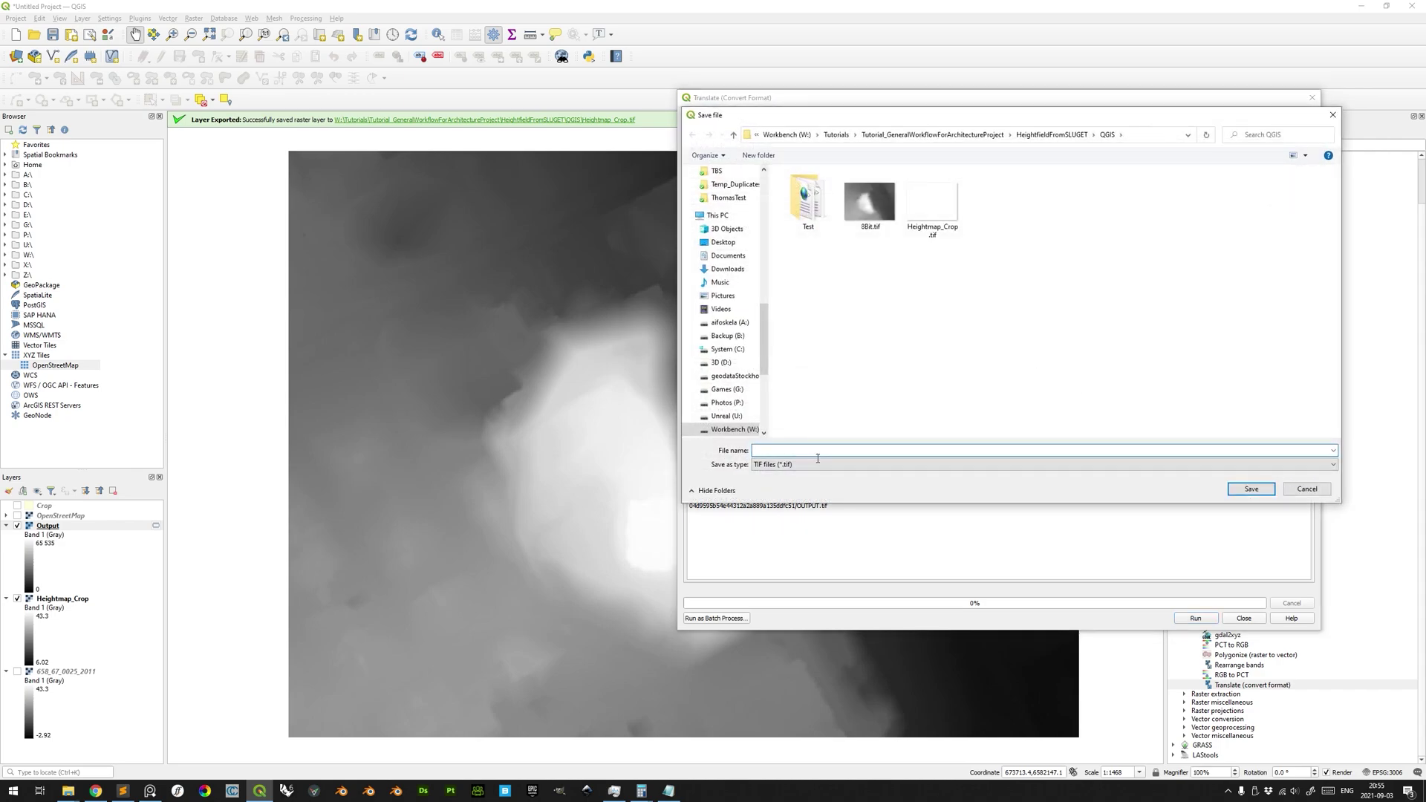
{"action": "type", "text": "Heightmap_Crop_16Bit"}
{"action": "left_click", "coordinate": [1237, 491]}
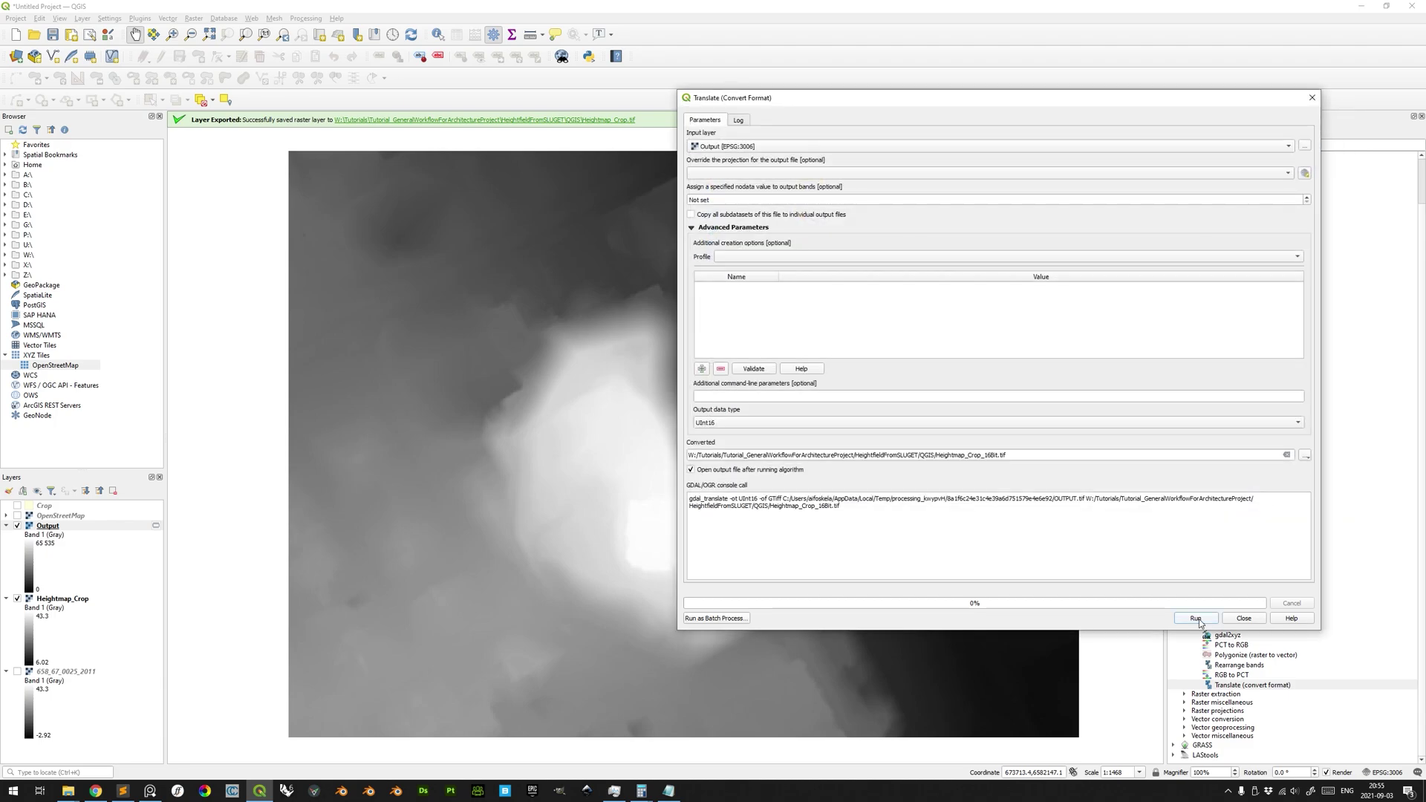
{"action": "left_click", "coordinate": [1196, 619]}
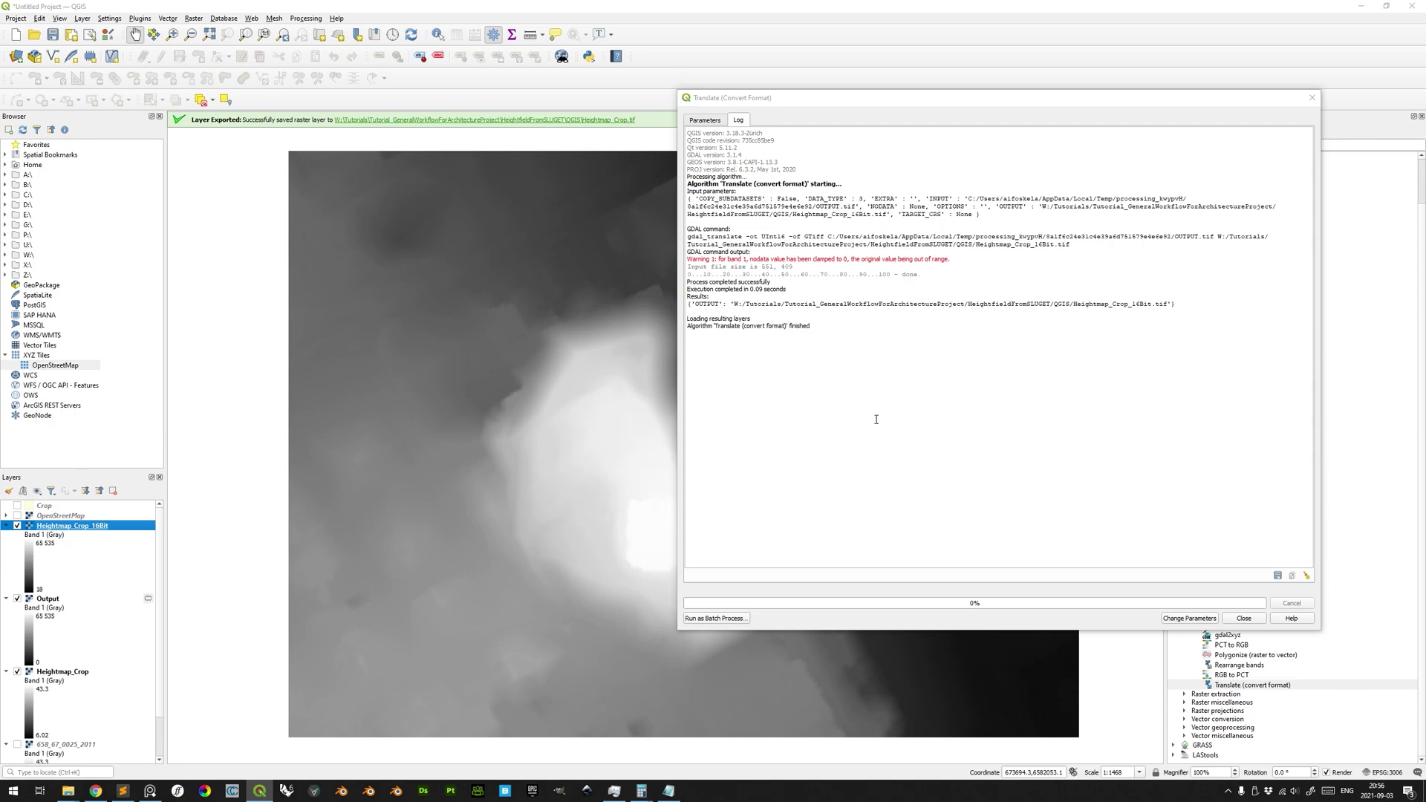
- Switch to Rhino and start the Heightfield command with Heightmap_Crop_16Bit.tif from the QGIS folder as the bitmap
{"action": "key", "text": "alt+Tab"}
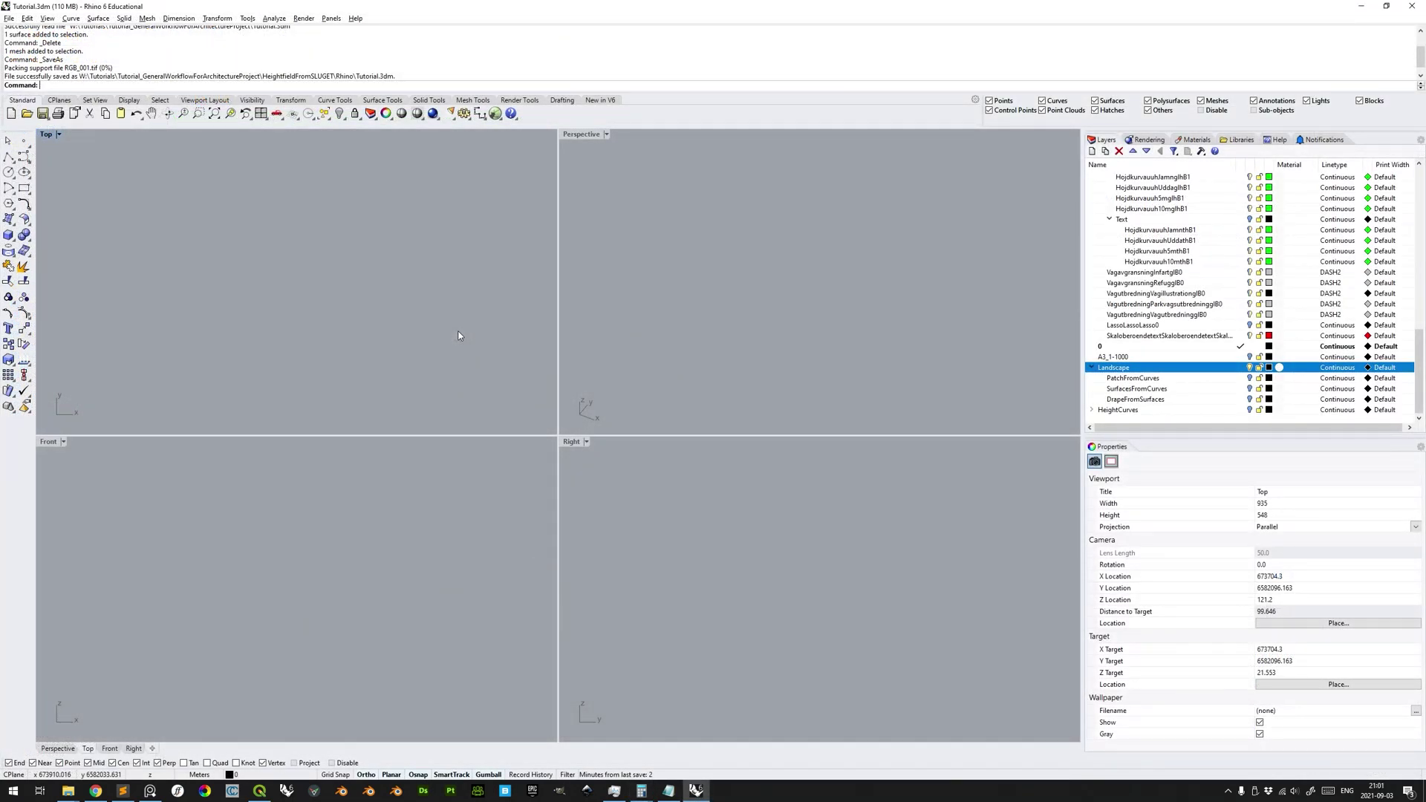
{"action": "type", "text": "Heightfield"}
{"action": "key", "text": "Return"}
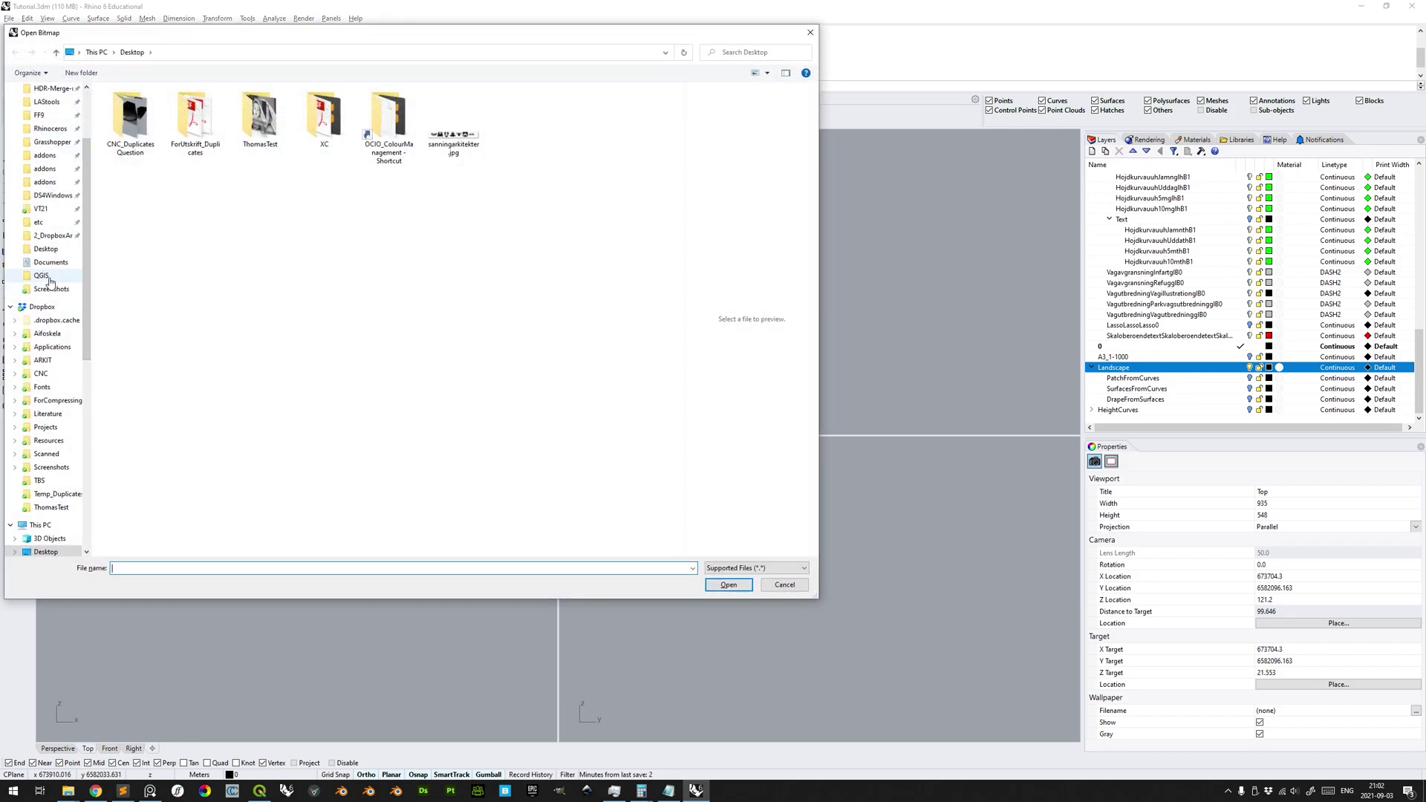
{"action": "left_click", "coordinate": [46, 276]}
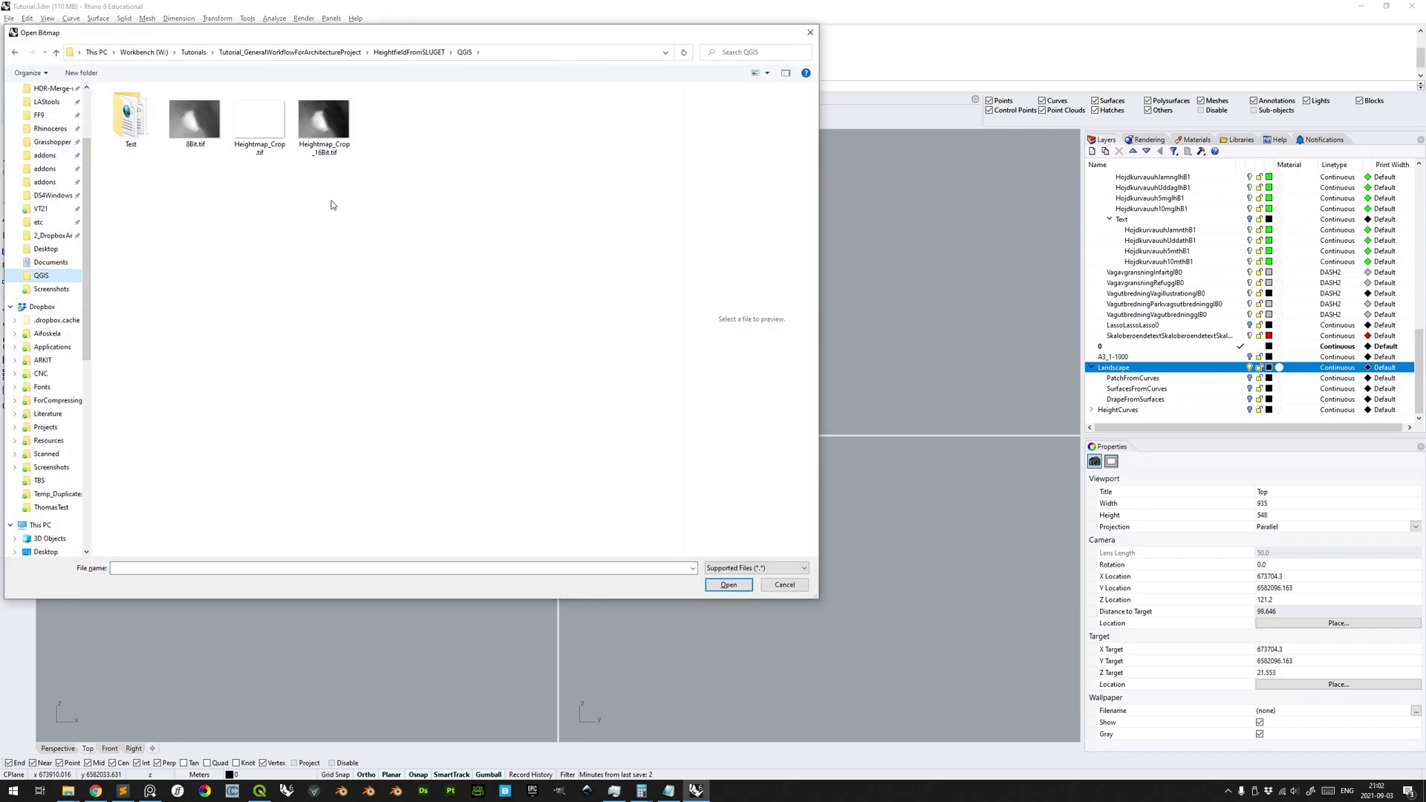
{"action": "left_click", "coordinate": [324, 144]}
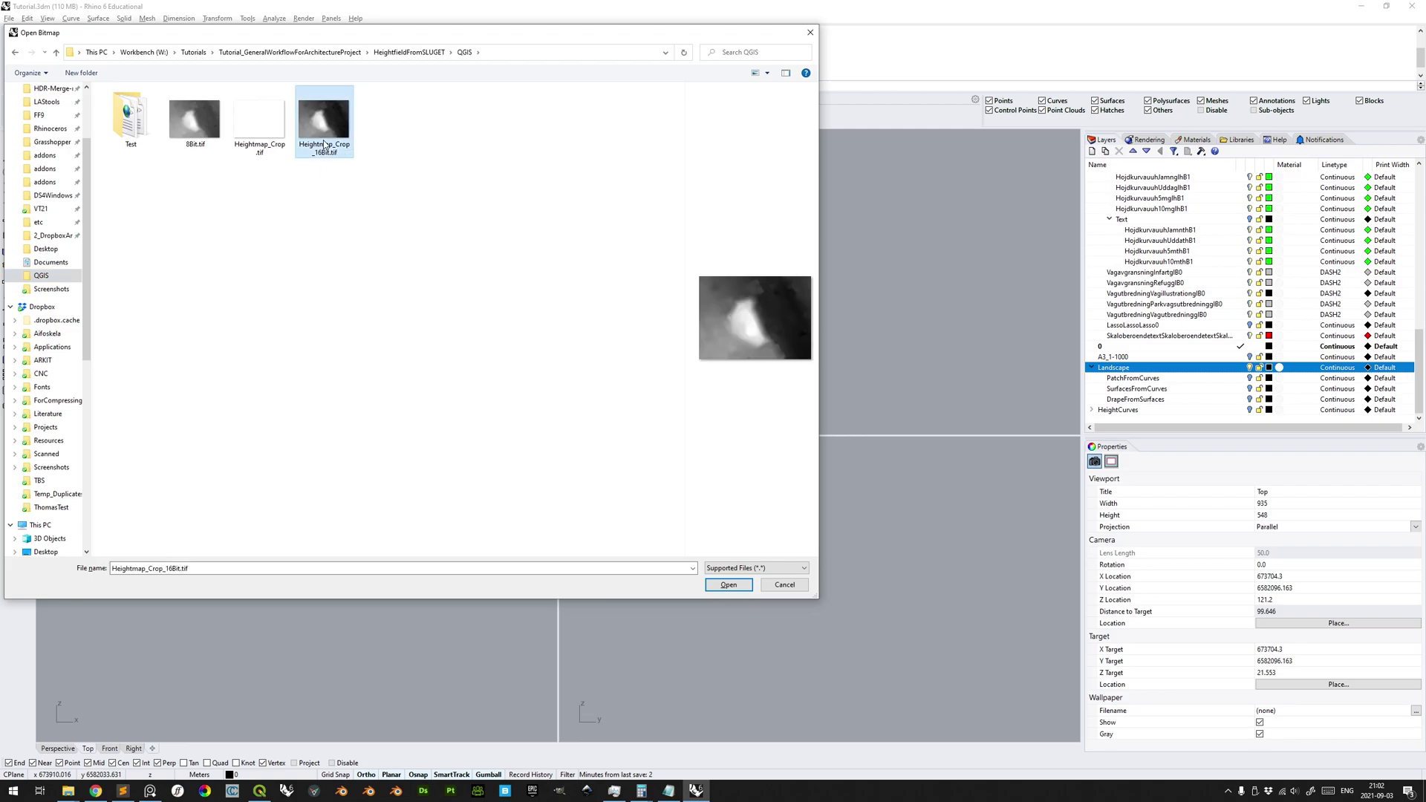
{"action": "left_click", "coordinate": [728, 585]}
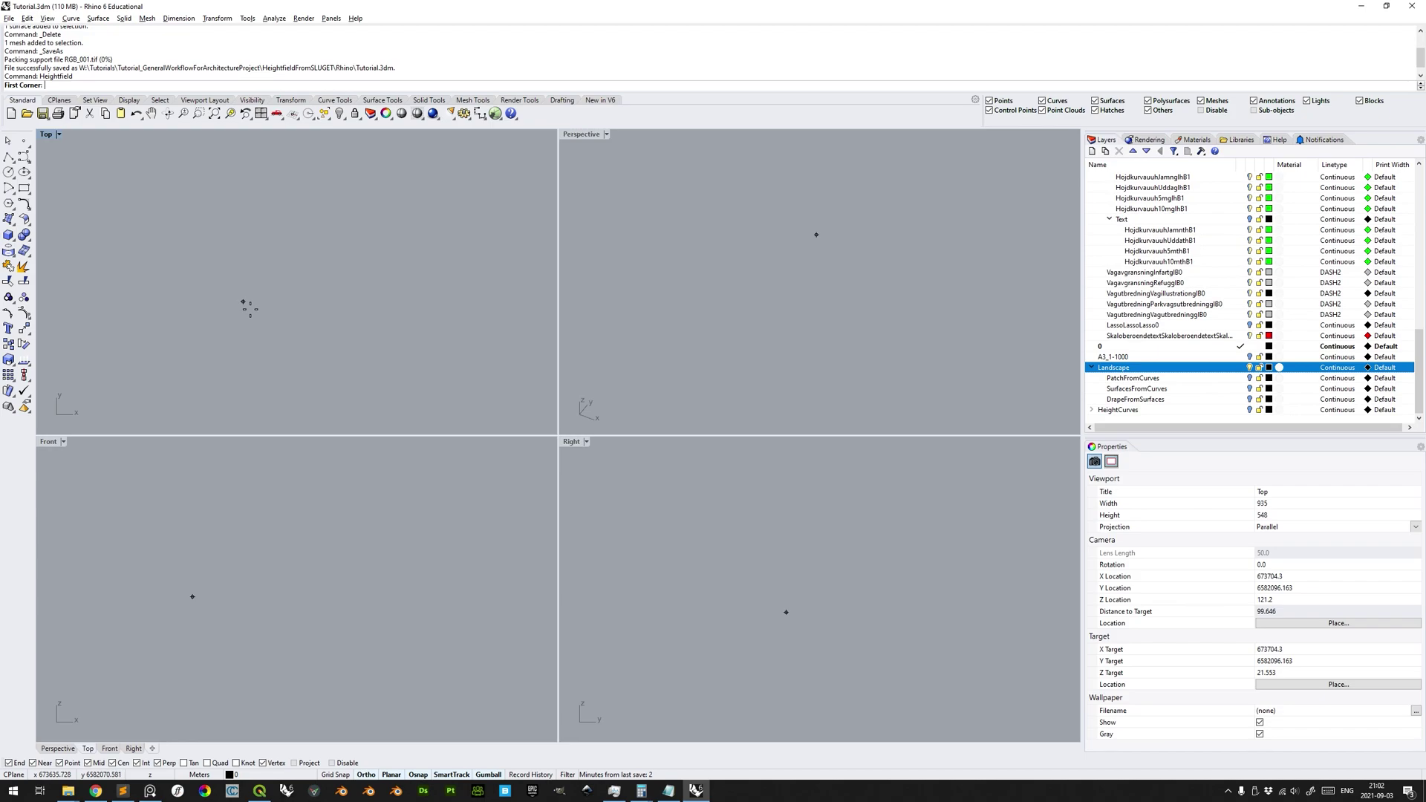
- Copy the first coordinate pair 673461,6581925 from the Notepad notes and enter it as the heightfield's first corner
{"action": "key", "text": "alt+Tab"}
{"action": "key", "text": "Tab"}
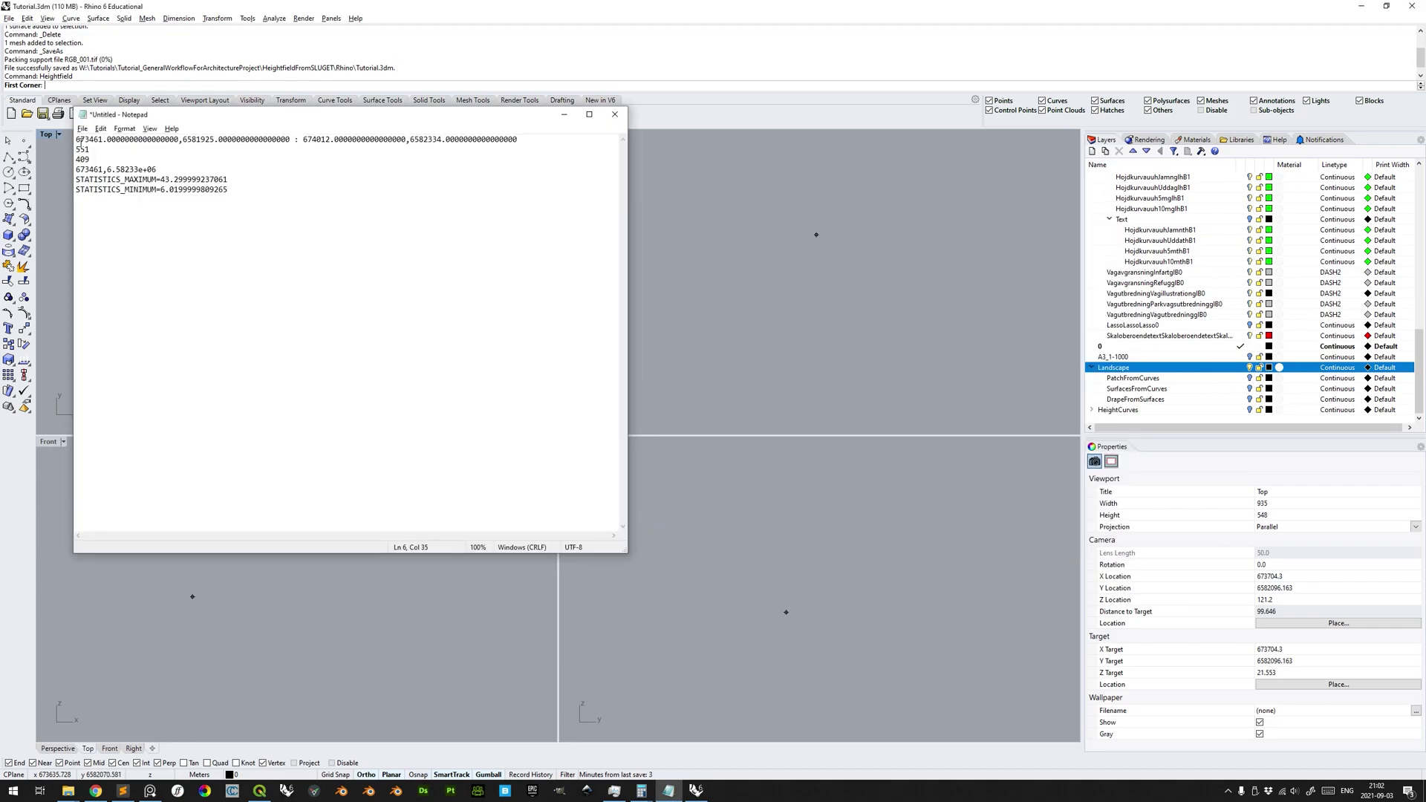
{"action": "left_click_drag", "start_coordinate": [77, 140], "coordinate": [293, 141]}
{"action": "key", "text": "ctrl+c"}
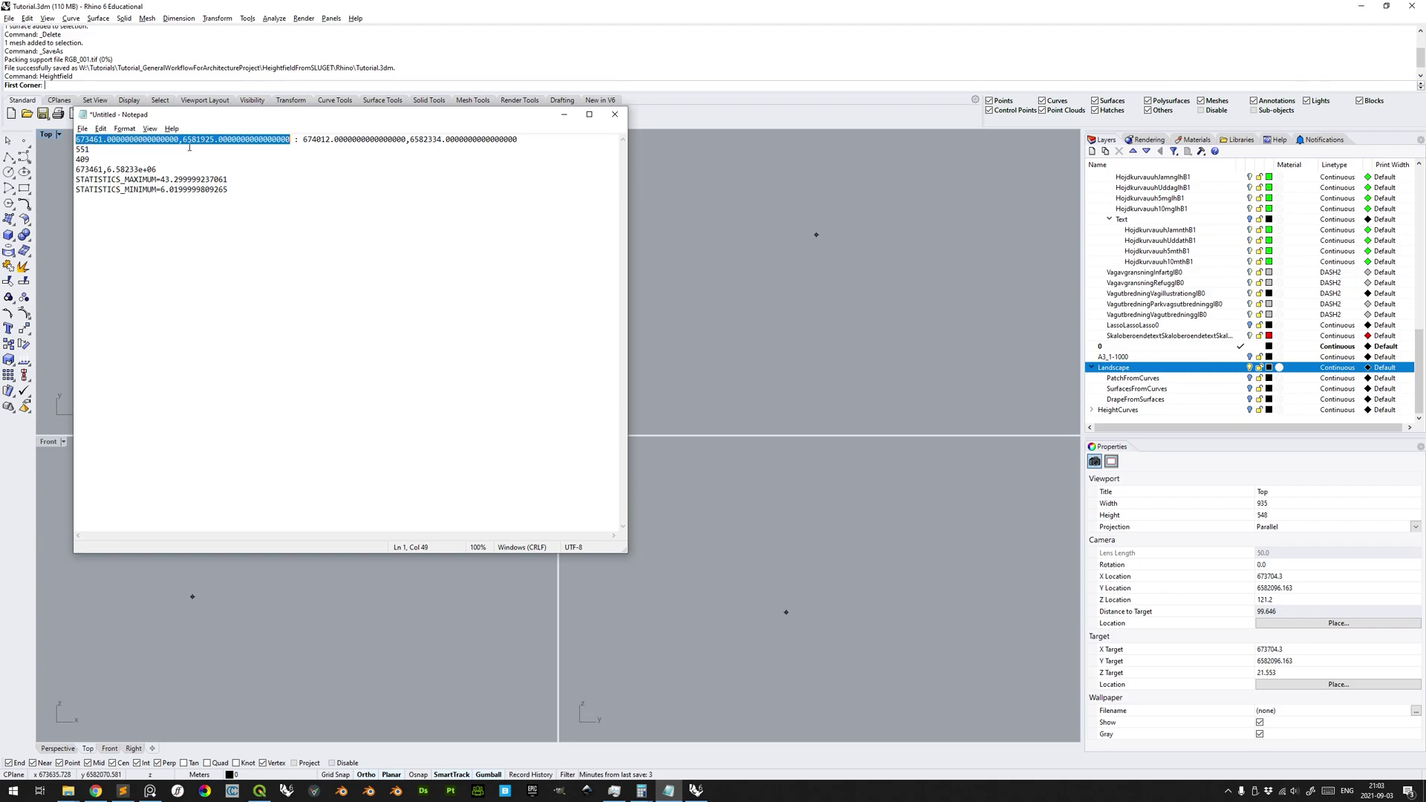
{"action": "left_click", "coordinate": [215, 5]}
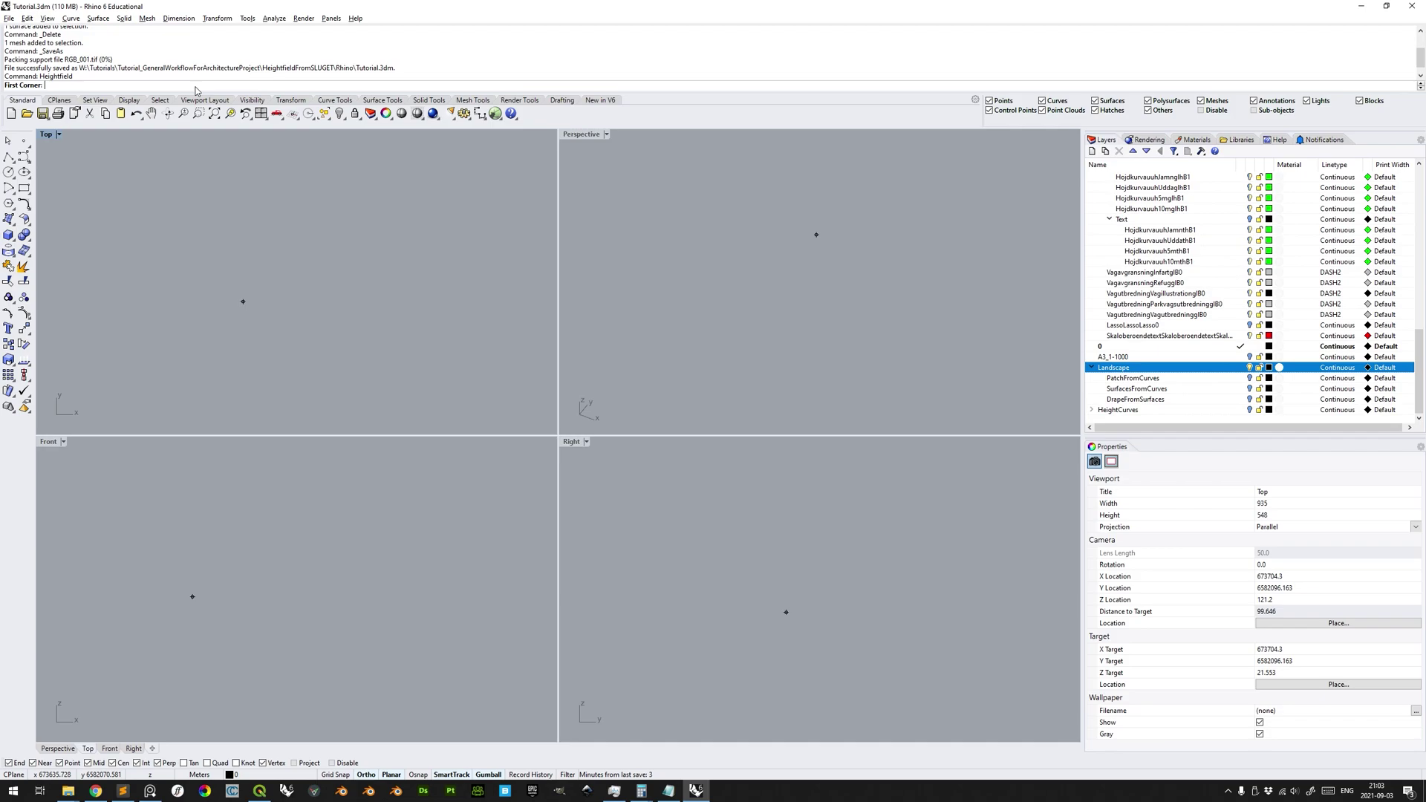
{"action": "key", "text": "ctrl+v"}
{"action": "key", "text": "Return"}
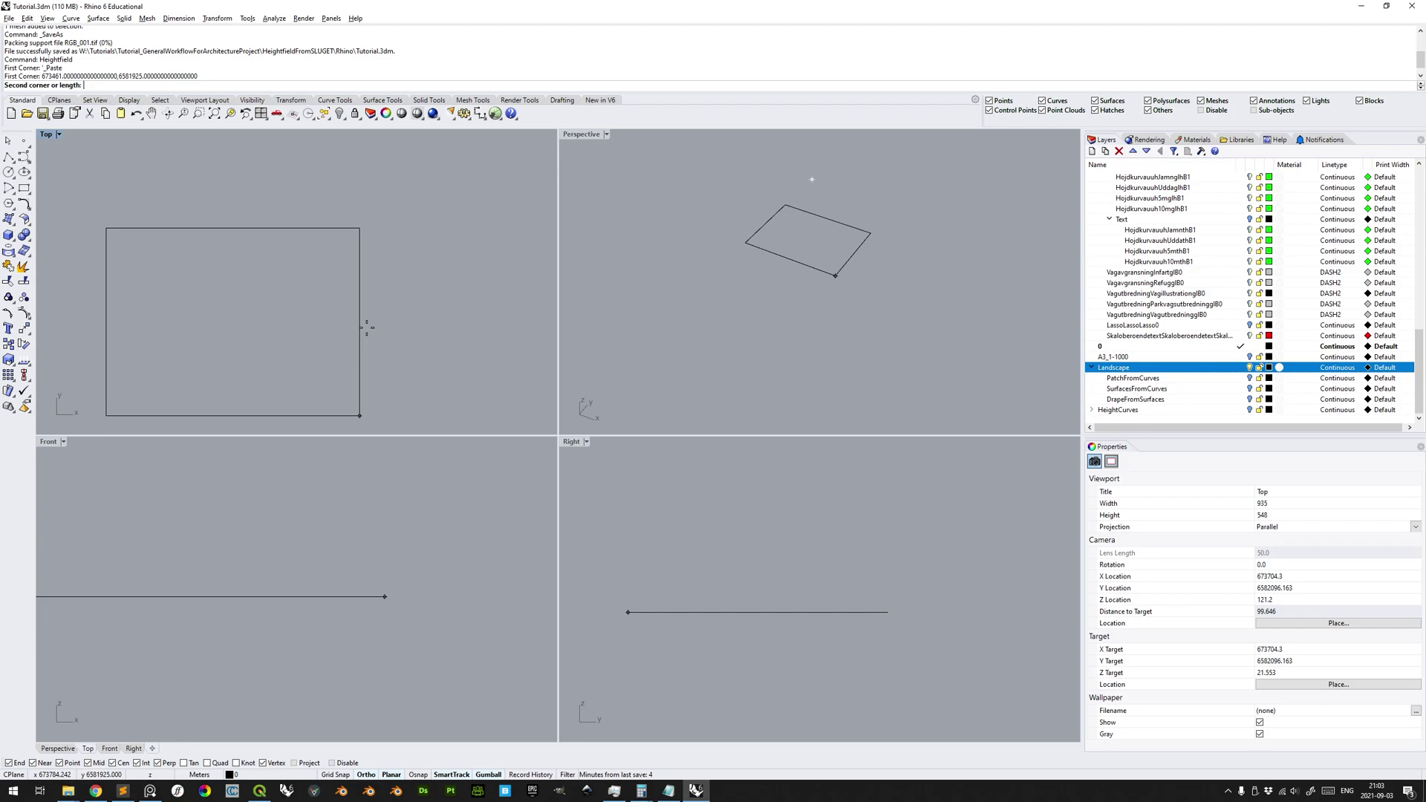
- Look up the extent's width in the Notepad notes and set the heightfield's length to 551
{"action": "key", "text": "alt+Tab"}
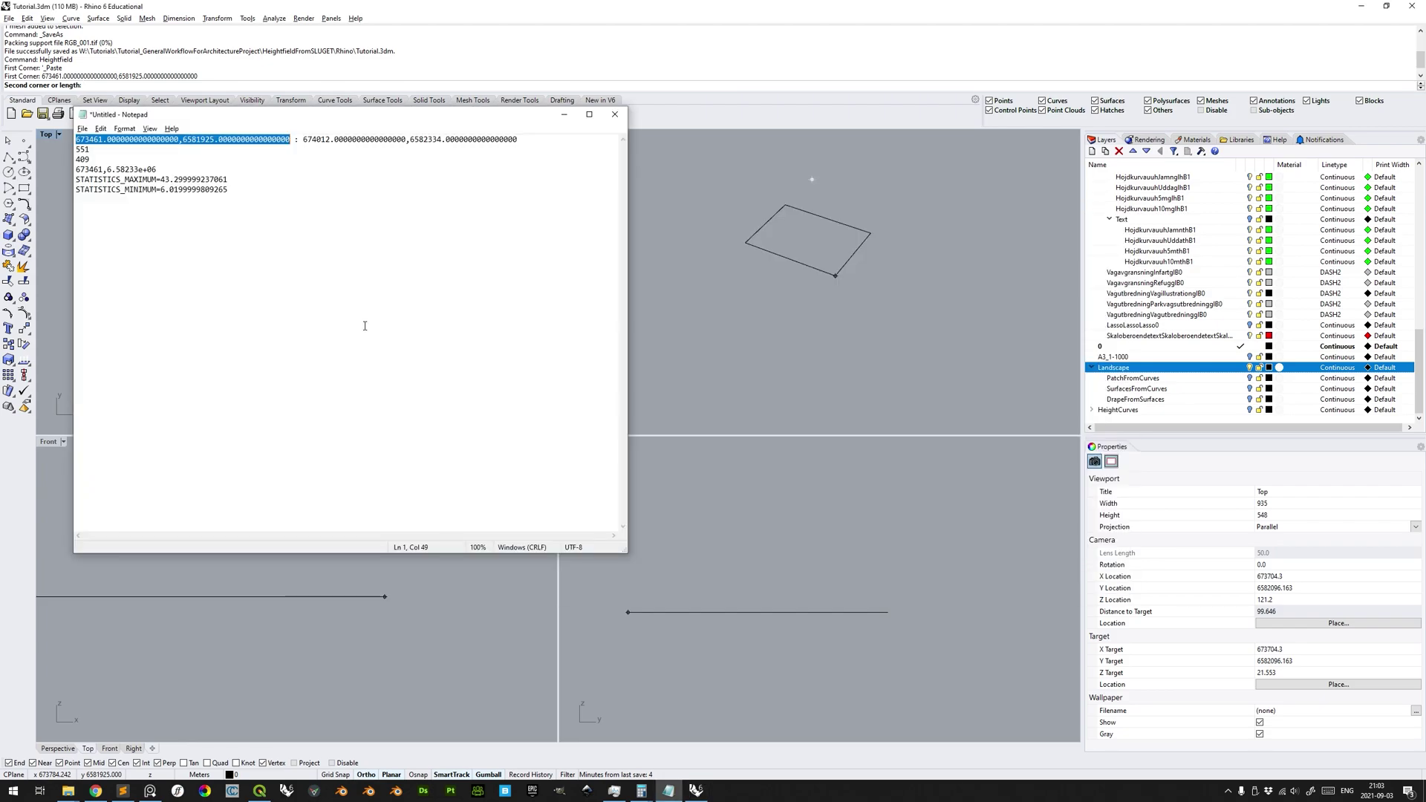
{"action": "left_click_drag", "start_coordinate": [92, 150], "coordinate": [76, 149]}
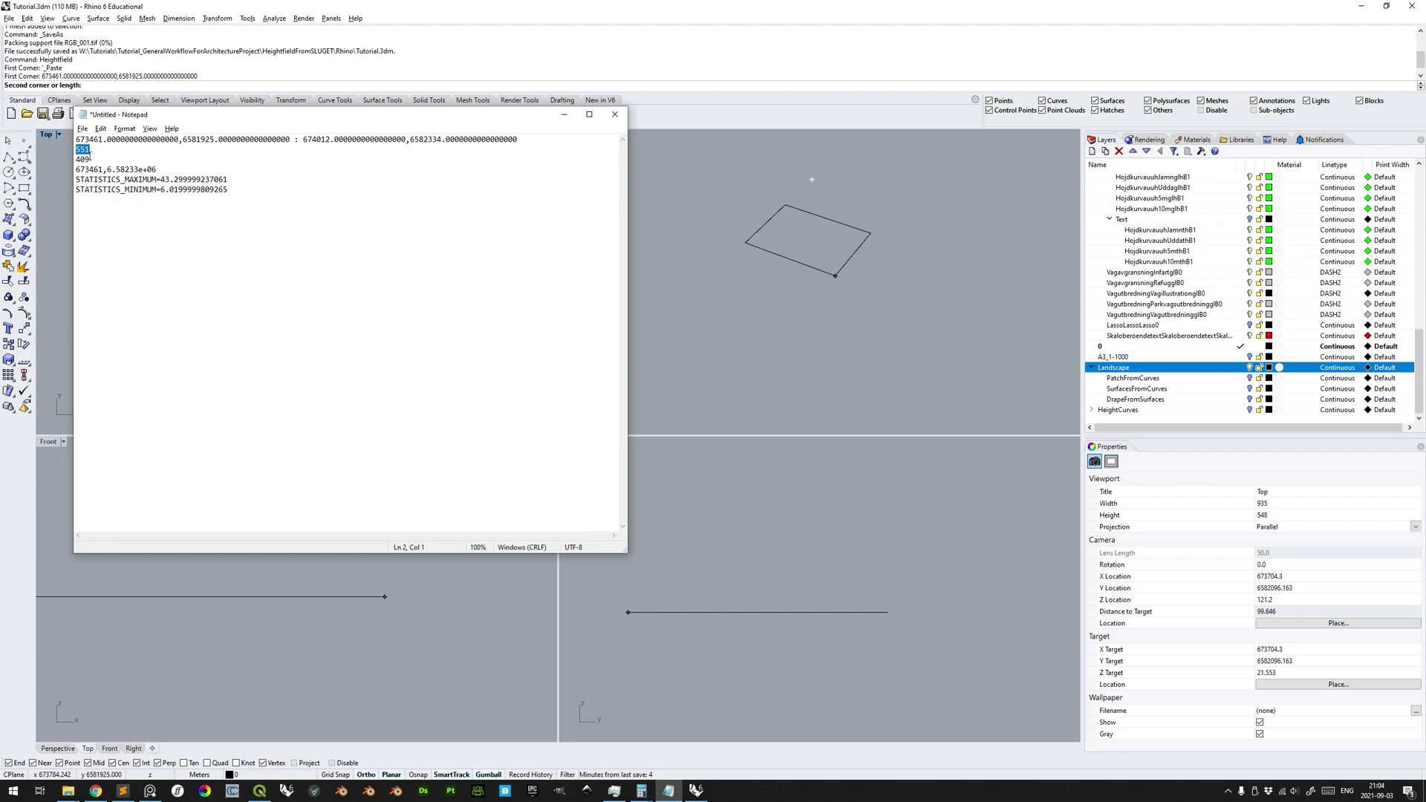
{"action": "key", "text": "alt+Tab"}
{"action": "type", "text": "551"}
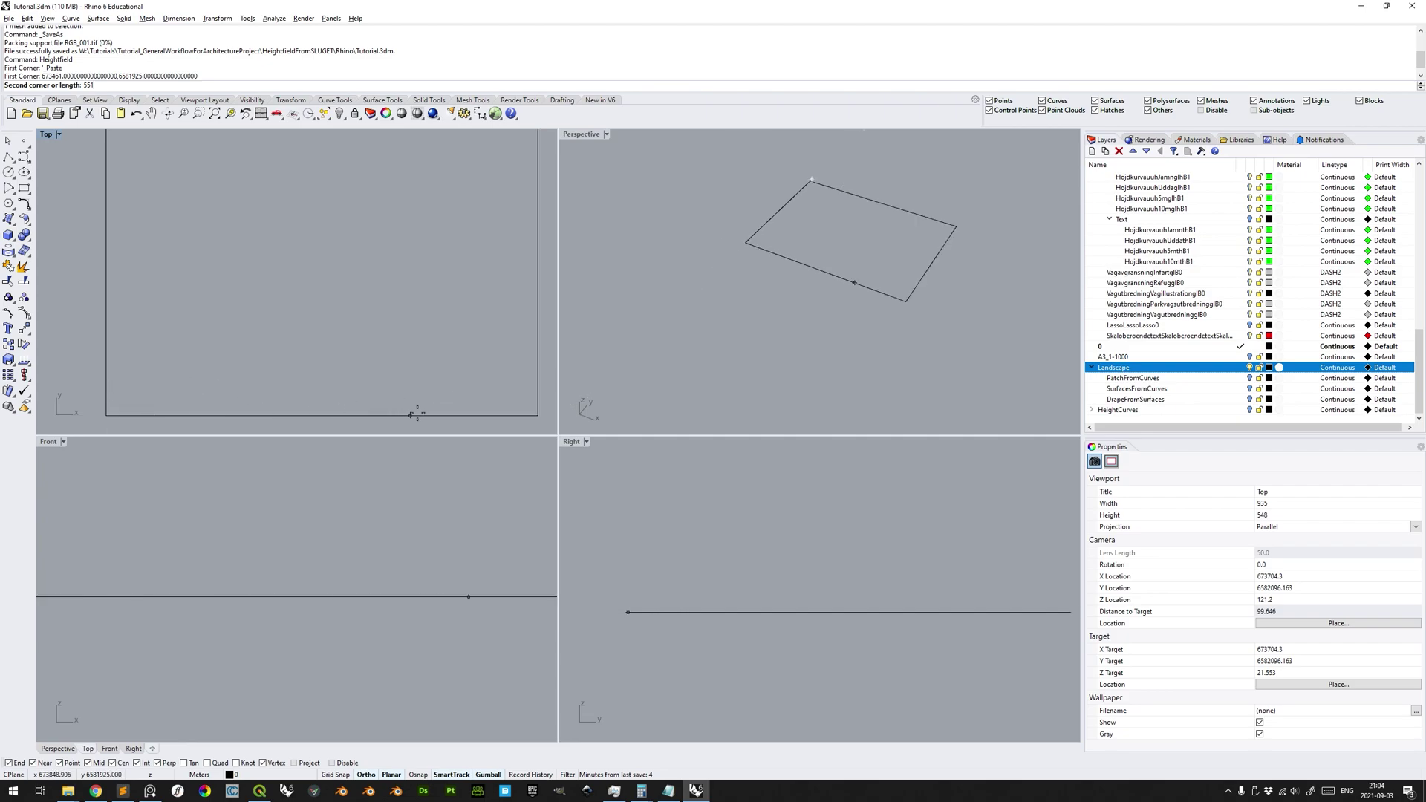
{"action": "key", "text": "Return"}
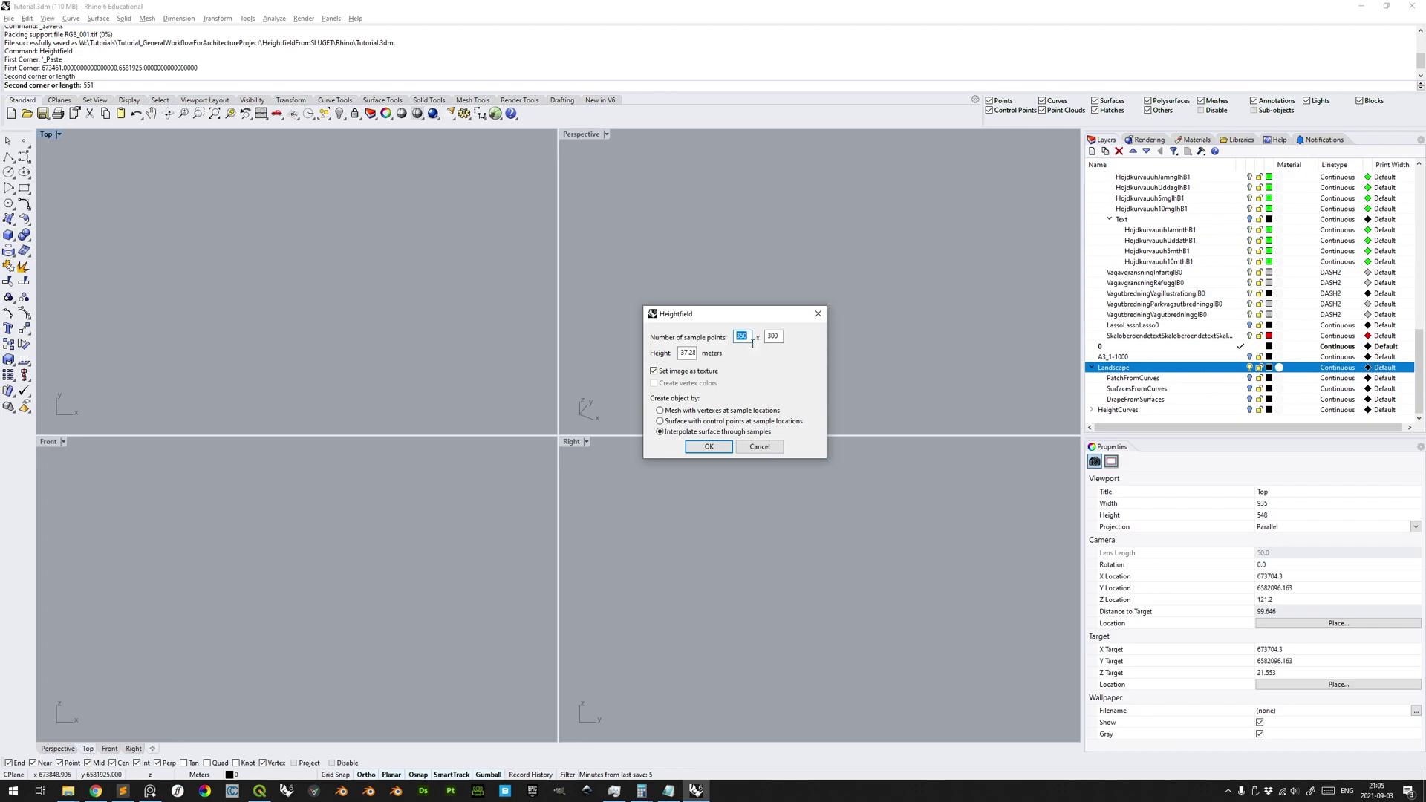
- Check the raster dimensions in the Notepad notes and set the heightfield's sample points to 551 x 409
{"action": "key", "text": "alt+Tab"}
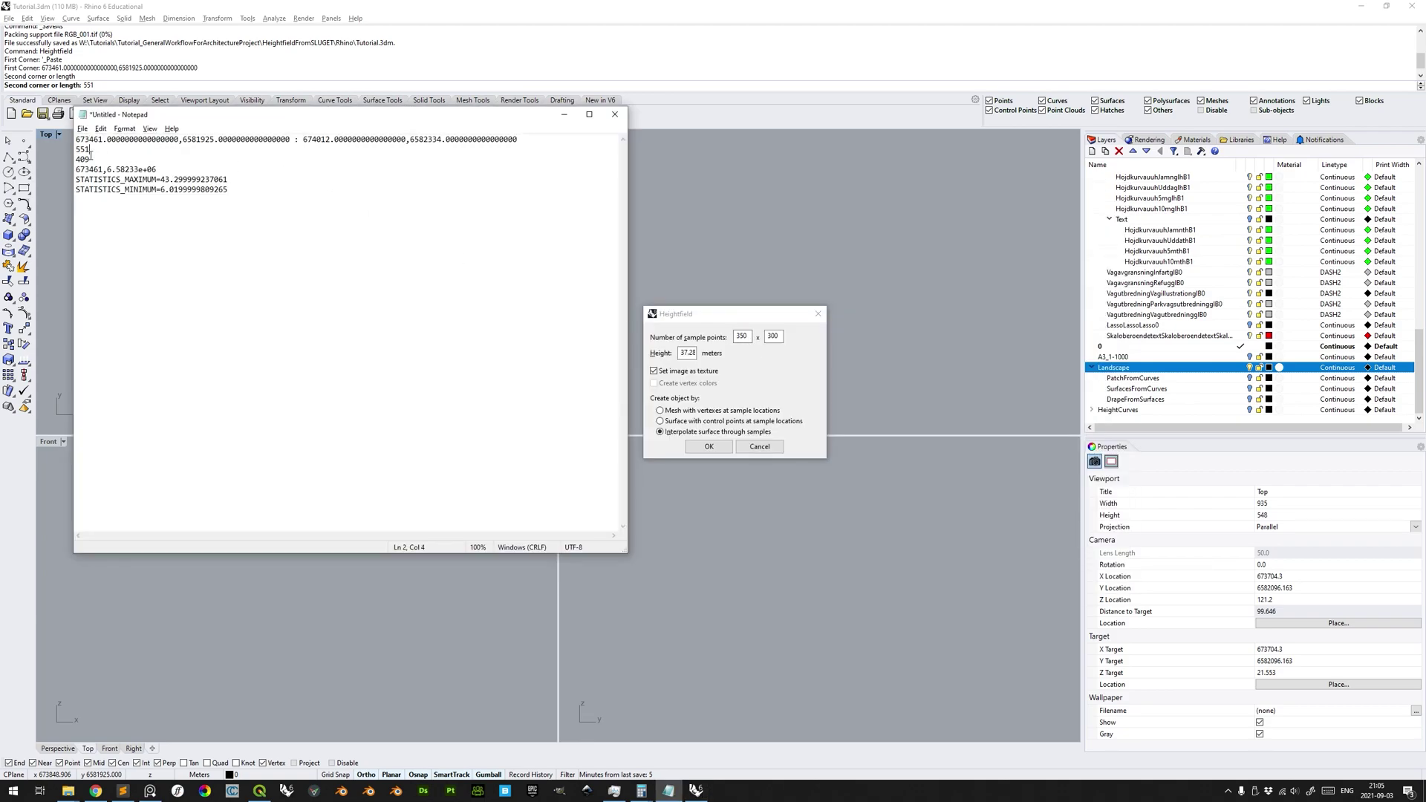
{"action": "key", "text": "alt+Tab"}
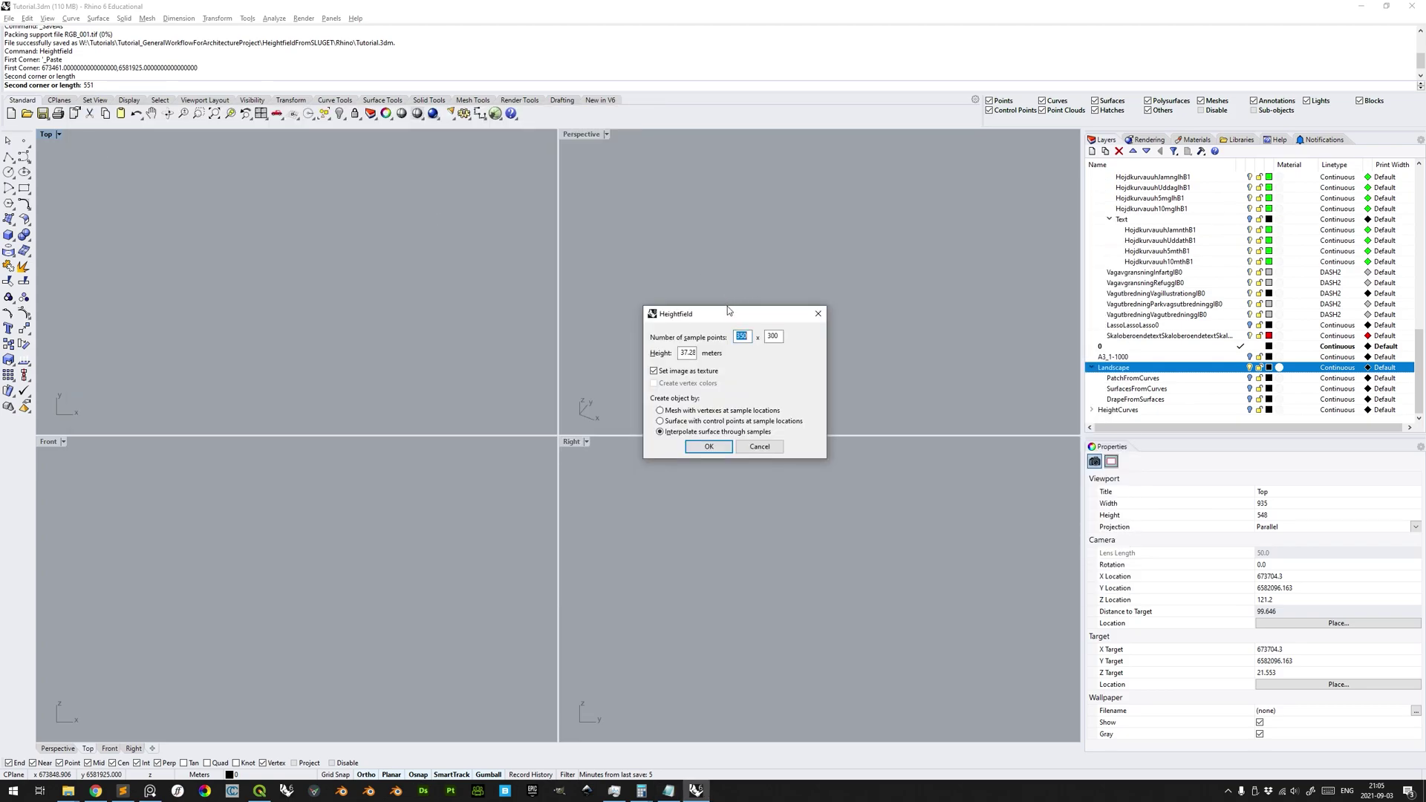
{"action": "type", "text": "551"}
{"action": "double_click", "coordinate": [781, 336]}
{"action": "type", "text": "409"}
- Copy the noted maximum height 43.299999237061 from Notepad into Calculator as the start of a subtraction
{"action": "double_click", "coordinate": [690, 354]}
{"action": "left_click", "coordinate": [692, 354]}
{"action": "left_click", "coordinate": [695, 355]}
{"action": "key", "text": "alt+Tab"}
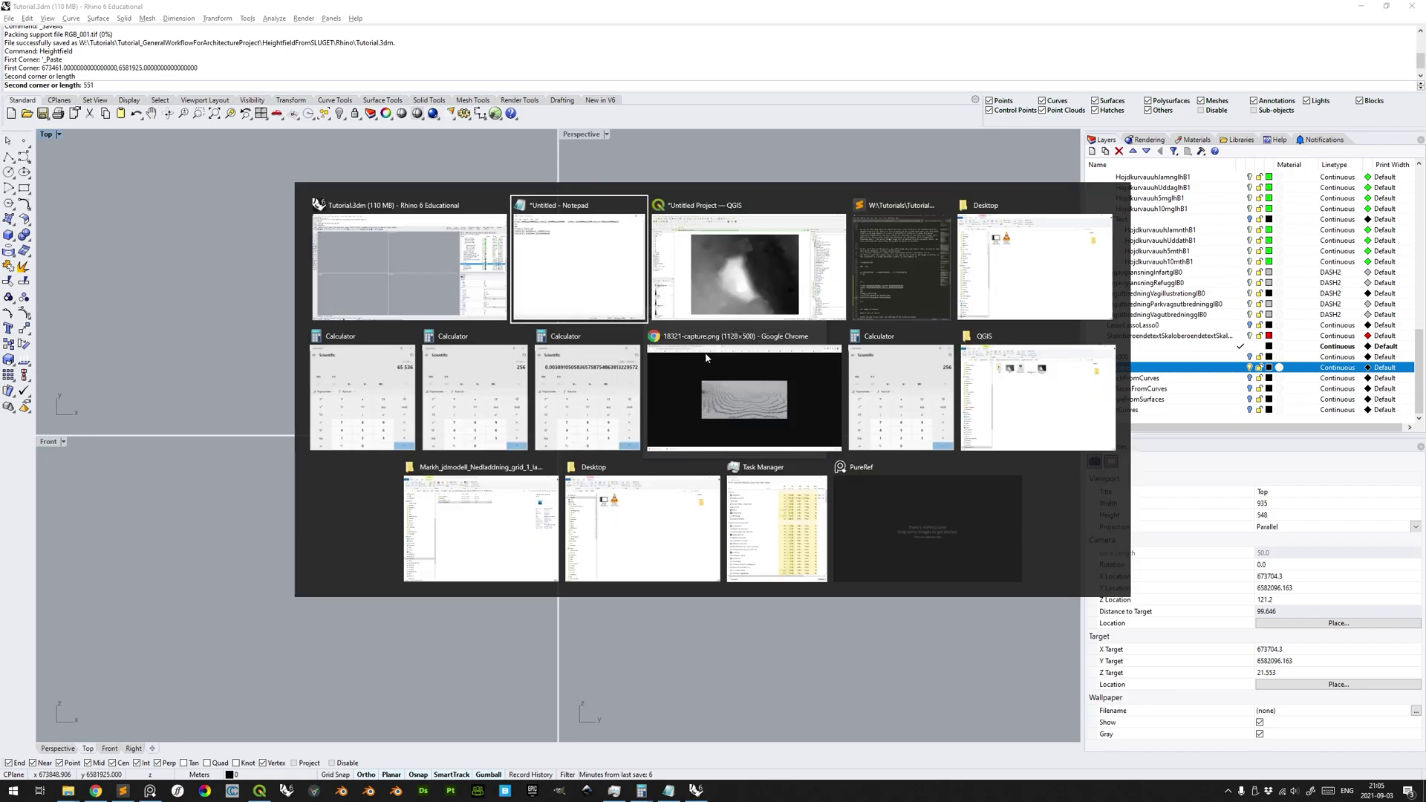
{"action": "left_click_drag", "start_coordinate": [225, 182], "coordinate": [161, 191]}
{"action": "left_click", "coordinate": [255, 197]}
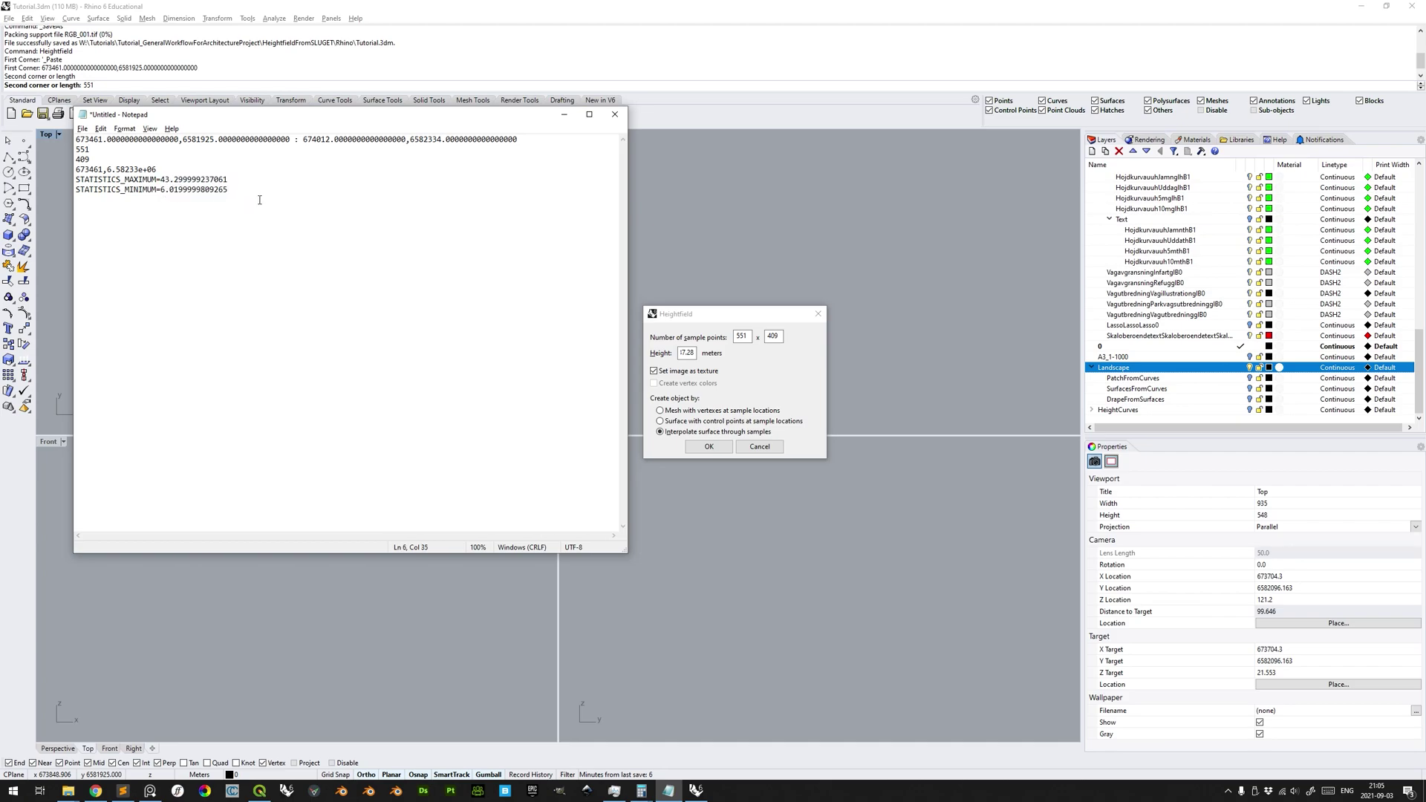
{"action": "key", "text": "alt+Tab"}
{"action": "left_click_drag", "start_coordinate": [228, 182], "coordinate": [165, 184]}
{"action": "key", "text": "ctrl+c"}
{"action": "key", "text": "alt+Tab"}
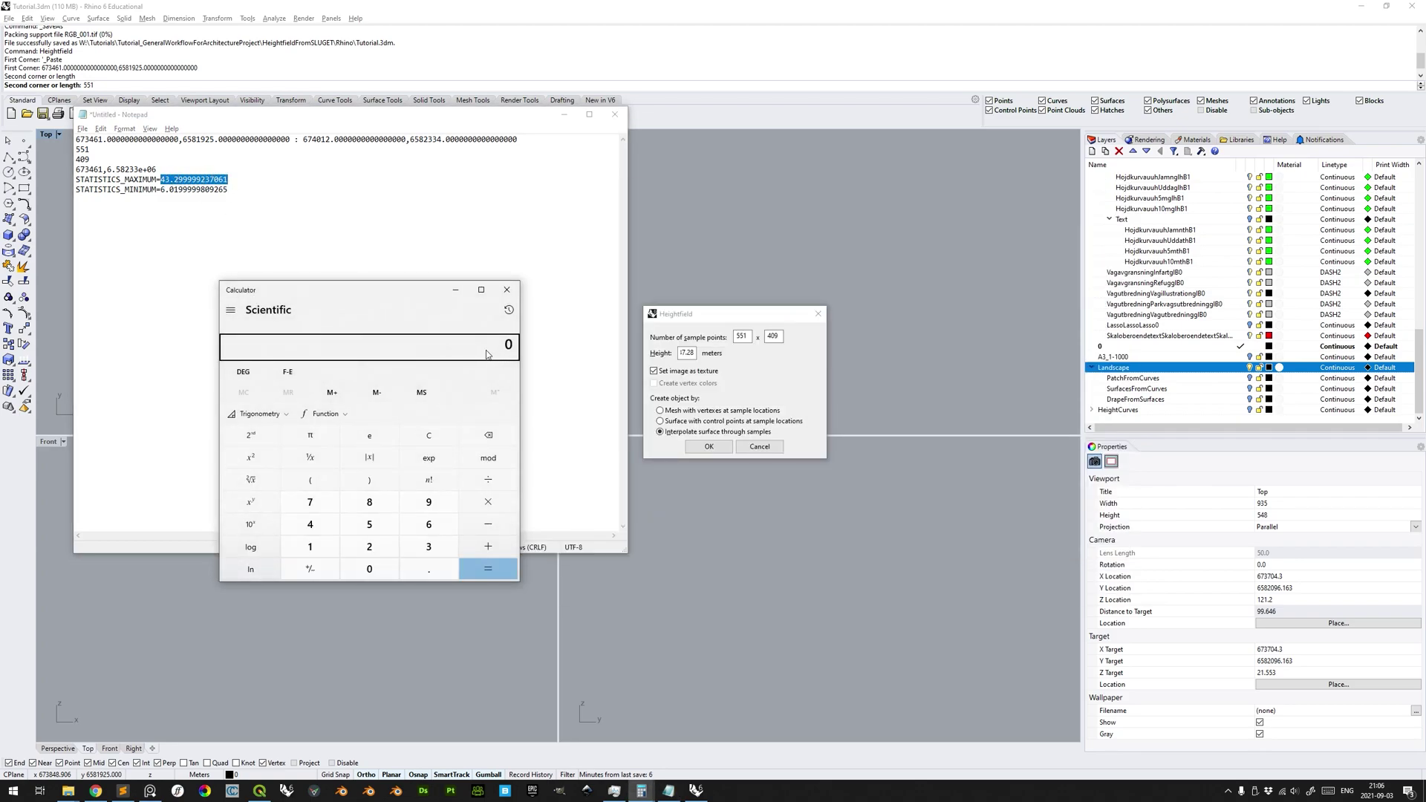
{"action": "key", "text": "ctrl+v"}
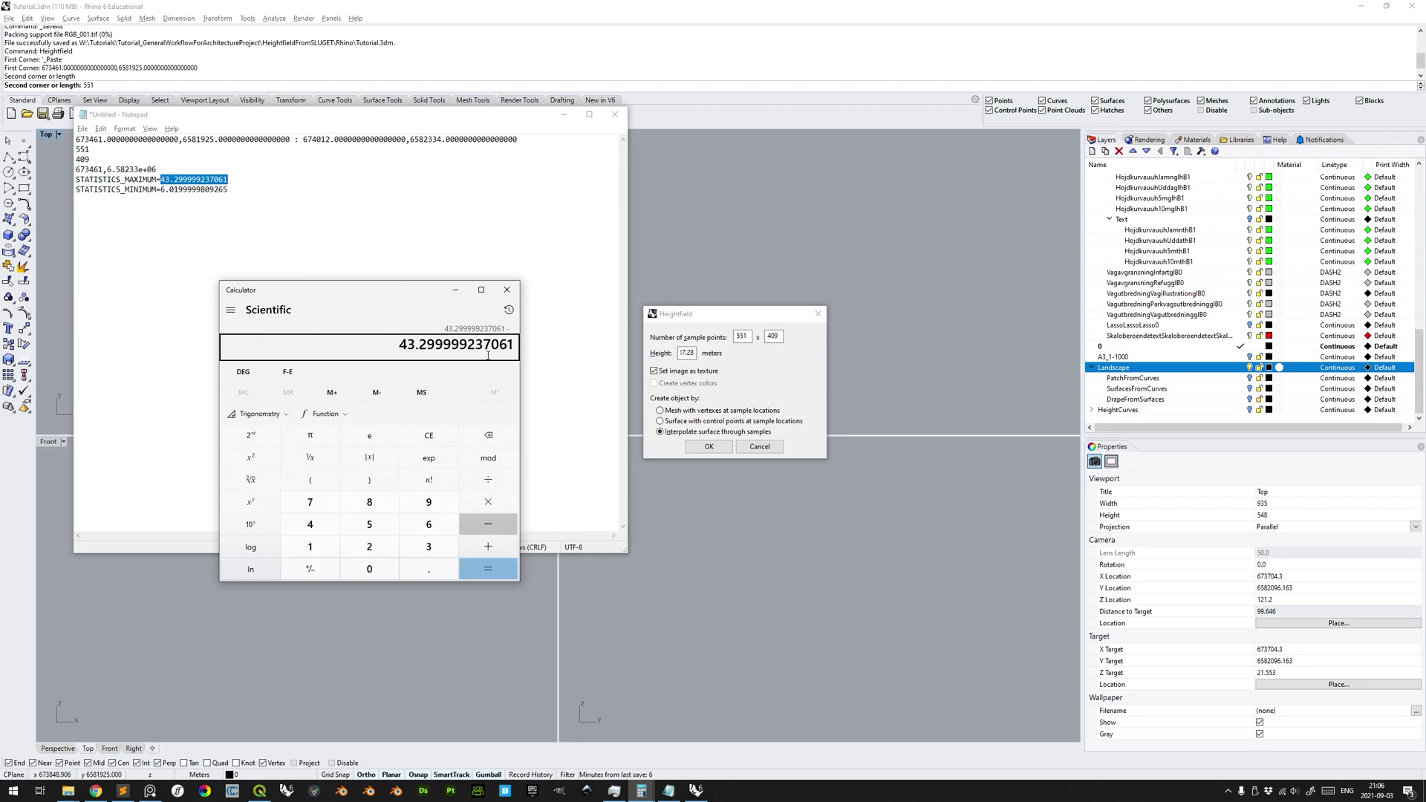
- Subtract the noted minimum height 6.0199999809265 in Calculator to work out the terrain's height range
{"action": "left_click_drag", "start_coordinate": [228, 190], "coordinate": [161, 191]}
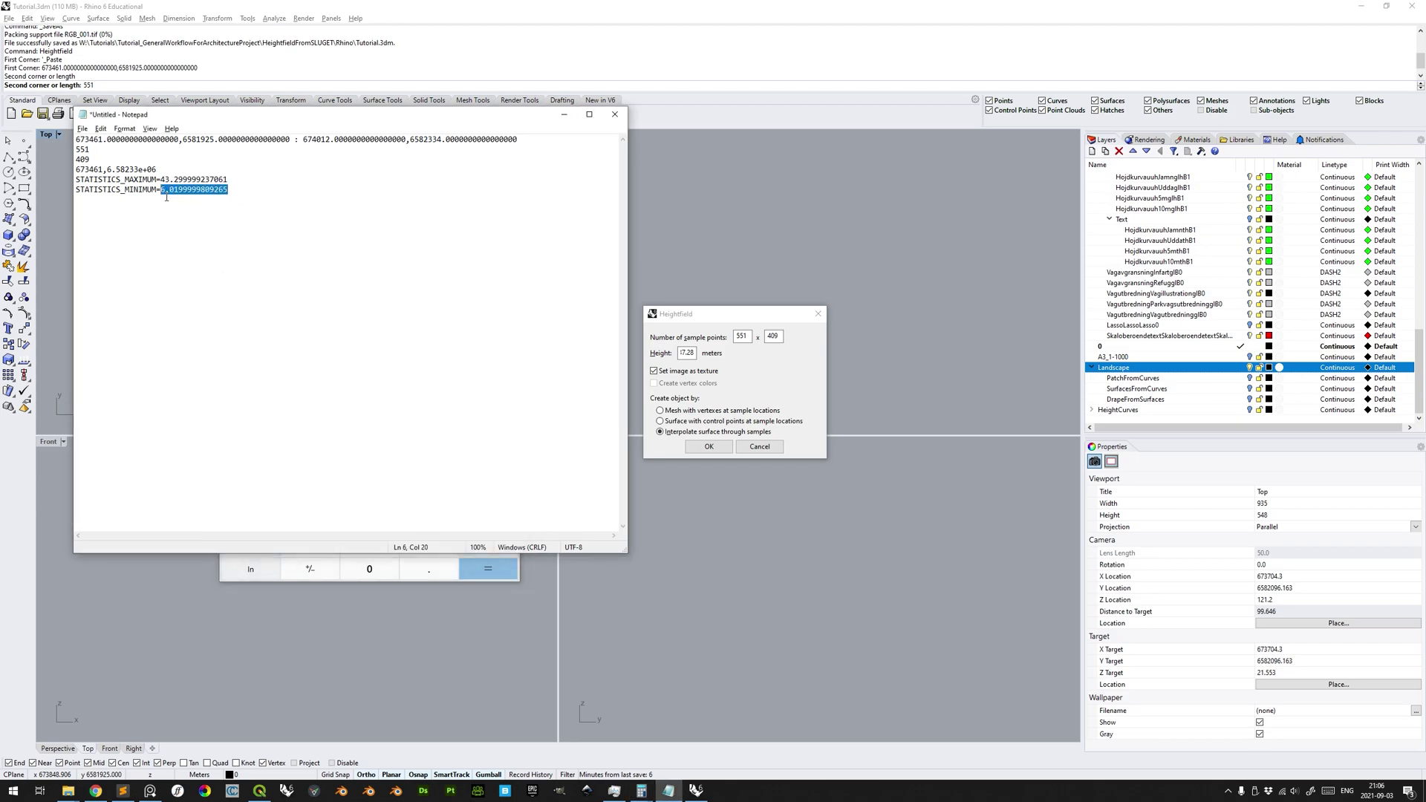
{"action": "key", "text": "alt+Tab"}
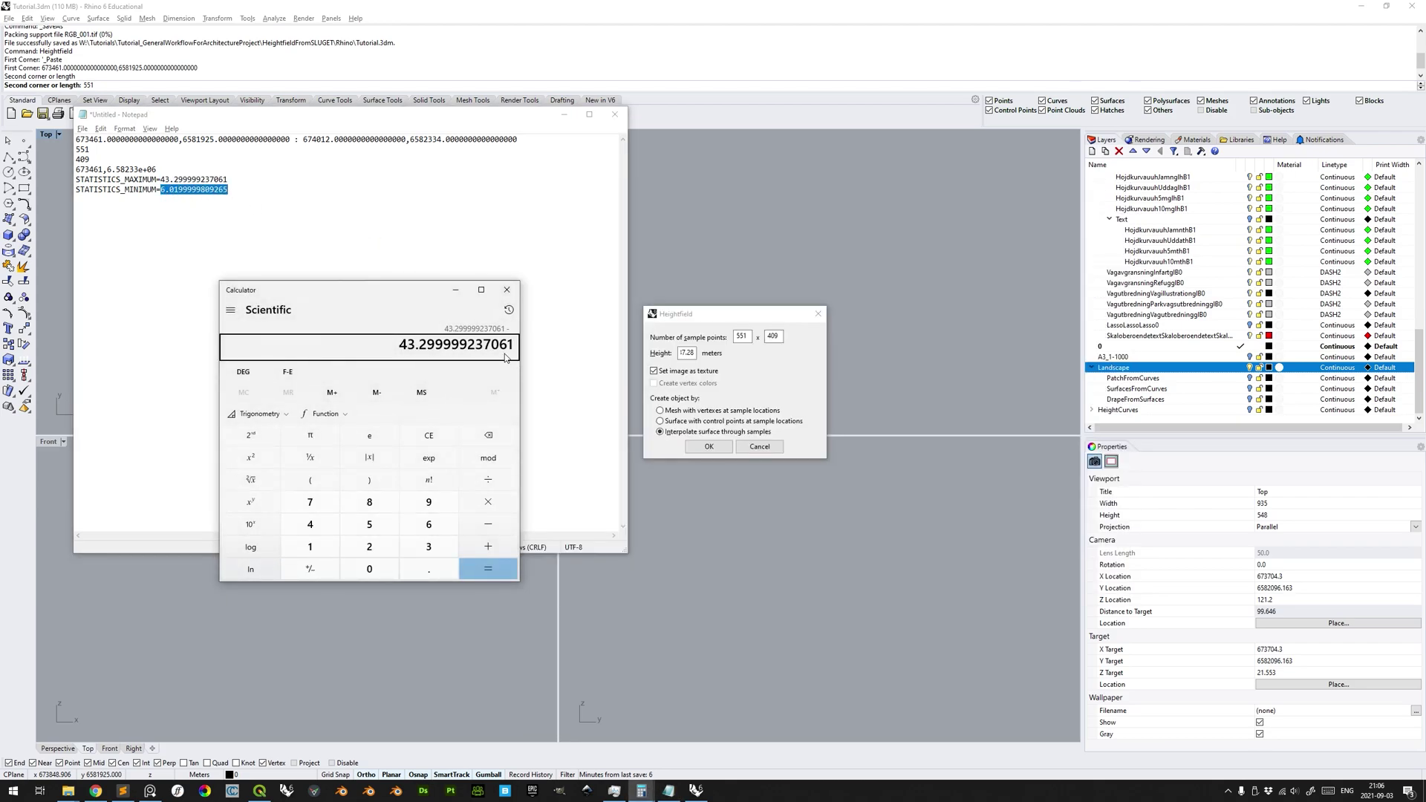
{"action": "key", "text": "ctrl+v"}
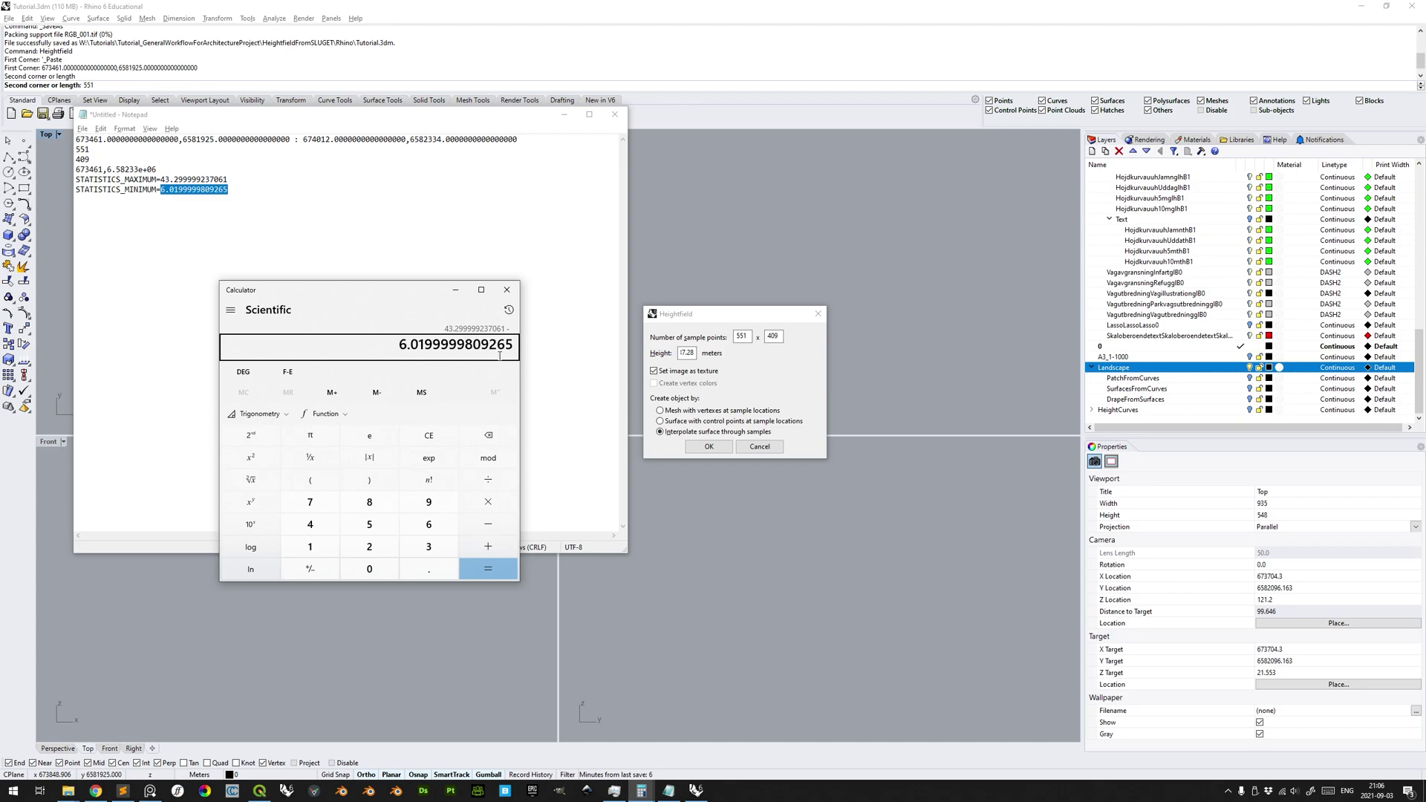
{"action": "key", "text": "Return"}
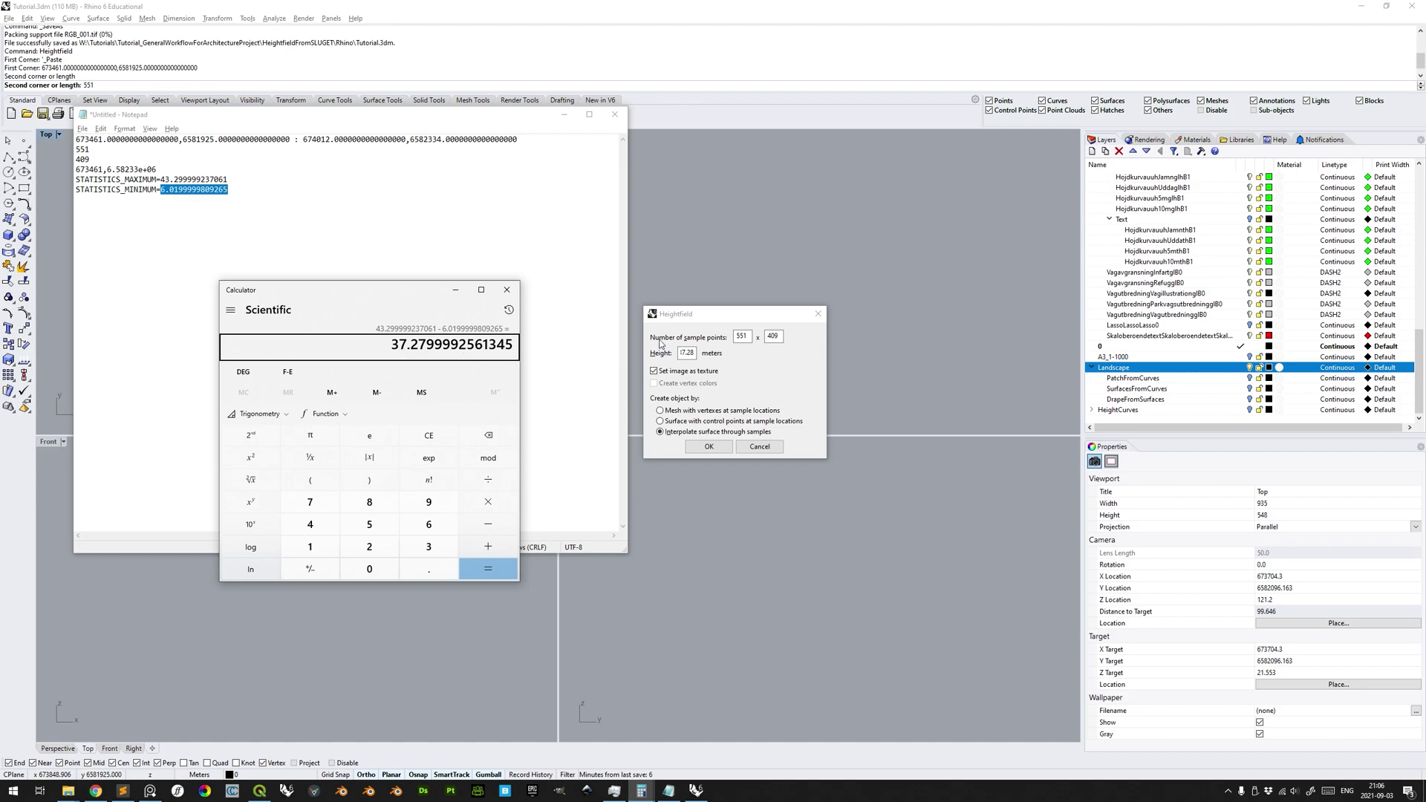
- Compare the height value in Rhino's Heightfield dialog with the difference worked out in Calculator
{"action": "left_click", "coordinate": [705, 322]}
{"action": "left_click_drag", "start_coordinate": [705, 322], "coordinate": [709, 321]}
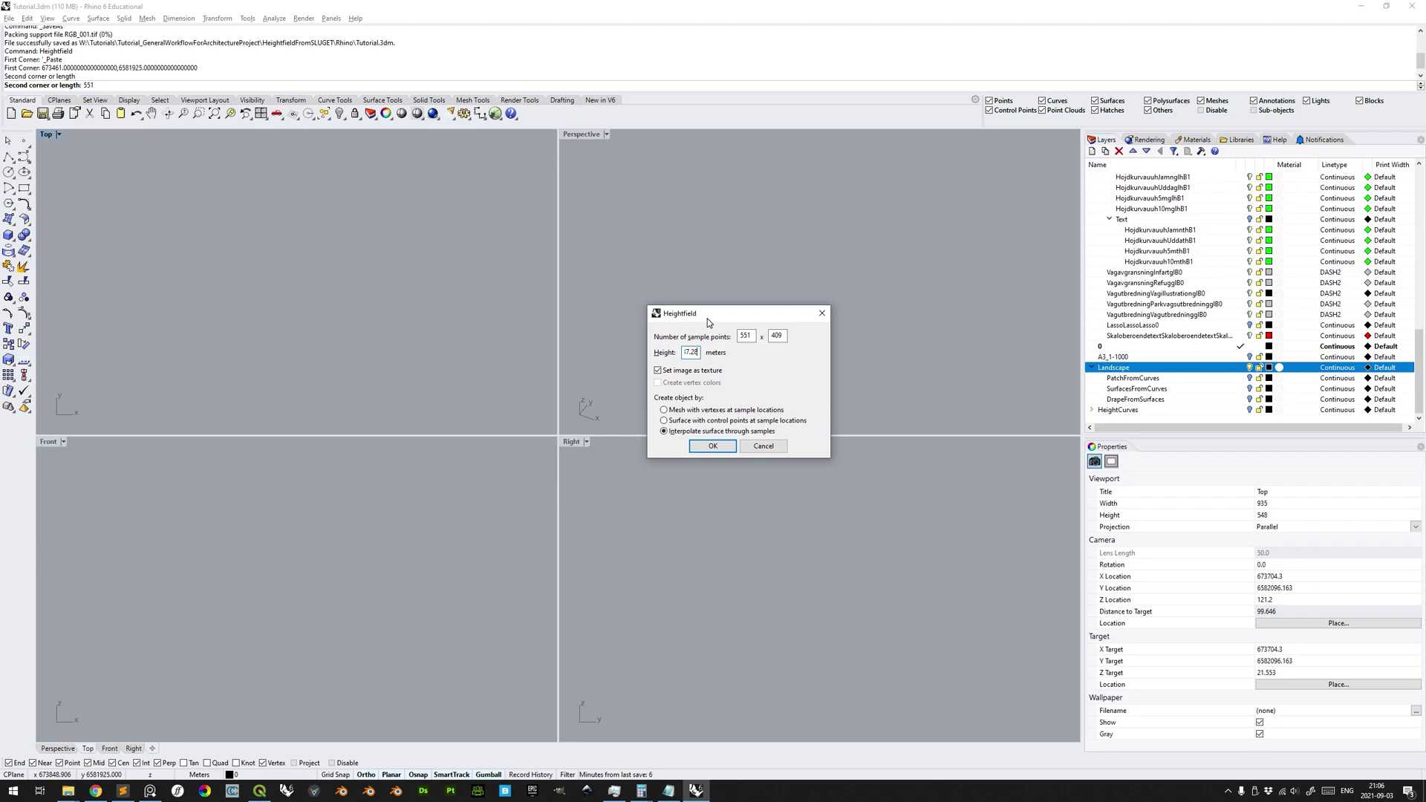
{"action": "double_click", "coordinate": [691, 353]}
{"action": "left_click", "coordinate": [691, 354]}
{"action": "key", "text": "alt+Tab"}
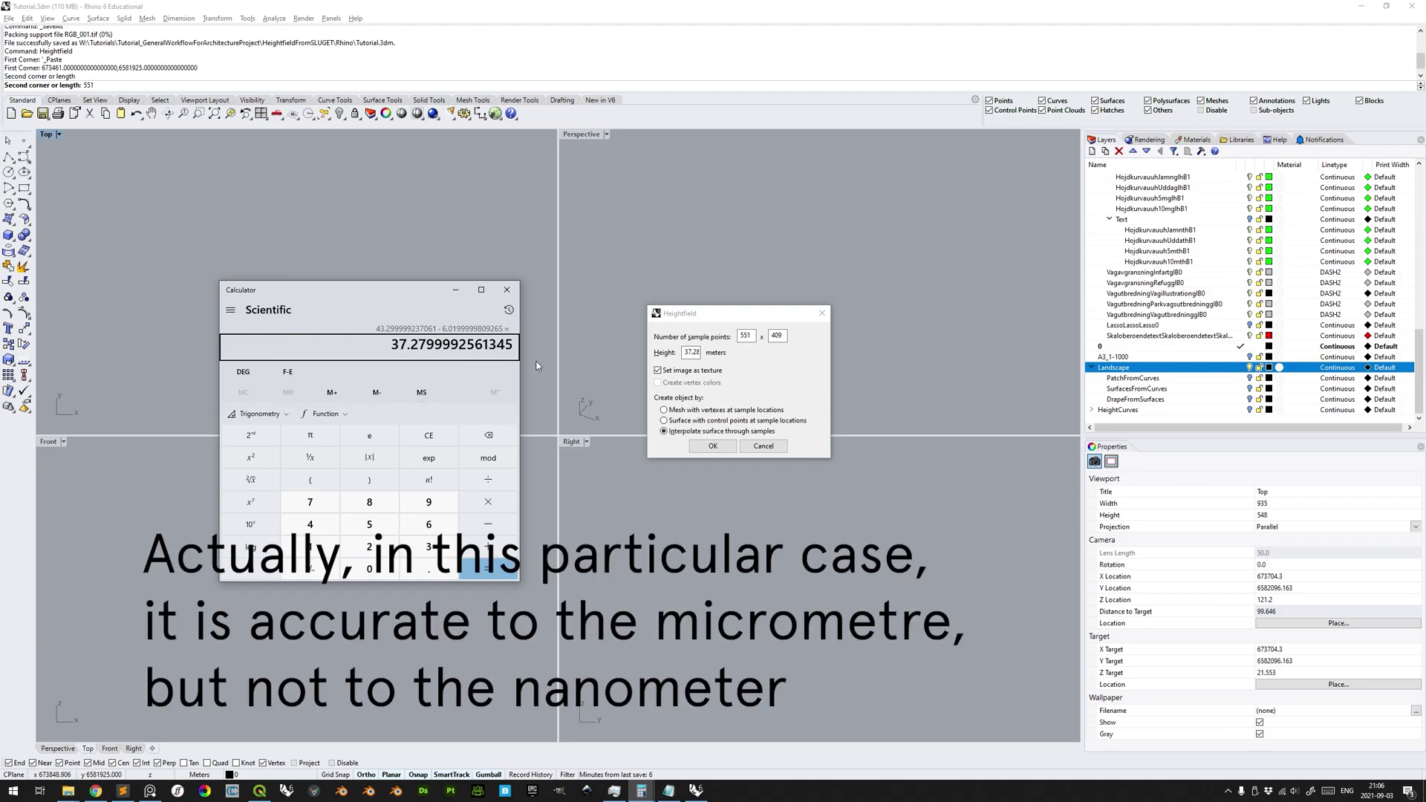
- Create the heightfield with the Interpolate surface through samples option, saving the model over Tutorial.3dm before proceeding
{"action": "left_click", "coordinate": [677, 375]}
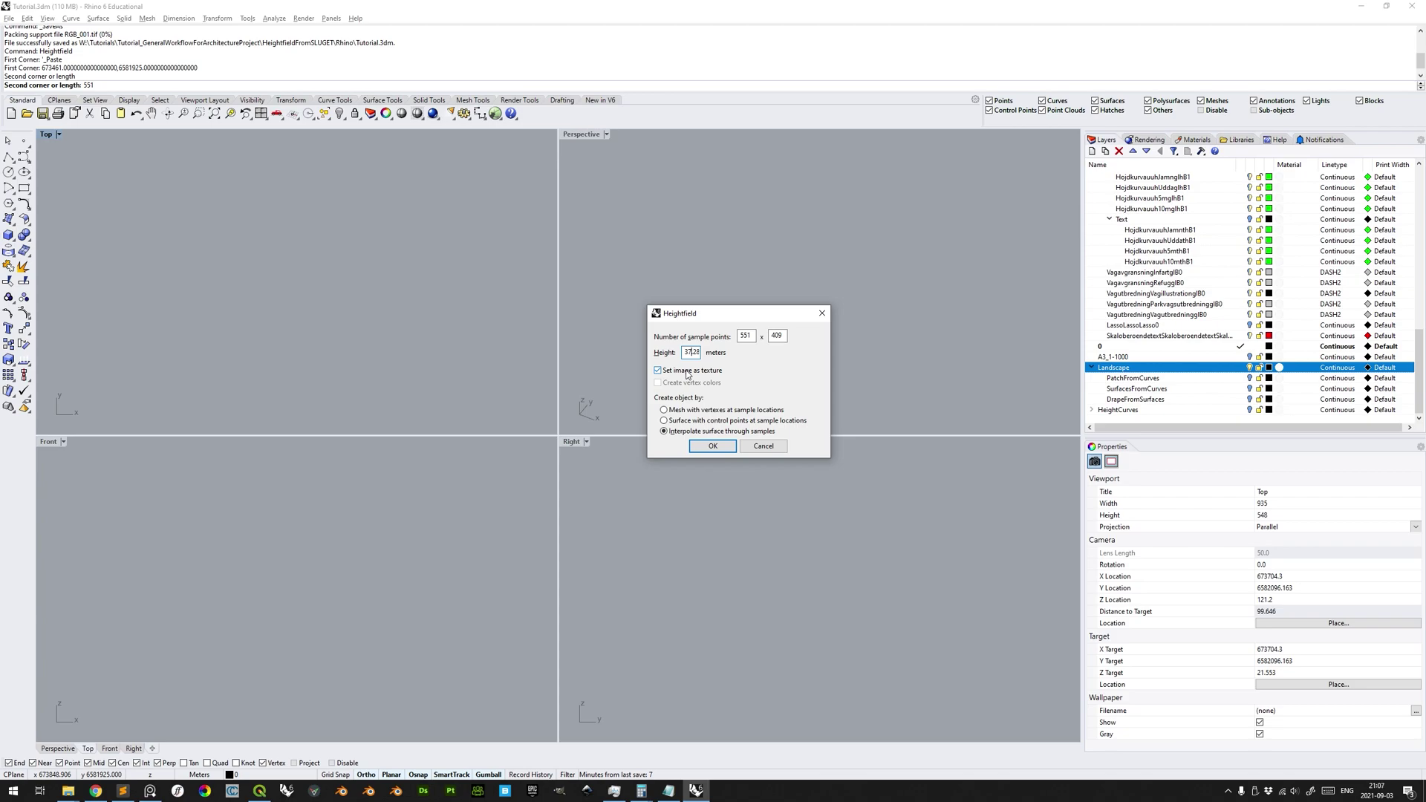
{"action": "left_click", "coordinate": [695, 432]}
{"action": "left_click", "coordinate": [713, 446]}
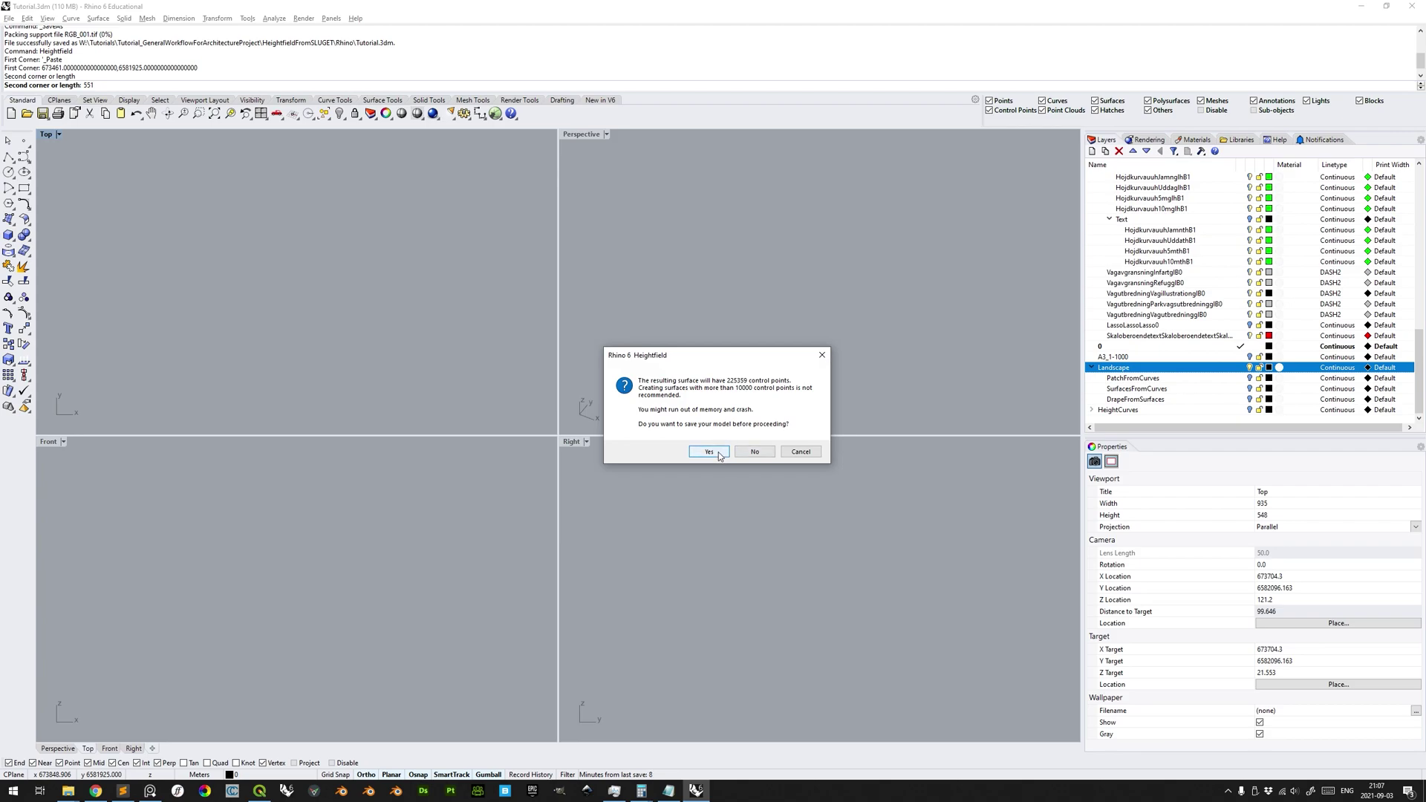
{"action": "left_click", "coordinate": [708, 451]}
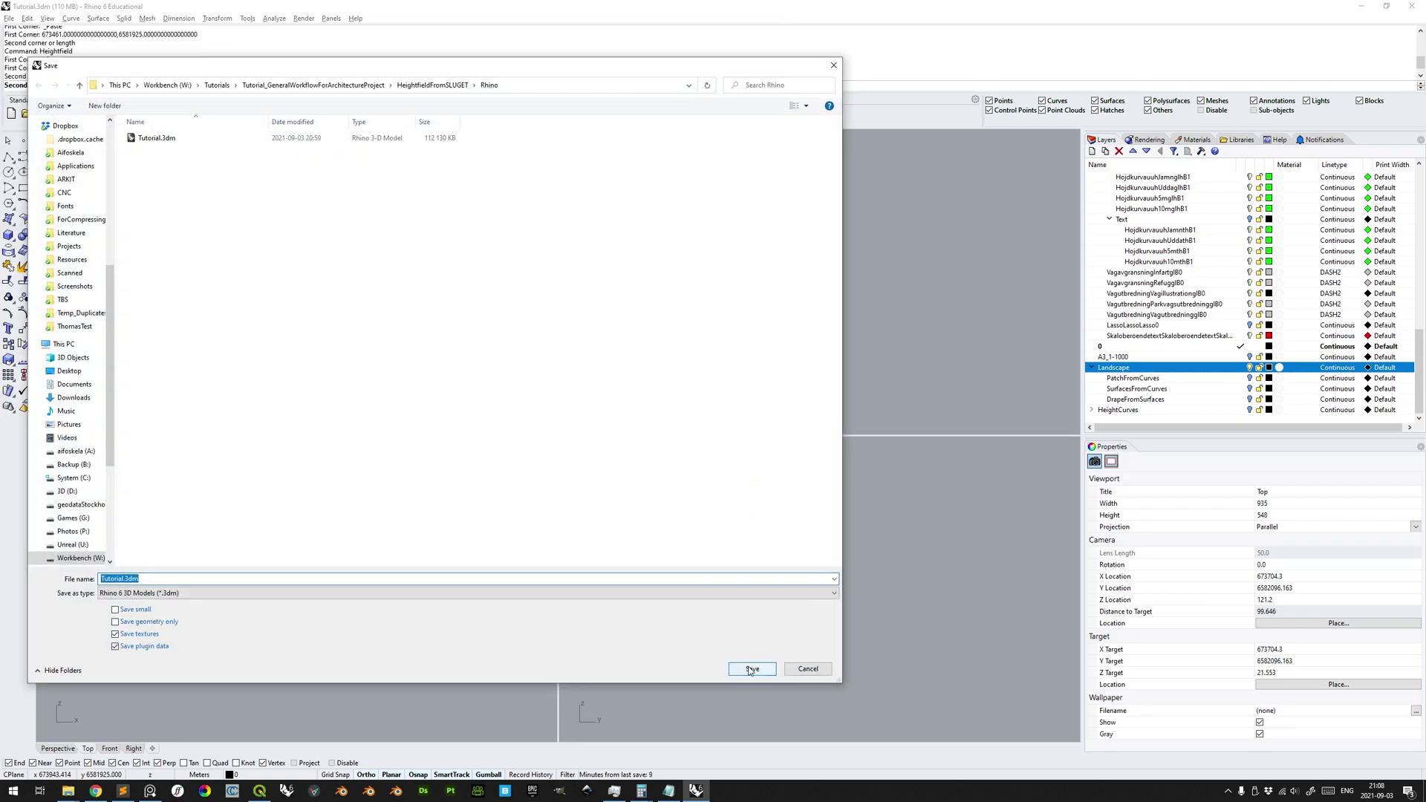
{"action": "key", "text": "Return"}
{"action": "key", "text": "alt+y"}
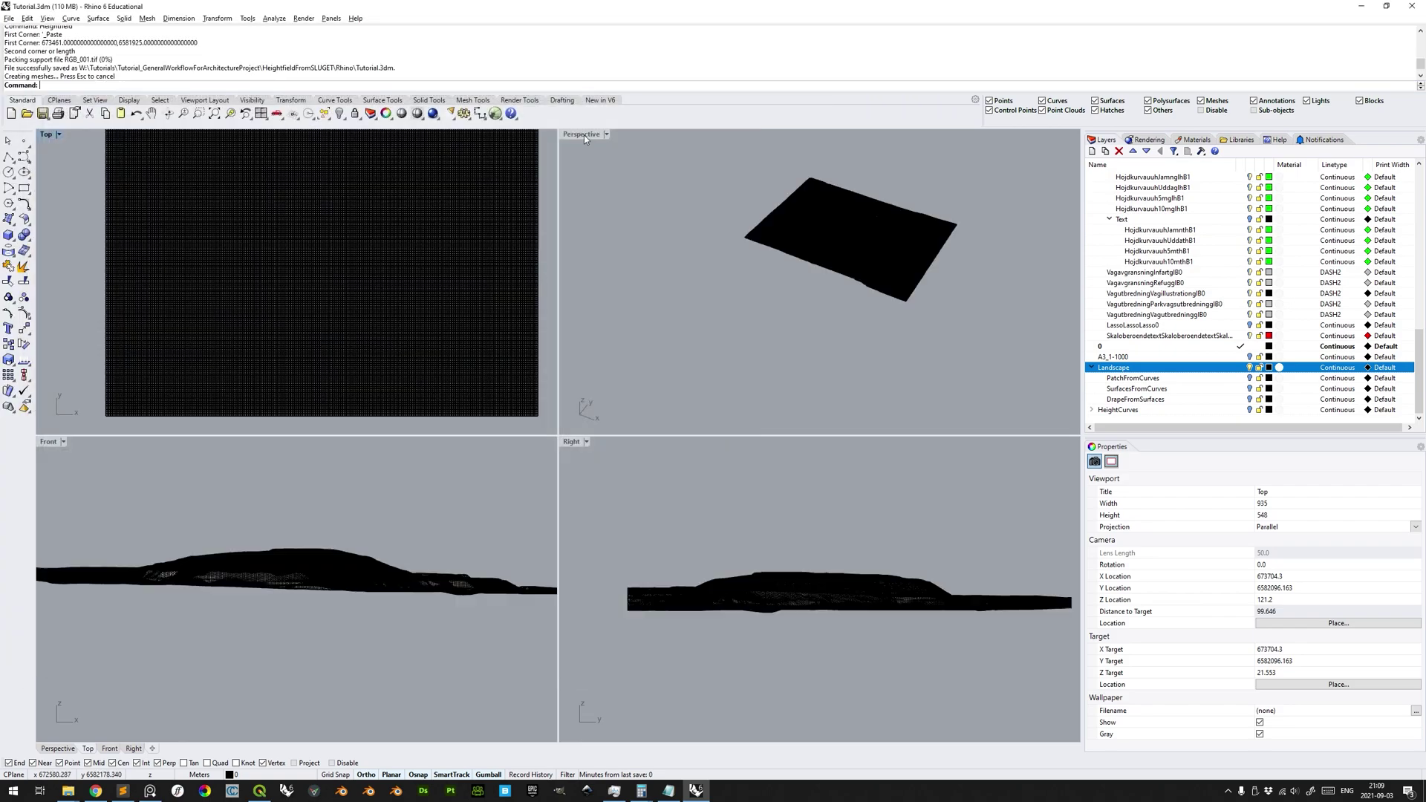
- Examine the new terrain surface up close and from several angles in a maximized Perspective view
{"action": "double_click", "coordinate": [581, 135]}
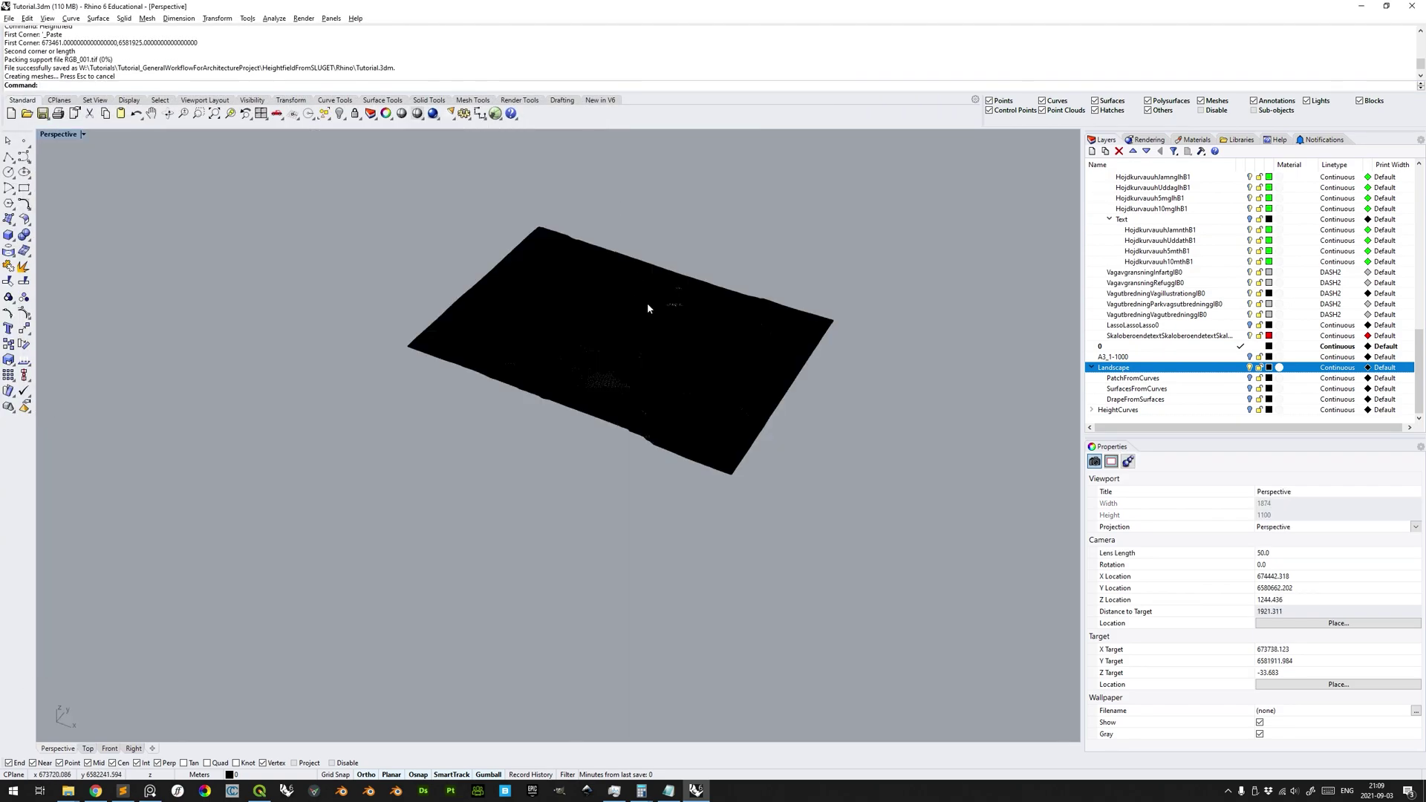
{"action": "scroll", "coordinate": [653, 320], "scroll_direction": "up", "scroll_amount": 5}
{"action": "scroll", "coordinate": [664, 338], "scroll_direction": "up", "scroll_amount": 2}
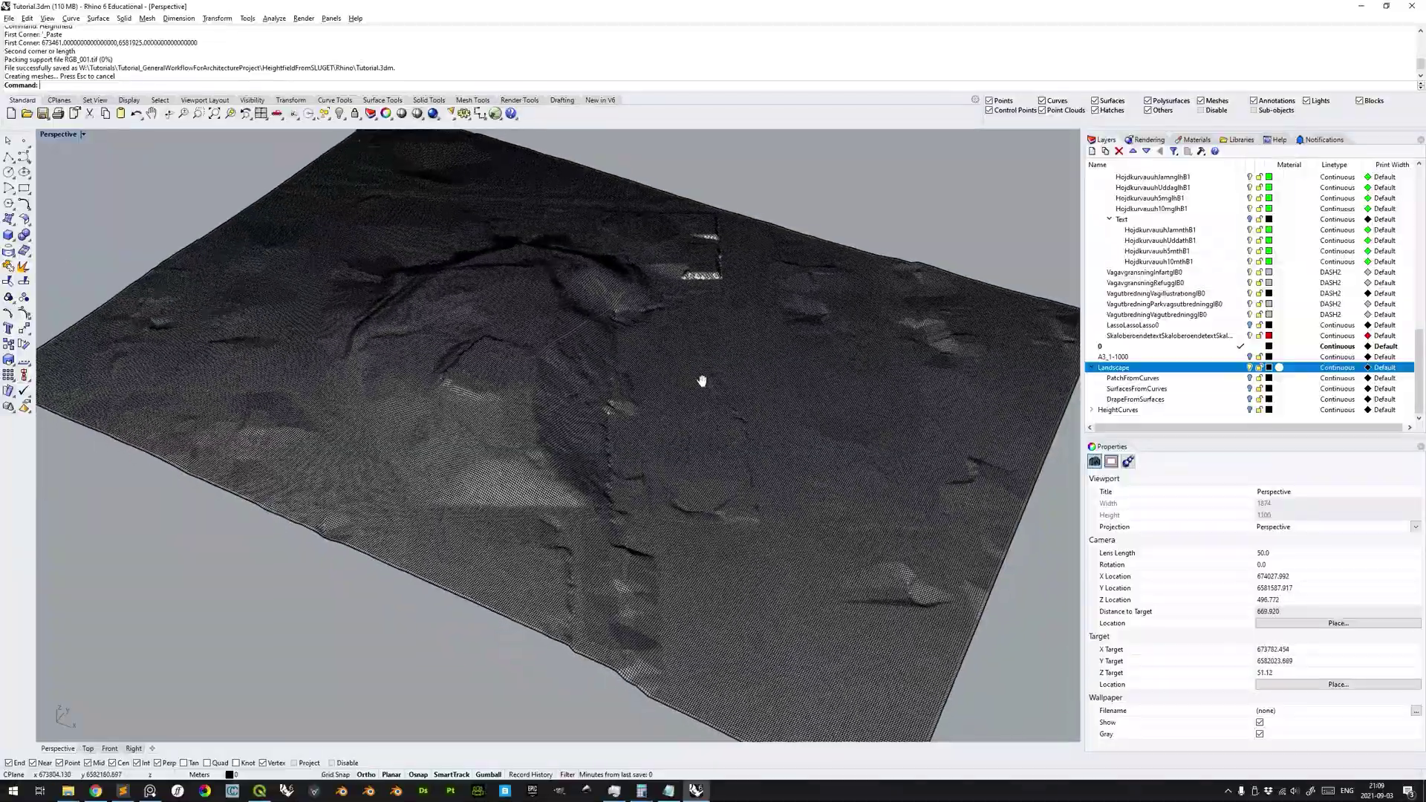
{"action": "scroll", "coordinate": [703, 382], "scroll_direction": "up", "scroll_amount": 2}
{"action": "scroll", "coordinate": [711, 410], "scroll_direction": "up", "scroll_amount": 8}
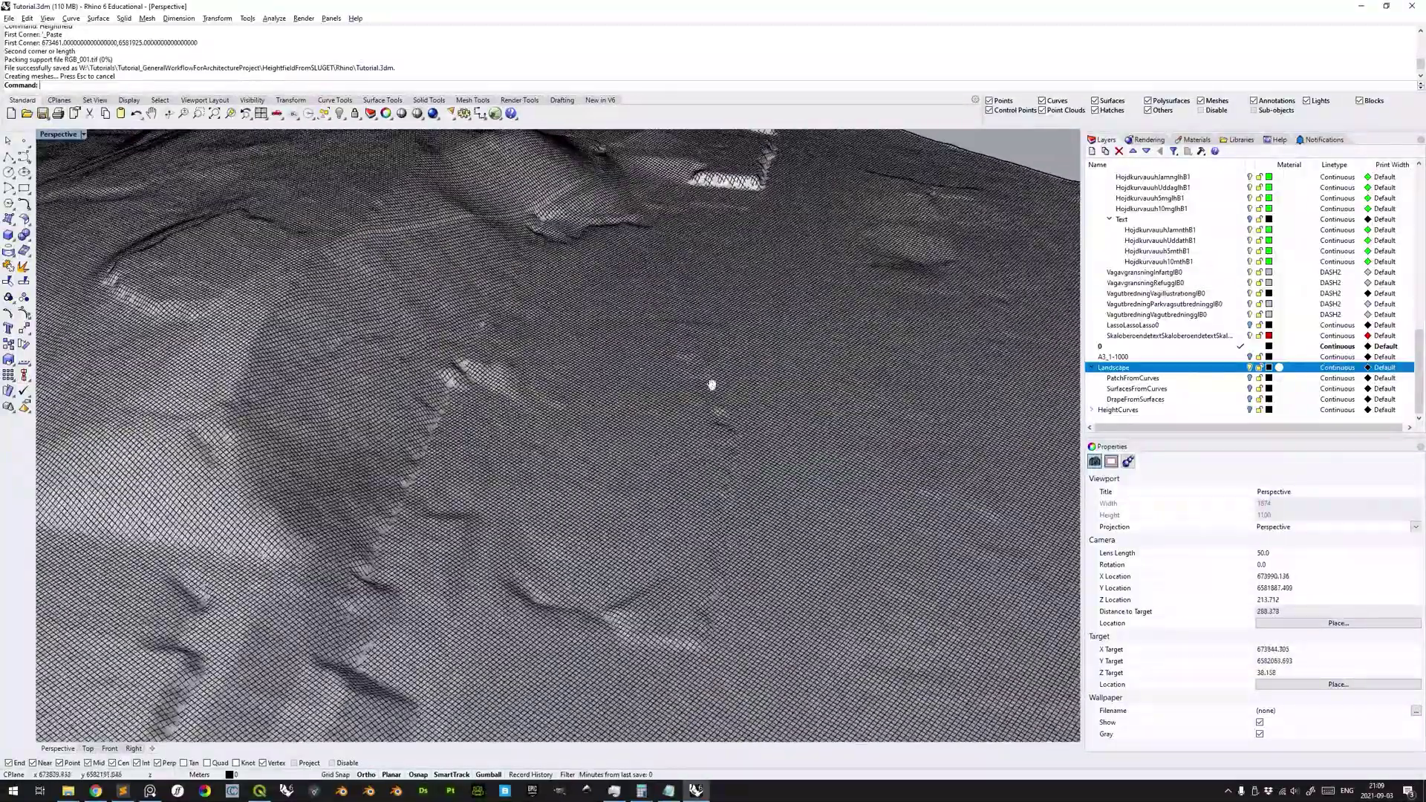
{"action": "right_click_drag", "start_coordinate": [711, 384], "coordinate": [614, 348], "text": "shift"}
{"action": "scroll", "coordinate": [615, 348], "scroll_direction": "down", "scroll_amount": 4}
{"action": "right_click_drag", "start_coordinate": [758, 394], "coordinate": [705, 420]}
{"action": "scroll", "coordinate": [703, 446], "scroll_direction": "down", "scroll_amount": 4}
{"action": "scroll", "coordinate": [703, 387], "scroll_direction": "up", "scroll_amount": 7}
{"action": "scroll", "coordinate": [706, 405], "scroll_direction": "down", "scroll_amount": 6}
- Show the terrain in the Rendered display mode to view its heightmap texture
{"action": "left_click", "coordinate": [706, 420]}
{"action": "left_click", "coordinate": [209, 184]}
{"action": "left_click", "coordinate": [84, 134]}
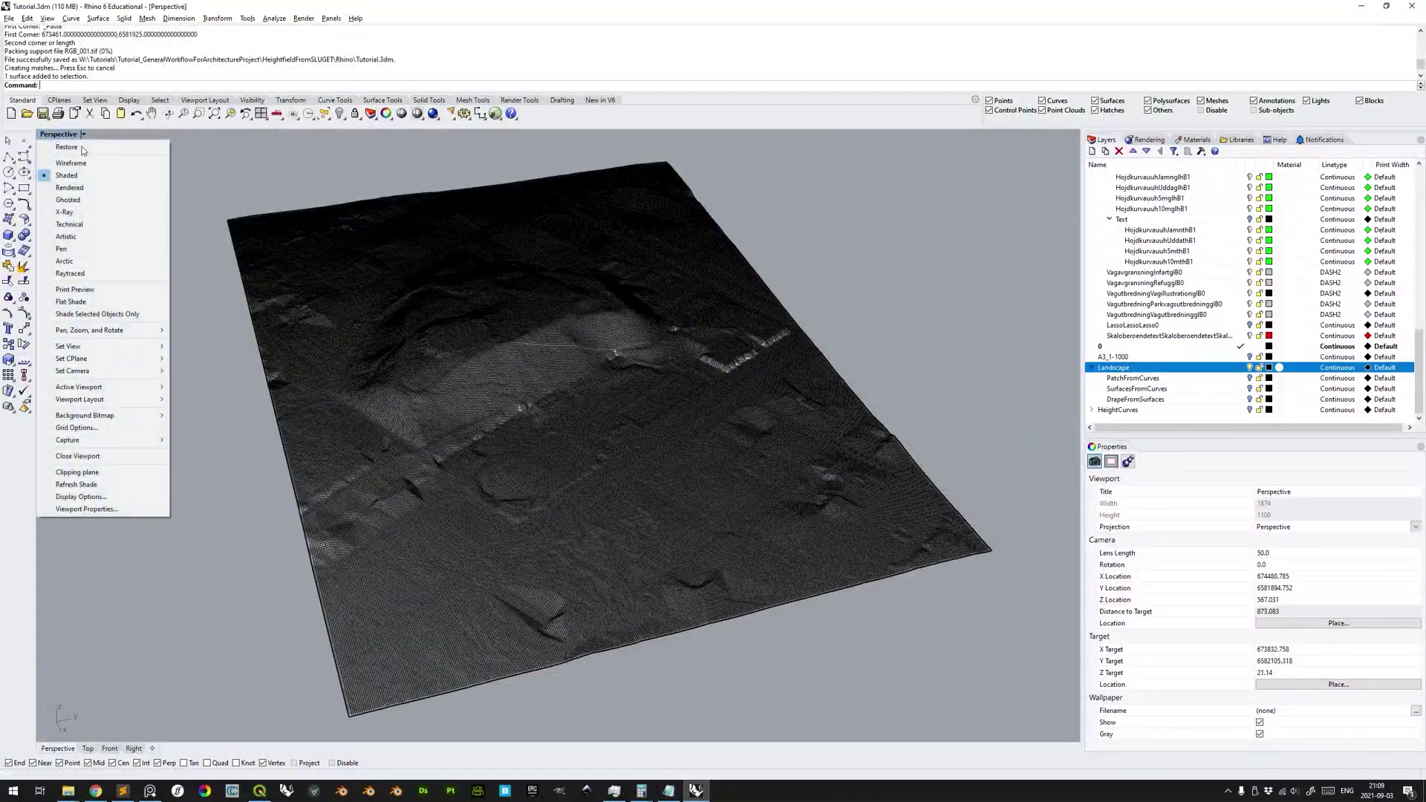
{"action": "left_click", "coordinate": [72, 188]}
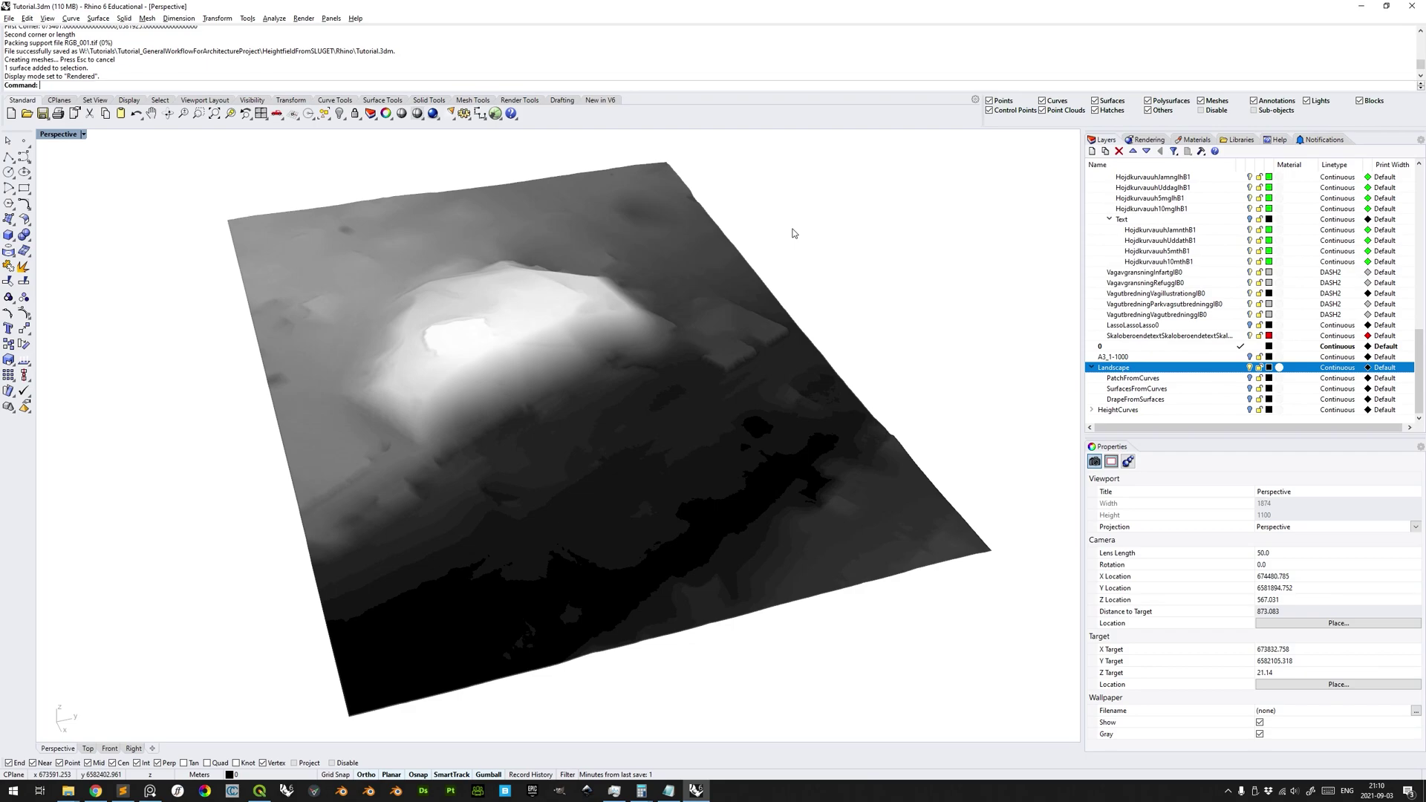
- Check the minimum height in the Notepad notes and move the terrain surface up along Z by that value, 6.0199999809265
{"action": "right_click_drag", "start_coordinate": [793, 233], "coordinate": [643, 491]}
{"action": "left_click", "coordinate": [643, 490]}
{"action": "left_click", "coordinate": [521, 338]}
{"action": "key", "text": "alt+Tab"}
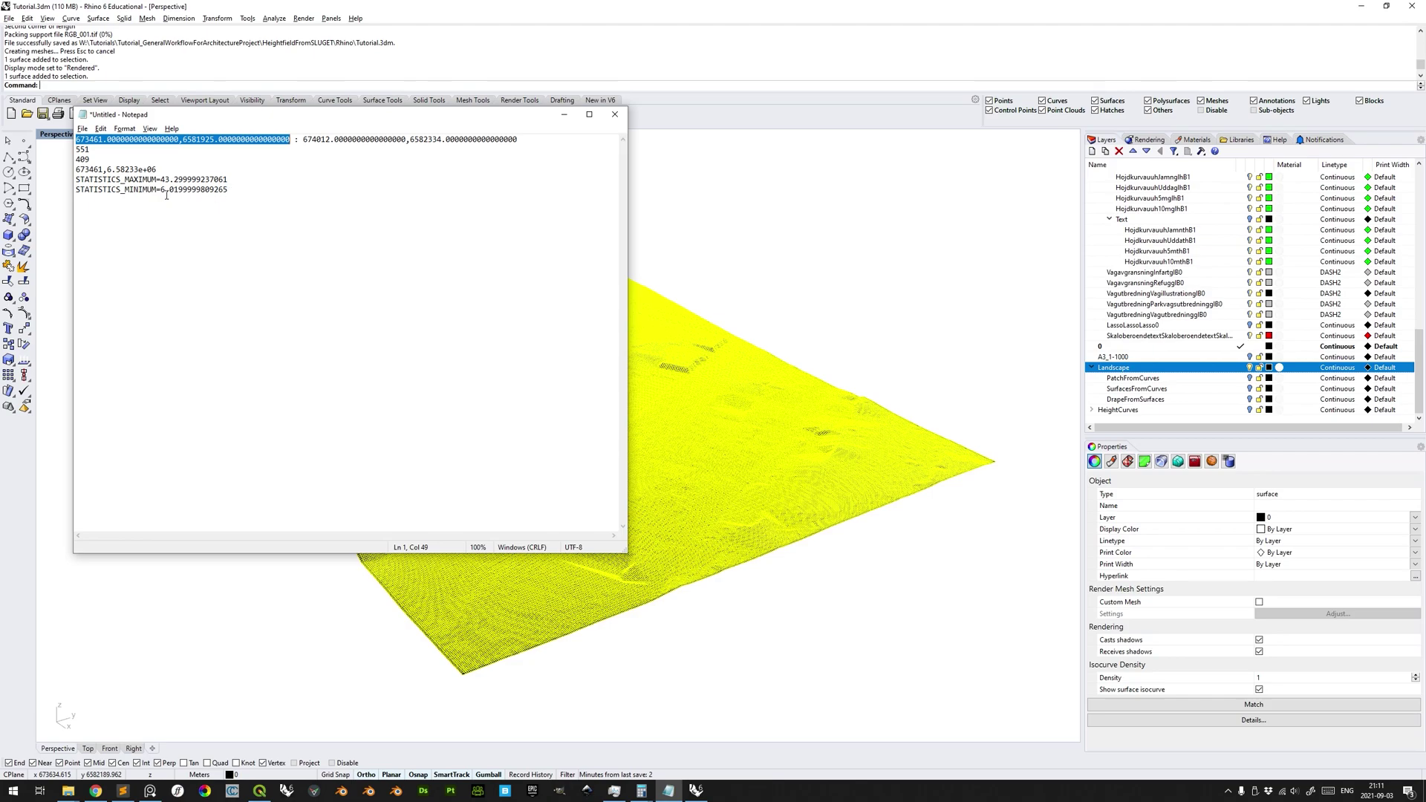
{"action": "key", "text": "alt+Tab"}
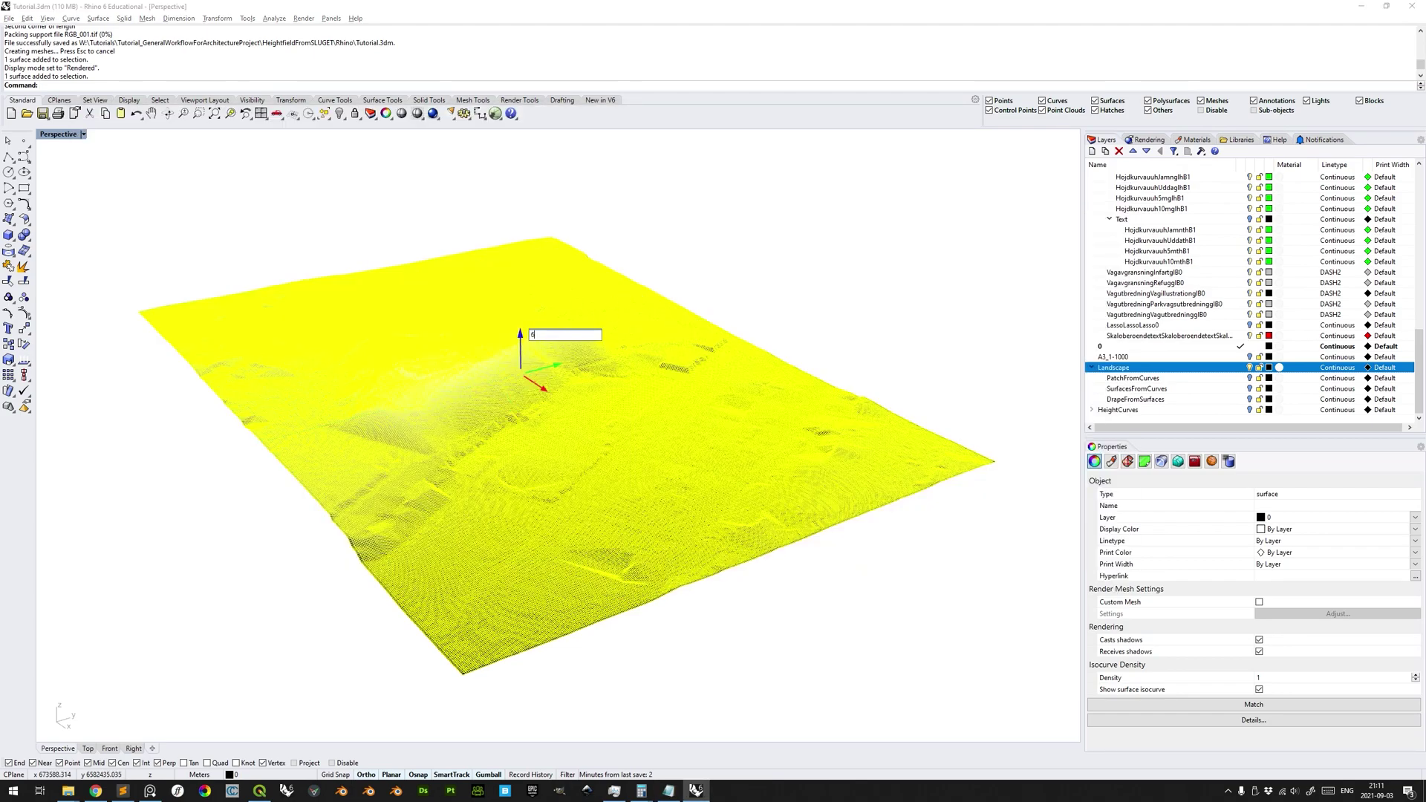
{"action": "key", "text": "Return"}
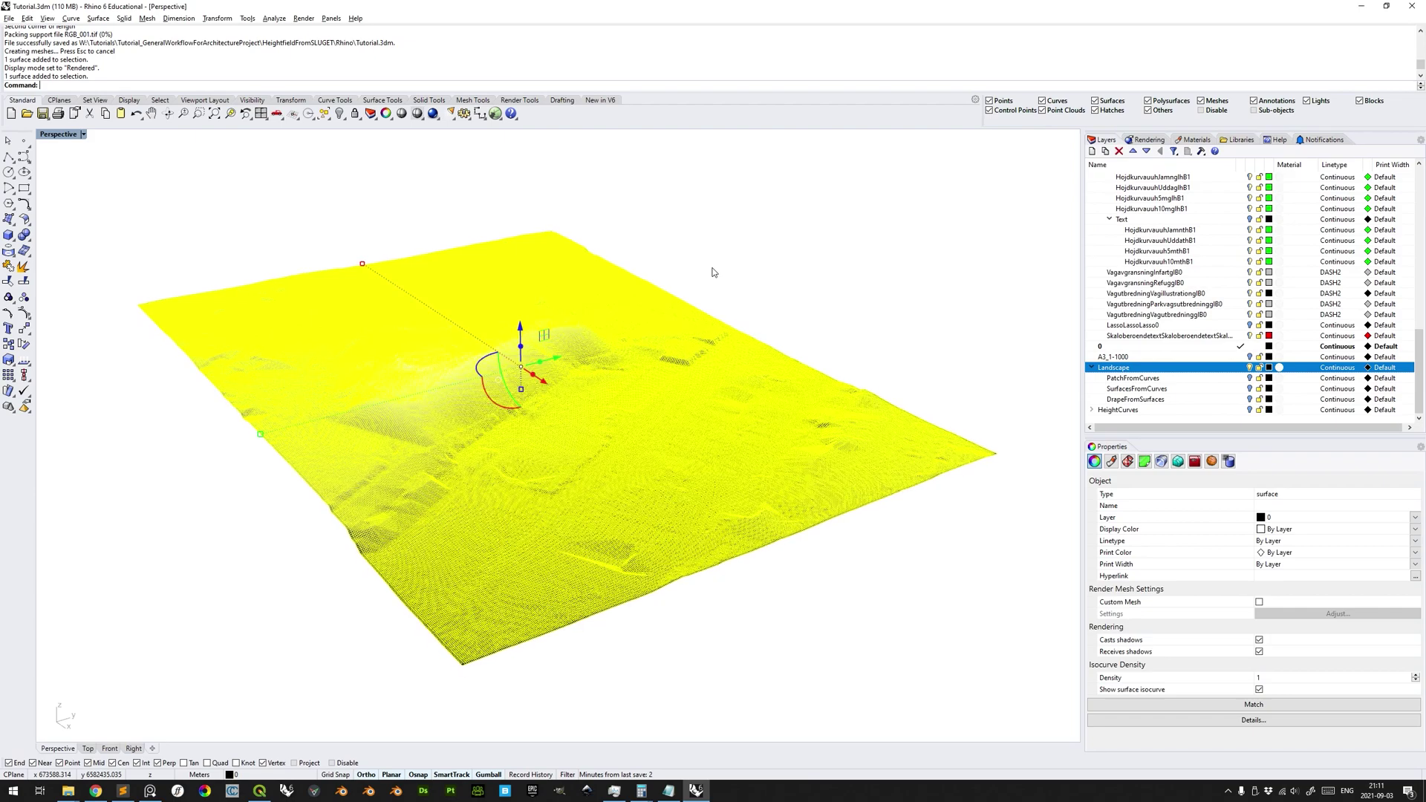
{"action": "left_click", "coordinate": [718, 273]}
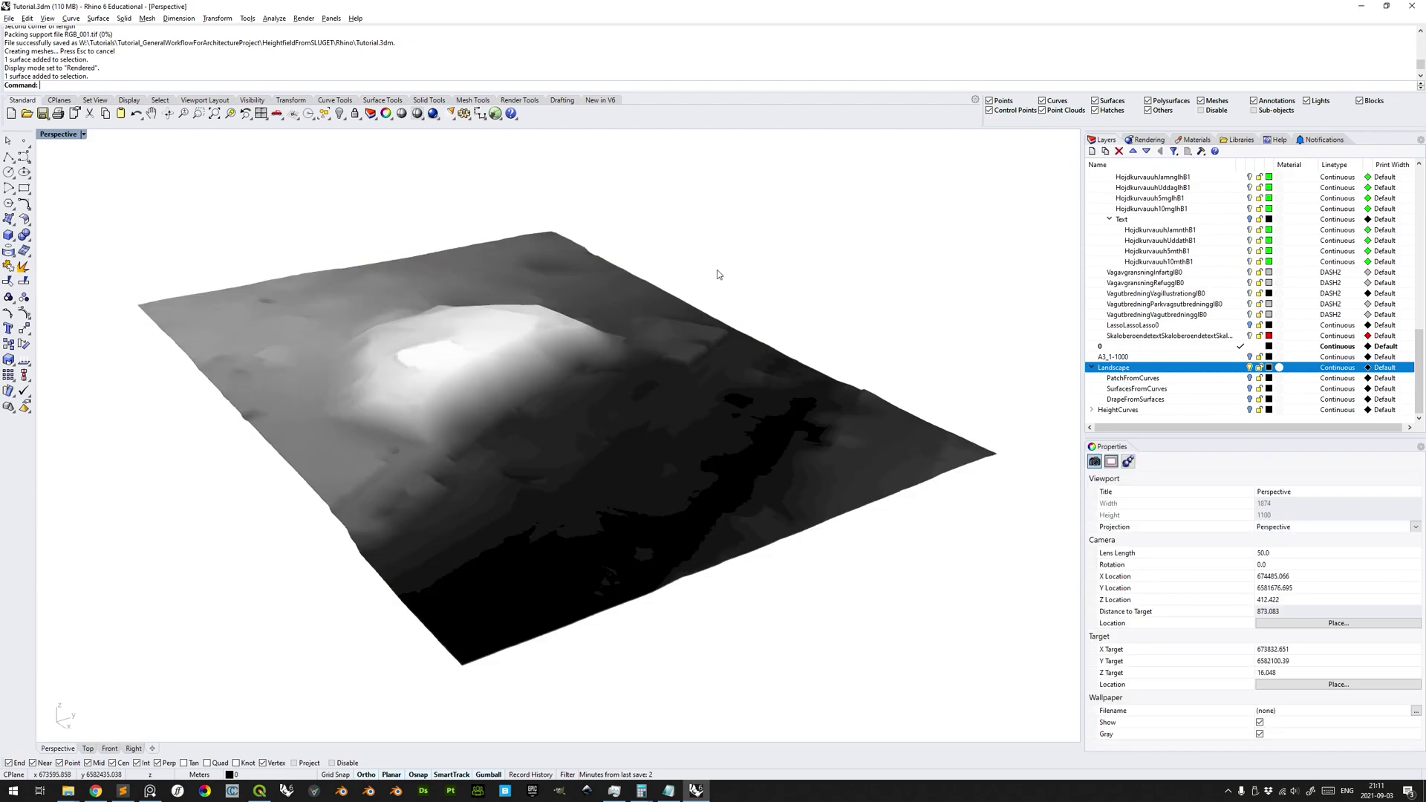
- Inspect the raised terrain and set the Perspective viewport back to the Shaded display mode
{"action": "mouse_move", "coordinate": [607, 355]}
{"action": "right_mouse_down"}
{"action": "mouse_move", "coordinate": [558, 380]}
{"action": "mouse_move", "coordinate": [549, 366]}
{"action": "mouse_move", "coordinate": [600, 353]}
{"action": "right_mouse_up"}
{"action": "scroll", "coordinate": [599, 353], "scroll_direction": "up", "scroll_amount": 2}
{"action": "right_click_drag", "start_coordinate": [596, 409], "coordinate": [571, 365], "text": "shift"}
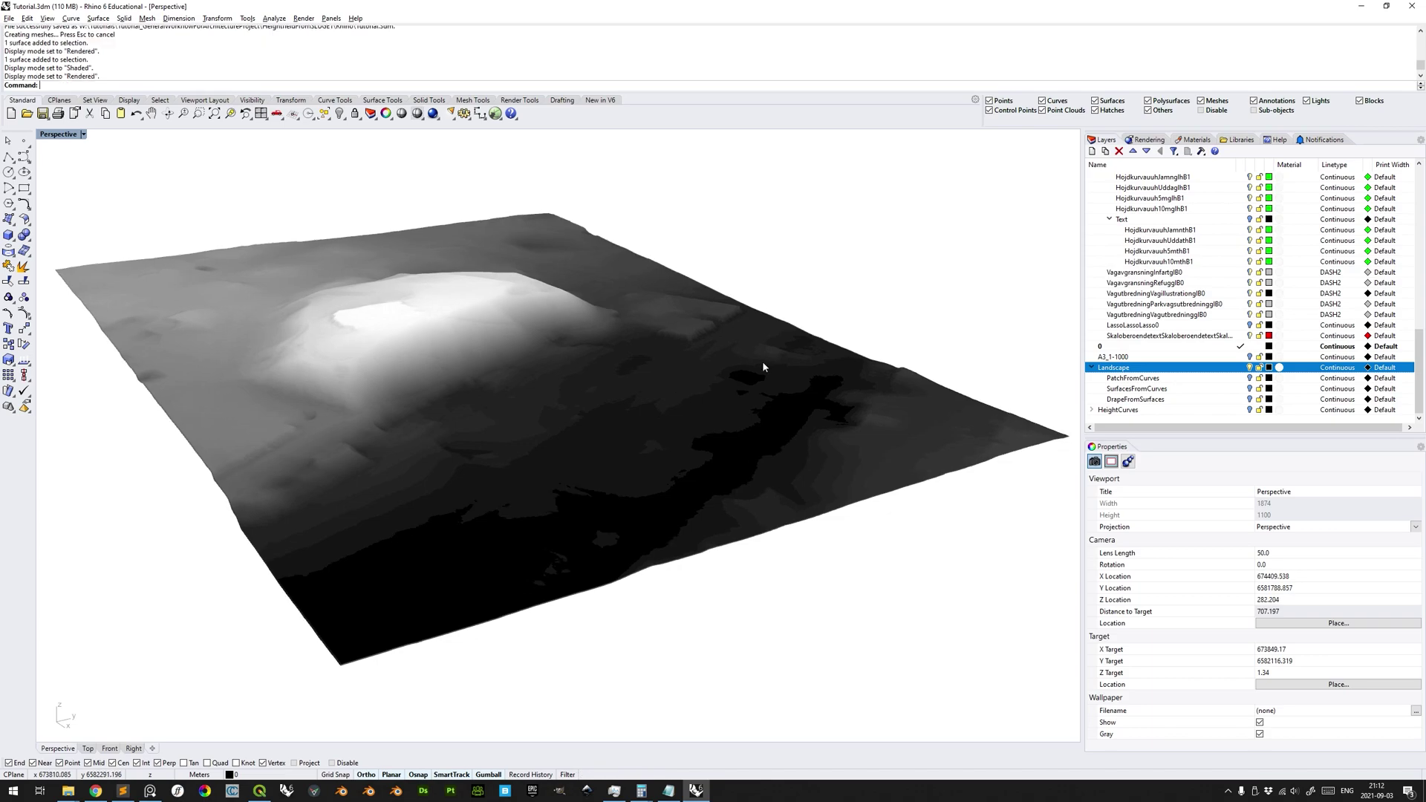
{"action": "left_click", "coordinate": [83, 135]}
{"action": "left_click", "coordinate": [97, 172]}
{"action": "right_click_drag", "start_coordinate": [584, 327], "coordinate": [589, 326]}
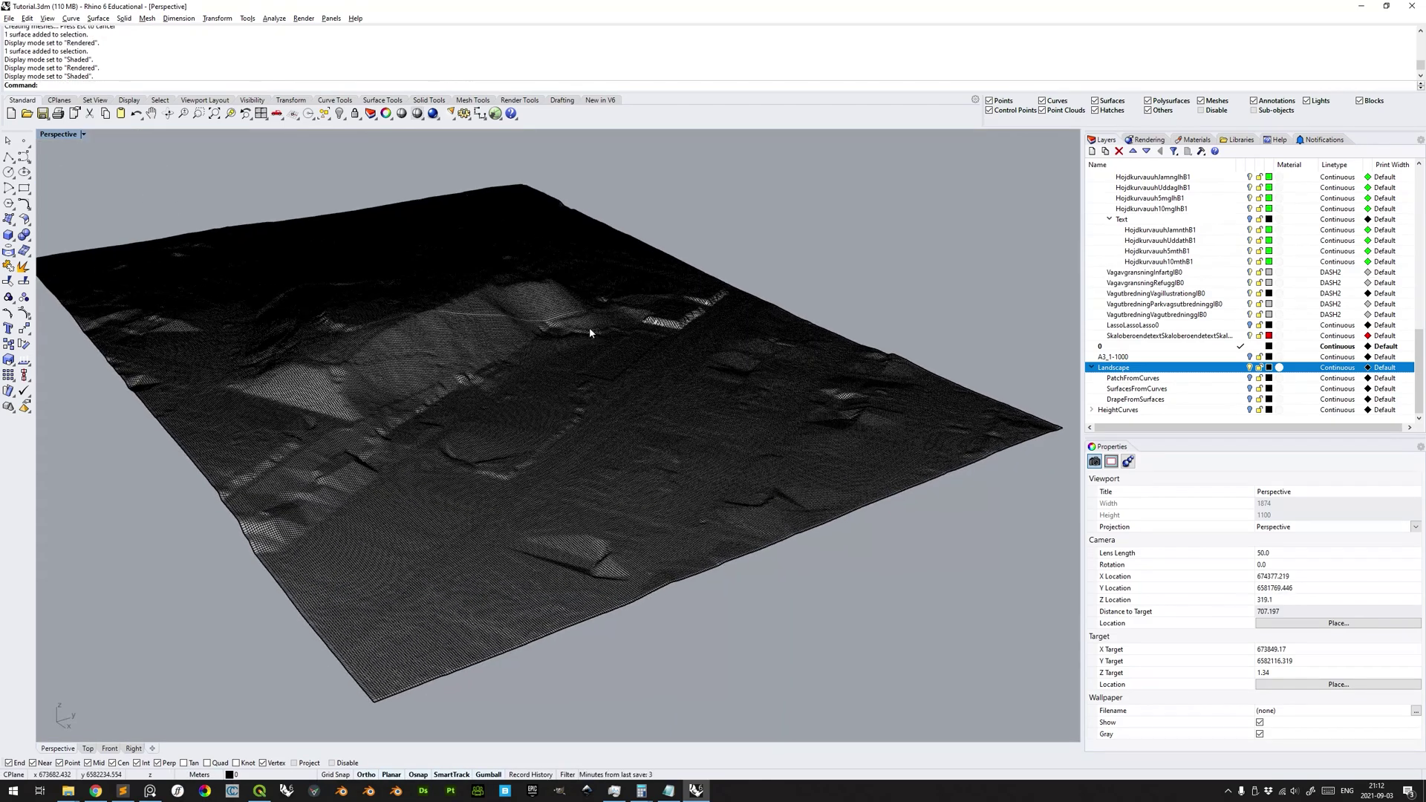
- Turn on the SurfacesFromCurves layer and compare its surfaces with the heightfield terrain around the hill
{"action": "left_click", "coordinate": [1250, 390]}
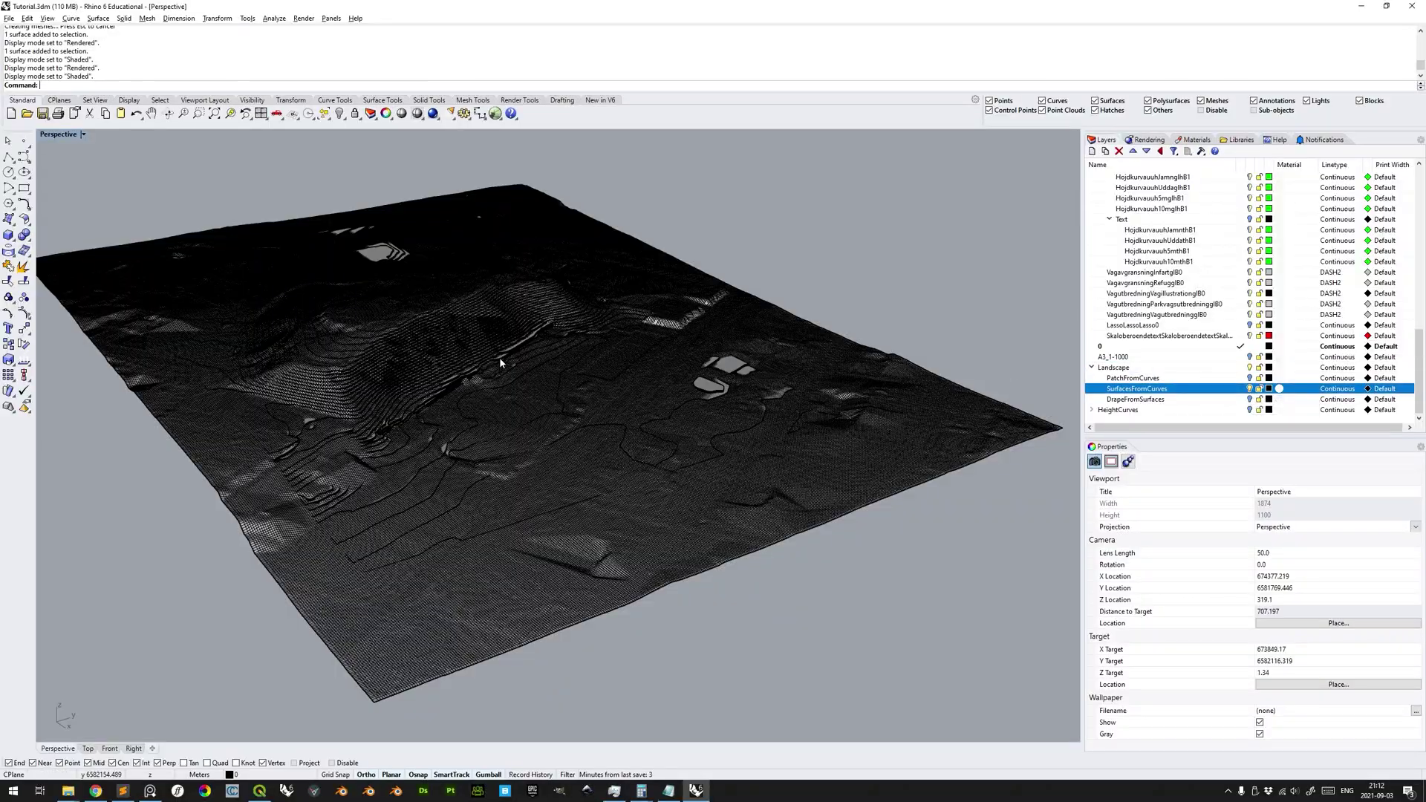
{"action": "scroll", "coordinate": [364, 336], "scroll_direction": "up", "scroll_amount": 6}
{"action": "right_click_drag", "start_coordinate": [507, 412], "coordinate": [652, 484]}
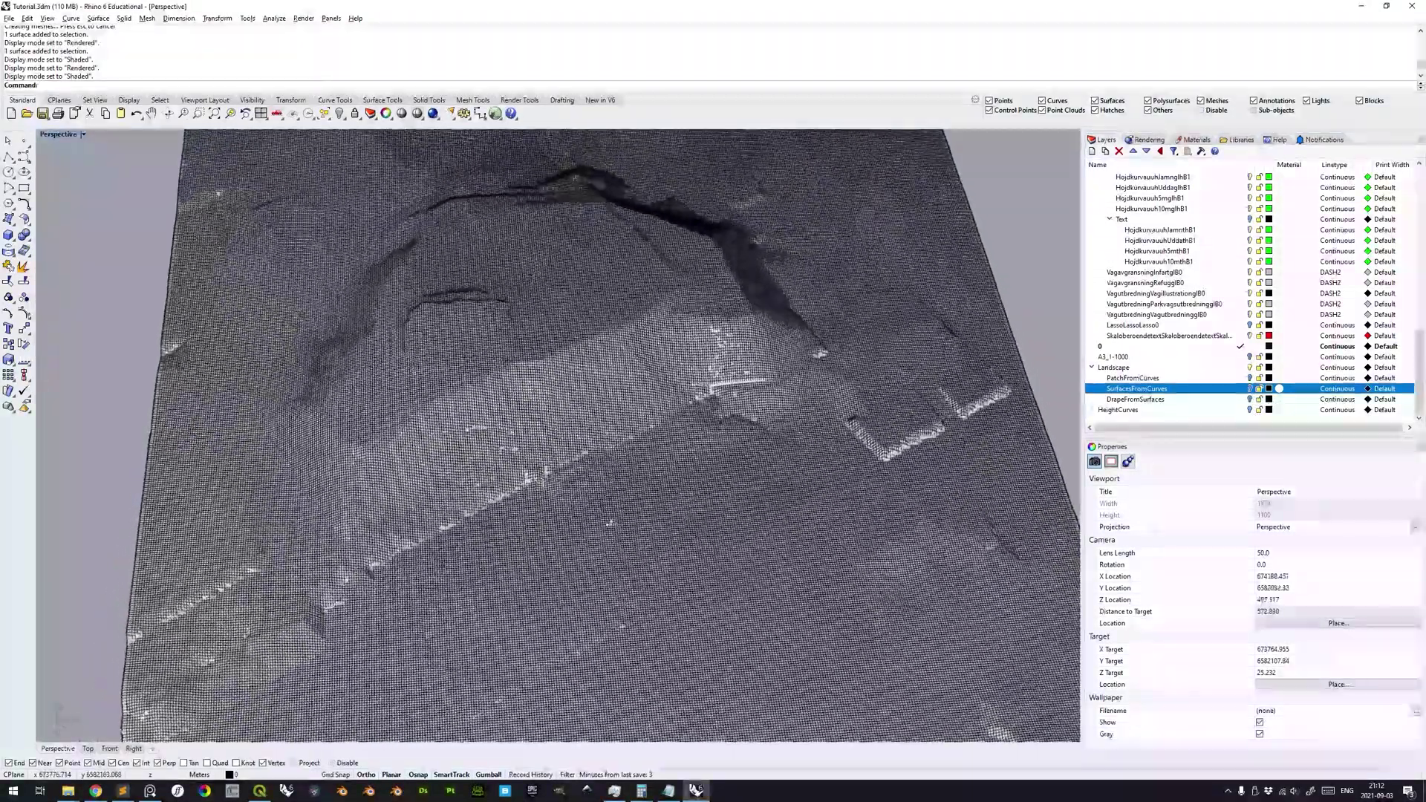
{"action": "scroll", "coordinate": [622, 477], "scroll_direction": "up", "scroll_amount": 5}
{"action": "right_click_drag", "start_coordinate": [653, 497], "coordinate": [598, 446]}
{"action": "scroll", "coordinate": [630, 476], "scroll_direction": "down", "scroll_amount": 3}
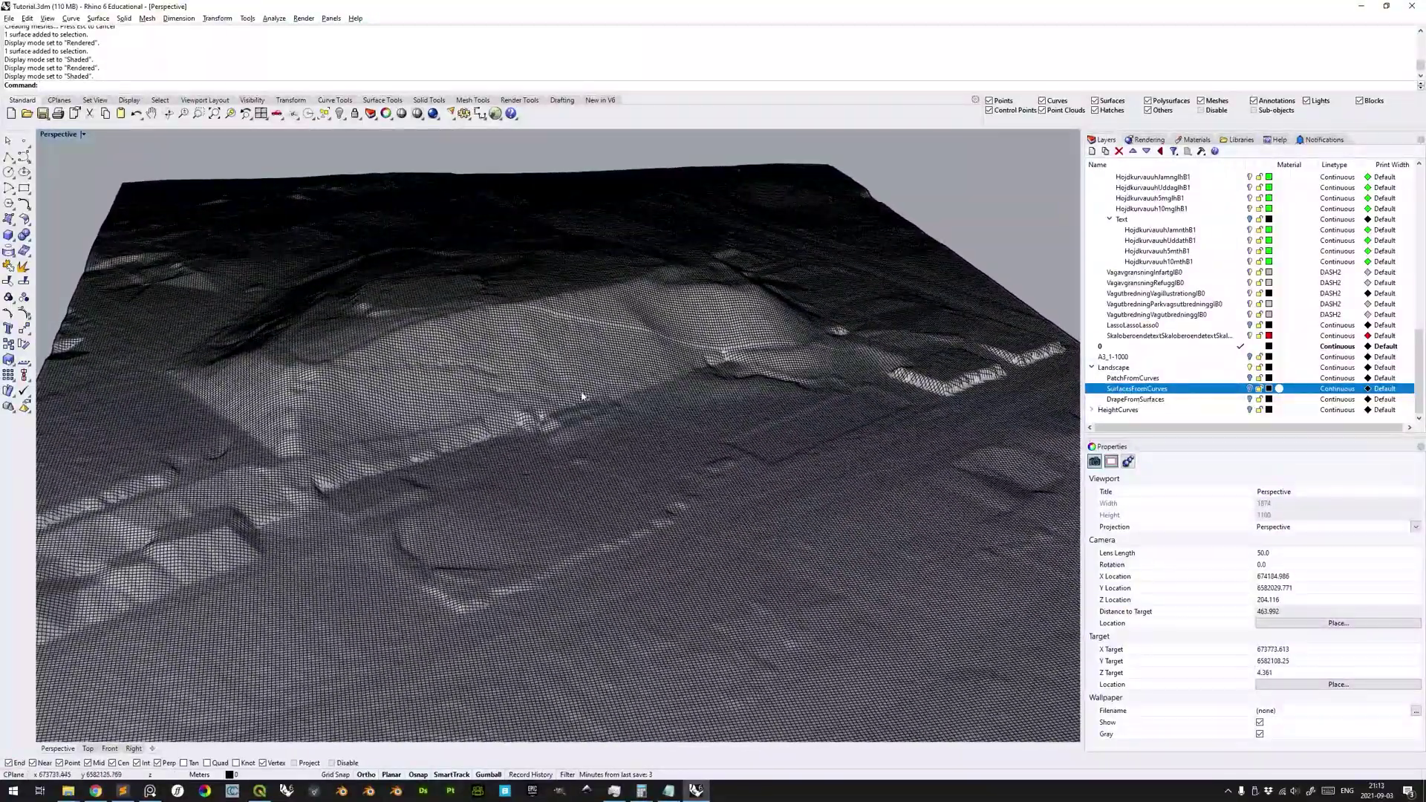
- Examine the terrain in the Rendered and Arctic display modes, and return the viewport to Shaded
{"action": "left_click", "coordinate": [84, 135]}
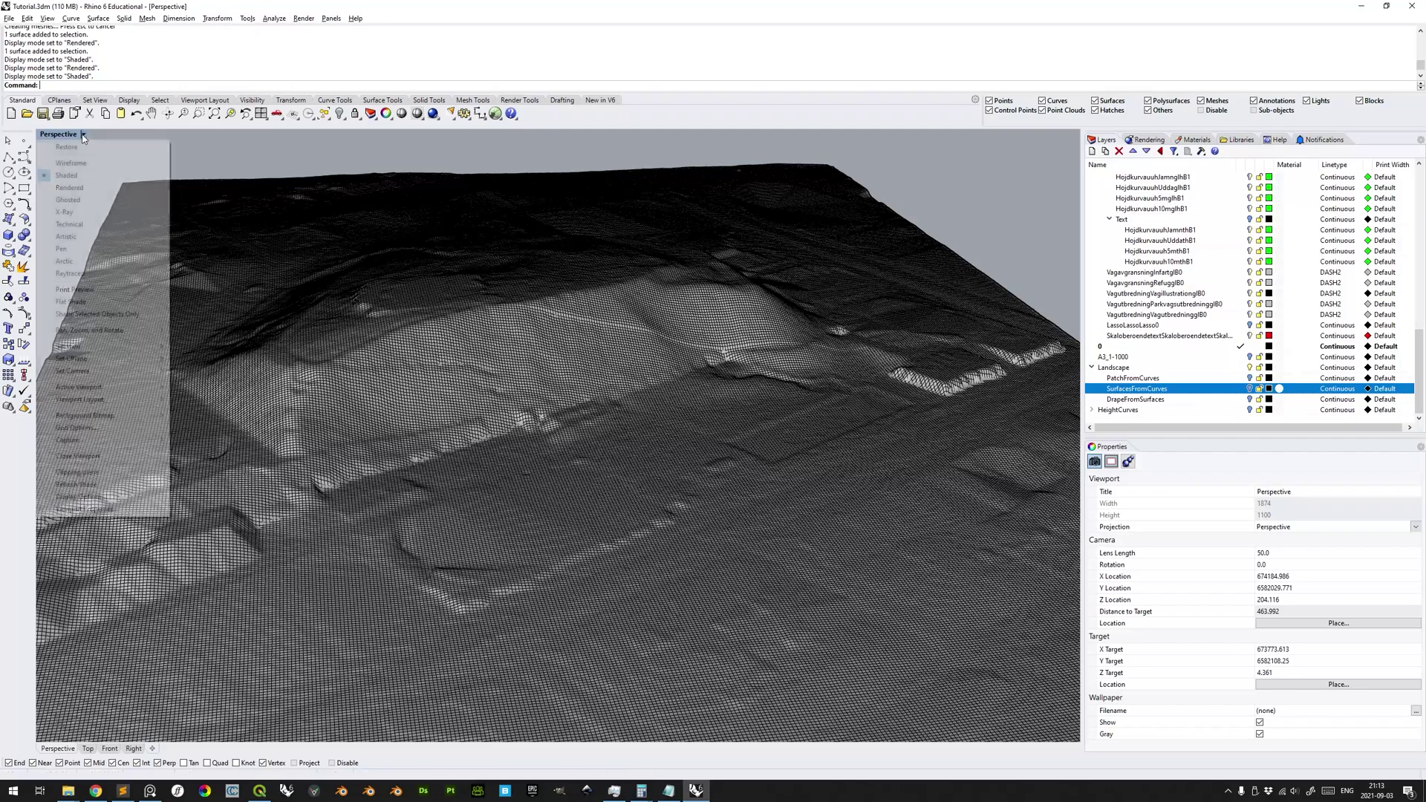
{"action": "left_click", "coordinate": [72, 185]}
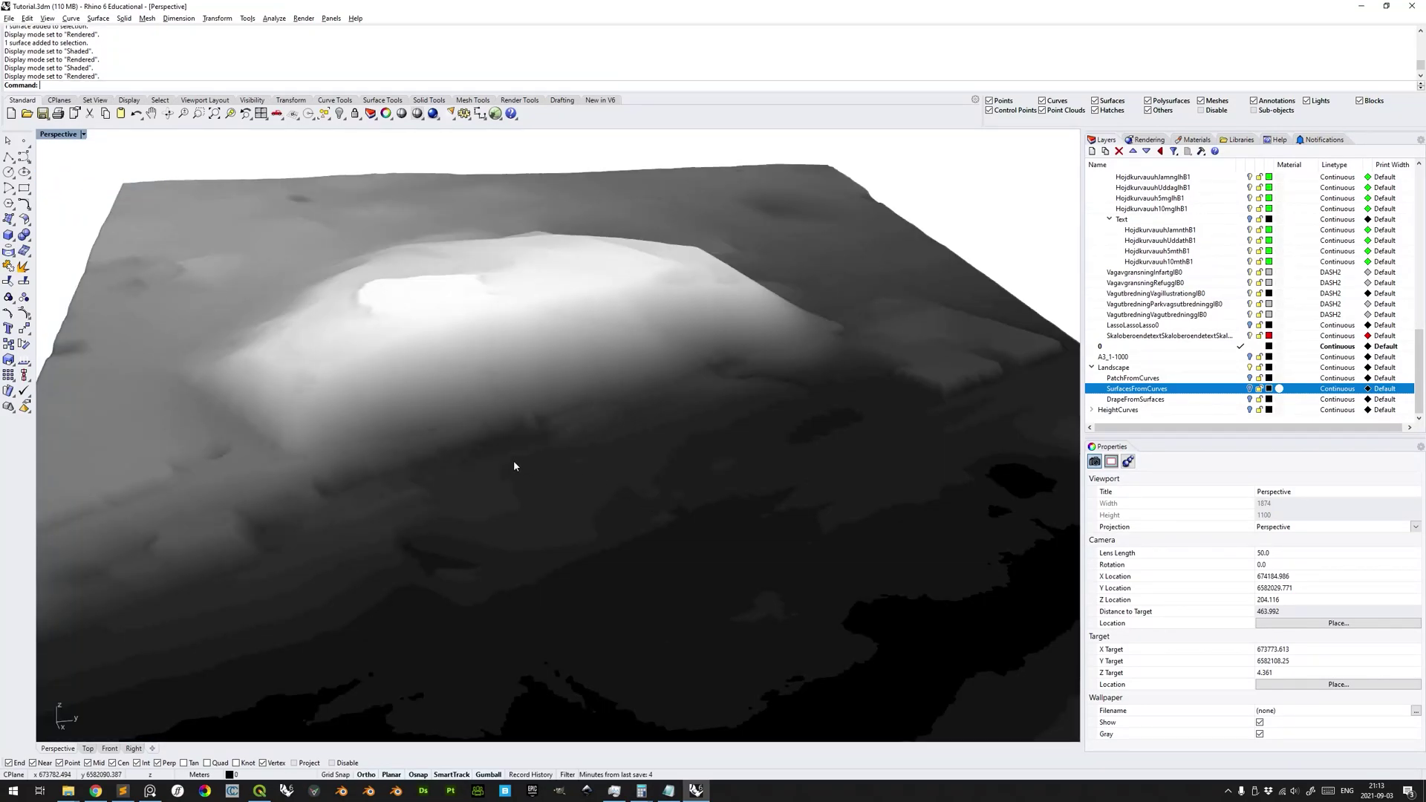
{"action": "left_click", "coordinate": [83, 135]}
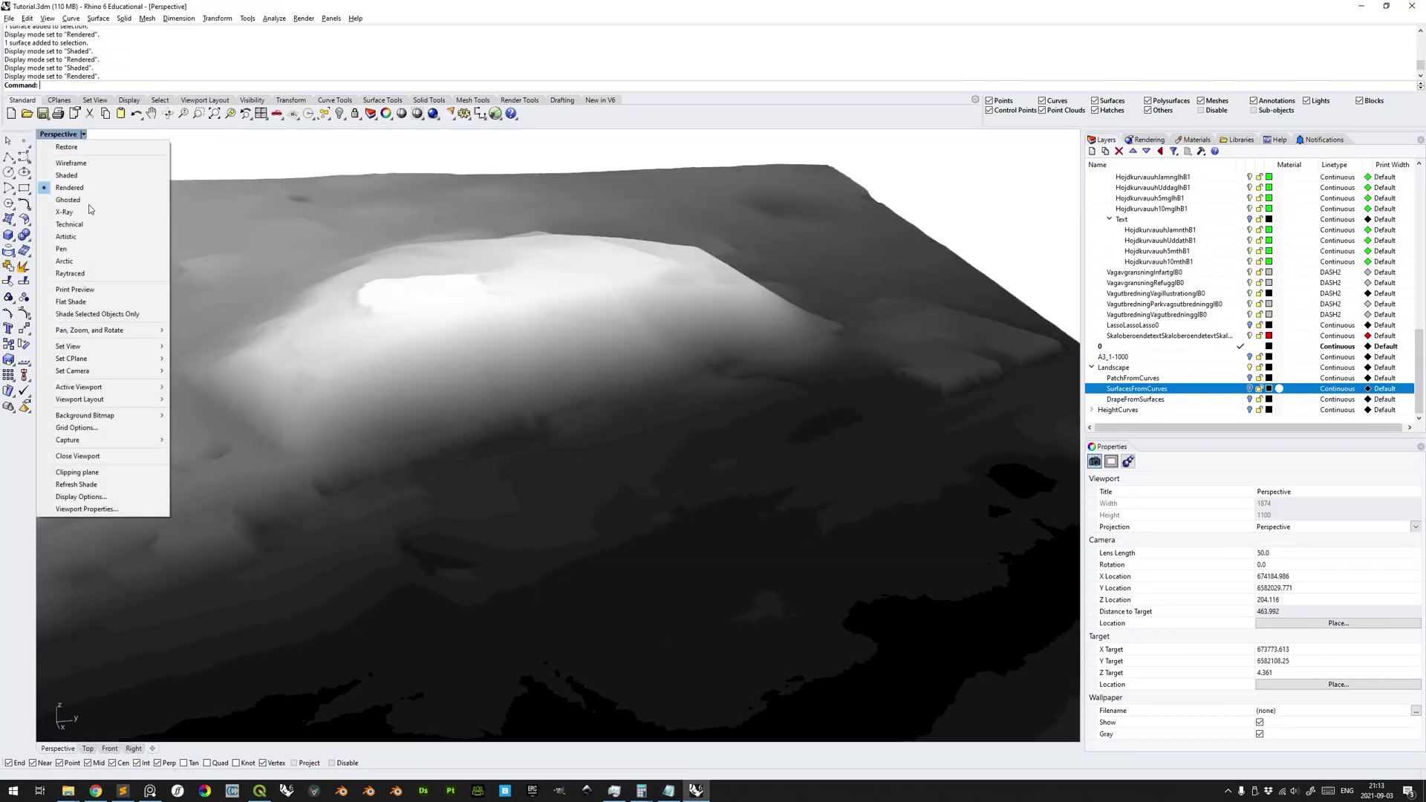
{"action": "left_click", "coordinate": [71, 262]}
{"action": "right_click_drag", "start_coordinate": [637, 465], "coordinate": [865, 381]}
{"action": "scroll", "coordinate": [817, 385], "scroll_direction": "down", "scroll_amount": 6}
{"action": "right_click_drag", "start_coordinate": [661, 464], "coordinate": [618, 415]}
{"action": "scroll", "coordinate": [652, 469], "scroll_direction": "down", "scroll_amount": 1}
{"action": "scroll", "coordinate": [652, 456], "scroll_direction": "down", "scroll_amount": 2}
{"action": "scroll", "coordinate": [618, 415], "scroll_direction": "down", "scroll_amount": 2}
{"action": "left_click", "coordinate": [83, 135]}
{"action": "left_click", "coordinate": [118, 179]}
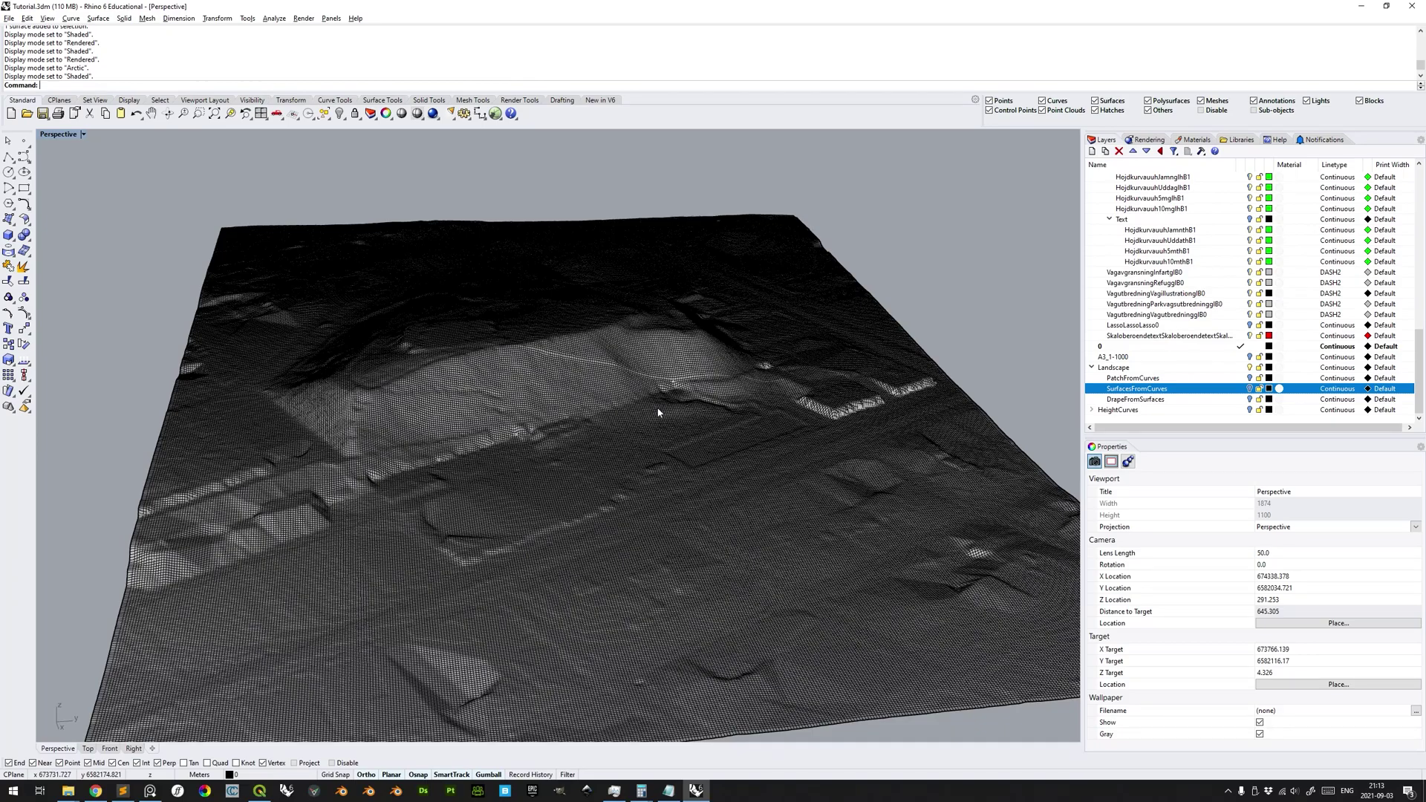
- Select the terrain surface and add a layer named HeightfieldFromHeightmap_HP below DrapeFromSurfaces in the Landscape group
{"action": "left_click", "coordinate": [658, 413]}
{"action": "left_click", "coordinate": [1137, 399]}
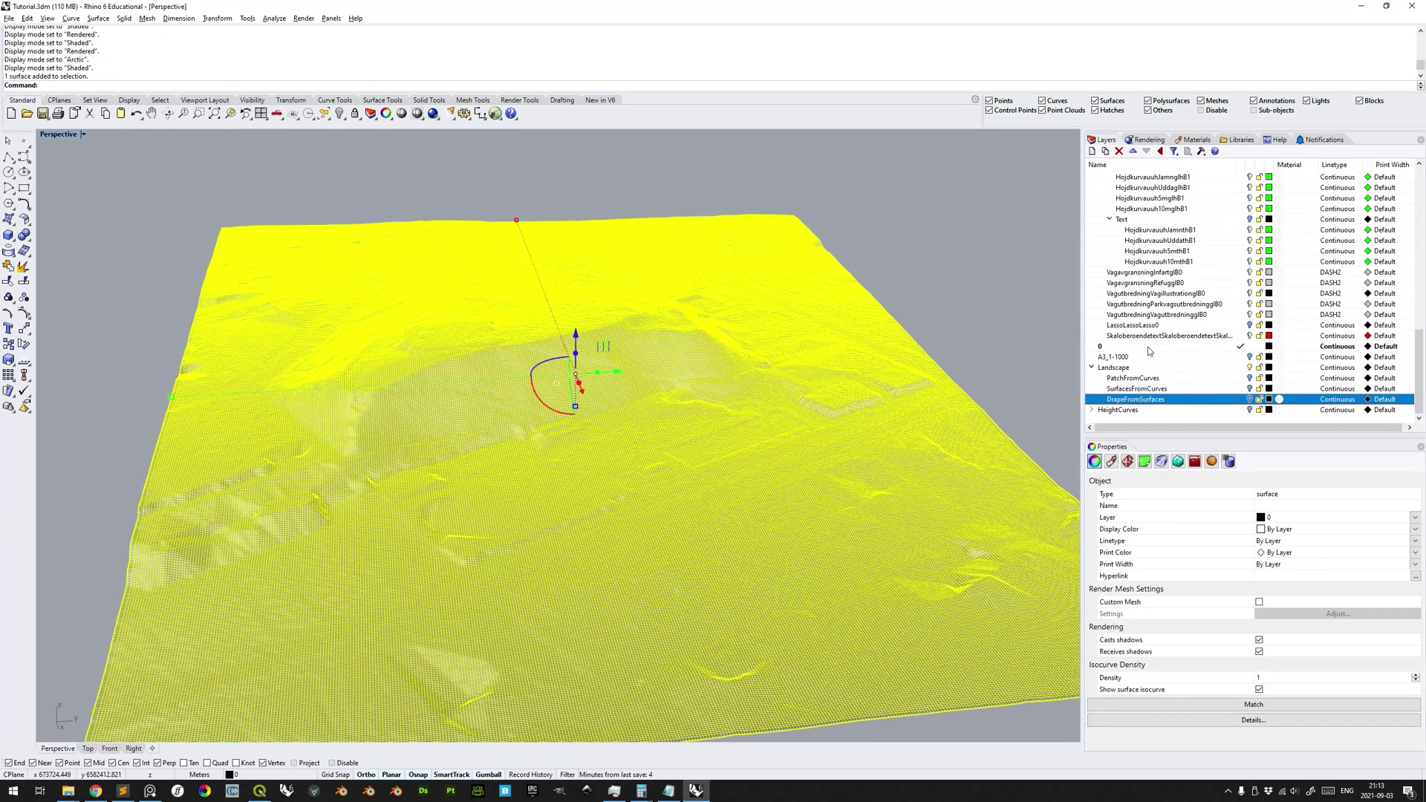
{"action": "left_click", "coordinate": [1092, 152]}
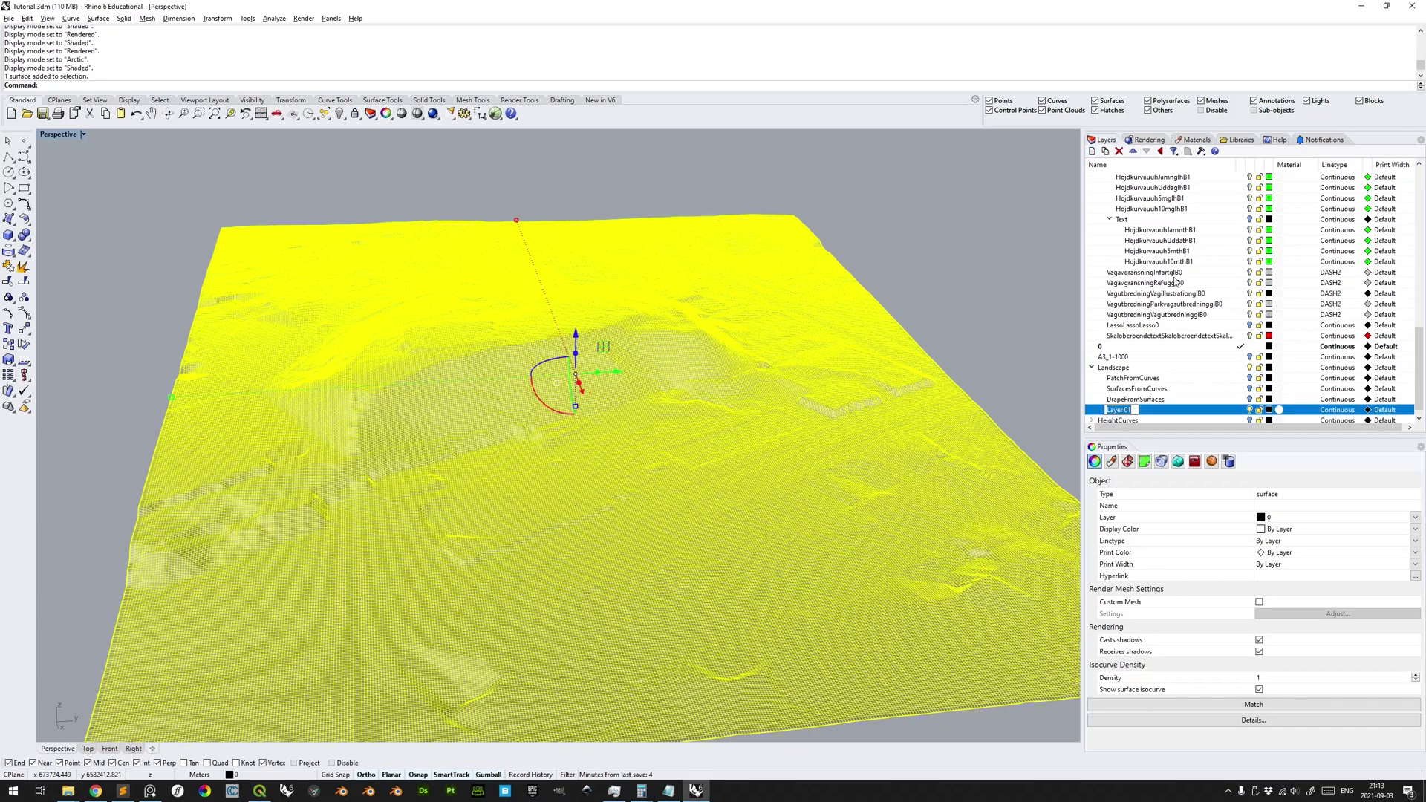
{"action": "type", "text": "HeightfieldFromHeightmap_HP"}
{"action": "key", "text": "Return"}
- Move the selected terrain surface to the HeightfieldFromHeightmap_HP layer and hide that layer
{"action": "right_click_drag", "start_coordinate": [1035, 429], "coordinate": [992, 425], "text": "shift"}
{"action": "right_click", "coordinate": [1150, 414]}
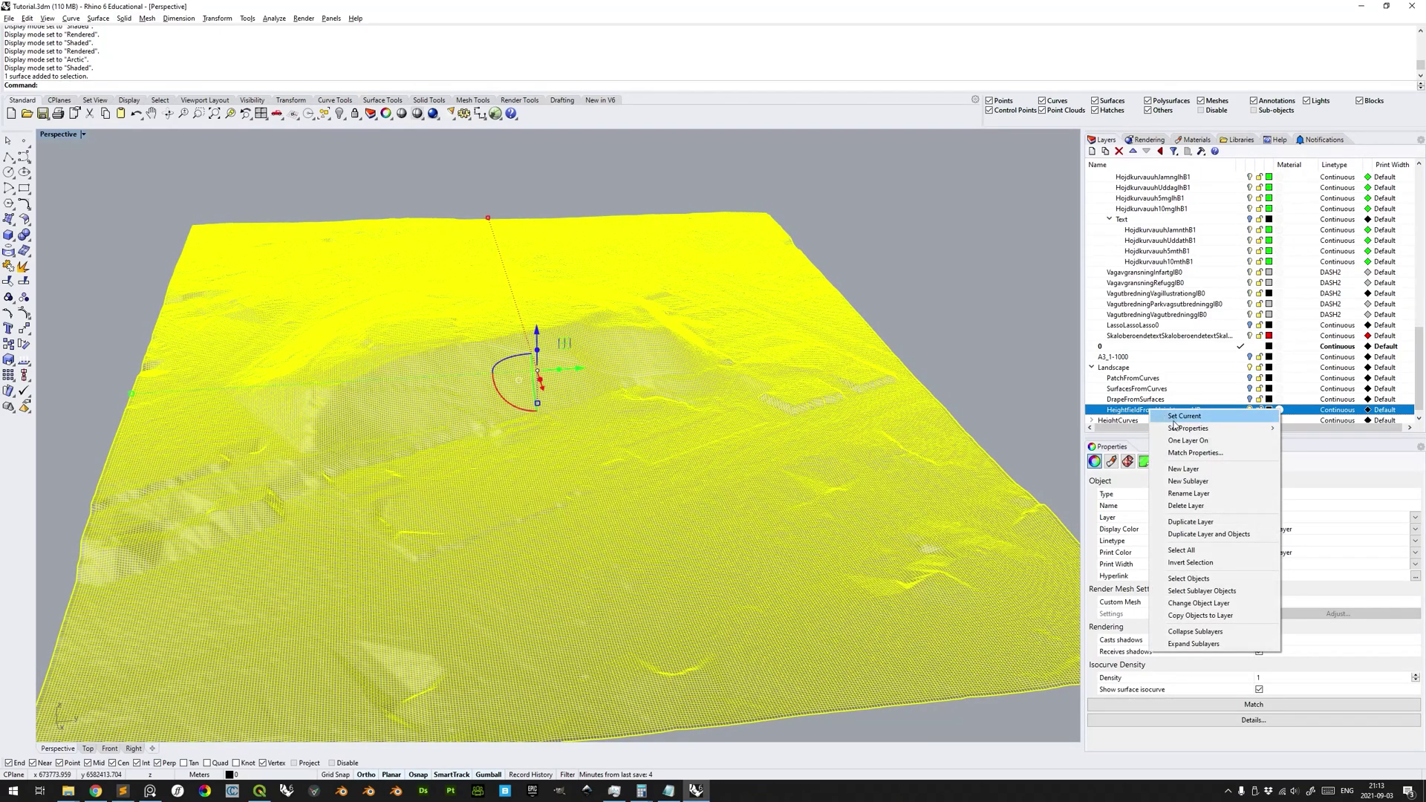
{"action": "left_click", "coordinate": [1212, 604]}
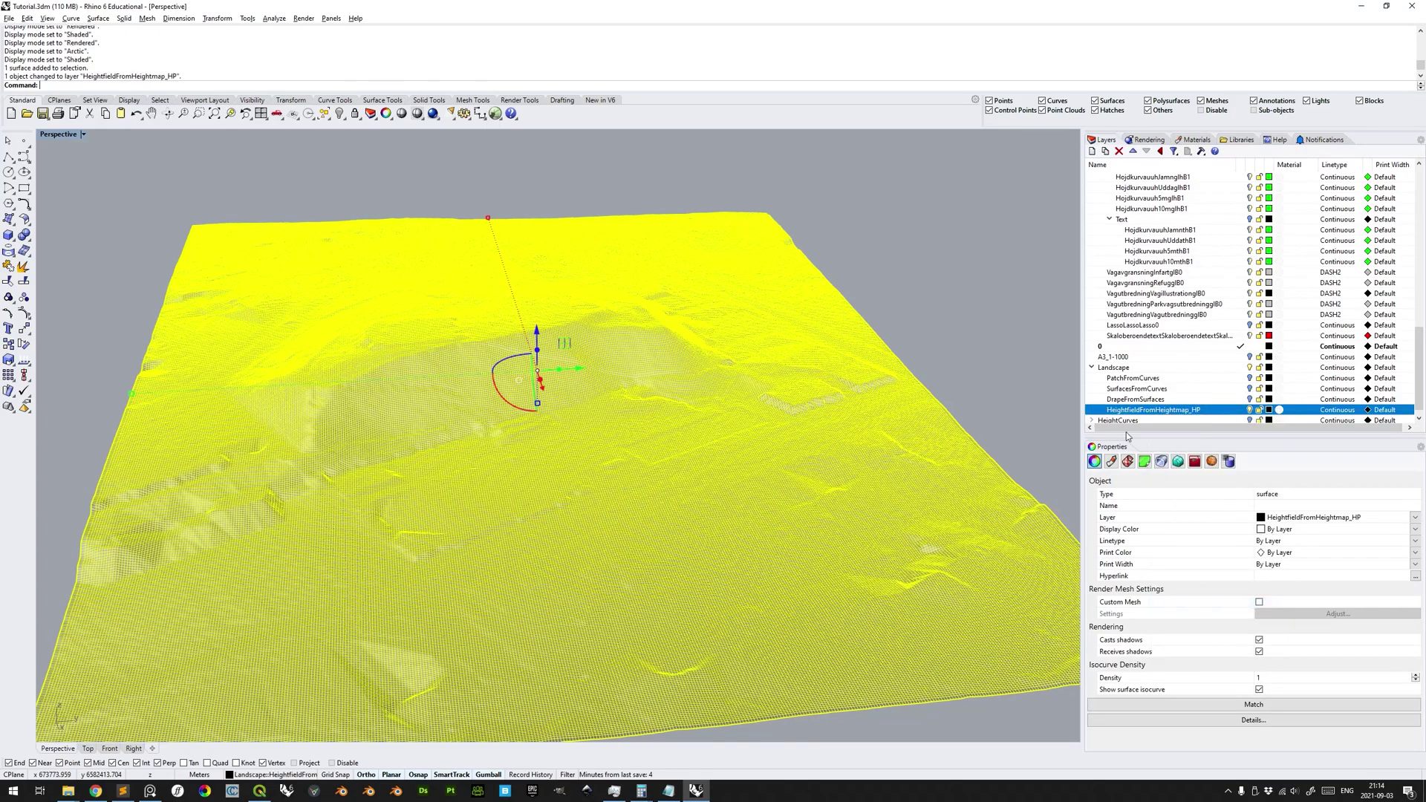
{"action": "left_click", "coordinate": [1249, 411]}
- Start another heightfield from Heightmap_Crop_16Bit.tif and place its first corner at the Notepad coordinates 673461,6581925
{"action": "type", "text": "Heightfield"}
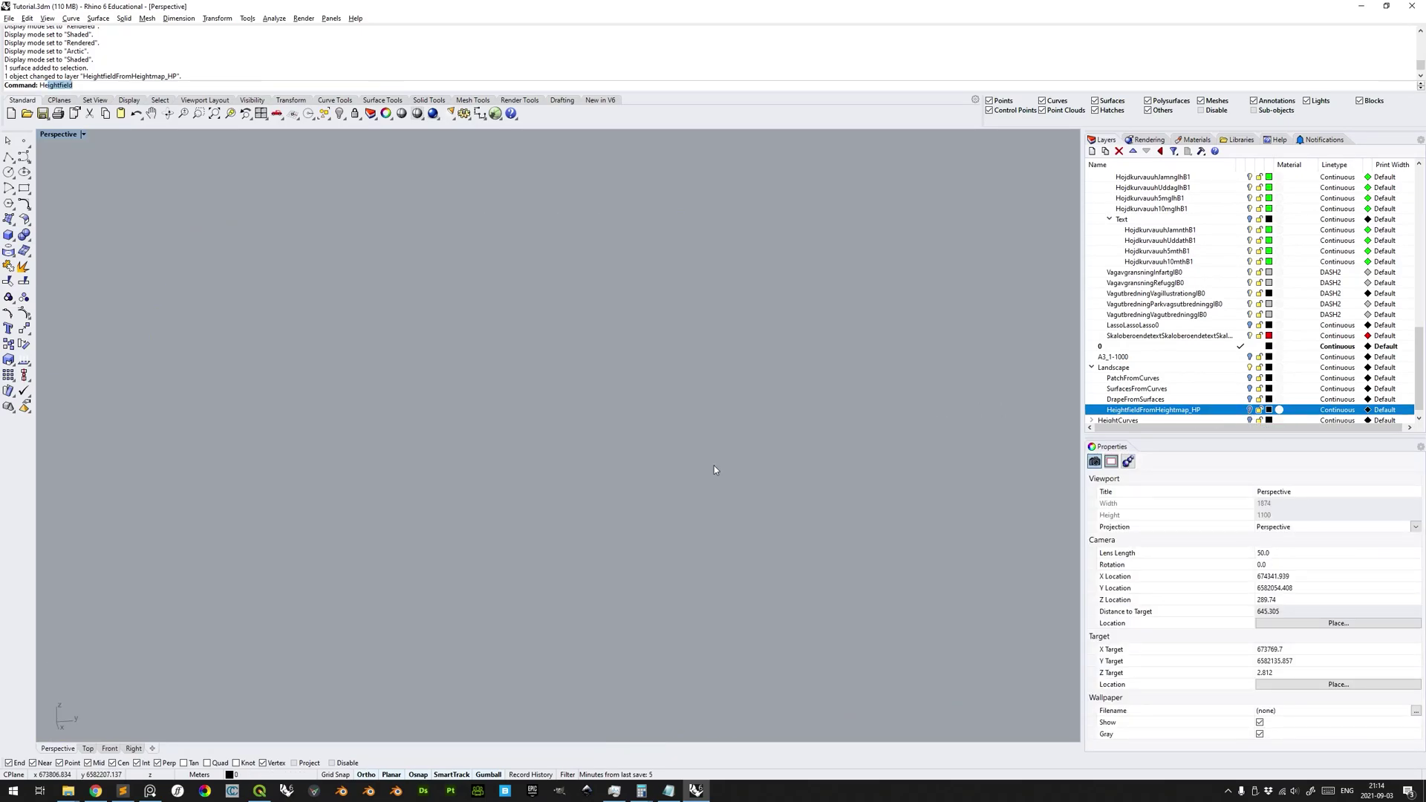
{"action": "key", "text": "Return"}
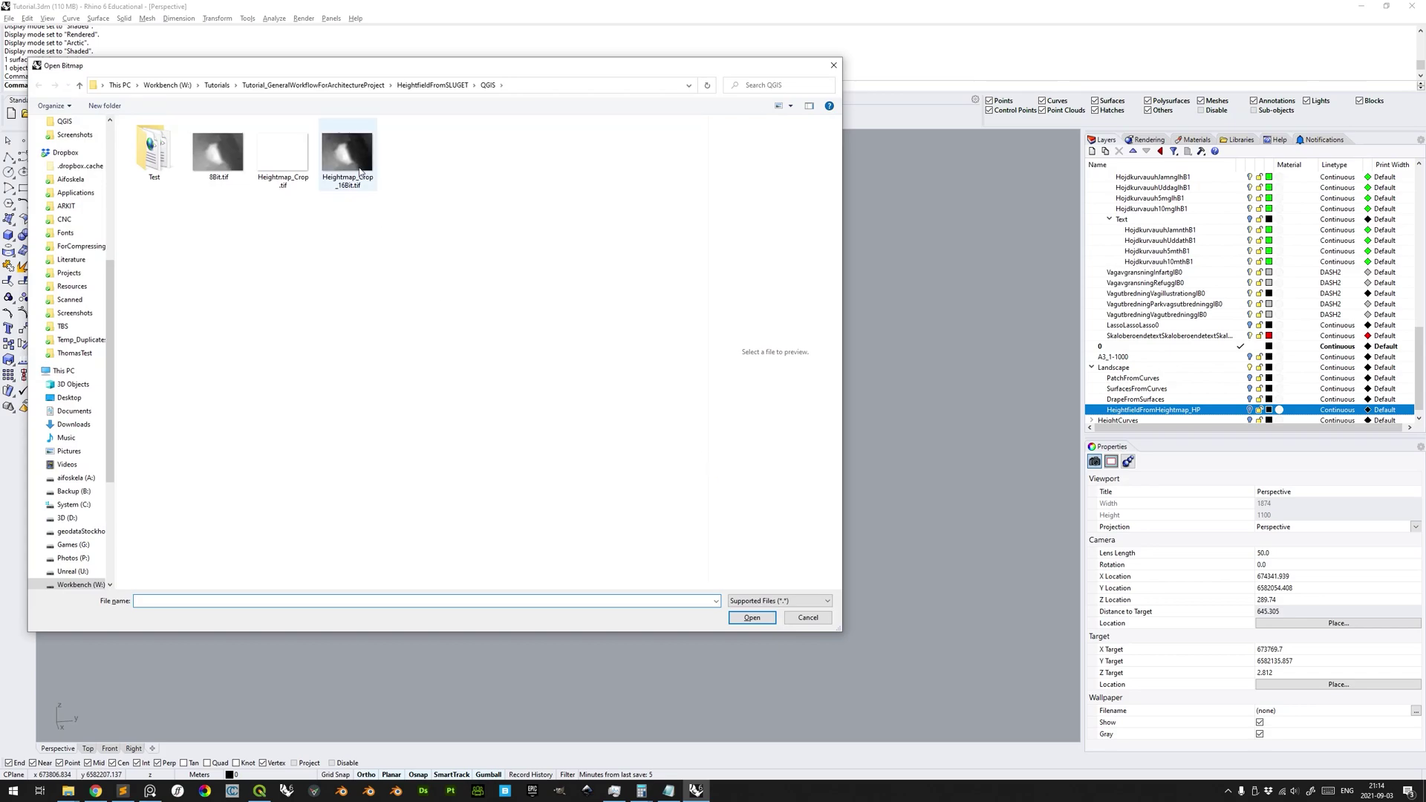
{"action": "left_click", "coordinate": [752, 617]}
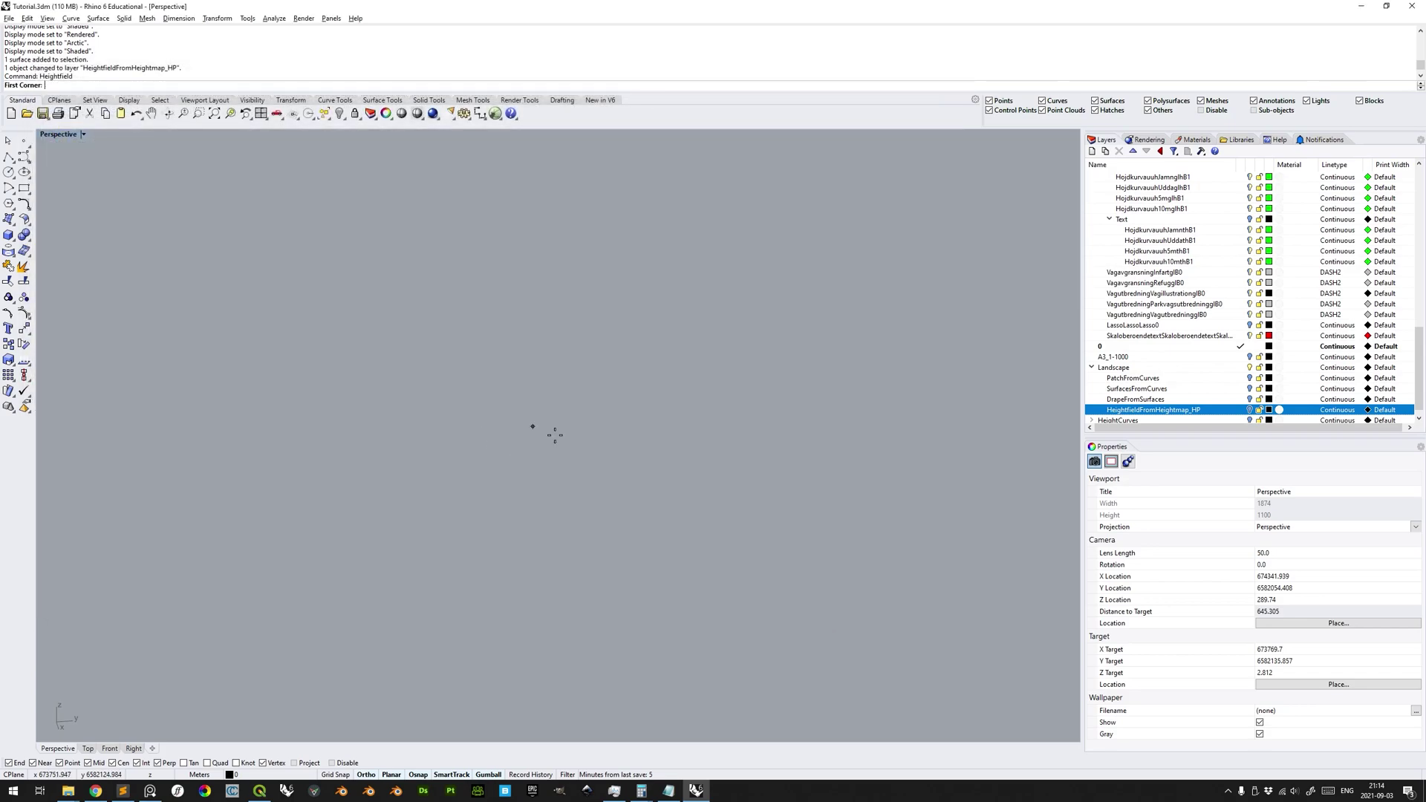
{"action": "key", "text": "alt+Tab"}
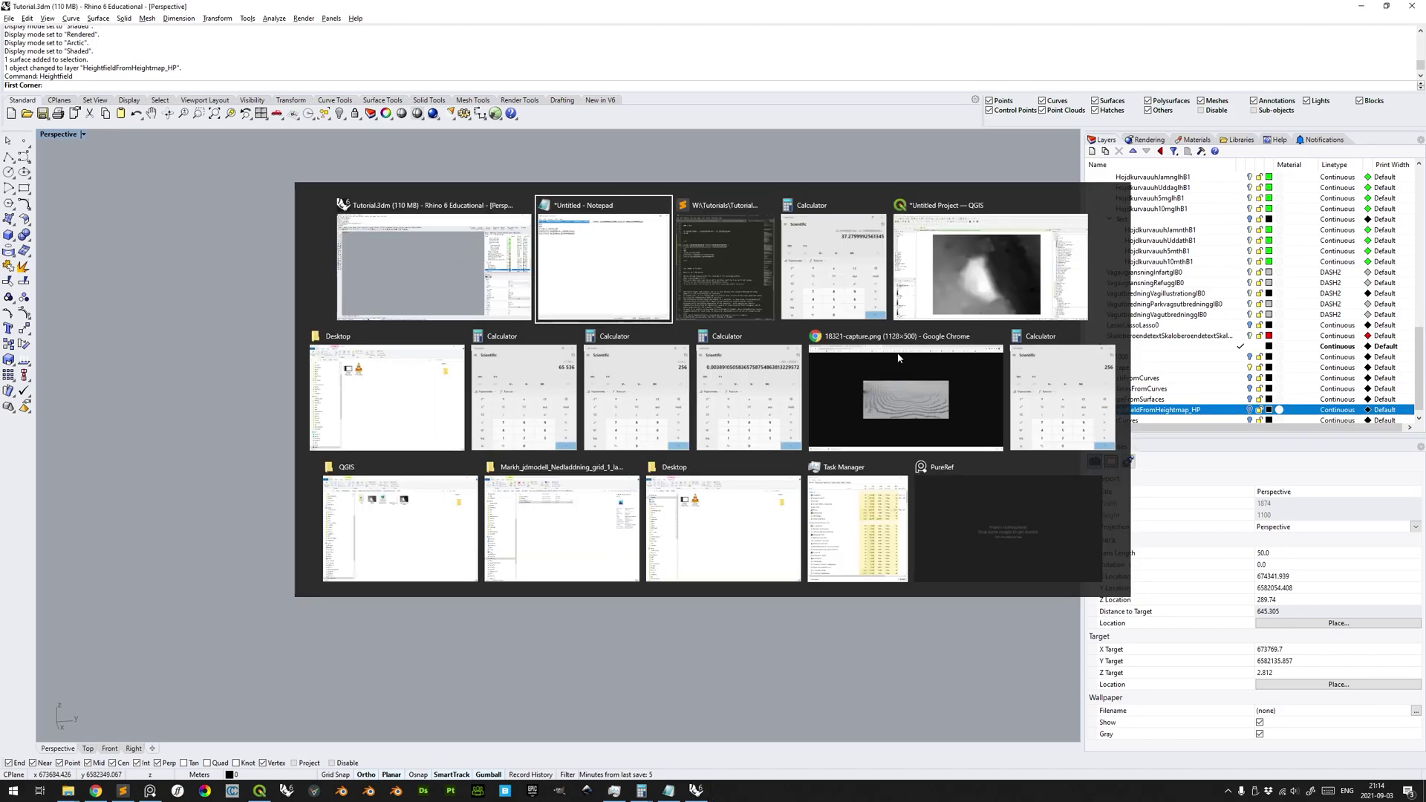
{"action": "key", "text": "alt+Tab"}
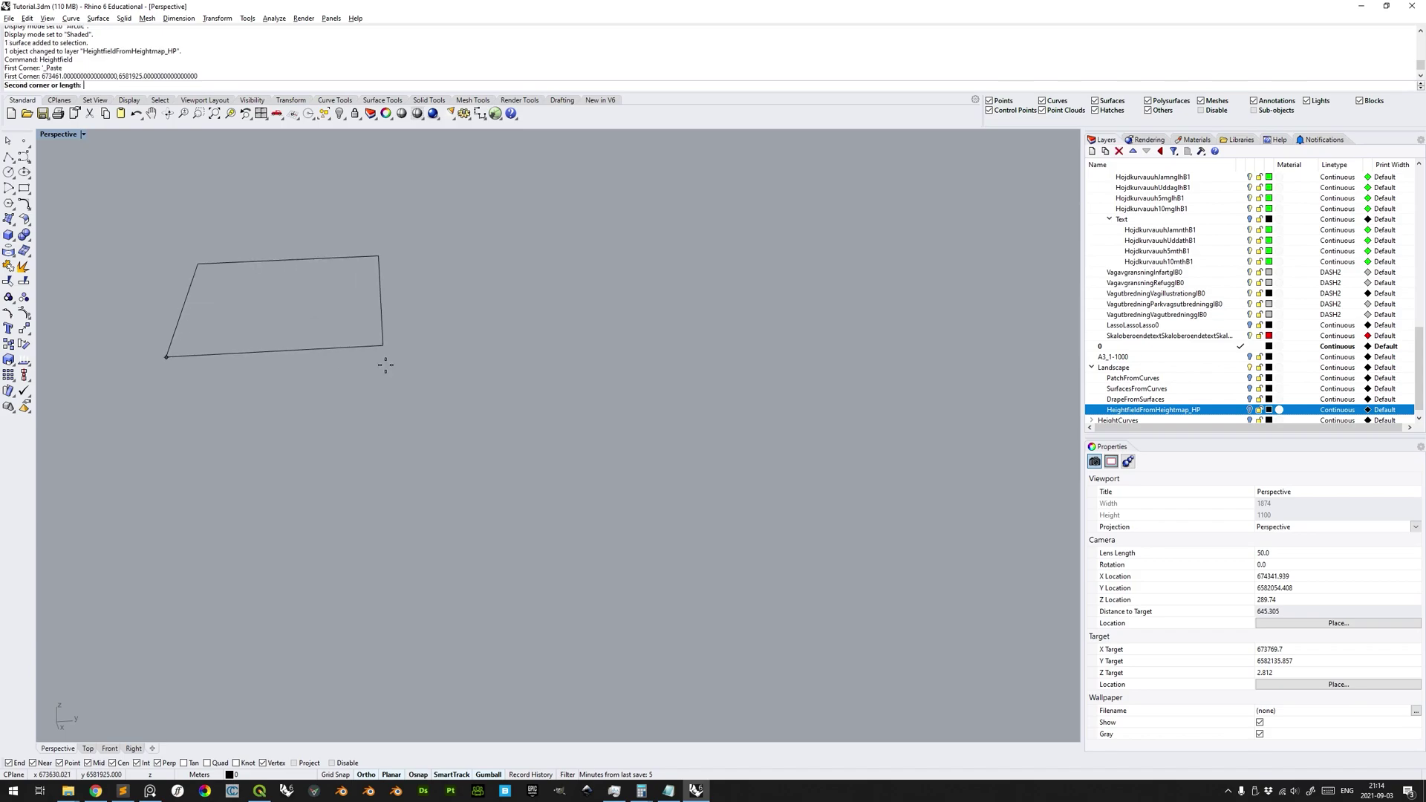
- Set the heightfield's length to 551 meters from its first corner
{"action": "scroll", "coordinate": [405, 369], "scroll_direction": "down", "scroll_amount": 8}
{"action": "right_click_drag", "start_coordinate": [434, 385], "coordinate": [564, 416]}
{"action": "right_click_drag", "start_coordinate": [456, 569], "coordinate": [545, 428], "text": "shift"}
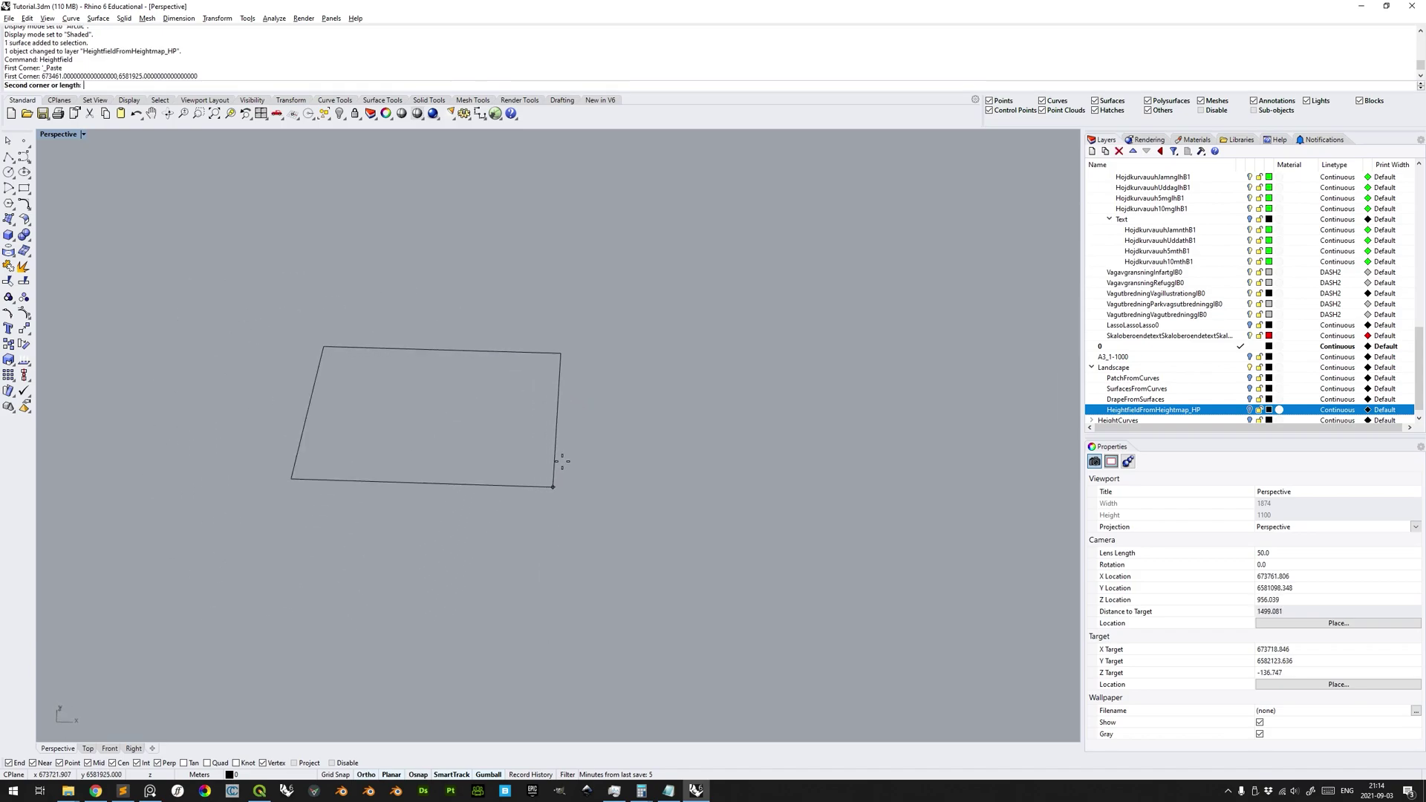
{"action": "key", "text": "alt+Tab"}
{"action": "key", "text": "alt+shift+Tab"}
{"action": "key", "text": "alt+Tab"}
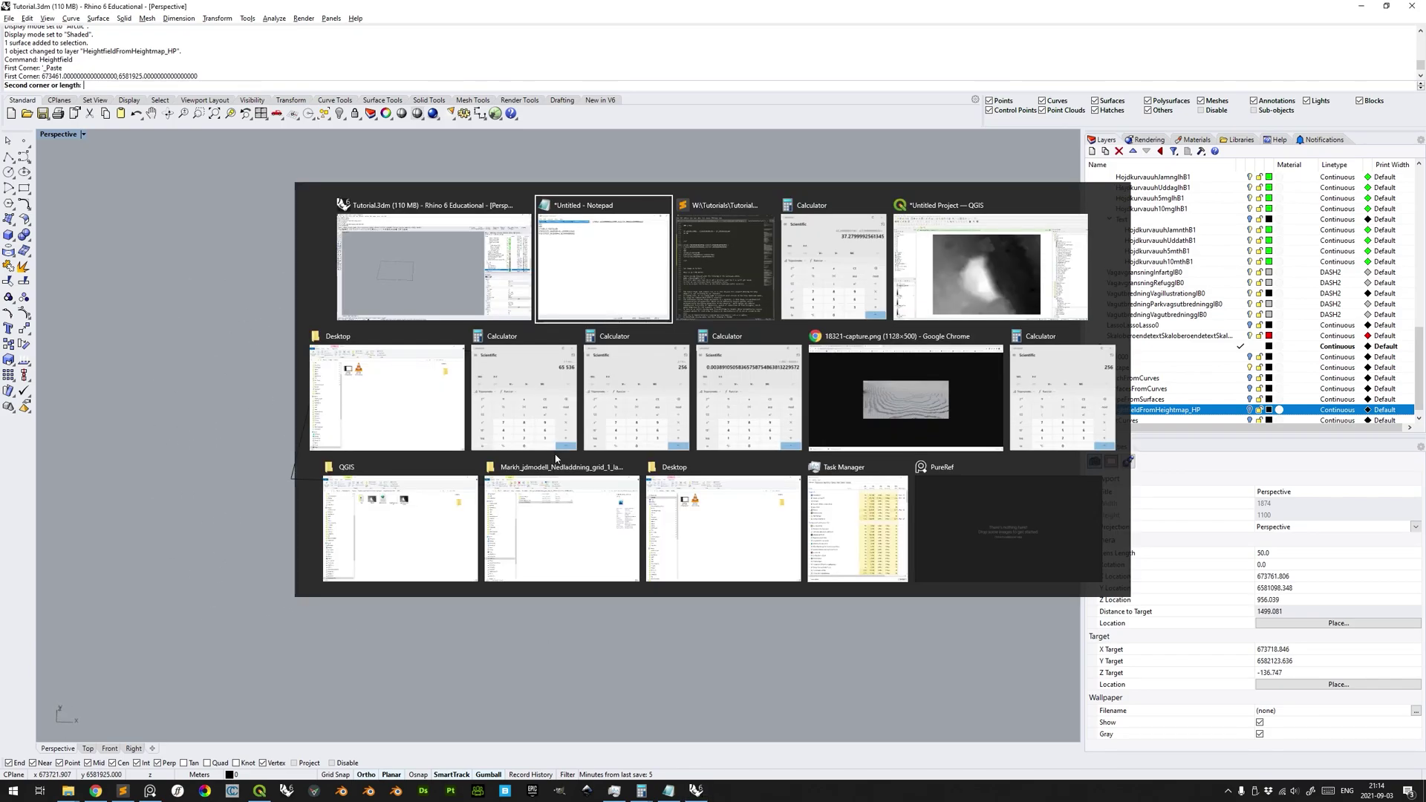
{"action": "key", "text": "alt+Tab"}
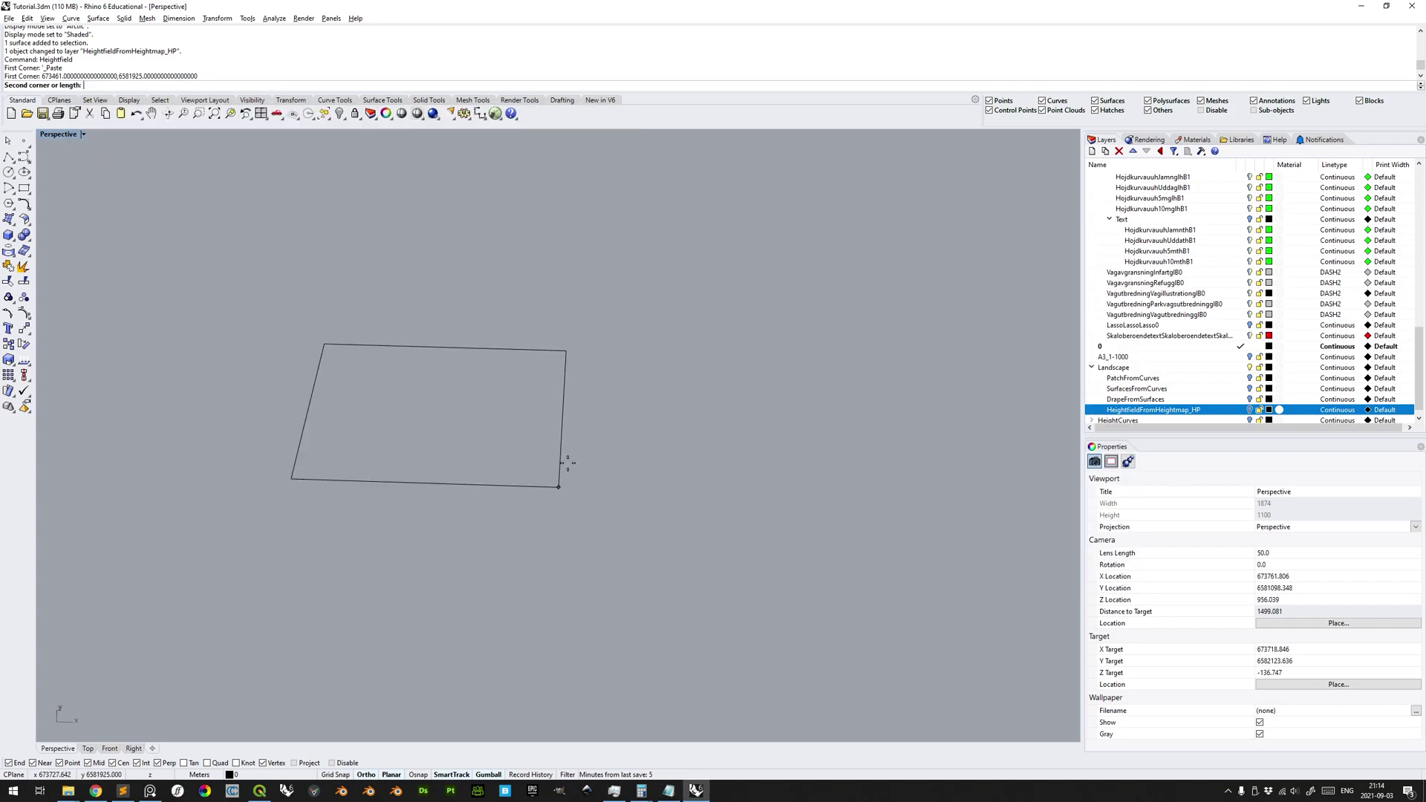
{"action": "type", "text": "551"}
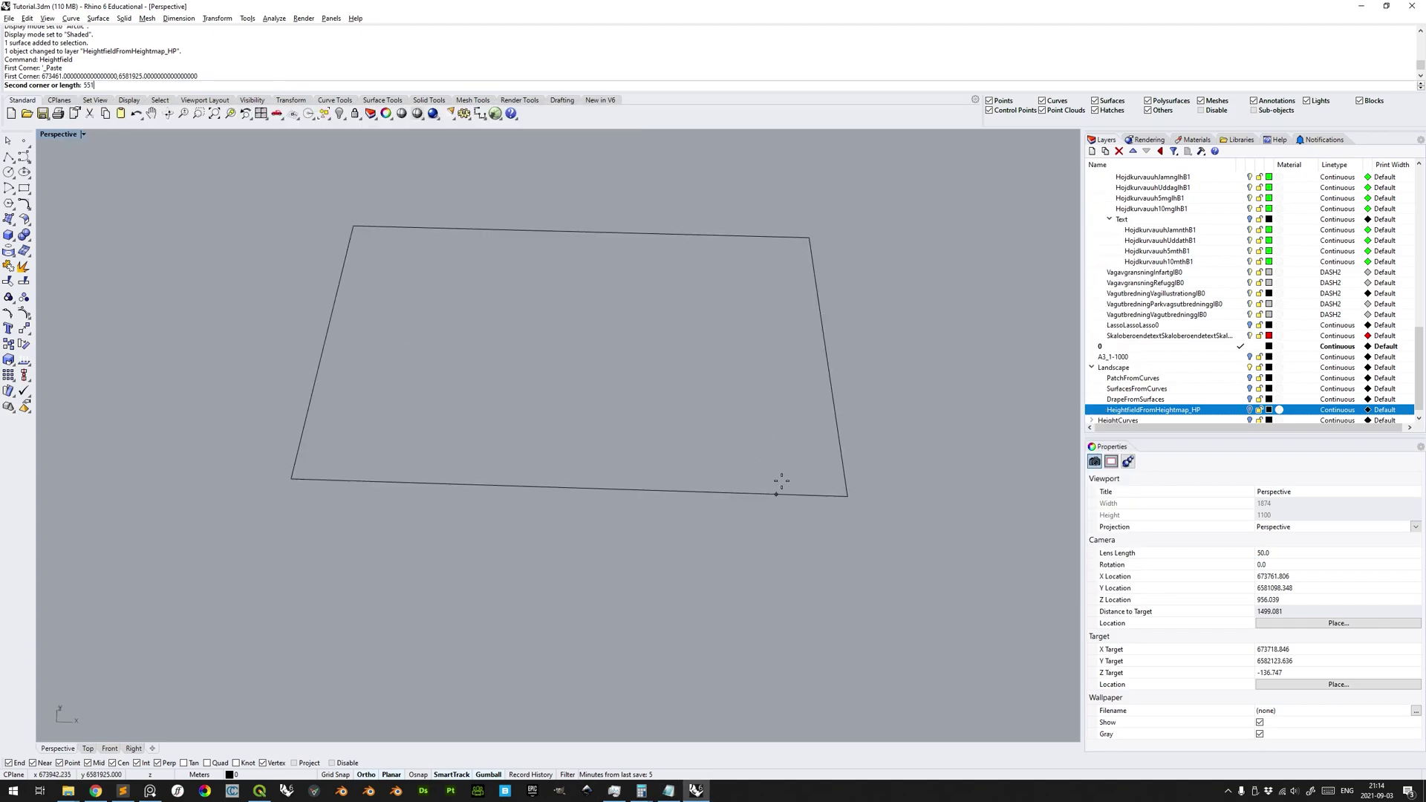
{"action": "key", "text": "Return"}
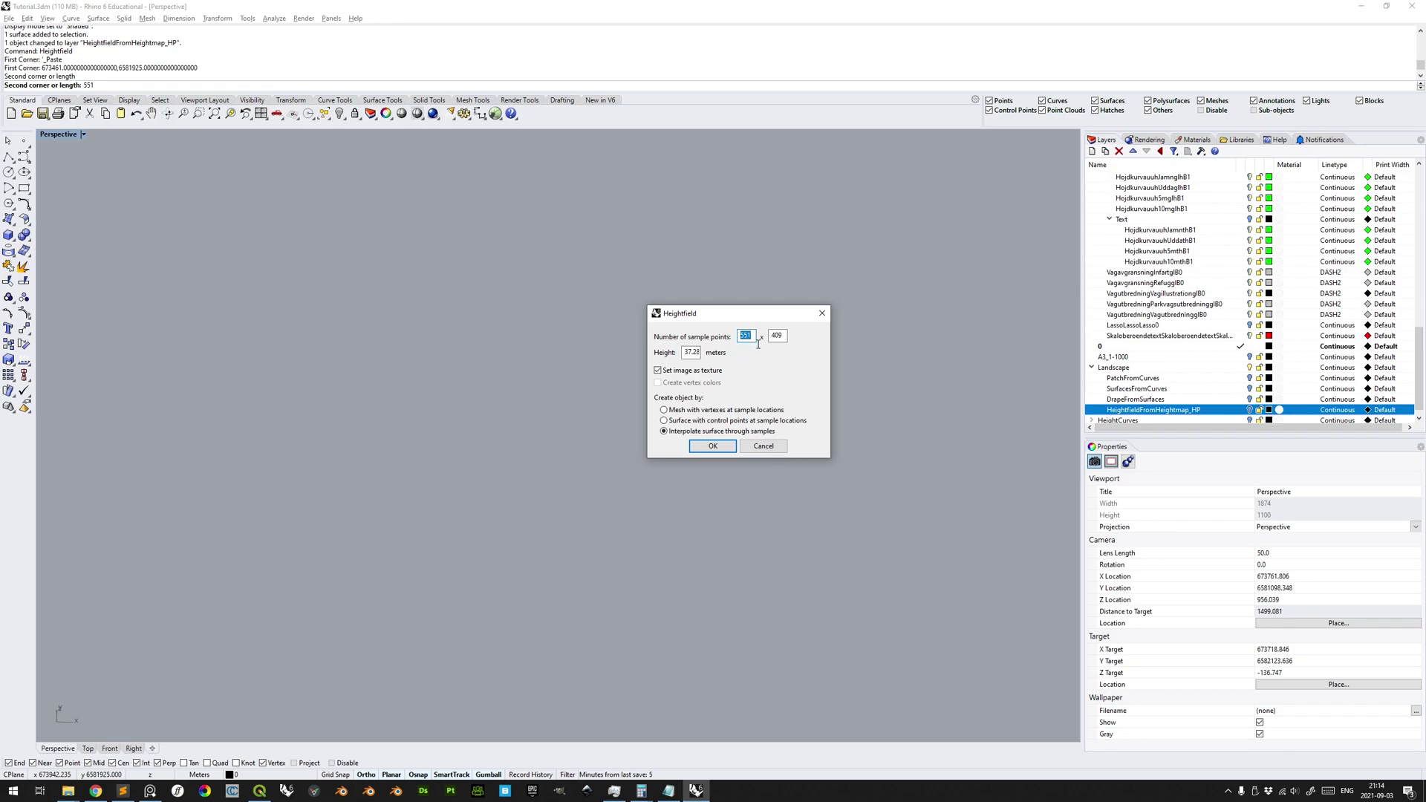
- Generate the heightfield with 275 x 205 sample points, saving the model as Tutorial.3dm before proceeding
{"action": "type", "text": "275"}
{"action": "key", "text": "Tab"}
{"action": "type", "text": "20"}
{"action": "left_click", "coordinate": [724, 447]}
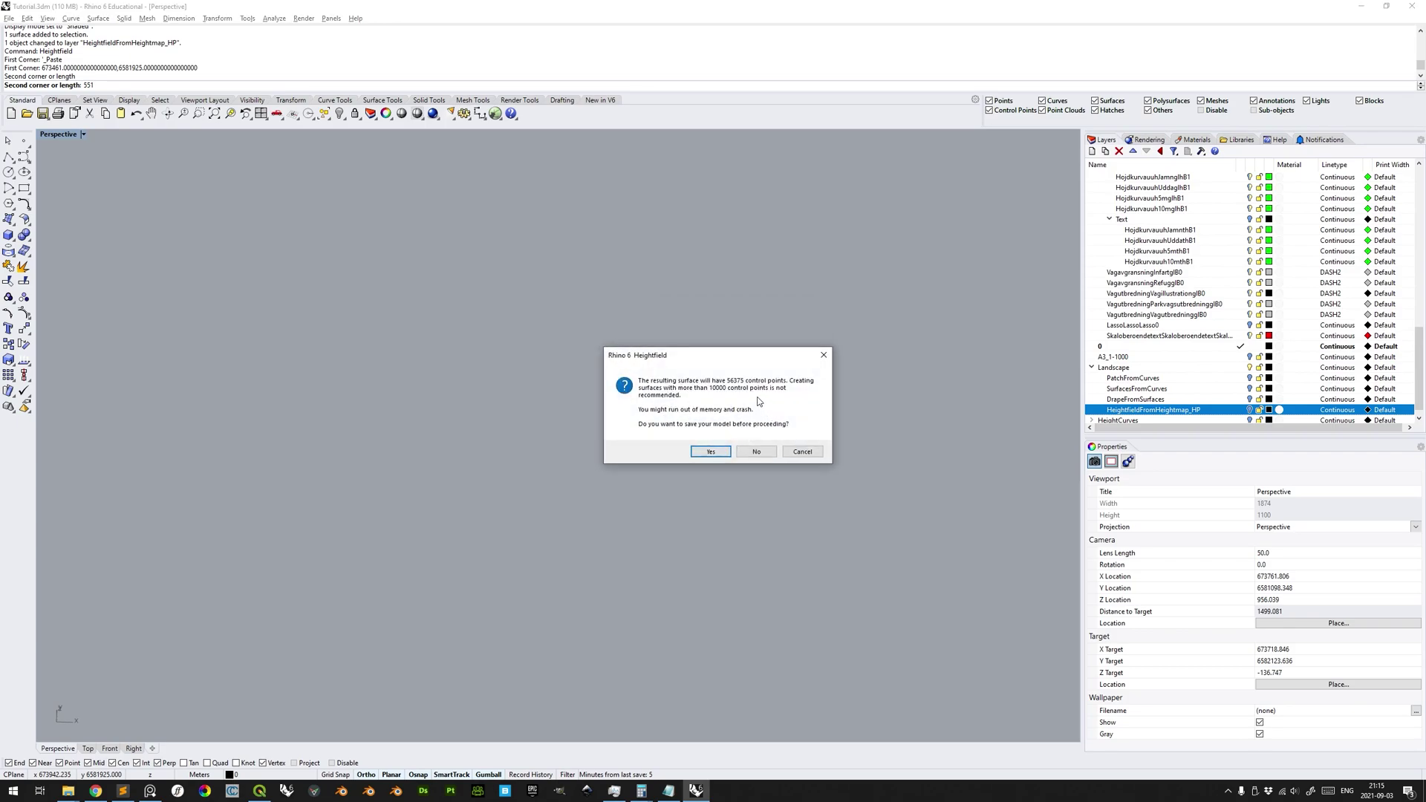
{"action": "left_click", "coordinate": [755, 450]}
{"action": "left_click", "coordinate": [711, 453]}
{"action": "left_click", "coordinate": [182, 141]}
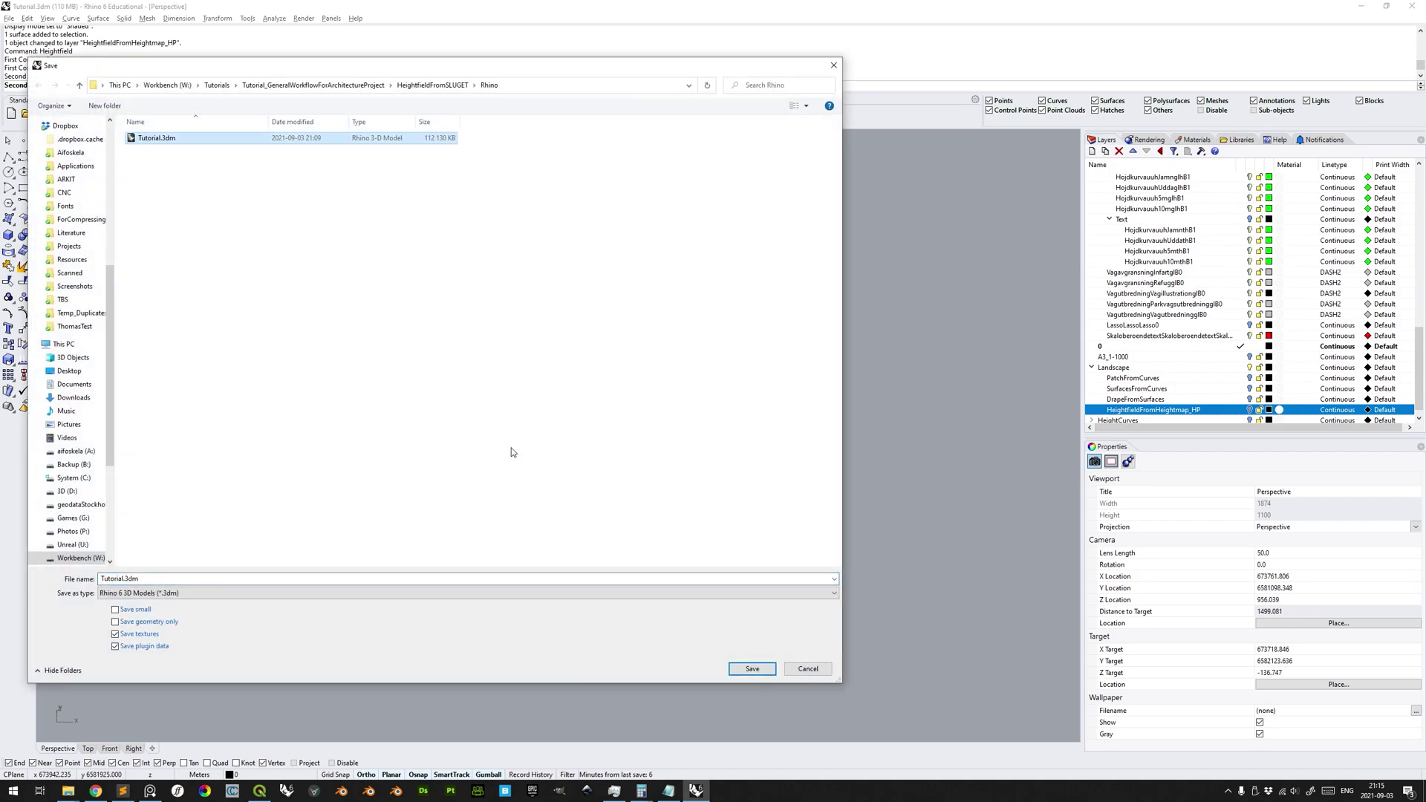
{"action": "left_click", "coordinate": [751, 669]}
{"action": "left_click", "coordinate": [704, 441]}
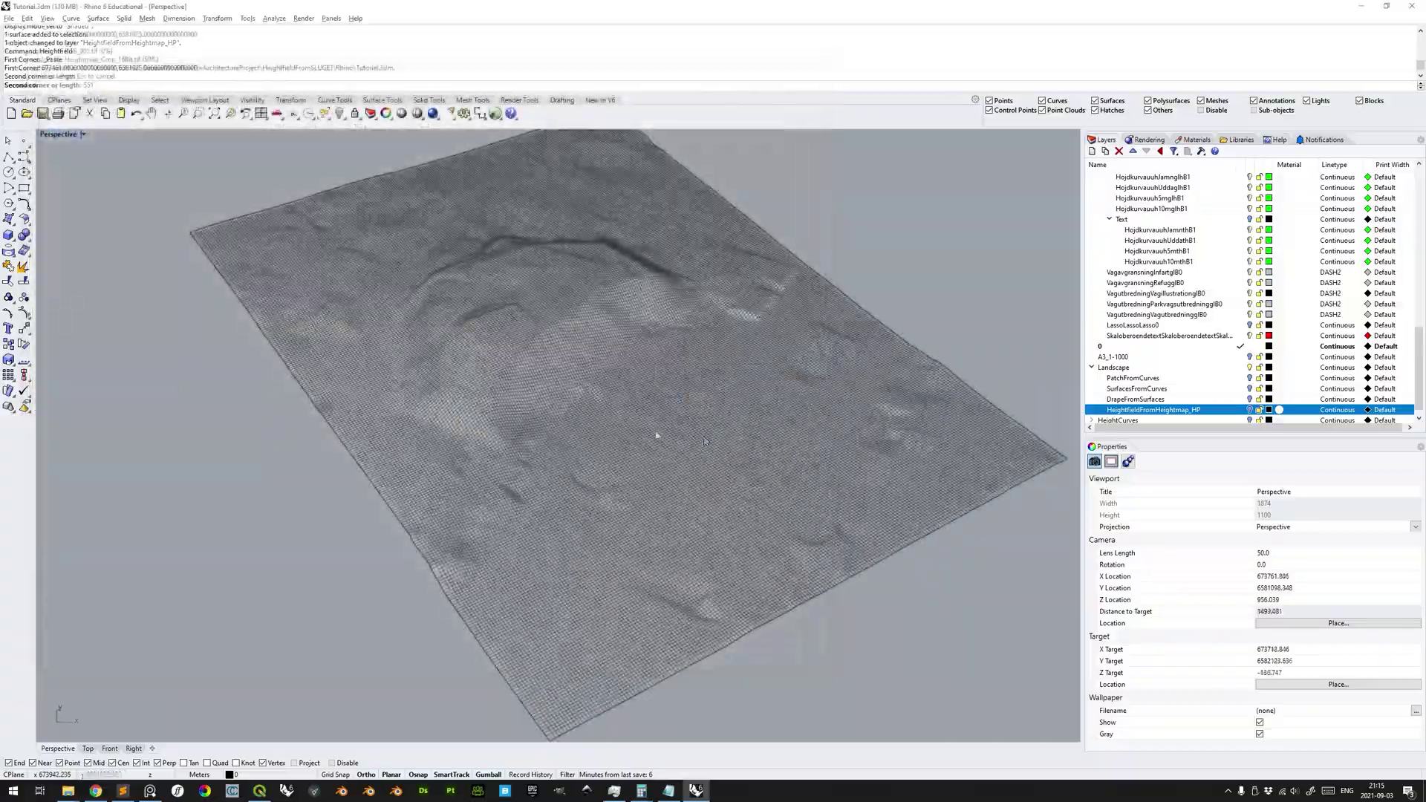
- Examine the new terrain surface up close and in the Arctic display mode, and return the viewport to Shaded
{"action": "scroll", "coordinate": [657, 435], "scroll_direction": "up", "scroll_amount": 4}
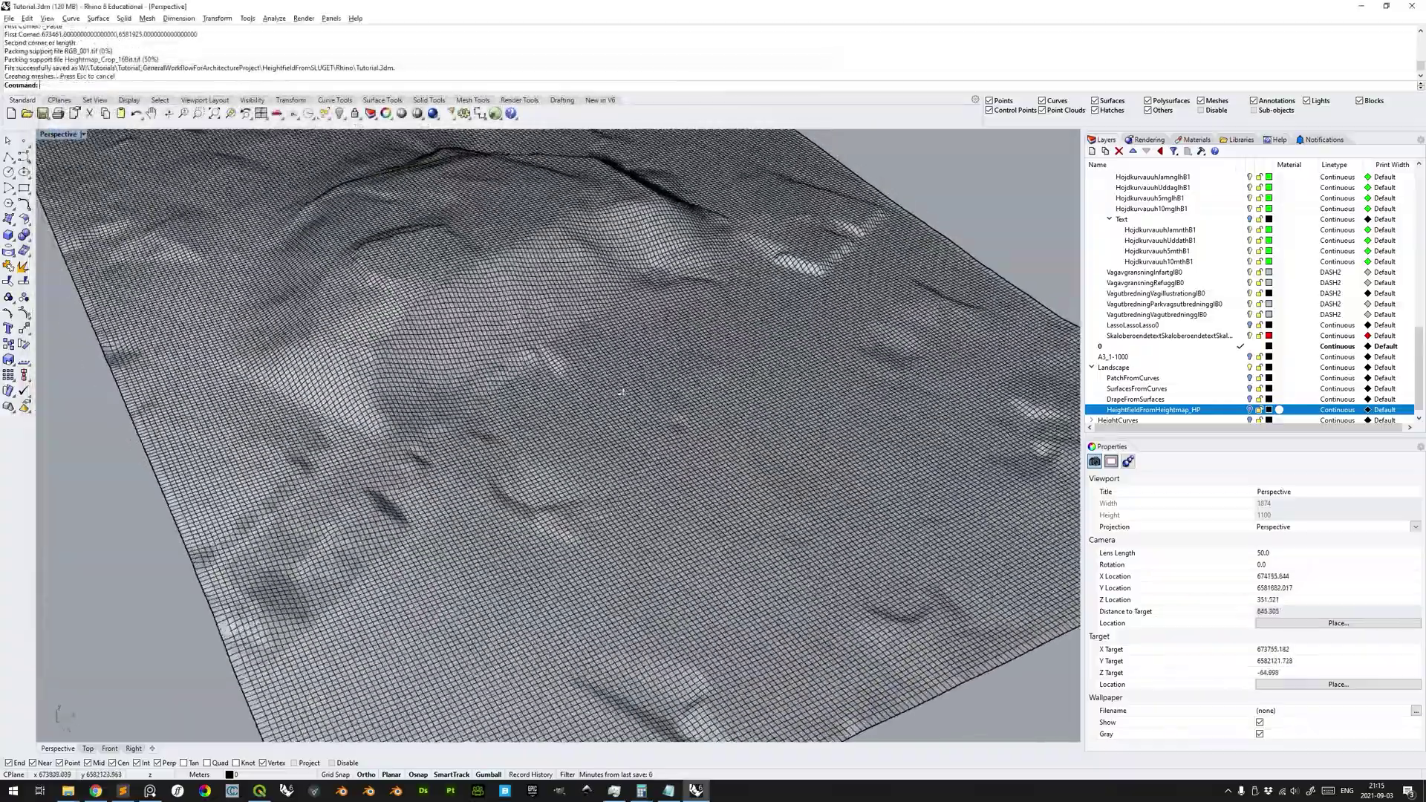
{"action": "right_click_drag", "start_coordinate": [621, 392], "coordinate": [641, 318]}
{"action": "scroll", "coordinate": [614, 319], "scroll_direction": "up", "scroll_amount": 6}
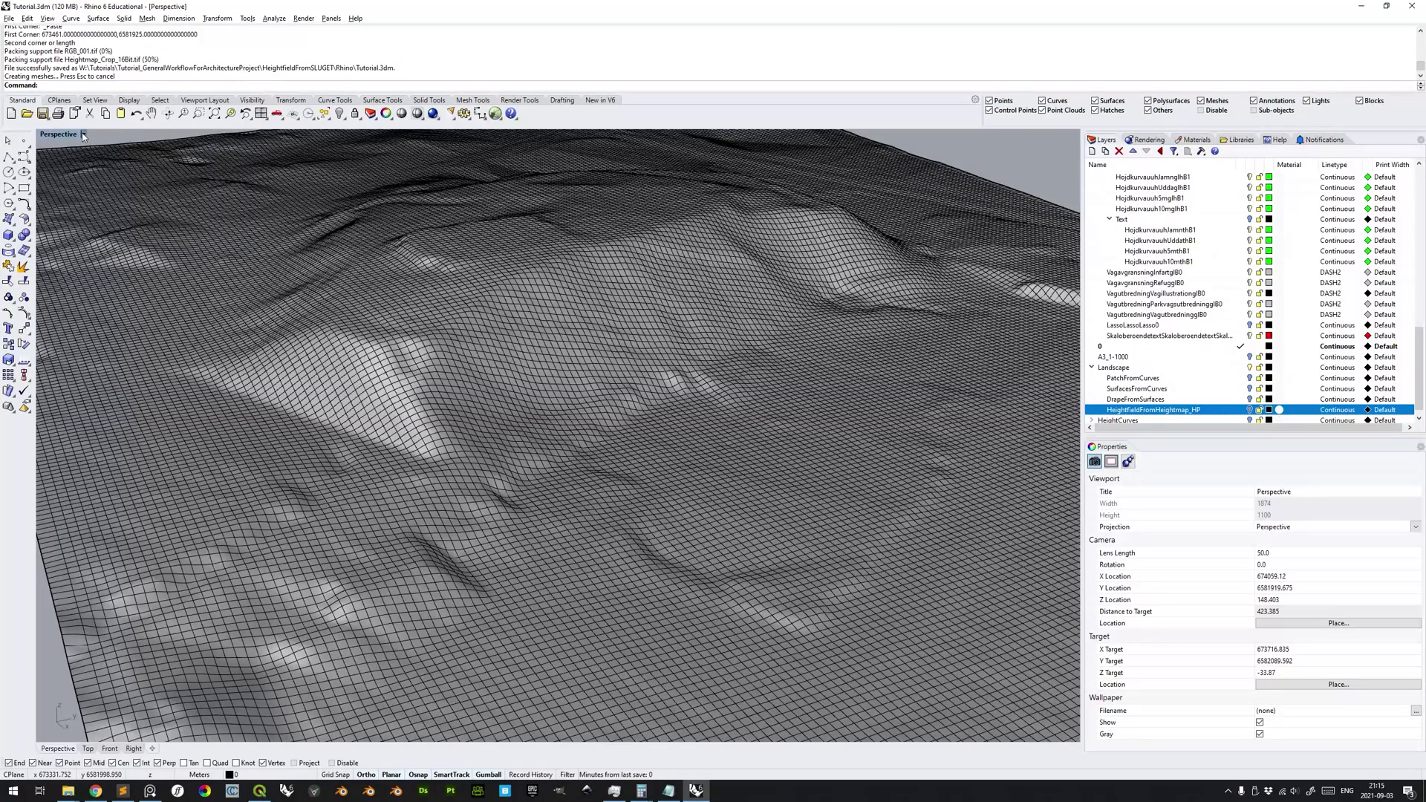
{"action": "left_click", "coordinate": [83, 134]}
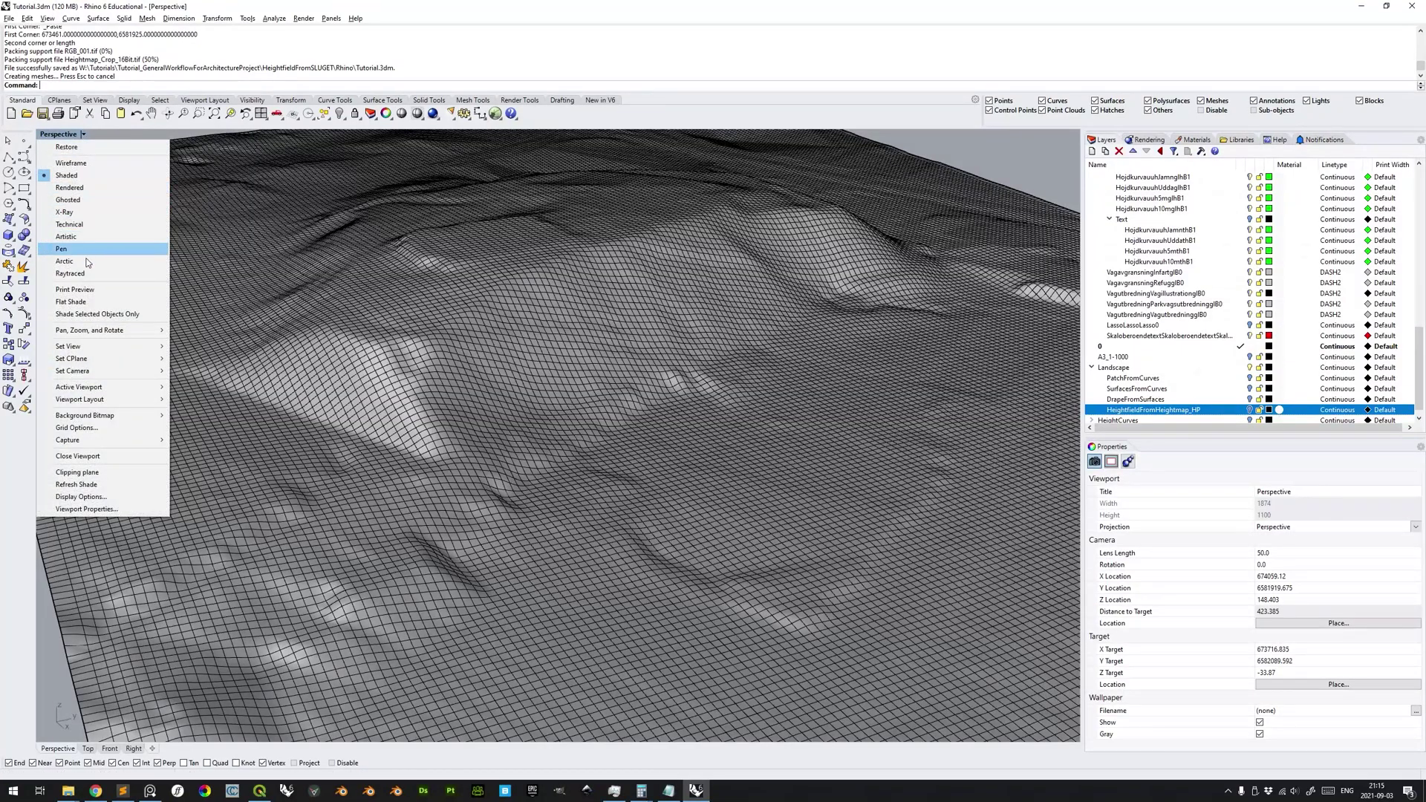
{"action": "left_click", "coordinate": [83, 262]}
{"action": "right_click_drag", "start_coordinate": [832, 408], "coordinate": [813, 385]}
{"action": "right_click_drag", "start_coordinate": [549, 377], "coordinate": [595, 376], "text": "shift"}
{"action": "scroll", "coordinate": [672, 372], "scroll_direction": "down", "scroll_amount": 4}
{"action": "mouse_move", "coordinate": [596, 375]}
{"action": "right_mouse_down"}
{"action": "mouse_move", "coordinate": [602, 412]}
{"action": "mouse_move", "coordinate": [607, 392]}
{"action": "right_mouse_up"}
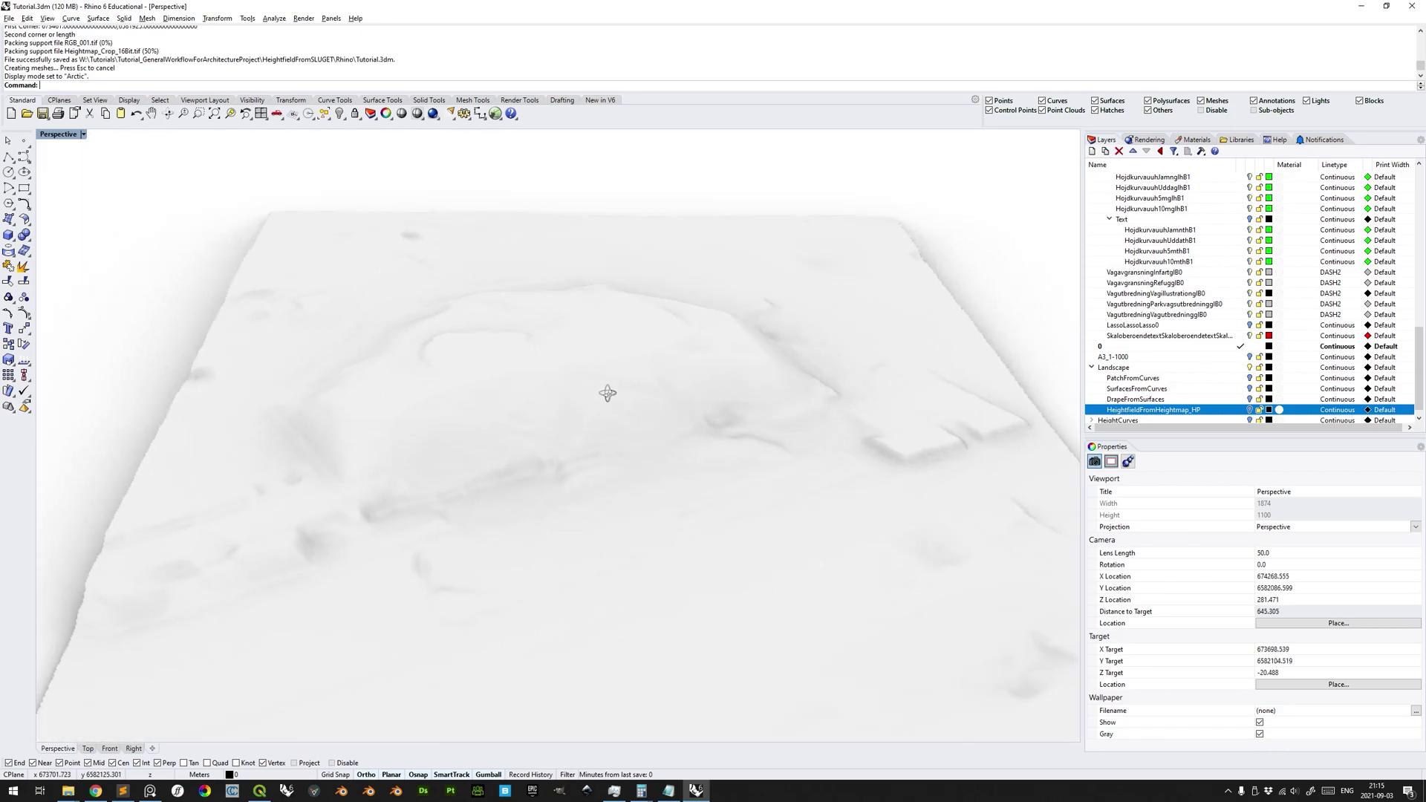
{"action": "left_click", "coordinate": [74, 135]}
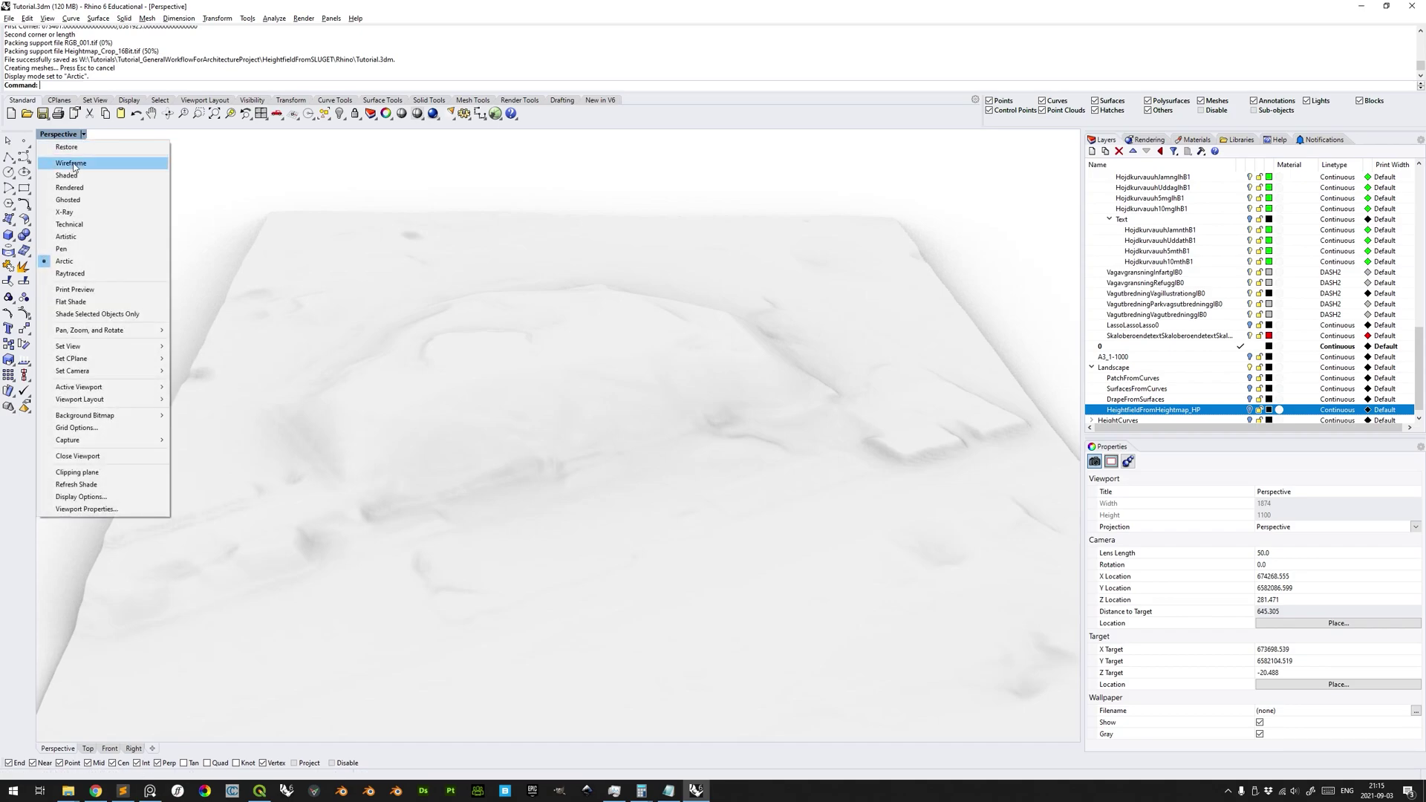
{"action": "left_click", "coordinate": [68, 176]}
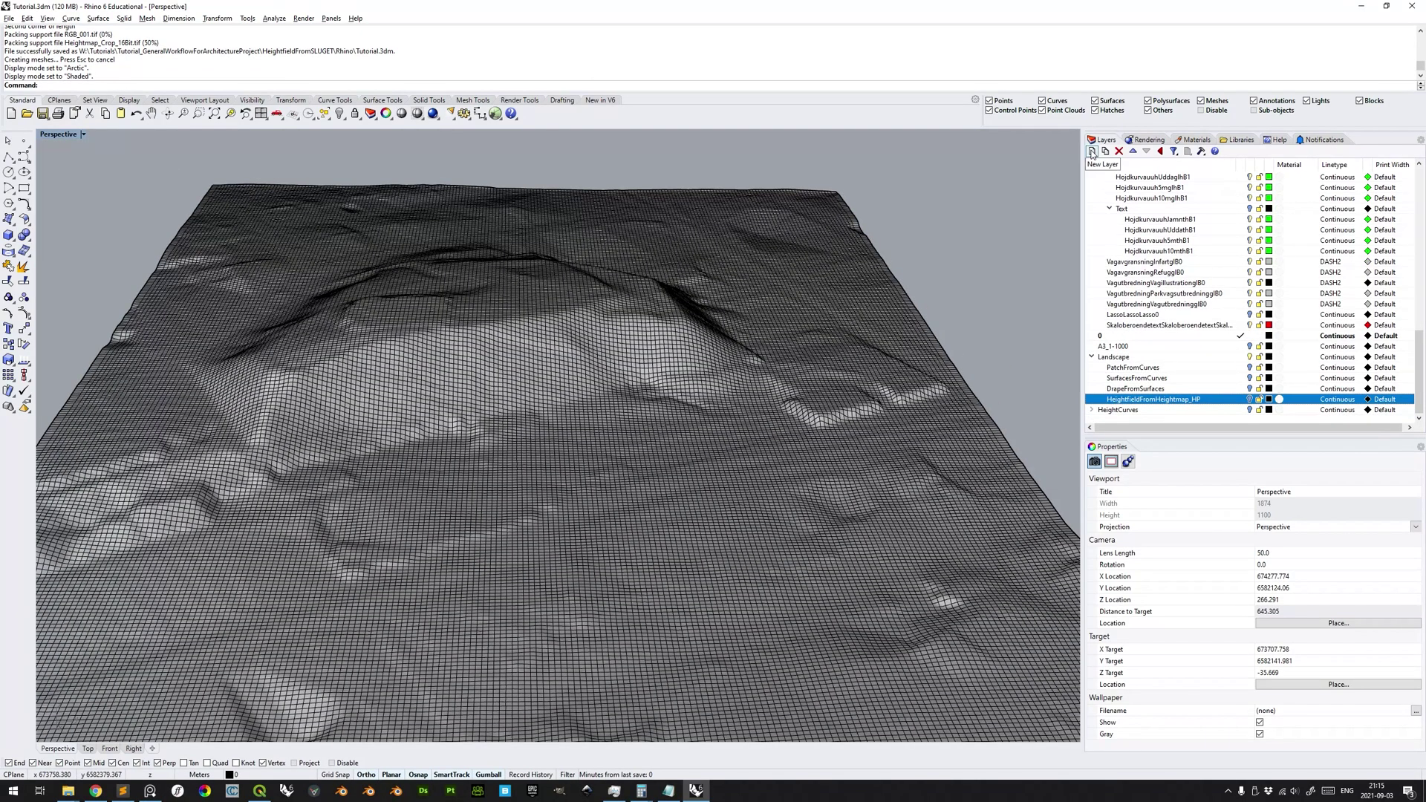
- Add a layer named HeightfieldFromHeightmap_MP below HeightfieldFromHeightmap_HP in the Landscape group
{"action": "left_click", "coordinate": [1092, 151]}
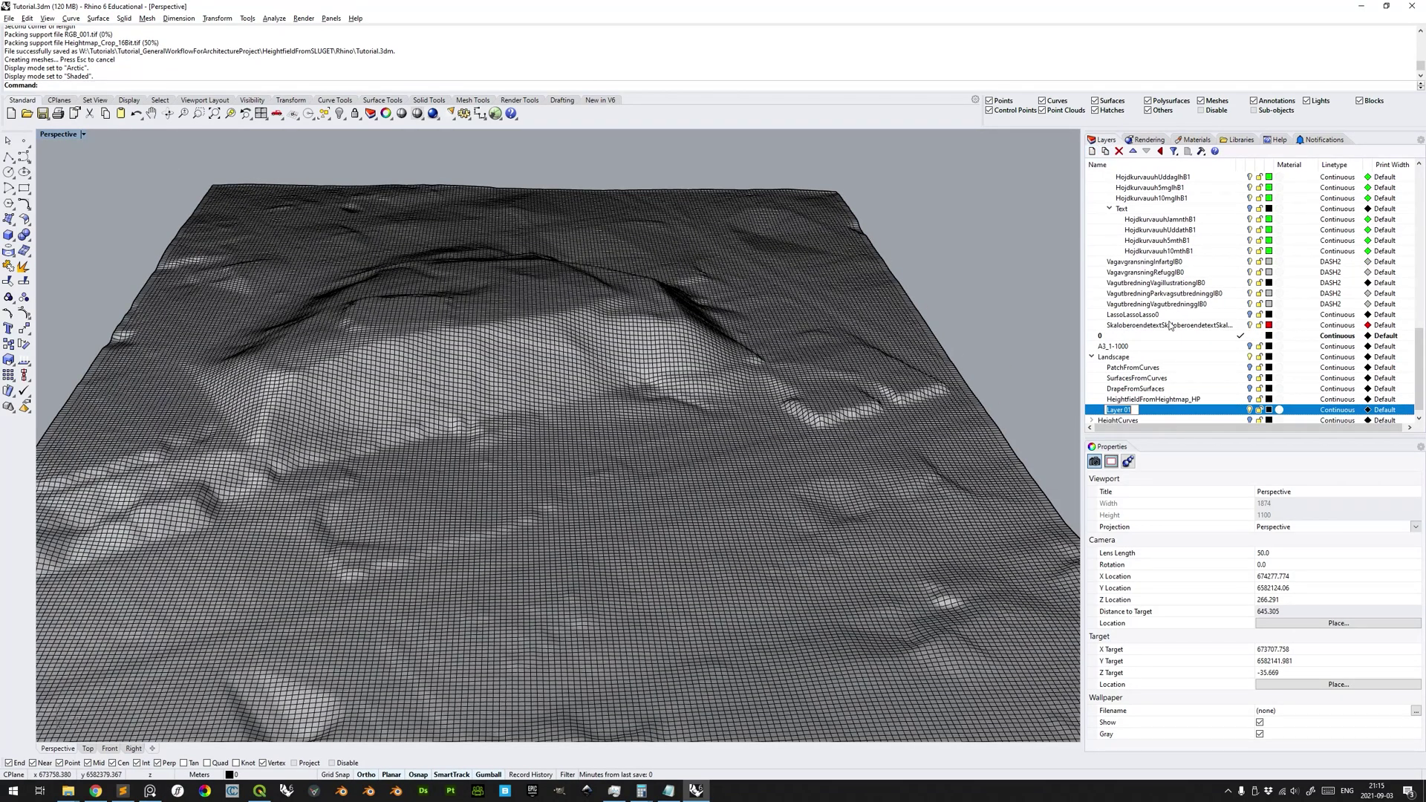
{"action": "type", "text": "Heu"}
{"action": "type", "text": "ight"}
{"action": "type", "text": "fieldFrom"}
{"action": "type", "text": "Heightmap_MP"}
{"action": "key", "text": "Return"}
- Move the new terrain surface to the HeightfieldFromHeightmap_MP layer and deselect it
{"action": "left_click", "coordinate": [854, 379]}
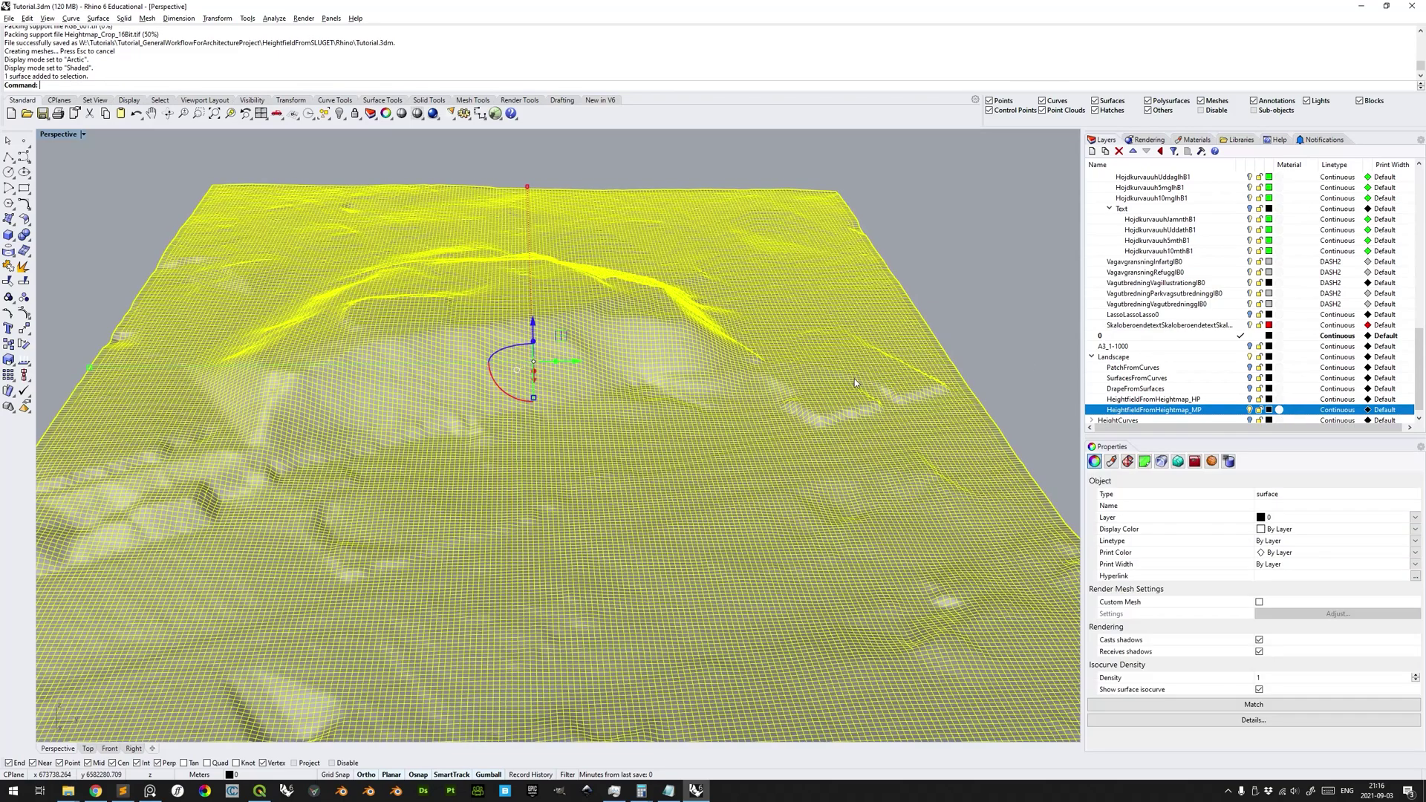
{"action": "right_click", "coordinate": [1163, 415]}
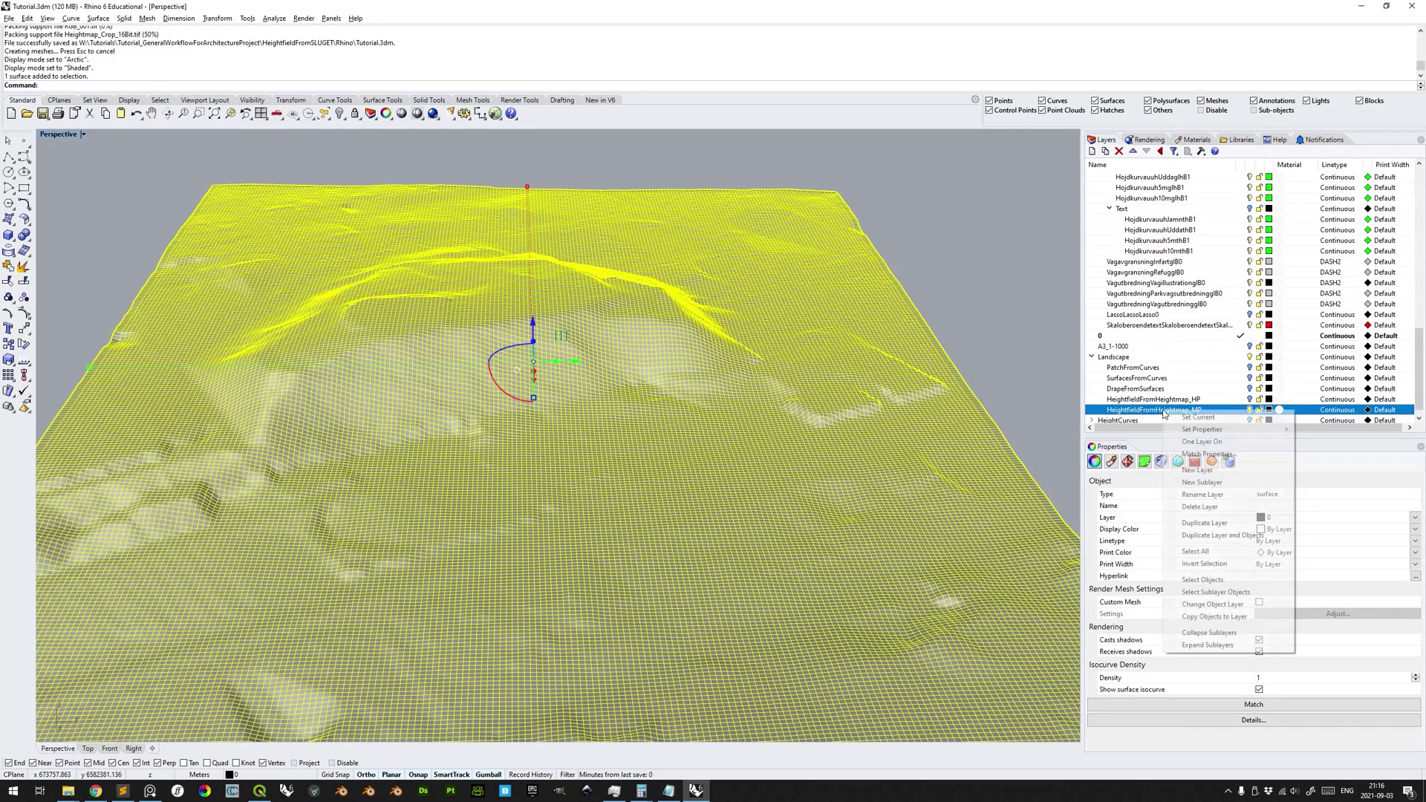
{"action": "left_click", "coordinate": [1213, 605]}
{"action": "left_click", "coordinate": [1035, 387]}
{"action": "right_click_drag", "start_coordinate": [1035, 388], "coordinate": [643, 439]}
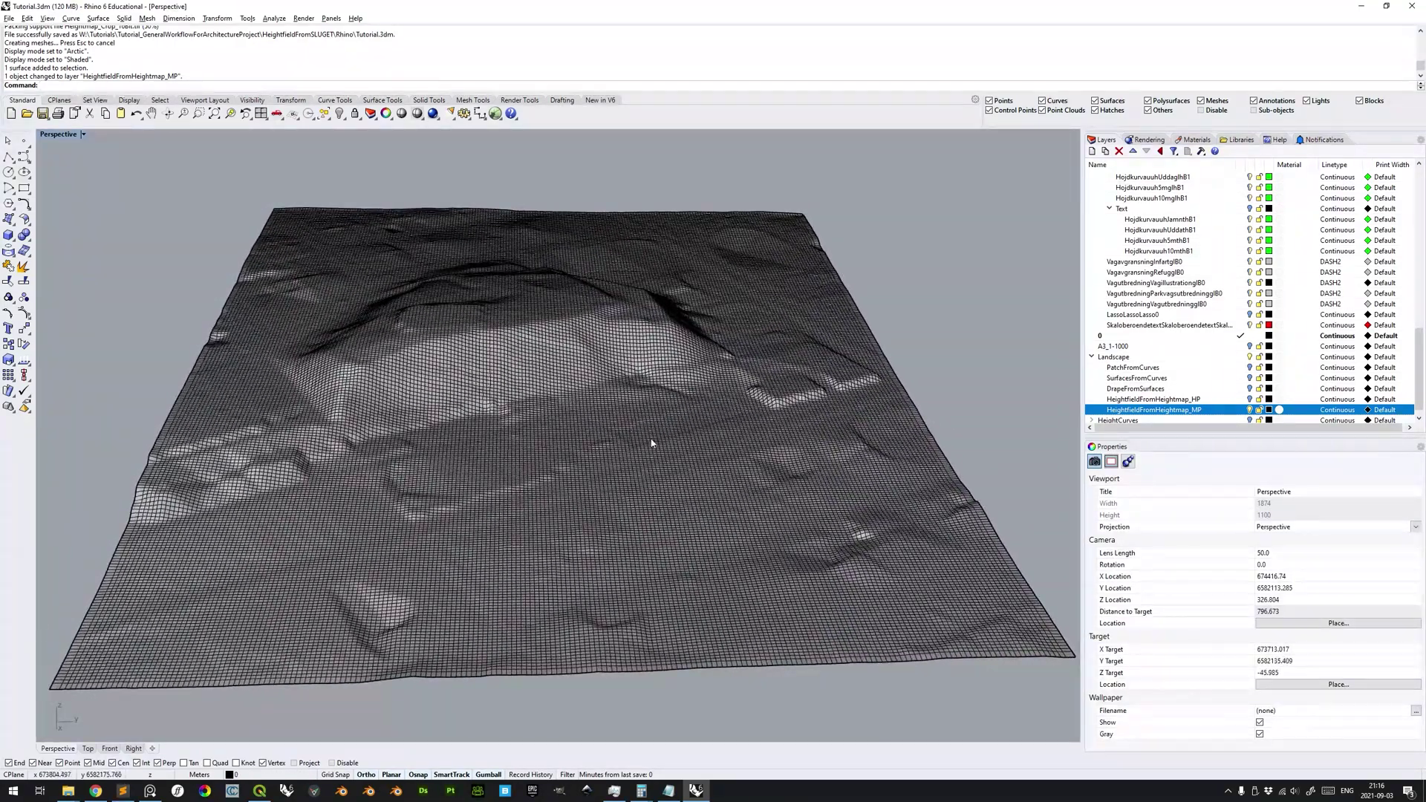
- Duplicate the HeightfieldFromHeightmap_MP layer together with its objects and name the copy OriginalHeightfieldFromHeightmap_BB
{"action": "right_click", "coordinate": [1166, 413]}
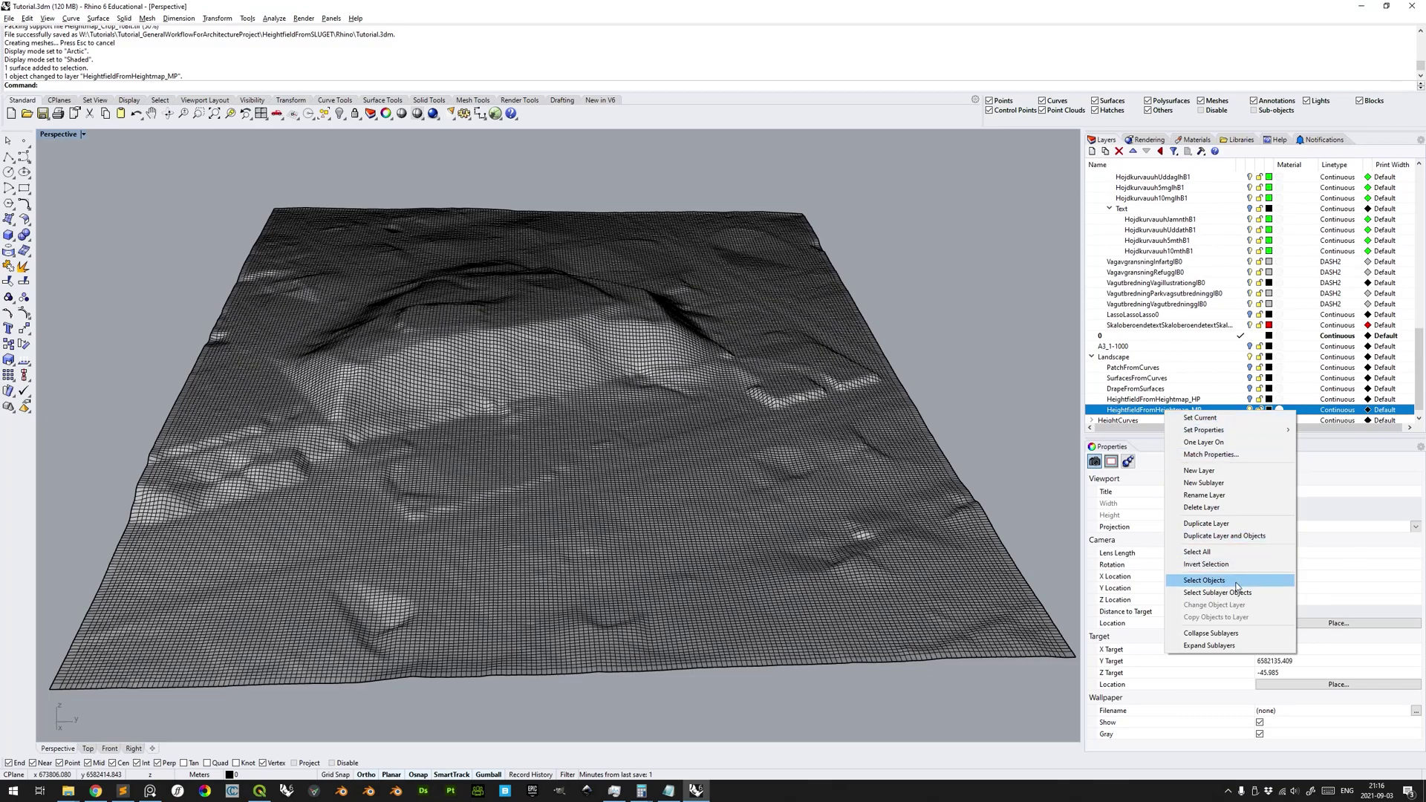
{"action": "left_click", "coordinate": [1225, 536]}
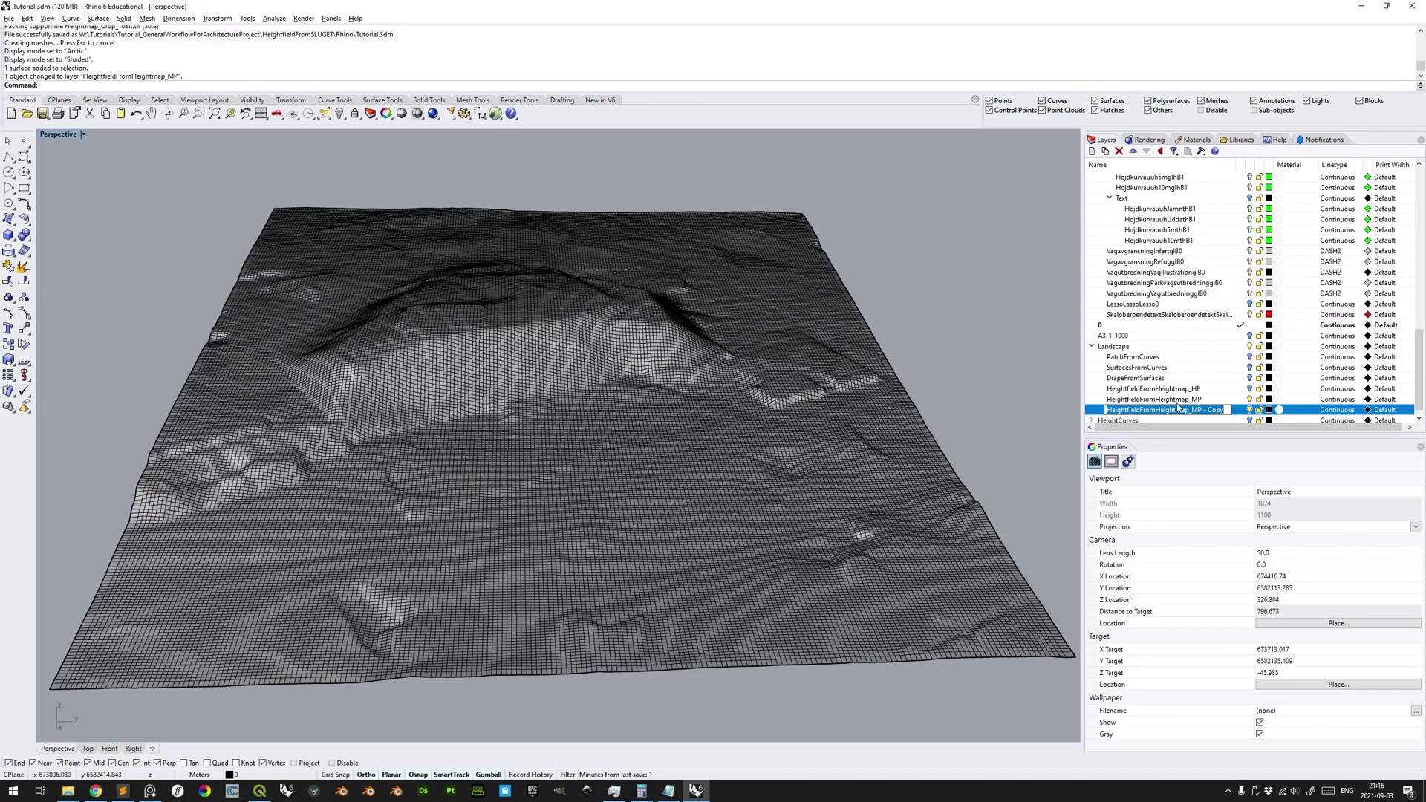
{"action": "type", "text": "O"}
{"action": "type", "text": "riginalHeigh"}
{"action": "type", "text": "tF"}
{"action": "type", "text": "ieldFromHe"}
{"action": "type", "text": "ightmap"}
{"action": "type", "text": "_Bound"}
{"action": "key", "text": "BackSpace"}
{"action": "key", "text": "BackSpace"}
{"action": "key", "text": "BackSpace"}
{"action": "key", "text": "BackSpace"}
{"action": "type", "text": "B"}
{"action": "key", "text": "Return"}
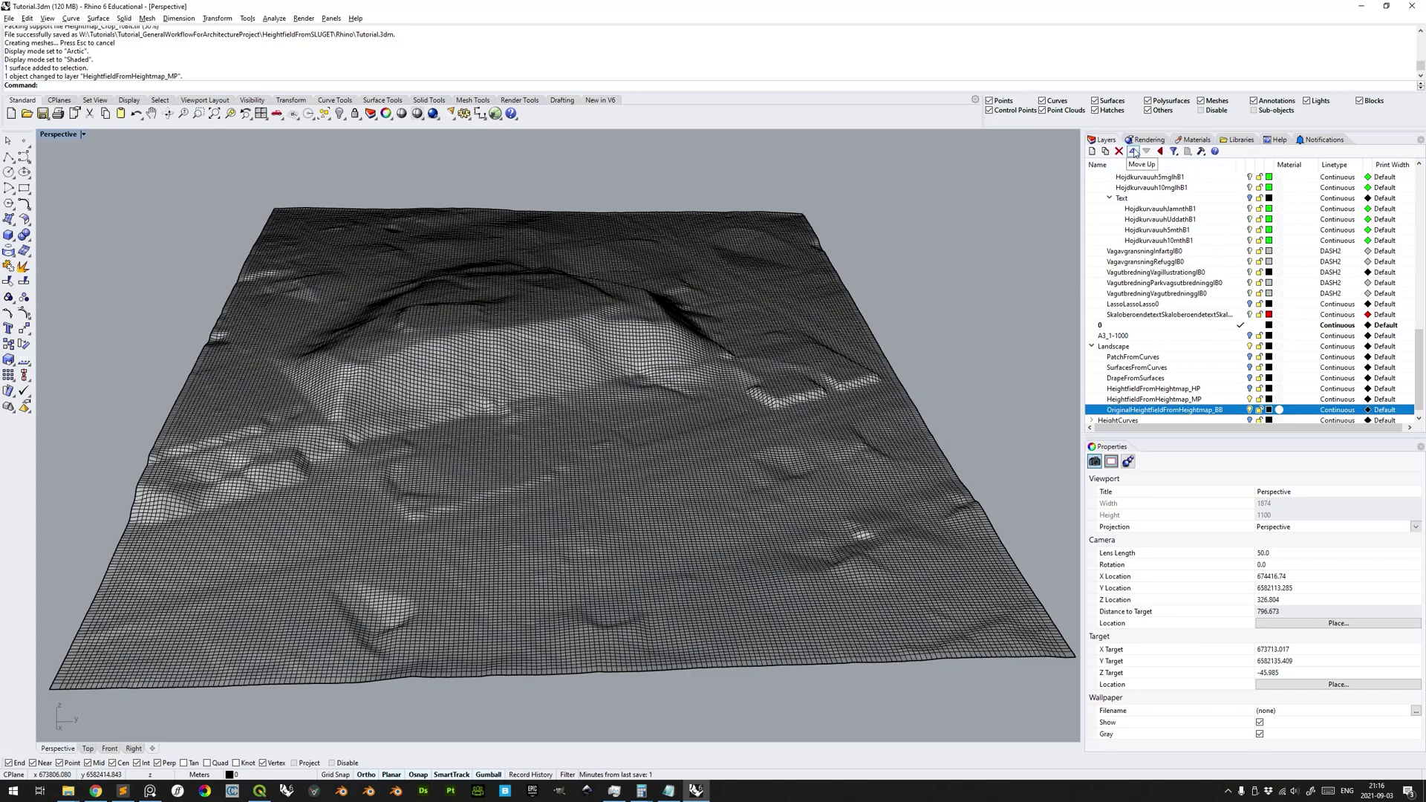
- Reorder the OriginalHeightfieldFromHeightmap_BB layer so it sits directly above HeightfieldFromHeightmap_HP
{"action": "left_click", "coordinate": [1134, 152]}
{"action": "left_click", "coordinate": [1134, 153]}
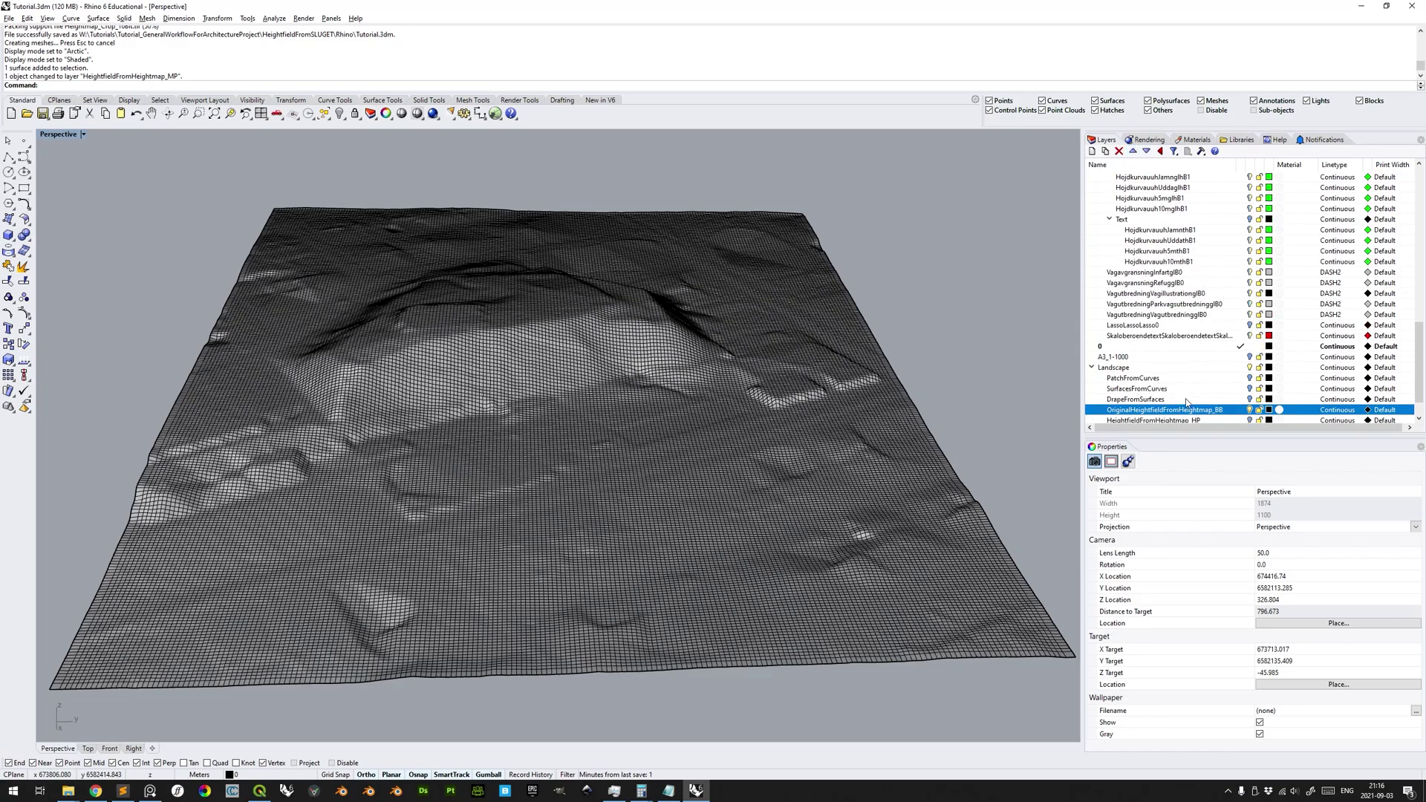
{"action": "scroll", "coordinate": [1205, 401], "scroll_direction": "down", "scroll_amount": 2}
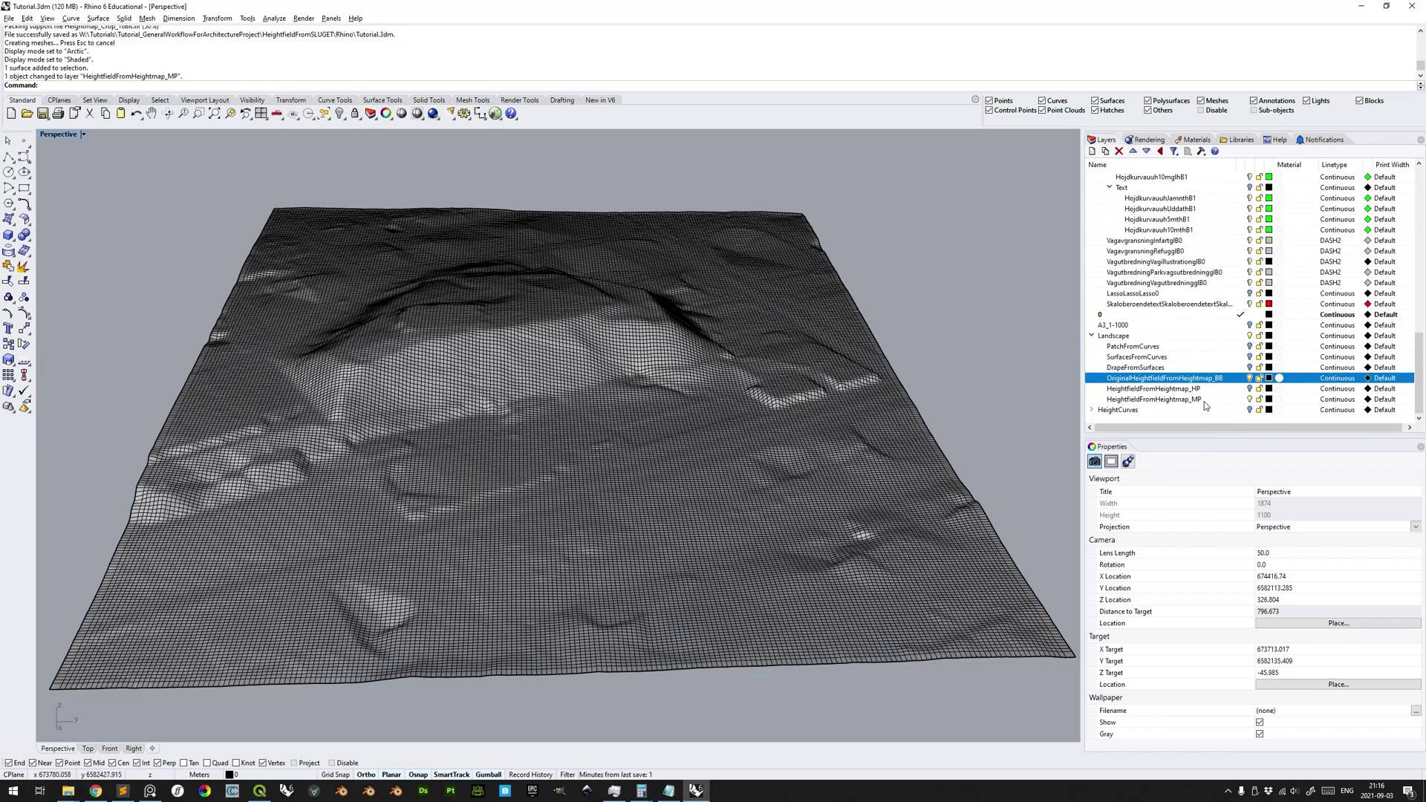
- Hide the HeightfieldFromHeightmap_MP layer and select the terrain surface on OriginalHeightfieldFromHeightmap_BB
{"action": "left_click", "coordinate": [1247, 400]}
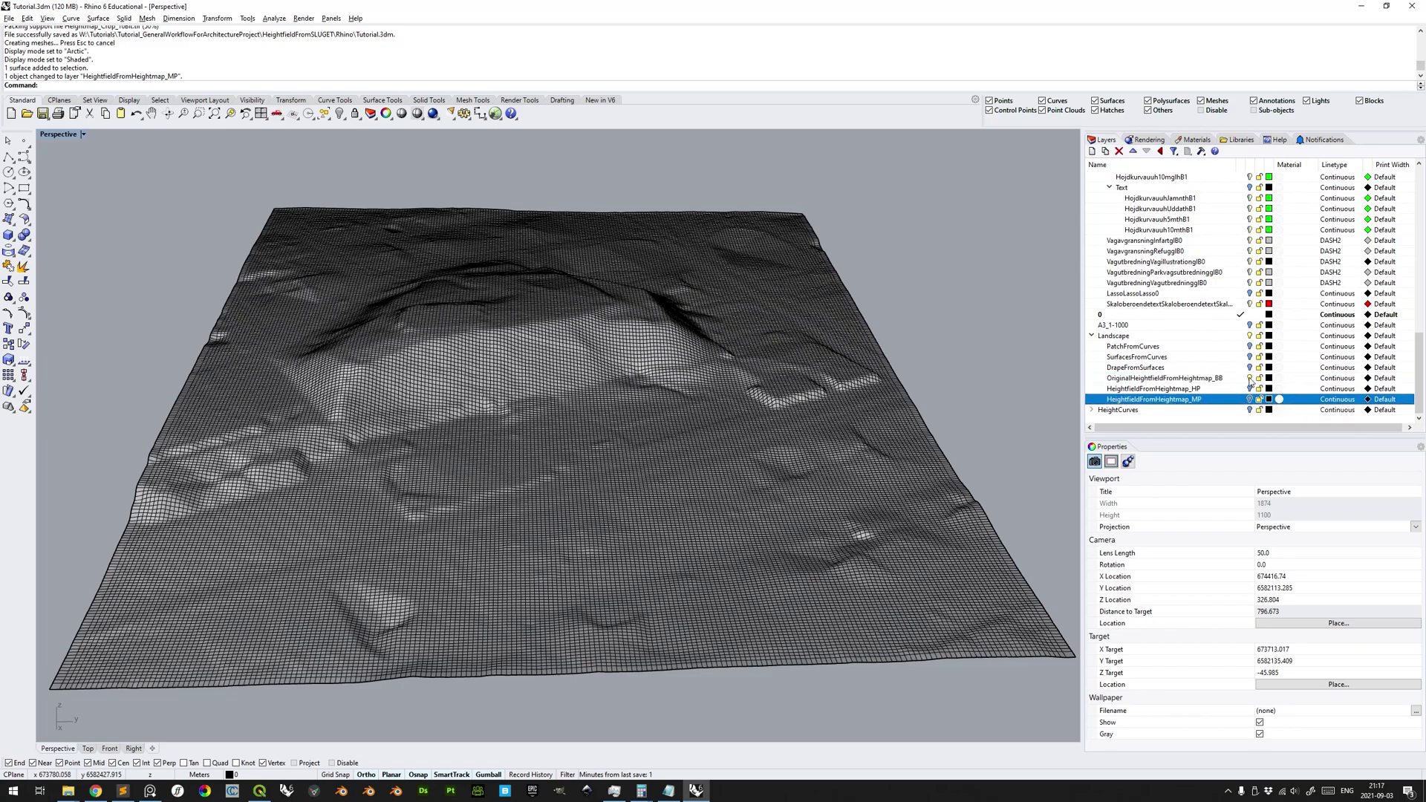
{"action": "left_click", "coordinate": [1249, 381]}
{"action": "left_click", "coordinate": [1249, 381]}
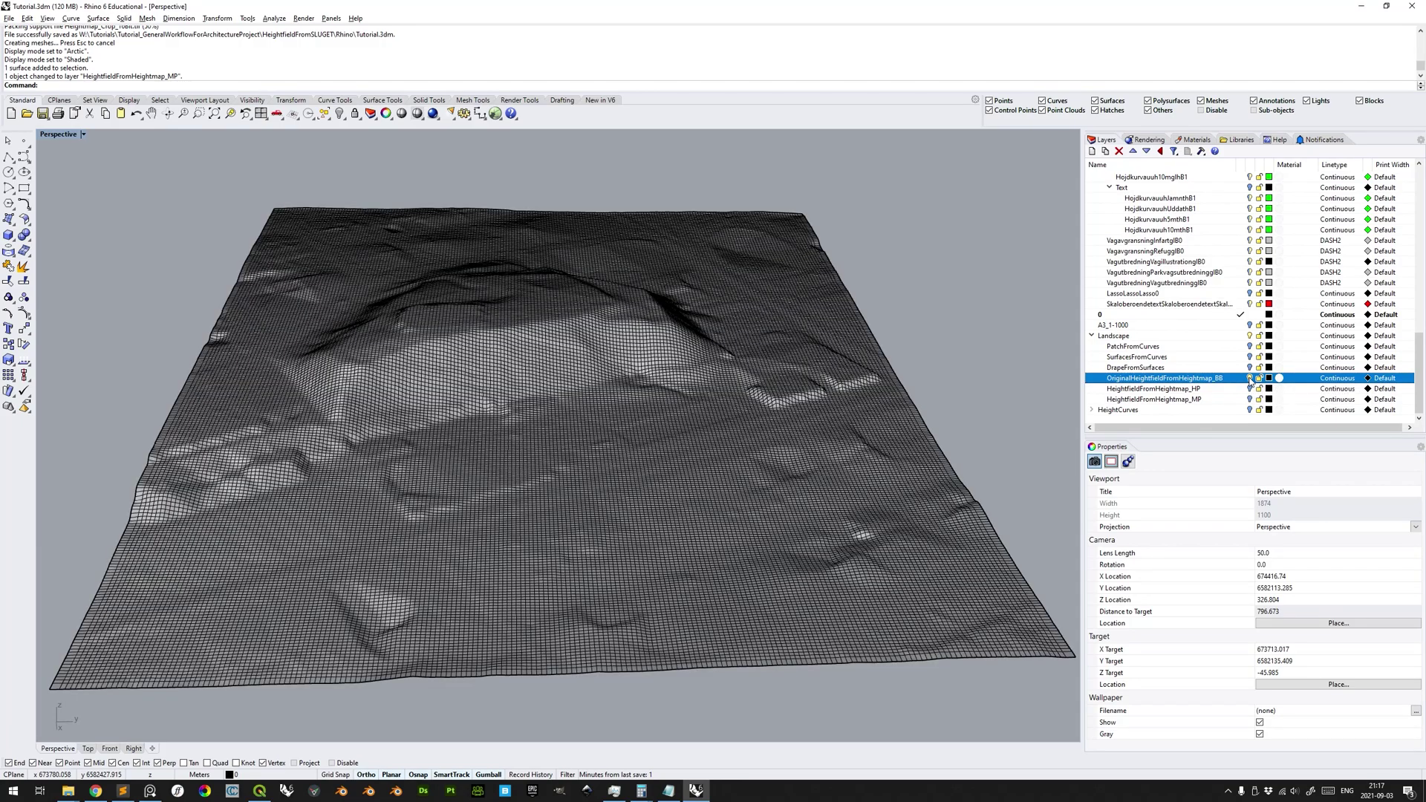
{"action": "left_click", "coordinate": [779, 406]}
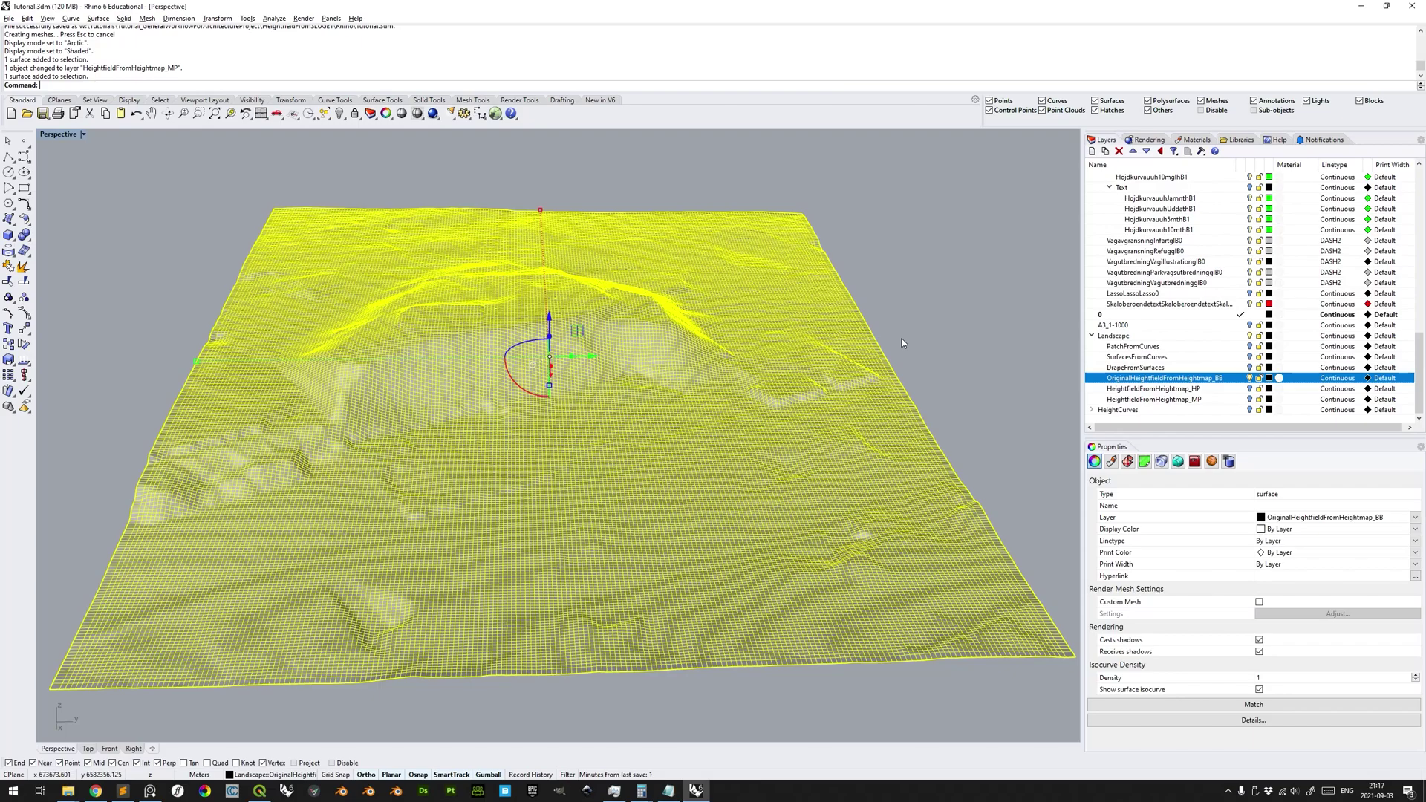
- Create a solid world-coordinate bounding box around the selected heightfield surface and delete the original surface
{"action": "type", "text": "BoundingBox"}
{"action": "key", "text": "Return"}
{"action": "key", "text": "Return"}
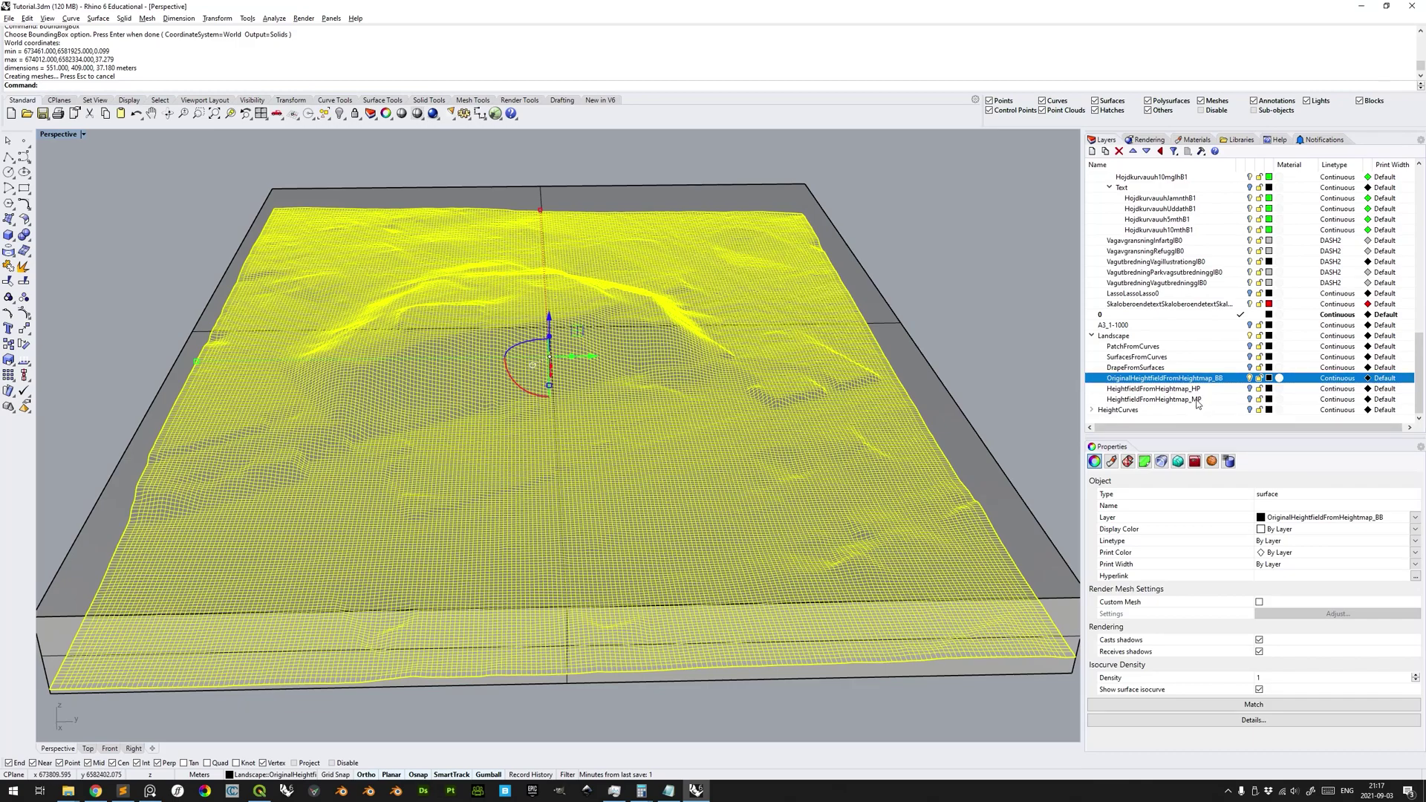
{"action": "key", "text": "Delete"}
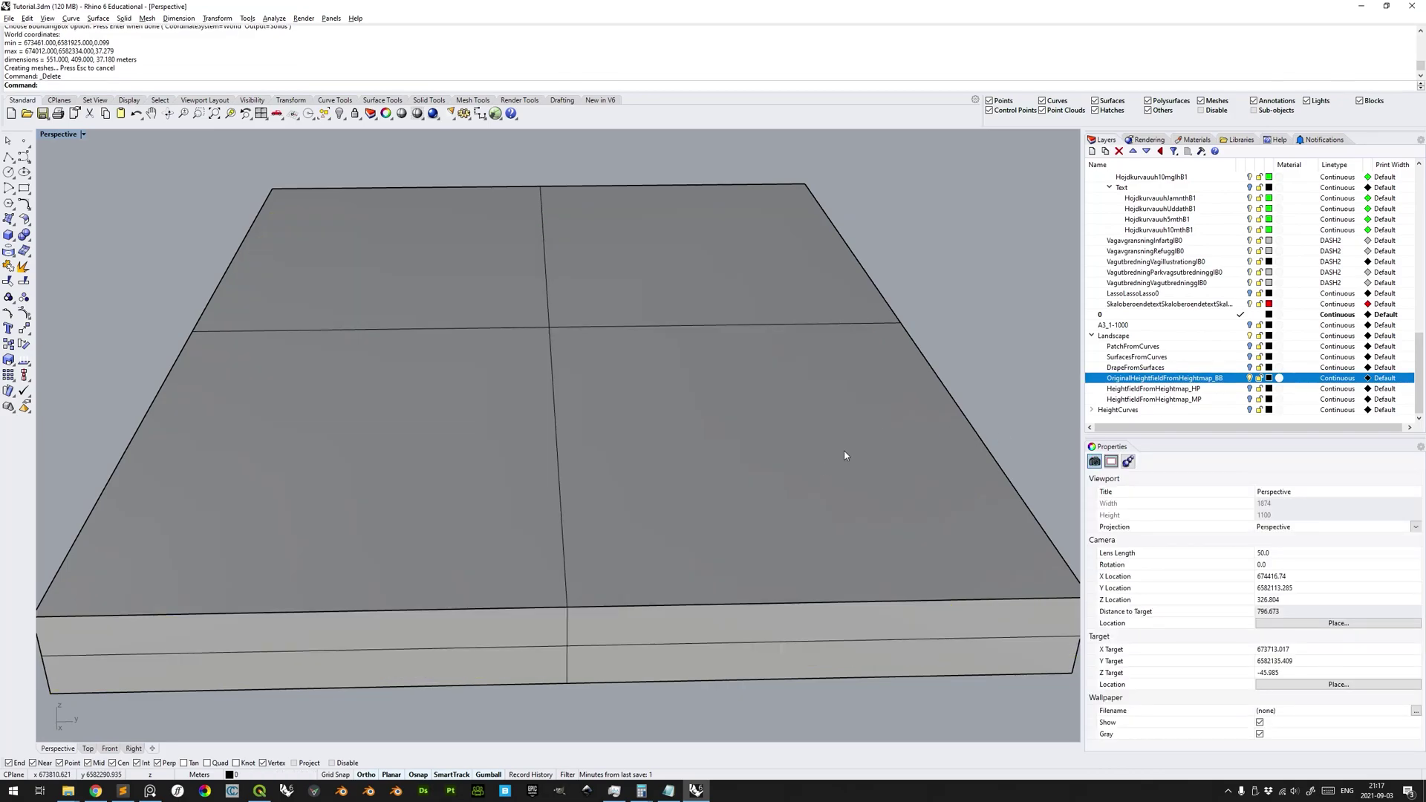
{"action": "right_click_drag", "start_coordinate": [604, 473], "coordinate": [647, 454]}
{"action": "right_click_drag", "start_coordinate": [777, 420], "coordinate": [741, 416]}
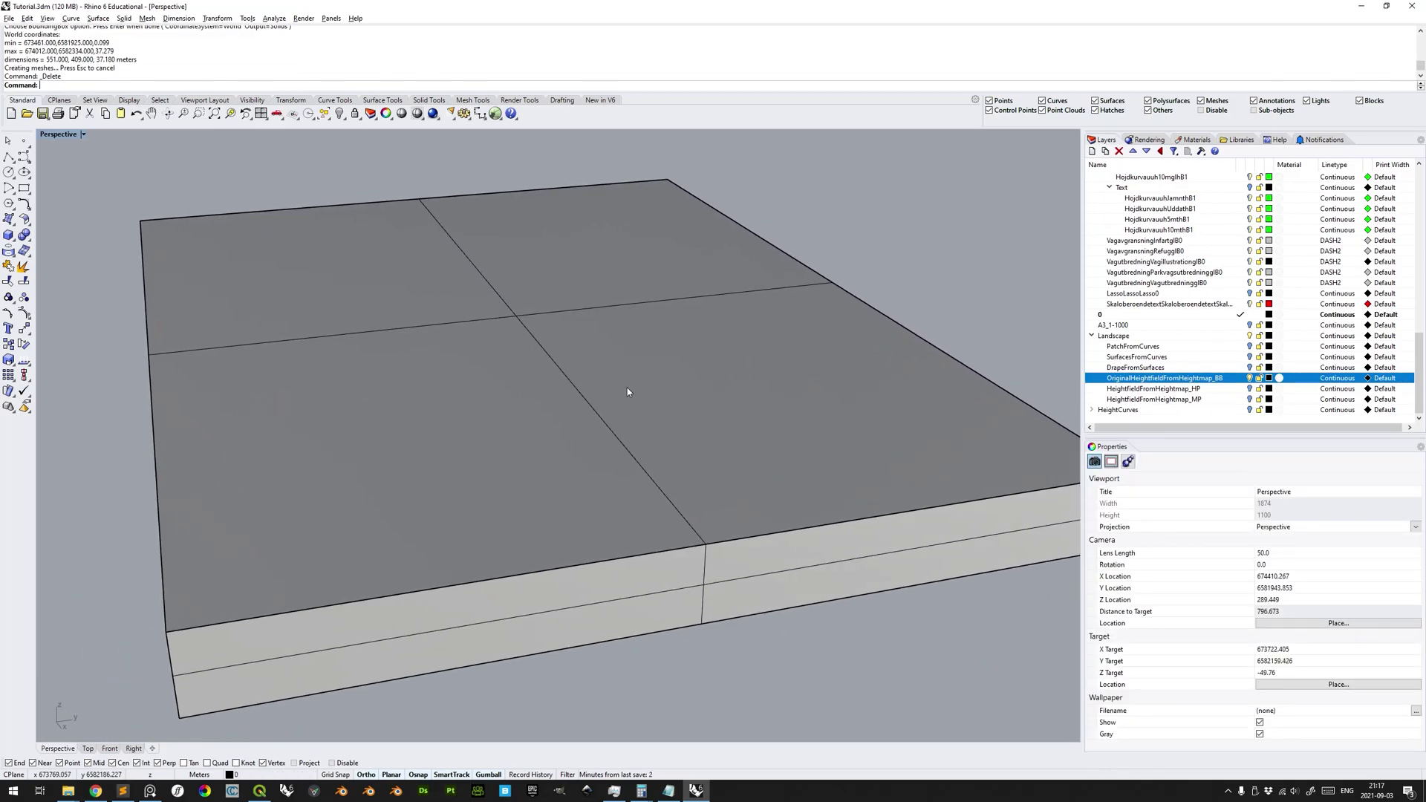
- Change the bounding box solid to the OriginalHeightfieldFromHeightmap_BB layer and hide that layer
{"action": "left_click", "coordinate": [792, 362]}
{"action": "left_click", "coordinate": [918, 295]}
{"action": "right_click_drag", "start_coordinate": [691, 439], "coordinate": [674, 255]}
{"action": "scroll", "coordinate": [749, 394], "scroll_direction": "down", "scroll_amount": 4}
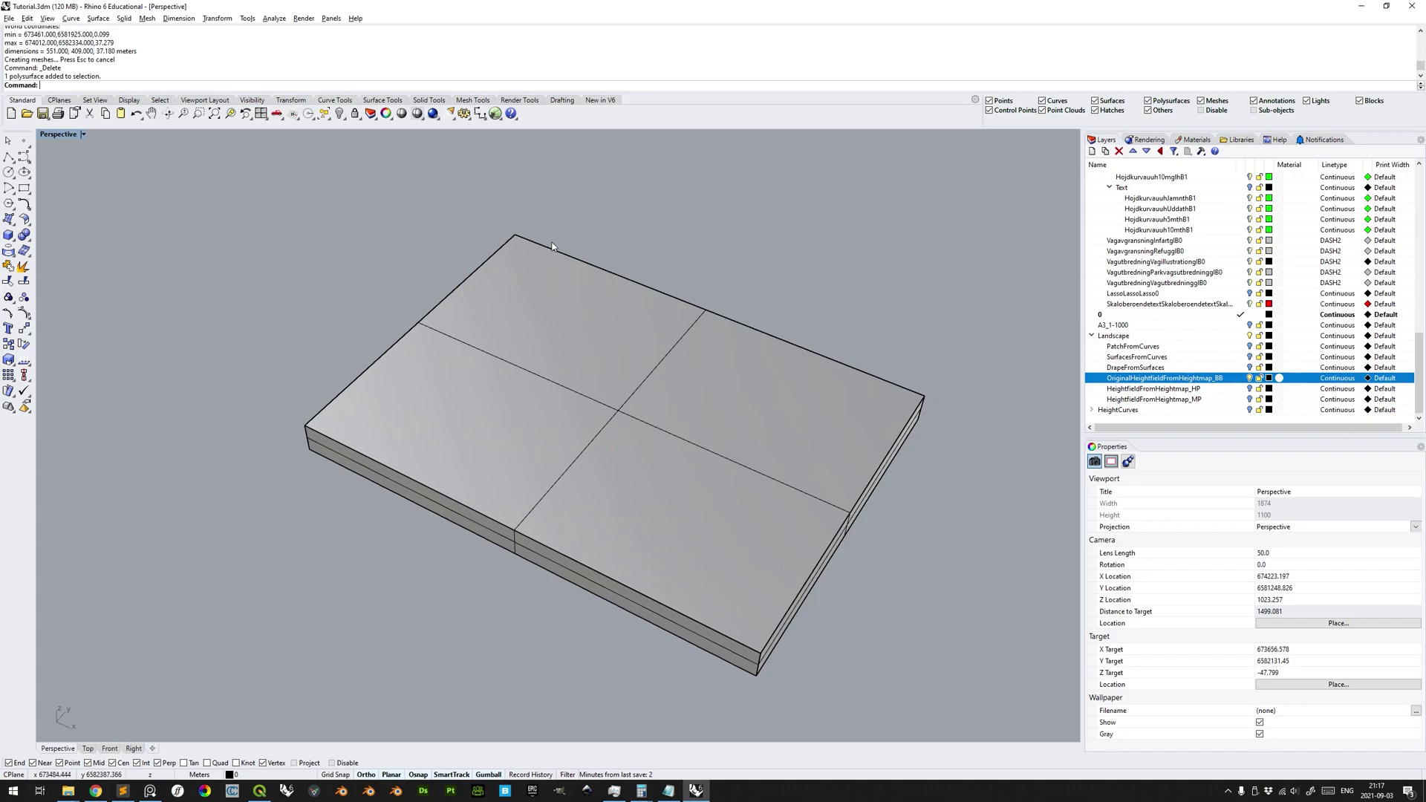
{"action": "left_click", "coordinate": [1249, 379]}
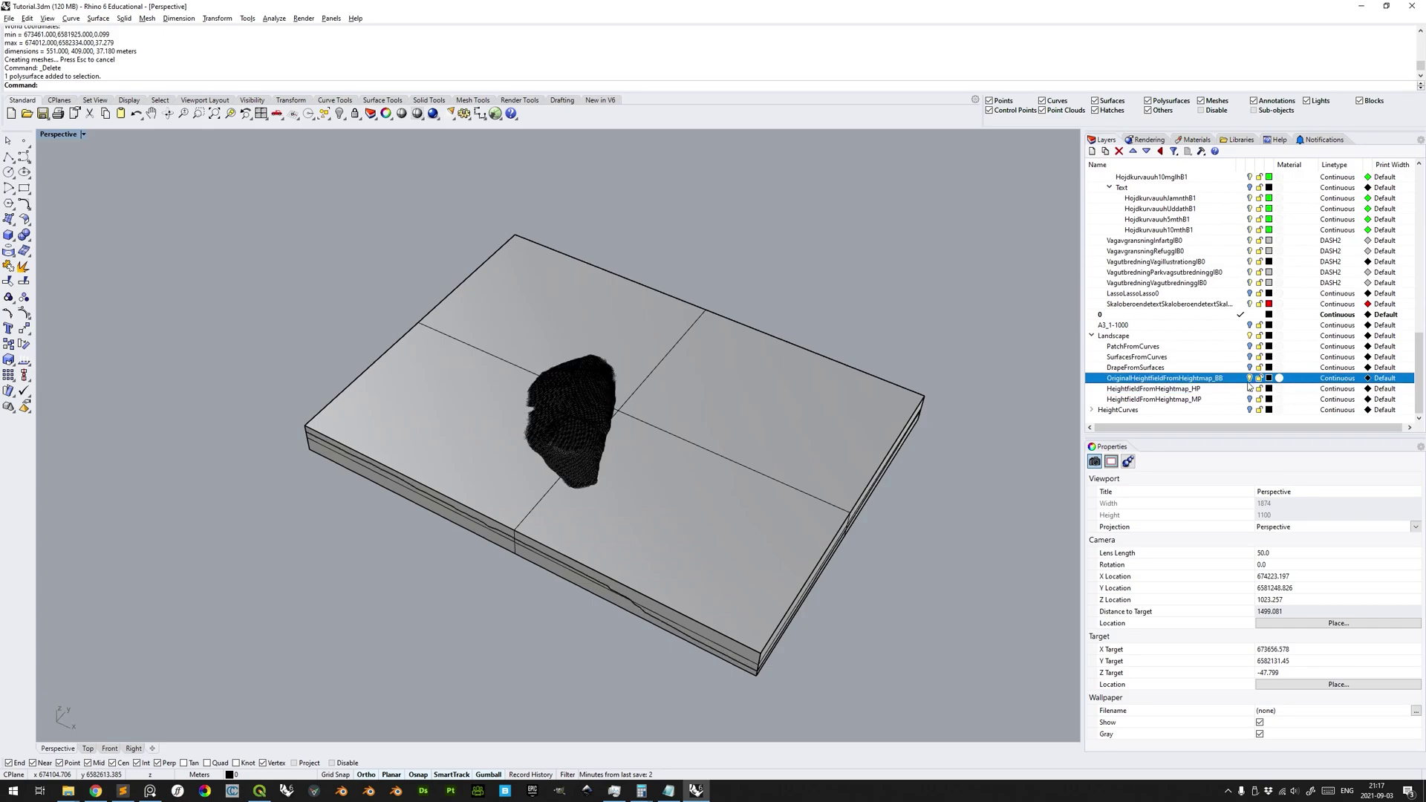
{"action": "left_click", "coordinate": [904, 396]}
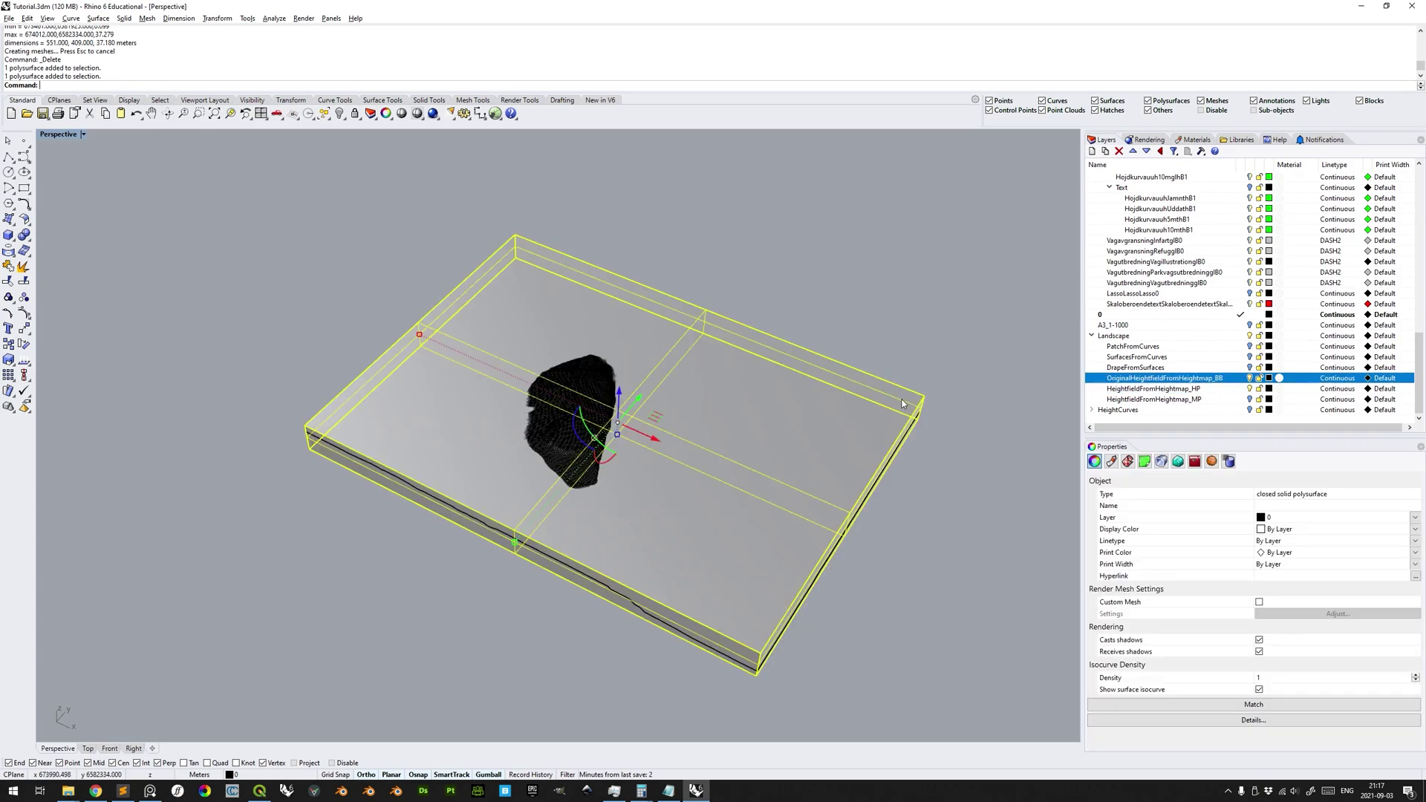
{"action": "right_click_drag", "start_coordinate": [938, 381], "coordinate": [1204, 362]}
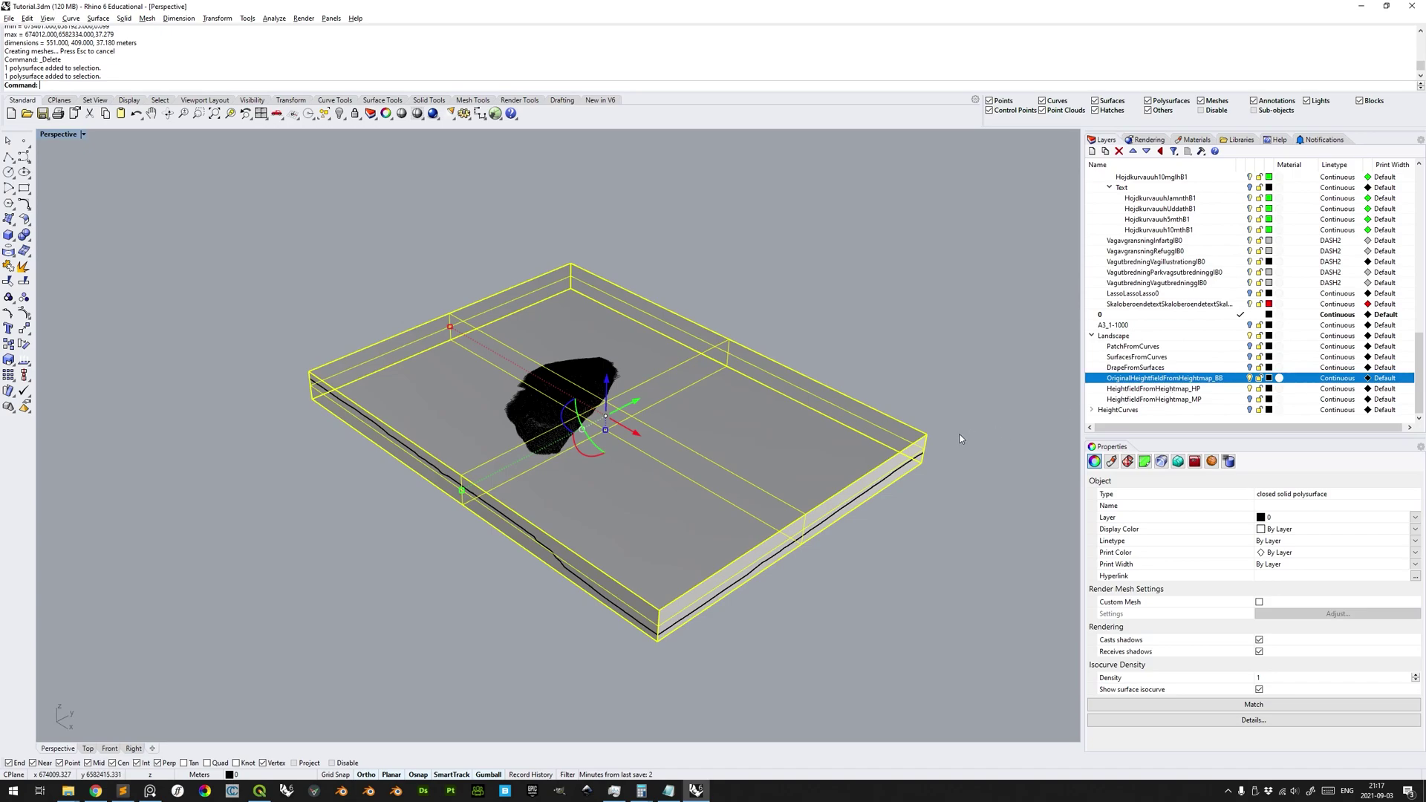
{"action": "right_click", "coordinate": [1181, 378]}
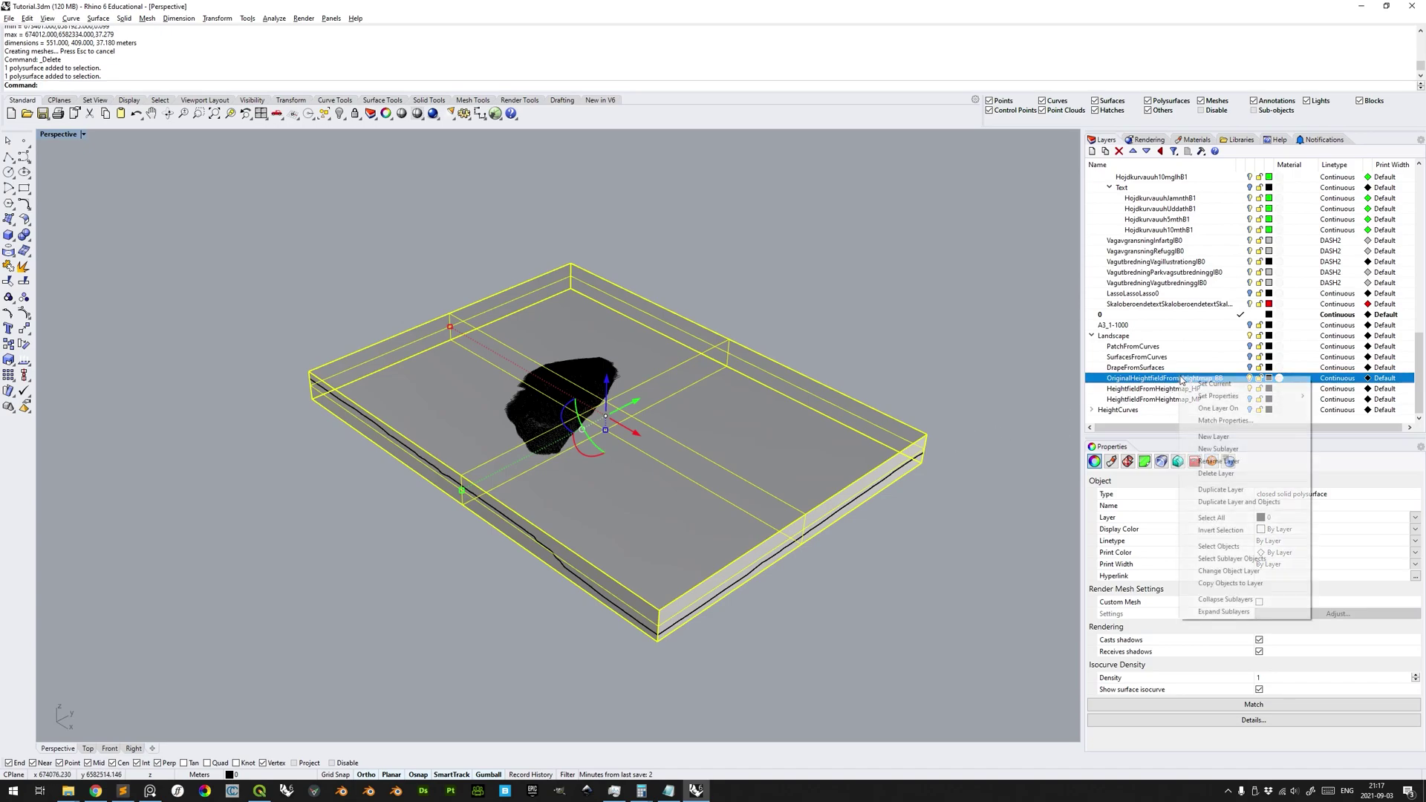
{"action": "left_click", "coordinate": [1225, 569]}
{"action": "left_click", "coordinate": [1250, 378]}
- Set the perspective view to Rendered display mode and examine the heightmap shading on the terrain surface
{"action": "scroll", "coordinate": [620, 410], "scroll_direction": "up", "scroll_amount": 5}
{"action": "scroll", "coordinate": [616, 407], "scroll_direction": "down", "scroll_amount": 3}
{"action": "scroll", "coordinate": [613, 403], "scroll_direction": "up", "scroll_amount": 2}
{"action": "right_click_drag", "start_coordinate": [612, 401], "coordinate": [587, 401], "text": "shift"}
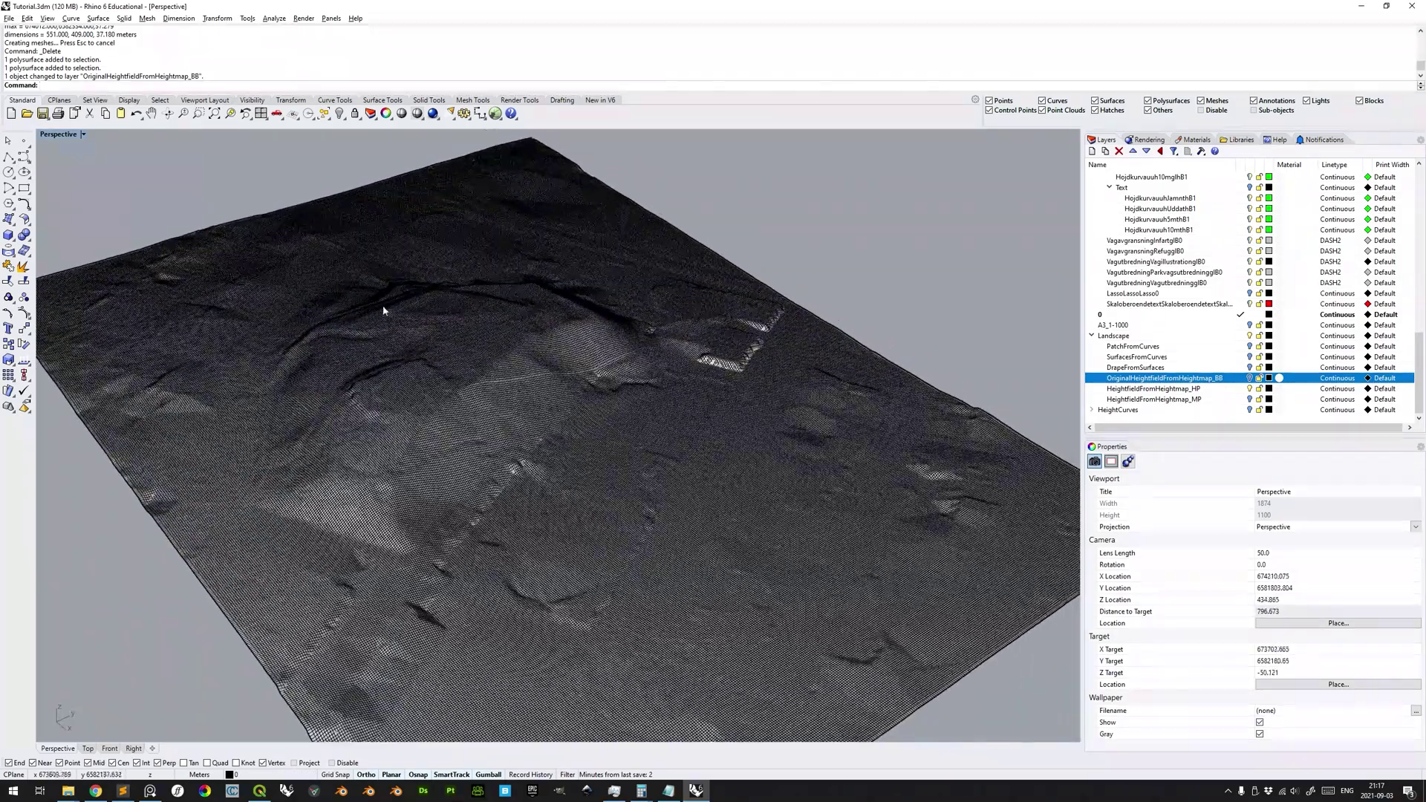
{"action": "left_click", "coordinate": [83, 133]}
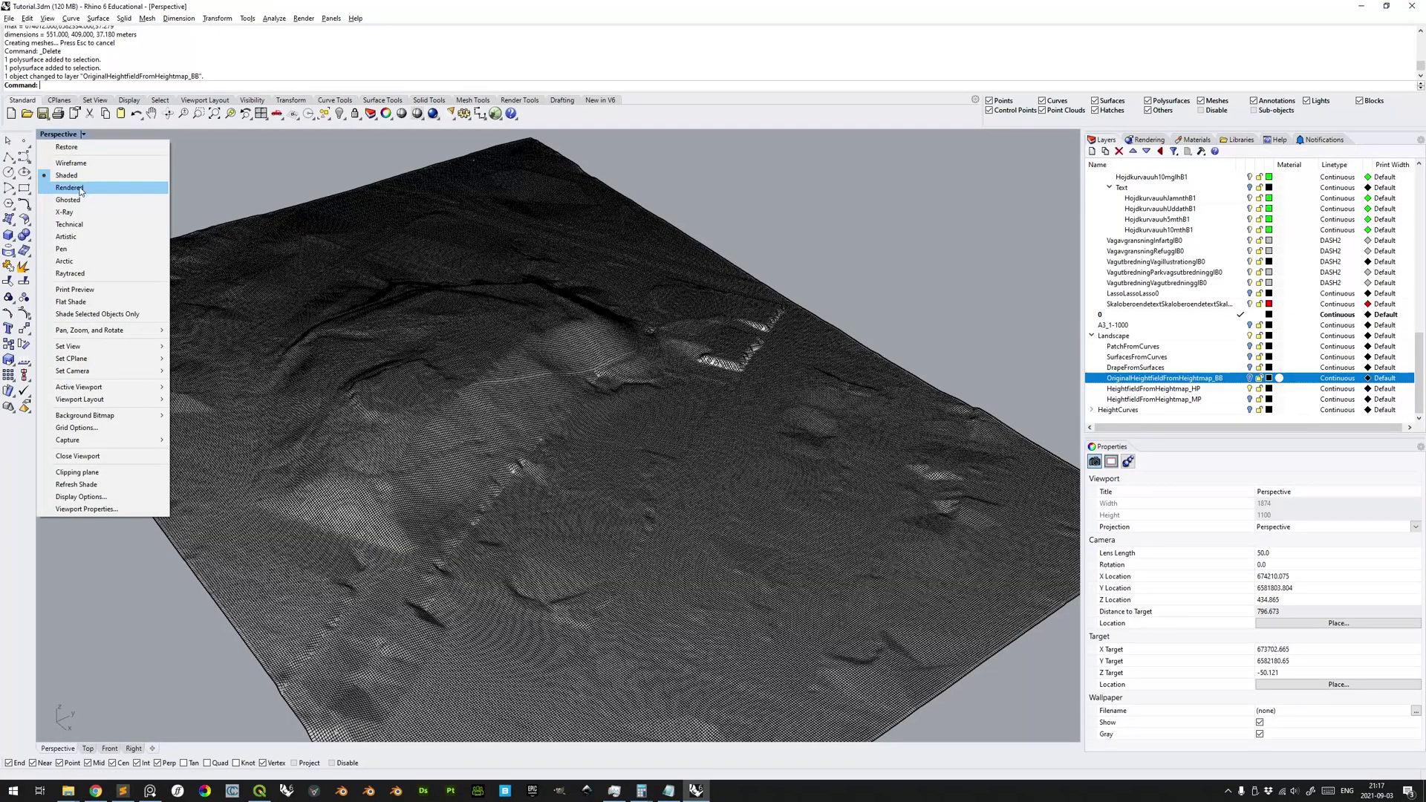
{"action": "left_click", "coordinate": [69, 188]}
{"action": "right_click_drag", "start_coordinate": [589, 403], "coordinate": [545, 374]}
{"action": "scroll", "coordinate": [594, 378], "scroll_direction": "down", "scroll_amount": 2}
{"action": "right_click_drag", "start_coordinate": [639, 386], "coordinate": [600, 380]}
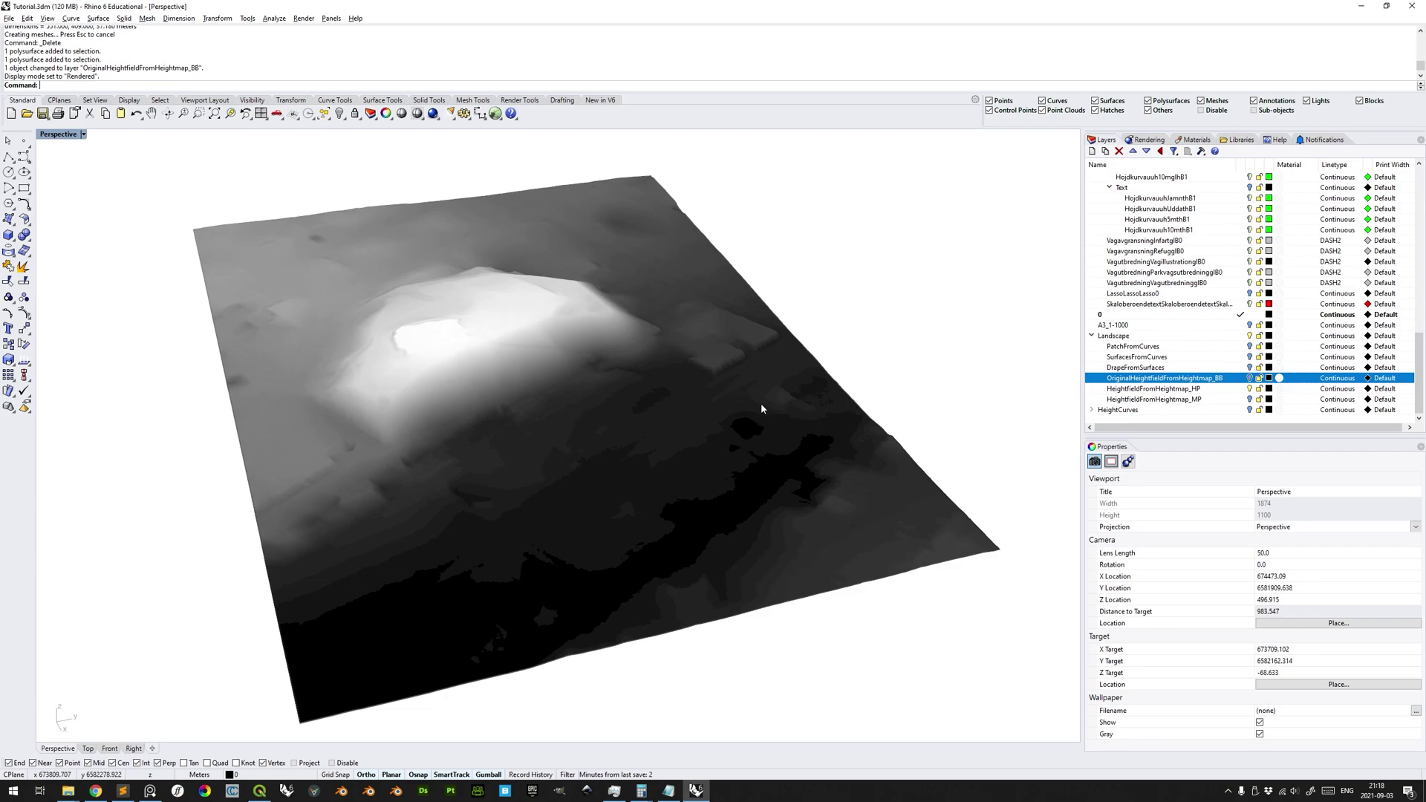
{"action": "scroll", "coordinate": [778, 412], "scroll_direction": "down", "scroll_amount": 3}
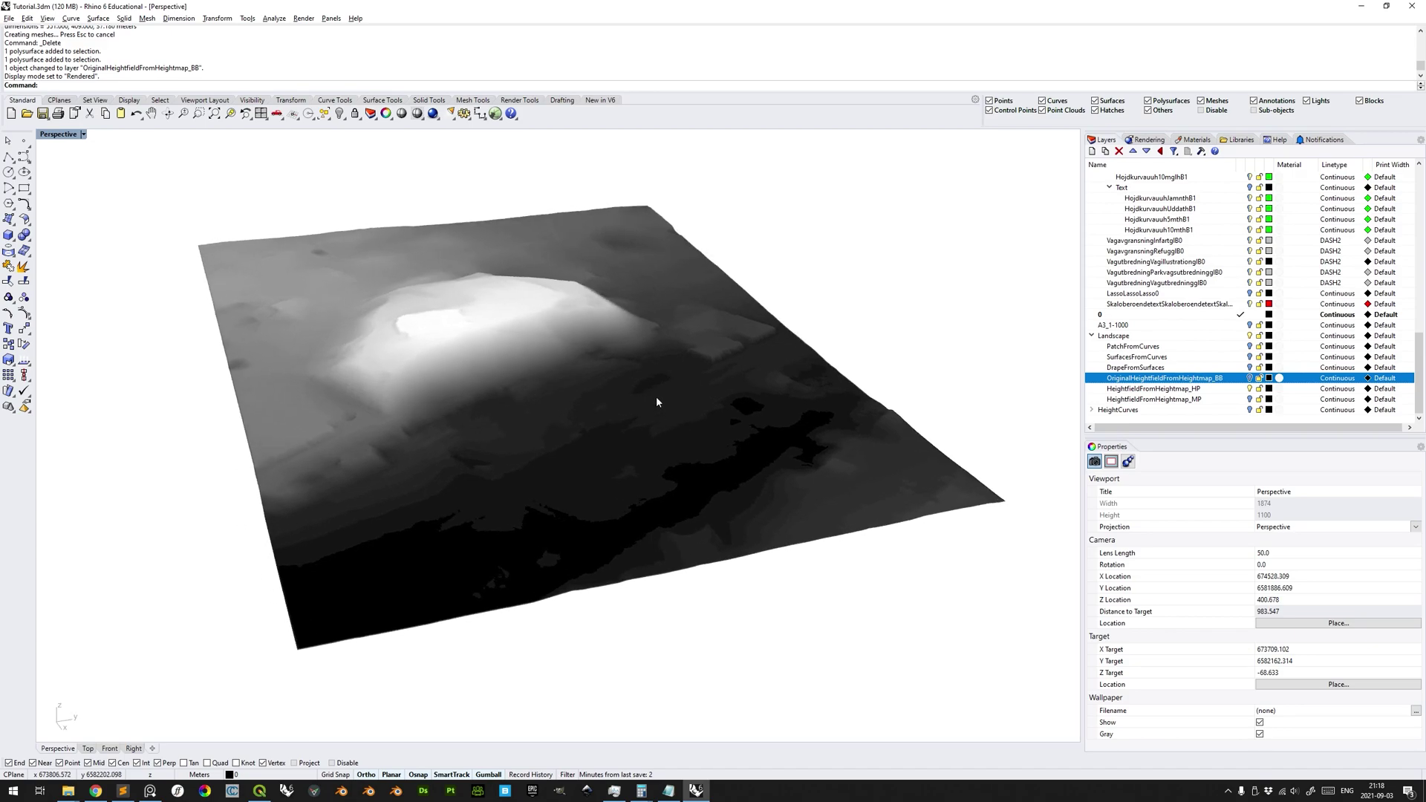
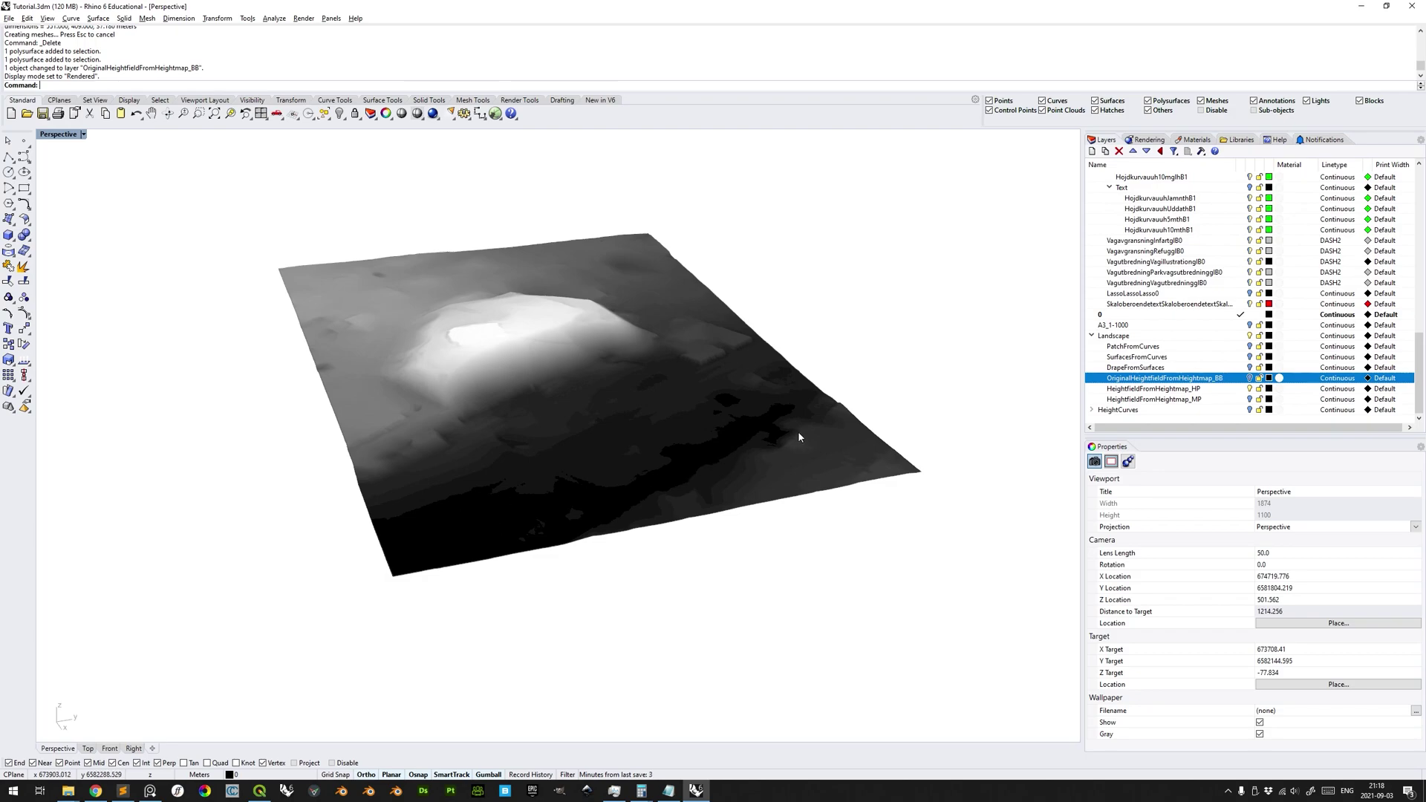
- Toggle the OriginalHeightfieldFromHeightmap_BB and HeightfieldFromHeightmap_HP layers' visibility and return the view to Shaded display mode
{"action": "left_click", "coordinate": [1250, 388]}
{"action": "left_click", "coordinate": [1250, 378]}
{"action": "mouse_move", "coordinate": [594, 395]}
{"action": "right_mouse_down"}
{"action": "mouse_move", "coordinate": [554, 394]}
{"action": "mouse_move", "coordinate": [582, 398]}
{"action": "right_mouse_up"}
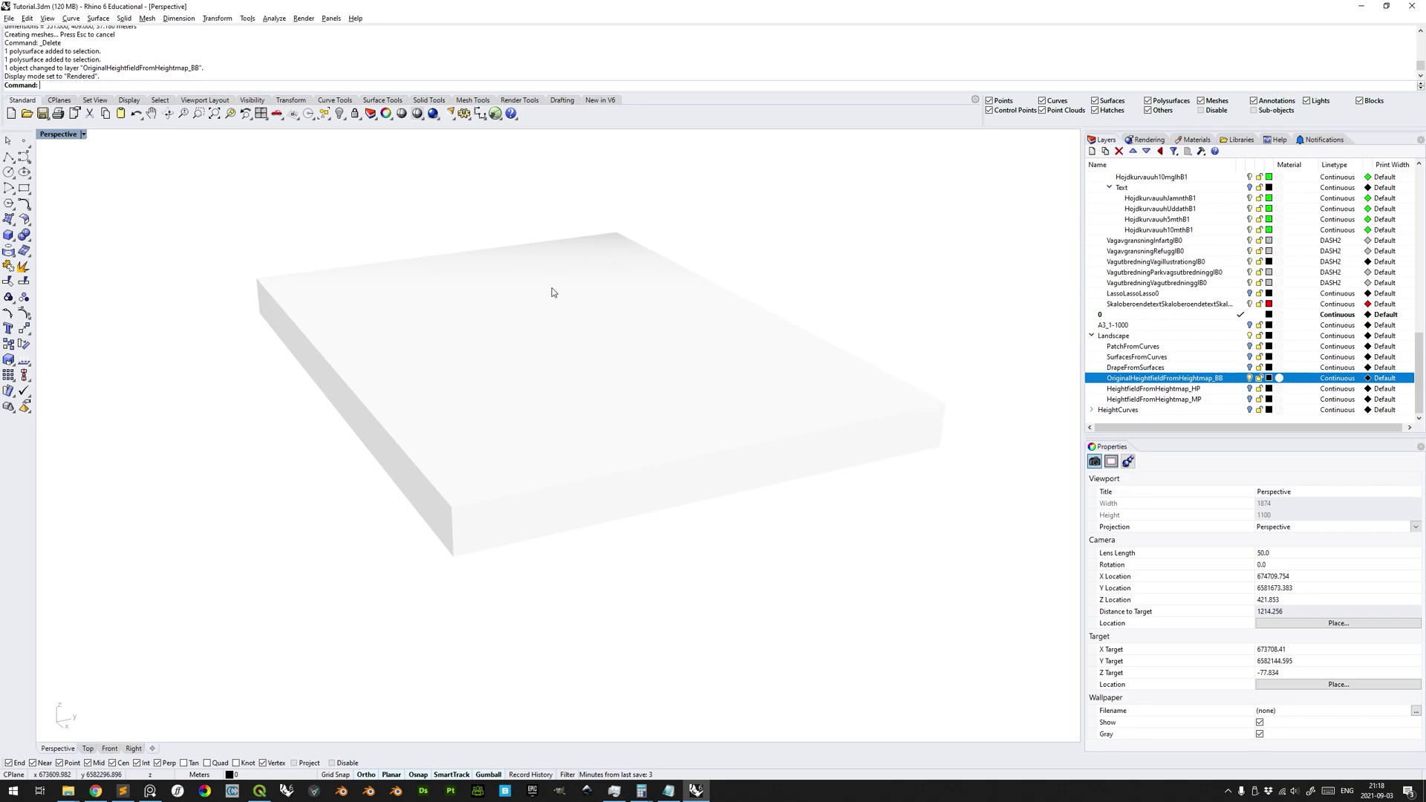
{"action": "right_click_drag", "start_coordinate": [826, 388], "coordinate": [817, 387]}
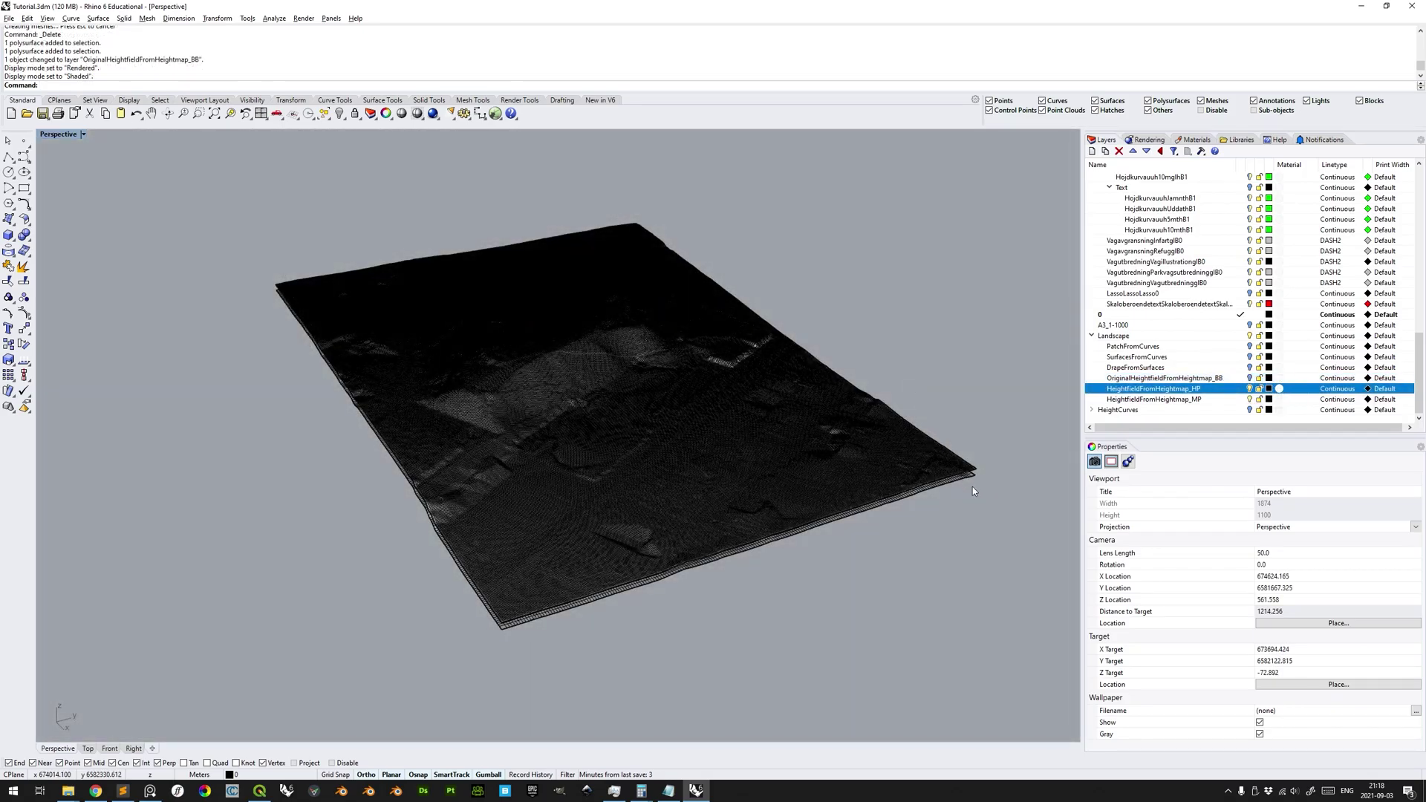
- Show the bounding box layer and move the HeightfieldFromHeightmap_MP surface together with its bounding box vertically upward
{"action": "scroll", "coordinate": [957, 484], "scroll_direction": "up", "scroll_amount": 4}
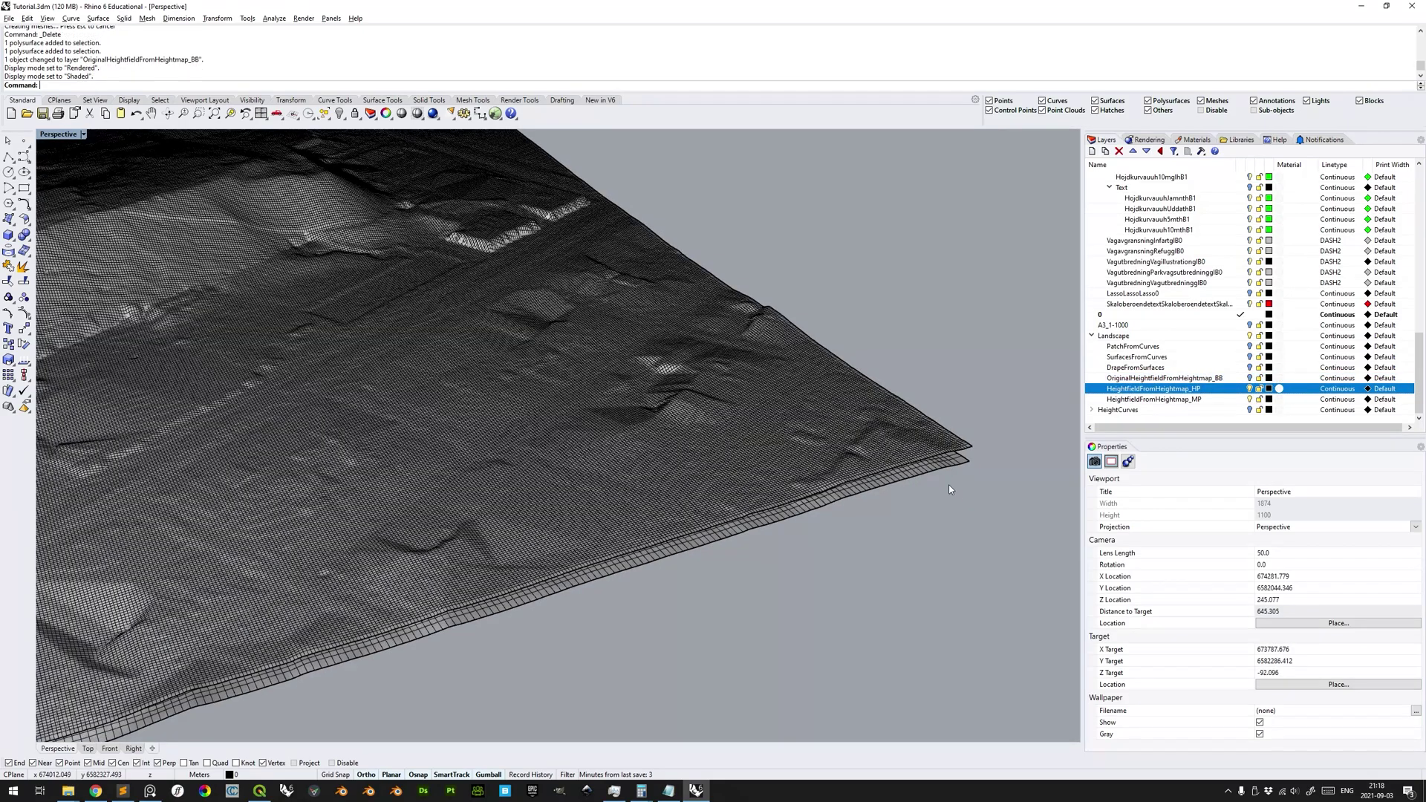
{"action": "left_click", "coordinate": [956, 469]}
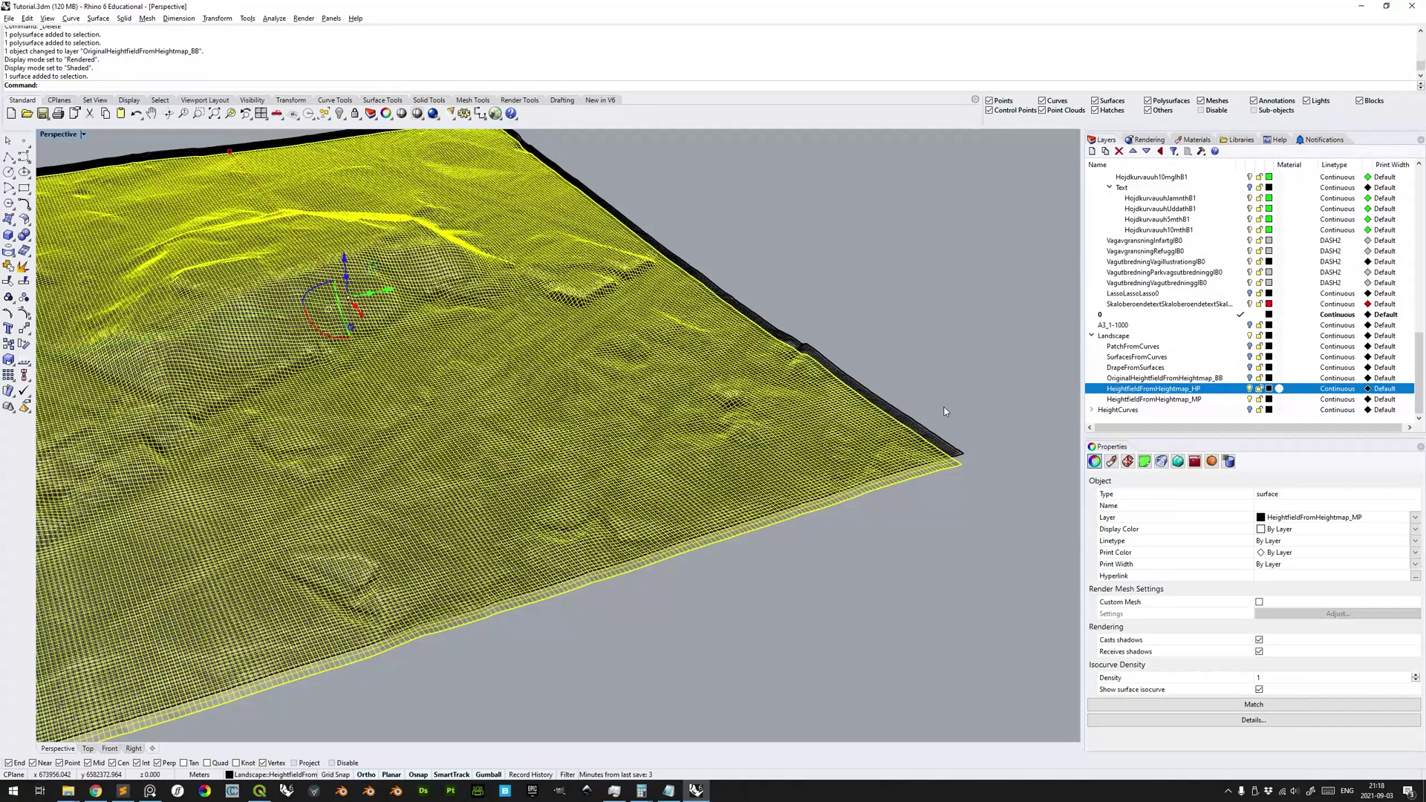
{"action": "scroll", "coordinate": [947, 414], "scroll_direction": "down", "scroll_amount": 5}
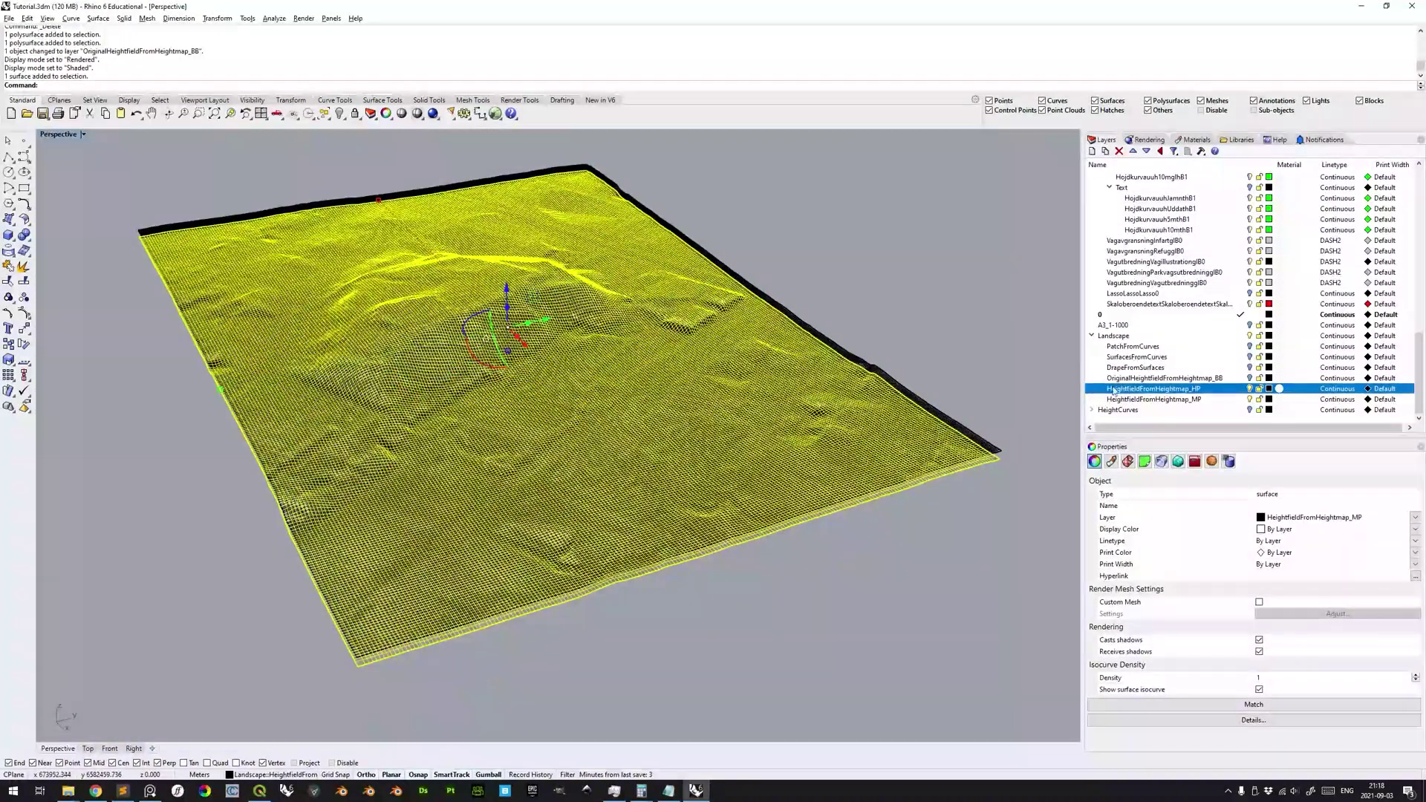
{"action": "left_click", "coordinate": [1249, 378]}
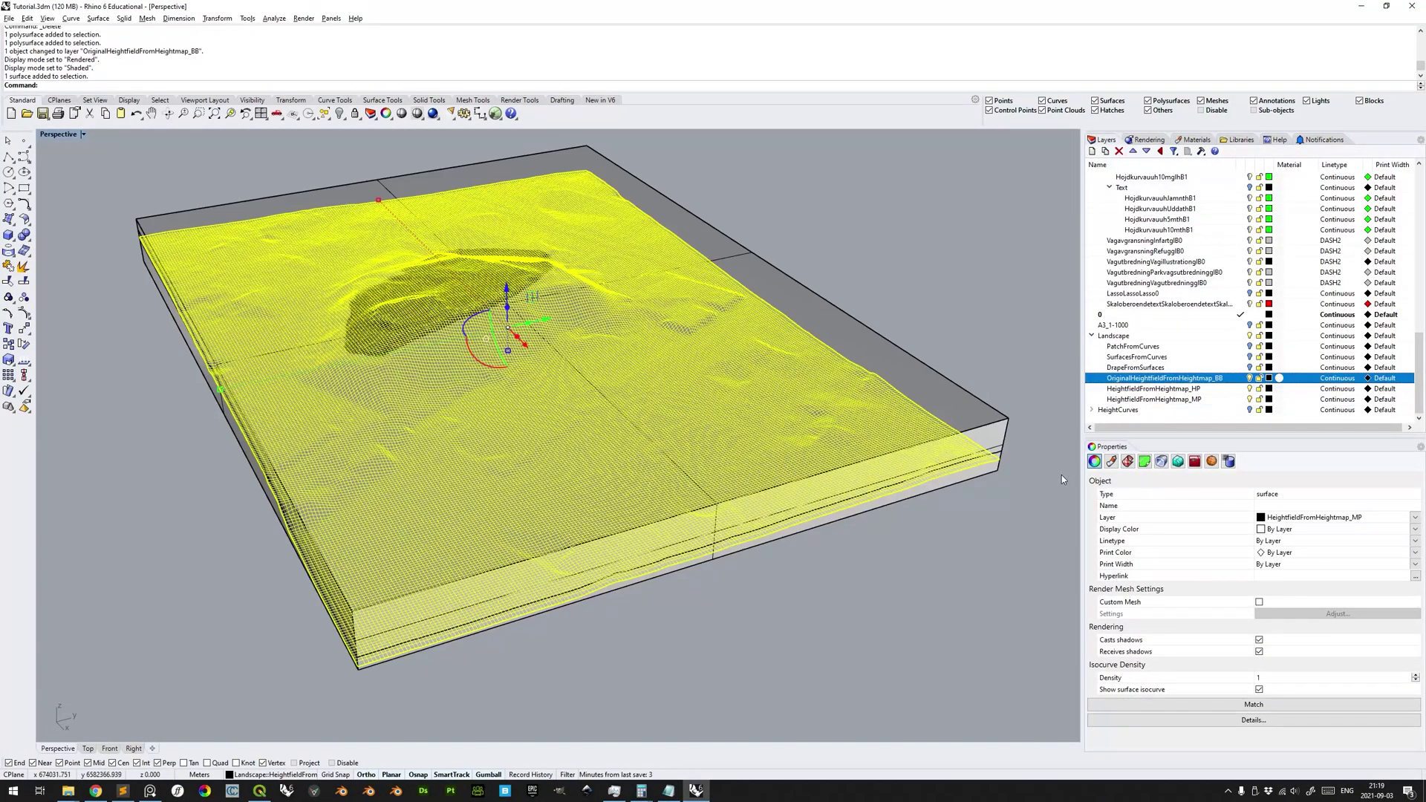
{"action": "left_click", "coordinate": [1008, 423], "text": "shift"}
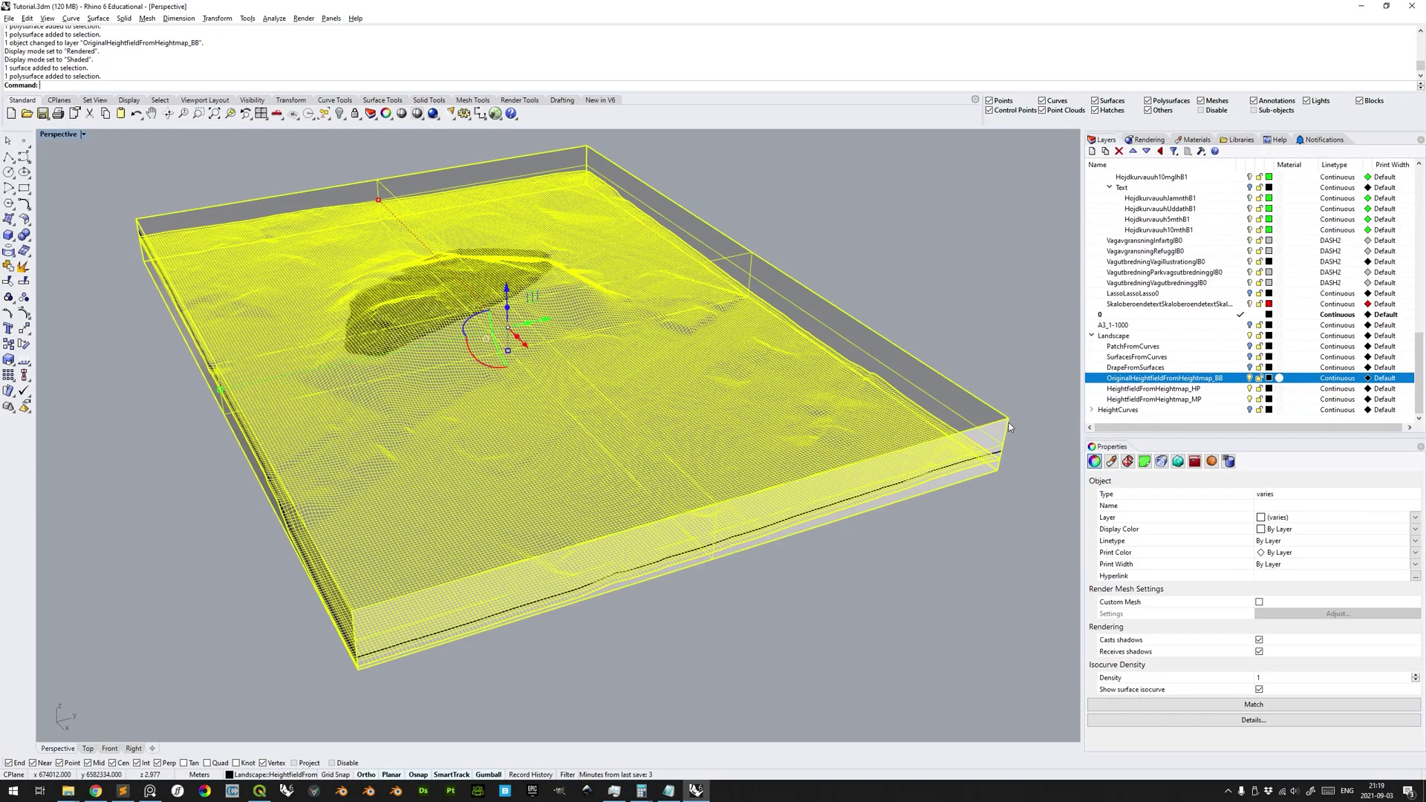
{"action": "left_click", "coordinate": [506, 290]}
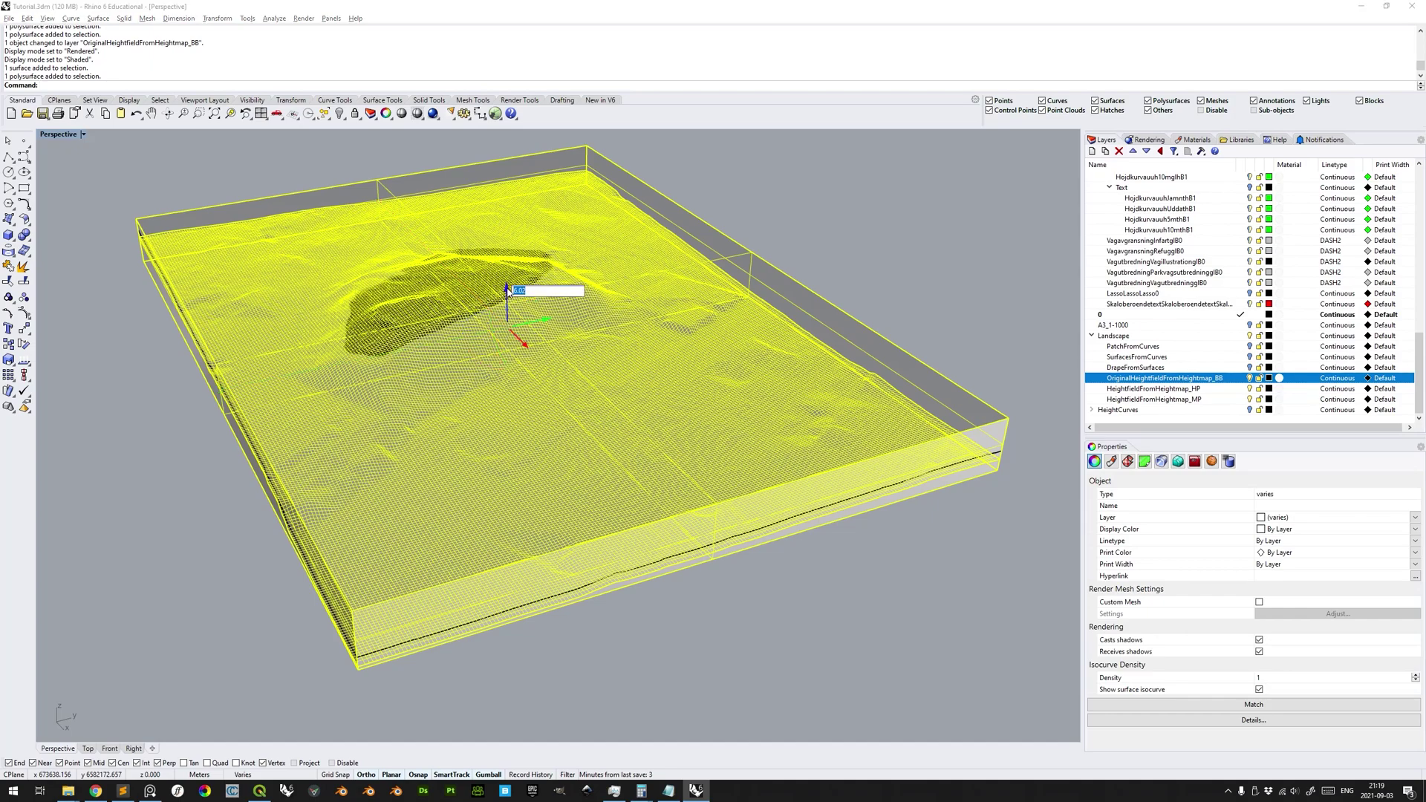
{"action": "key", "text": "Return"}
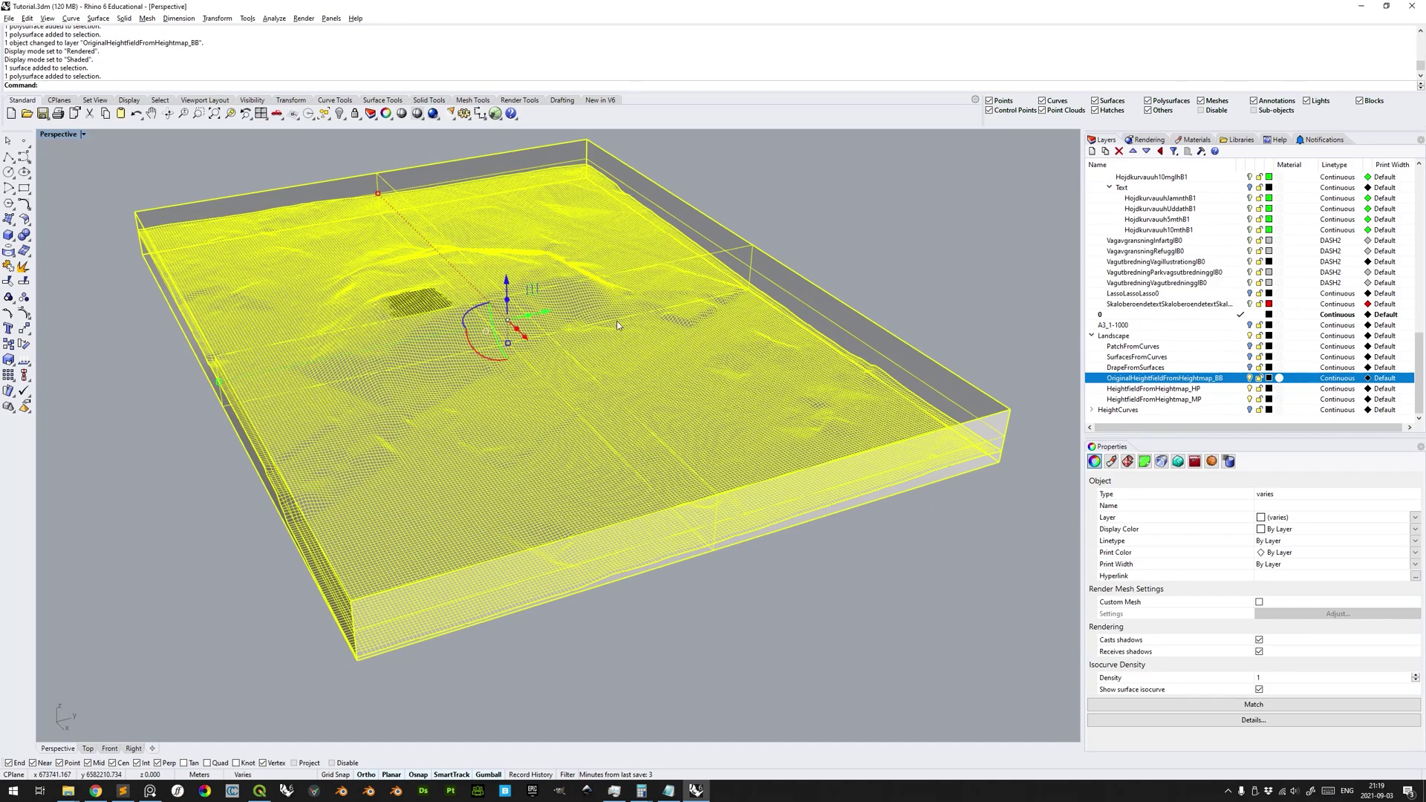
- Hide the bounding box and HeightfieldFromHeightmap_HP layers, keep only the HeightfieldFromHeightmap_MP terrain shown, and save the file
{"action": "left_click", "coordinate": [974, 219]}
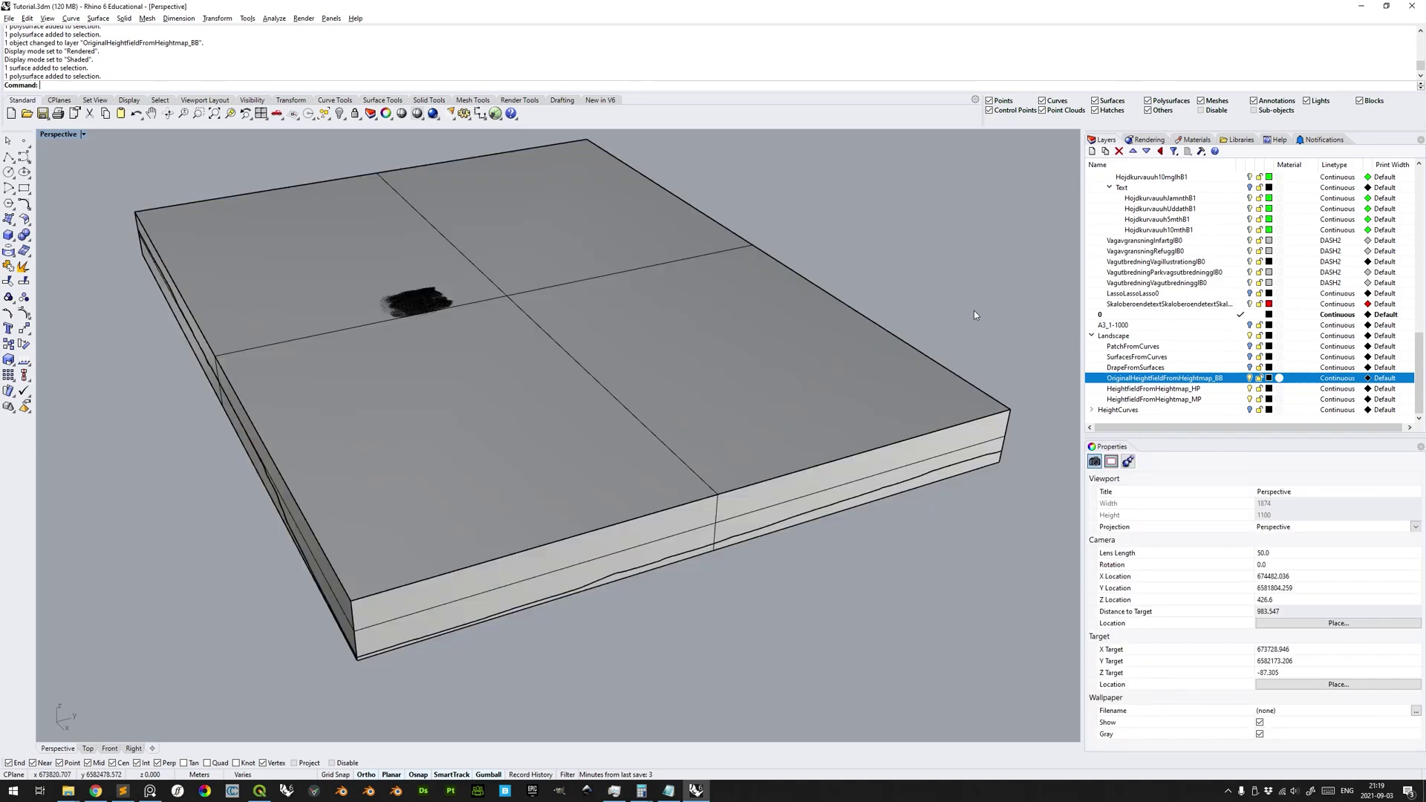
{"action": "left_click", "coordinate": [1249, 389]}
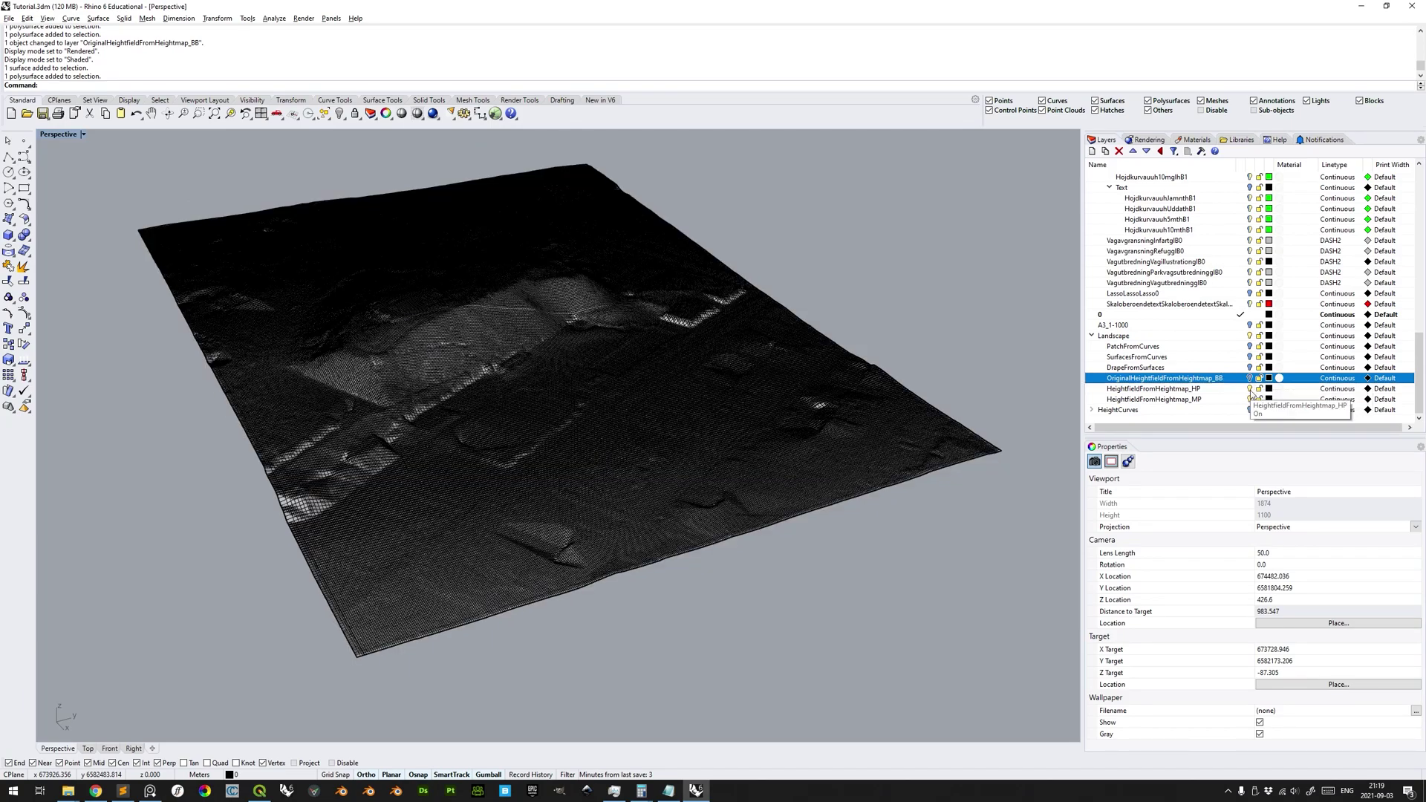
{"action": "left_click", "coordinate": [1251, 391]}
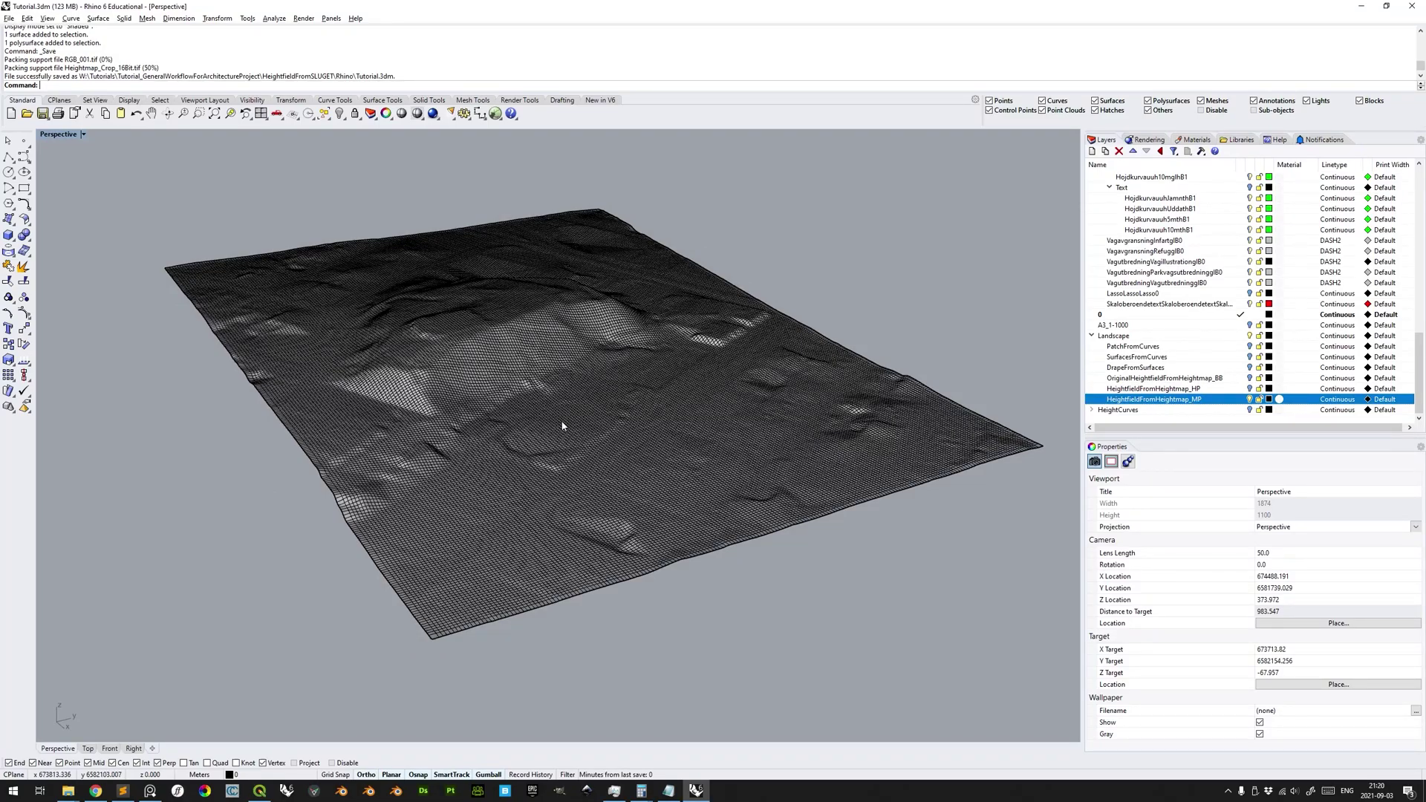
- Turn on the A3_1-1000 layer and inspect its rectangular frame curve from below the terrain
{"action": "left_click", "coordinate": [1250, 327]}
{"action": "right_click_drag", "start_coordinate": [762, 570], "coordinate": [781, 352]}
{"action": "left_click", "coordinate": [727, 261]}
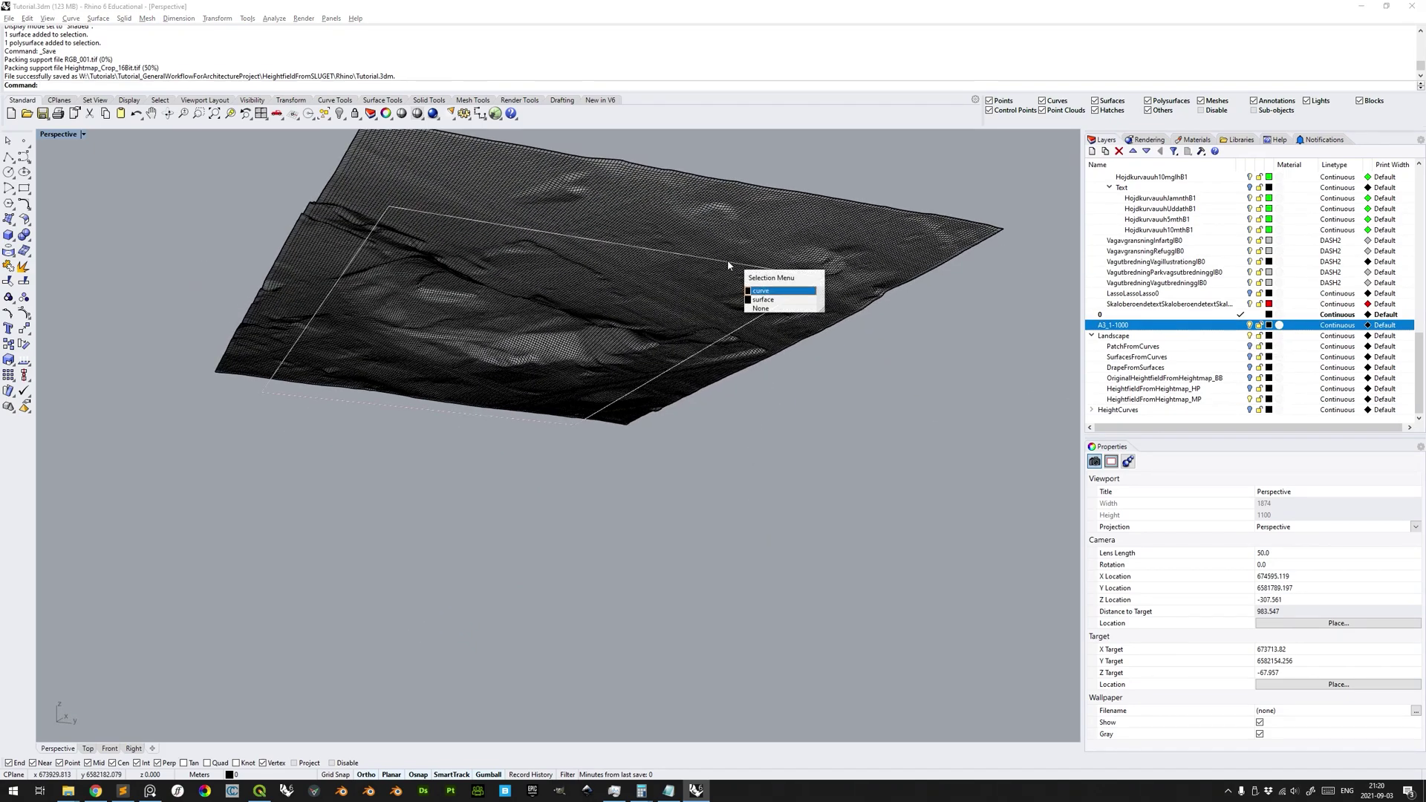
{"action": "left_click", "coordinate": [764, 292]}
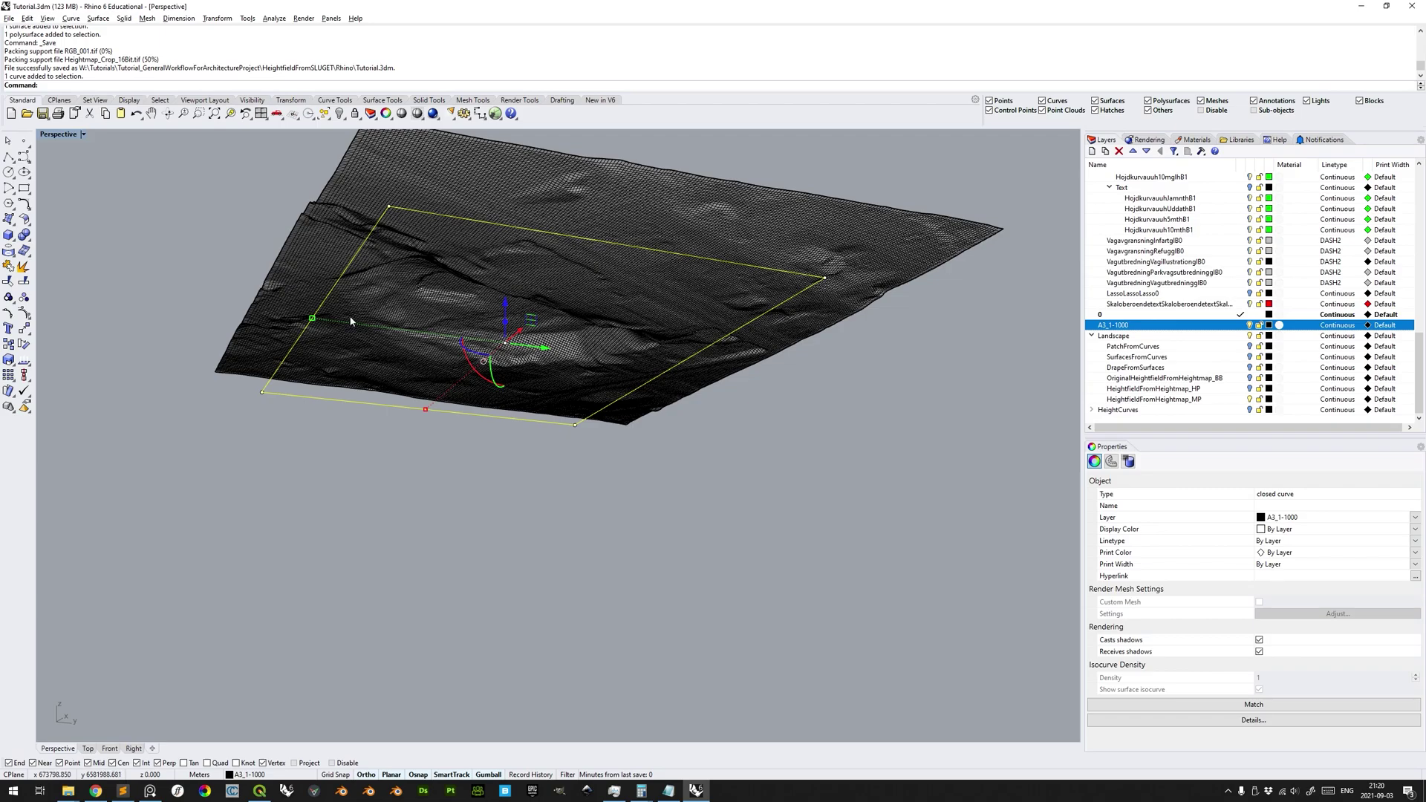
{"action": "right_click_drag", "start_coordinate": [731, 326], "coordinate": [900, 331]}
{"action": "key", "text": "Escape"}
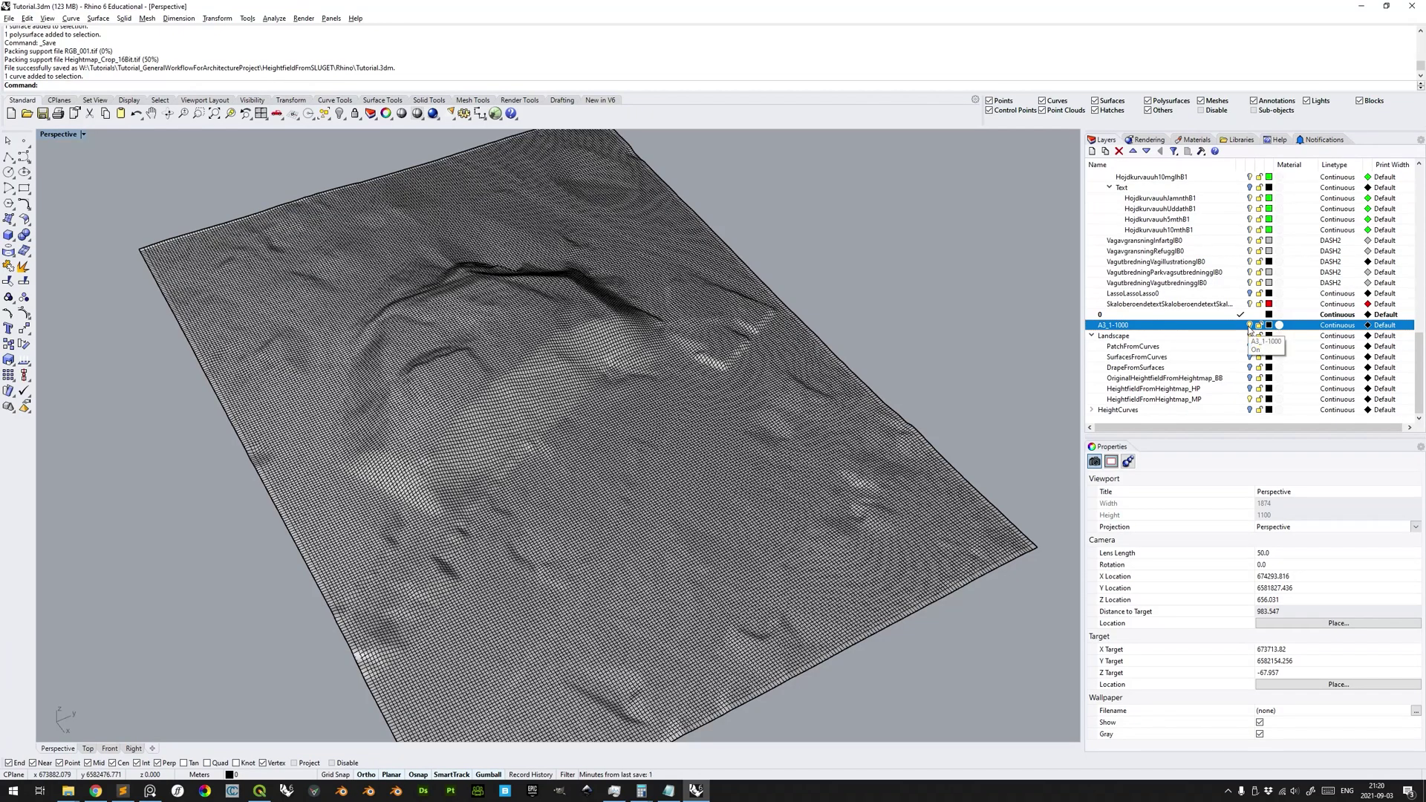
- Split the HeightfieldFromHeightmap_MP surface using the A3_1-1000 frame rectangle as the cutting object
{"action": "right_click_drag", "start_coordinate": [968, 482], "coordinate": [924, 432]}
{"action": "left_click", "coordinate": [920, 422]}
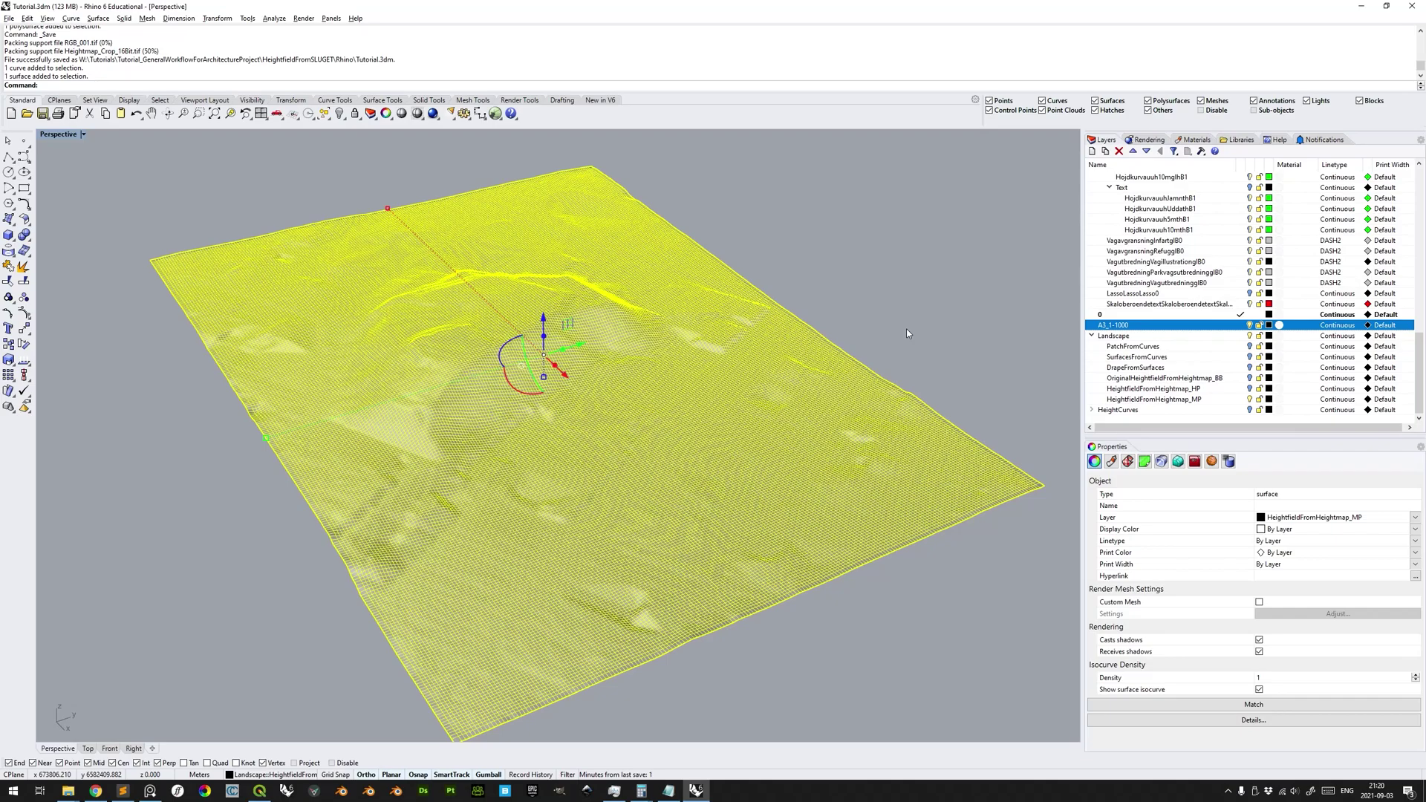
{"action": "key", "text": "ctrl+shift+s"}
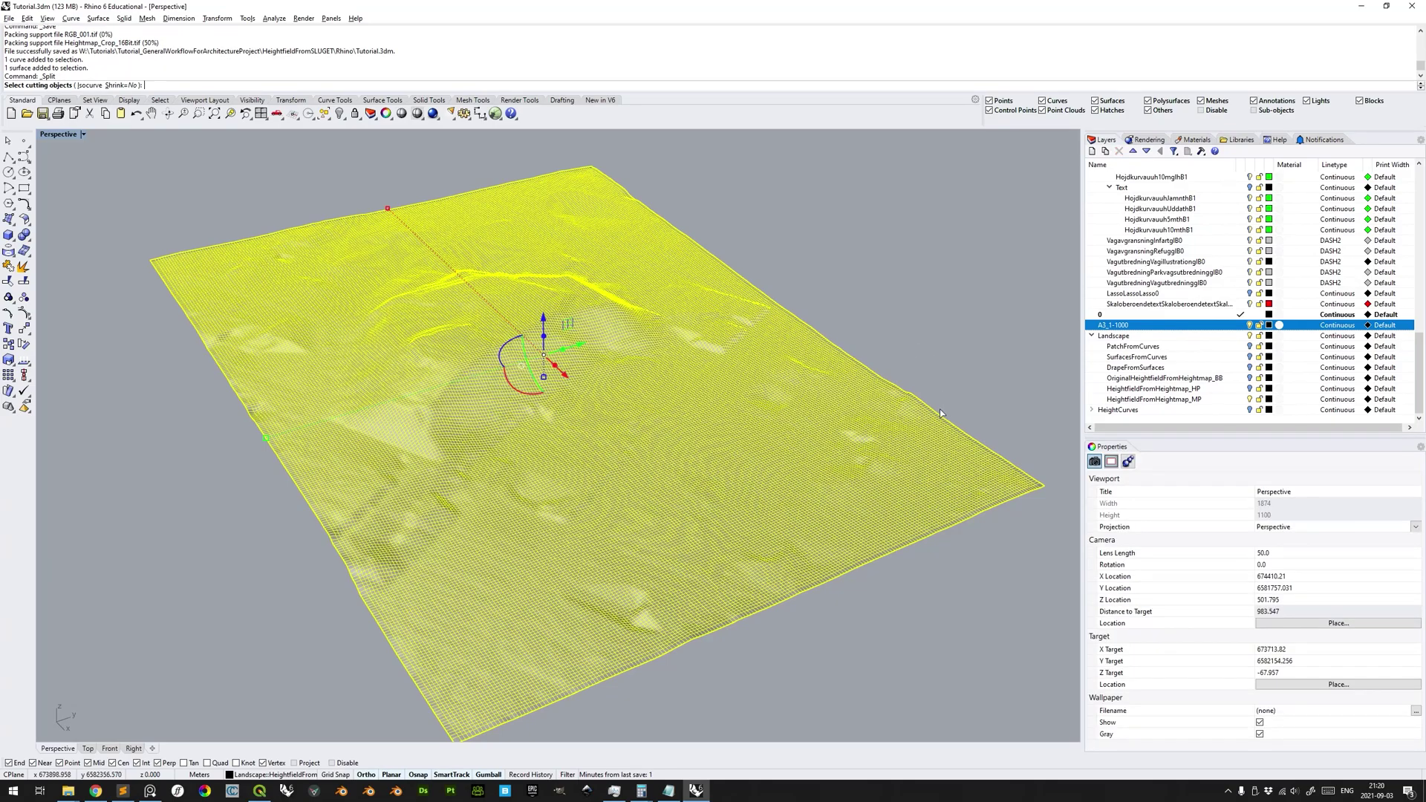
{"action": "right_click_drag", "start_coordinate": [947, 465], "coordinate": [929, 362]}
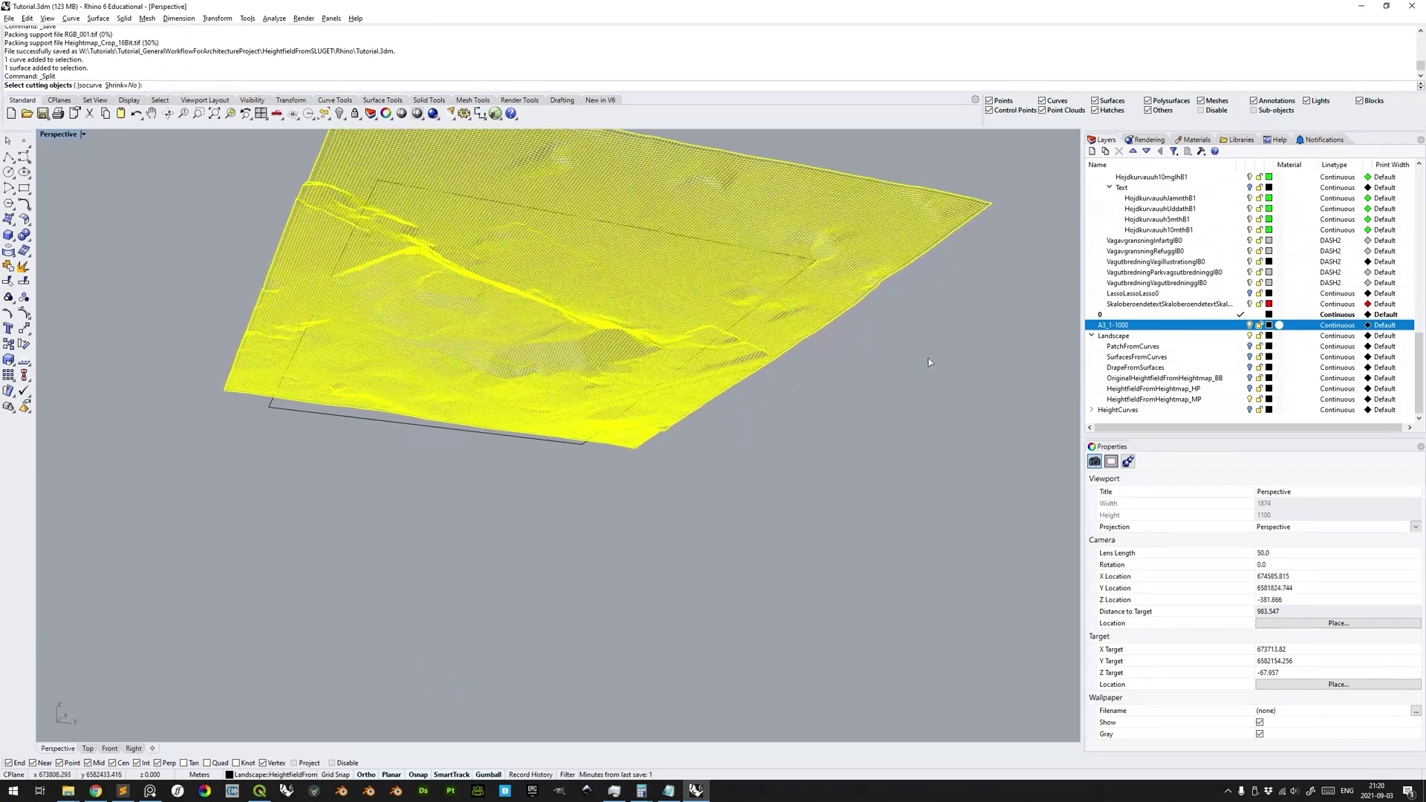
{"action": "left_click", "coordinate": [795, 259]}
{"action": "right_click_drag", "start_coordinate": [795, 259], "coordinate": [905, 310]}
{"action": "key", "text": "Return"}
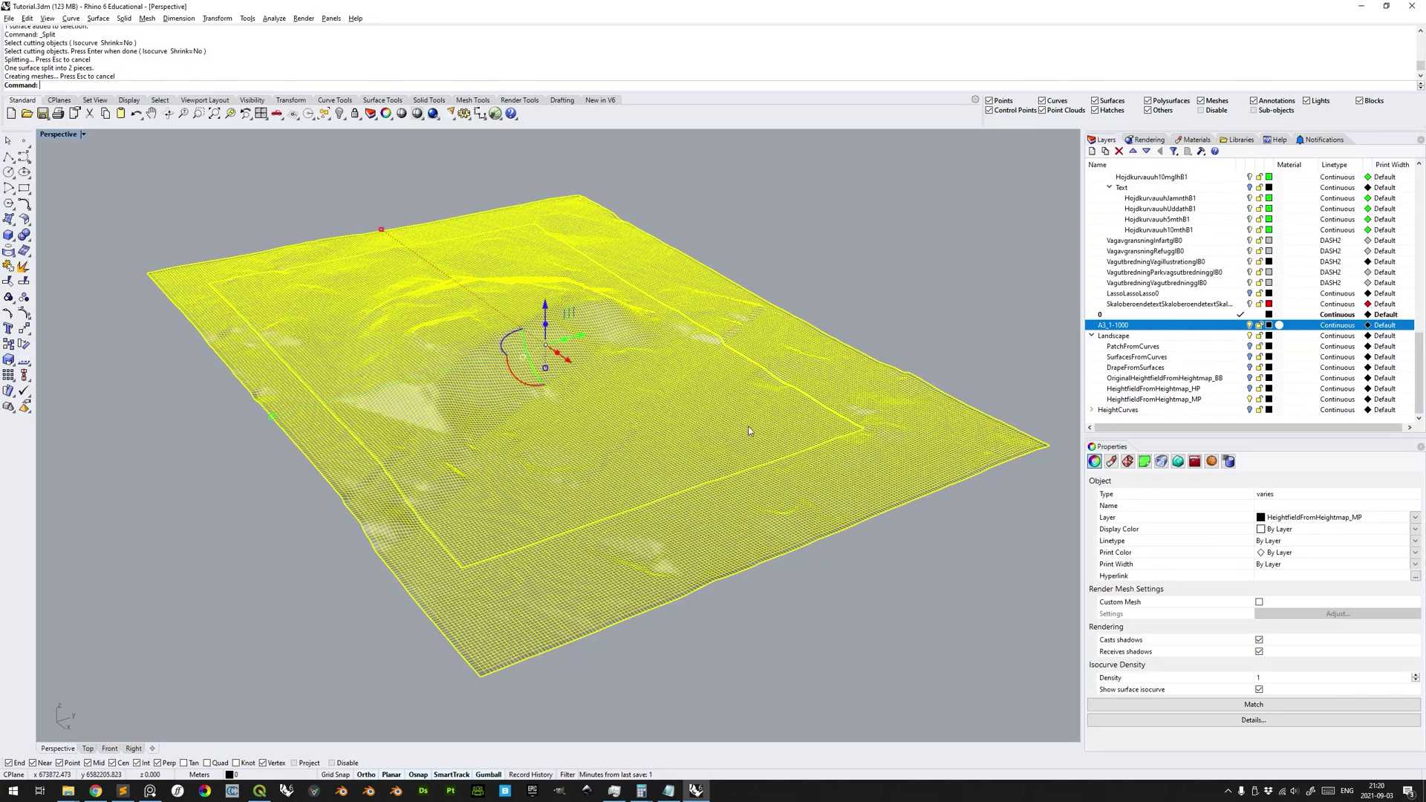
- Delete the outer piece of the split terrain, keeping the part inside the A3 frame
{"action": "left_click", "coordinate": [667, 405], "text": "ctrl"}
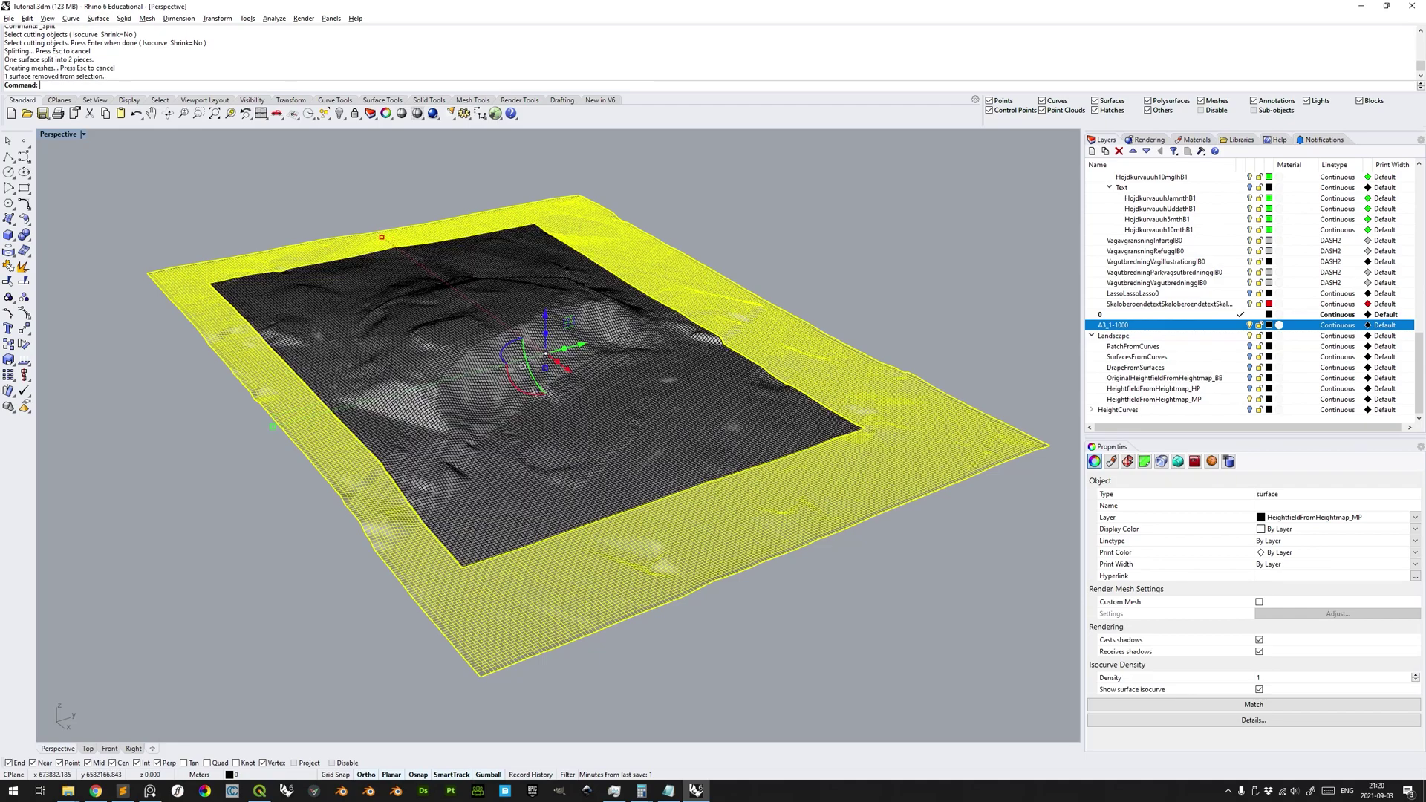
{"action": "key", "text": "Delete"}
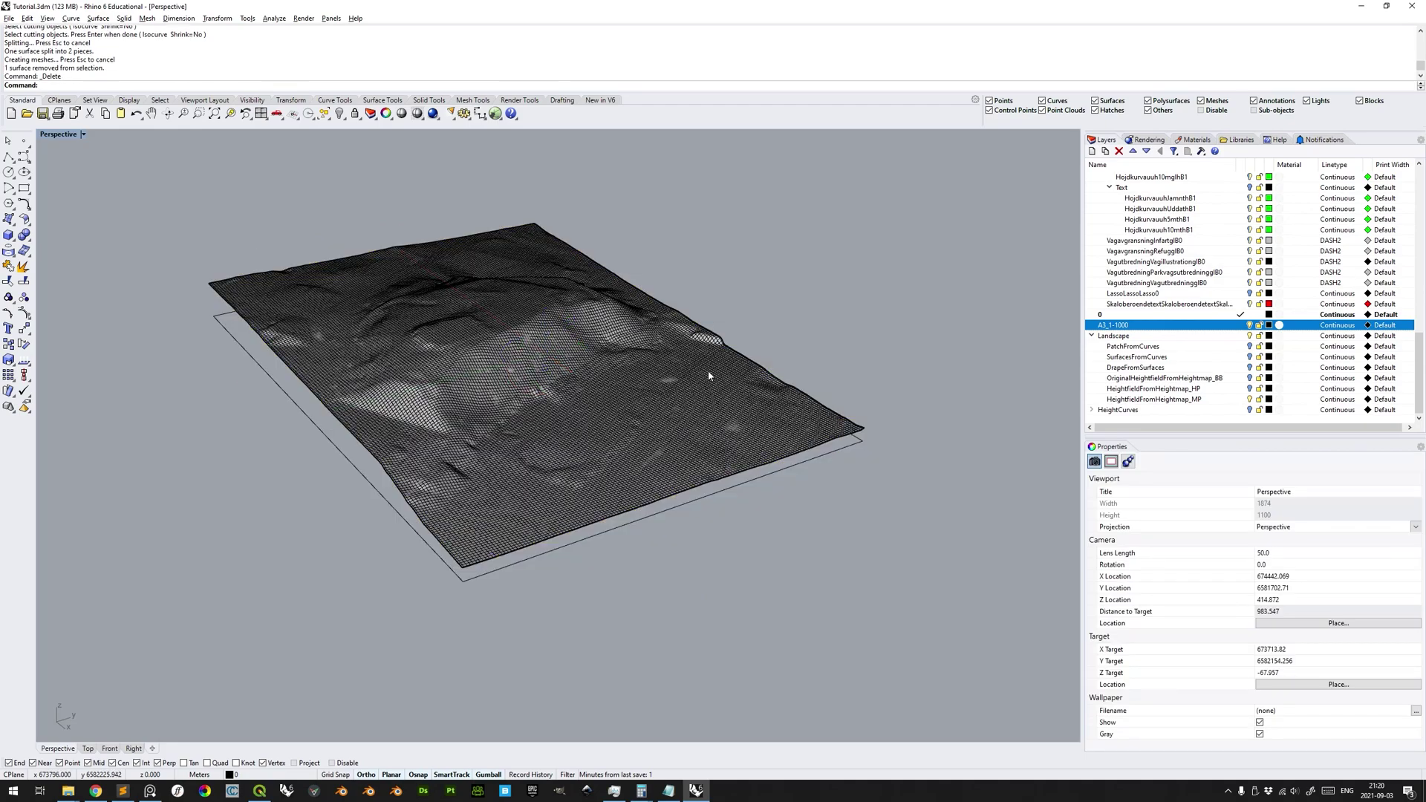
{"action": "right_click_drag", "start_coordinate": [747, 346], "coordinate": [798, 364], "text": "shift"}
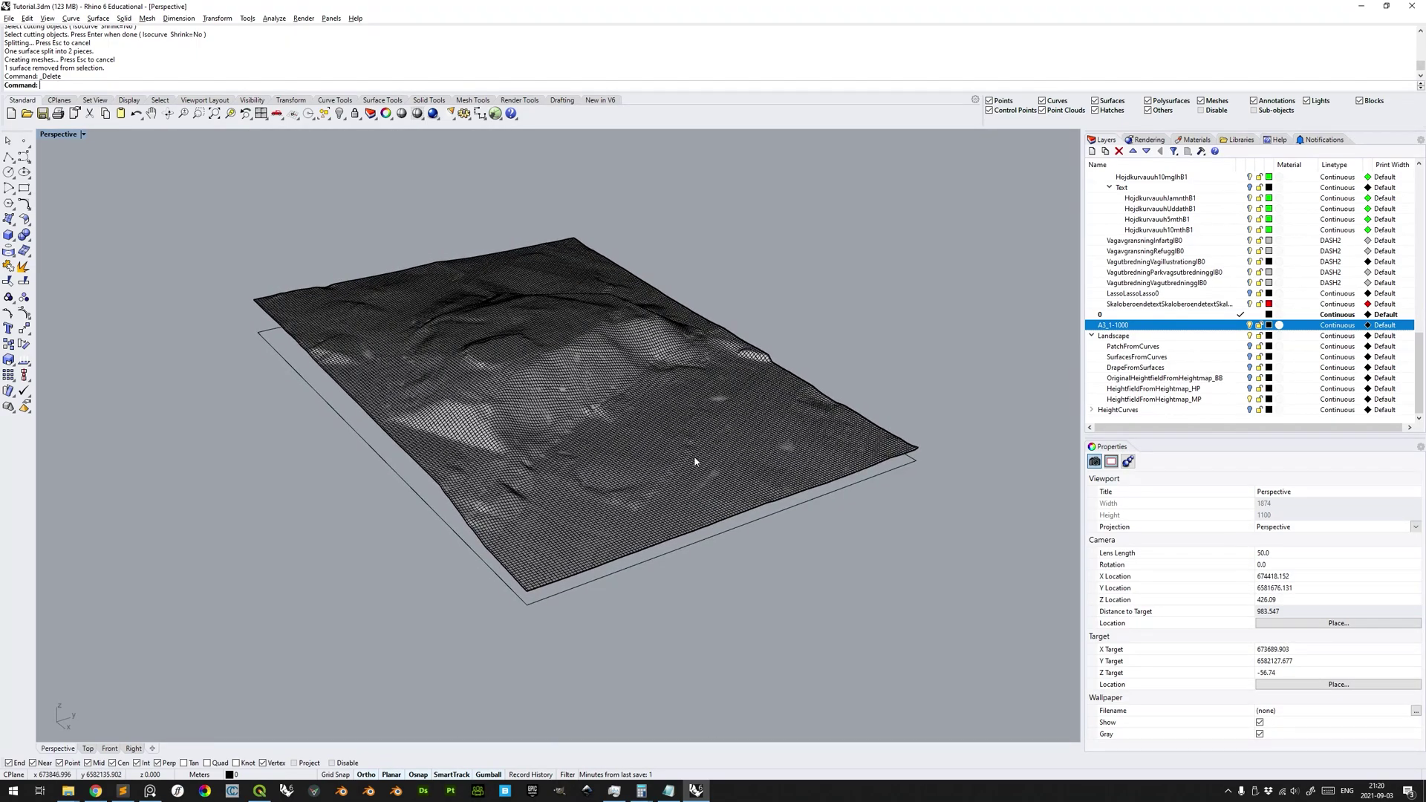
- Hide the A3_1-1000 layer and show the trimmed terrain in Rendered display to check its texture
{"action": "left_click", "coordinate": [1249, 325]}
{"action": "left_click", "coordinate": [84, 135]}
{"action": "left_click", "coordinate": [74, 185]}
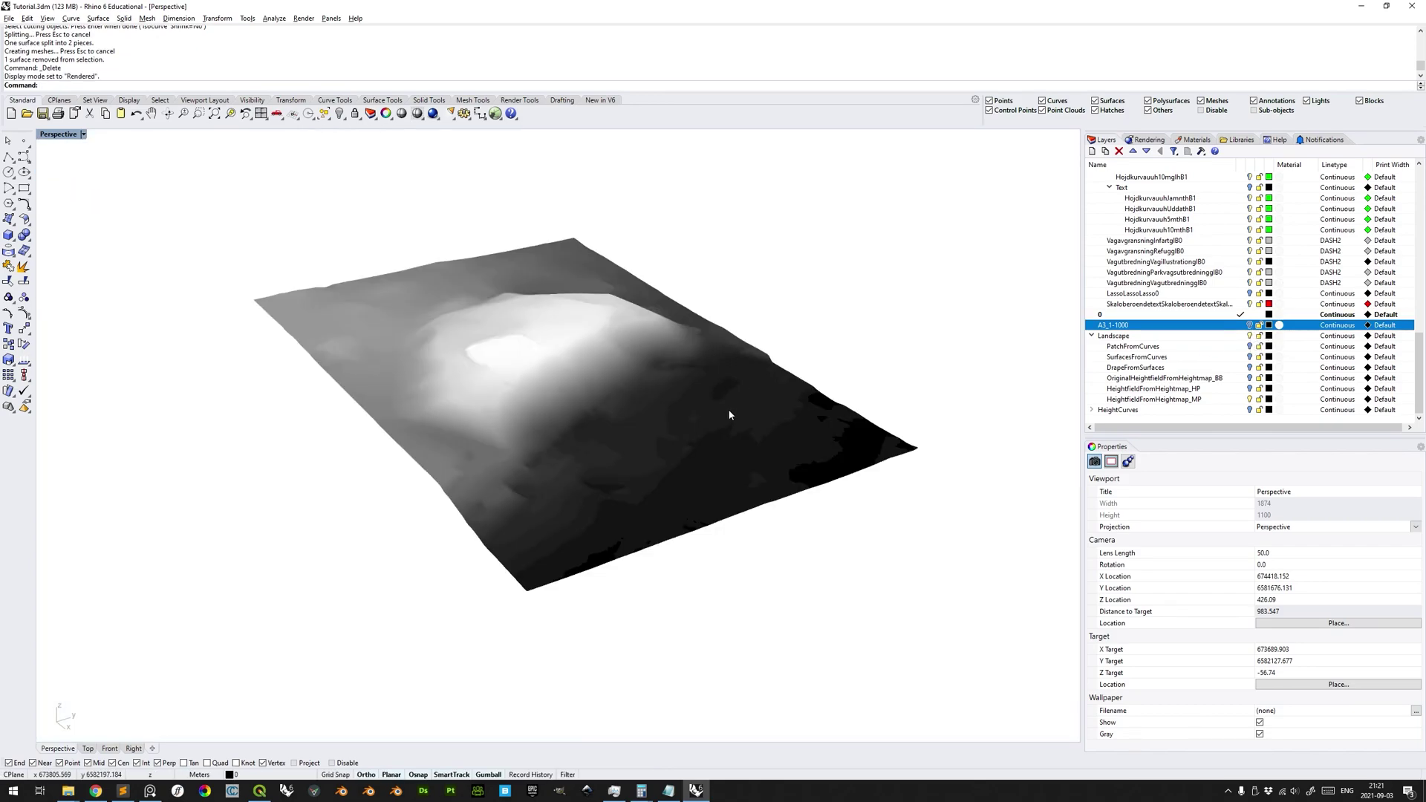
{"action": "left_click", "coordinate": [744, 425]}
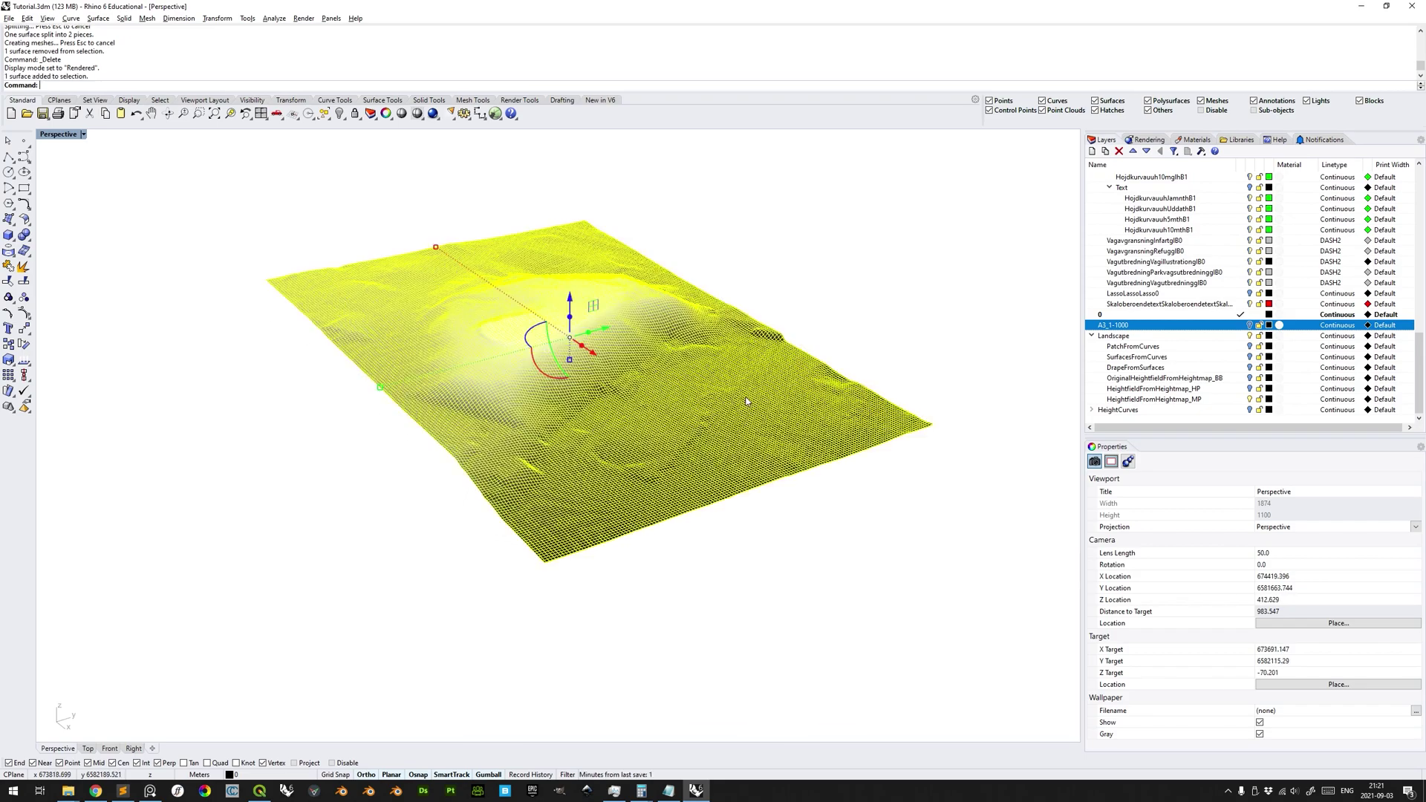
{"action": "right_click_drag", "start_coordinate": [959, 478], "coordinate": [800, 352]}
{"action": "left_click", "coordinate": [832, 278]}
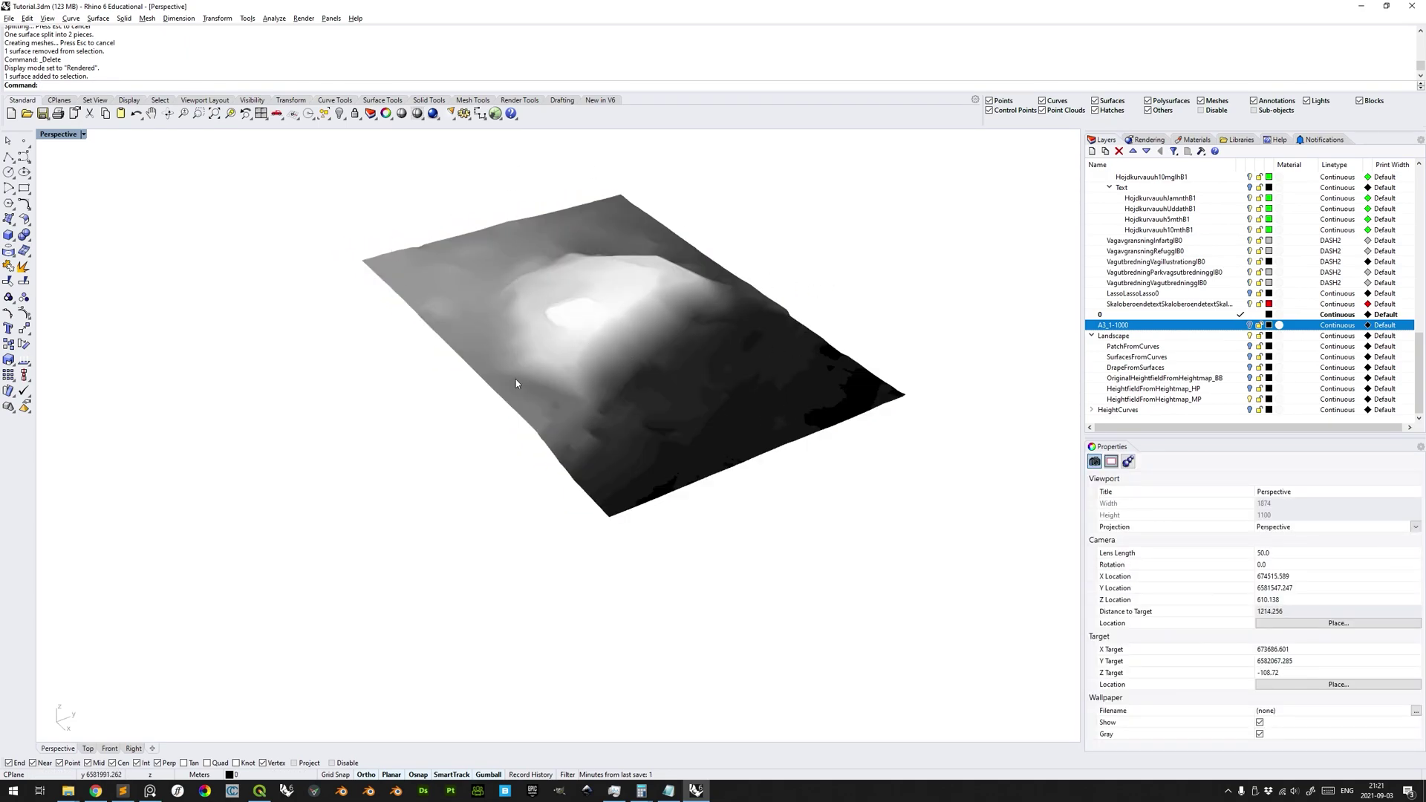
- Extrude the trimmed terrain surface downward into a deep solid block with ExtrudeSrf
{"action": "left_click", "coordinate": [803, 385]}
{"action": "type", "text": "Extru"}
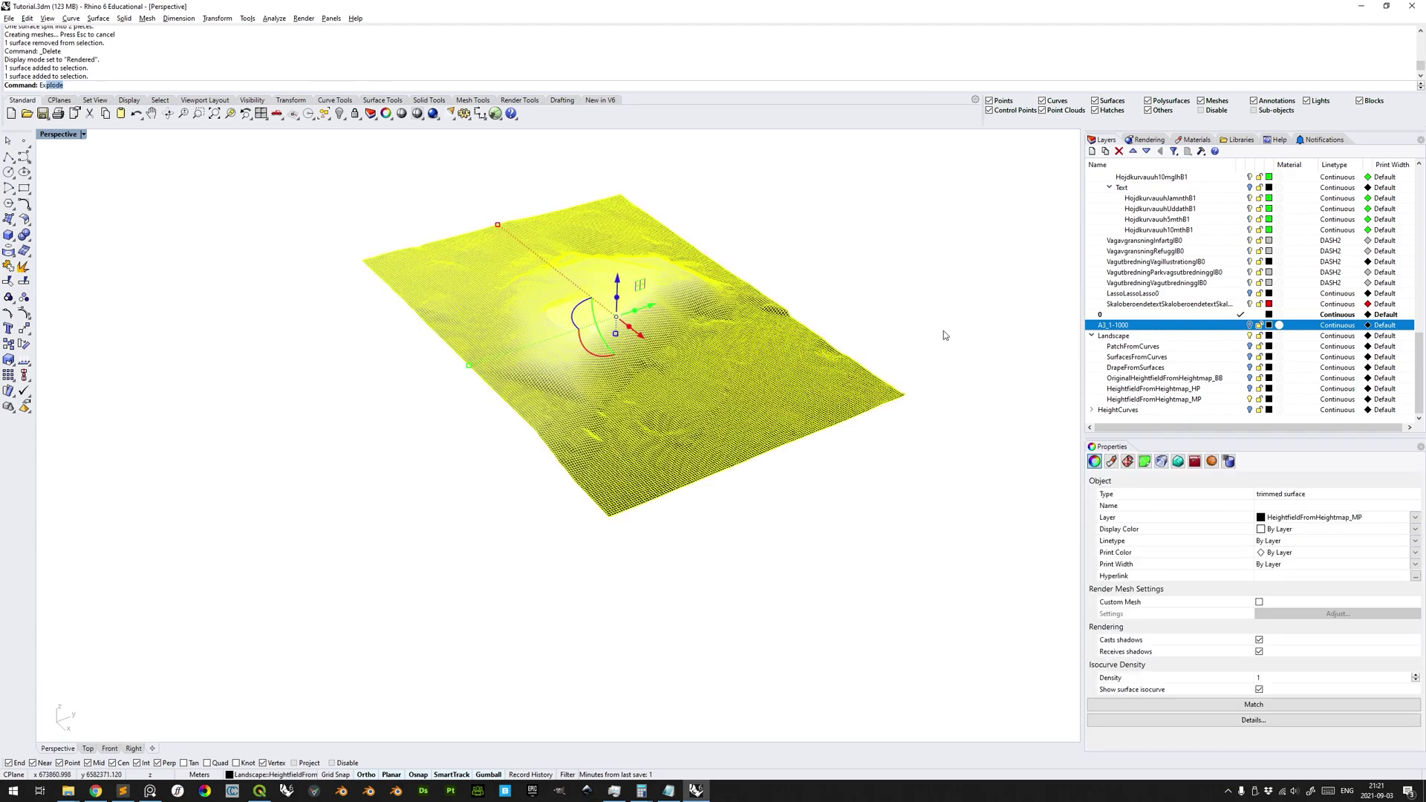
{"action": "type", "text": "deSrf"}
{"action": "key", "text": "Return"}
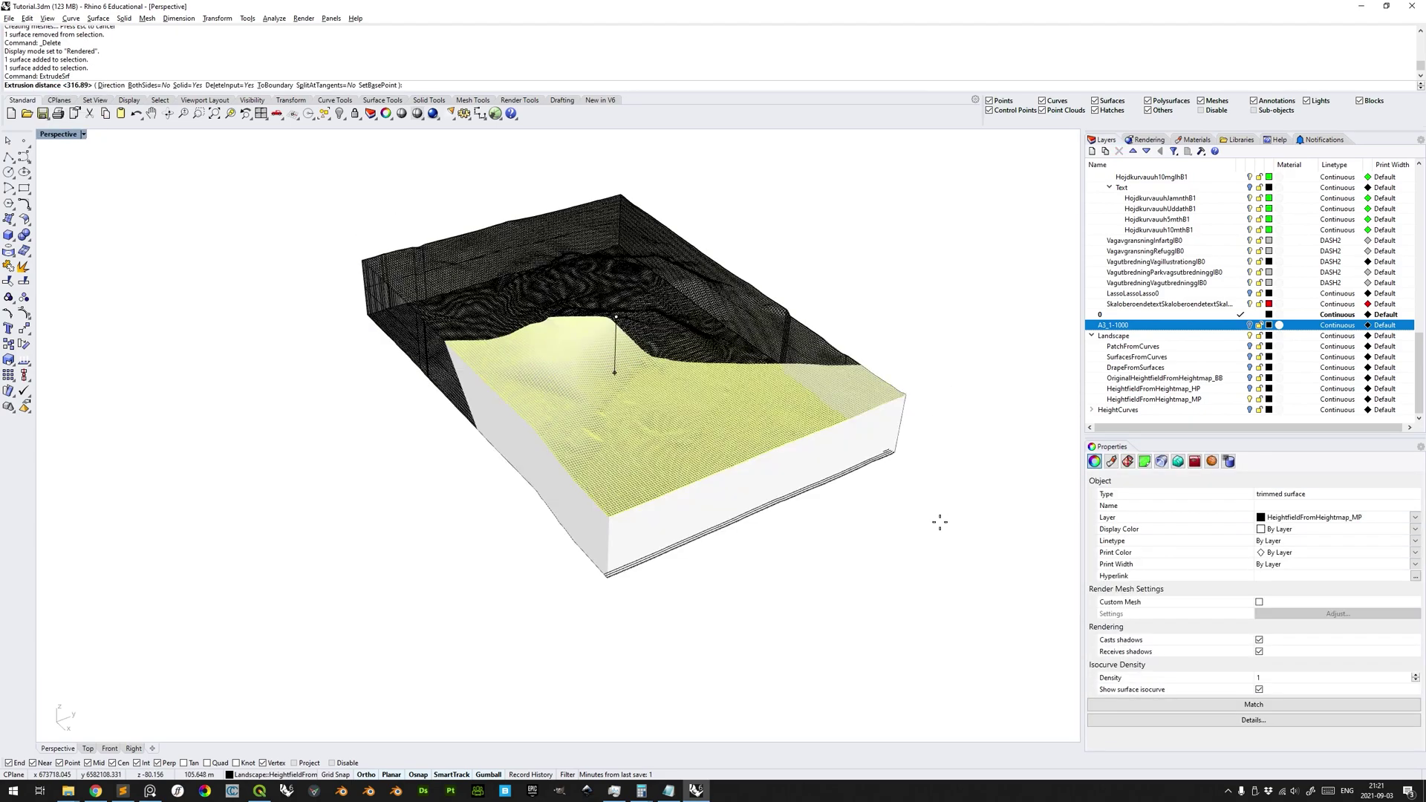
{"action": "left_click", "coordinate": [936, 574]}
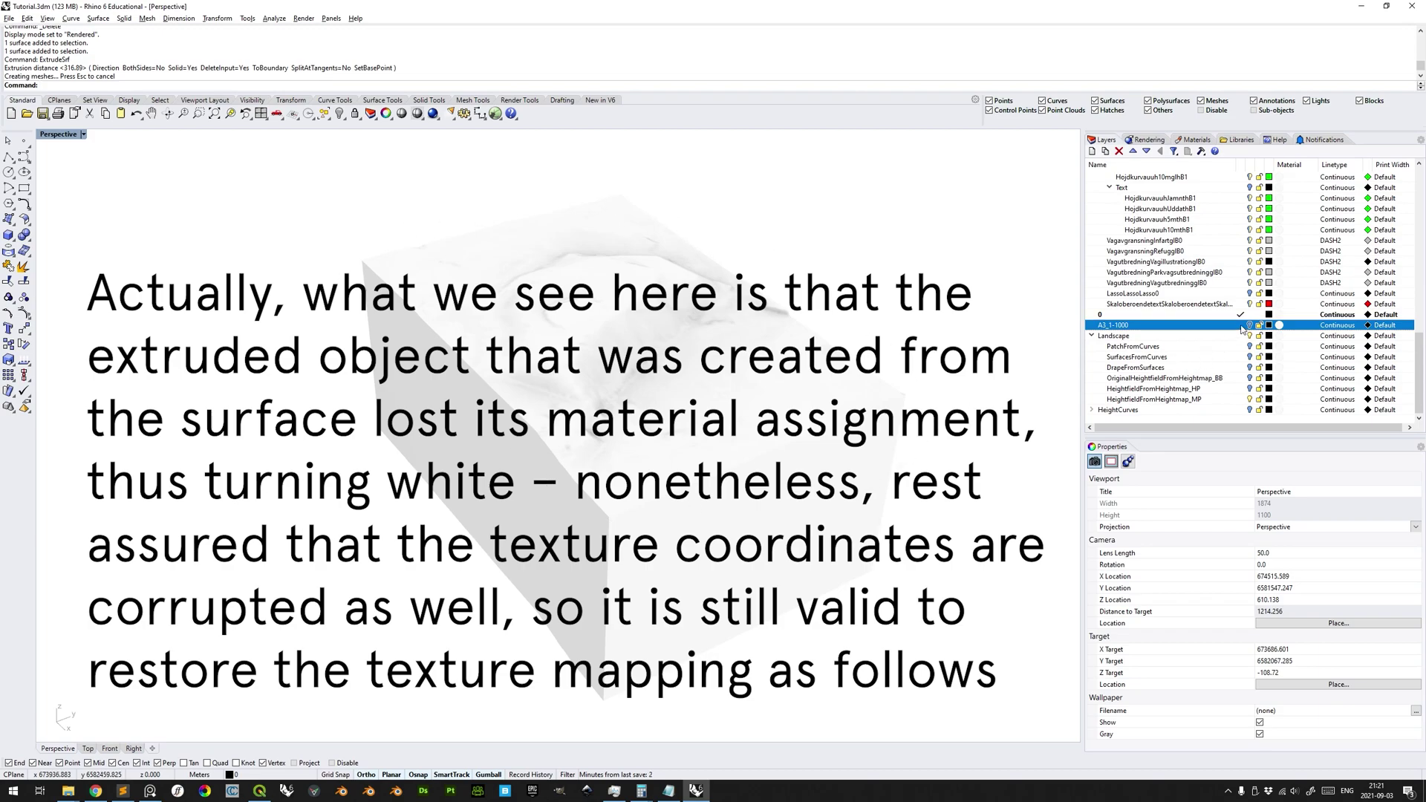
- Briefly show the OriginalHeightfieldFromHeightmap_BB layer to compare the bounding box with the extruded terrain, and set the viewport to Shaded display
{"action": "left_click", "coordinate": [1250, 379]}
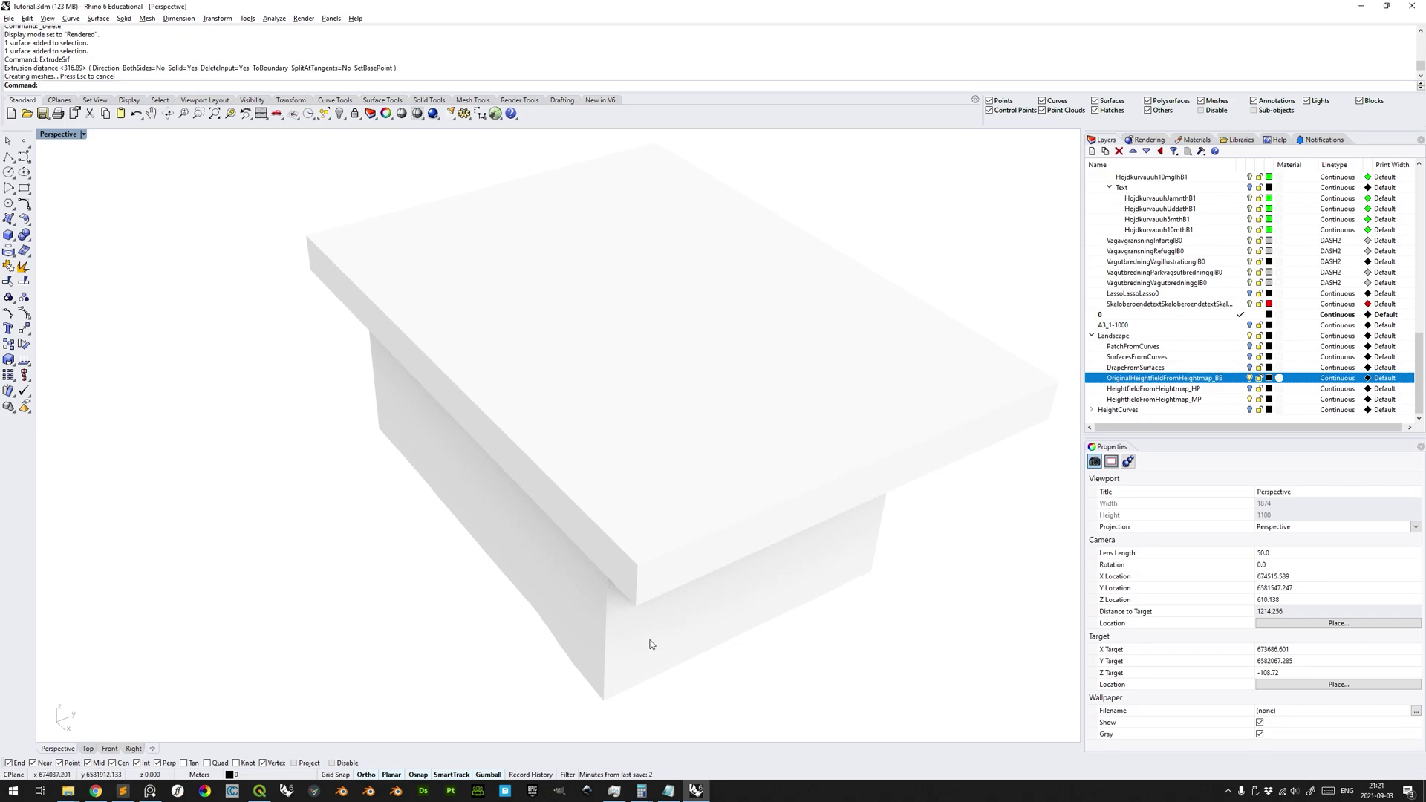
{"action": "left_click", "coordinate": [1250, 378]}
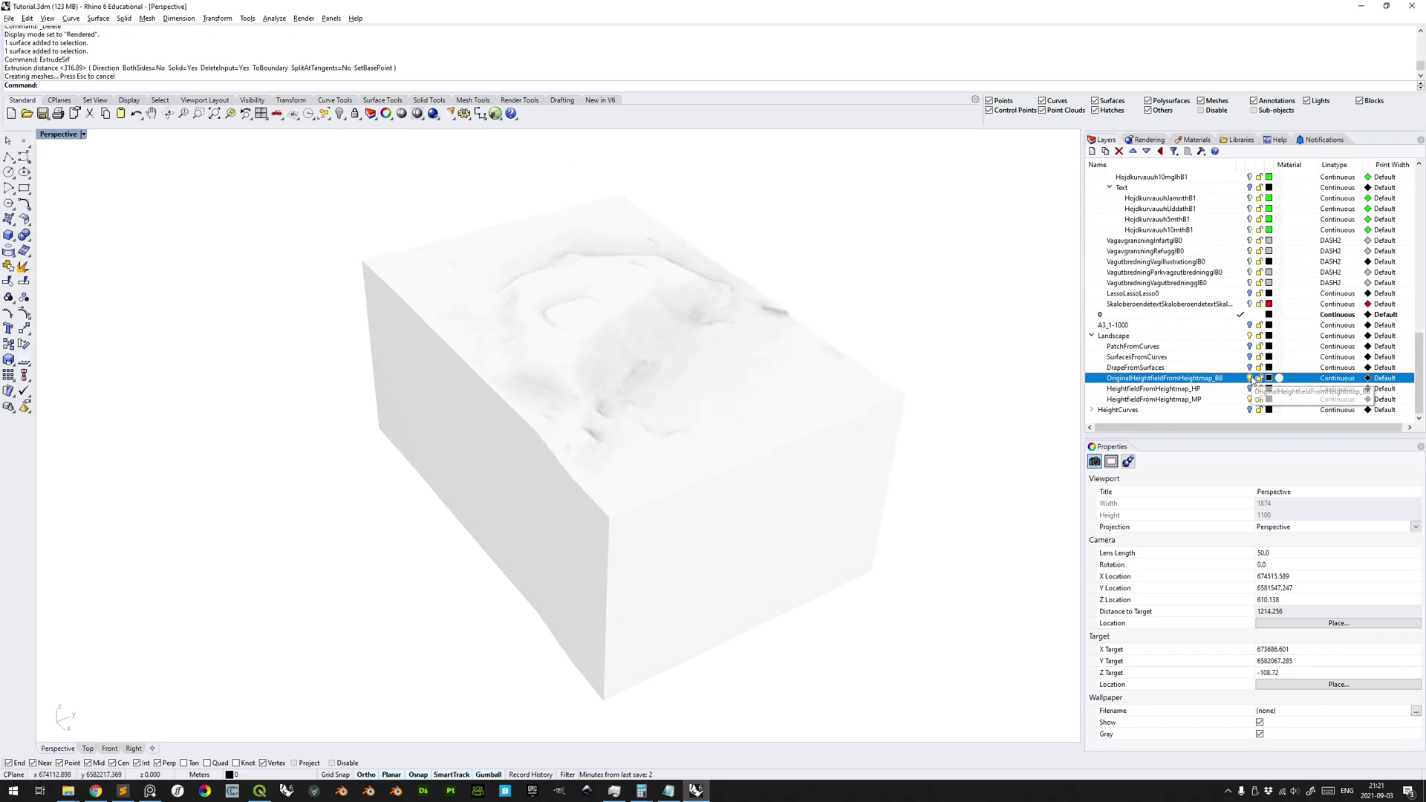
{"action": "left_click", "coordinate": [83, 134]}
{"action": "left_click", "coordinate": [77, 177]}
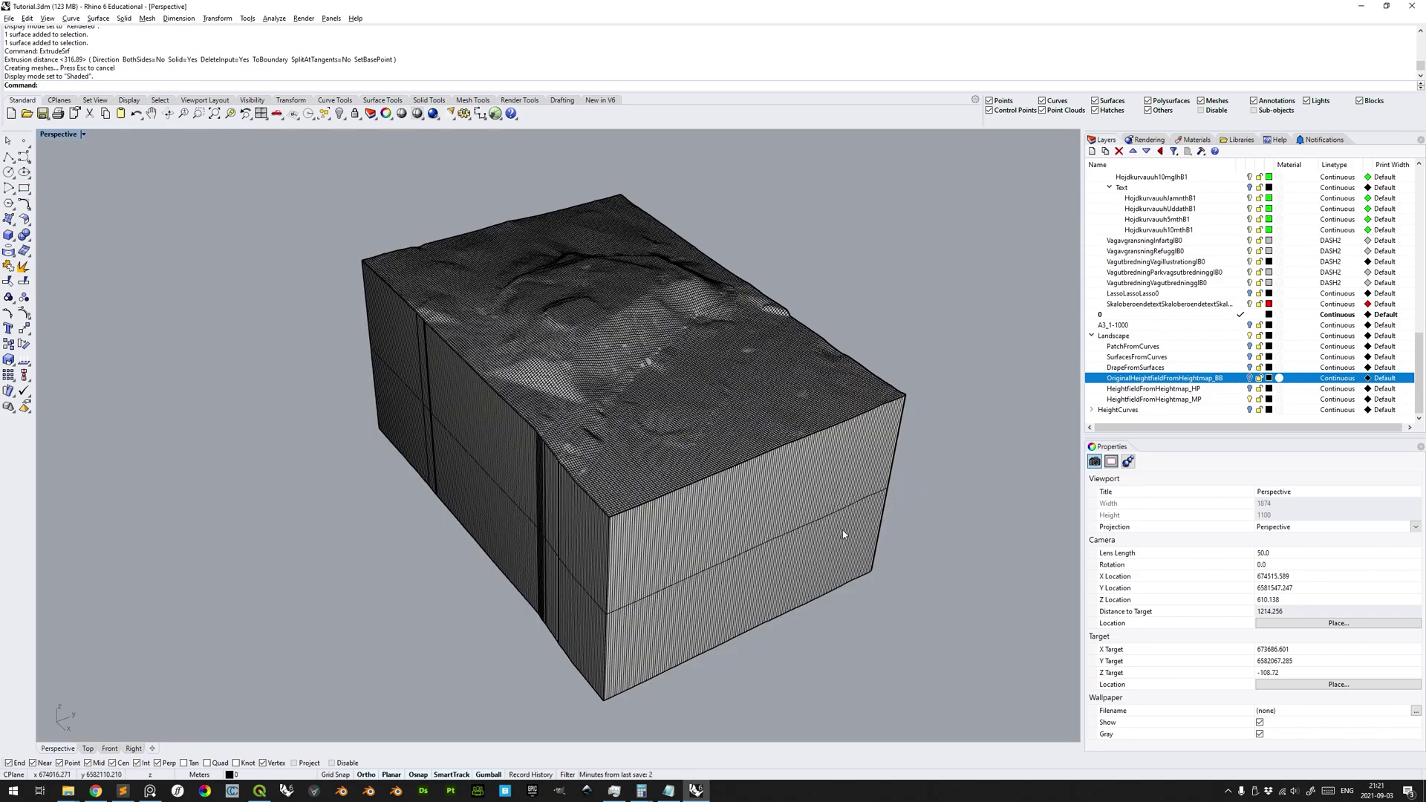
- Draw a horizontal rectangular plane cutting through the terrain block and extending beyond its footprint on all sides
{"action": "type", "text": "Plane"}
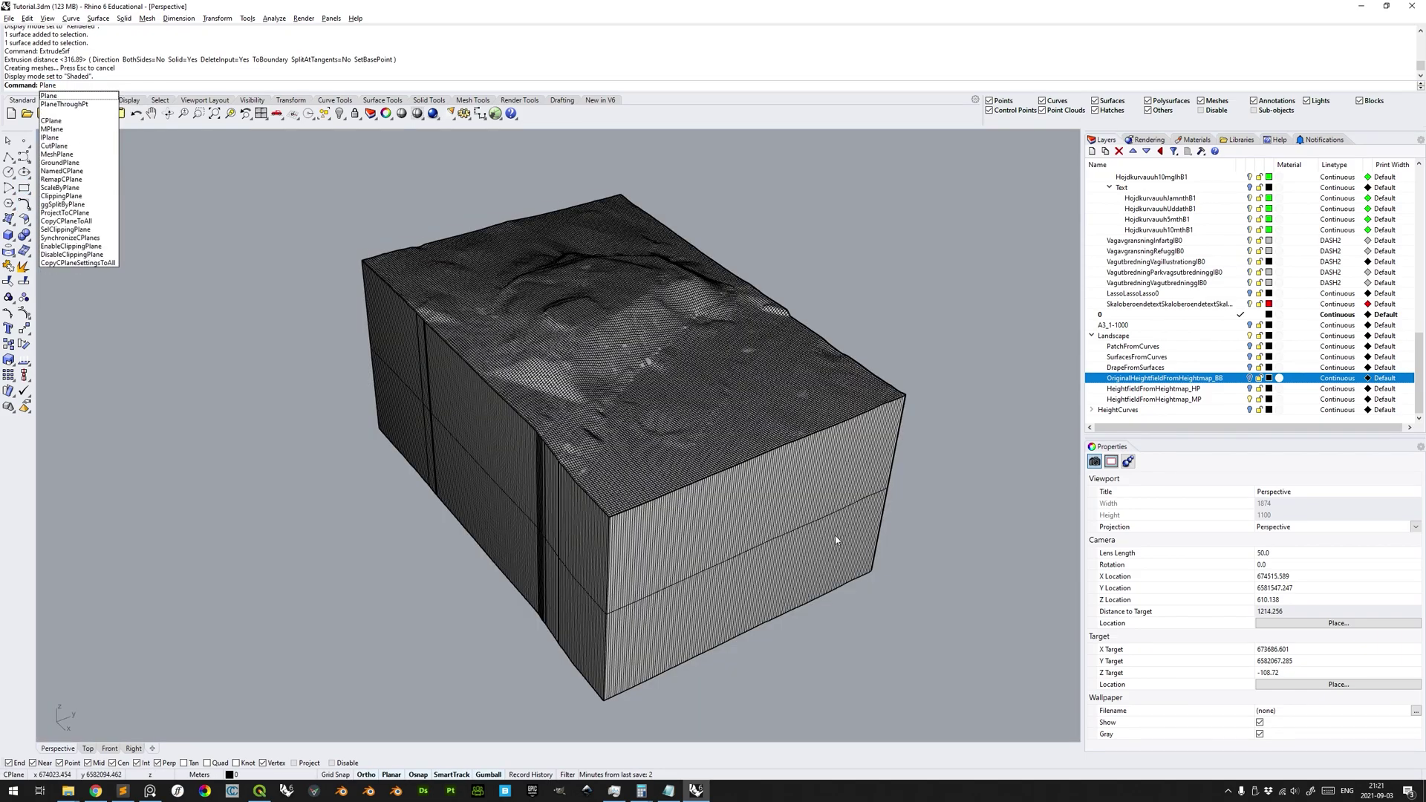
{"action": "key", "text": "Return"}
{"action": "left_click", "coordinate": [530, 678]}
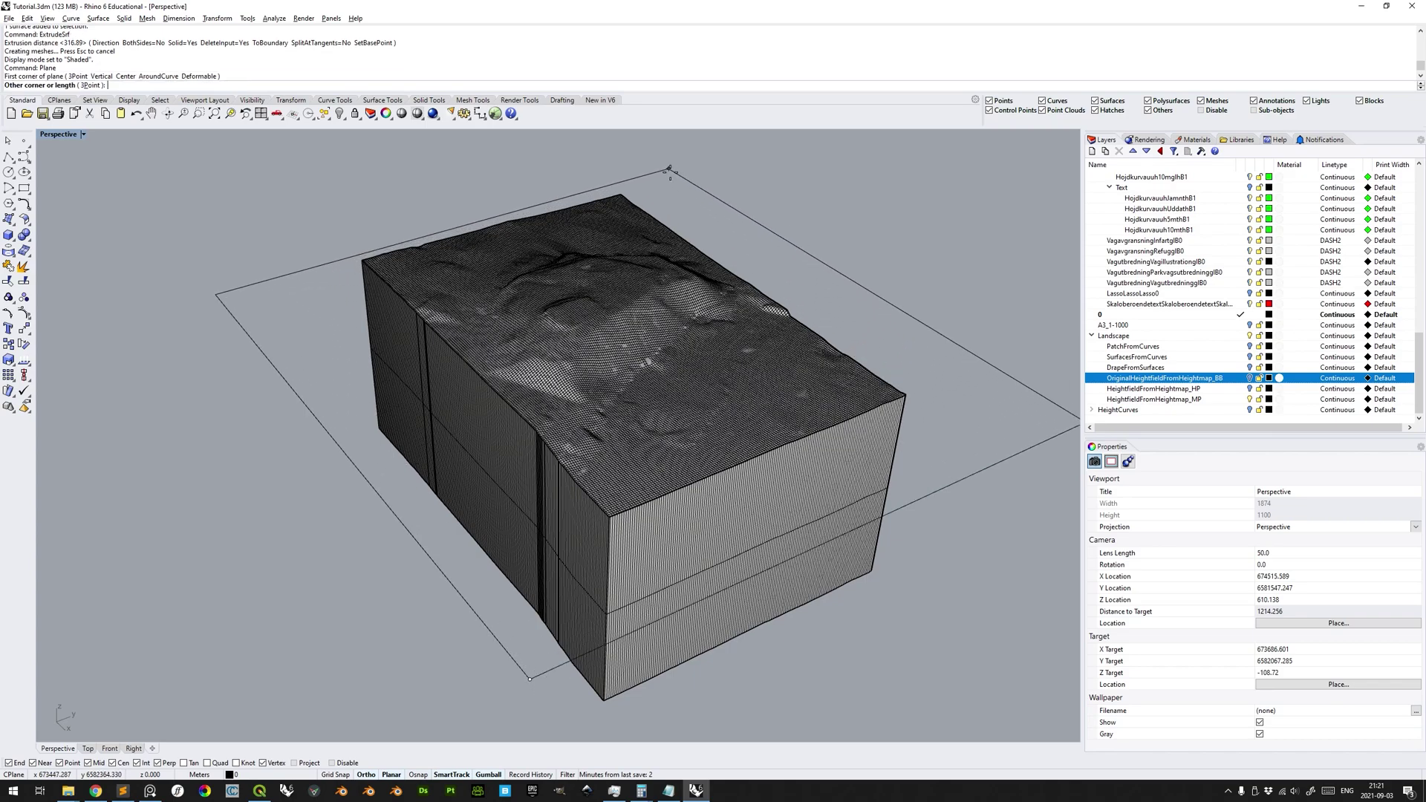
{"action": "left_click", "coordinate": [657, 165]}
- Split the extruded terrain block using the horizontal plane as the cutting object
{"action": "left_click", "coordinate": [721, 342]}
{"action": "key", "text": "ctrl+shift+s"}
{"action": "left_click", "coordinate": [865, 304]}
{"action": "key", "text": "Return"}
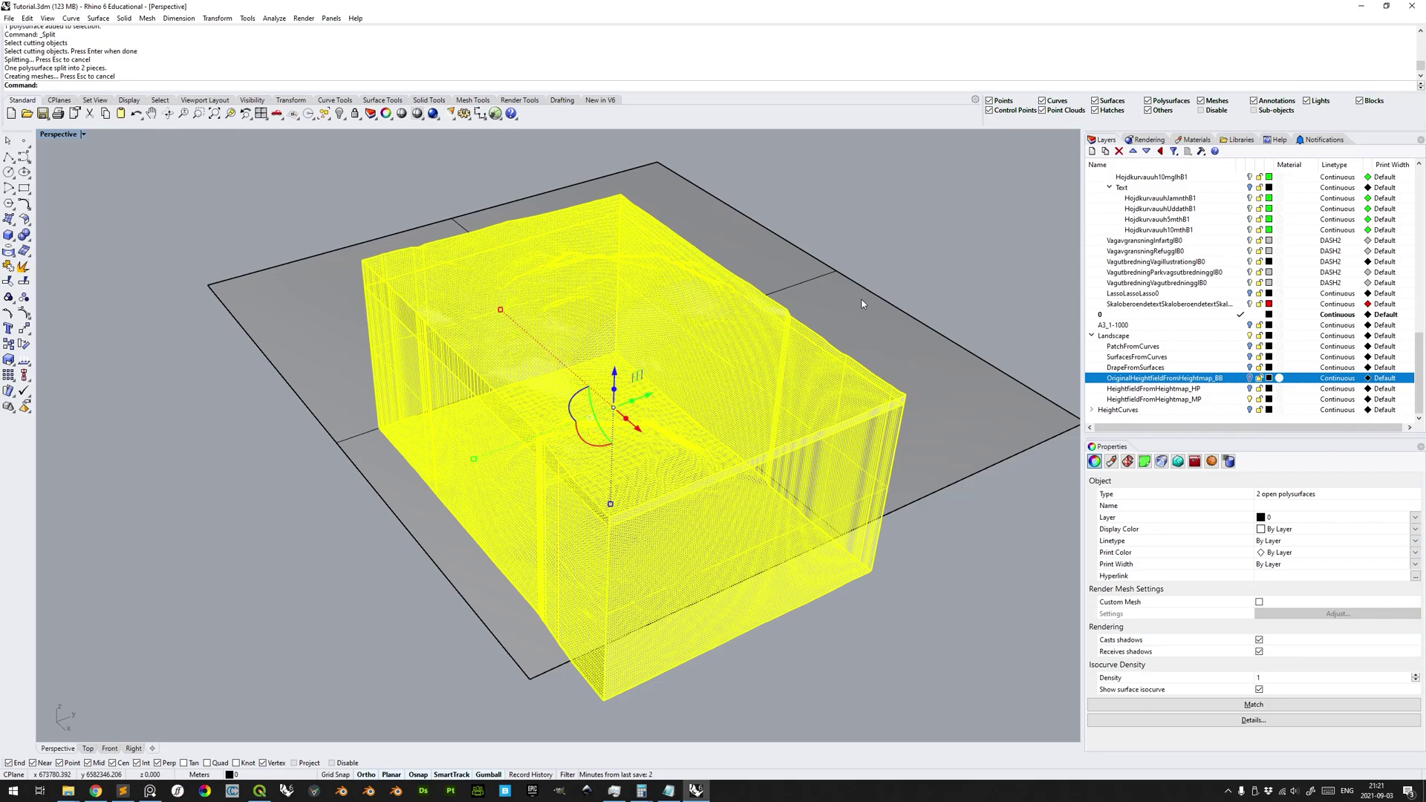
- Delete the lower piece of the split terrain block and the cutting plane, keeping the upper terrain slab
{"action": "left_click", "coordinate": [622, 202], "text": "ctrl"}
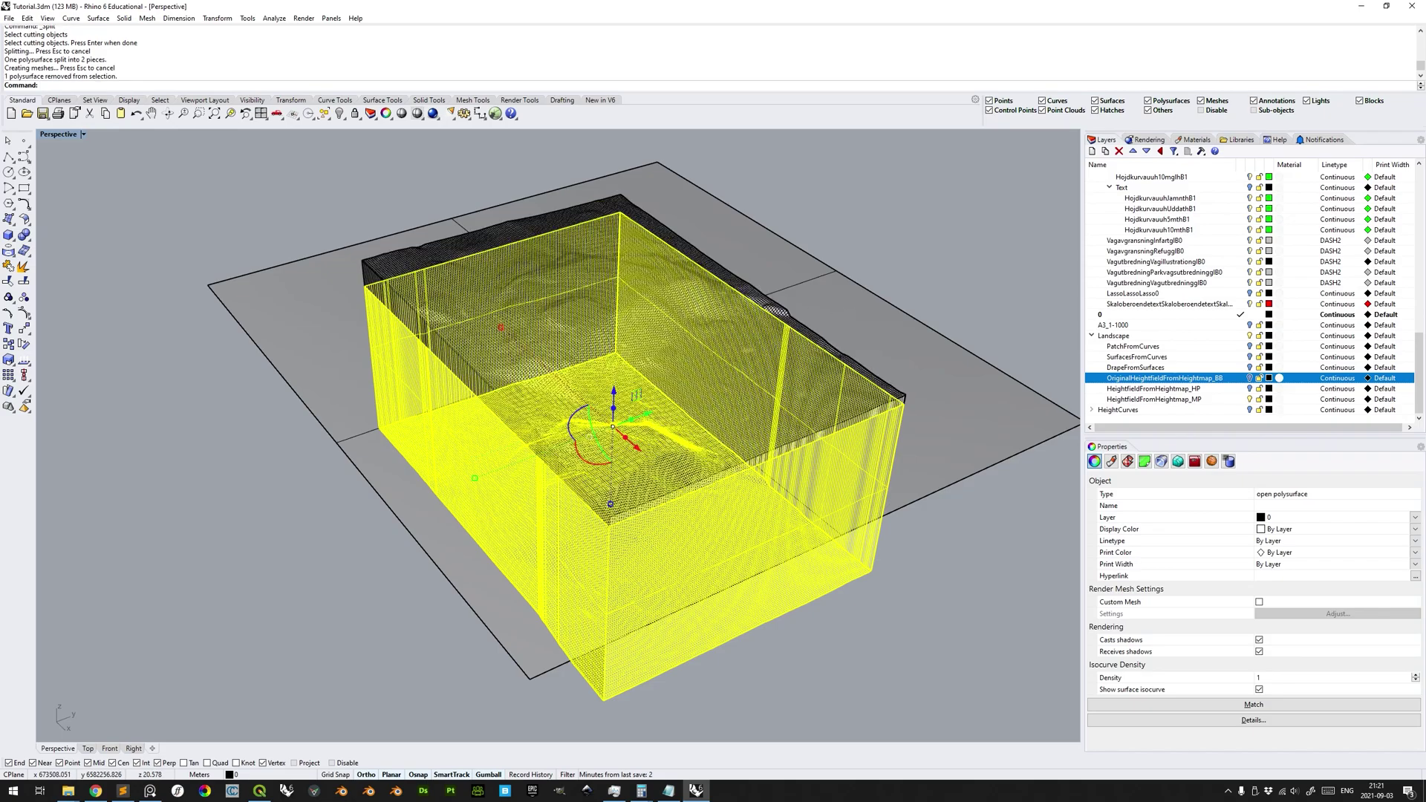
{"action": "key", "text": "Delete"}
{"action": "left_click", "coordinate": [706, 215]}
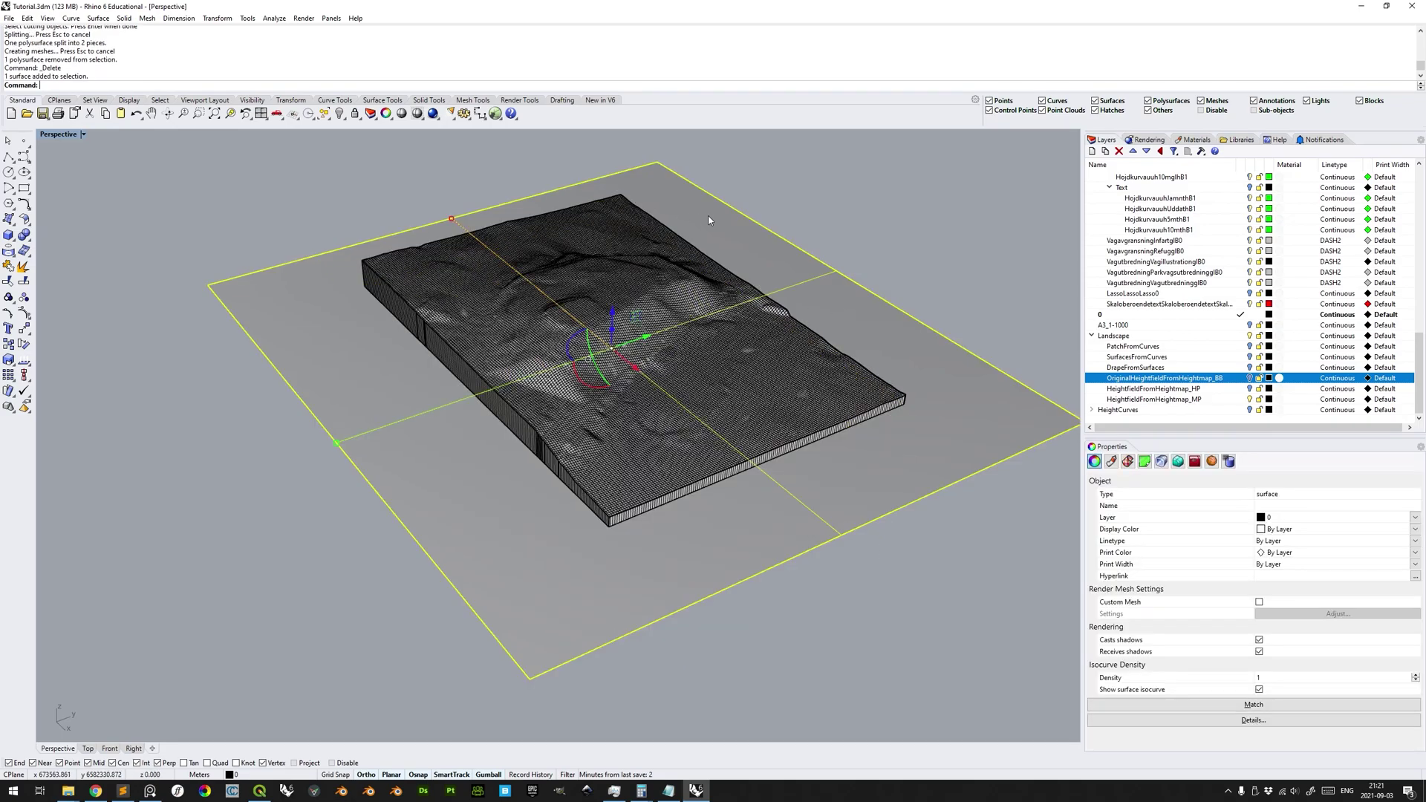
{"action": "key", "text": "Delete"}
- Cap the open underside of the terrain slab to make it a closed solid
{"action": "left_click", "coordinate": [719, 334]}
{"action": "type", "text": "Cap"}
{"action": "key", "text": "Return"}
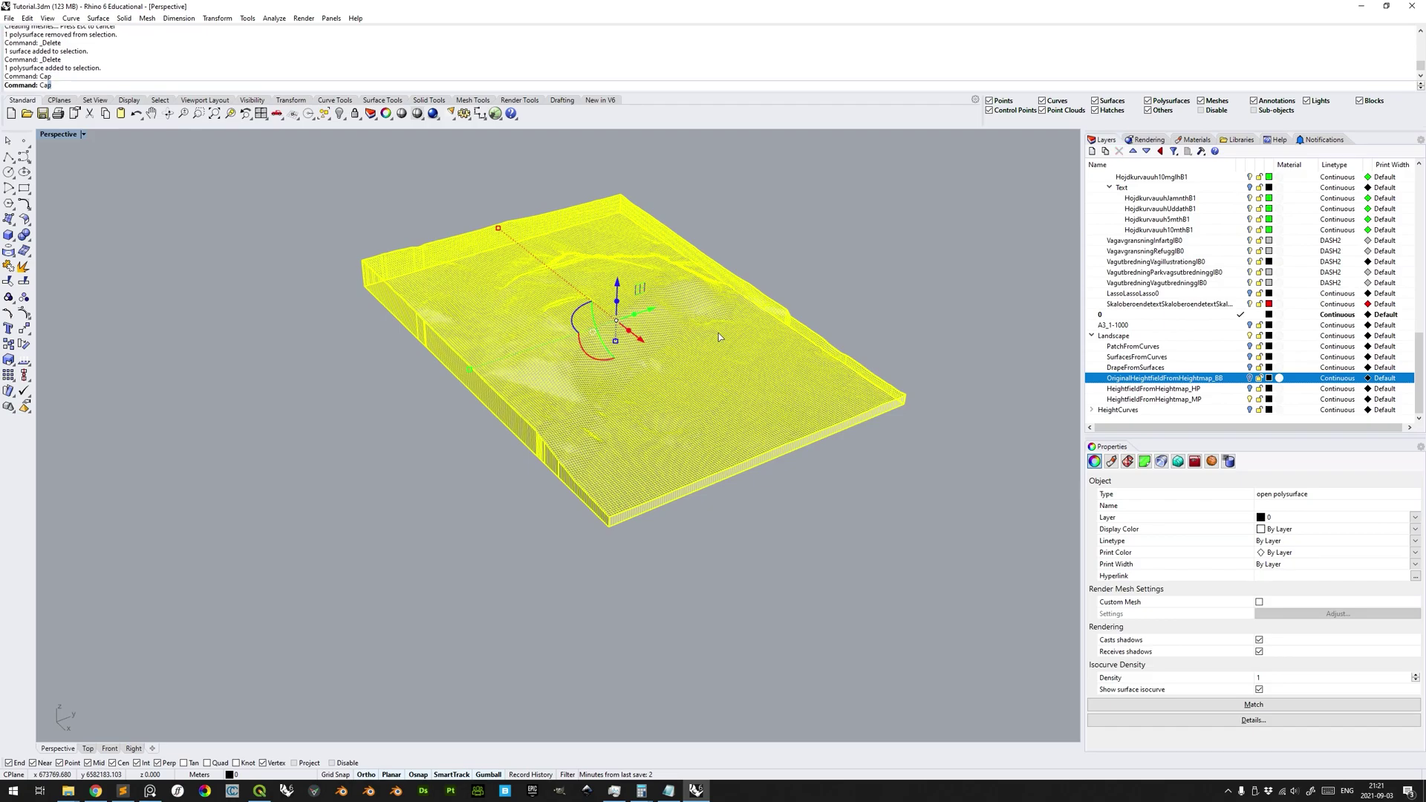
{"action": "scroll", "coordinate": [633, 347], "scroll_direction": "up", "scroll_amount": 4}
{"action": "mouse_move", "coordinate": [667, 365]}
{"action": "right_mouse_down"}
{"action": "mouse_move", "coordinate": [693, 303]}
{"action": "mouse_move", "coordinate": [670, 361]}
{"action": "right_mouse_up"}
{"action": "scroll", "coordinate": [670, 361], "scroll_direction": "down", "scroll_amount": 4}
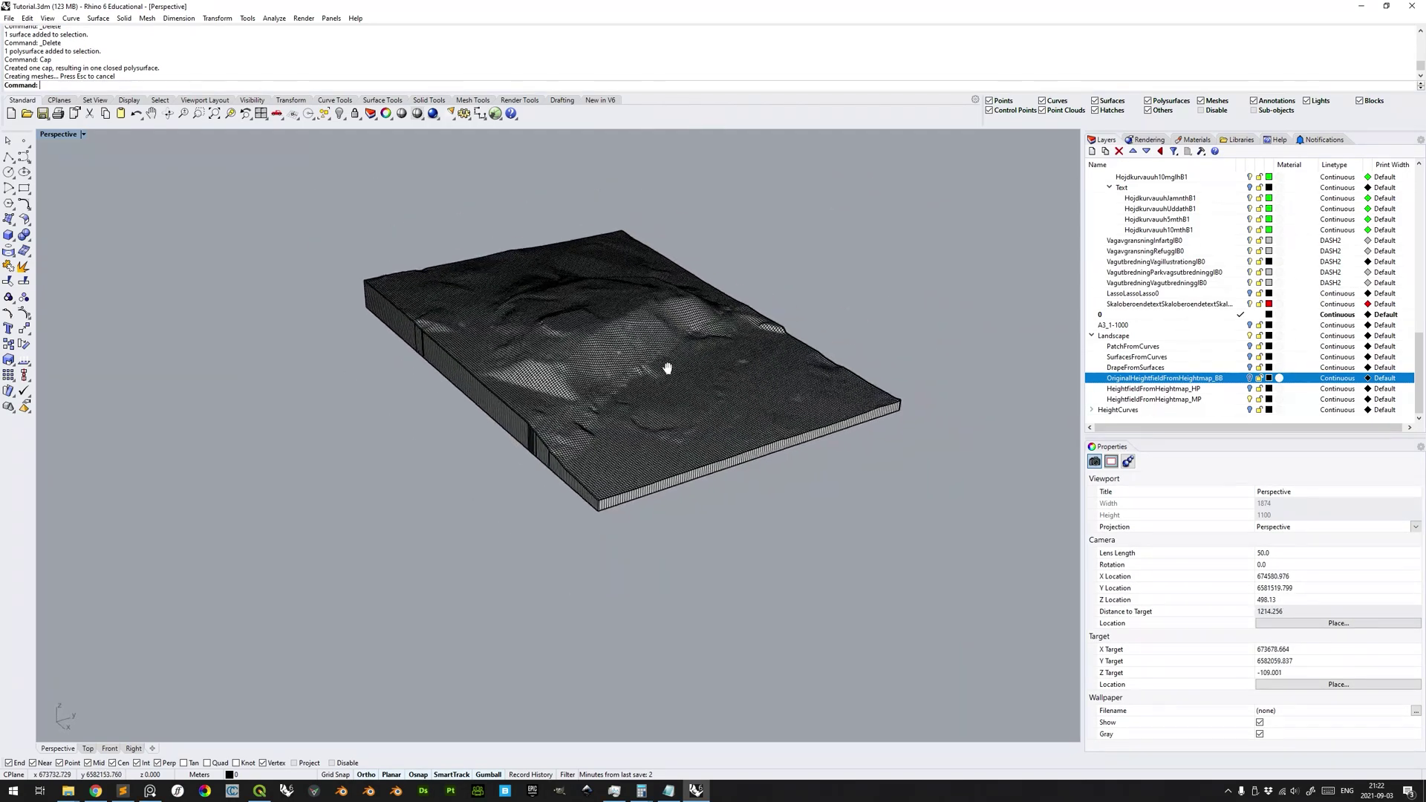
- Set the viewport to Rendered display and move the capped terrain solid to the HeightfieldFromHeightmap_MP layer
{"action": "left_click", "coordinate": [60, 134]}
{"action": "left_click", "coordinate": [69, 187]}
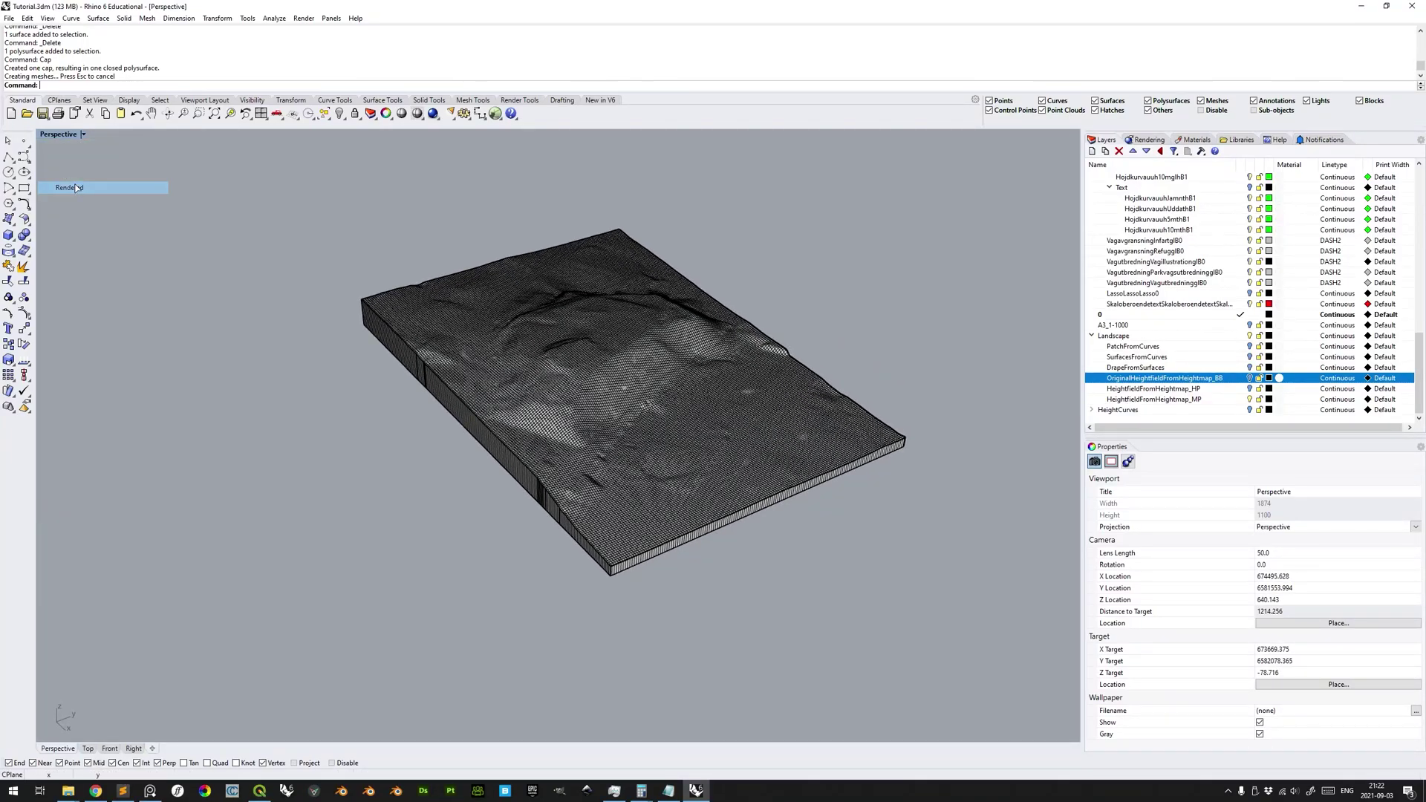
{"action": "scroll", "coordinate": [666, 364], "scroll_direction": "up", "scroll_amount": 2}
{"action": "left_click", "coordinate": [635, 392]}
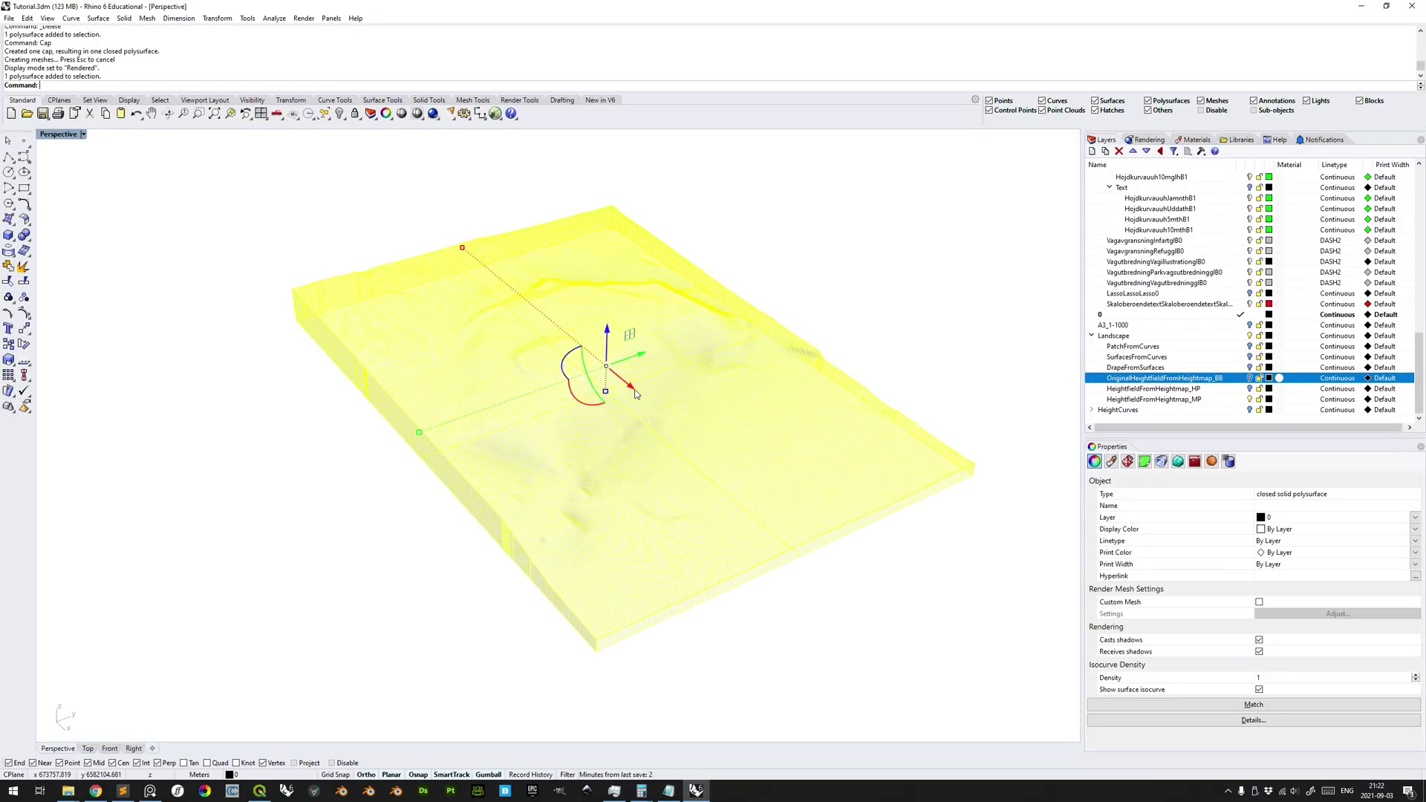
{"action": "left_click", "coordinate": [1157, 400]}
{"action": "right_click", "coordinate": [1157, 401]}
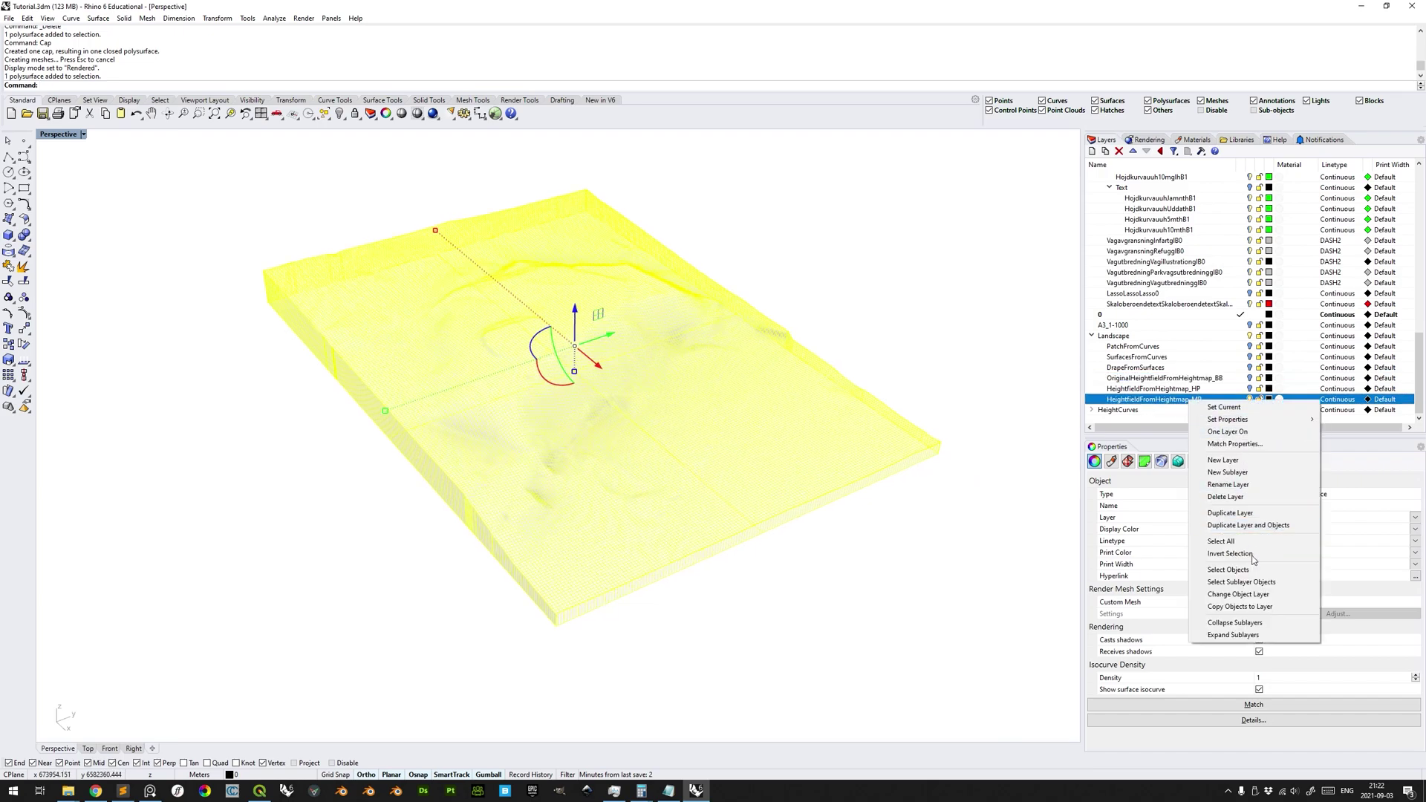
{"action": "left_click", "coordinate": [1225, 597]}
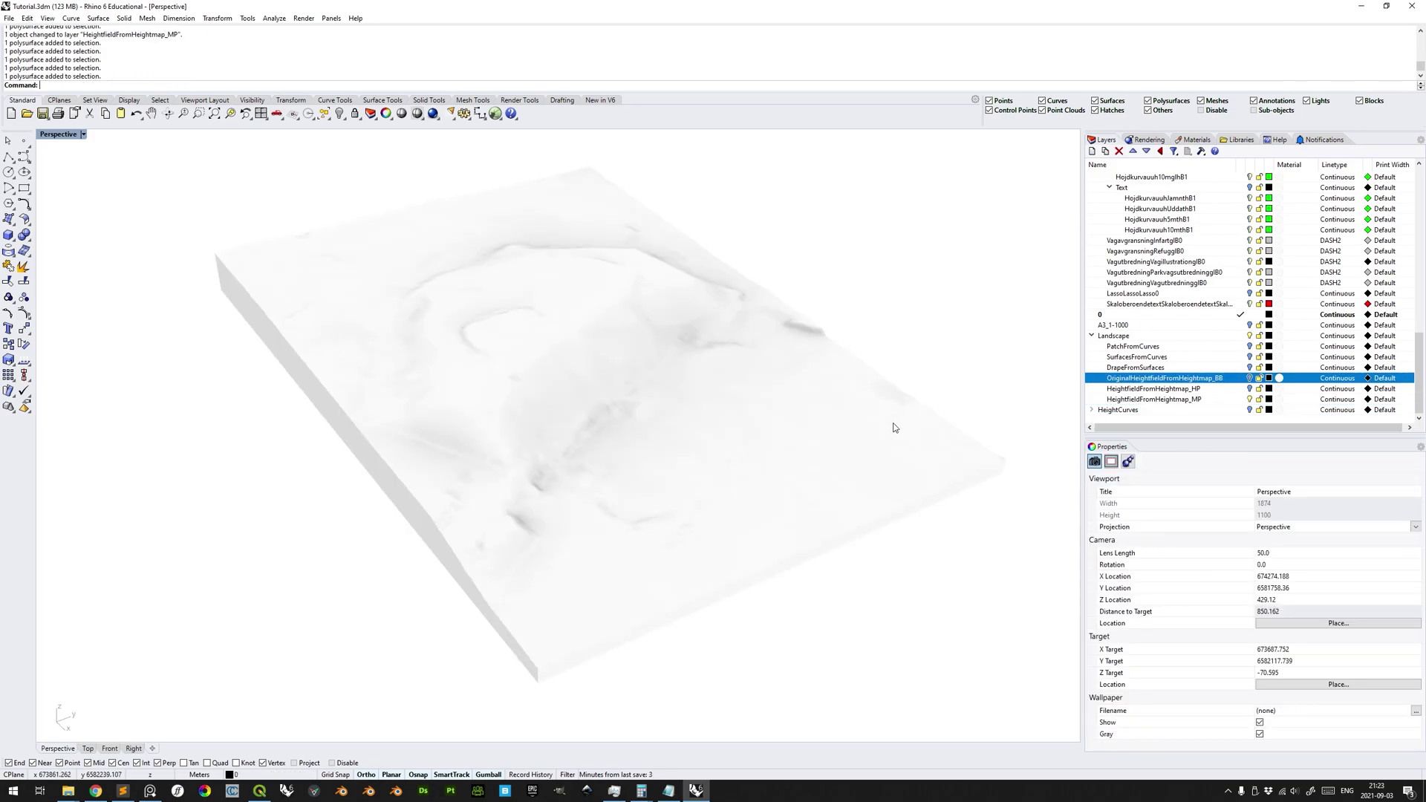
- Assign a new Custom material to the terrain solid in place of its layer material
{"action": "left_click", "coordinate": [895, 429]}
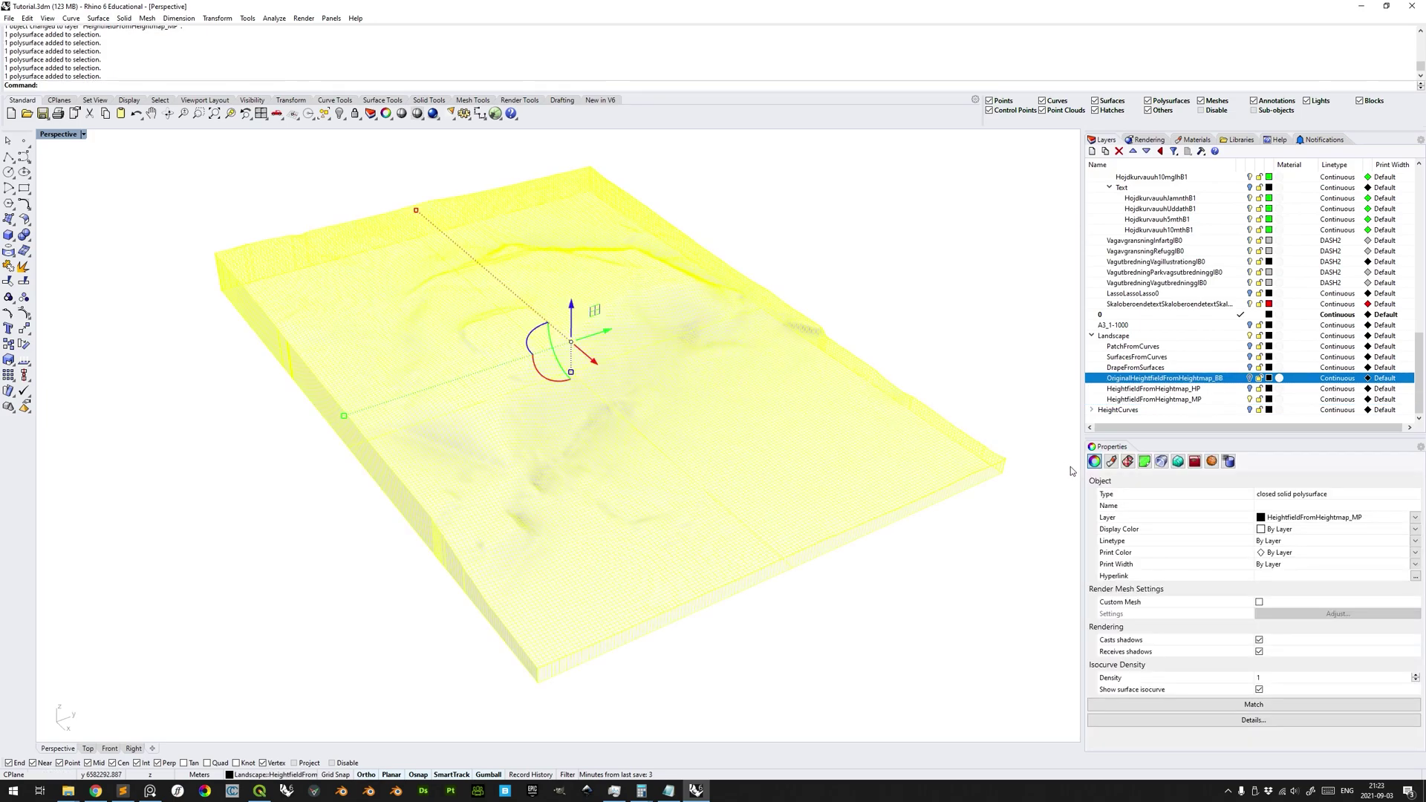
{"action": "left_click", "coordinate": [1112, 461]}
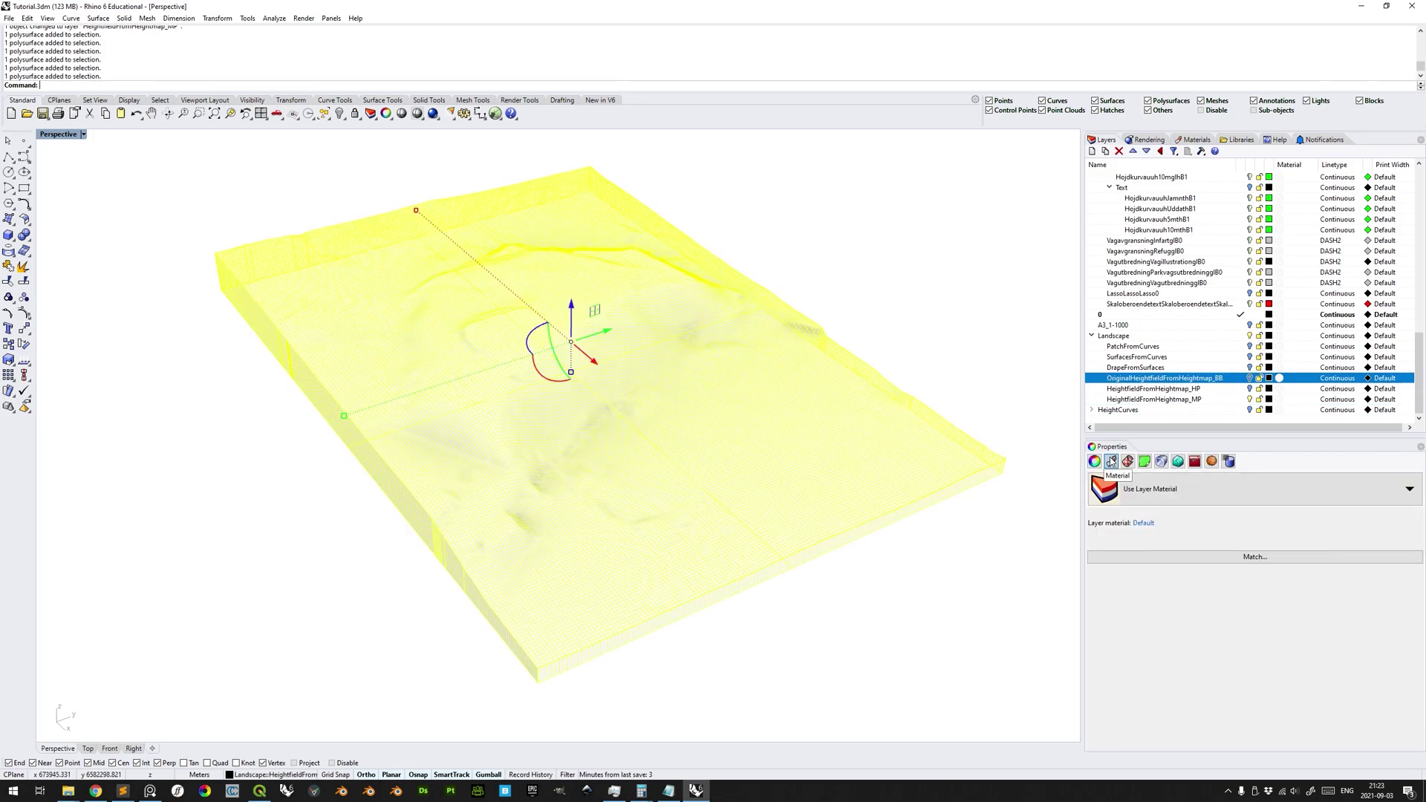
{"action": "left_click", "coordinate": [1139, 490]}
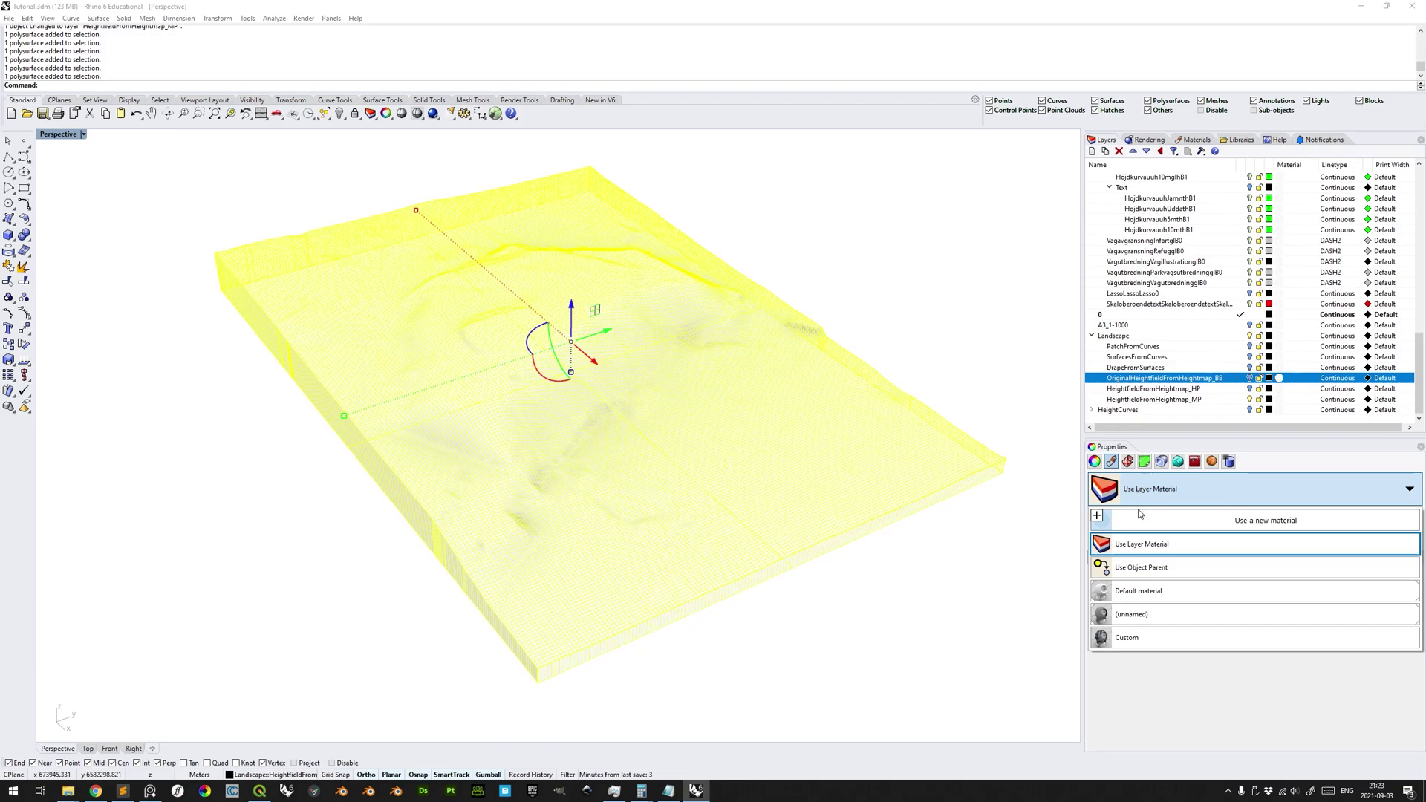
{"action": "left_click", "coordinate": [1141, 521]}
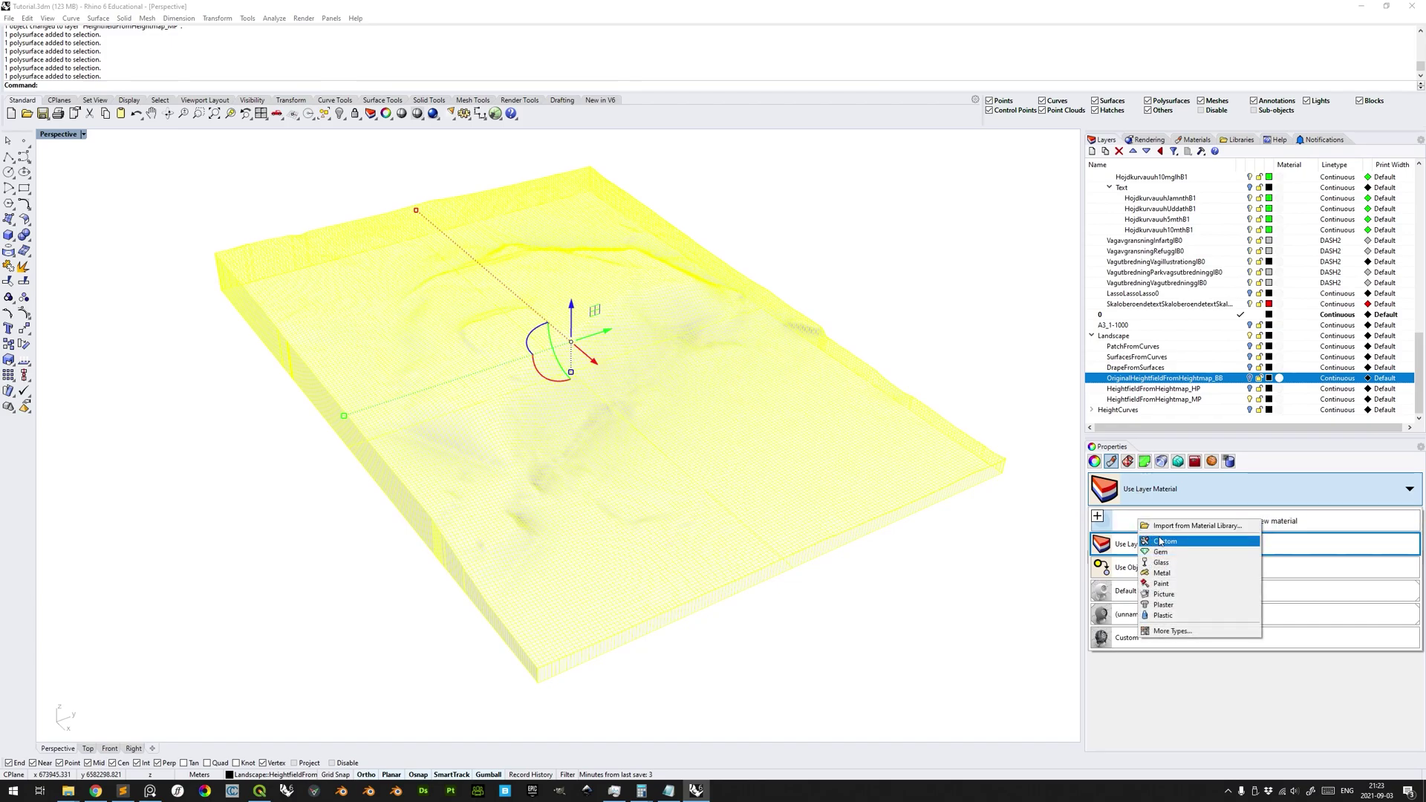
{"action": "left_click", "coordinate": [1163, 542]}
- Load Heightmap_Crop_16Bit.tif as the color texture of the terrain's new Custom material
{"action": "scroll", "coordinate": [1416, 627], "scroll_direction": "down", "scroll_amount": 3}
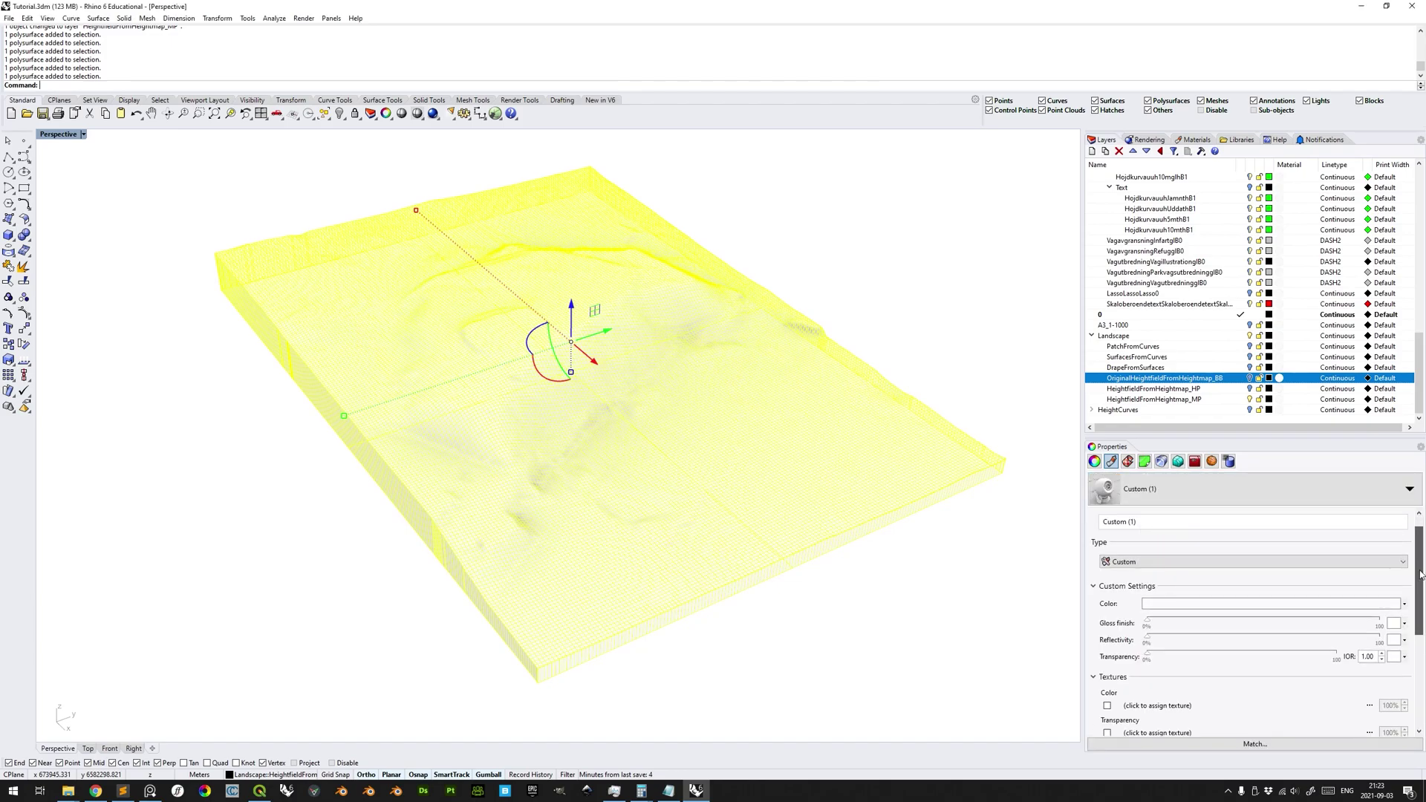
{"action": "scroll", "coordinate": [1416, 627], "scroll_direction": "down", "scroll_amount": 1}
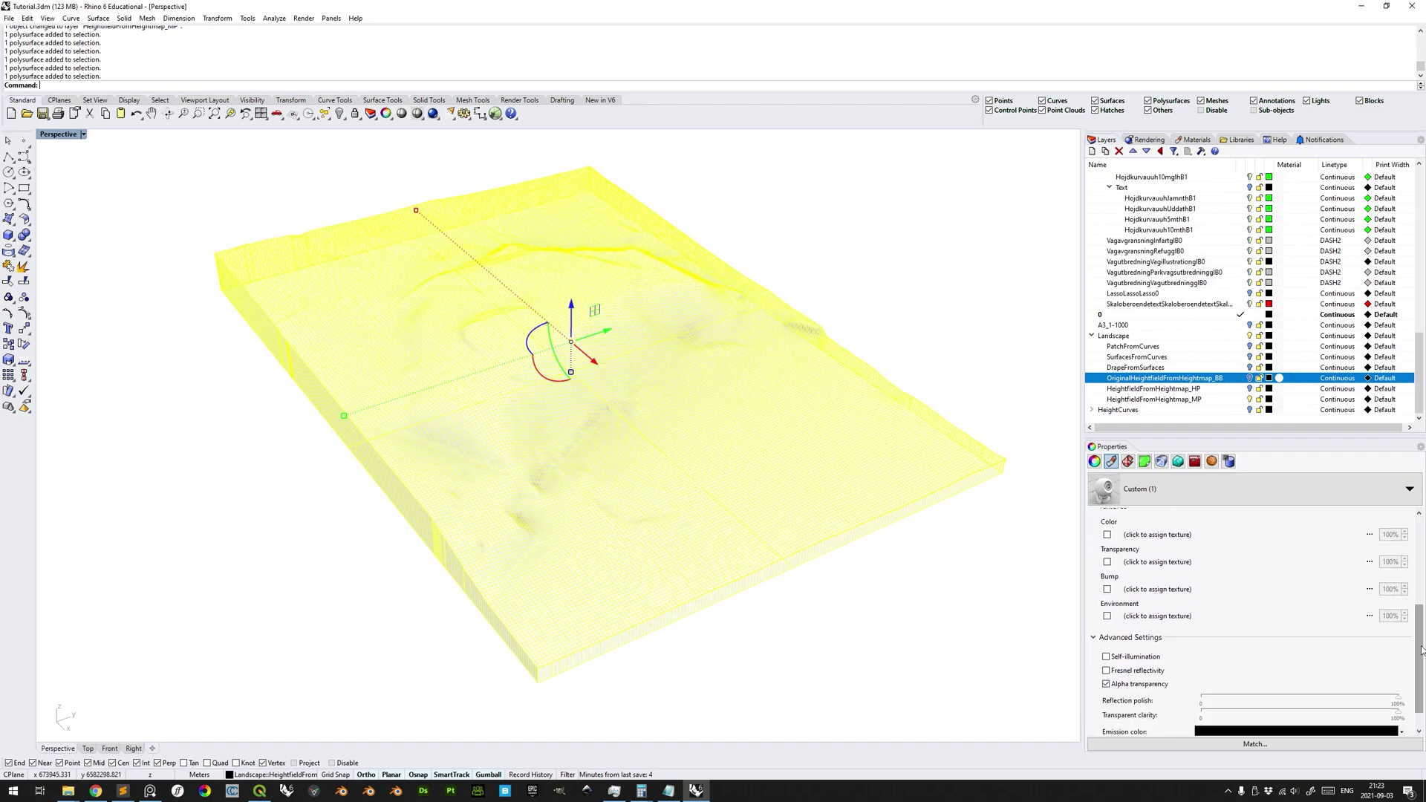
{"action": "left_click", "coordinate": [1166, 535]}
{"action": "left_click", "coordinate": [363, 184]}
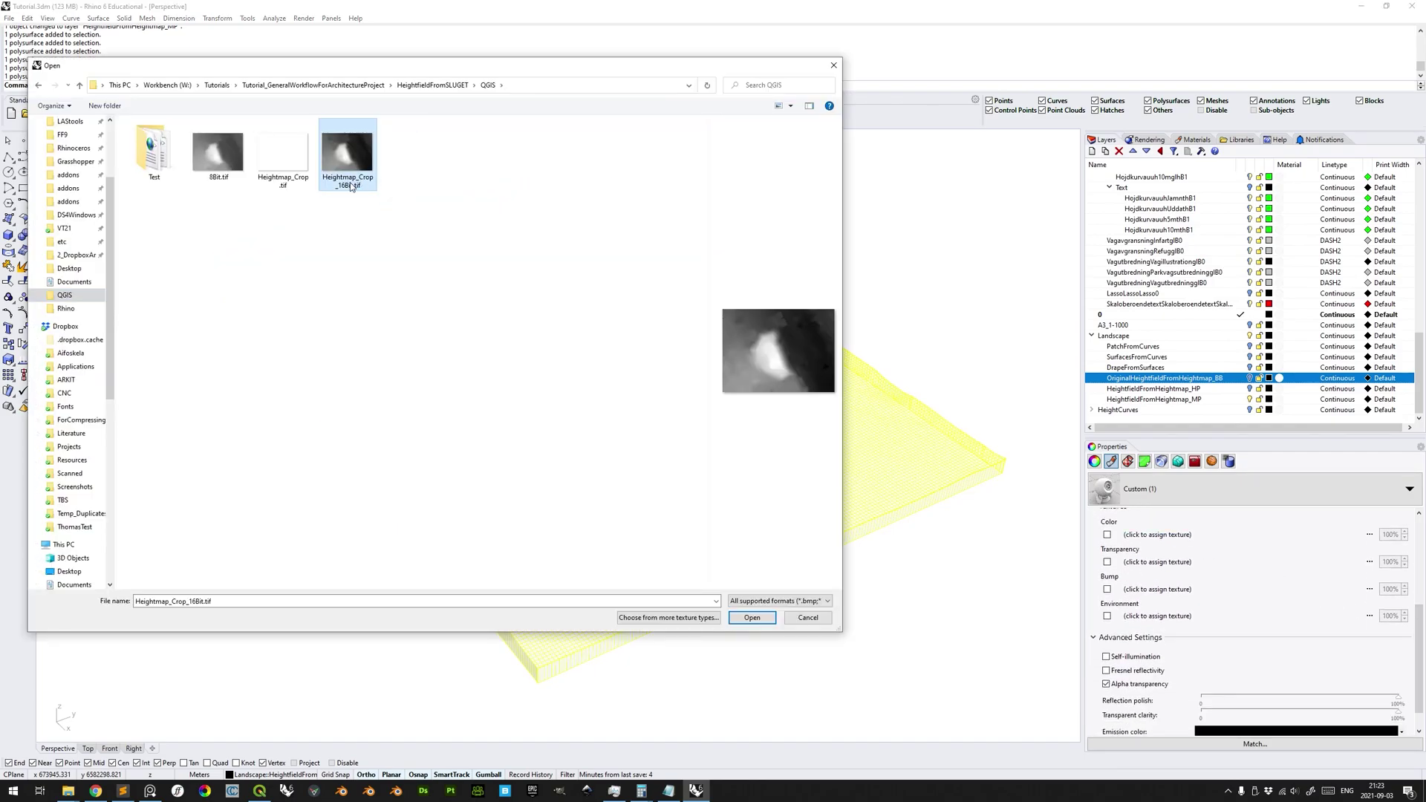
{"action": "left_click", "coordinate": [752, 618]}
{"action": "key", "text": "Escape"}
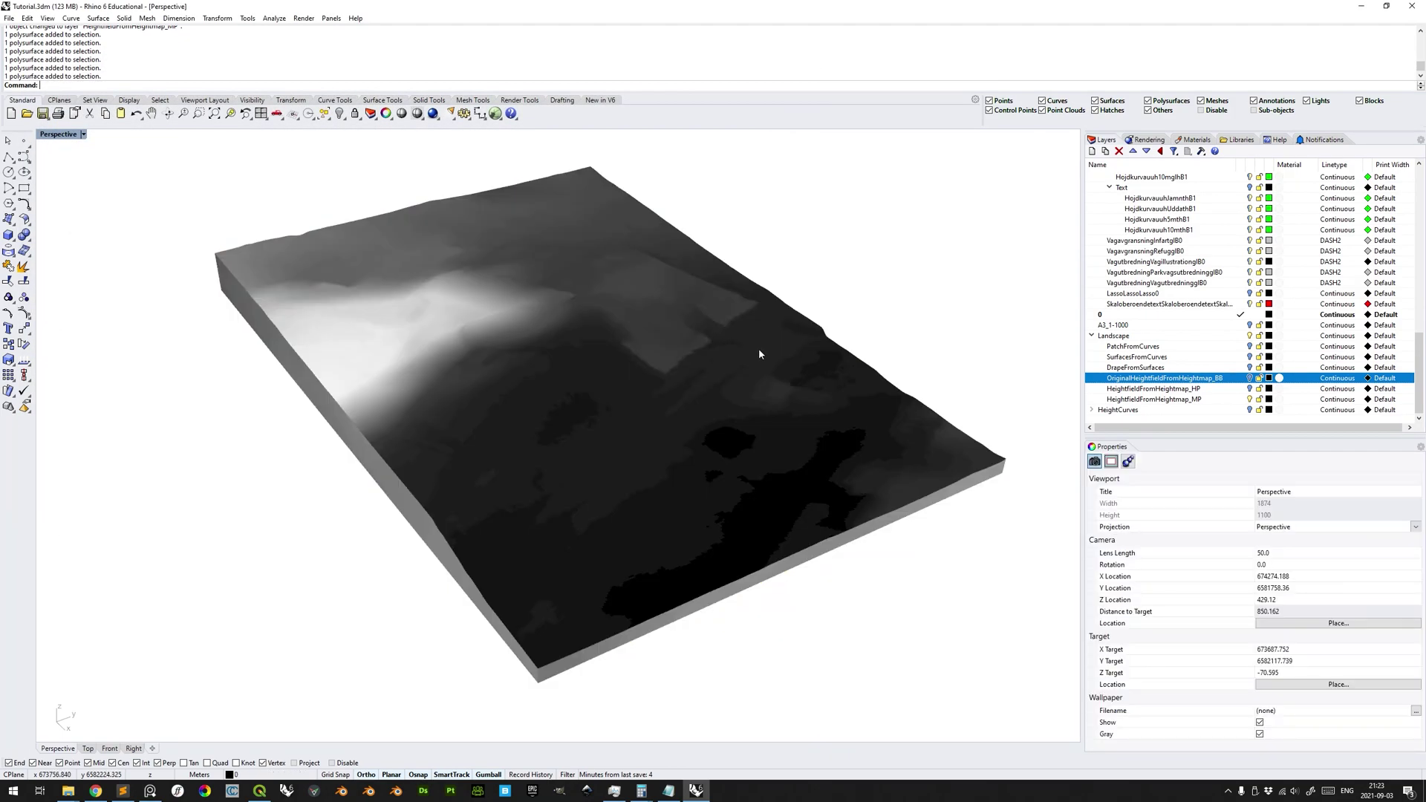
- Start planar texture mapping on the terrain solid and show the OriginalHeightfieldFromHeightmap_BB layer in place of HeightfieldFromHeightmap_MP
{"action": "right_click_drag", "start_coordinate": [731, 356], "coordinate": [621, 346]}
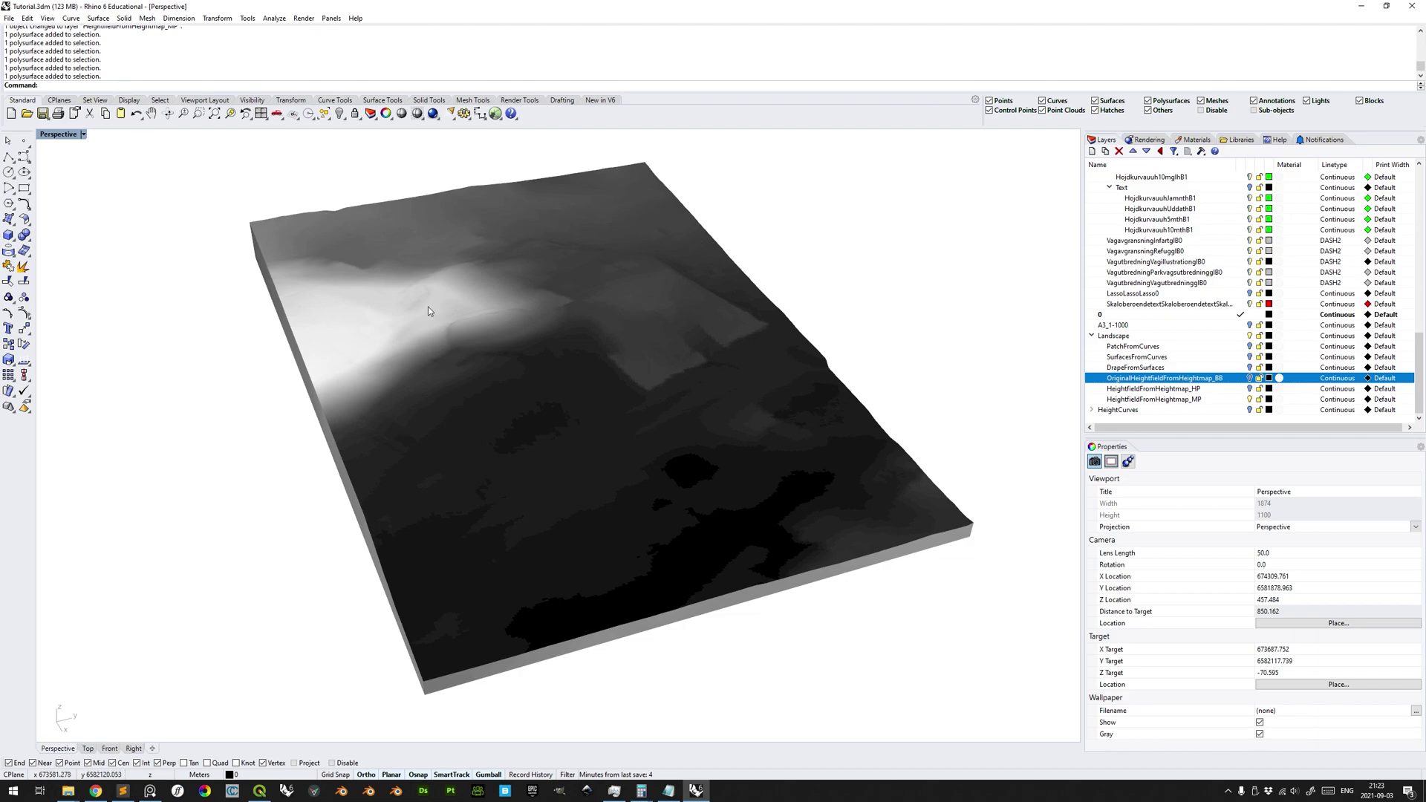
{"action": "mouse_move", "coordinate": [614, 438]}
{"action": "right_mouse_down"}
{"action": "mouse_move", "coordinate": [636, 414]}
{"action": "mouse_move", "coordinate": [639, 427]}
{"action": "right_mouse_up"}
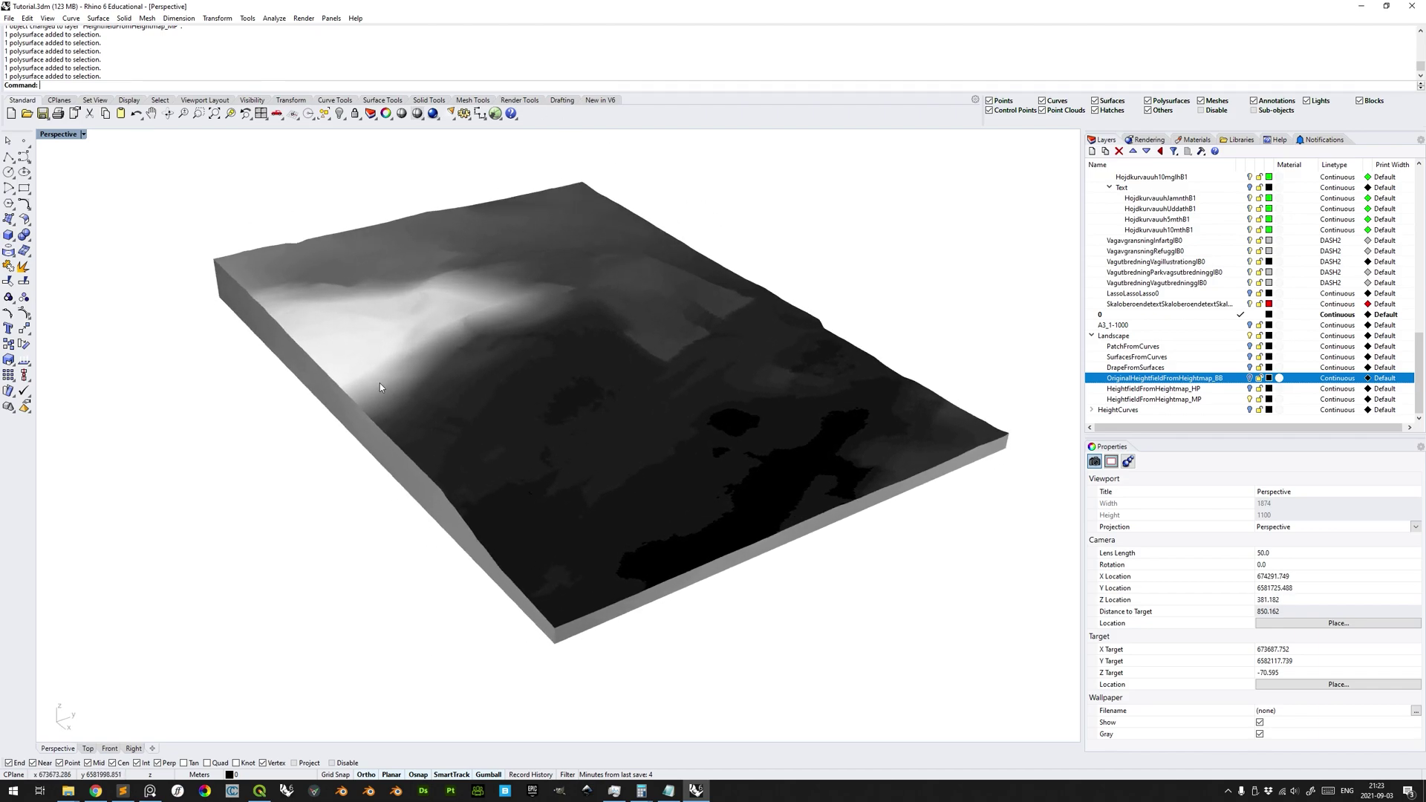
{"action": "right_click_drag", "start_coordinate": [667, 343], "coordinate": [626, 395]}
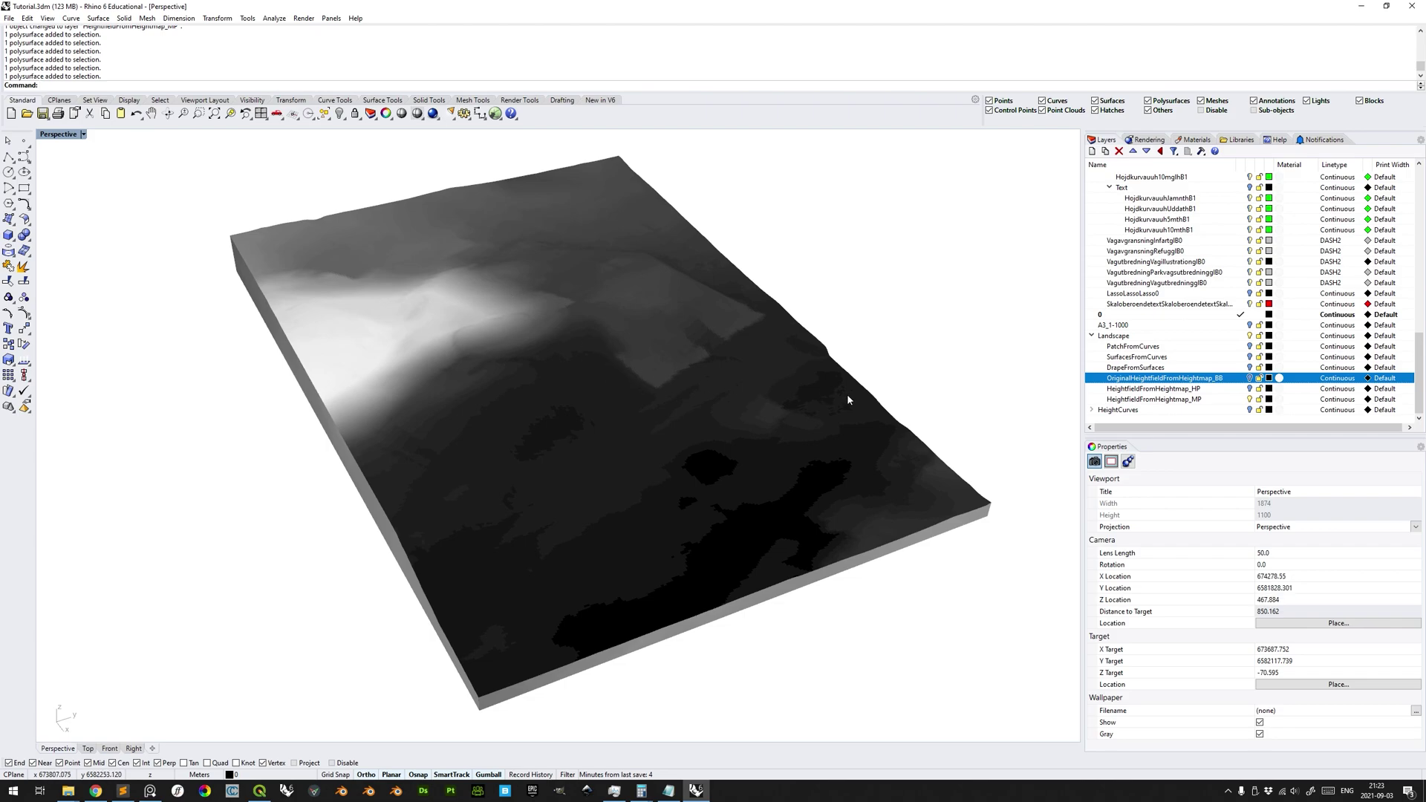
{"action": "scroll", "coordinate": [743, 349], "scroll_direction": "down", "scroll_amount": 2}
{"action": "left_click", "coordinate": [702, 360]}
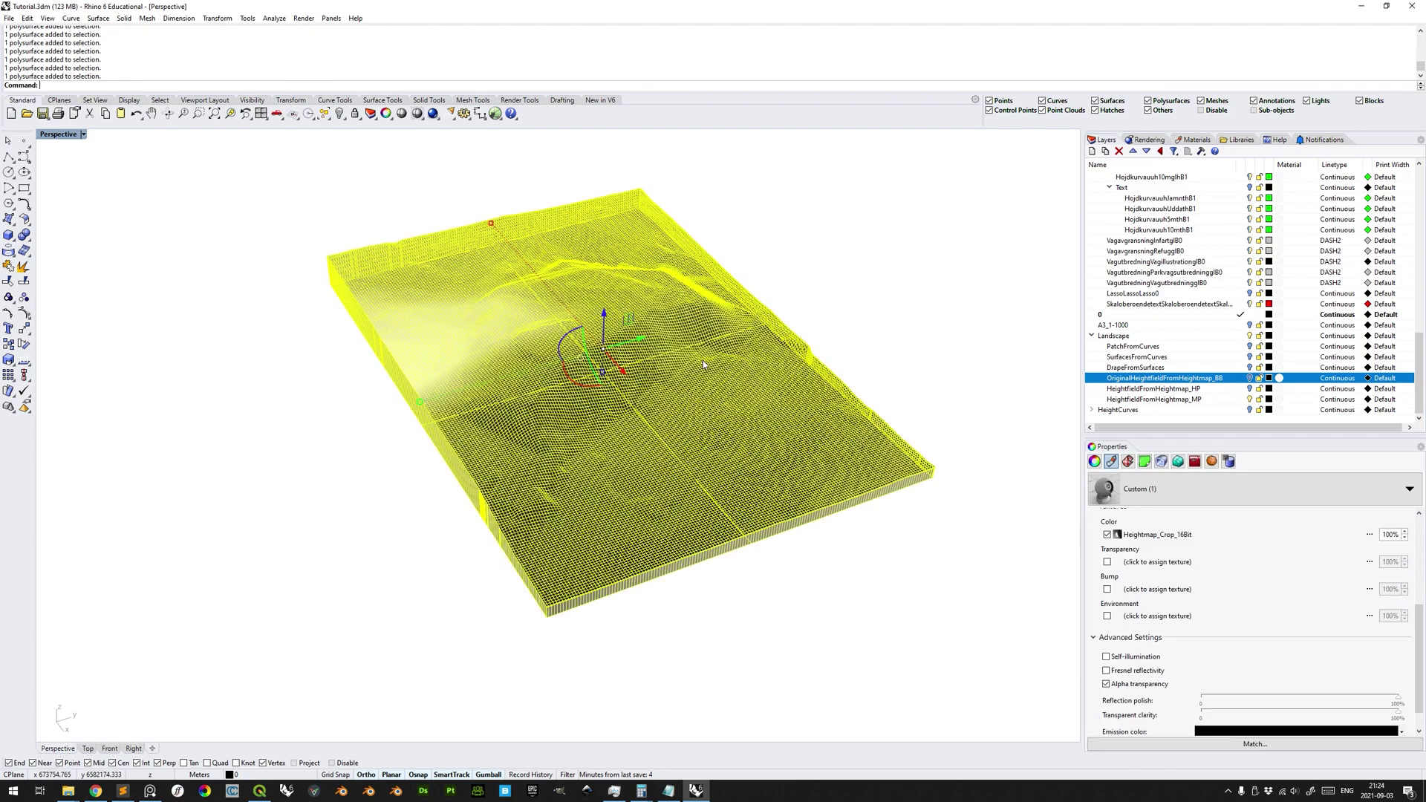
{"action": "left_click", "coordinate": [1127, 461]}
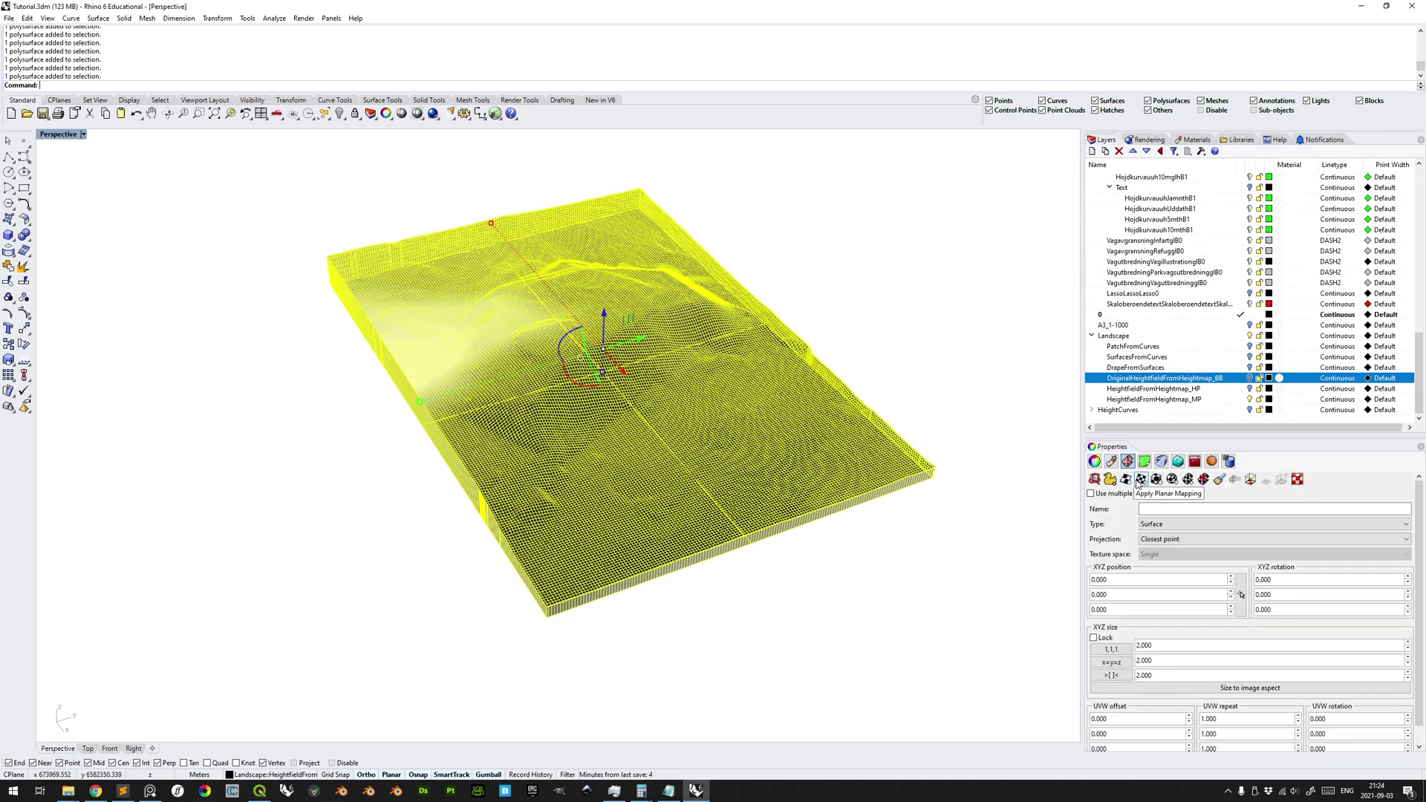
{"action": "left_click", "coordinate": [1140, 479]}
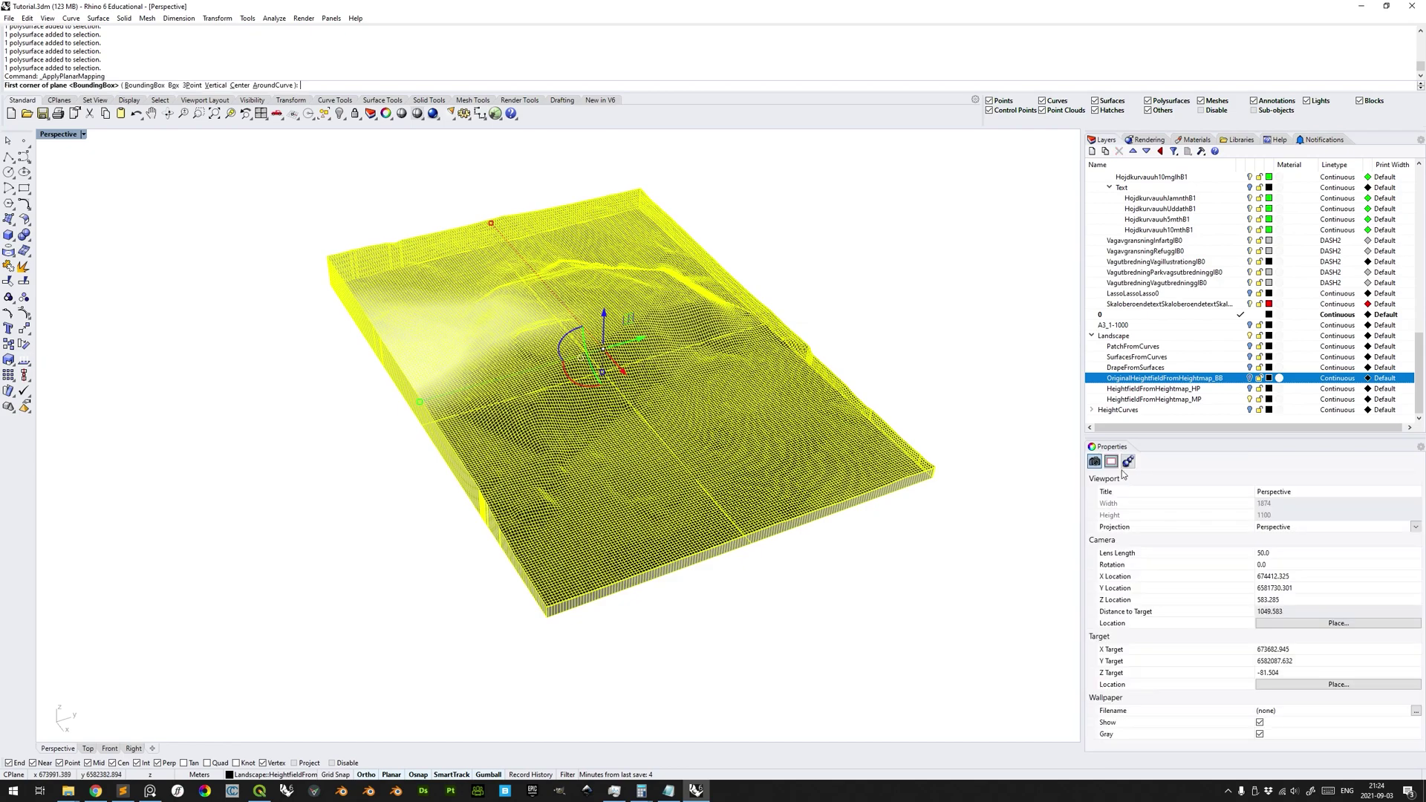
{"action": "left_click", "coordinate": [1249, 399]}
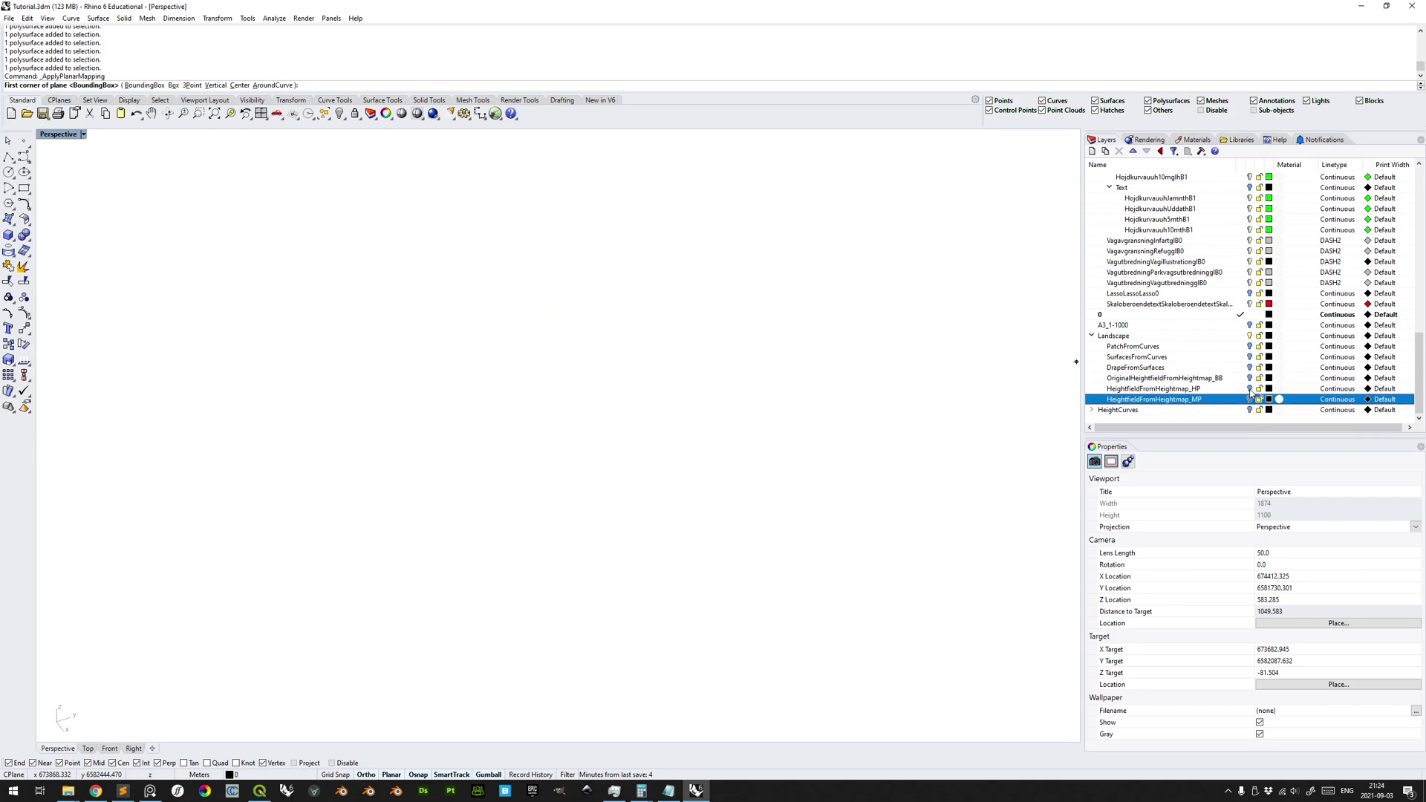
{"action": "left_click", "coordinate": [1249, 378]}
- Define the mapping plane between two diagonally opposite top corners of the original heightfield's bounding box, using UV mapping
{"action": "right_click_drag", "start_coordinate": [790, 382], "coordinate": [515, 353]}
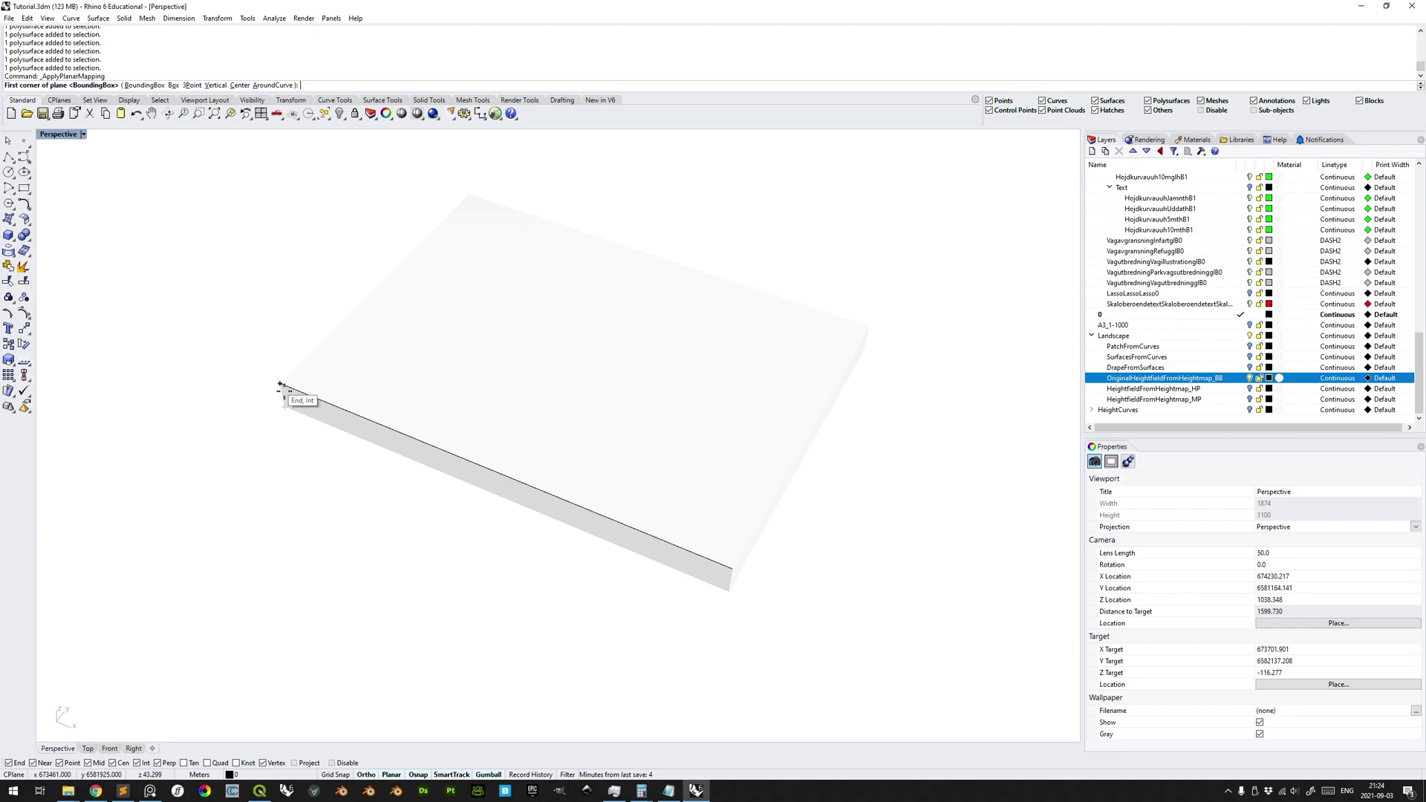
{"action": "left_click", "coordinate": [281, 384]}
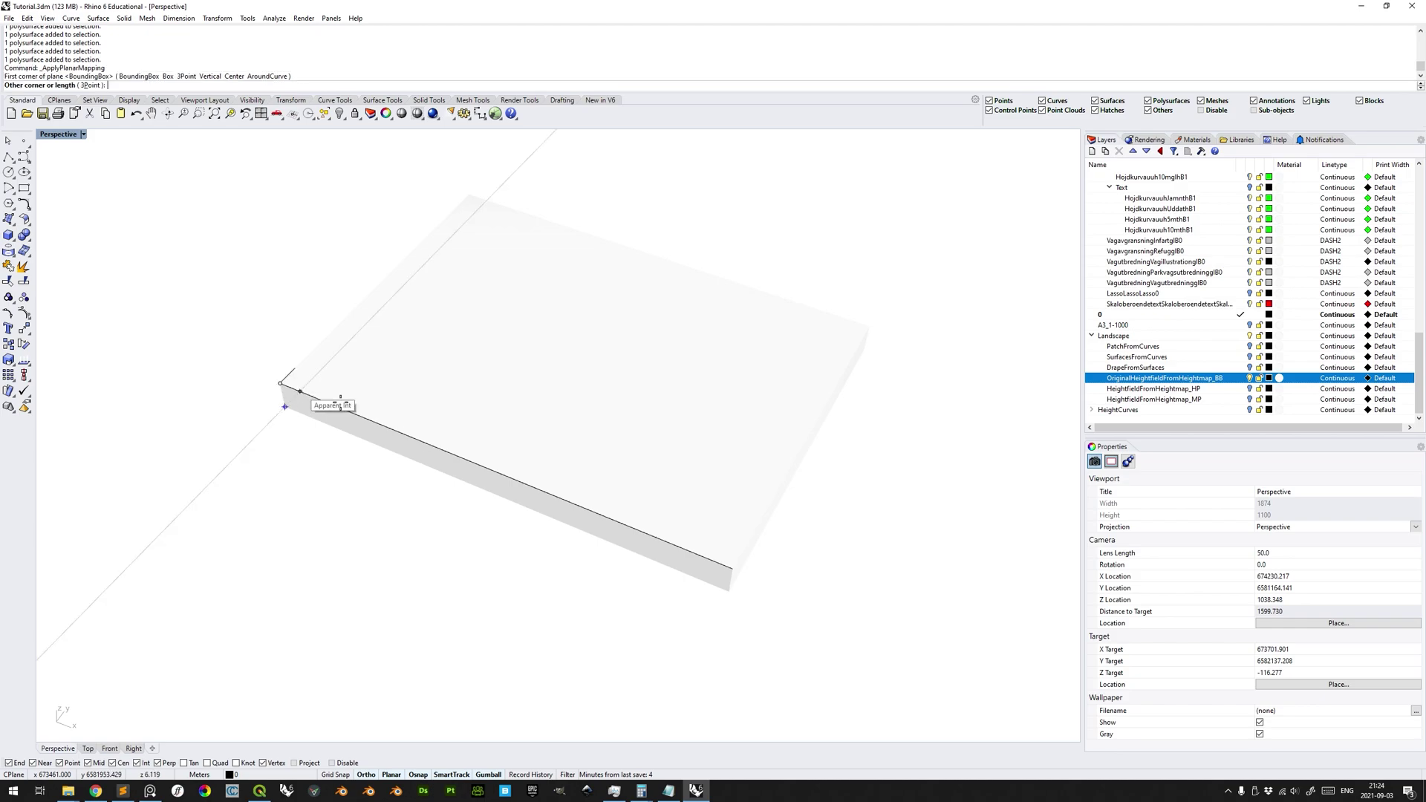
{"action": "left_click", "coordinate": [875, 332]}
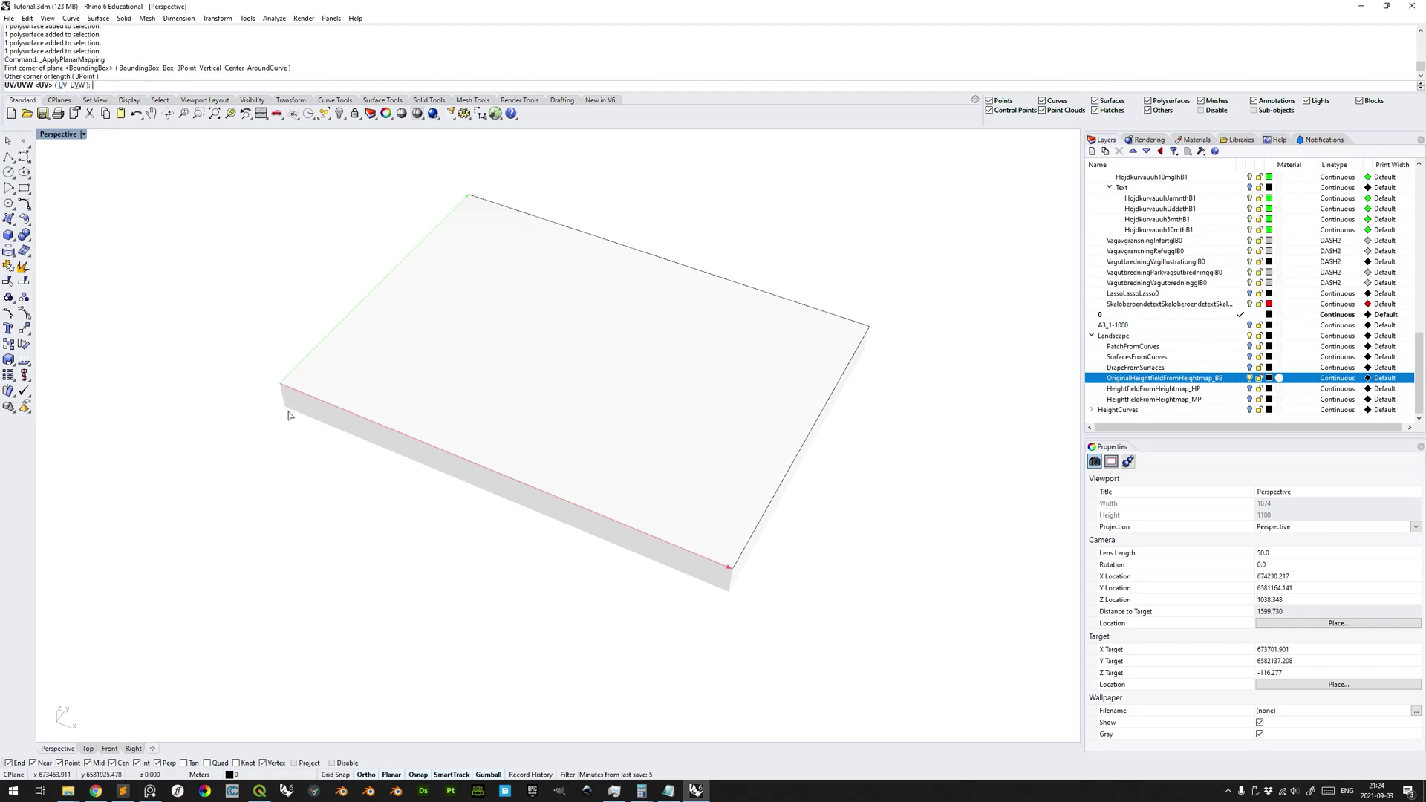
{"action": "left_click", "coordinate": [63, 85]}
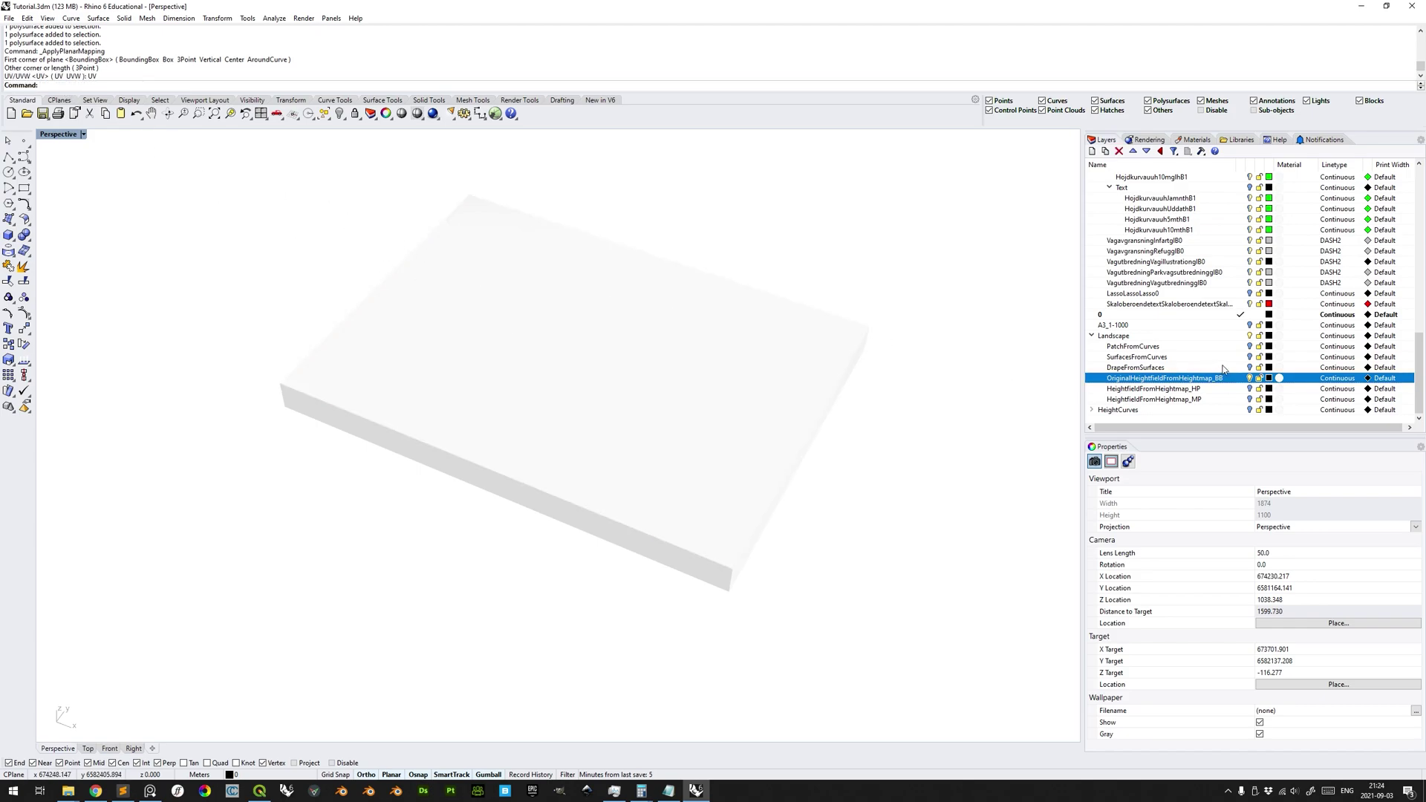
- Hide the OriginalHeightfieldFromHeightmap_BB layer and show the HeightfieldFromHeightmap_MP terrain again
{"action": "left_click", "coordinate": [1250, 389]}
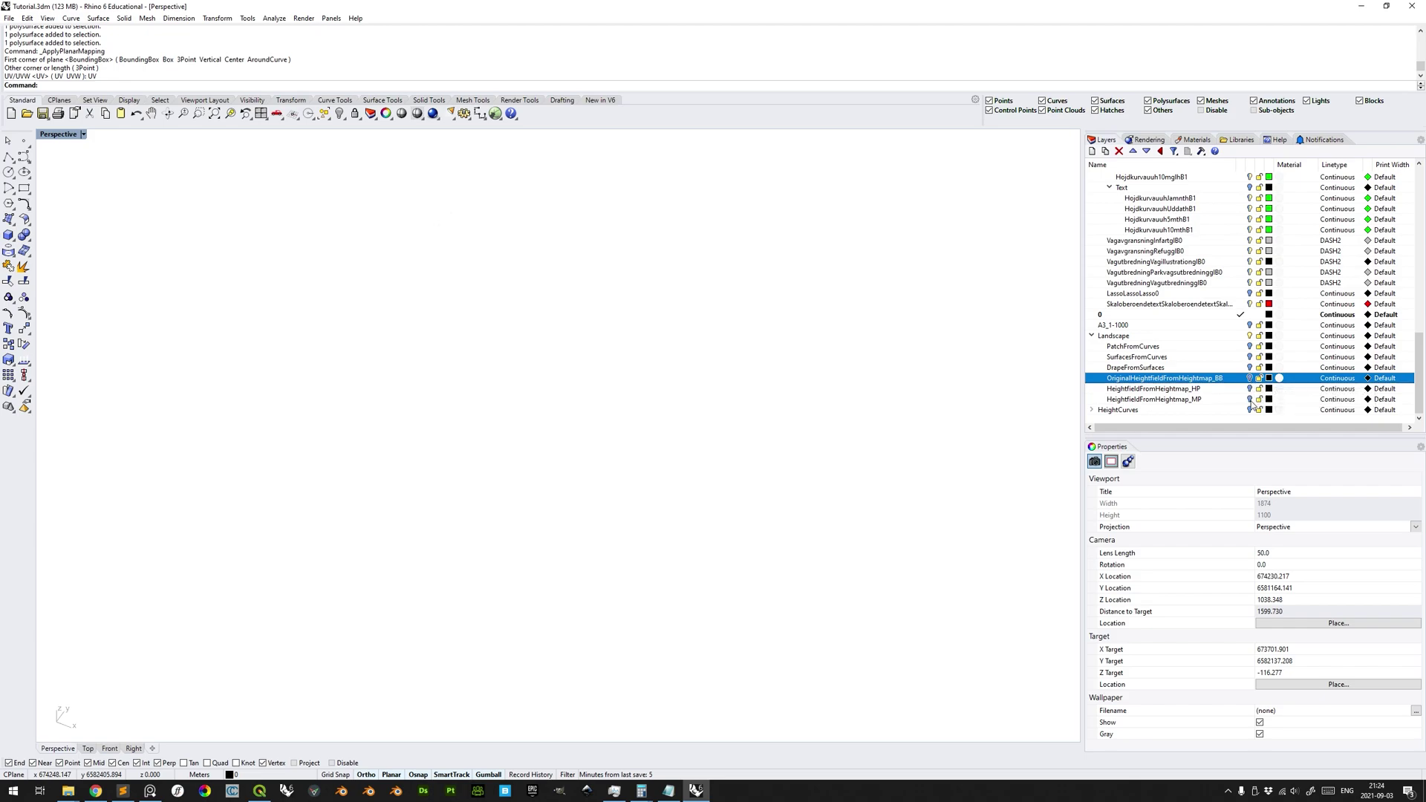
{"action": "left_click", "coordinate": [1250, 398]}
{"action": "scroll", "coordinate": [649, 401], "scroll_direction": "up", "scroll_amount": 6}
{"action": "right_click_drag", "start_coordinate": [614, 417], "coordinate": [628, 330]}
- Set the viewport to Arctic display and examine the terrain's surface relief and side edge up close
{"action": "left_click", "coordinate": [85, 136]}
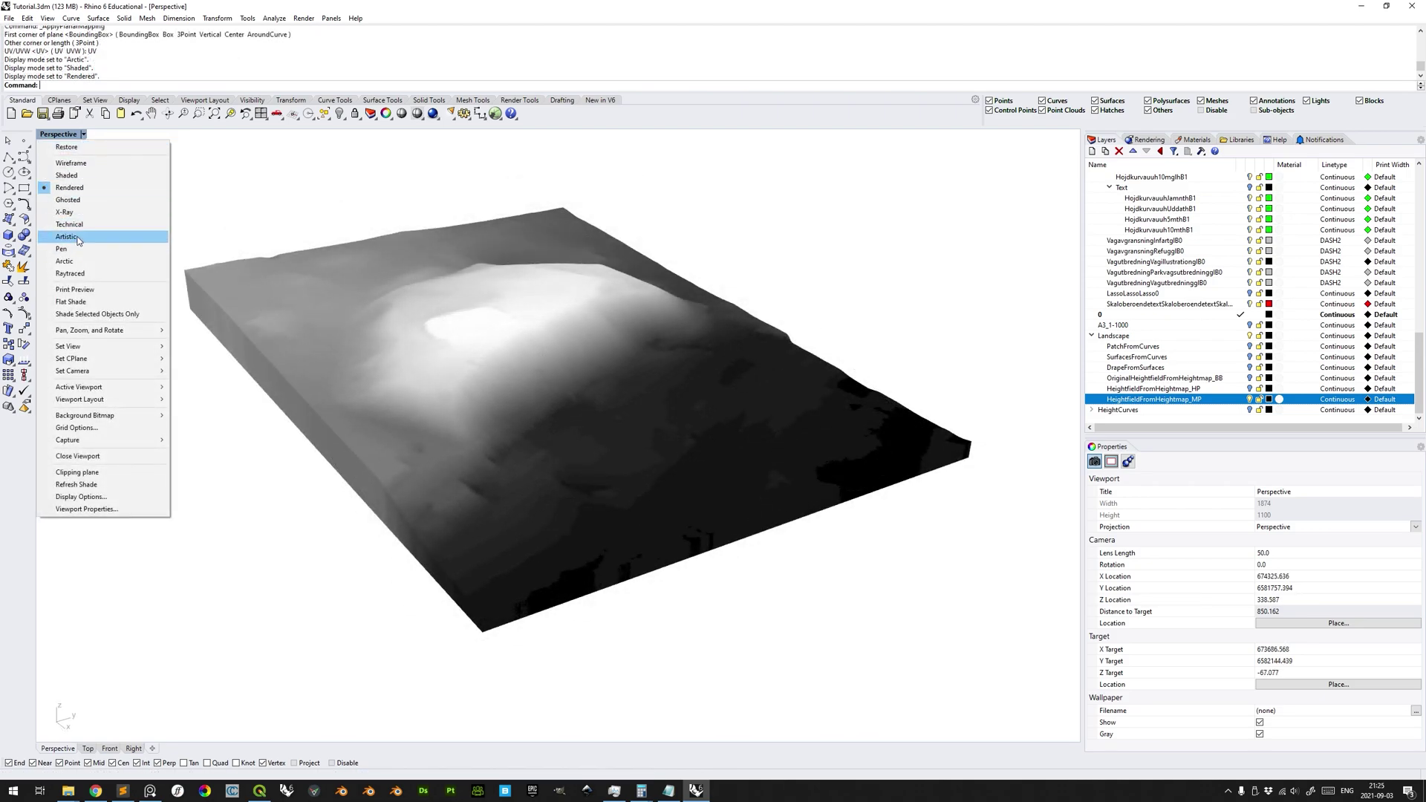
{"action": "left_click", "coordinate": [74, 261]}
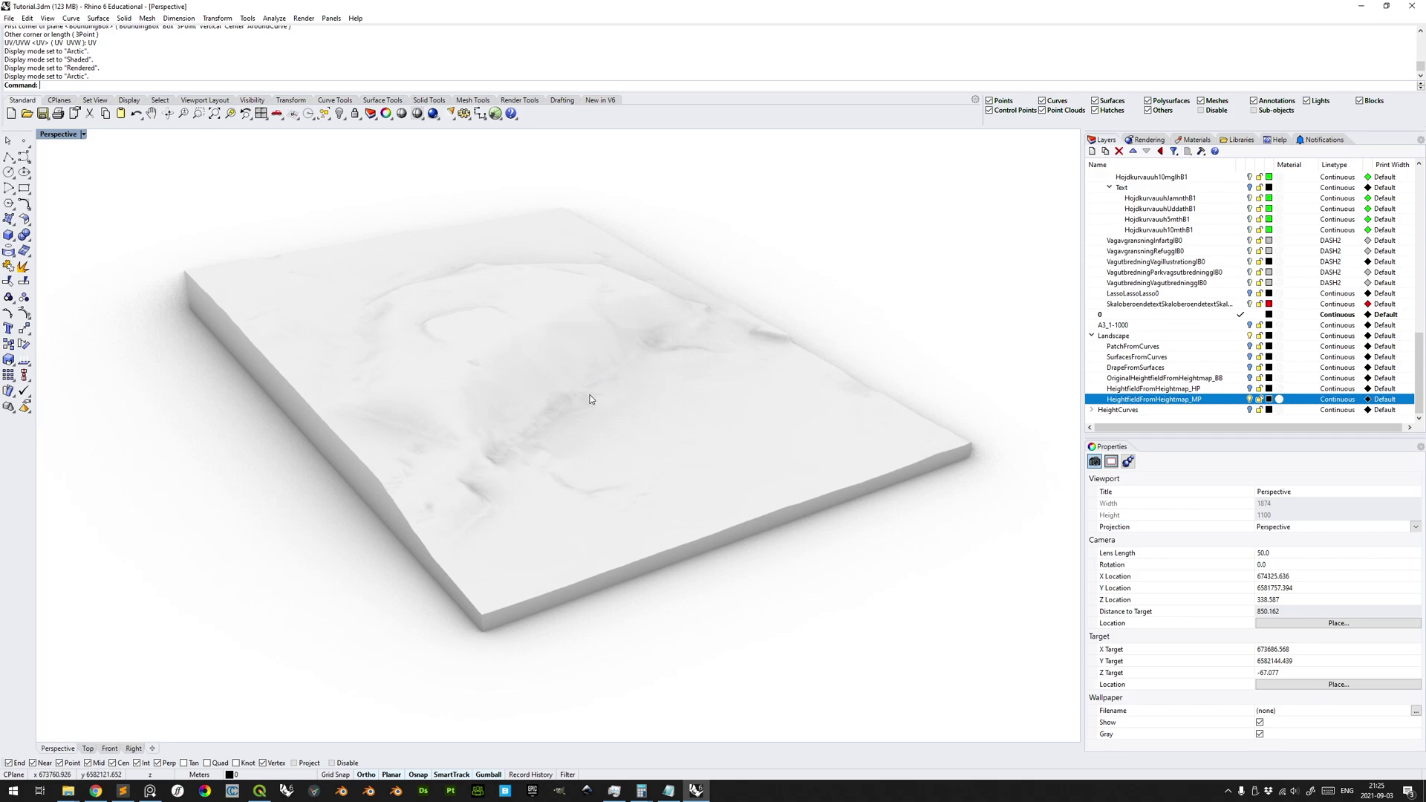
{"action": "scroll", "coordinate": [573, 408], "scroll_direction": "up", "scroll_amount": 10}
{"action": "right_click_drag", "start_coordinate": [567, 414], "coordinate": [680, 386]}
{"action": "scroll", "coordinate": [680, 383], "scroll_direction": "down", "scroll_amount": 2}
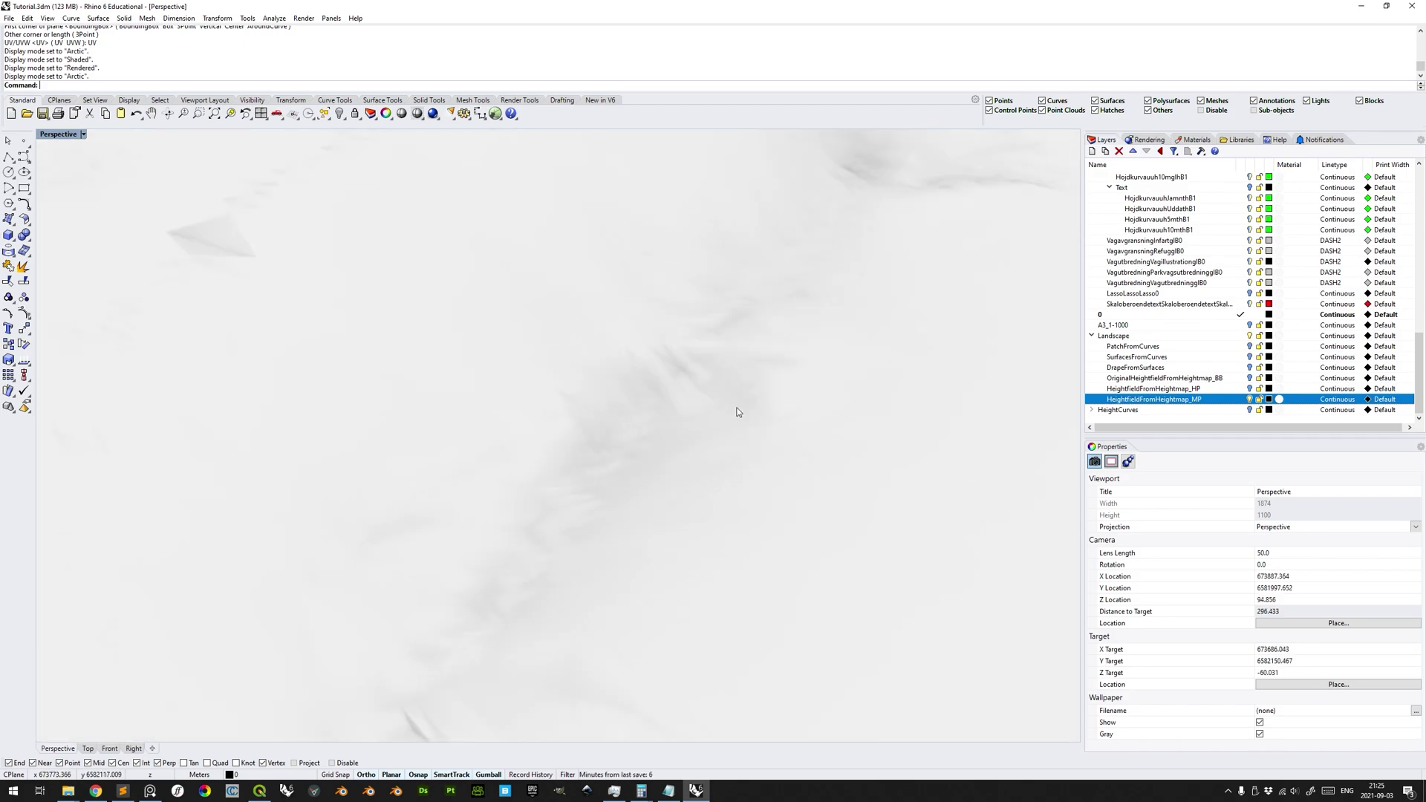
{"action": "right_click_drag", "start_coordinate": [806, 342], "coordinate": [683, 395], "text": "shift"}
{"action": "right_click_drag", "start_coordinate": [840, 386], "coordinate": [715, 362]}
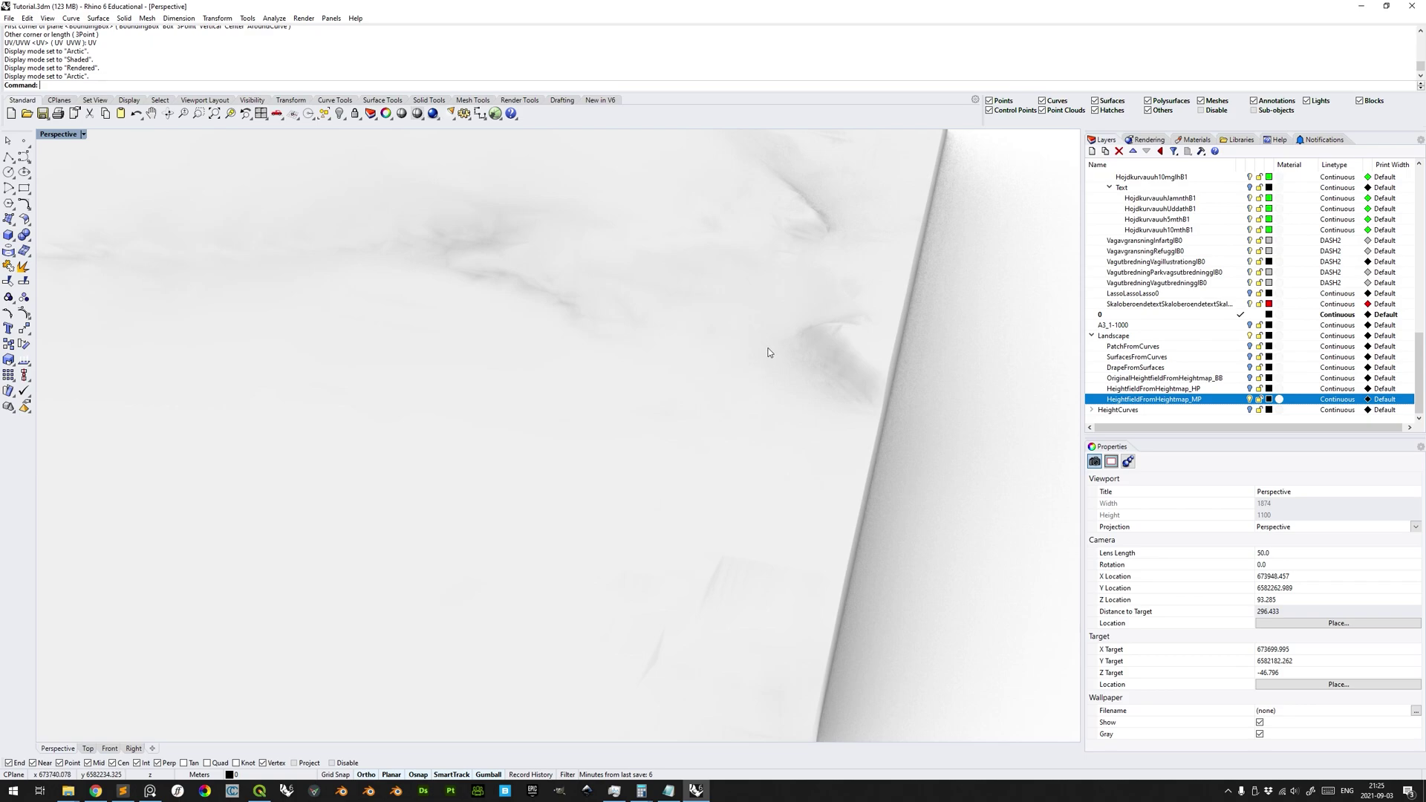
{"action": "right_click_drag", "start_coordinate": [701, 319], "coordinate": [716, 374], "text": "shift"}
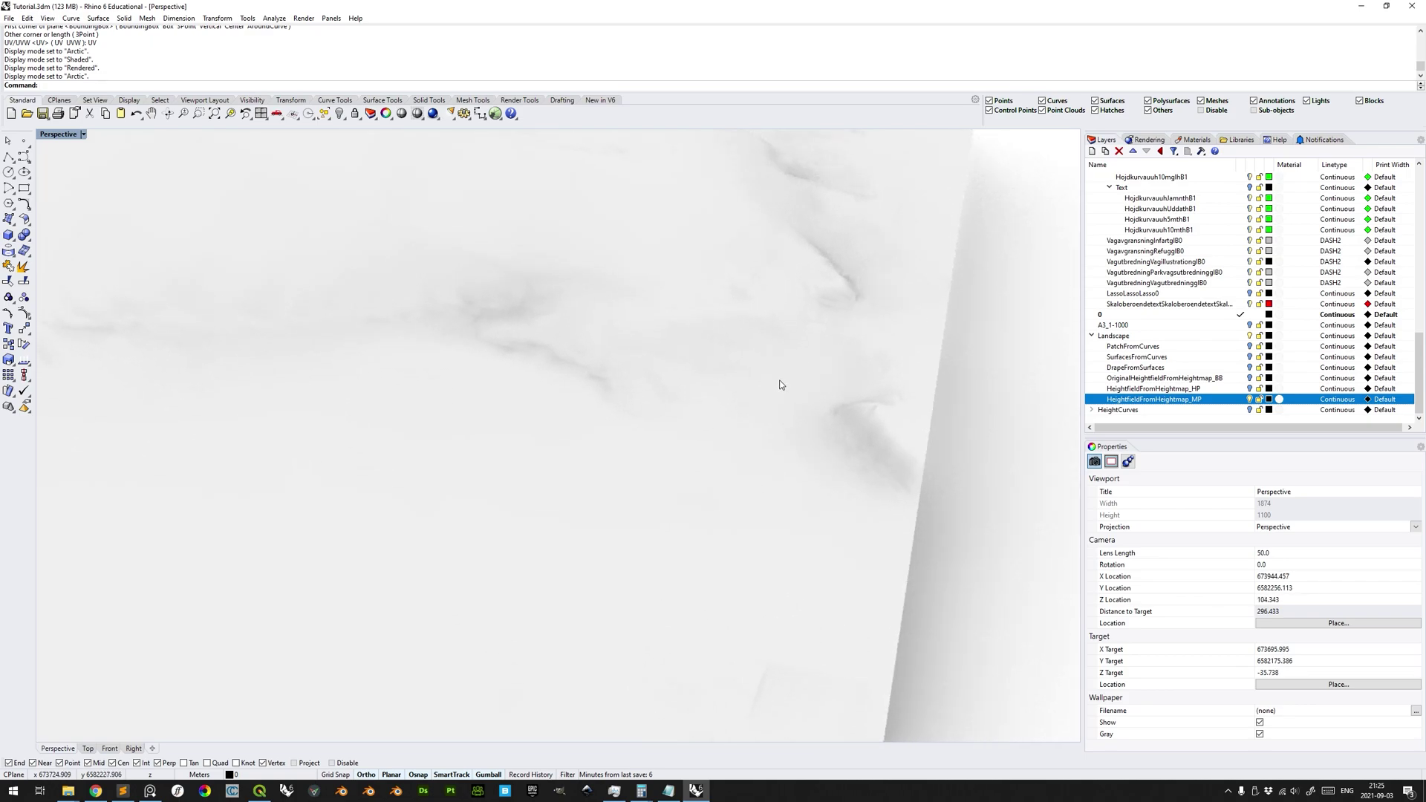
{"action": "right_click_drag", "start_coordinate": [791, 384], "coordinate": [759, 351]}
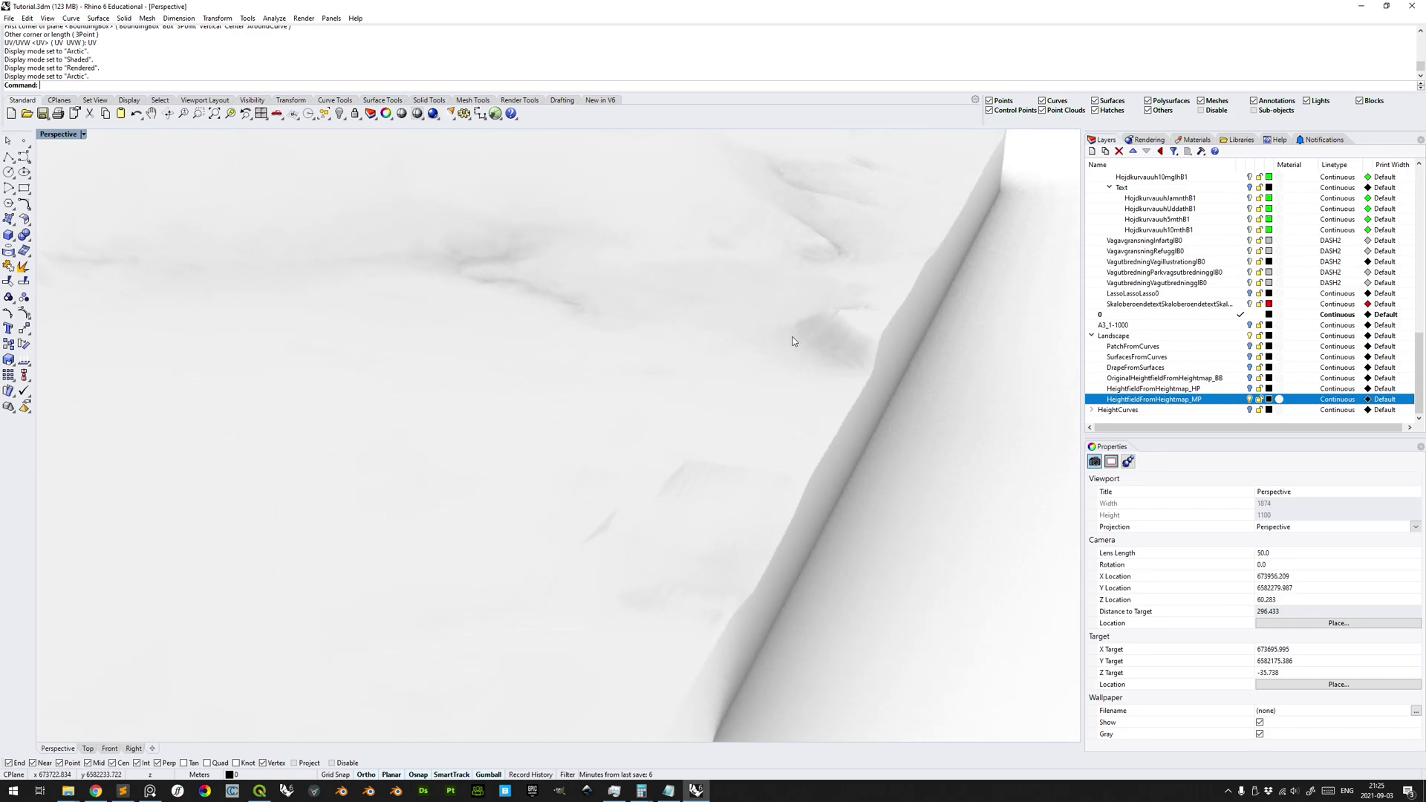
{"action": "scroll", "coordinate": [766, 353], "scroll_direction": "down", "scroll_amount": 5}
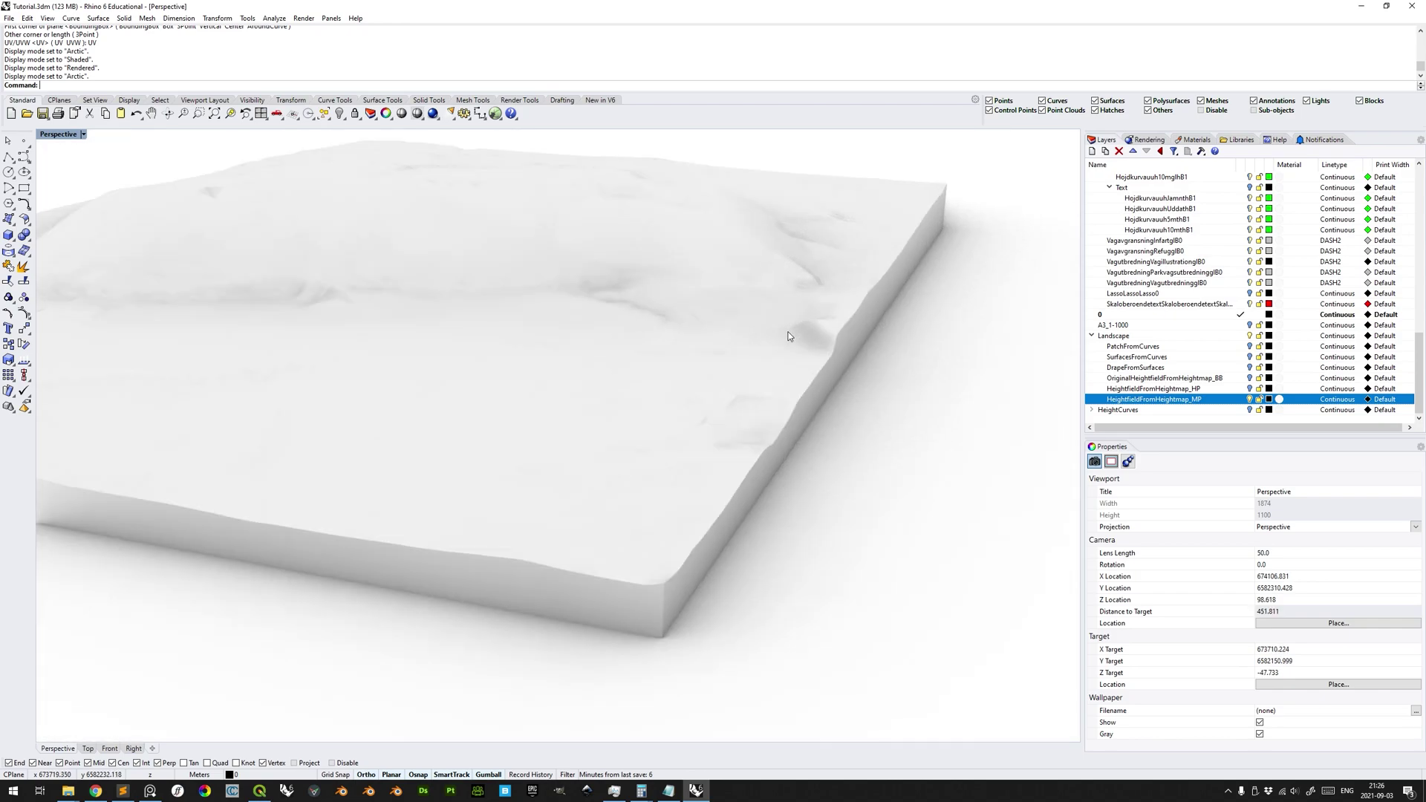
- Draw a sphere partly sunk into the terrain's surface near its side edge
{"action": "left_click", "coordinate": [724, 349]}
{"action": "type", "text": "Mesh"}
{"action": "key", "text": "Return"}
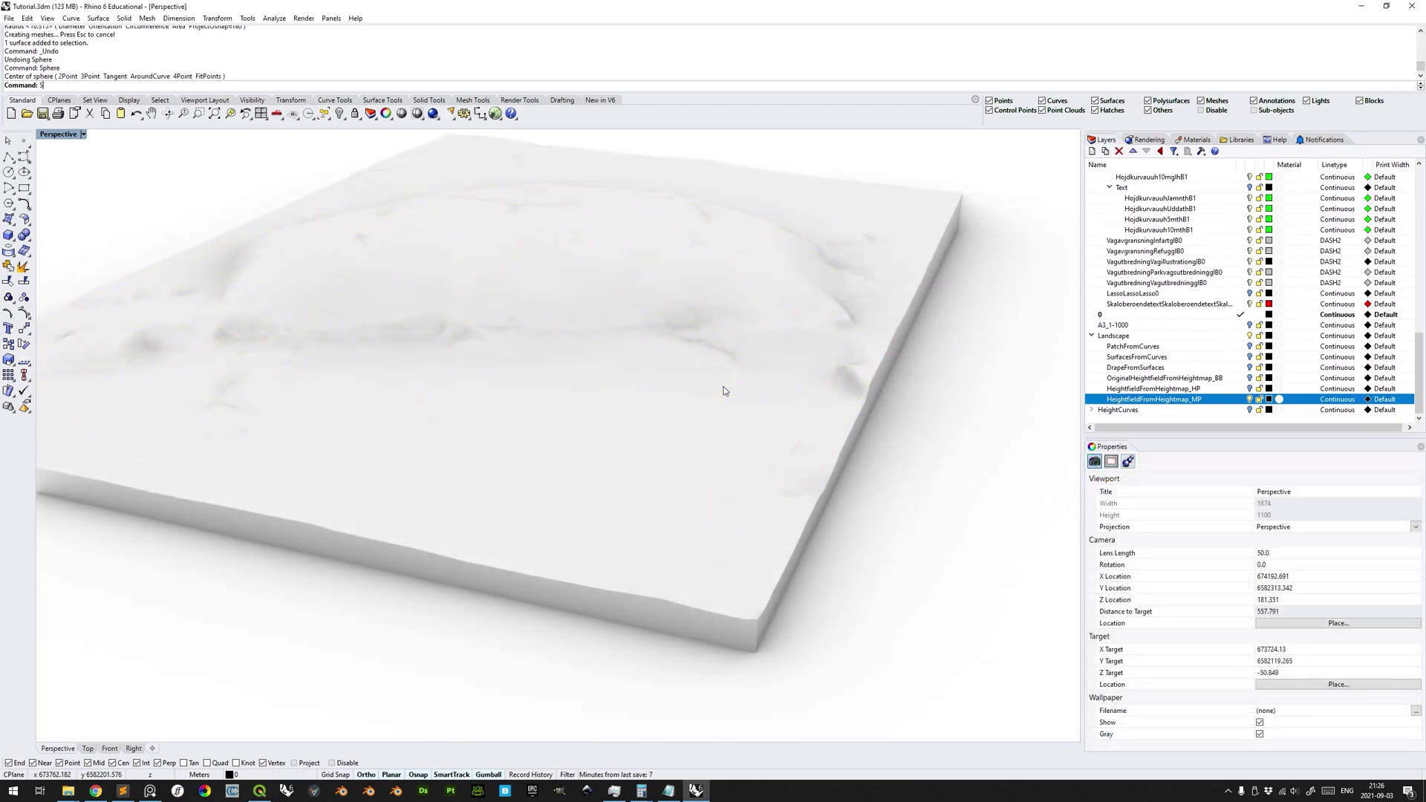
{"action": "type", "text": "Sphere"}
{"action": "key", "text": "Return"}
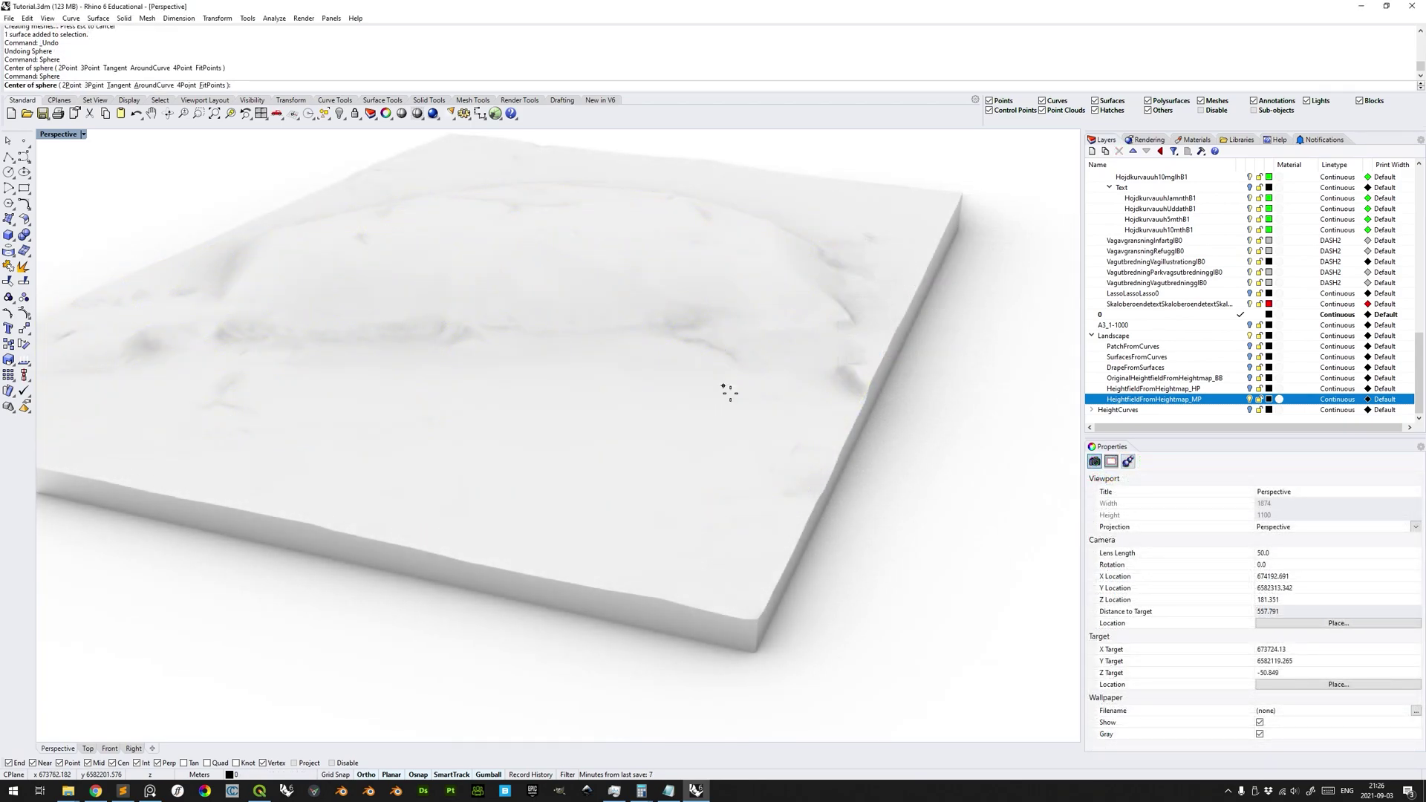
{"action": "left_click", "coordinate": [728, 392]}
{"action": "left_click", "coordinate": [802, 400]}
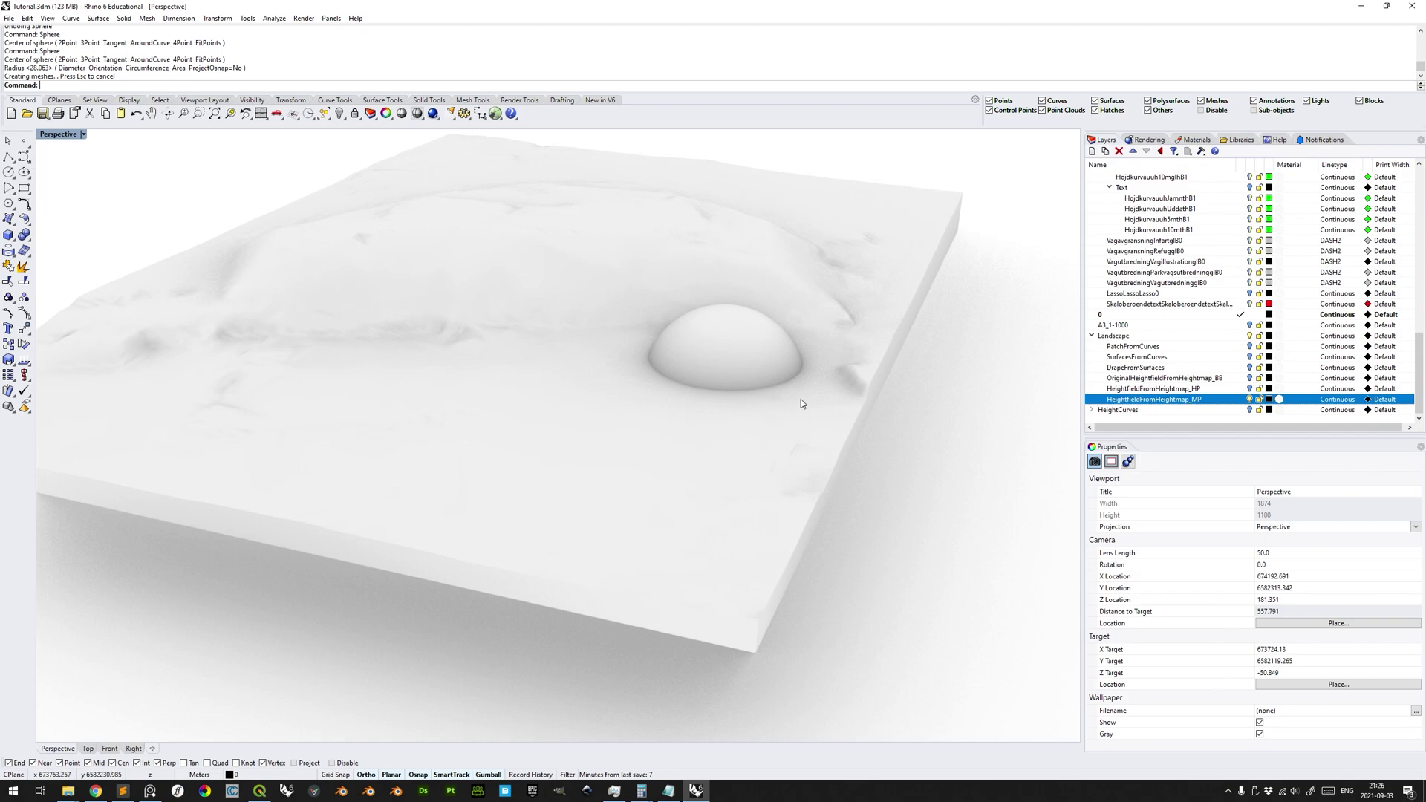
- Raise the sphere straight up, clear of the terrain surface, and inspect the mesh sphere's faces up close
{"action": "left_click", "coordinate": [792, 373]}
{"action": "left_click_drag", "start_coordinate": [726, 346], "coordinate": [742, 190]}
{"action": "right_click_drag", "start_coordinate": [801, 208], "coordinate": [777, 345], "text": "shift"}
{"action": "scroll", "coordinate": [764, 297], "scroll_direction": "up", "scroll_amount": 5}
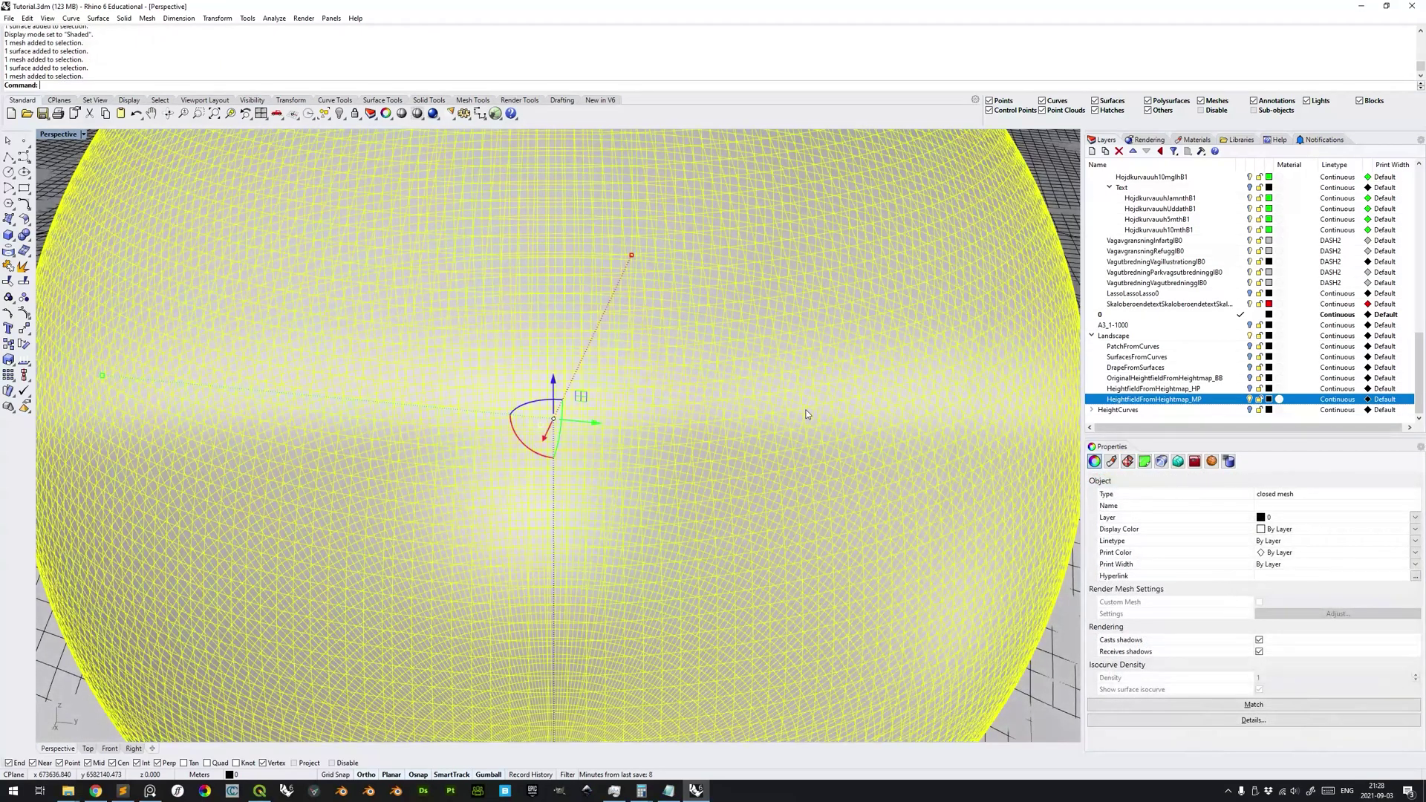
{"action": "scroll", "coordinate": [809, 405], "scroll_direction": "down", "scroll_amount": 3}
{"action": "scroll", "coordinate": [817, 394], "scroll_direction": "up", "scroll_amount": 2}
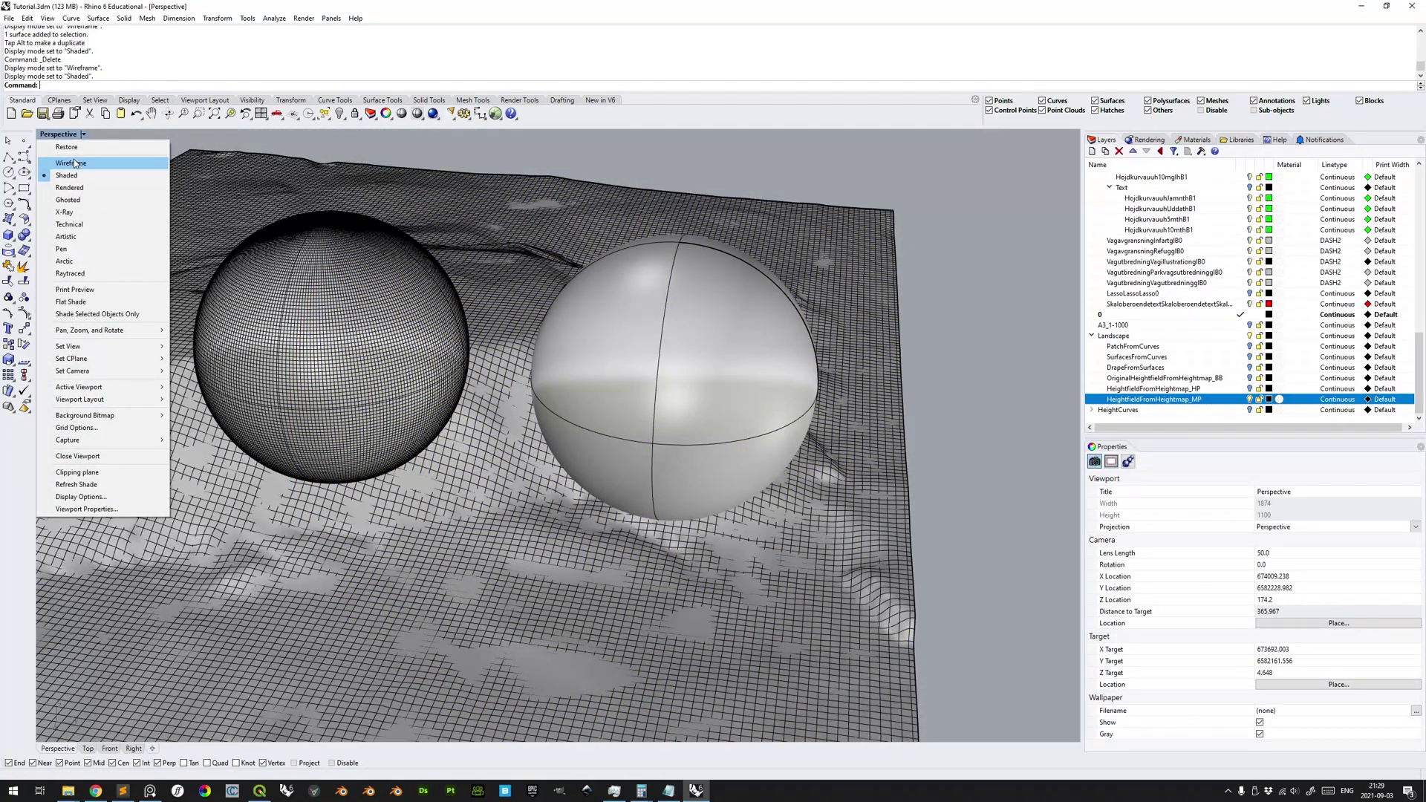
- Set the viewport to Wireframe display and draw another, larger sphere just outside the terrain's side edge
{"action": "left_click", "coordinate": [74, 163]}
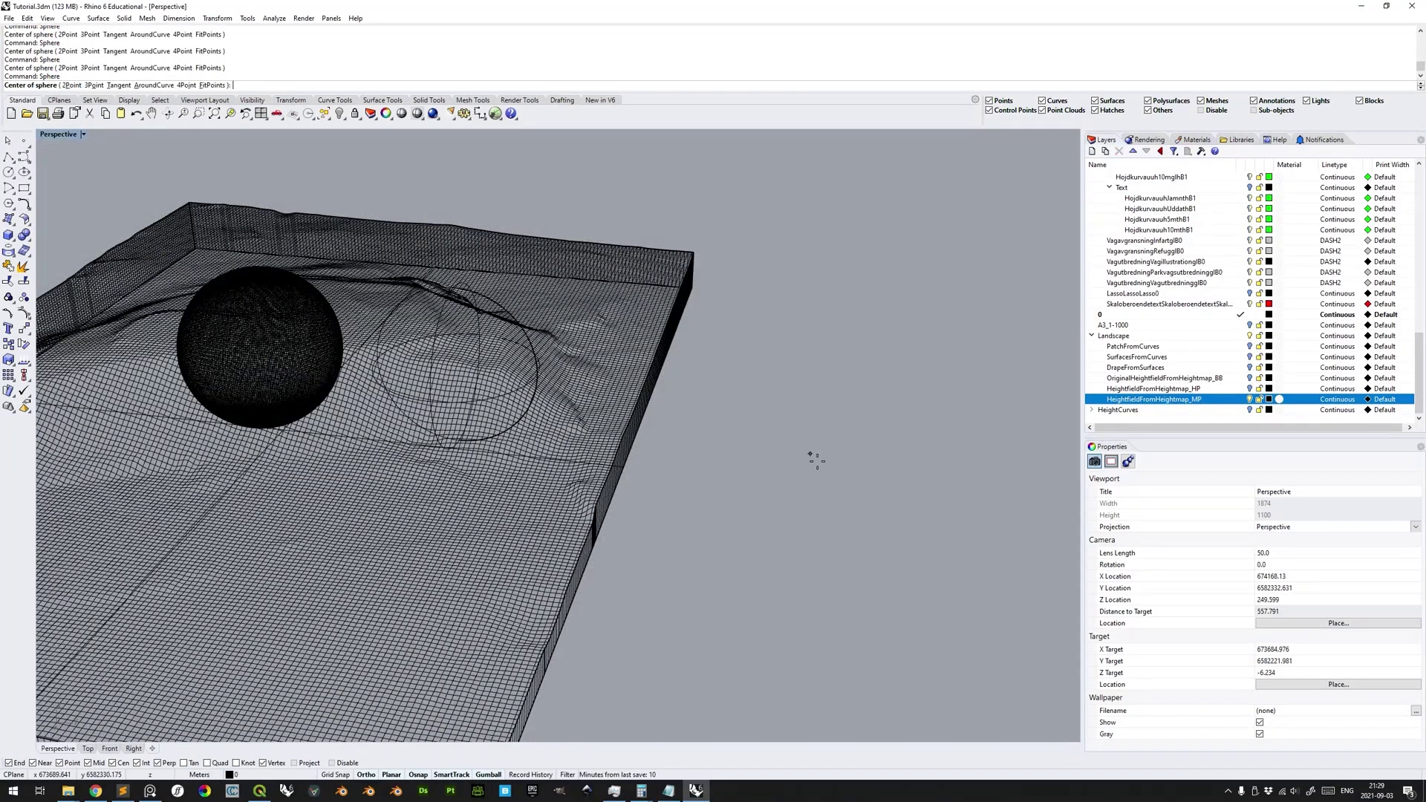
{"action": "left_click", "coordinate": [728, 416]}
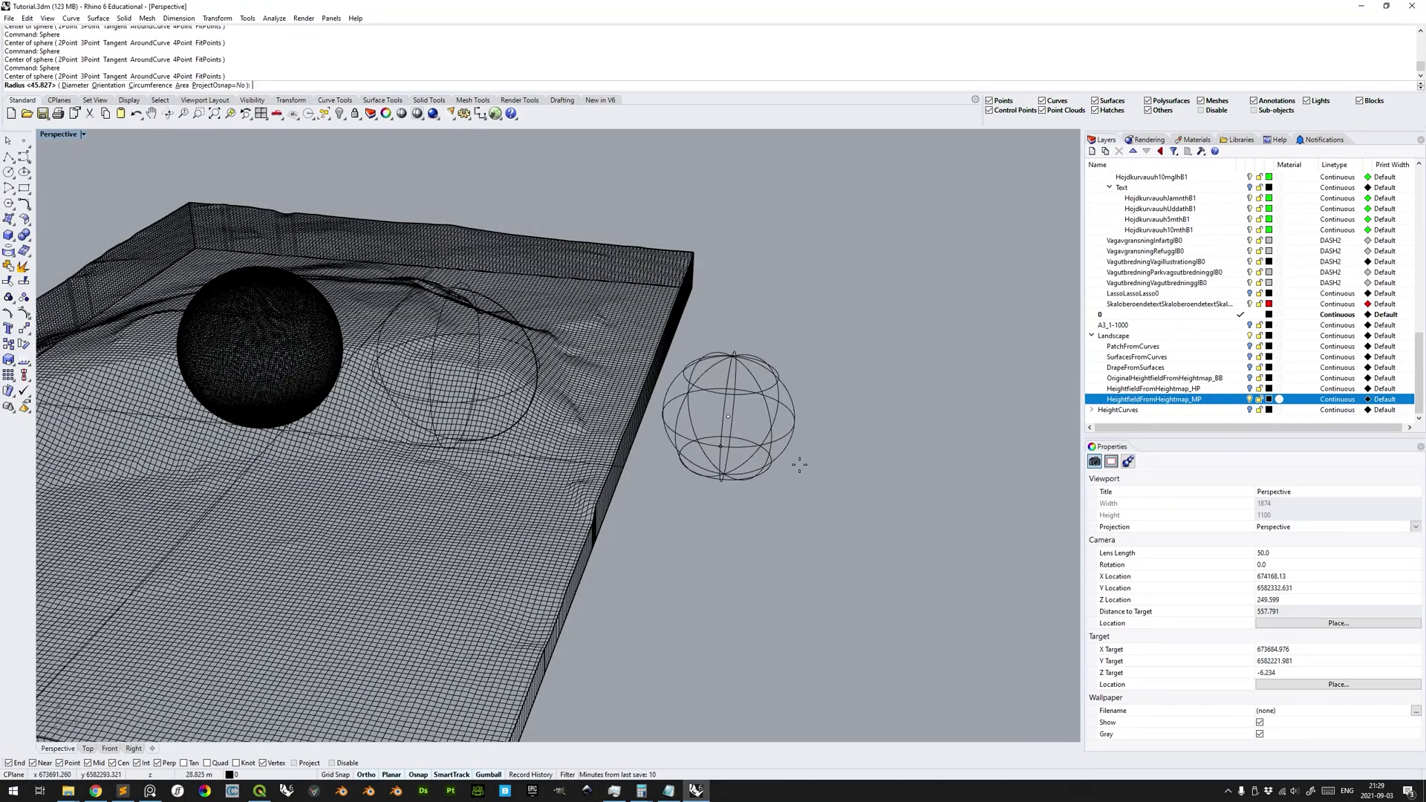
{"action": "left_click", "coordinate": [835, 494]}
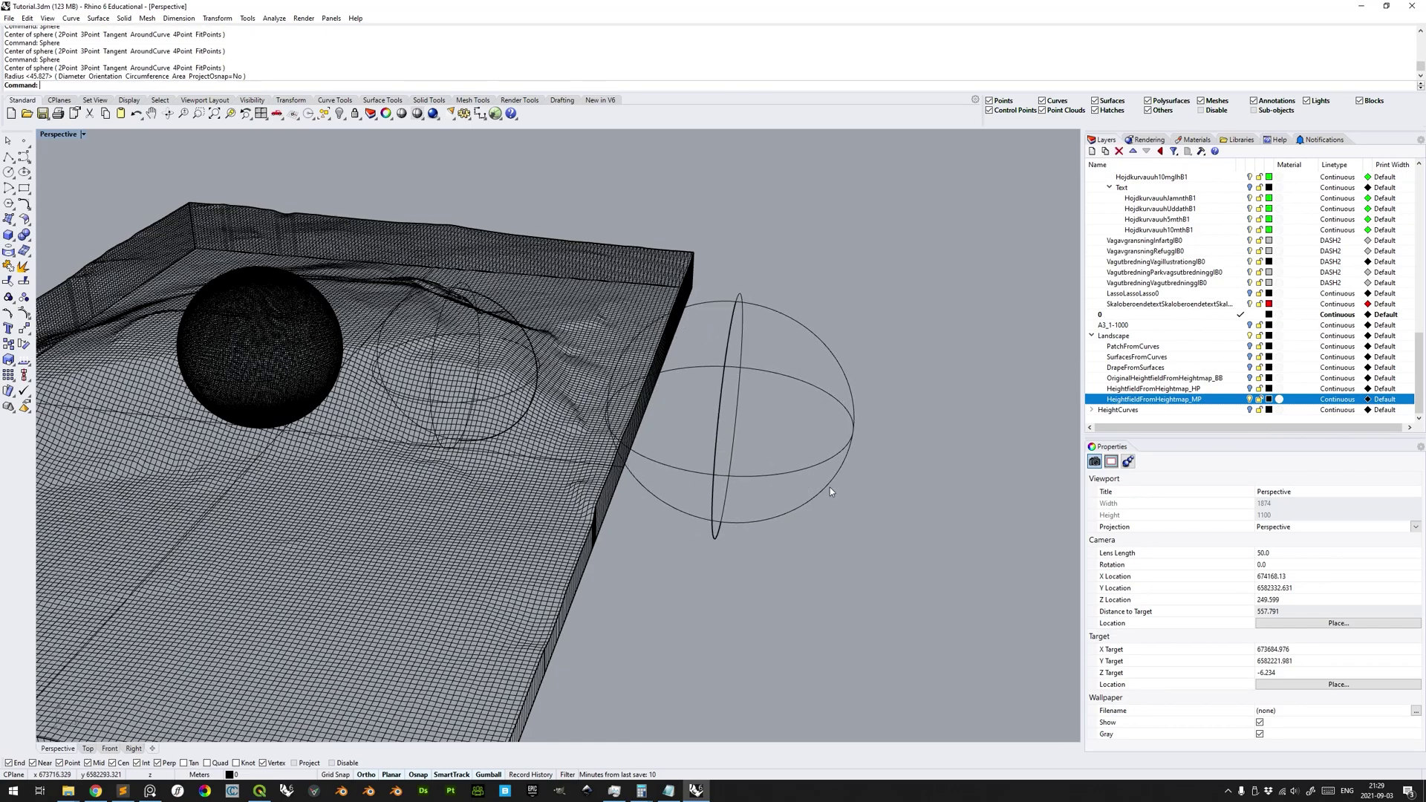
- Set the viewport to Shaded display and highlight the mesh-creation line in the command history
{"action": "left_click", "coordinate": [83, 135]}
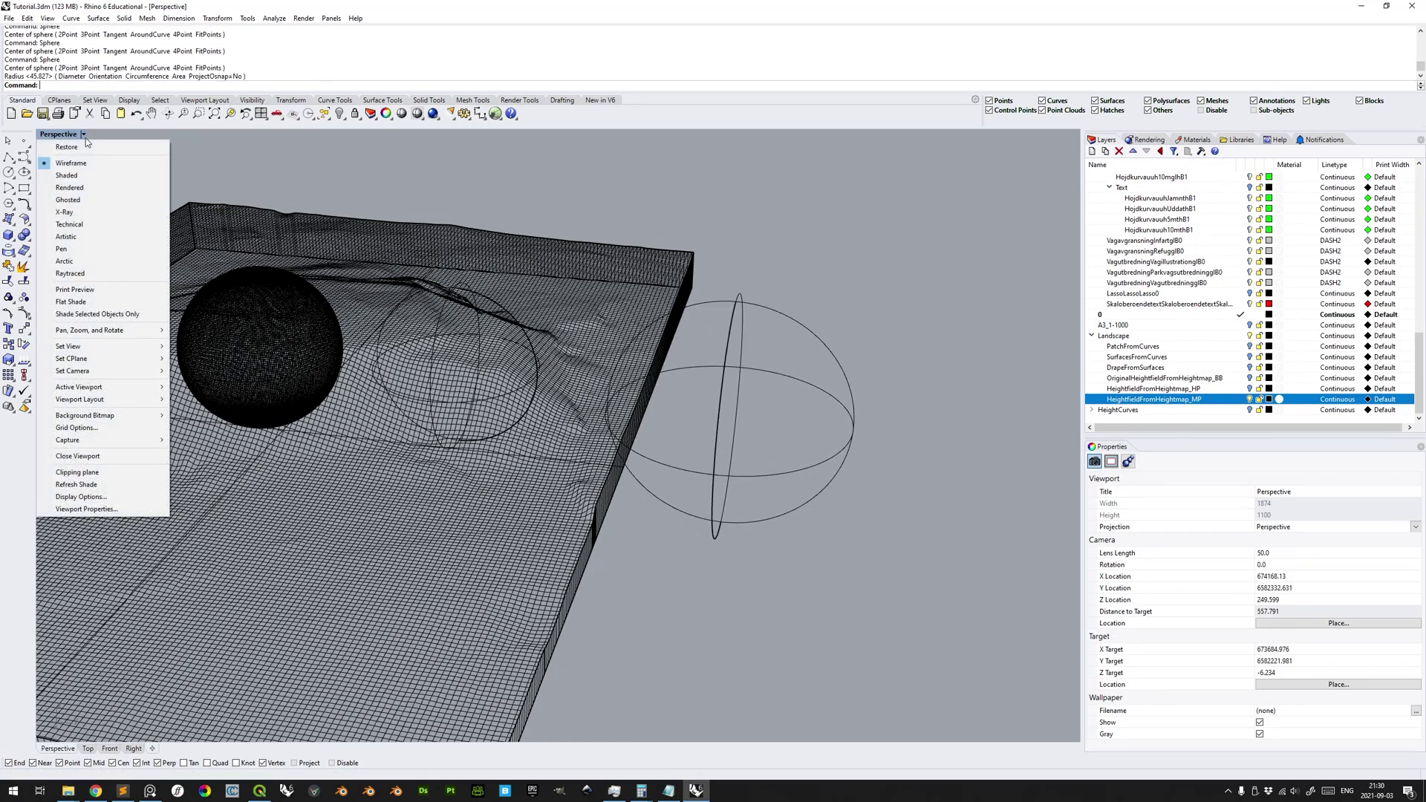
{"action": "left_click", "coordinate": [67, 175]}
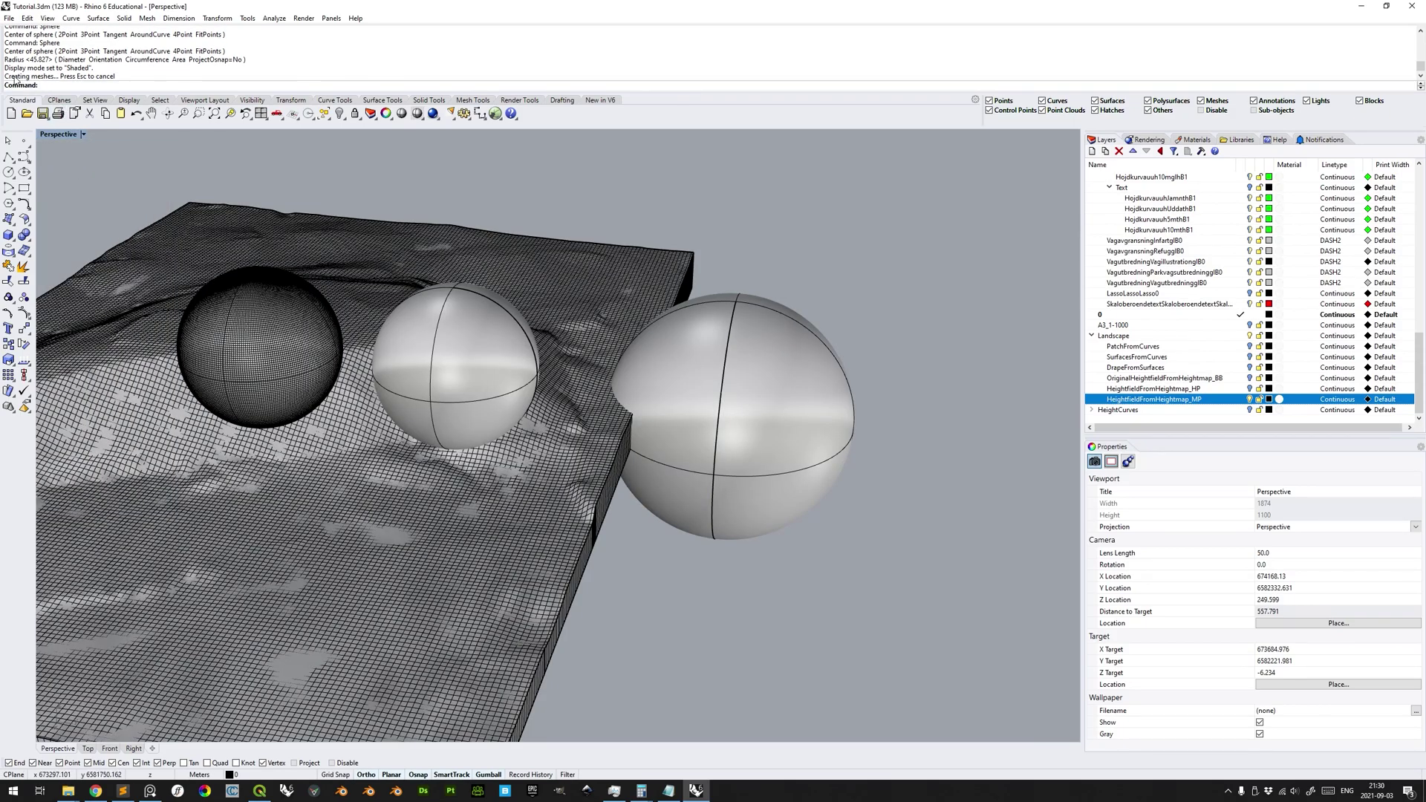
{"action": "left_click_drag", "start_coordinate": [9, 76], "coordinate": [50, 86]}
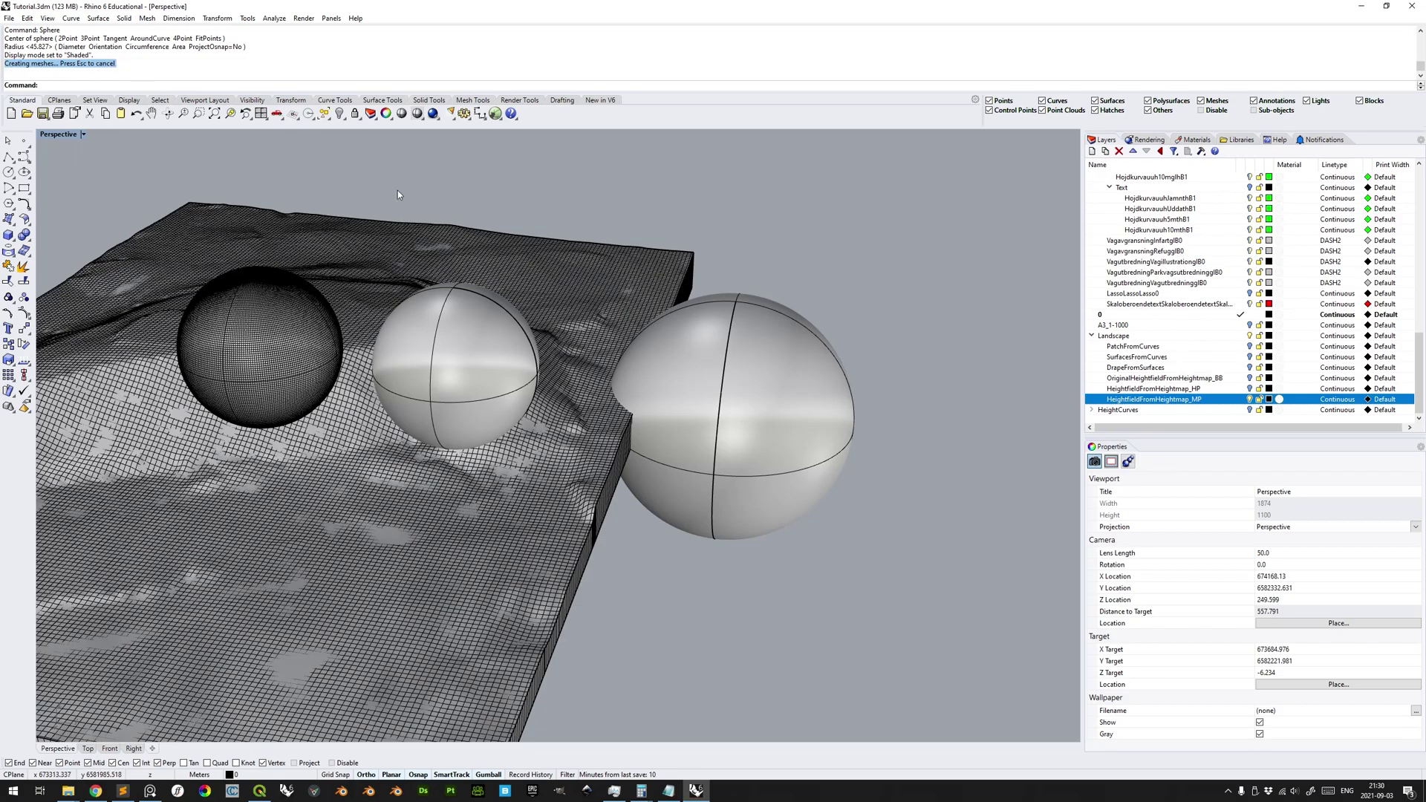
- Extract the render mesh of the large sphere beside the terrain and select the extracted mesh
{"action": "left_click", "coordinate": [767, 369]}
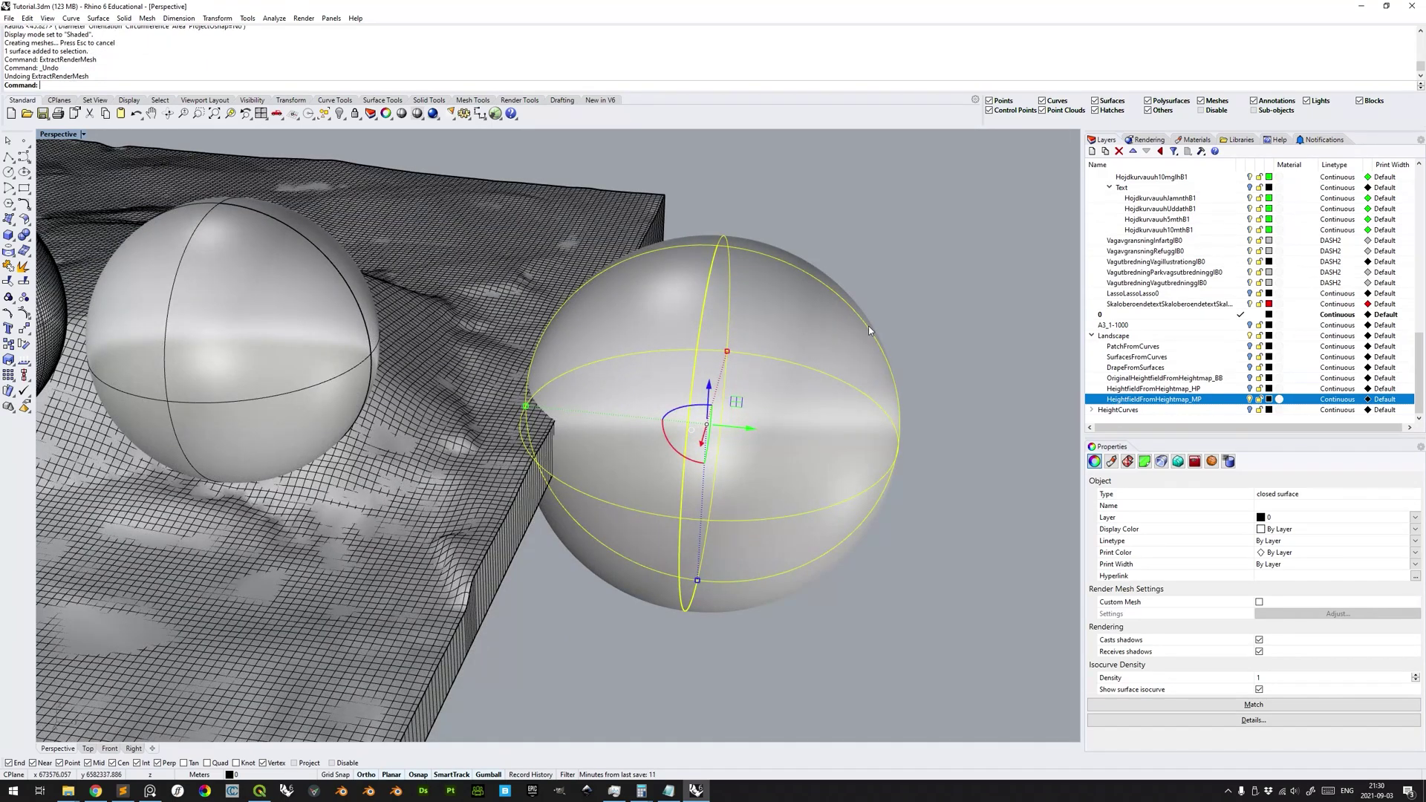
{"action": "type", "text": "extractRenderMesh"}
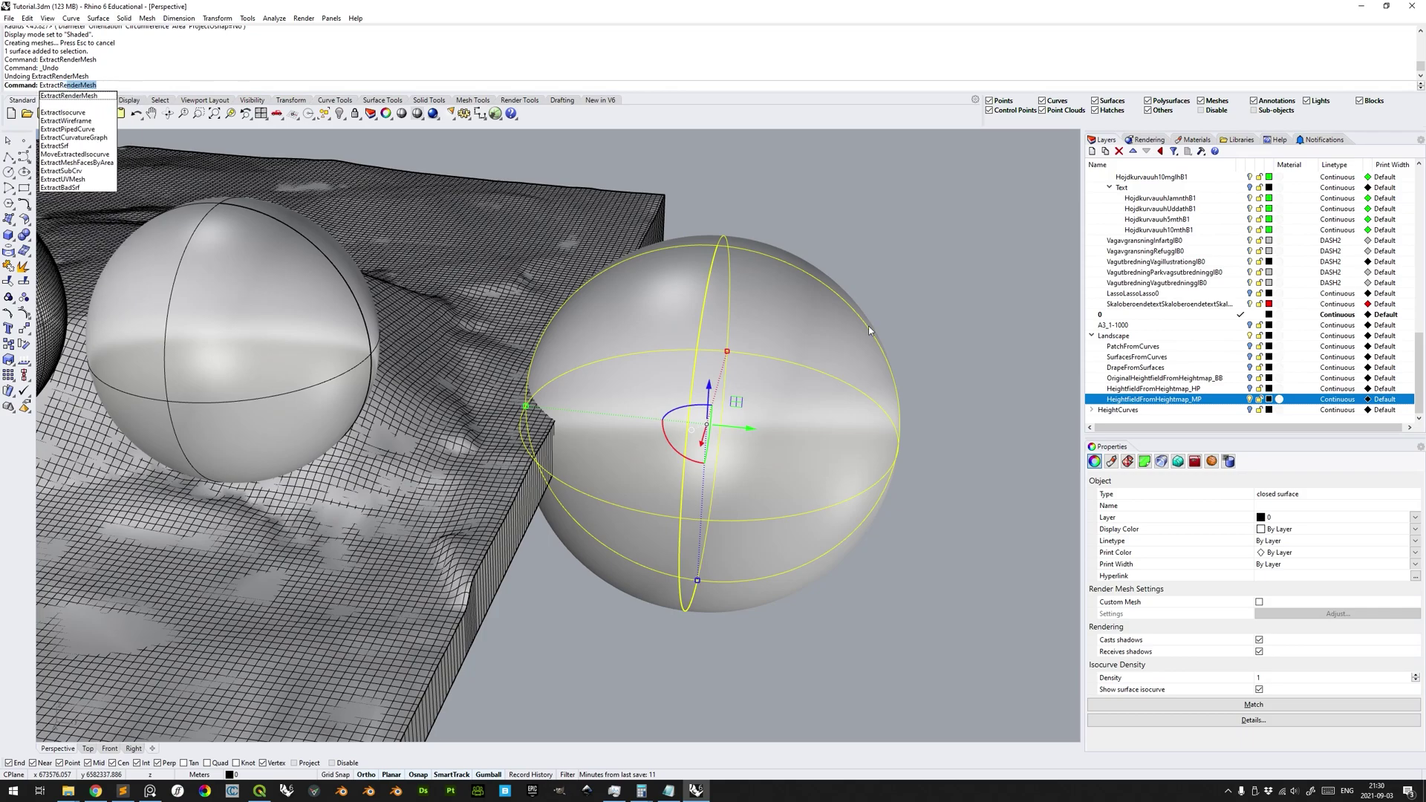
{"action": "key", "text": "Return"}
{"action": "type", "text": "SelLast"}
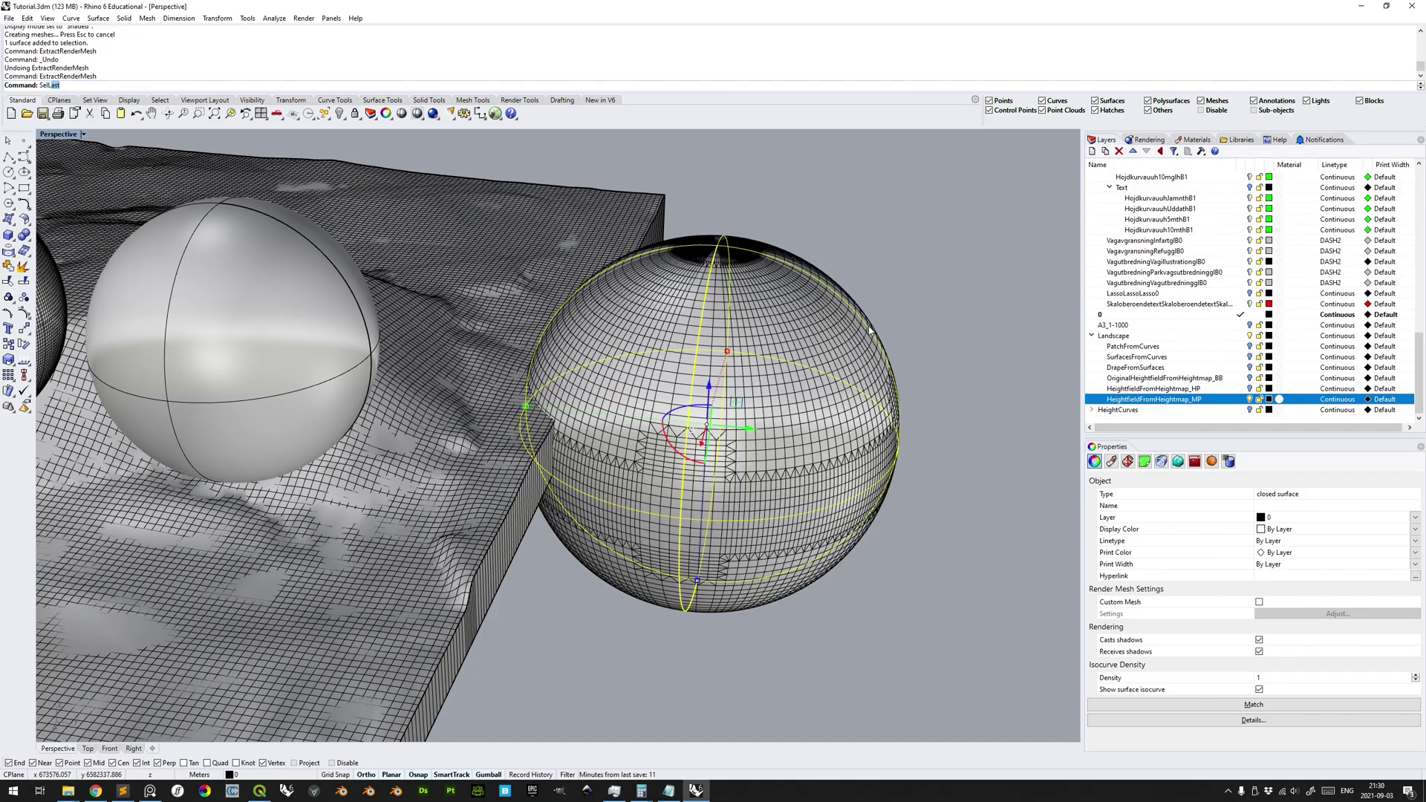
{"action": "key", "text": "Return"}
- Move the extracted mesh sideways away from the terrain until it clears the large sphere, and select the original sphere surface
{"action": "right_click_drag", "start_coordinate": [888, 396], "coordinate": [757, 379], "text": "shift"}
{"action": "left_click_drag", "start_coordinate": [581, 372], "coordinate": [946, 396]}
{"action": "right_click_drag", "start_coordinate": [946, 396], "coordinate": [738, 376], "text": "shift"}
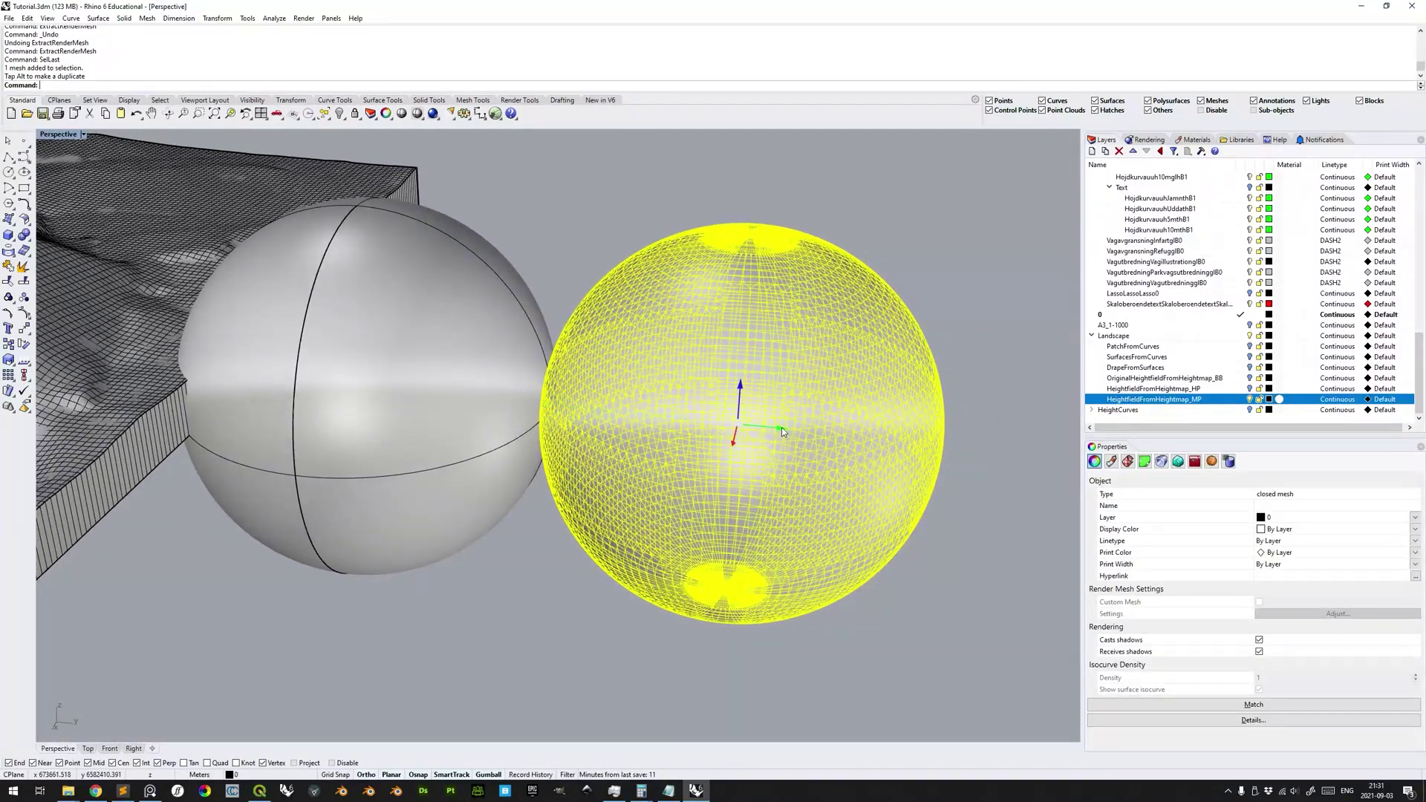
{"action": "left_click_drag", "start_coordinate": [781, 426], "coordinate": [828, 431]}
{"action": "left_click", "coordinate": [619, 262]}
{"action": "left_click", "coordinate": [520, 351]}
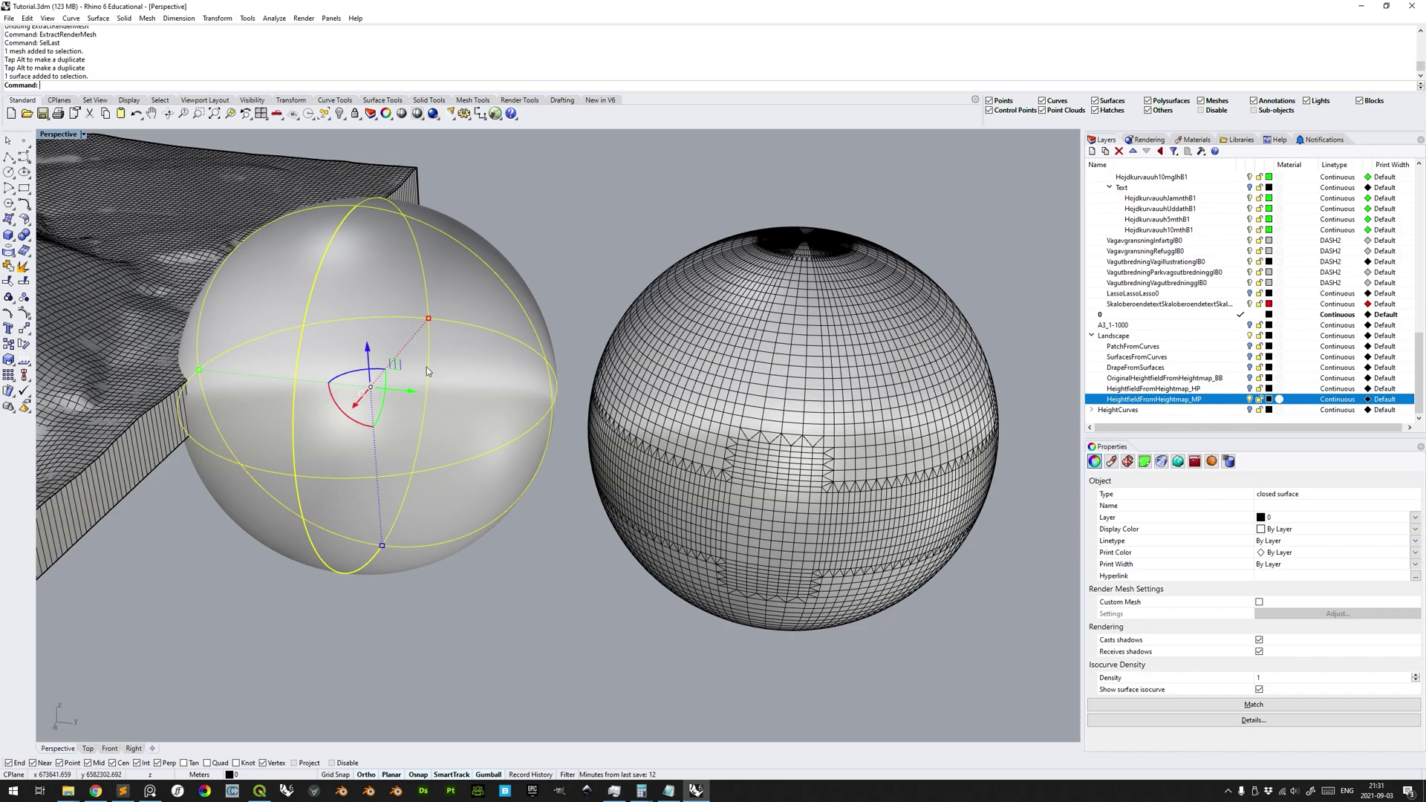
- Select and deselect the extracted sphere mesh, then compare both spheres in Wireframe and Shaded display
{"action": "left_click", "coordinate": [748, 307]}
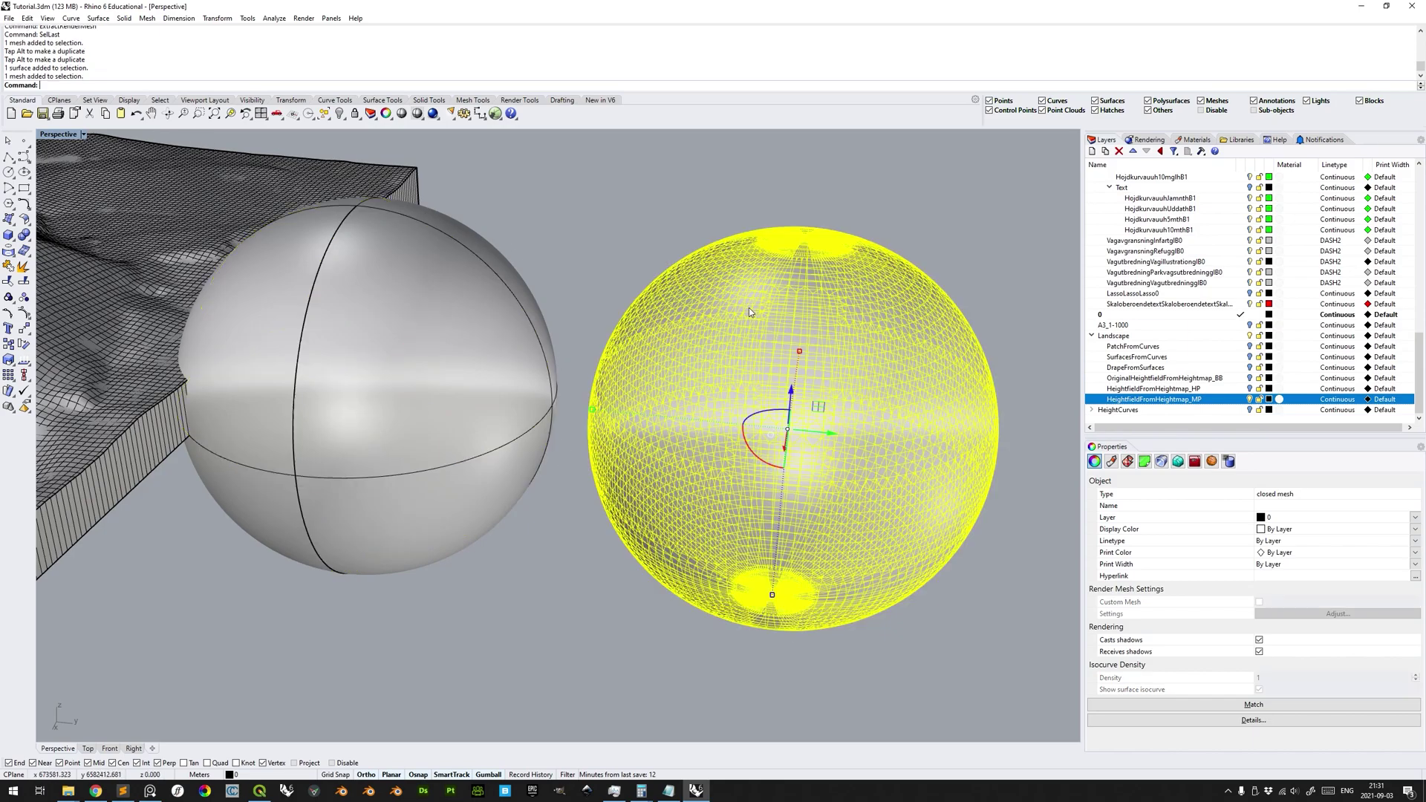
{"action": "left_click", "coordinate": [1008, 283]}
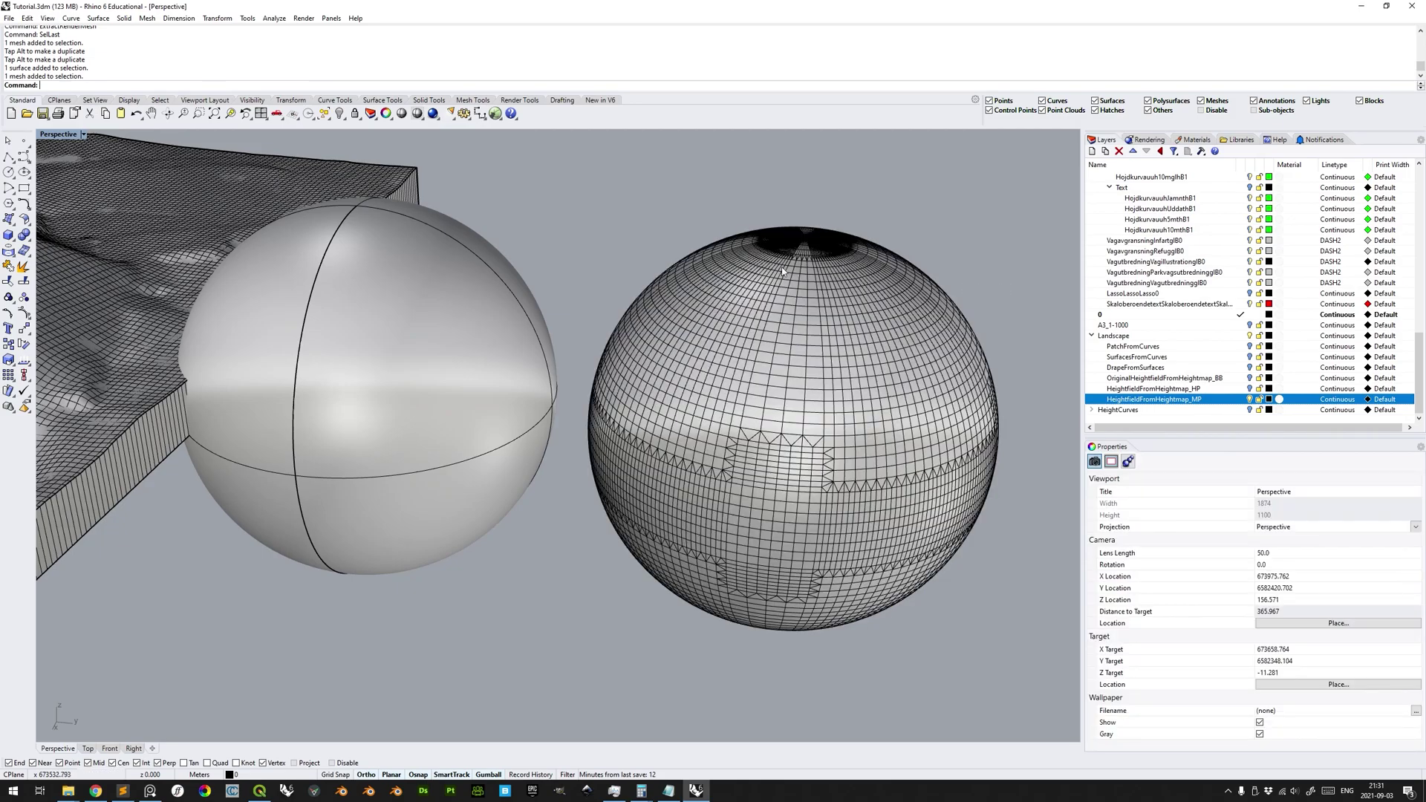
{"action": "left_click", "coordinate": [83, 135]}
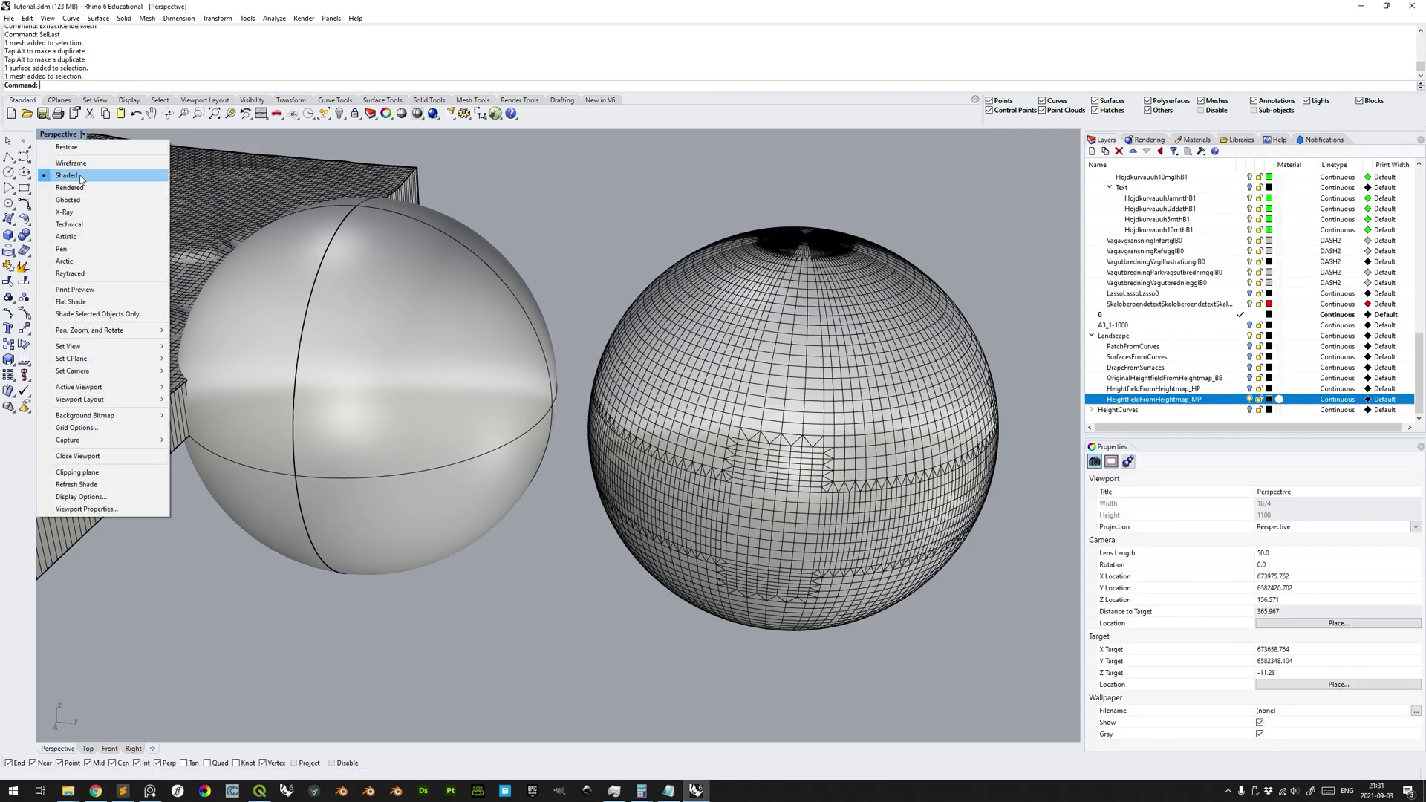
{"action": "left_click", "coordinate": [71, 162]}
{"action": "left_click", "coordinate": [84, 134]}
{"action": "left_click", "coordinate": [67, 175]}
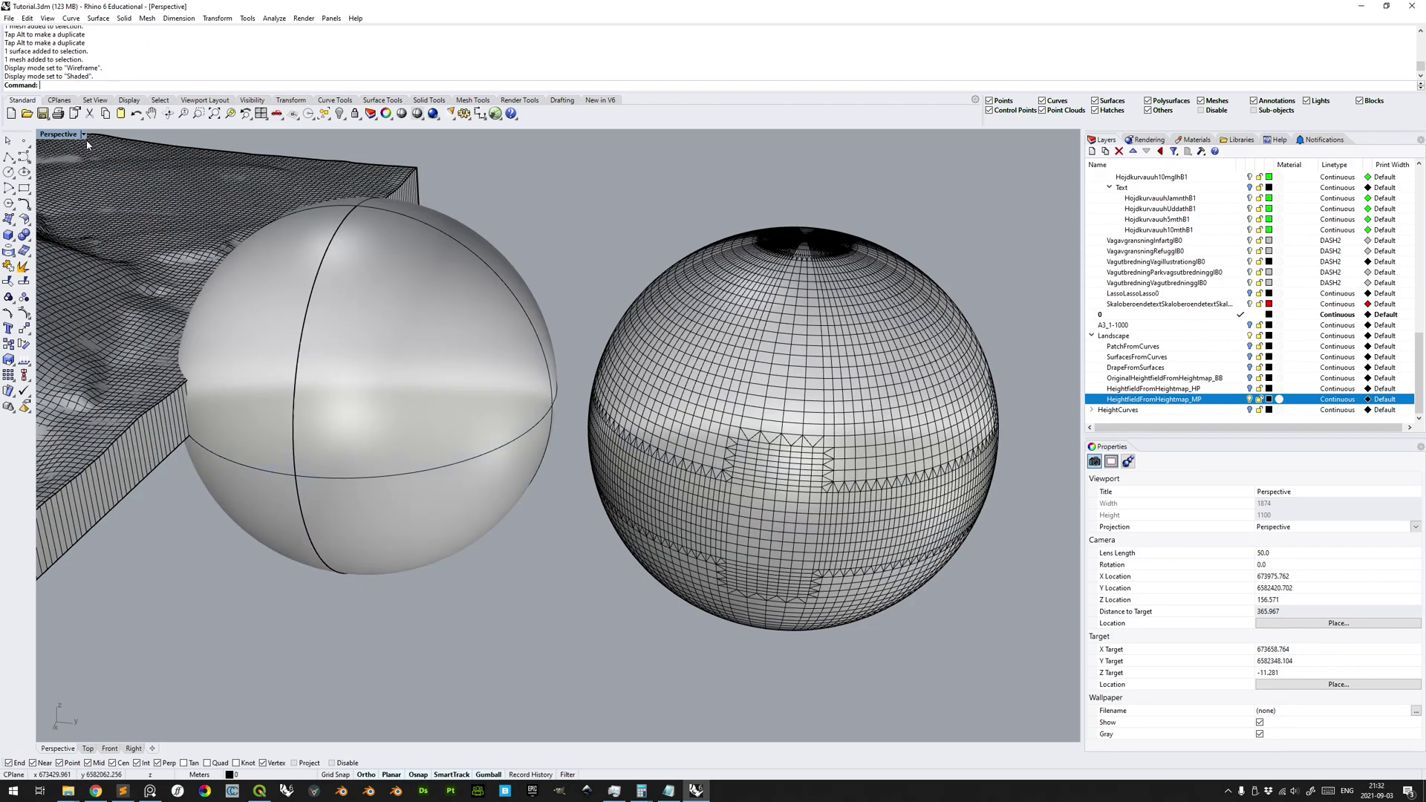
- Preview the model in Rendered display, examine the terrain relief in Arctic display, and set the viewport back to Shaded
{"action": "left_click", "coordinate": [84, 134]}
{"action": "left_click", "coordinate": [80, 188]}
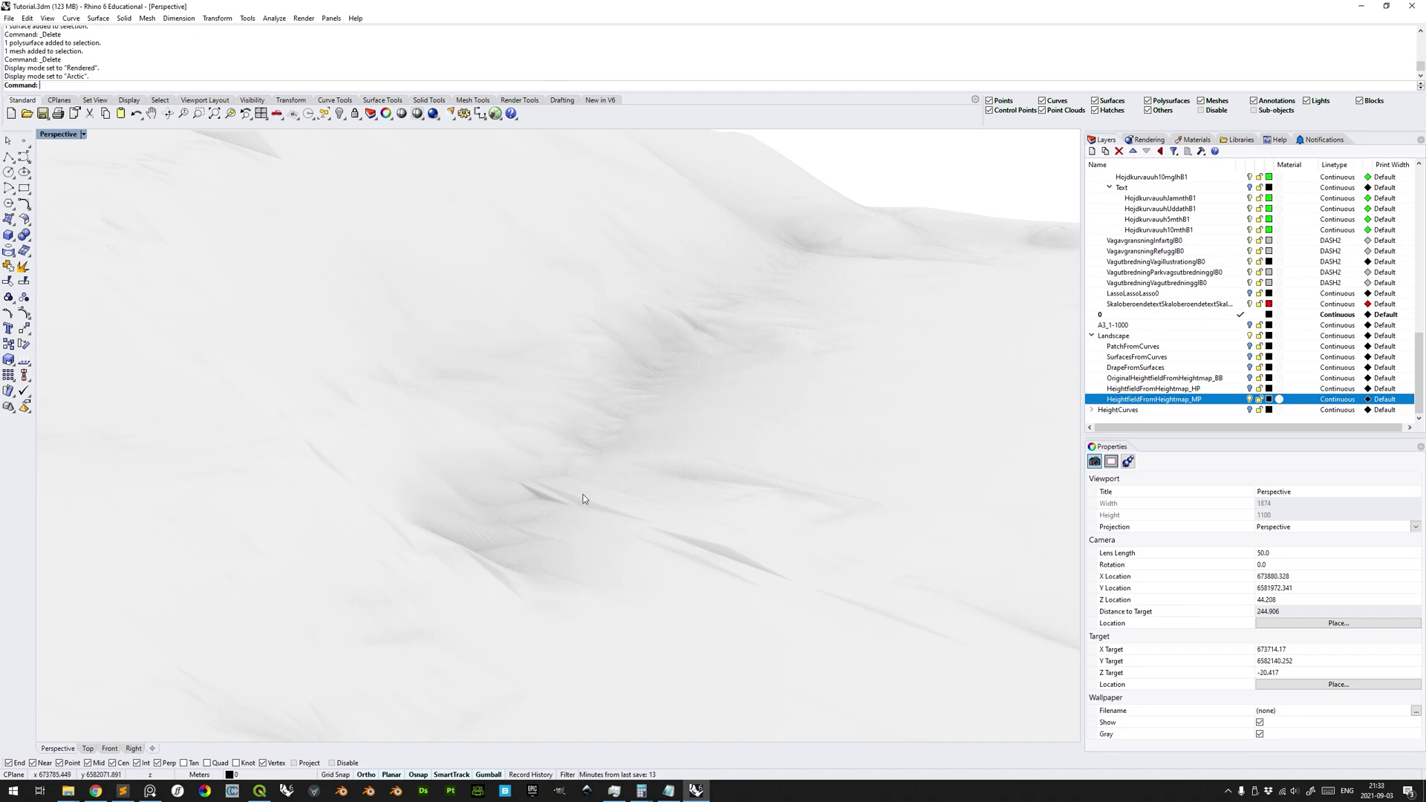
{"action": "right_click_drag", "start_coordinate": [642, 475], "coordinate": [564, 536]}
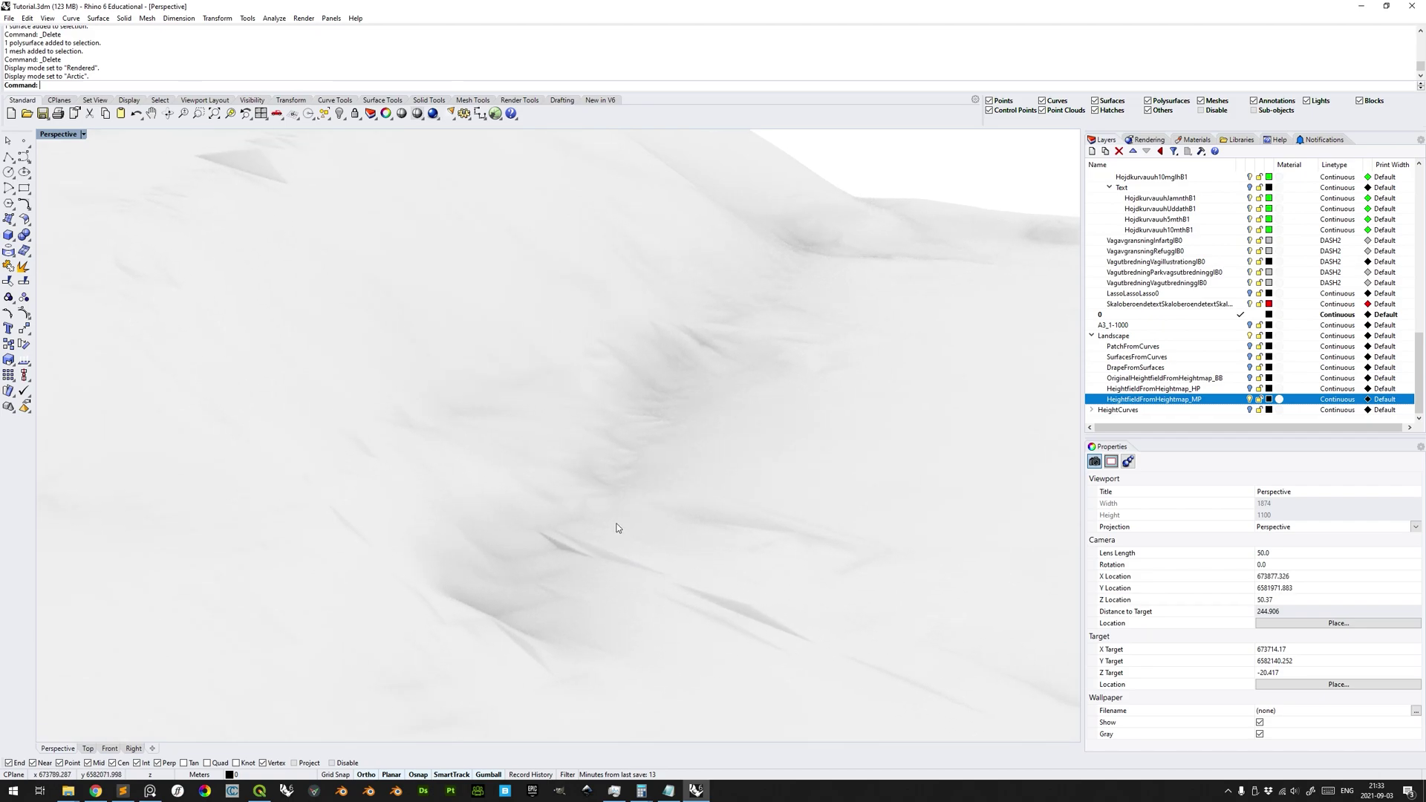
{"action": "left_click", "coordinate": [83, 134]}
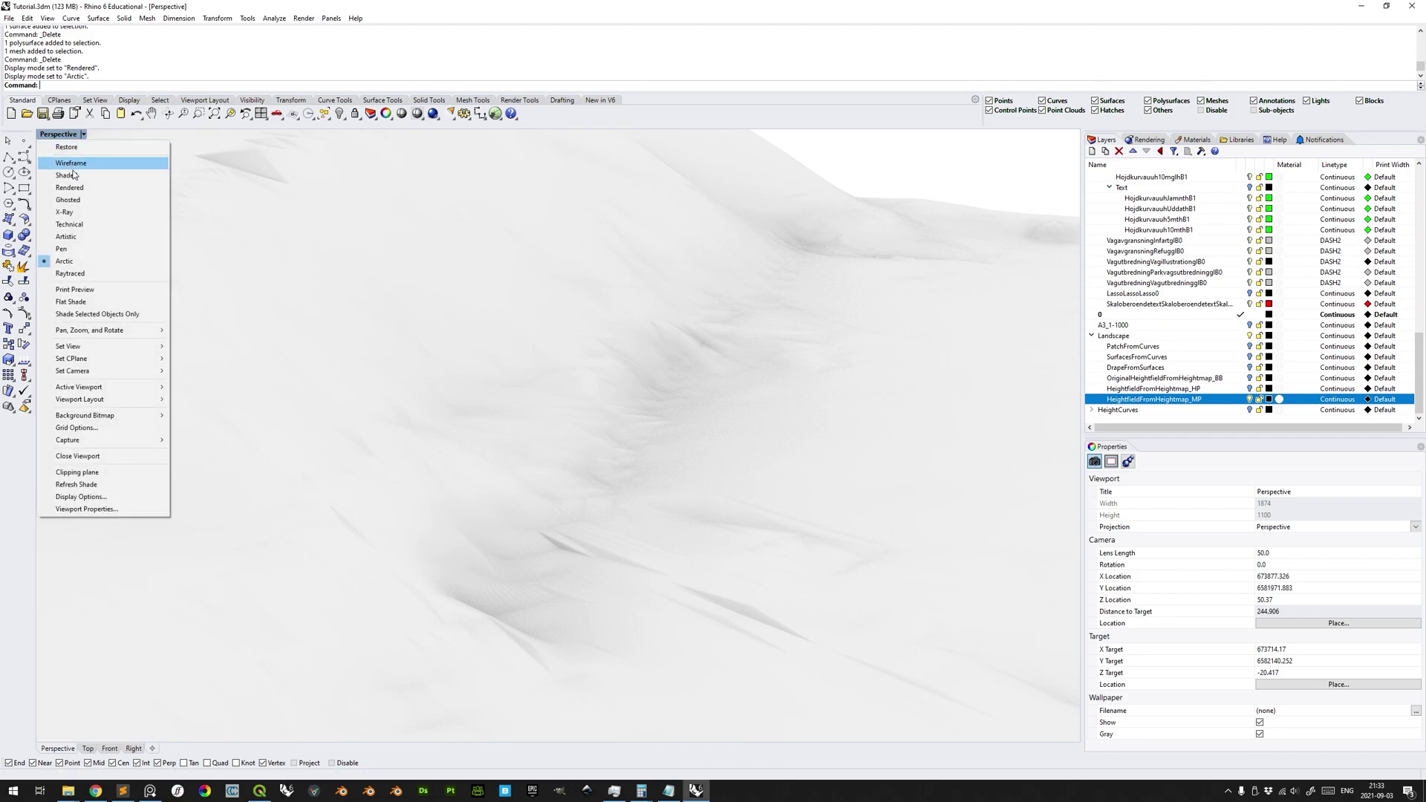
{"action": "left_click", "coordinate": [74, 175]}
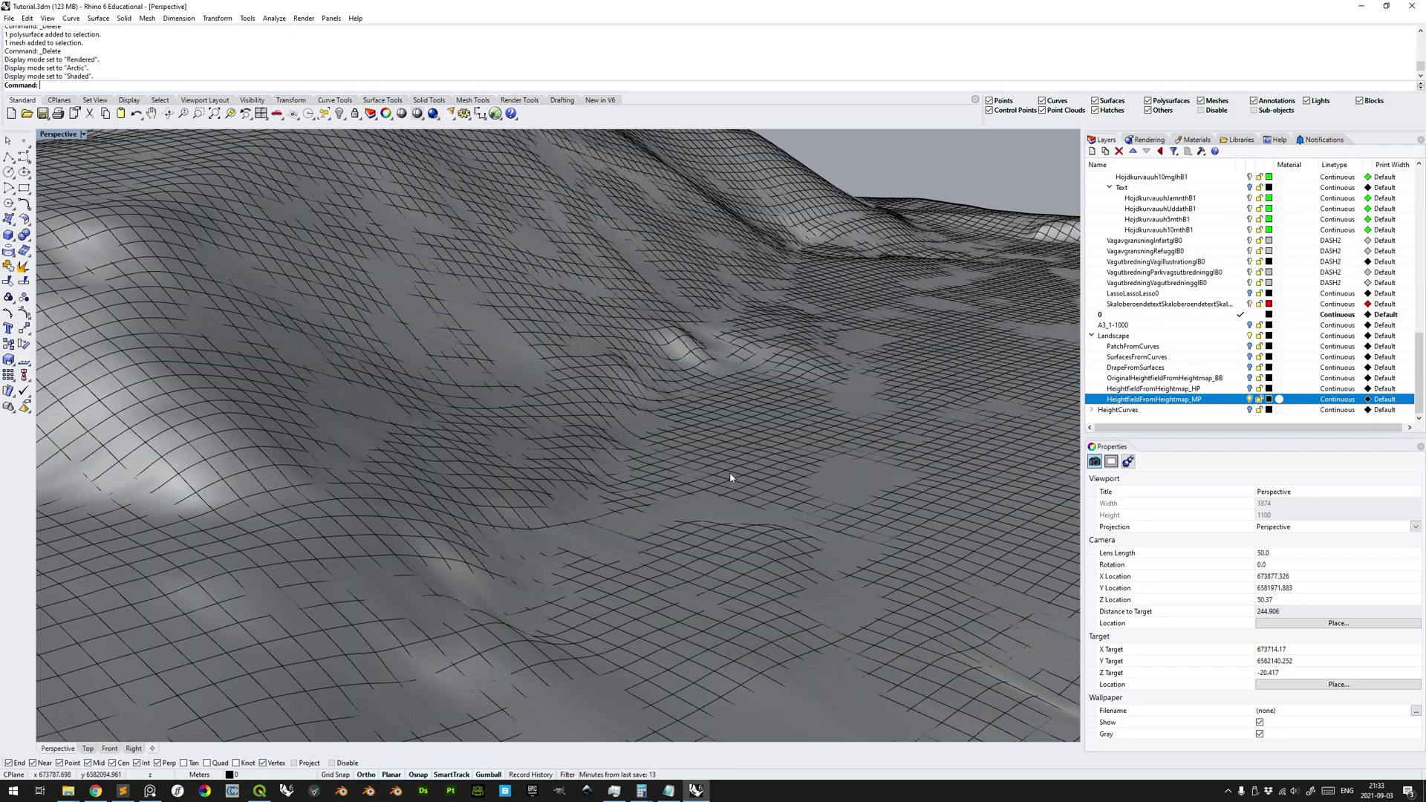
- Mesh the closed terrain solid with density 1.0, maximum angle 12.0 and maximum aspect ratio 6.0, previewing the result before accepting it
{"action": "scroll", "coordinate": [713, 460], "scroll_direction": "down", "scroll_amount": 2}
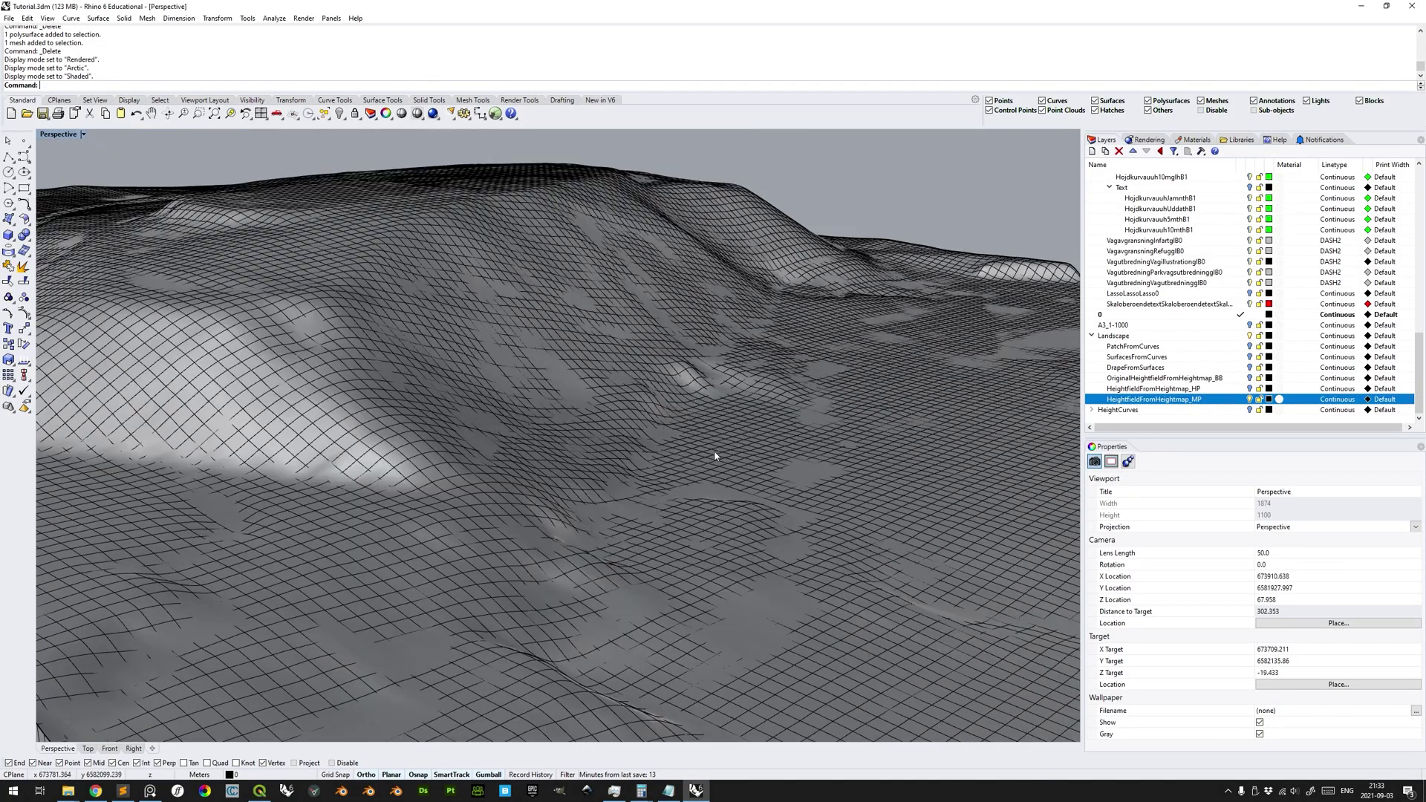
{"action": "scroll", "coordinate": [751, 457], "scroll_direction": "down", "scroll_amount": 2}
{"action": "right_click_drag", "start_coordinate": [751, 457], "coordinate": [637, 411]}
{"action": "scroll", "coordinate": [692, 459], "scroll_direction": "down", "scroll_amount": 4}
{"action": "scroll", "coordinate": [686, 411], "scroll_direction": "down", "scroll_amount": 2}
{"action": "left_click", "coordinate": [663, 400]}
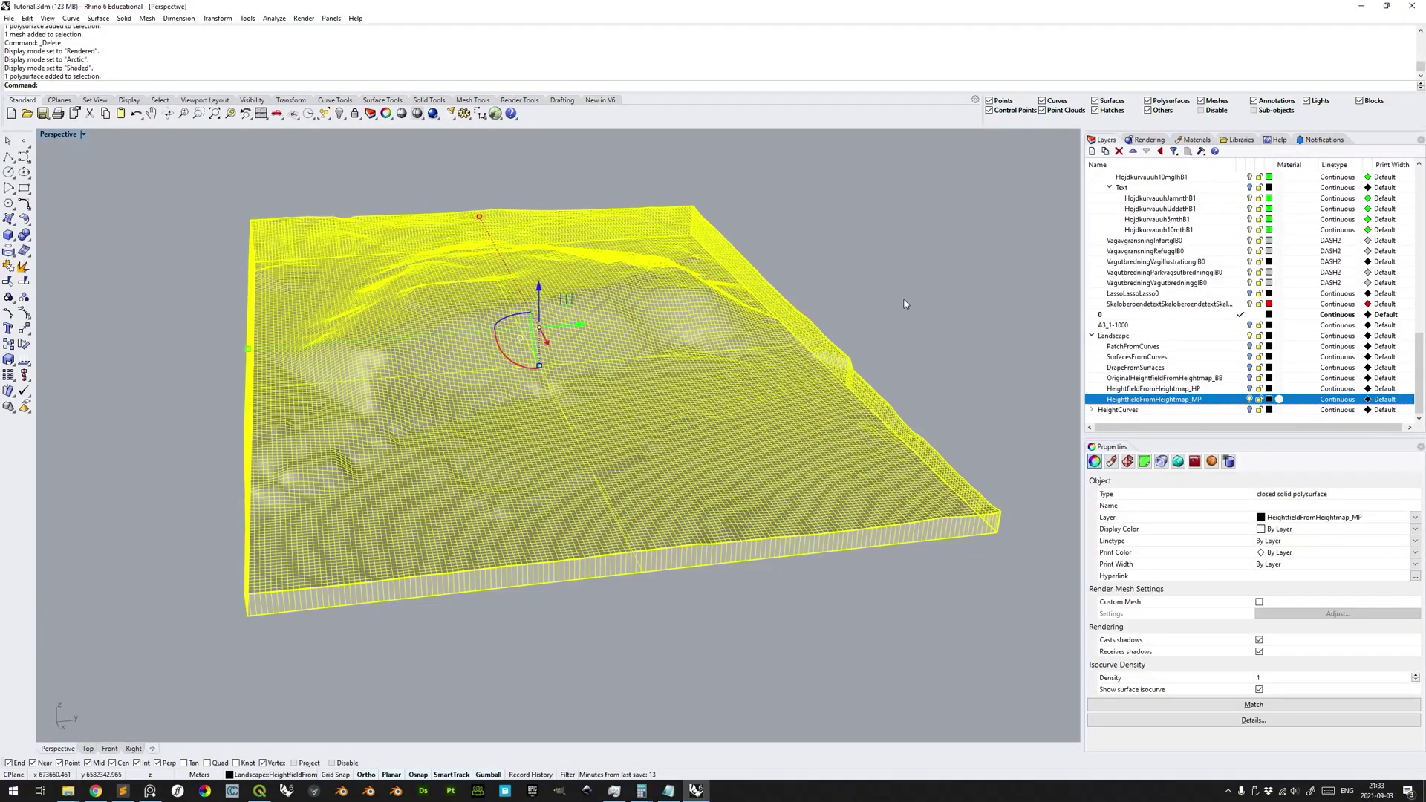
{"action": "type", "text": "Mesh"}
{"action": "key", "text": "Return"}
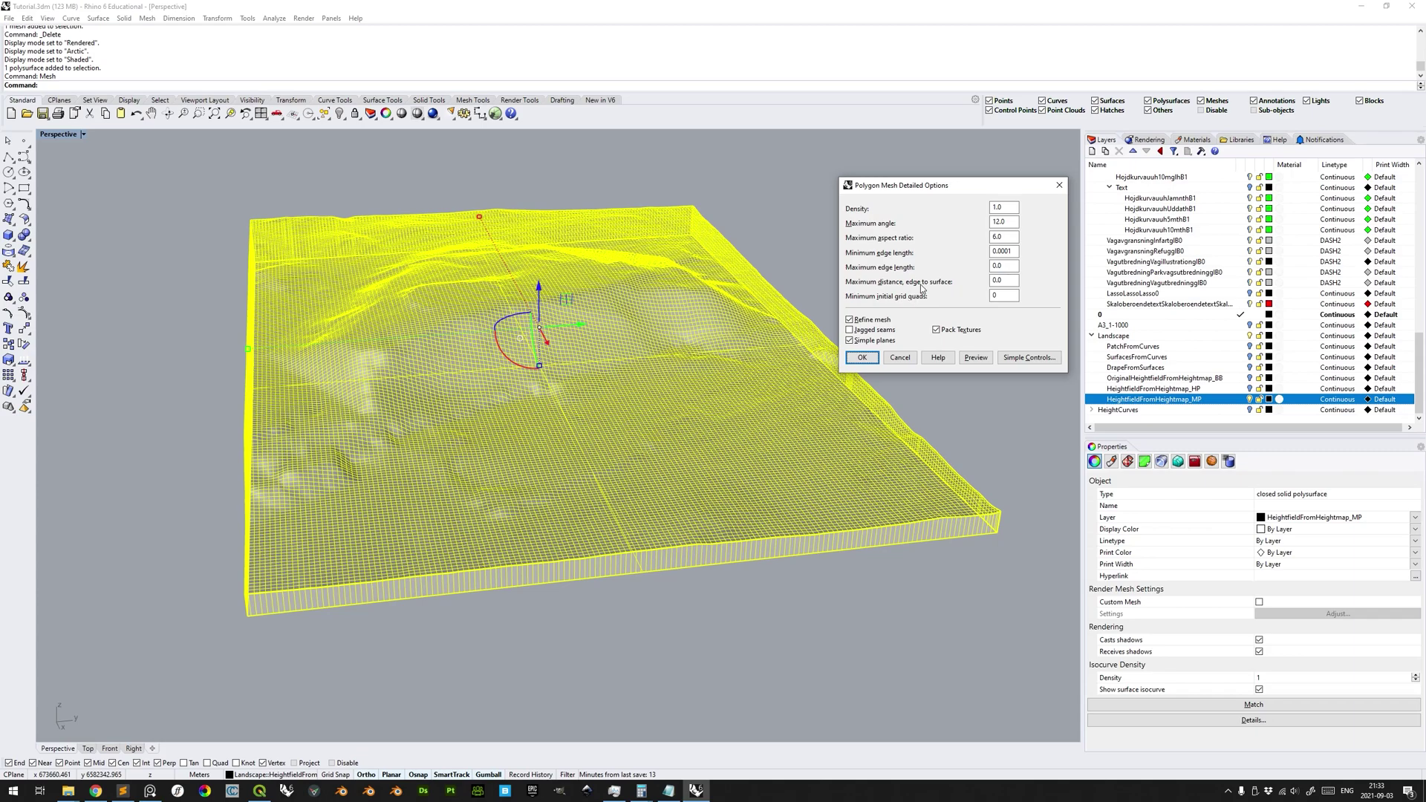
{"action": "left_click", "coordinate": [998, 221]}
{"action": "left_click", "coordinate": [973, 358]}
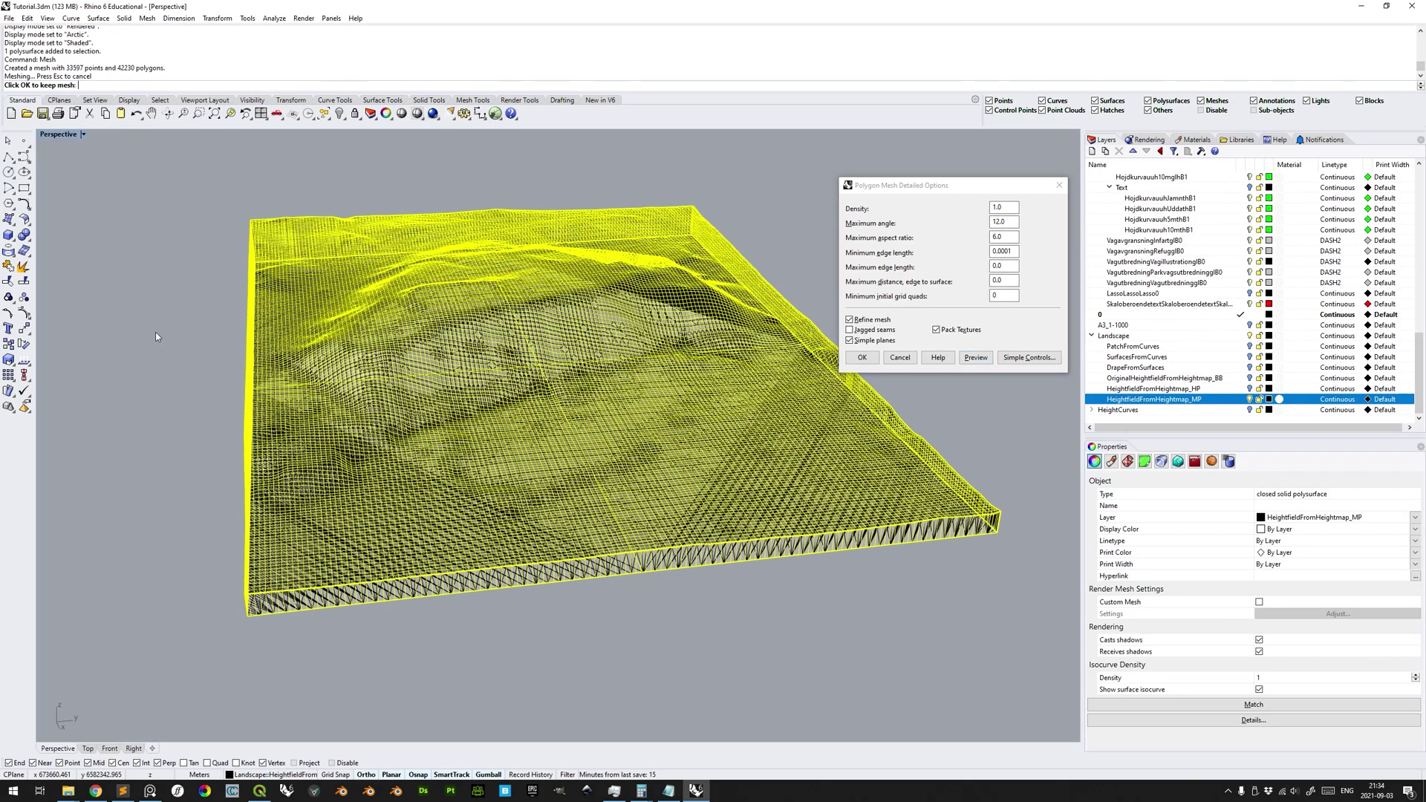
{"action": "left_click", "coordinate": [862, 358]}
- Select the last created mesh with SelLast, move it sideways until it clears the terrain solid, and deselect it
{"action": "type", "text": "S"}
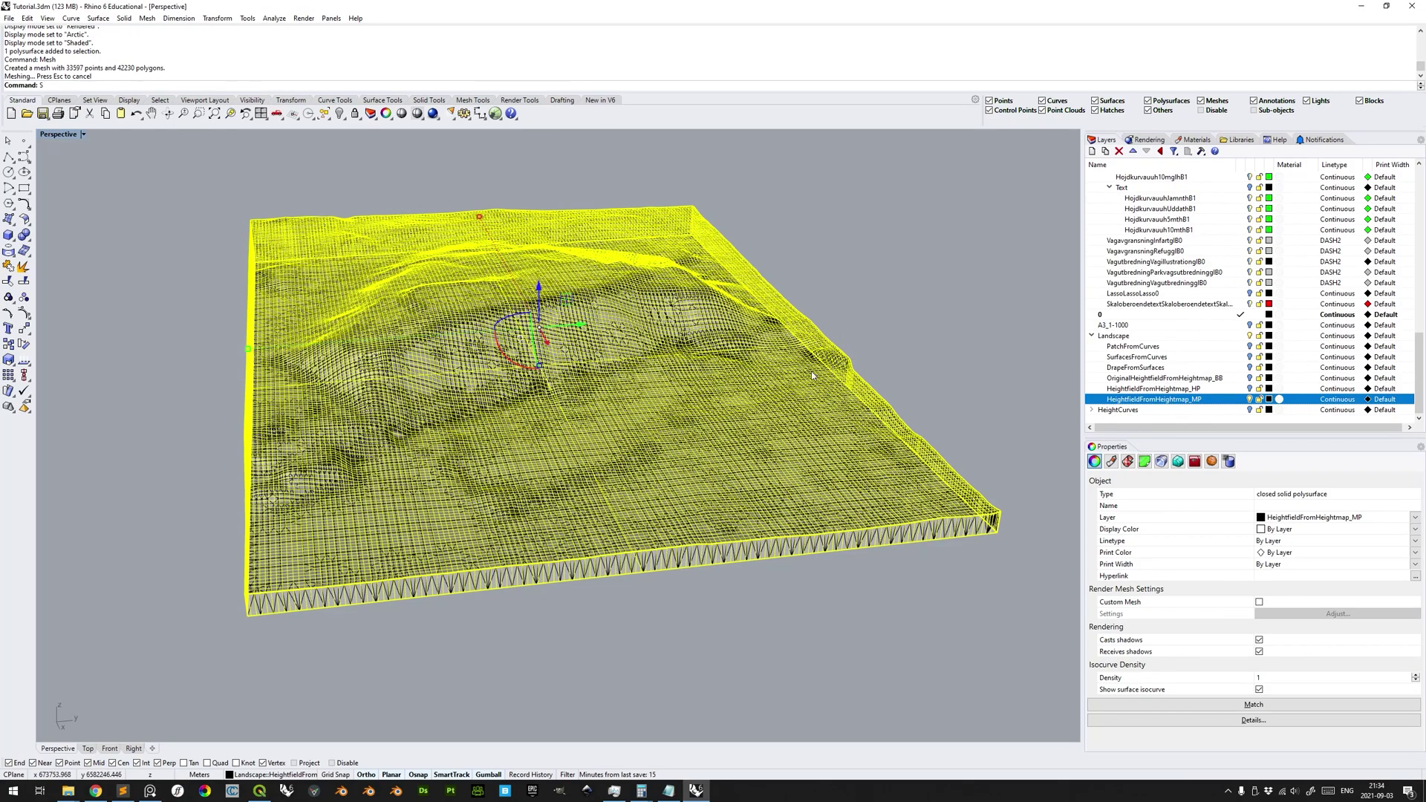
{"action": "type", "text": "el"}
{"action": "key", "text": "Return"}
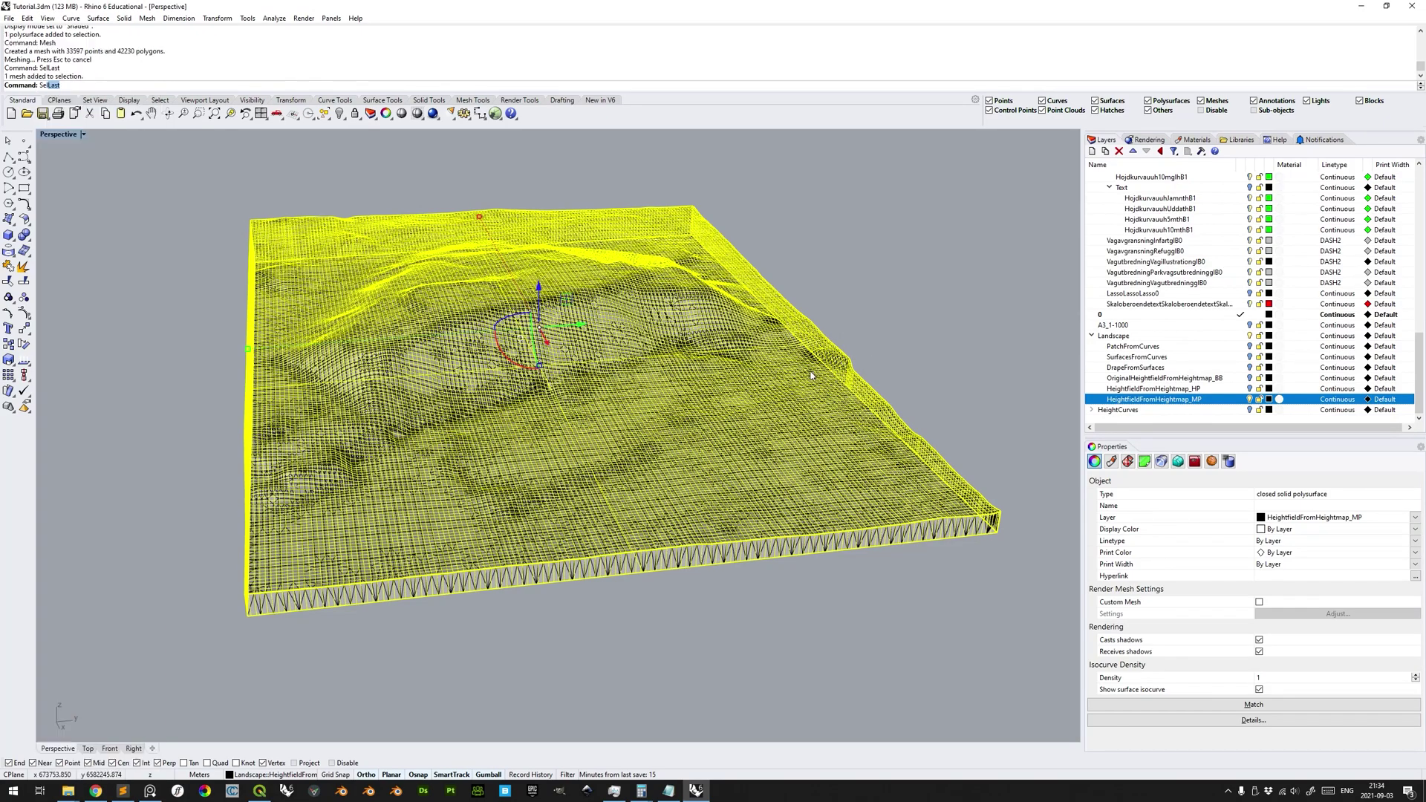
{"action": "scroll", "coordinate": [811, 376], "scroll_direction": "down", "scroll_amount": 3}
{"action": "left_click_drag", "start_coordinate": [667, 349], "coordinate": [249, 406]}
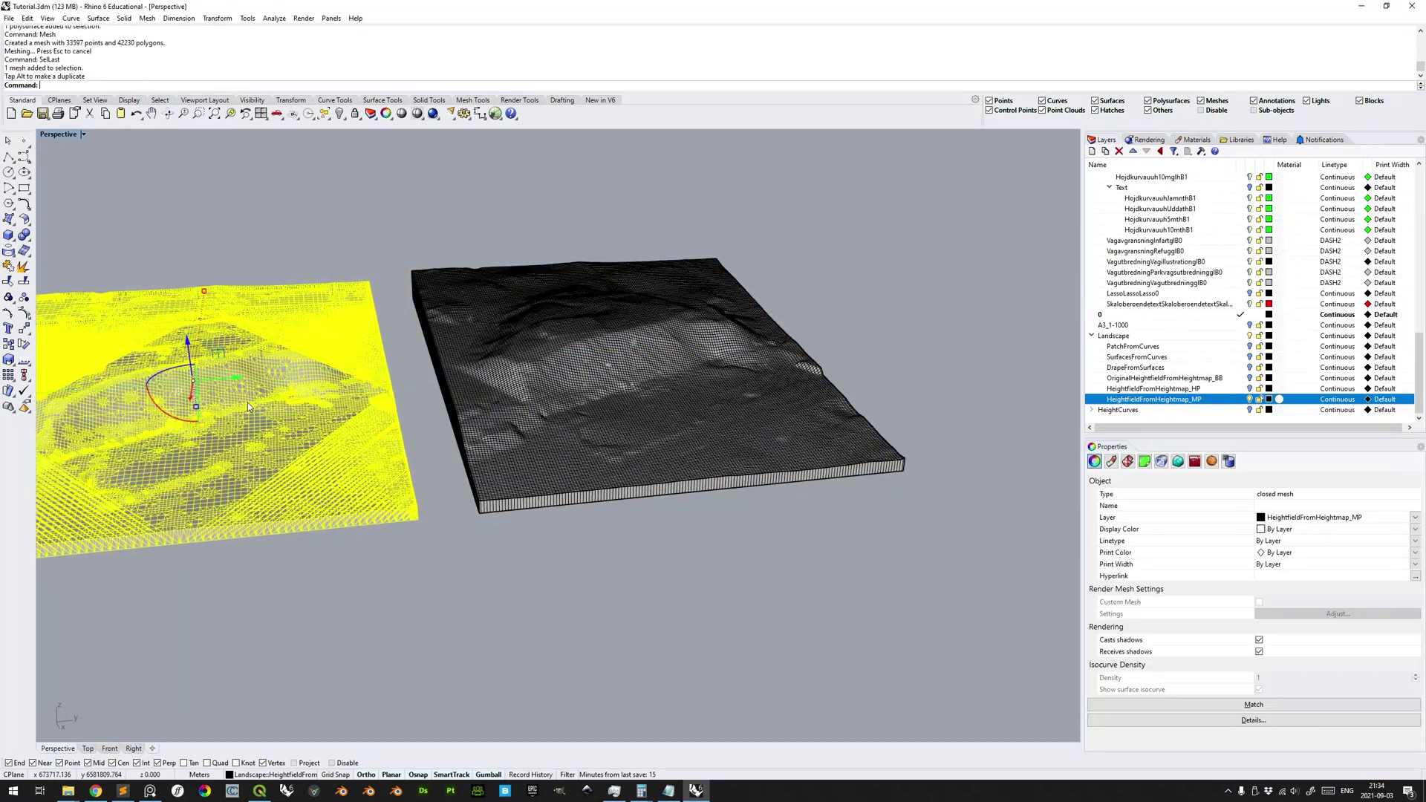
{"action": "left_click", "coordinate": [436, 417]}
- Examine the separated terrain mesh's polygons, then set the viewport to Arctic display and compare its relief with the original solid
{"action": "right_click_drag", "start_coordinate": [445, 417], "coordinate": [636, 415]}
{"action": "scroll", "coordinate": [416, 338], "scroll_direction": "up", "scroll_amount": 6}
{"action": "right_click_drag", "start_coordinate": [385, 399], "coordinate": [520, 380]}
{"action": "scroll", "coordinate": [519, 380], "scroll_direction": "down", "scroll_amount": 2}
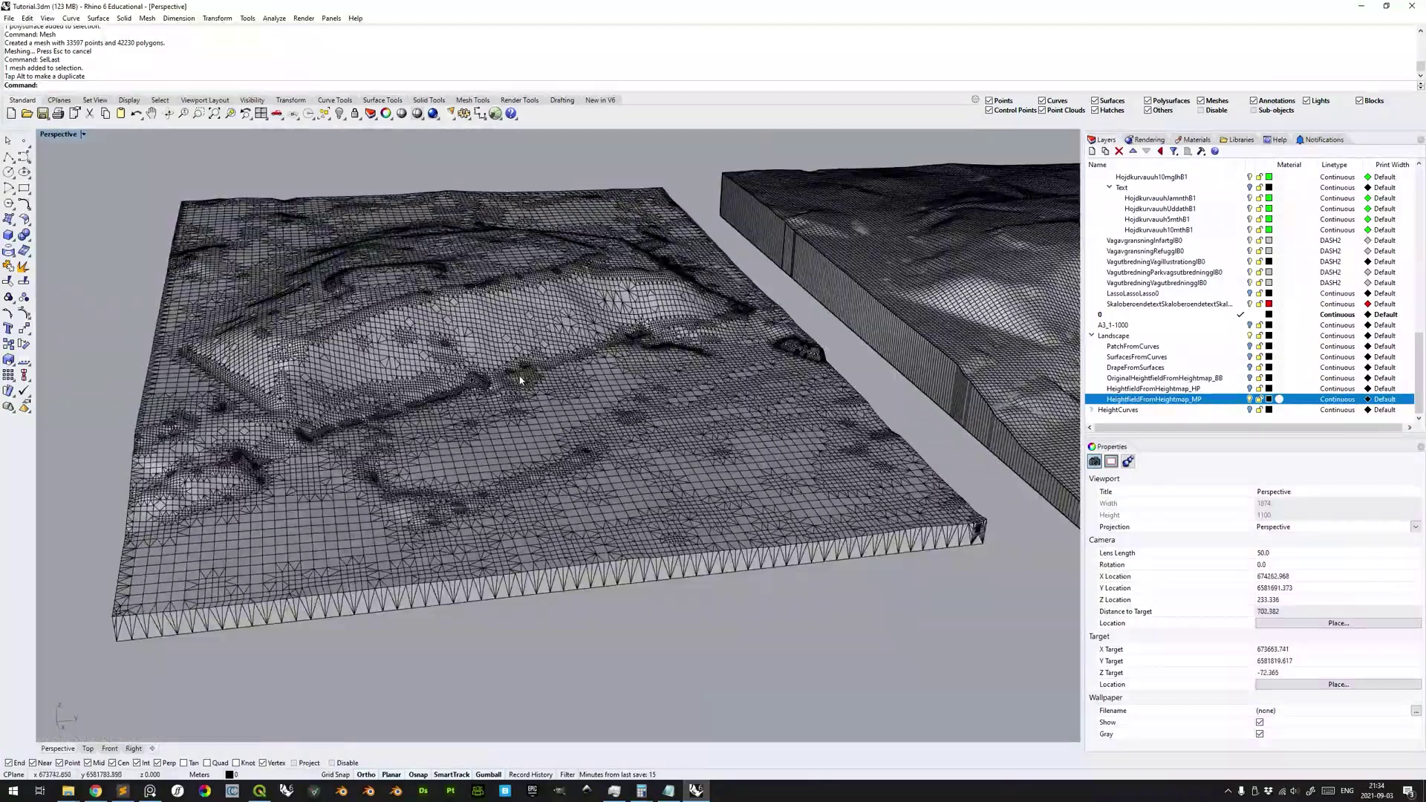
{"action": "left_click", "coordinate": [83, 134]}
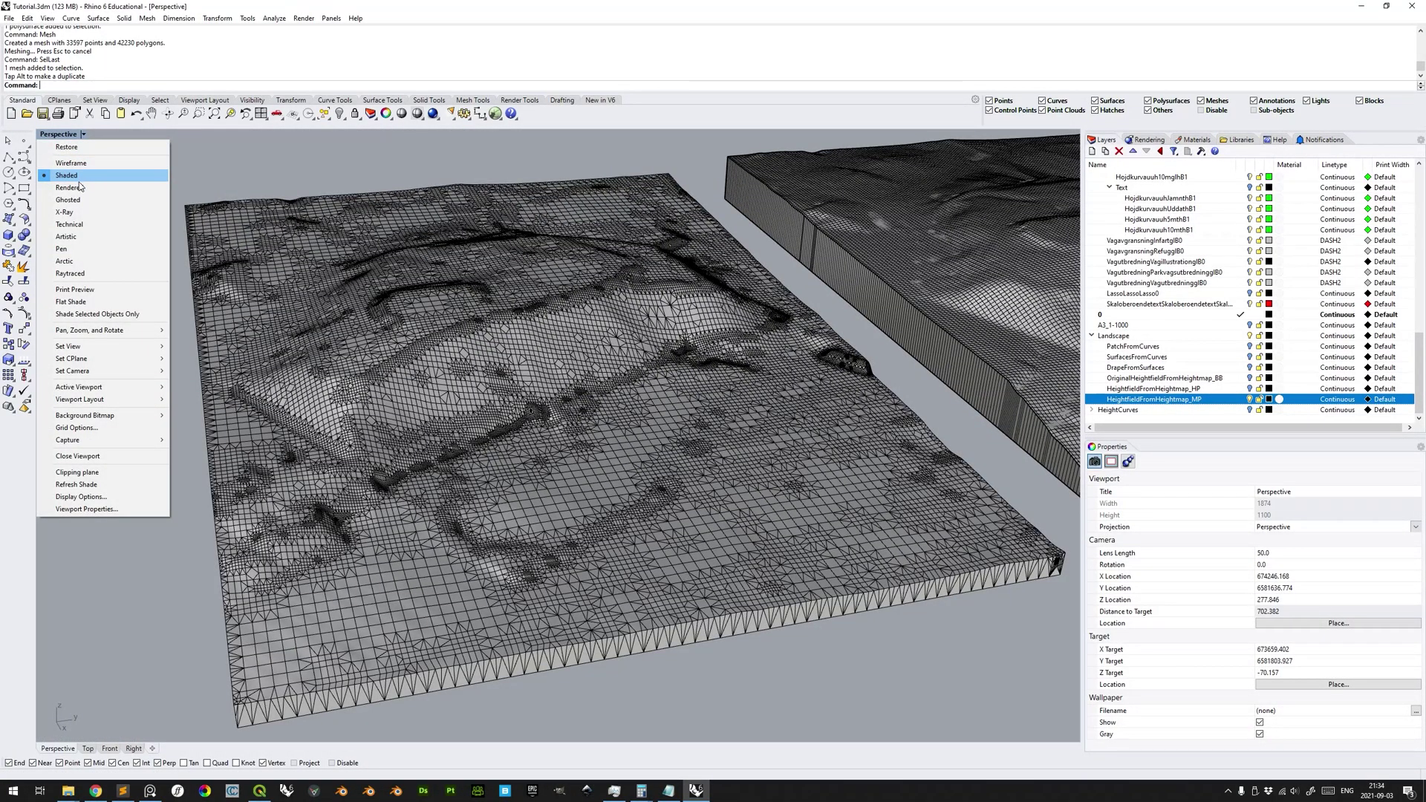
{"action": "left_click", "coordinate": [86, 261]}
{"action": "right_click_drag", "start_coordinate": [782, 363], "coordinate": [427, 443], "text": "shift"}
{"action": "scroll", "coordinate": [681, 417], "scroll_direction": "up", "scroll_amount": 14}
{"action": "right_click_drag", "start_coordinate": [681, 417], "coordinate": [650, 457]}
{"action": "scroll", "coordinate": [602, 405], "scroll_direction": "down", "scroll_amount": 5}
{"action": "scroll", "coordinate": [703, 412], "scroll_direction": "down", "scroll_amount": 6}
{"action": "right_click_drag", "start_coordinate": [405, 483], "coordinate": [846, 405], "text": "shift"}
{"action": "mouse_move", "coordinate": [416, 457]}
{"action": "right_mouse_down", "text": "shift"}
{"action": "mouse_move", "coordinate": [817, 426]}
{"action": "mouse_move", "coordinate": [846, 439]}
{"action": "right_mouse_up", "text": "shift"}
{"action": "mouse_move", "coordinate": [589, 427]}
{"action": "right_mouse_down", "text": "ctrl"}
{"action": "mouse_move", "coordinate": [605, 382]}
{"action": "mouse_move", "coordinate": [646, 404]}
{"action": "mouse_move", "coordinate": [639, 420]}
{"action": "mouse_move", "coordinate": [623, 422]}
{"action": "mouse_move", "coordinate": [644, 413]}
{"action": "mouse_move", "coordinate": [640, 397]}
{"action": "mouse_move", "coordinate": [739, 368]}
{"action": "mouse_move", "coordinate": [666, 410]}
{"action": "mouse_move", "coordinate": [700, 414]}
{"action": "mouse_move", "coordinate": [465, 378]}
{"action": "mouse_move", "coordinate": [487, 366]}
{"action": "mouse_move", "coordinate": [586, 384]}
{"action": "mouse_move", "coordinate": [923, 372]}
{"action": "mouse_move", "coordinate": [602, 378]}
{"action": "mouse_move", "coordinate": [634, 411]}
{"action": "right_mouse_up", "text": "ctrl"}
{"action": "scroll", "coordinate": [640, 397], "scroll_direction": "down", "scroll_amount": 8}
{"action": "scroll", "coordinate": [739, 368], "scroll_direction": "up", "scroll_amount": 8}
{"action": "scroll", "coordinate": [918, 371], "scroll_direction": "down", "scroll_amount": 6}
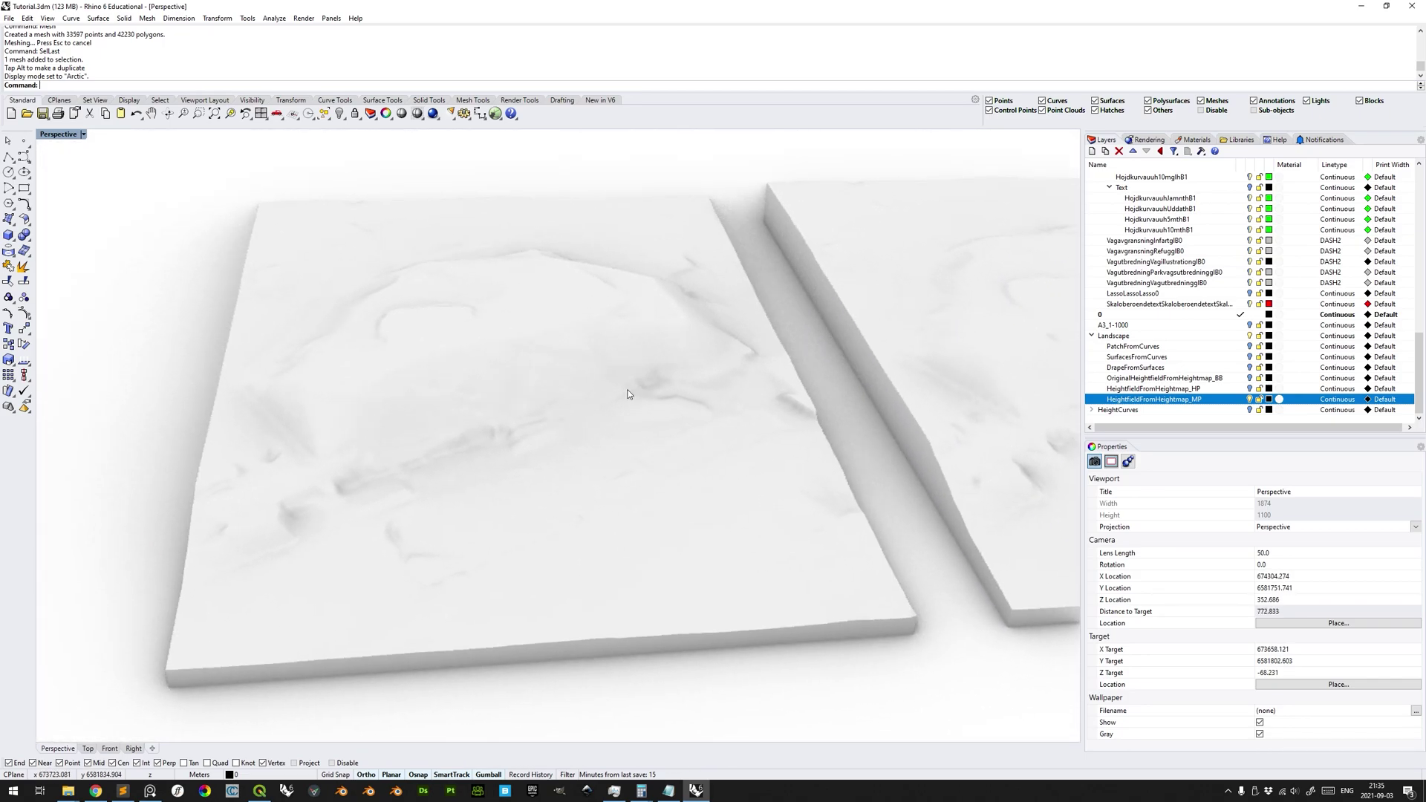
{"action": "scroll", "coordinate": [633, 411], "scroll_direction": "down", "scroll_amount": 6}
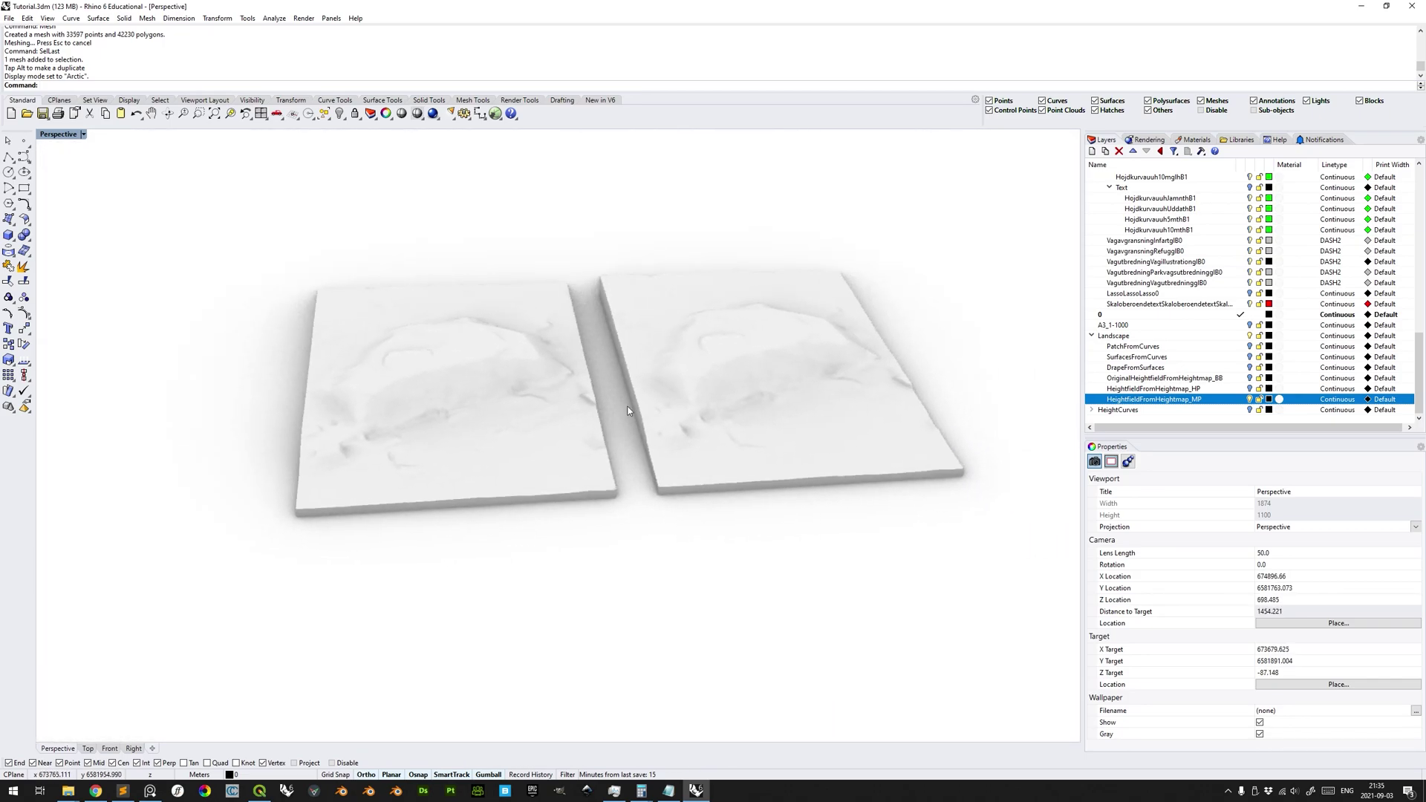
- Undo the sideways move of the terrain mesh
{"action": "key", "text": "ctrl+z"}
{"action": "right_click_drag", "start_coordinate": [882, 404], "coordinate": [697, 433], "text": "shift"}
{"action": "scroll", "coordinate": [716, 421], "scroll_direction": "up", "scroll_amount": 4}
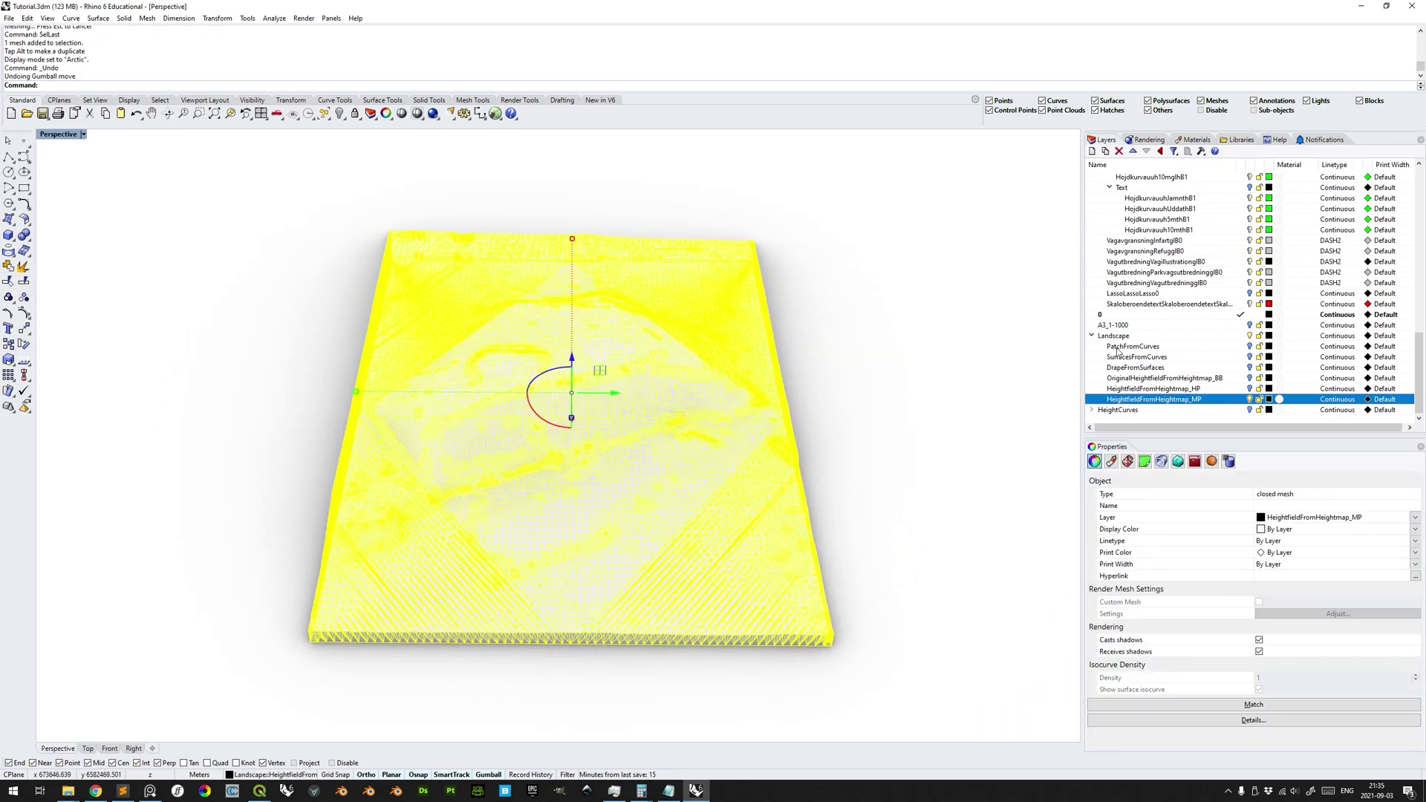
- Create a Landscape sublayer named MeshFromHeightfield and assign the selected terrain mesh to it
{"action": "left_click", "coordinate": [1093, 152]}
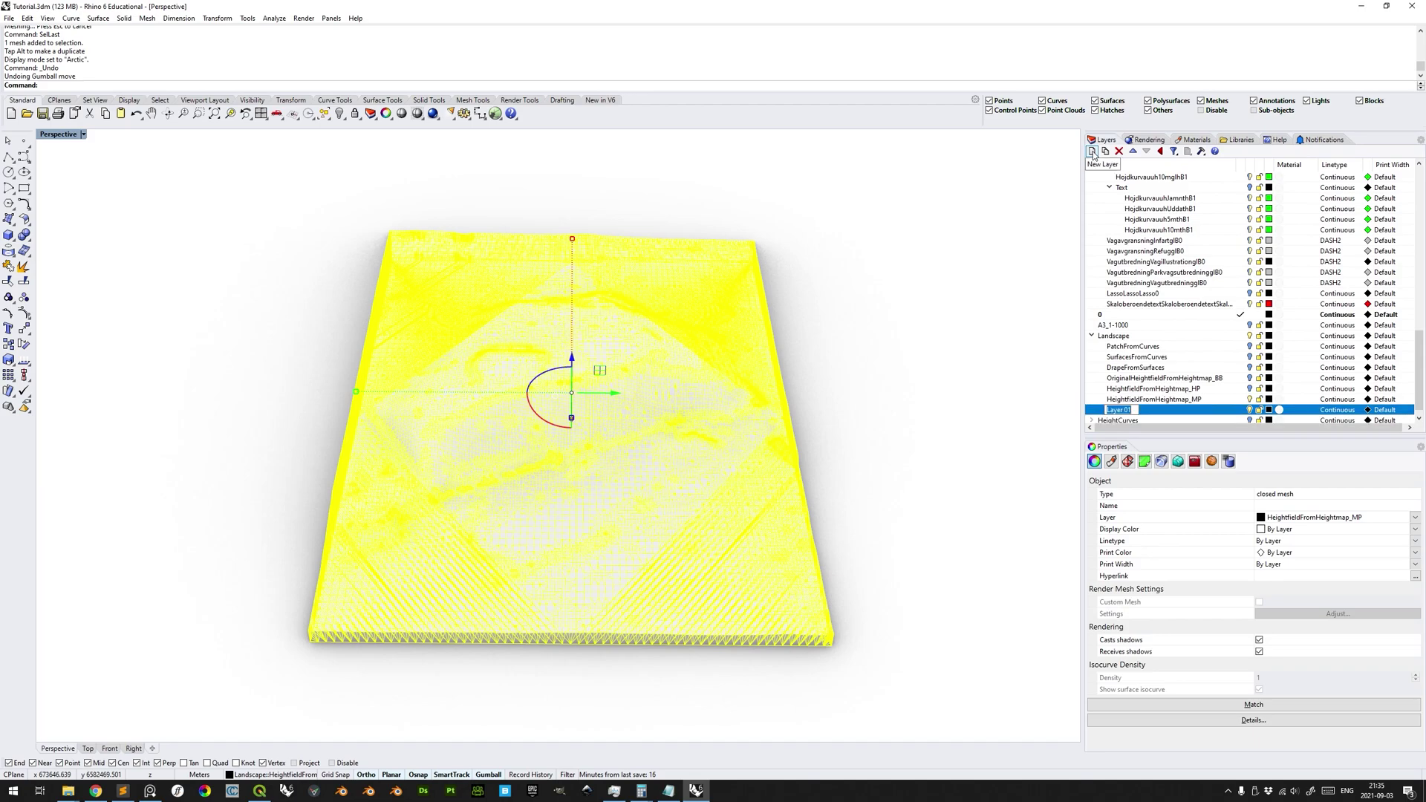
{"action": "type", "text": "Mehs"}
{"action": "key", "text": "BackSpace"}
{"action": "key", "text": "BackSpace"}
{"action": "type", "text": "shFromHeightfiel"}
{"action": "key", "text": "Return"}
{"action": "right_click", "coordinate": [1170, 411]}
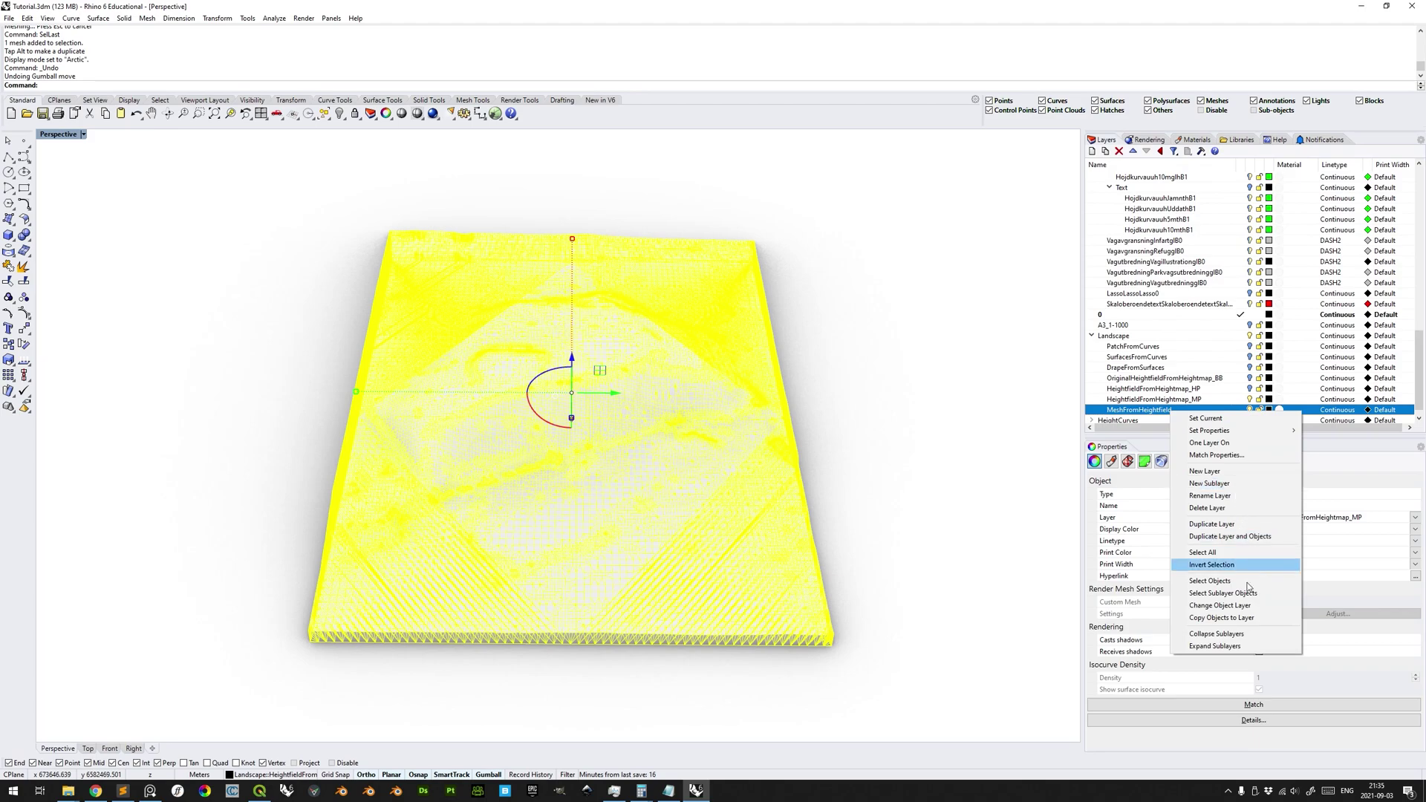
{"action": "left_click", "coordinate": [1240, 607]}
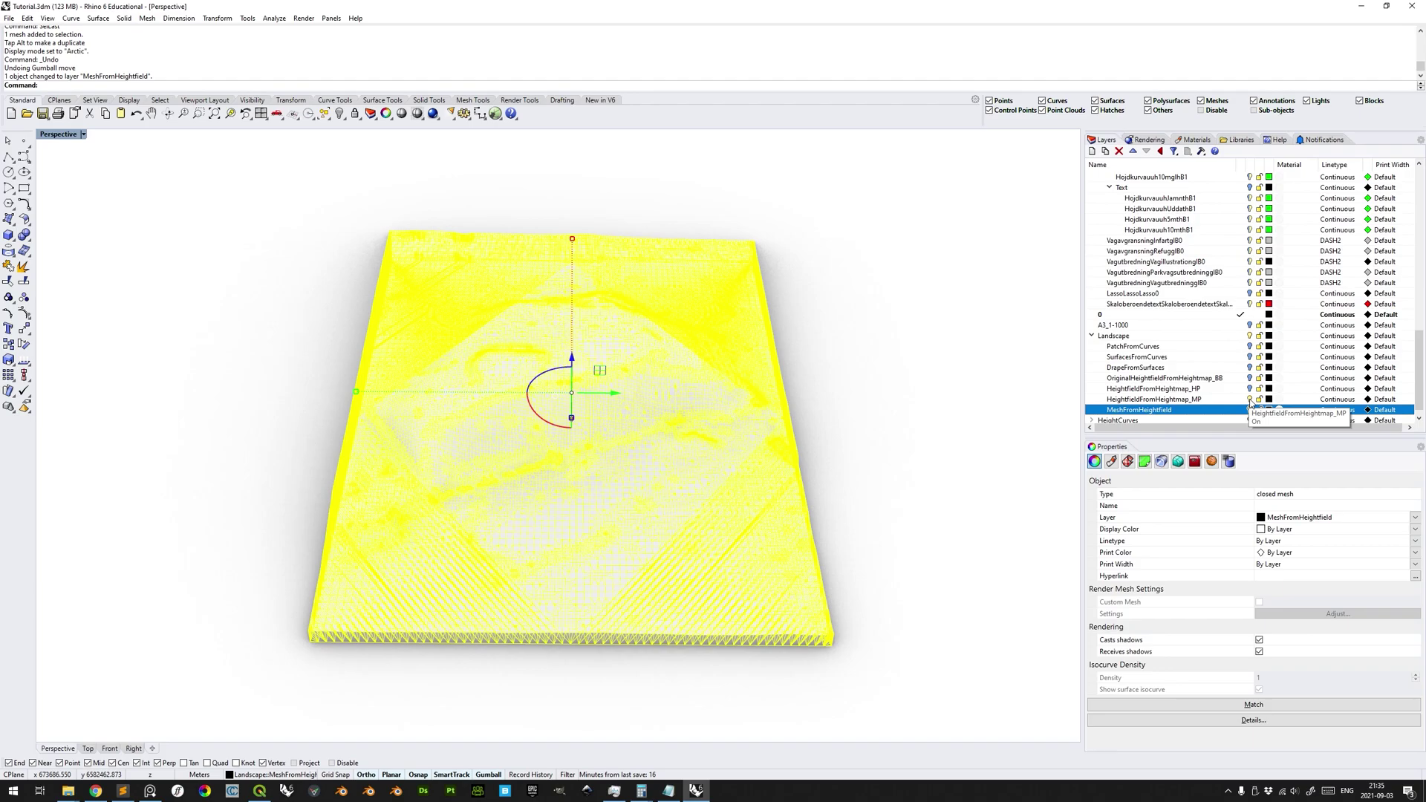
- Hide the HeightfieldFromHeightmap_MP layer and toggle MeshFromHeightfield off and on to check that only the mesh remains
{"action": "left_click", "coordinate": [1232, 400]}
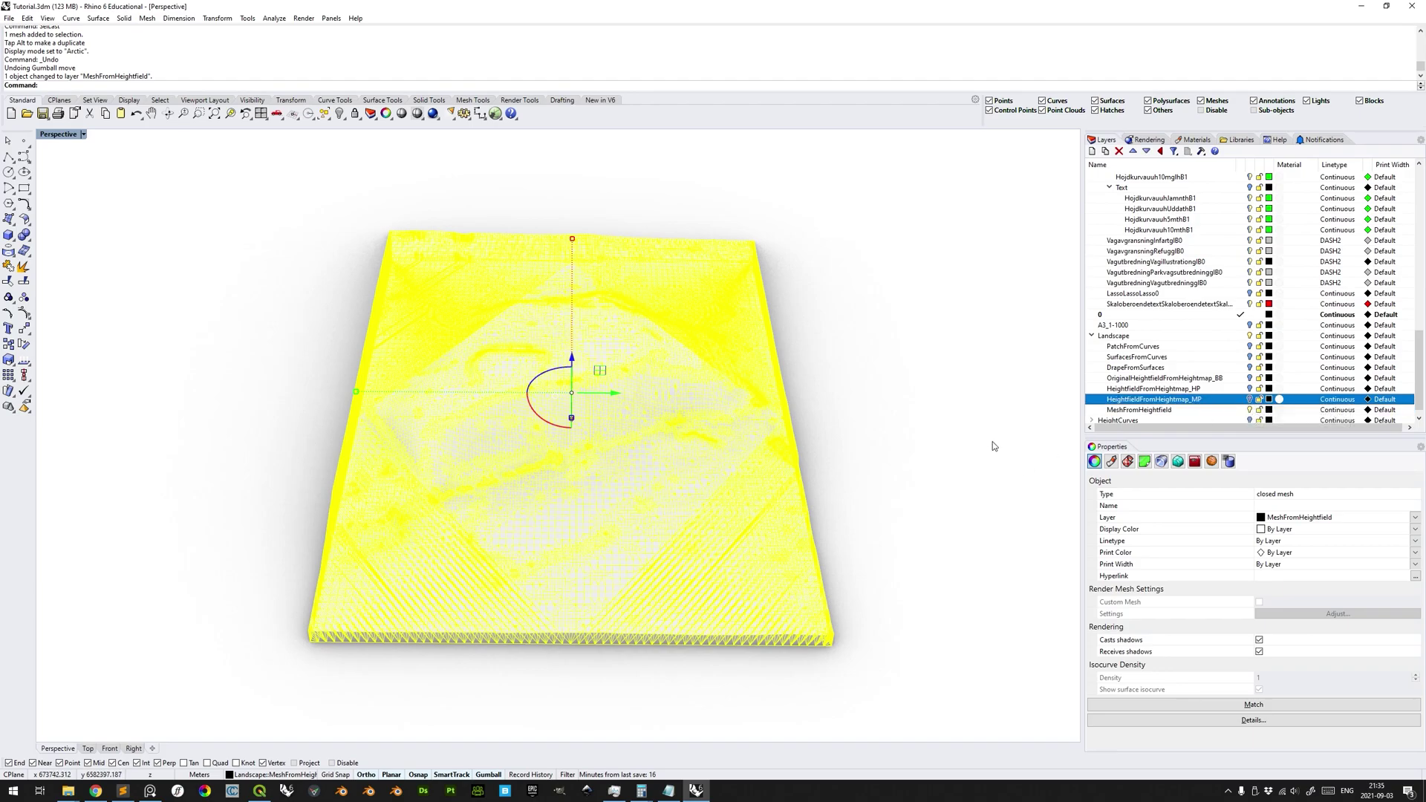
{"action": "left_click", "coordinate": [956, 427]}
{"action": "left_click", "coordinate": [777, 440]}
{"action": "right_click_drag", "start_coordinate": [872, 460], "coordinate": [891, 439]}
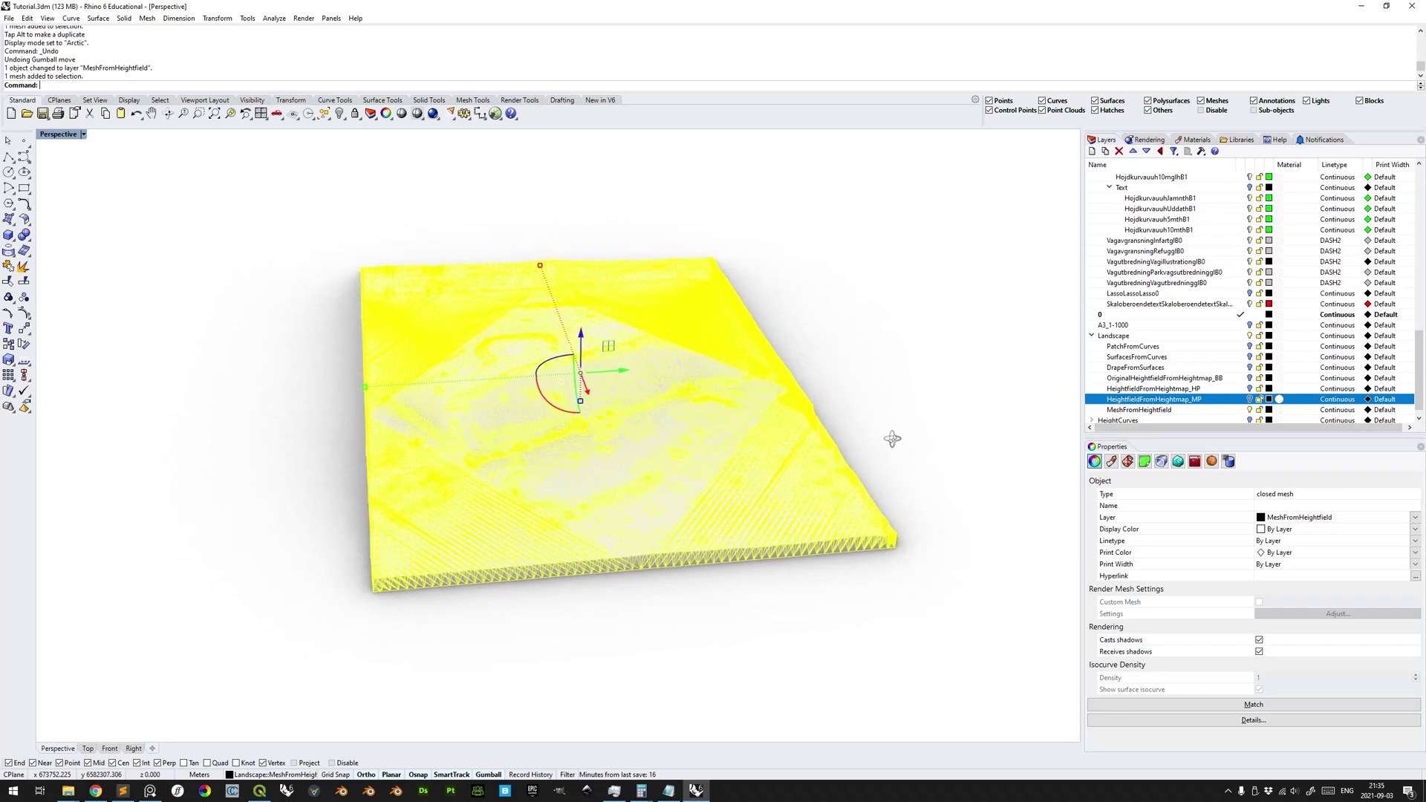
{"action": "left_click", "coordinate": [921, 435]}
{"action": "left_click", "coordinate": [1249, 410]}
{"action": "left_click", "coordinate": [1249, 410]}
{"action": "scroll", "coordinate": [356, 337], "scroll_direction": "up", "scroll_amount": 3}
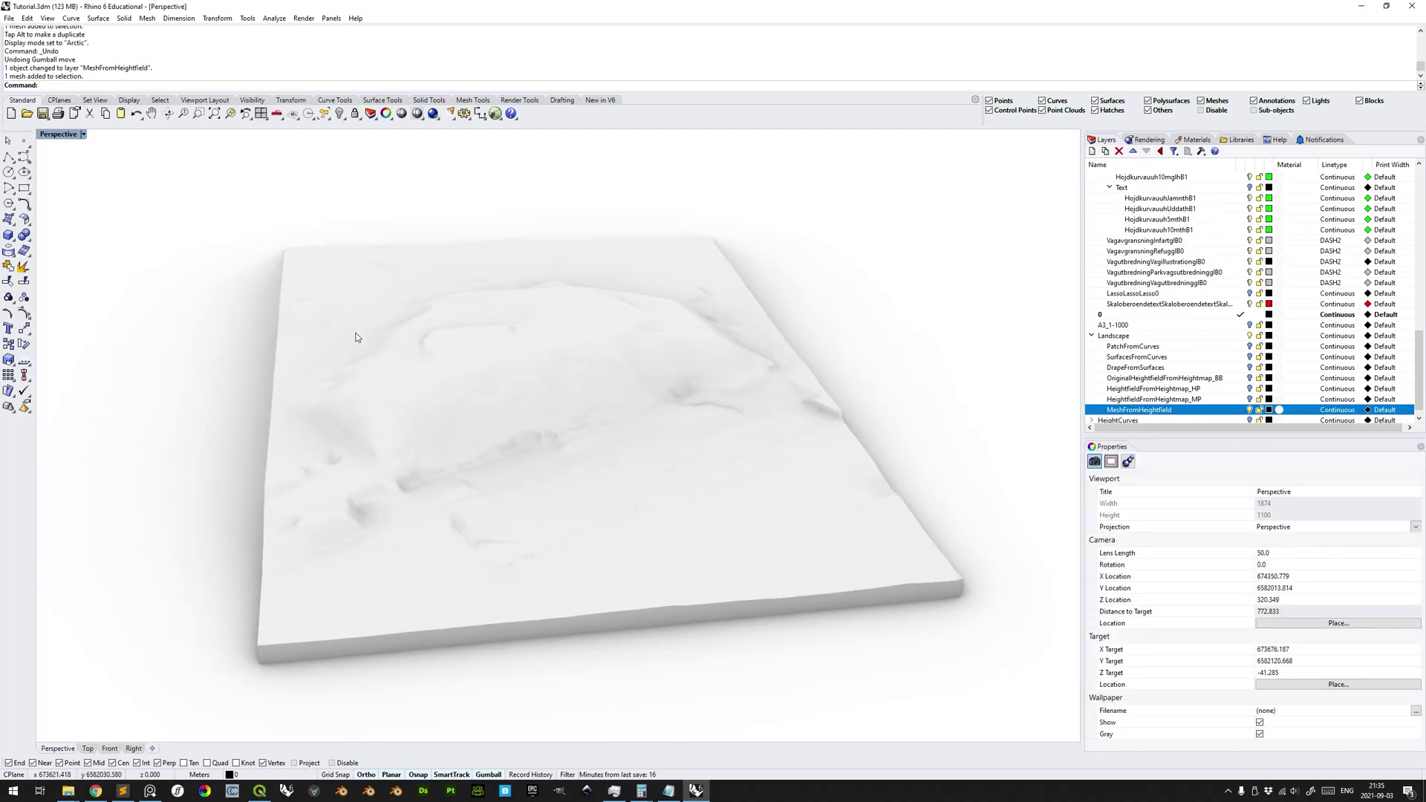
- Set the viewport to Rendered display and inspect the heightmap texture on the terrain mesh
{"action": "left_click", "coordinate": [84, 135]}
{"action": "left_click", "coordinate": [78, 190]}
{"action": "mouse_move", "coordinate": [668, 404]}
{"action": "right_mouse_down"}
{"action": "mouse_move", "coordinate": [602, 465]}
{"action": "mouse_move", "coordinate": [649, 455]}
{"action": "mouse_move", "coordinate": [614, 438]}
{"action": "mouse_move", "coordinate": [649, 414]}
{"action": "mouse_move", "coordinate": [742, 430]}
{"action": "mouse_move", "coordinate": [777, 413]}
{"action": "mouse_move", "coordinate": [794, 440]}
{"action": "mouse_move", "coordinate": [665, 433]}
{"action": "mouse_move", "coordinate": [621, 450]}
{"action": "mouse_move", "coordinate": [663, 471]}
{"action": "right_mouse_up"}
{"action": "left_click", "coordinate": [643, 471]}
{"action": "left_click", "coordinate": [846, 252]}
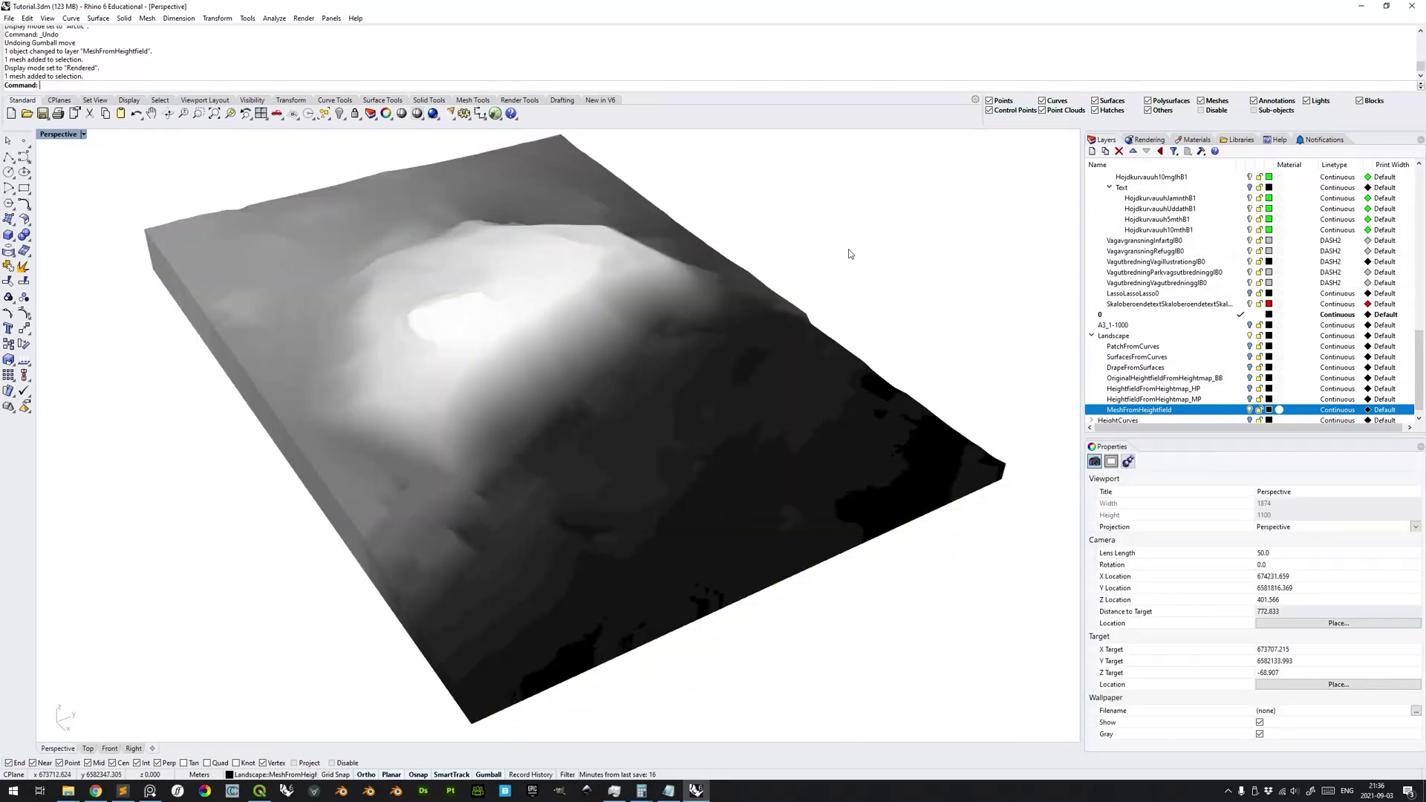
- Select the terrain mesh and open its texture mapping properties
{"action": "right_click_drag", "start_coordinate": [554, 414], "coordinate": [567, 369]}
{"action": "scroll", "coordinate": [594, 384], "scroll_direction": "down", "scroll_amount": 3}
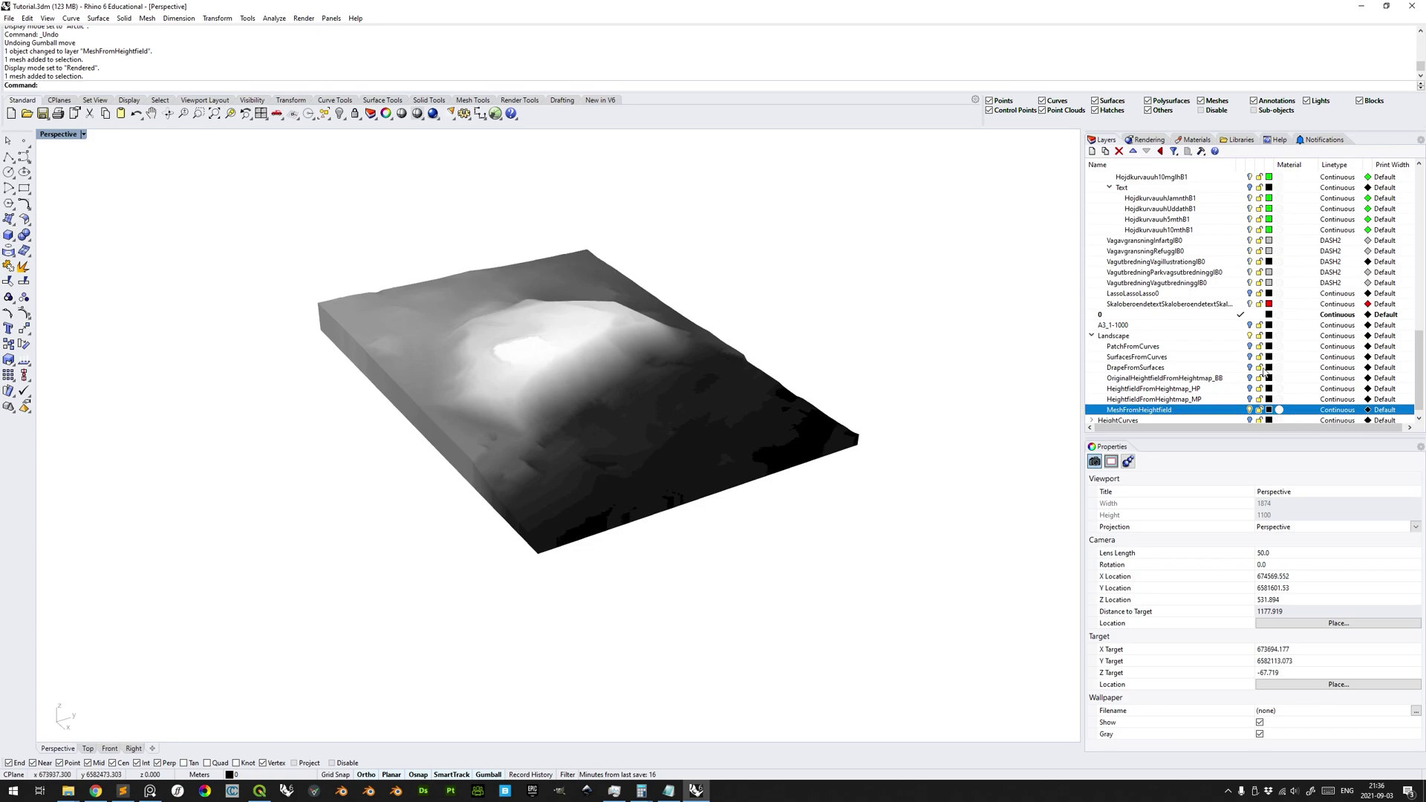
{"action": "left_click", "coordinate": [707, 451]}
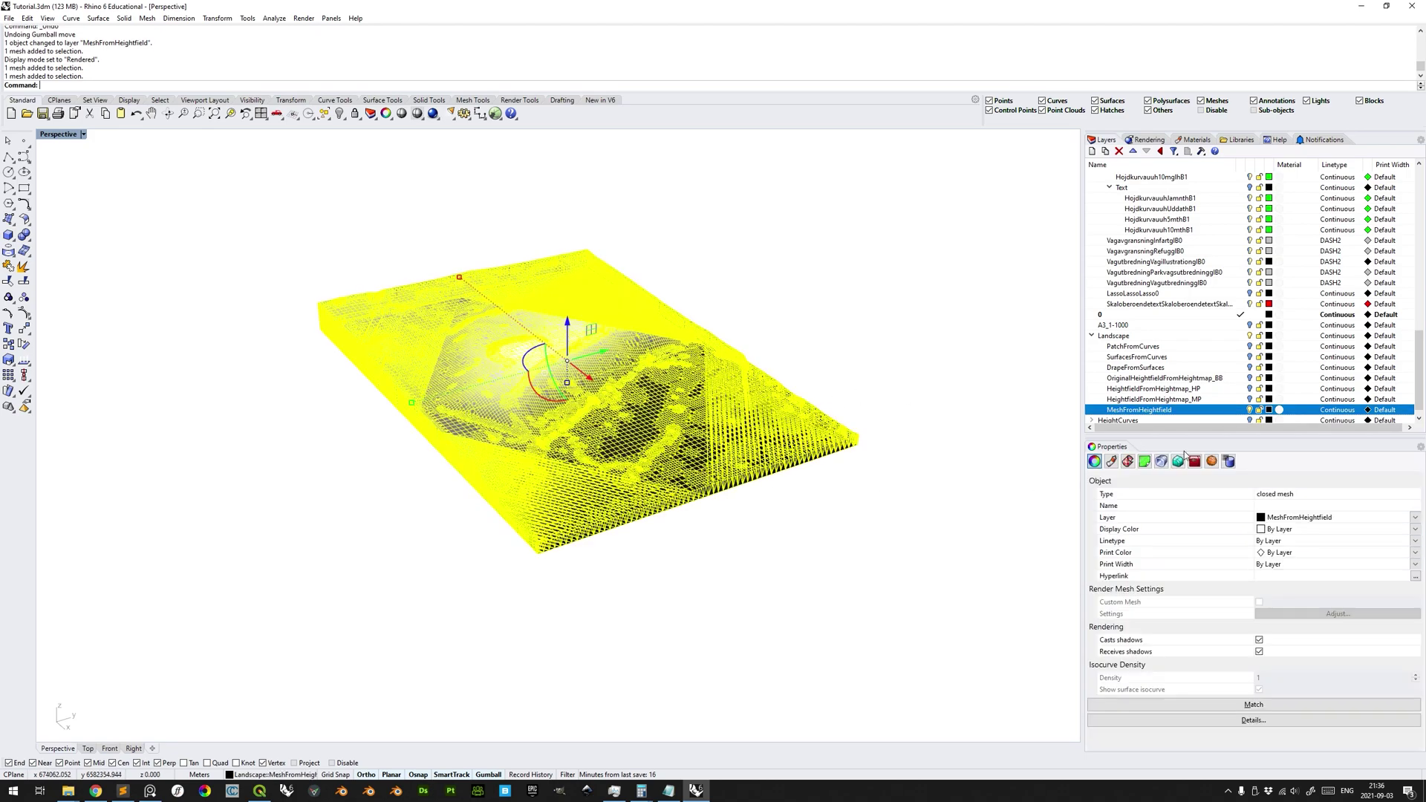
{"action": "left_click", "coordinate": [1129, 462]}
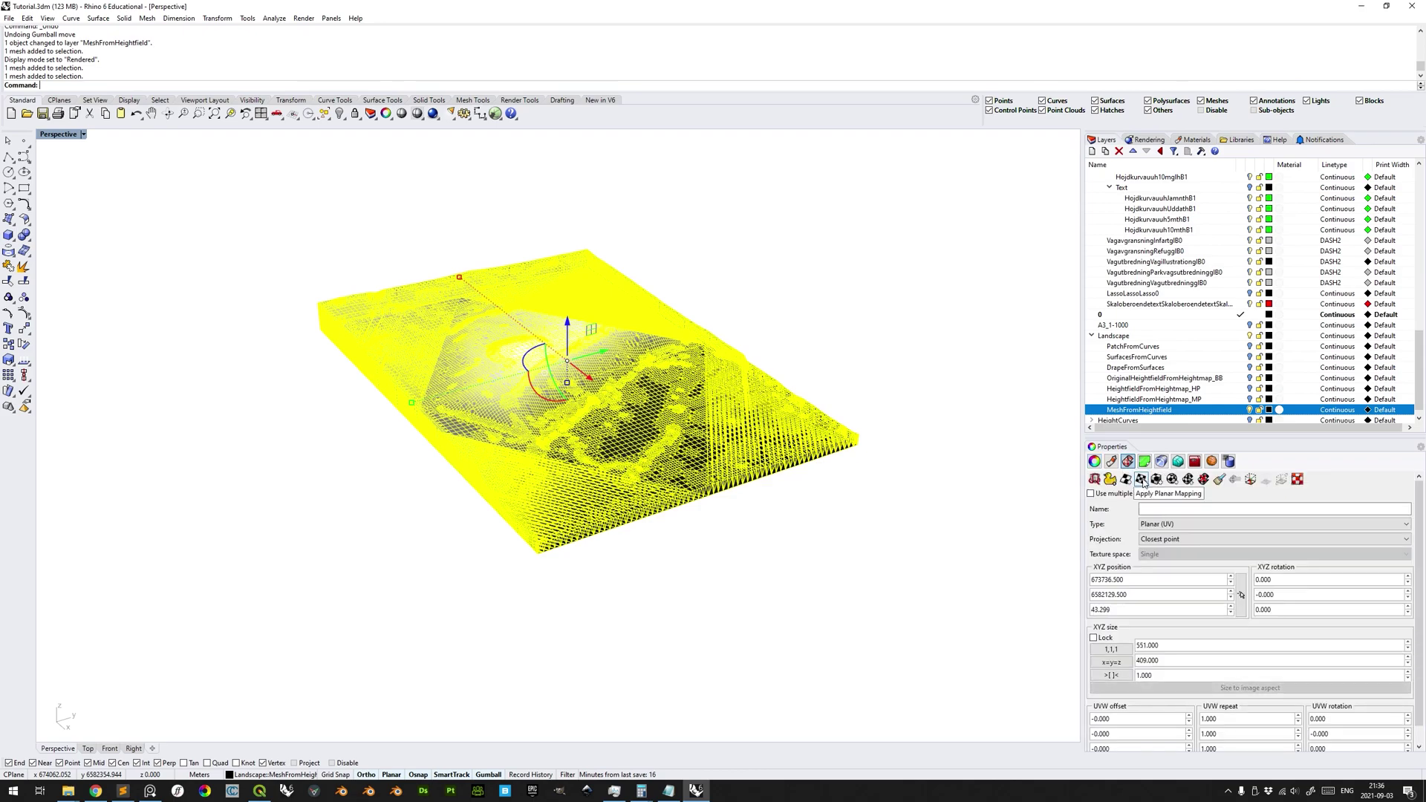
- Show OriginalHeightfieldFromHeightmap_BB in place of the mesh layer for comparison, then hide it and turn MeshFromHeightfield back on
{"action": "left_click", "coordinate": [1249, 409]}
{"action": "left_click", "coordinate": [1250, 378]}
{"action": "scroll", "coordinate": [806, 359], "scroll_direction": "down", "scroll_amount": 2}
{"action": "mouse_move", "coordinate": [802, 363]}
{"action": "right_mouse_down"}
{"action": "mouse_move", "coordinate": [809, 390]}
{"action": "mouse_move", "coordinate": [787, 386]}
{"action": "right_mouse_up"}
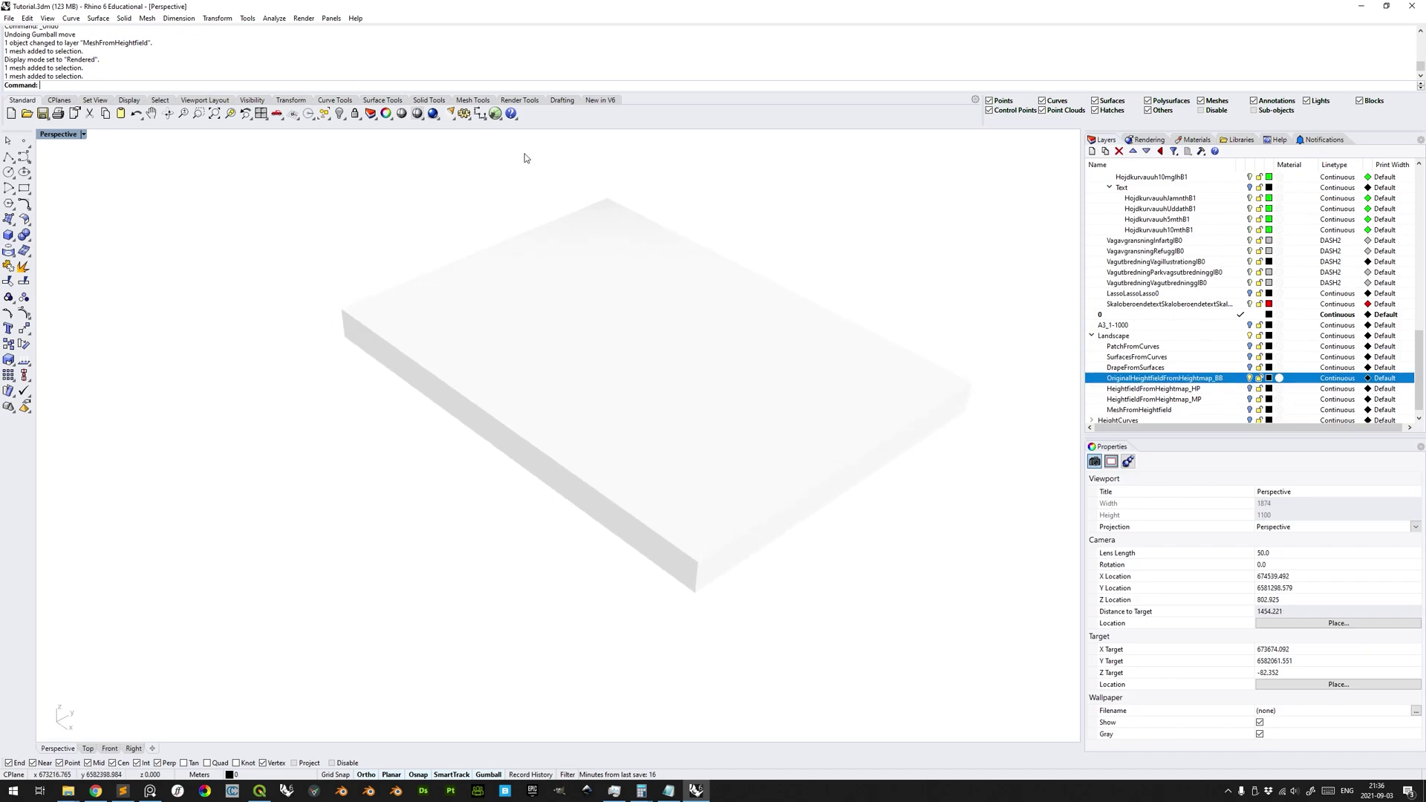
{"action": "left_click", "coordinate": [1250, 378]}
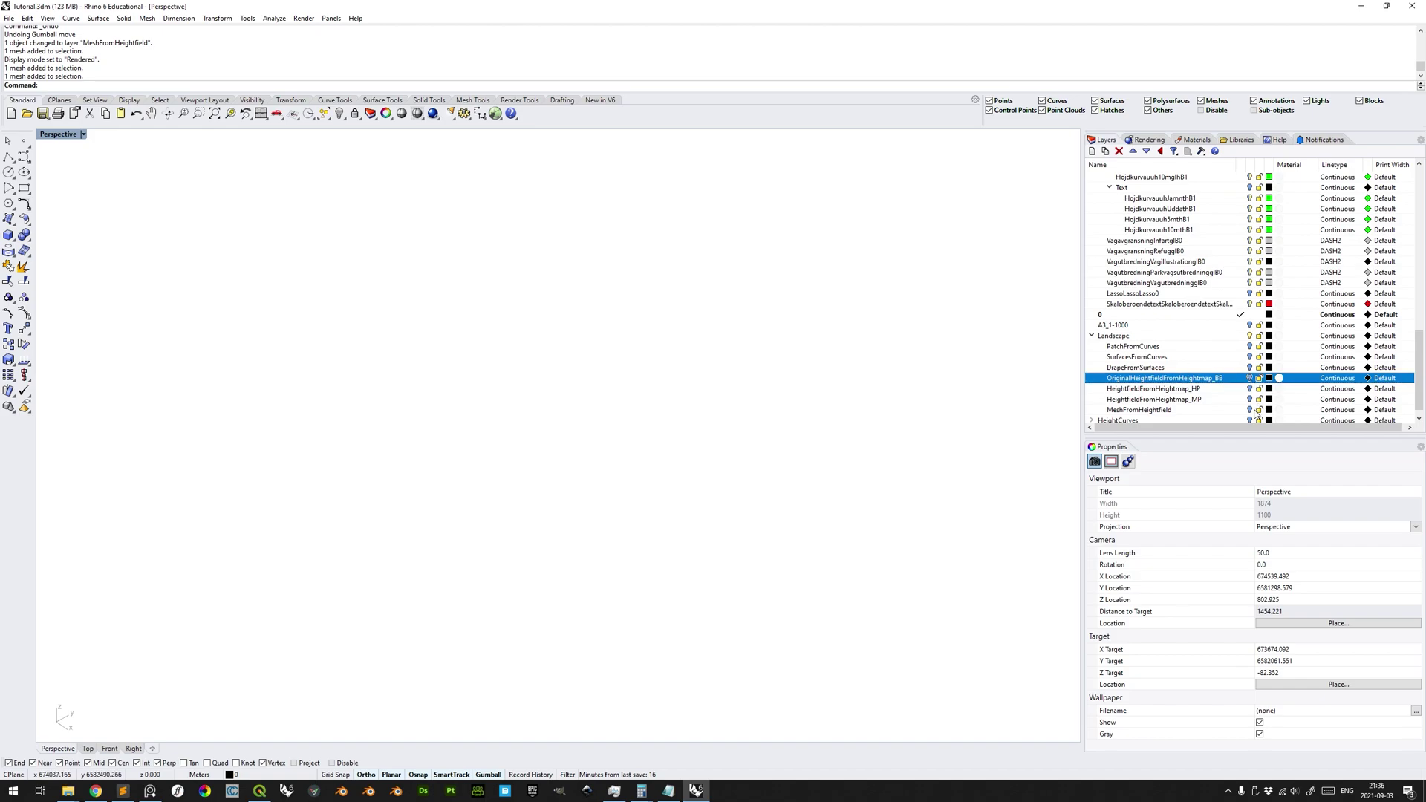
{"action": "left_click", "coordinate": [1250, 410]}
{"action": "scroll", "coordinate": [622, 371], "scroll_direction": "up", "scroll_amount": 9}
{"action": "right_click_drag", "start_coordinate": [714, 389], "coordinate": [672, 423]}
{"action": "scroll", "coordinate": [599, 340], "scroll_direction": "down", "scroll_amount": 3}
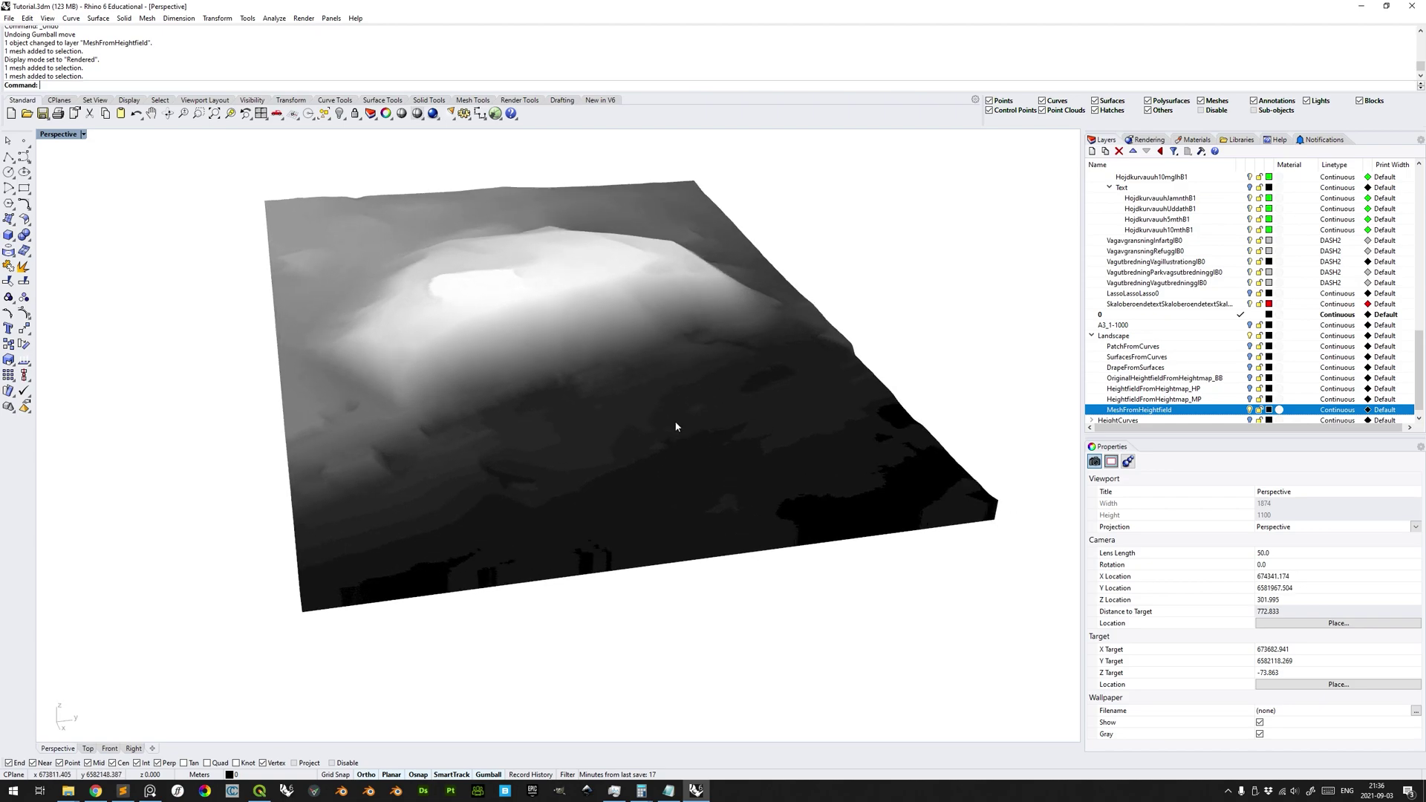
- Select the terrain mesh and show the color texture in its material settings
{"action": "left_click", "coordinate": [917, 444]}
{"action": "left_click", "coordinate": [1111, 462]}
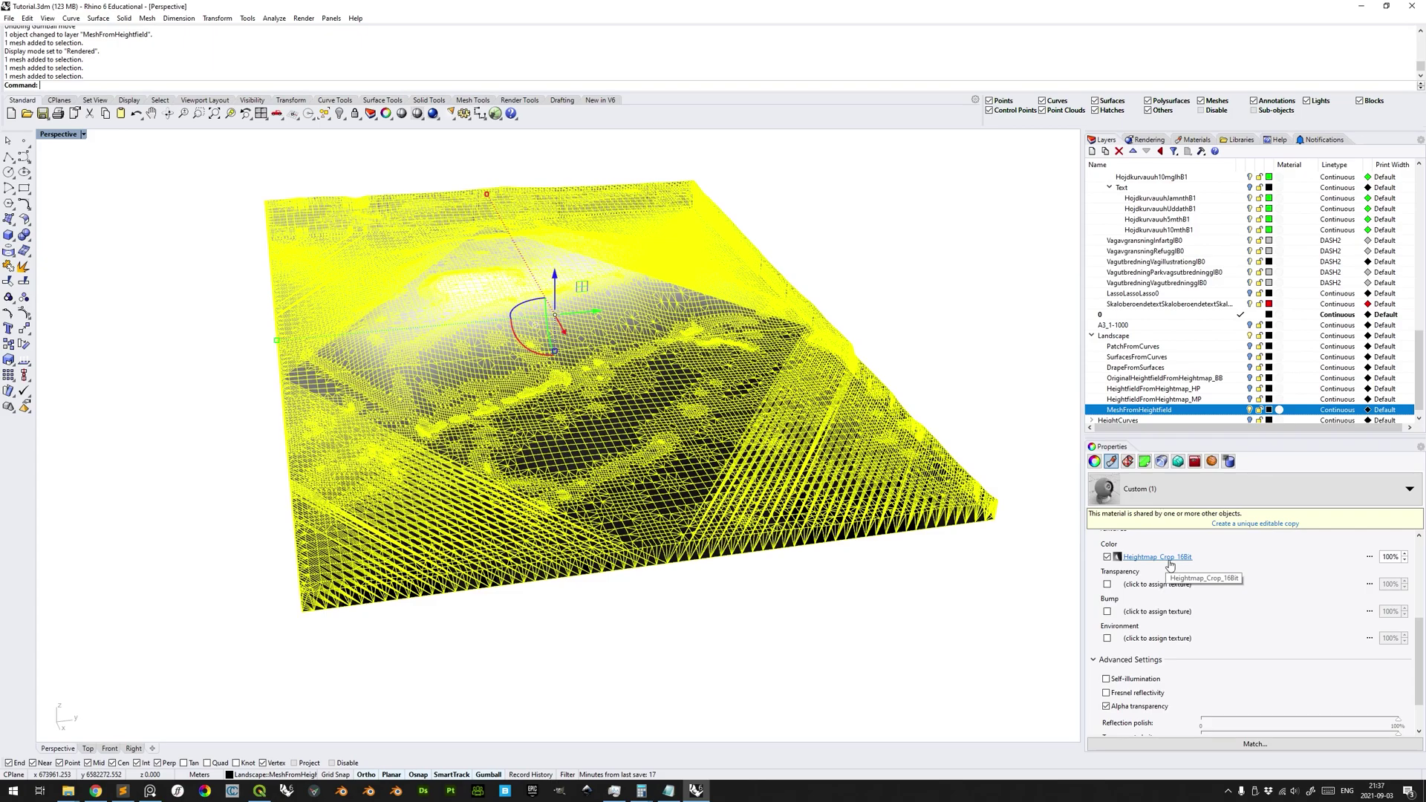
- Switch to QGIS and add 658_67_0025_2019.tif from the downloaded Ortofoto folder to the map
{"action": "key", "text": "alt+Tab"}
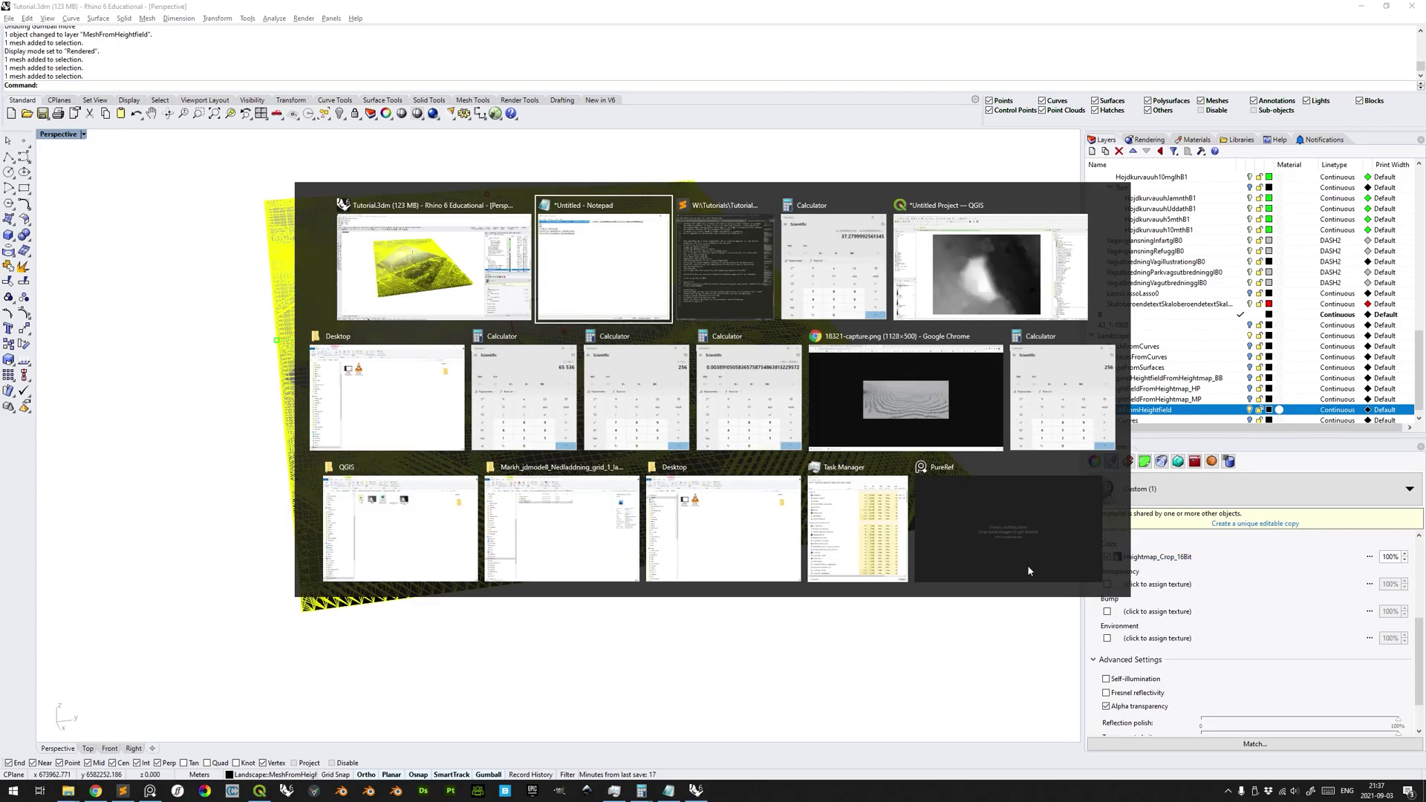
{"action": "mouse_move", "coordinate": [71, 793]}
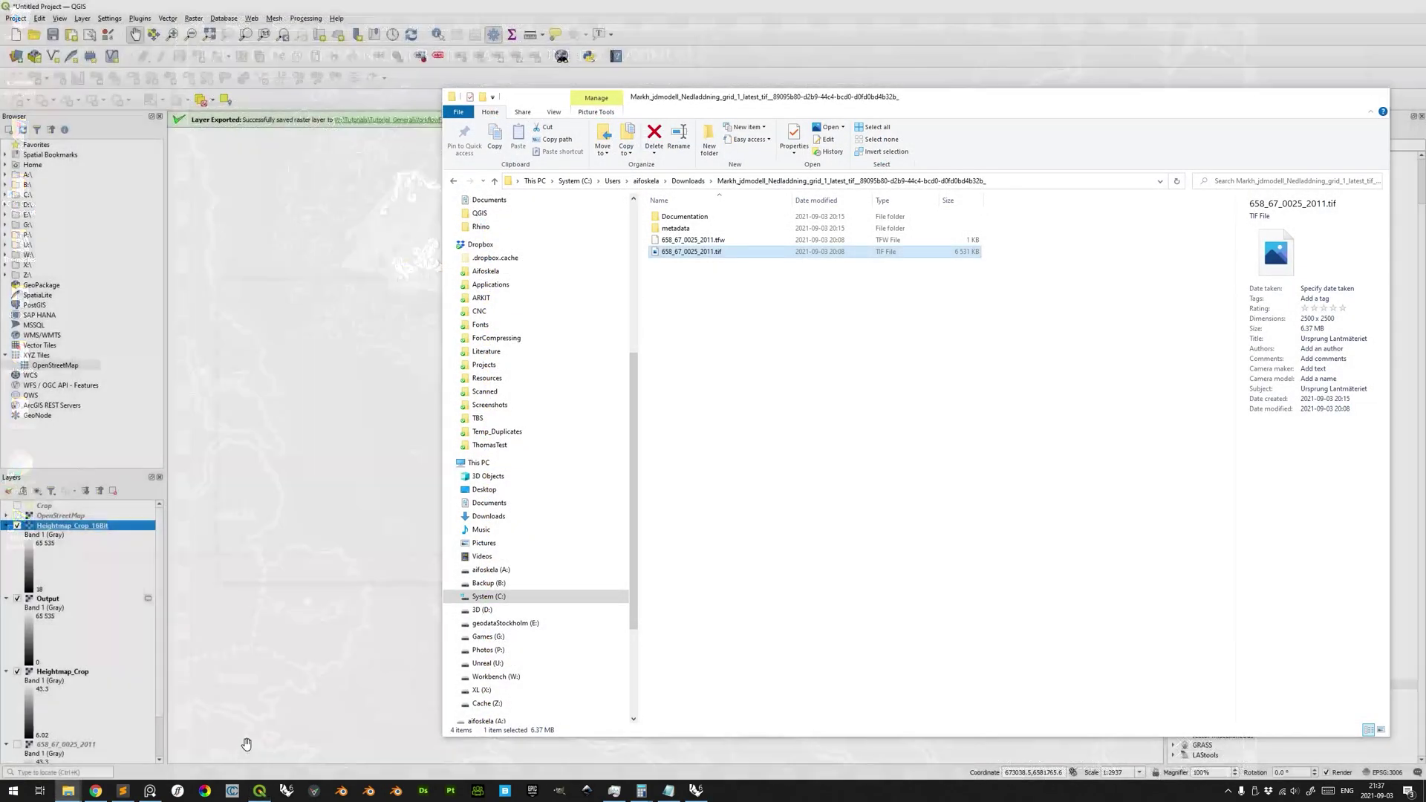
{"action": "left_click", "coordinate": [227, 747]}
{"action": "left_click", "coordinate": [688, 181]}
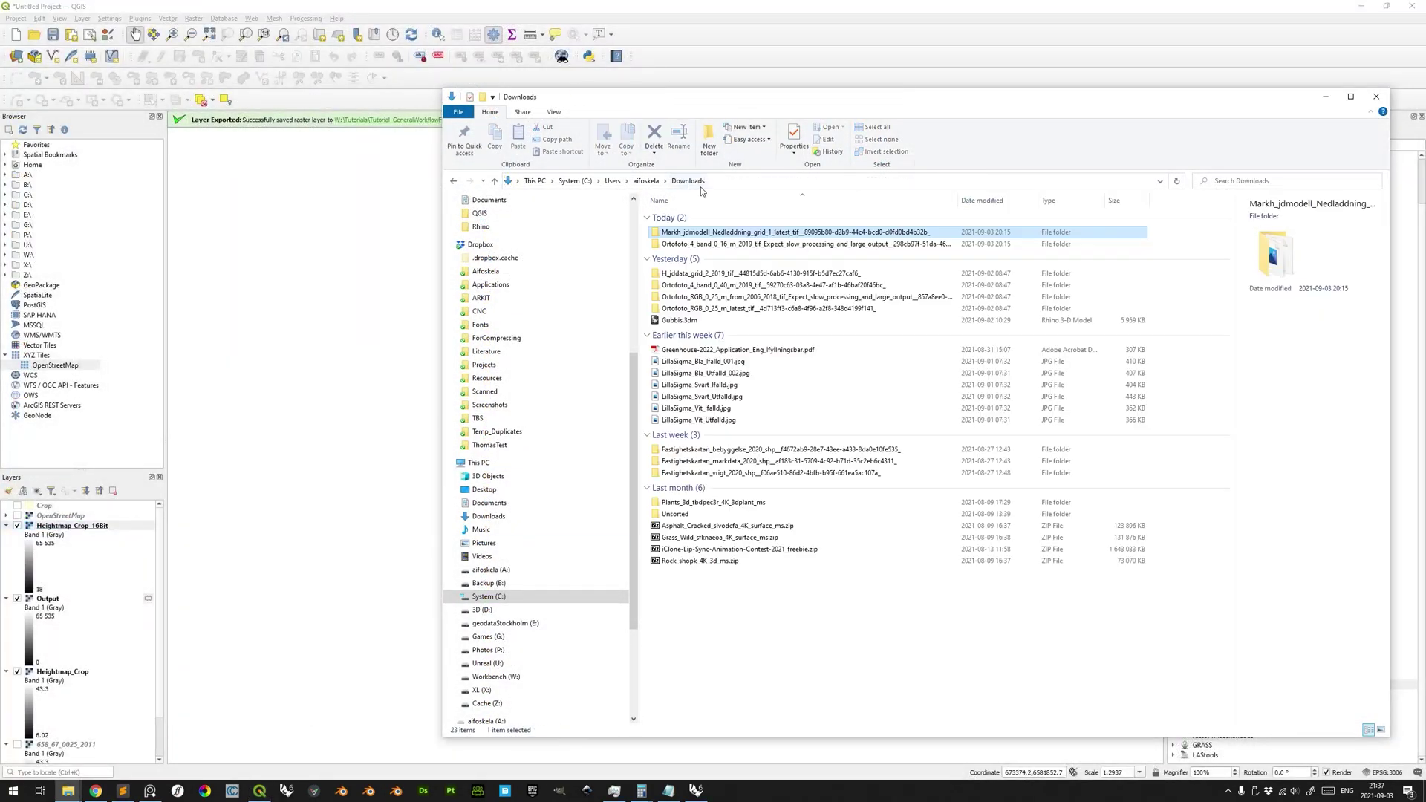
{"action": "double_click", "coordinate": [739, 245]}
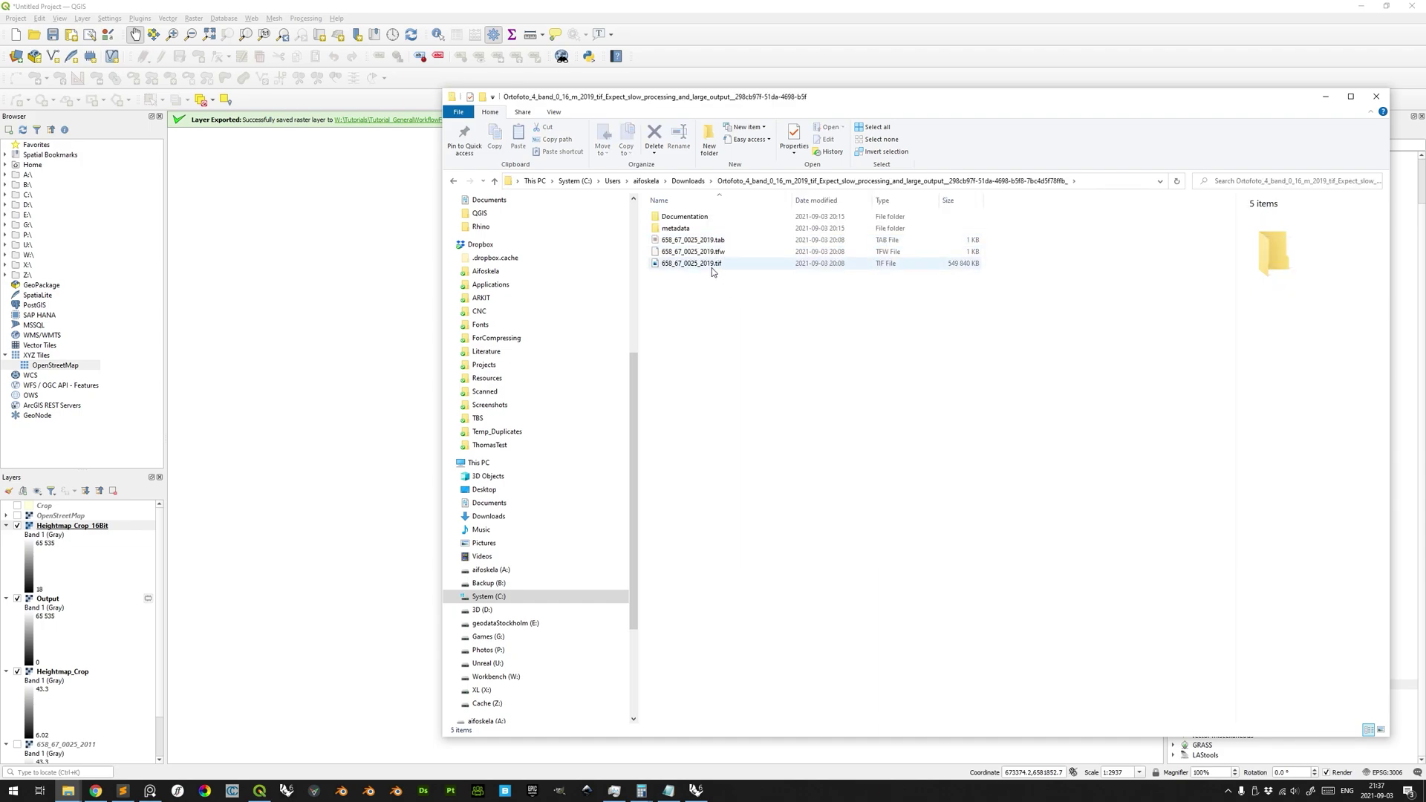
{"action": "left_click_drag", "start_coordinate": [712, 267], "coordinate": [355, 381]}
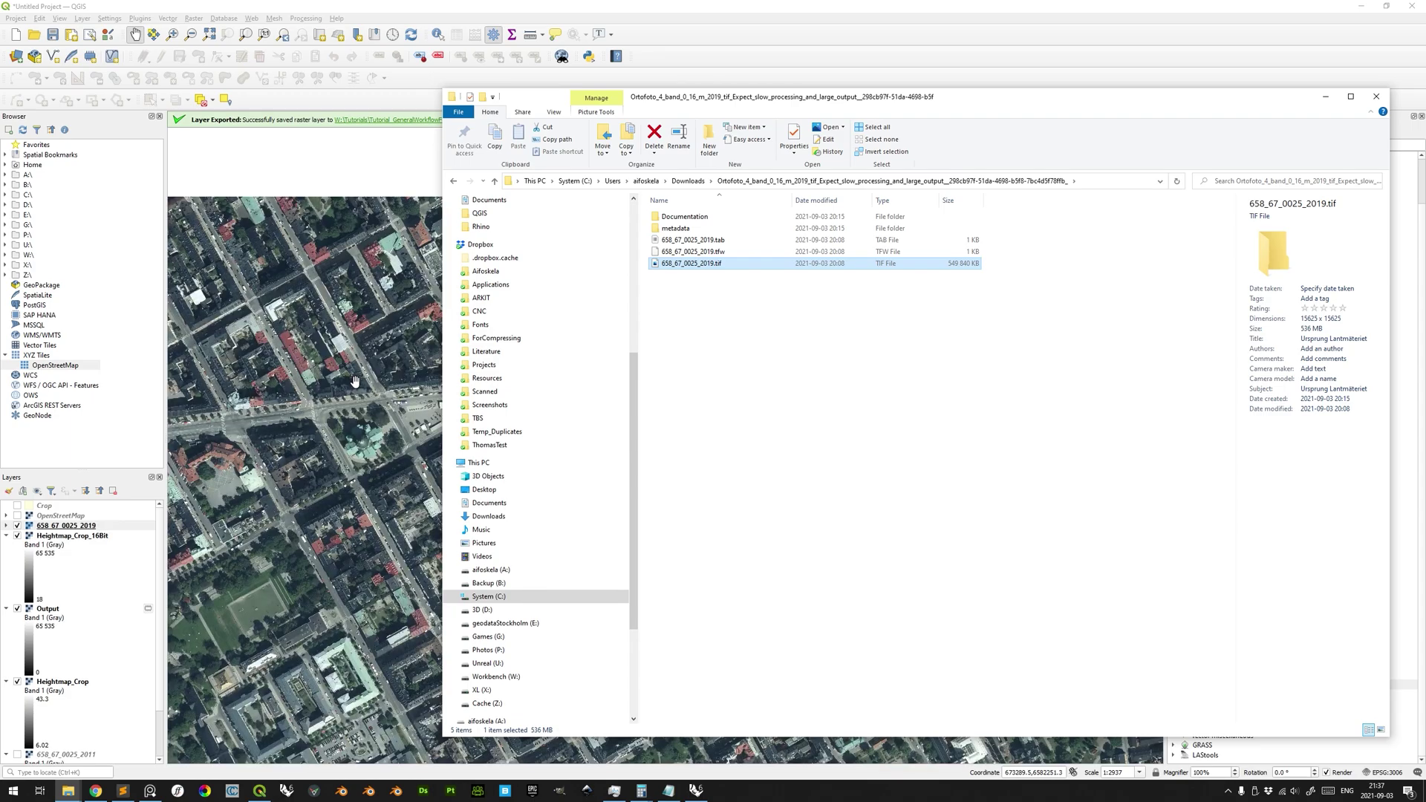
{"action": "left_click", "coordinate": [355, 381]}
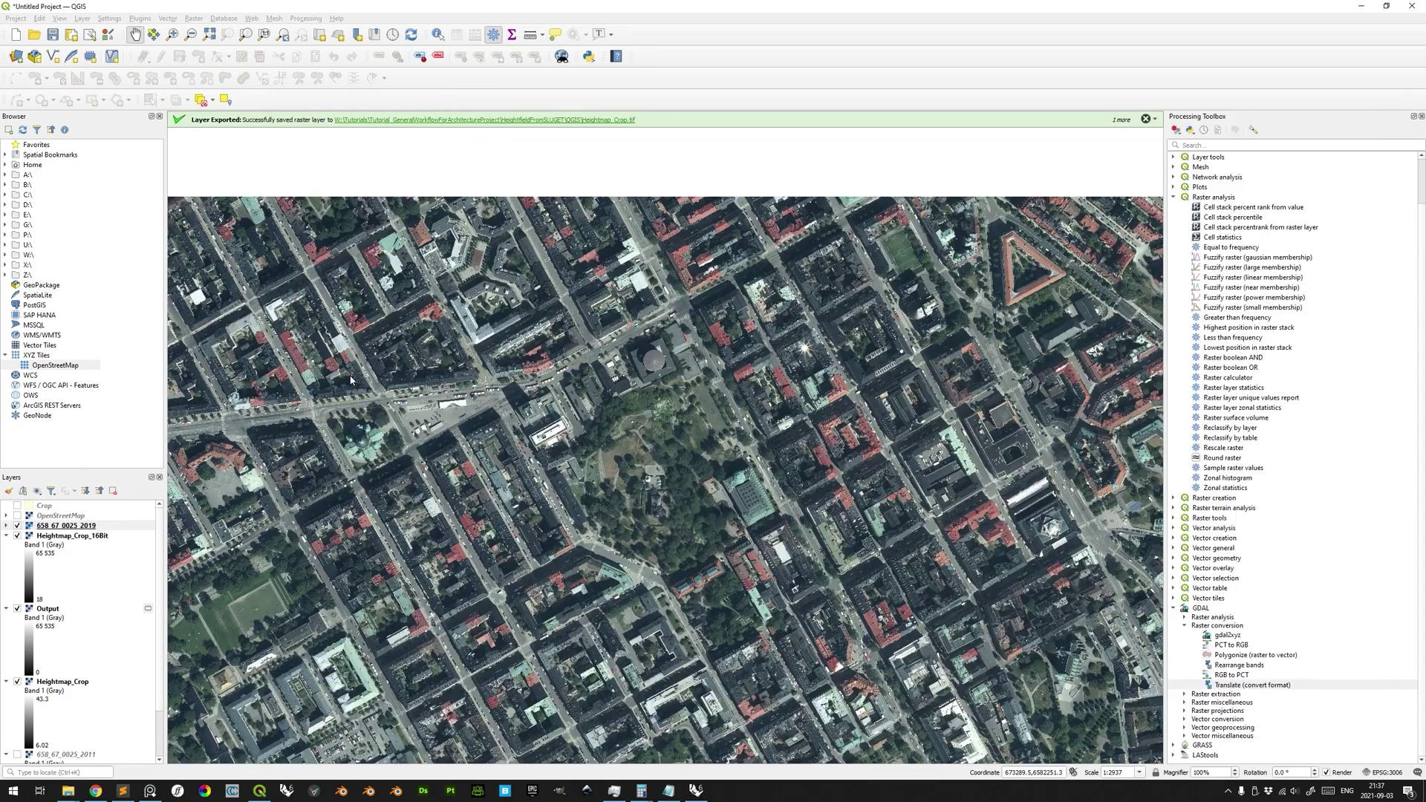
- Show the Crop layer over the orthophoto and view the area it covers
{"action": "left_click", "coordinate": [18, 505]}
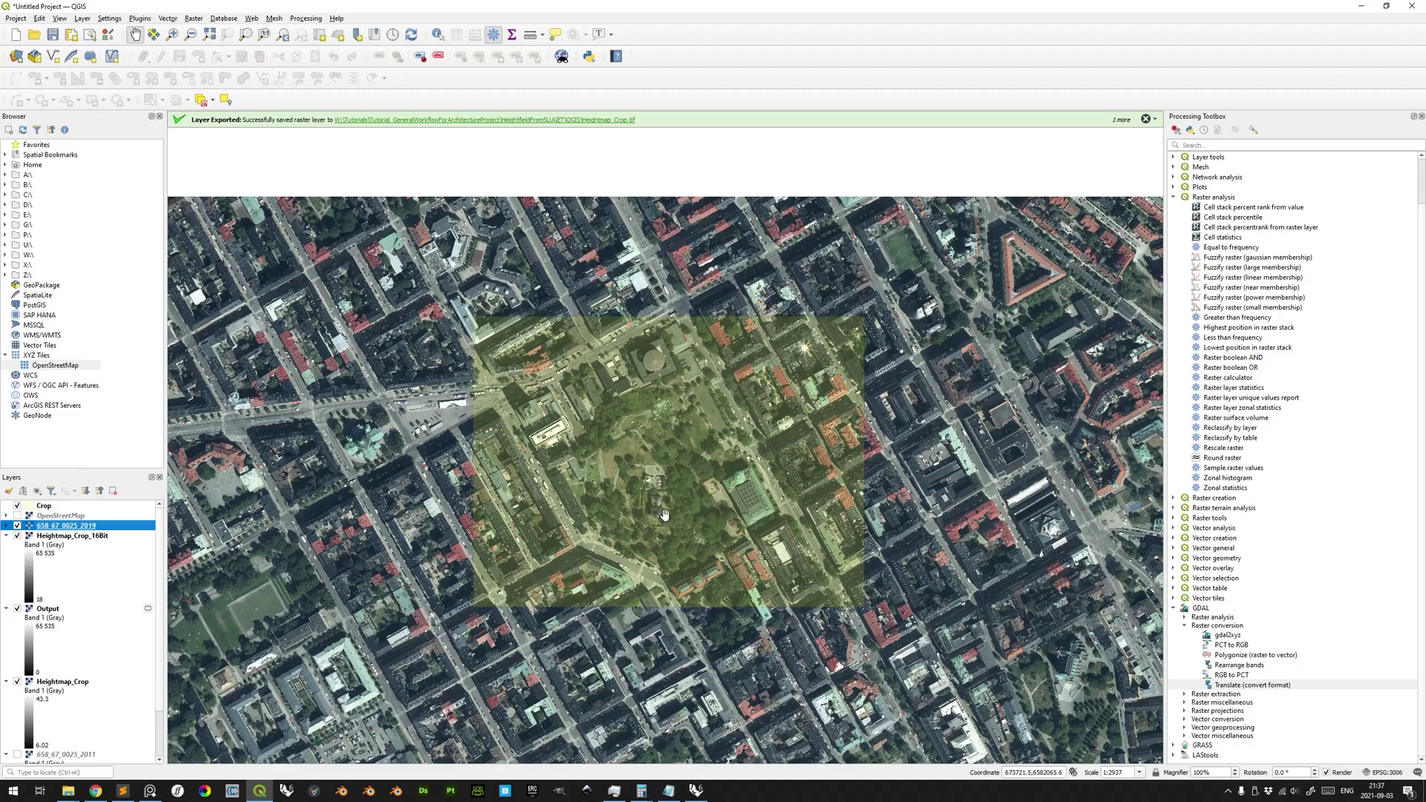
{"action": "scroll", "coordinate": [667, 513], "scroll_direction": "up", "scroll_amount": 1}
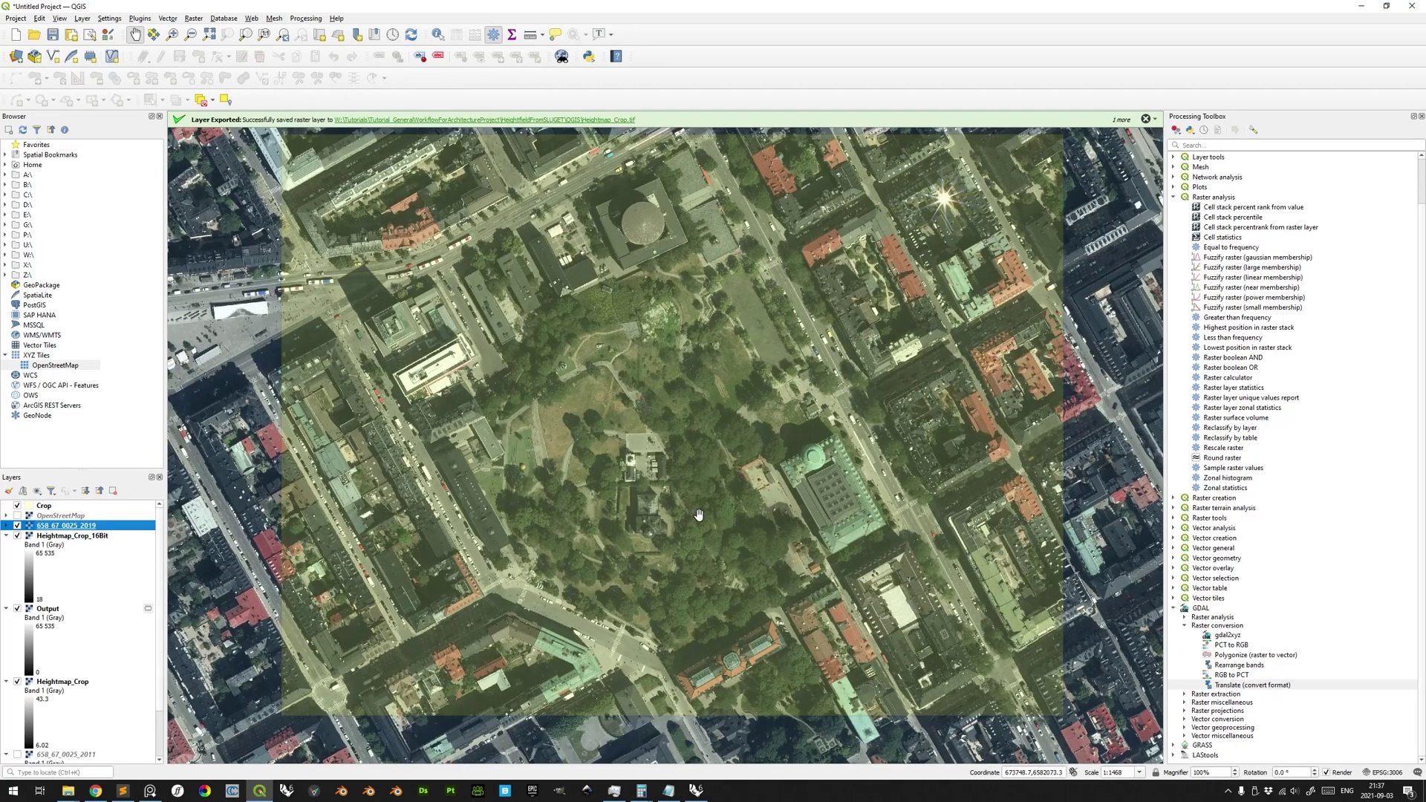
{"action": "left_click_drag", "start_coordinate": [697, 510], "coordinate": [701, 529]}
- Start exporting the 658_67_0025_2019 layer as a rendered GeoTIFF image with the file name Orthophoto_Crop in the QGIS folder
{"action": "right_click", "coordinate": [101, 526]}
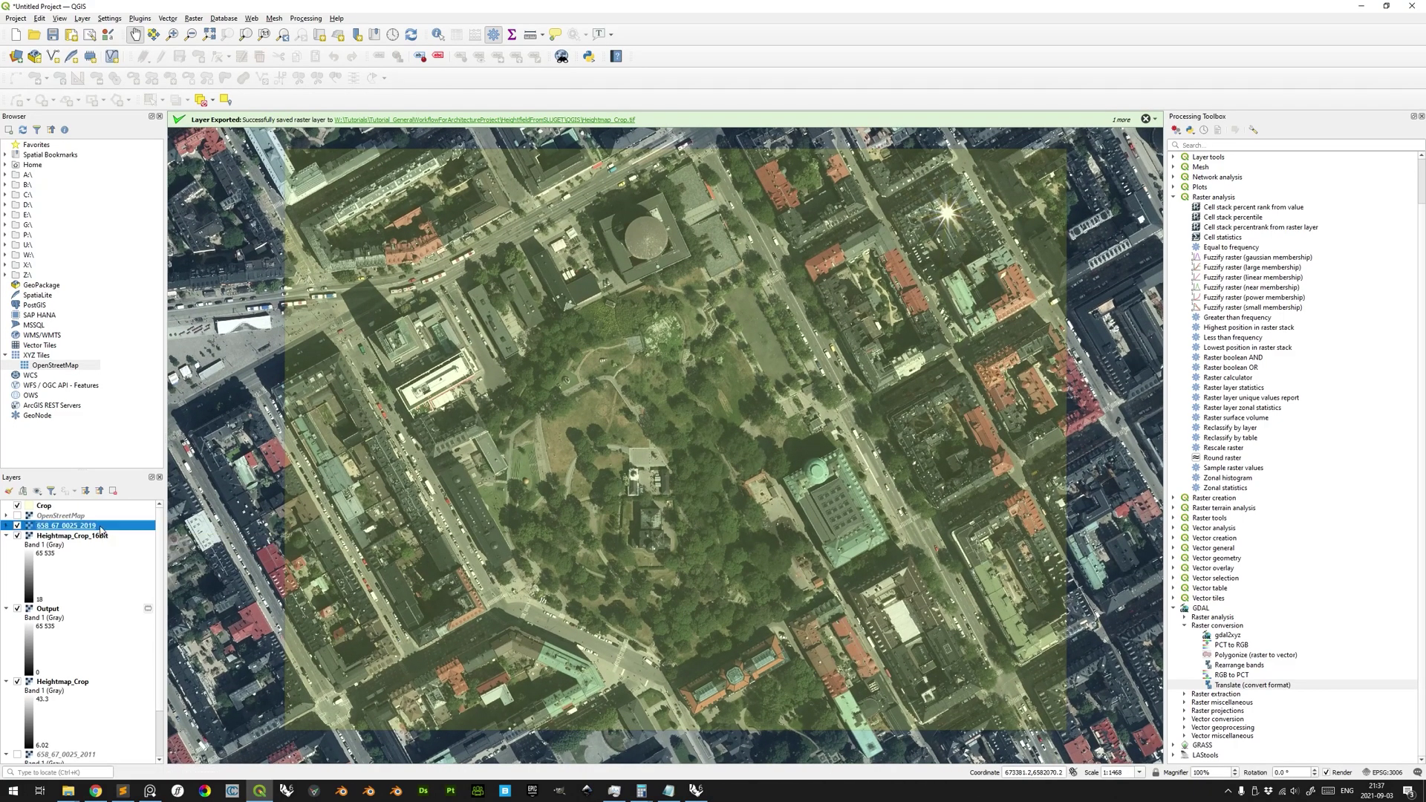
{"action": "mouse_move", "coordinate": [152, 710]}
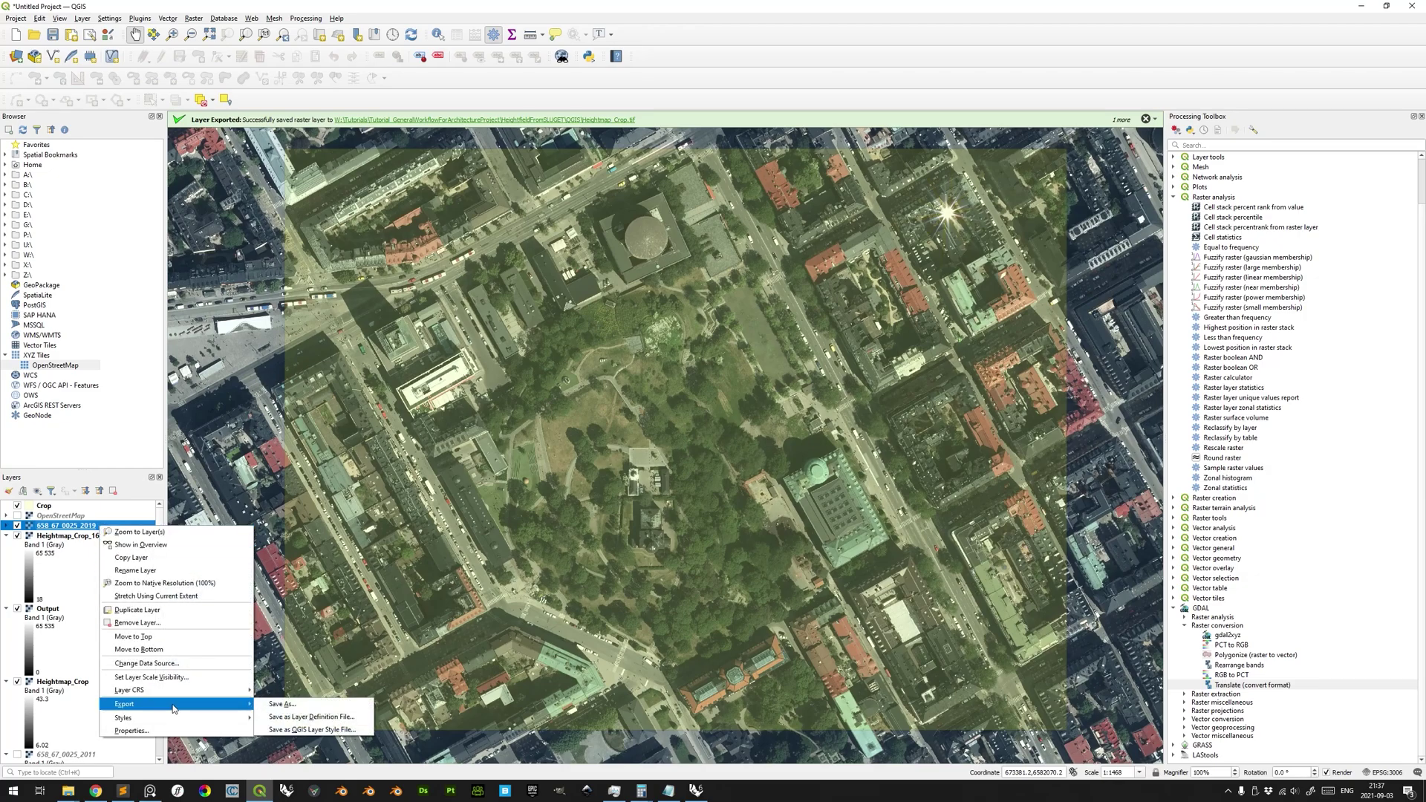
{"action": "left_click", "coordinate": [280, 705]}
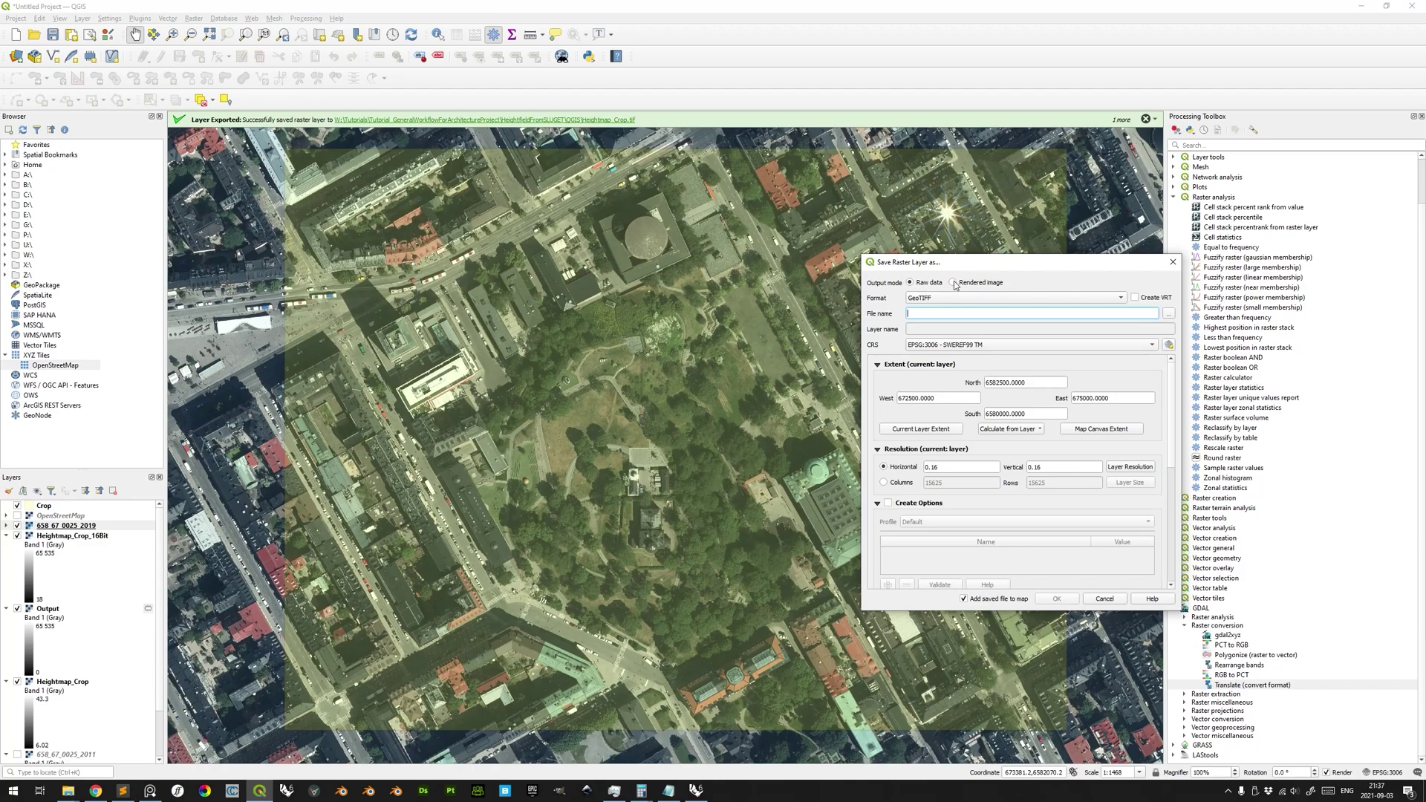
{"action": "left_click", "coordinate": [955, 283]}
{"action": "left_click", "coordinate": [1168, 314]}
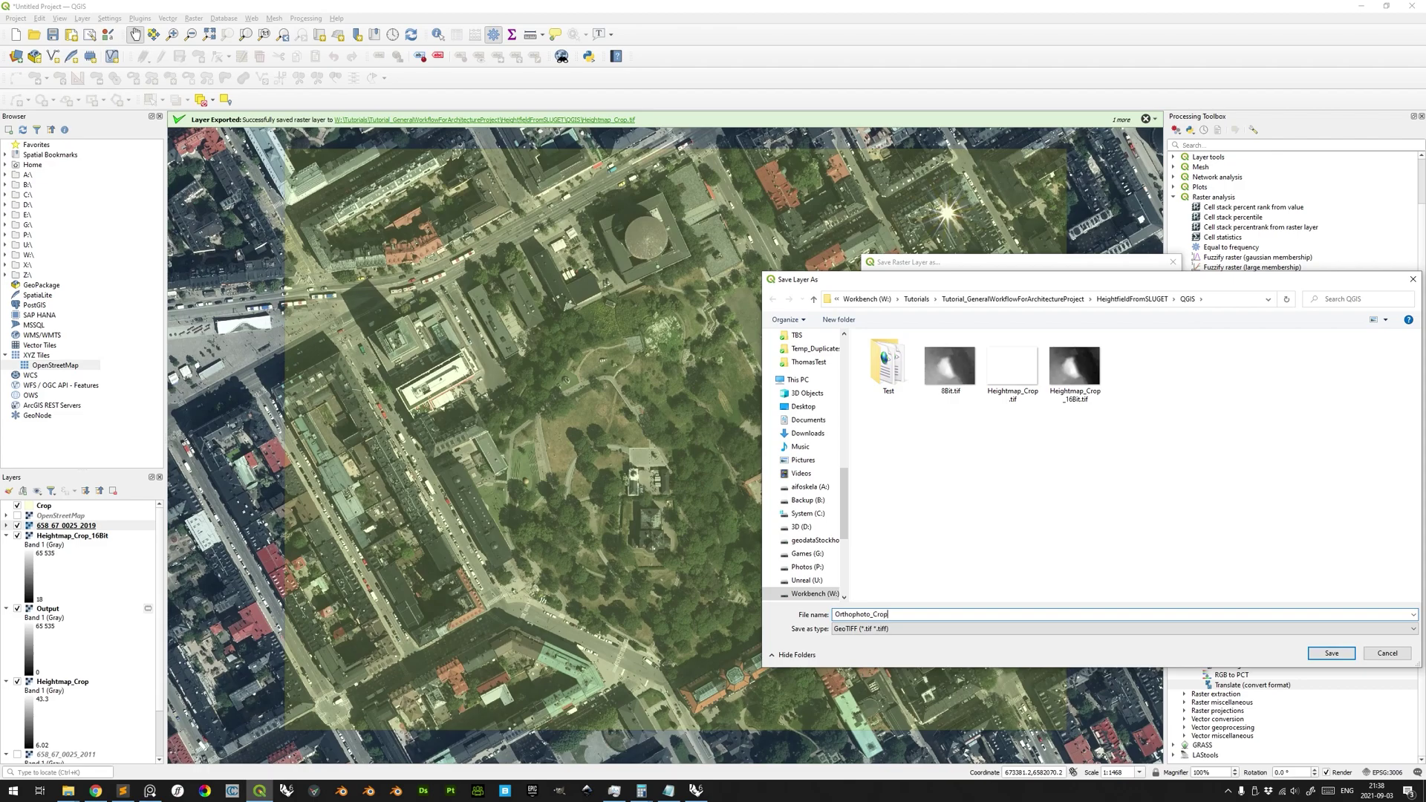
{"action": "left_click", "coordinate": [1330, 653]}
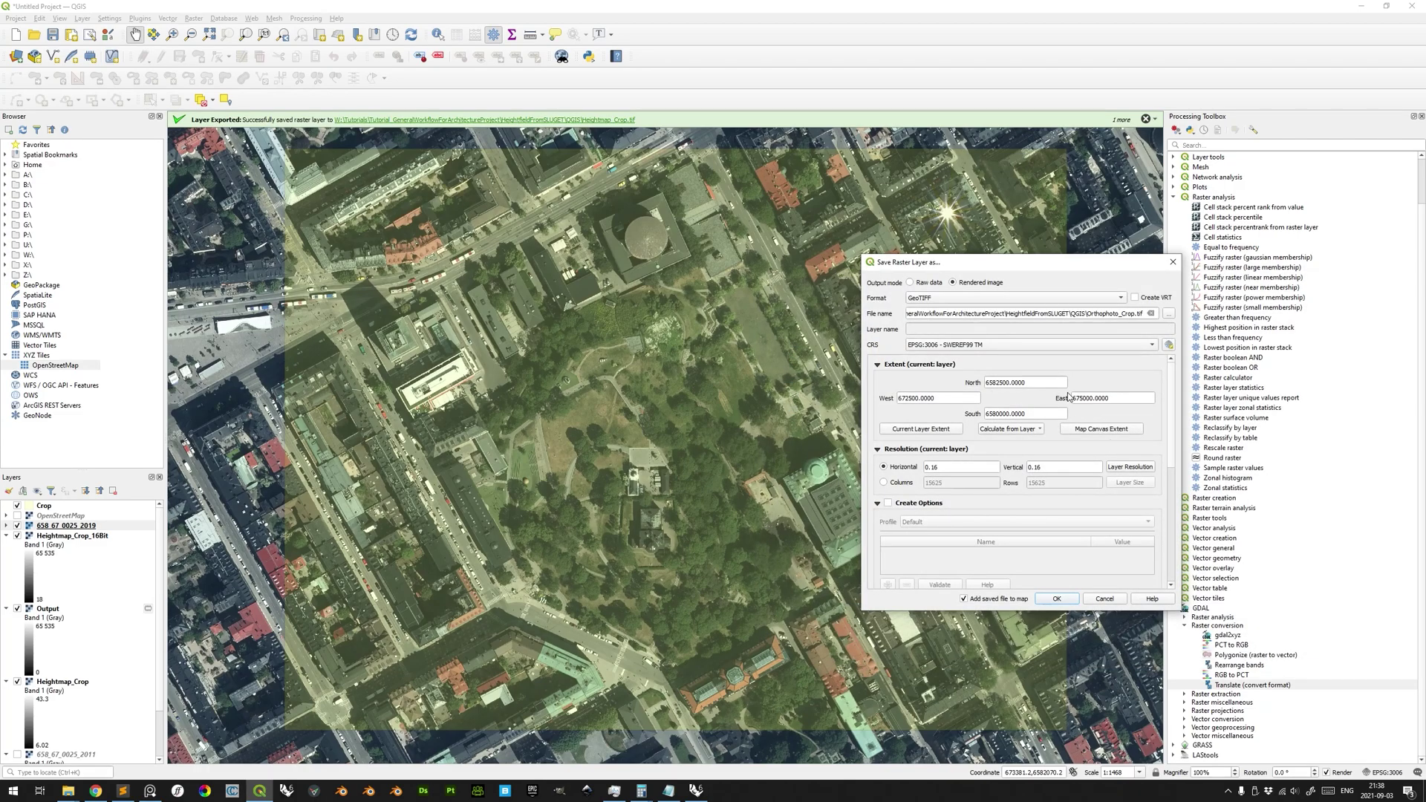
- Take the extent from the Crop layer, round it to West 673461, North 6582334, East 674012 and South 6581925, and export the orthophoto
{"action": "left_click", "coordinate": [1037, 433]}
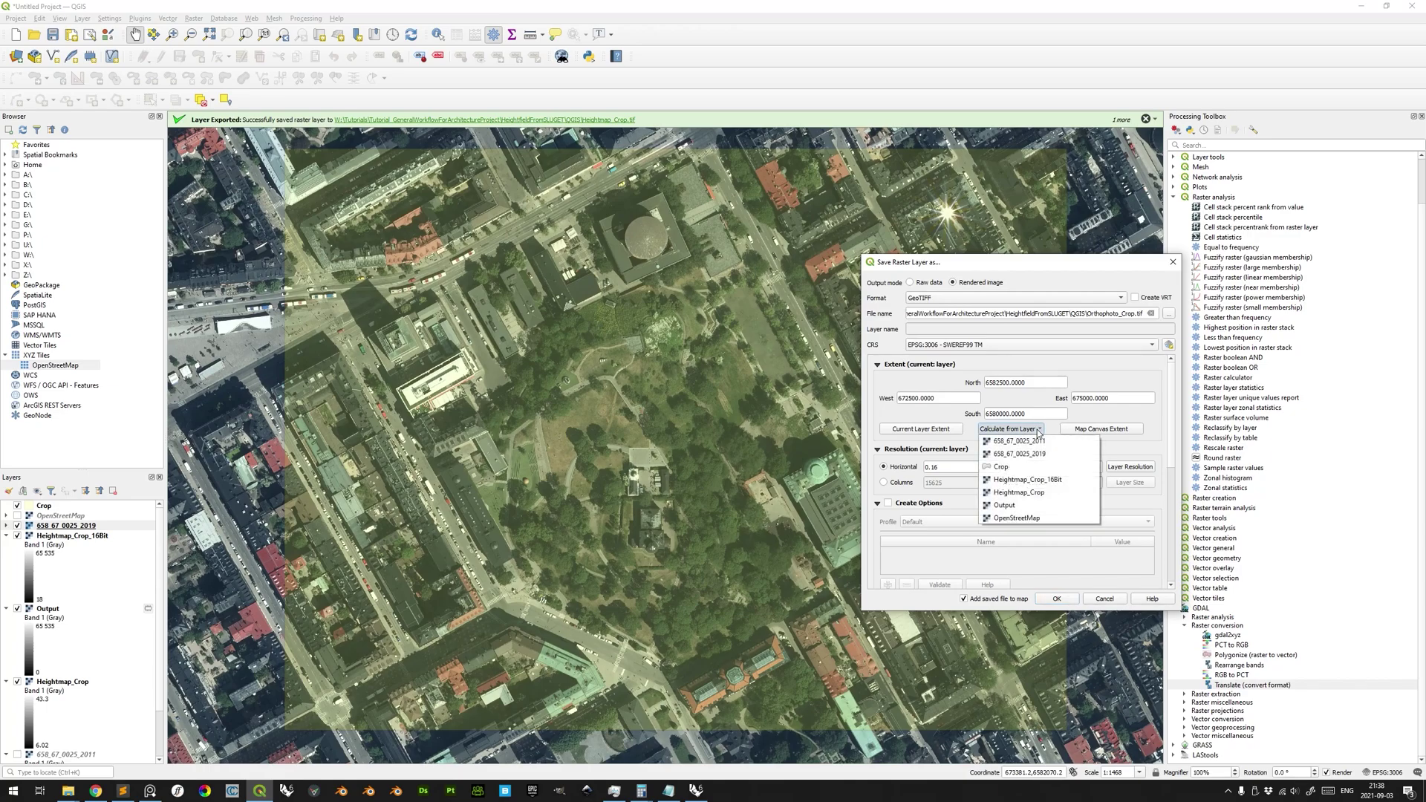
{"action": "left_click", "coordinate": [1022, 468]}
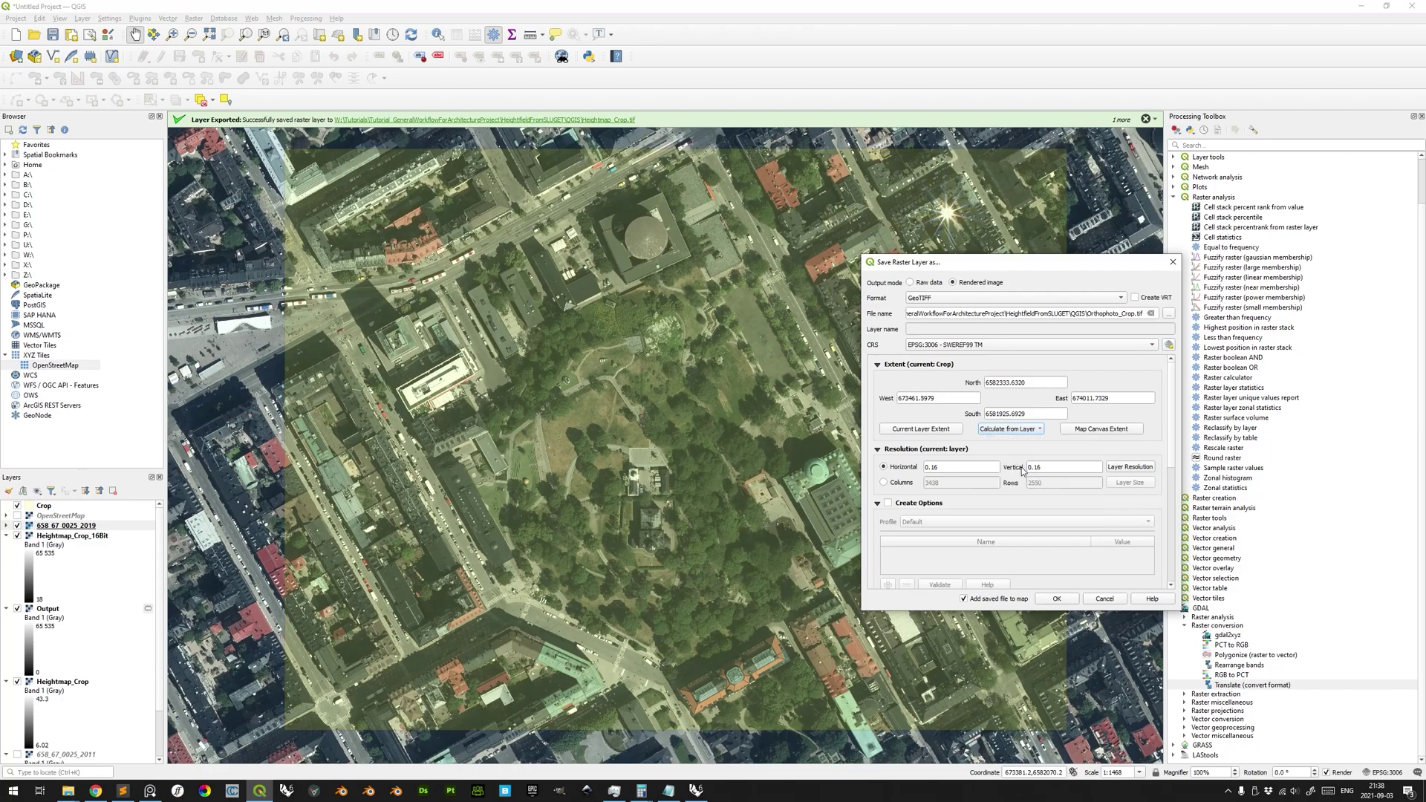
{"action": "left_click_drag", "start_coordinate": [916, 399], "coordinate": [951, 405]}
{"action": "type", "text": "1"}
{"action": "left_click_drag", "start_coordinate": [1005, 383], "coordinate": [1037, 384]}
{"action": "type", "text": "4"}
{"action": "left_click_drag", "start_coordinate": [1089, 401], "coordinate": [1126, 405]}
{"action": "type", "text": "2"}
{"action": "left_click_drag", "start_coordinate": [1012, 419], "coordinate": [1042, 424]}
{"action": "type", "text": "5"}
{"action": "left_click", "coordinate": [1052, 601]}
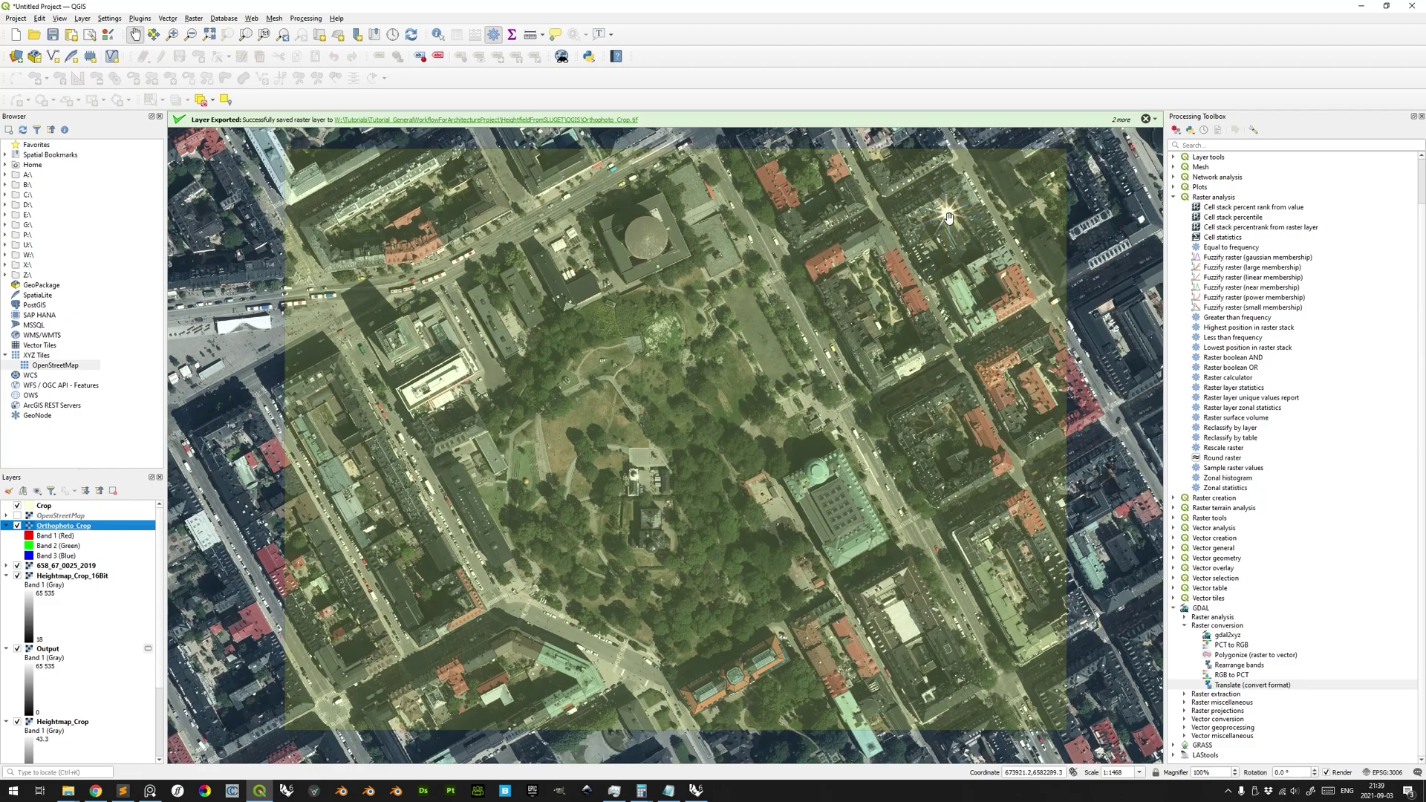
{"action": "left_click", "coordinate": [17, 525]}
- Switch back to Rhino and replace the image file of the terrain material's color texture with Orthophoto_Crop.tif
{"action": "mouse_move", "coordinate": [66, 793]}
{"action": "mouse_move", "coordinate": [335, 742]}
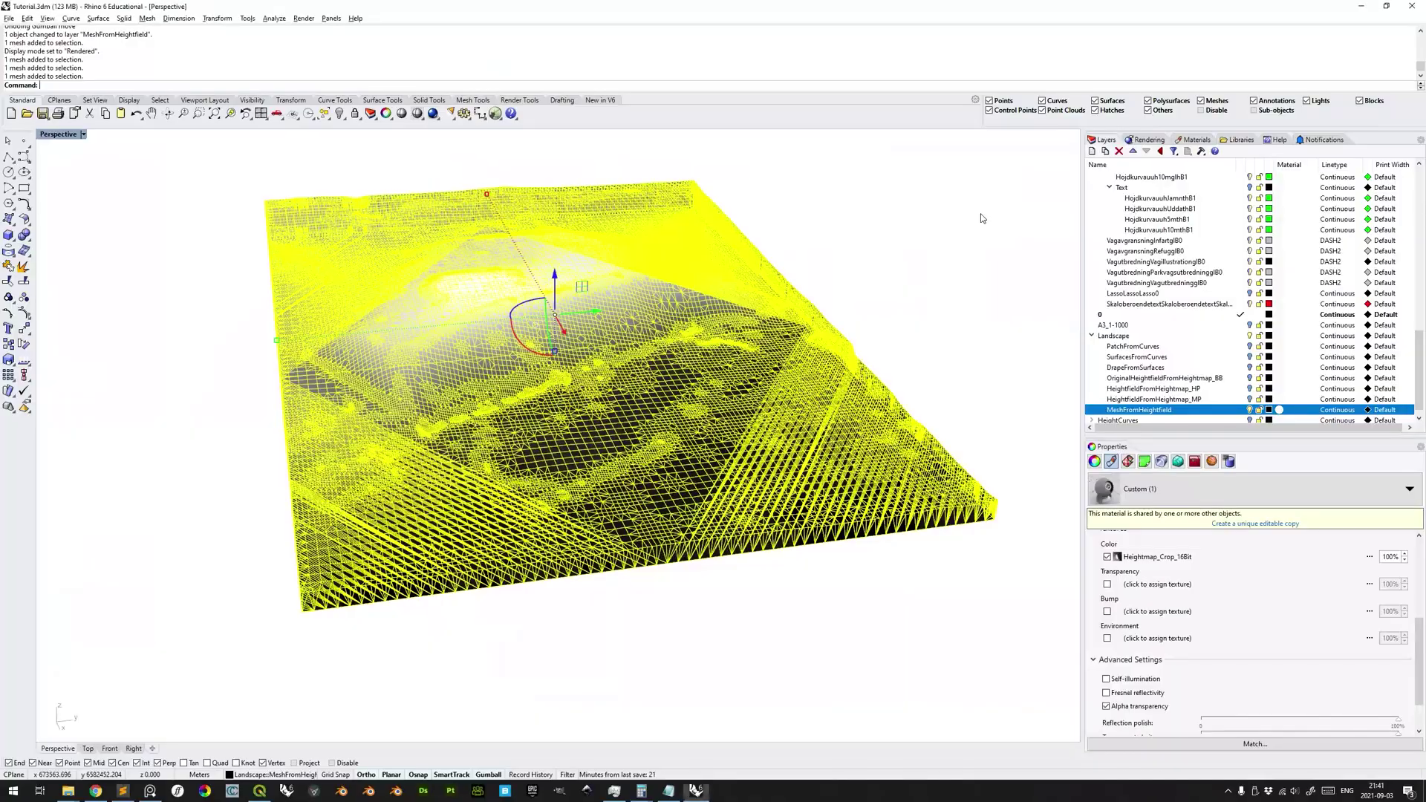
{"action": "left_click", "coordinate": [1155, 557]}
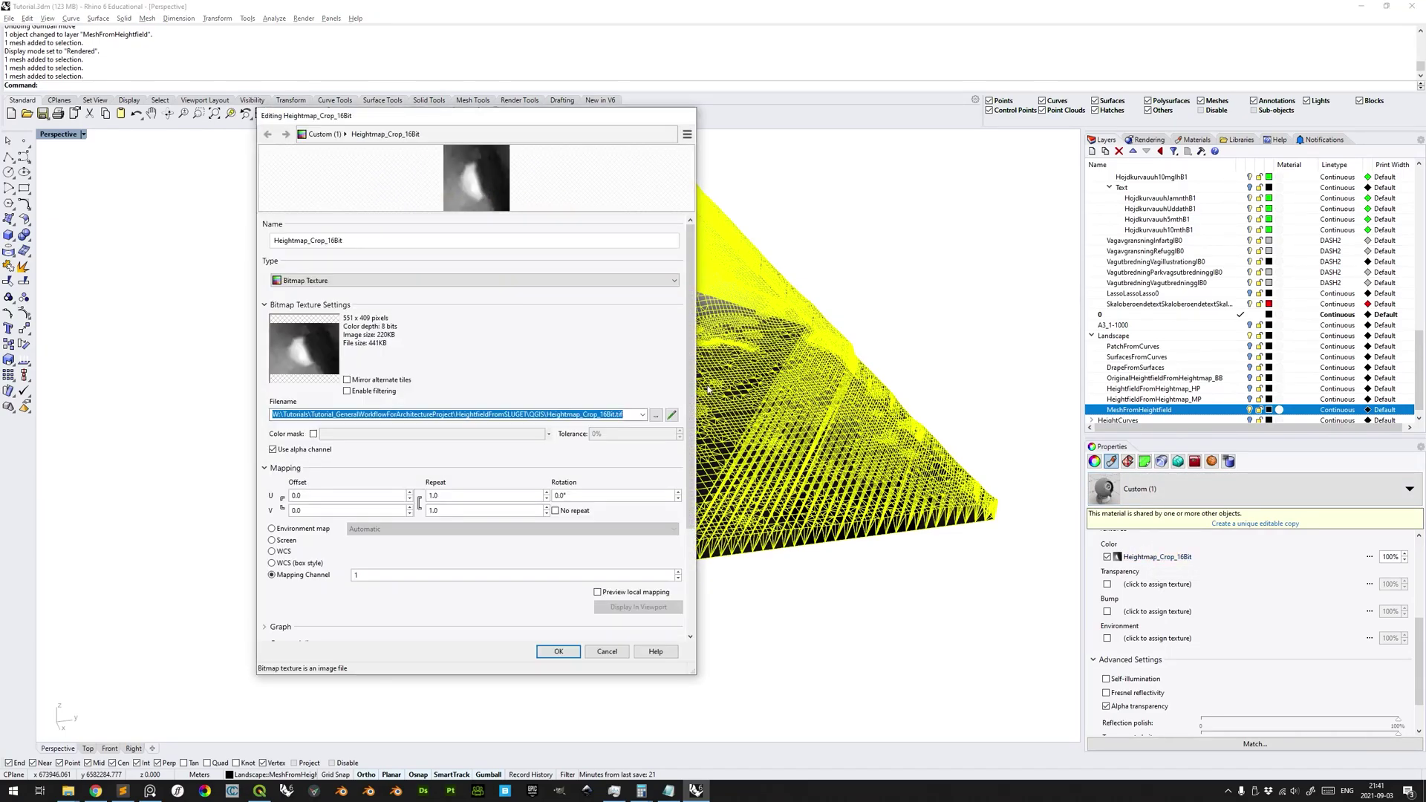
{"action": "left_click", "coordinate": [657, 416]}
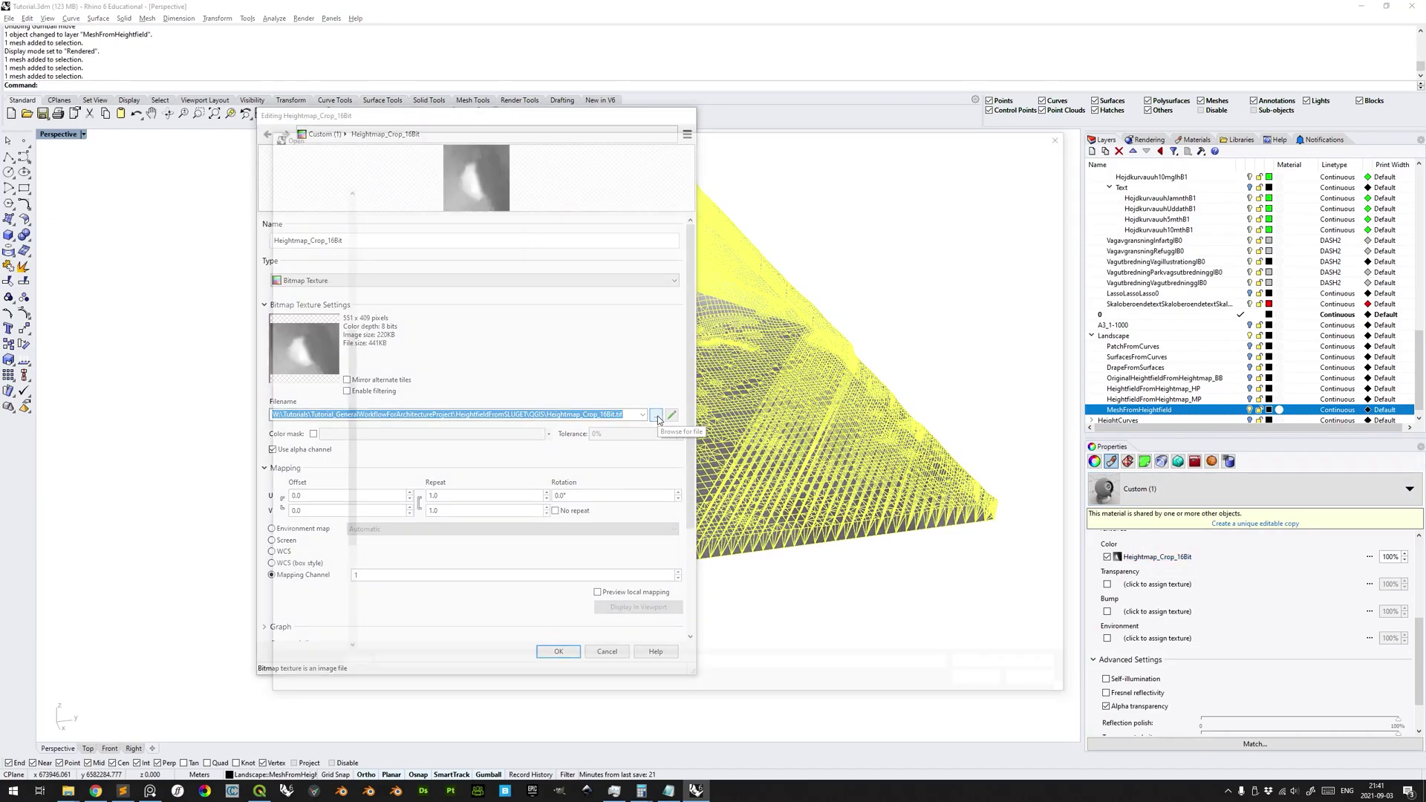
{"action": "left_click", "coordinate": [650, 234]}
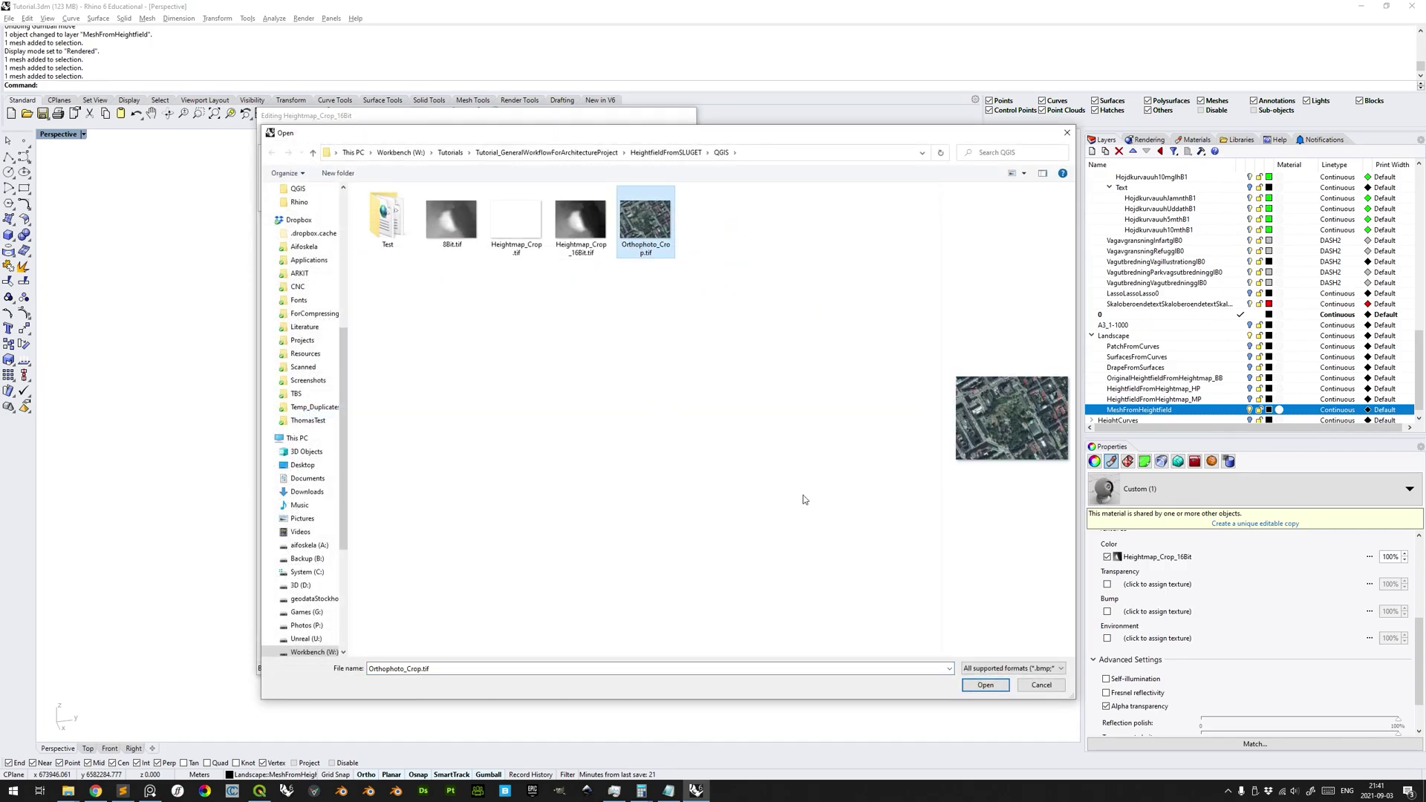
{"action": "left_click", "coordinate": [1006, 684]}
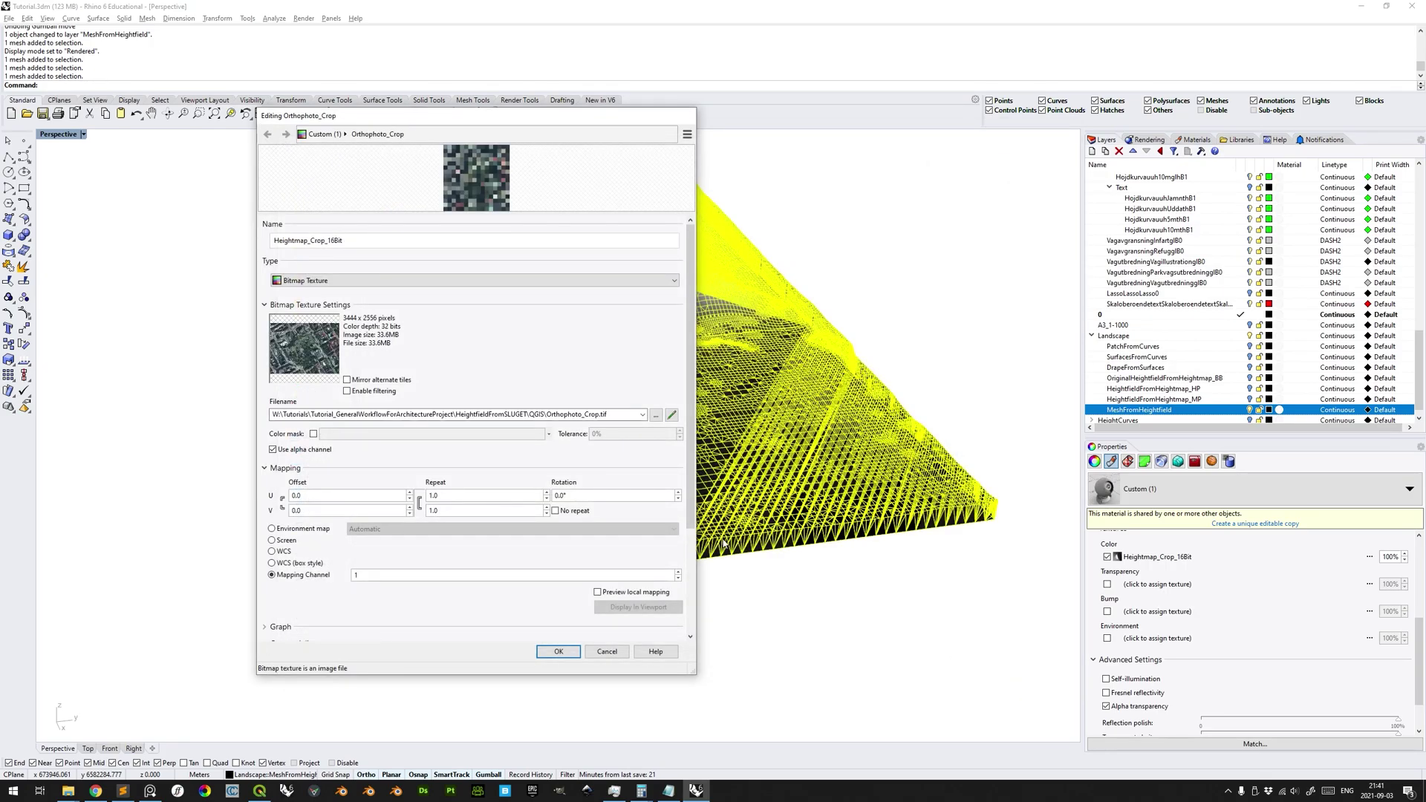
- Disable the alpha channel of the Orthophoto_Crop texture, review its output adjustments and accept the texture settings
{"action": "left_click", "coordinate": [273, 450]}
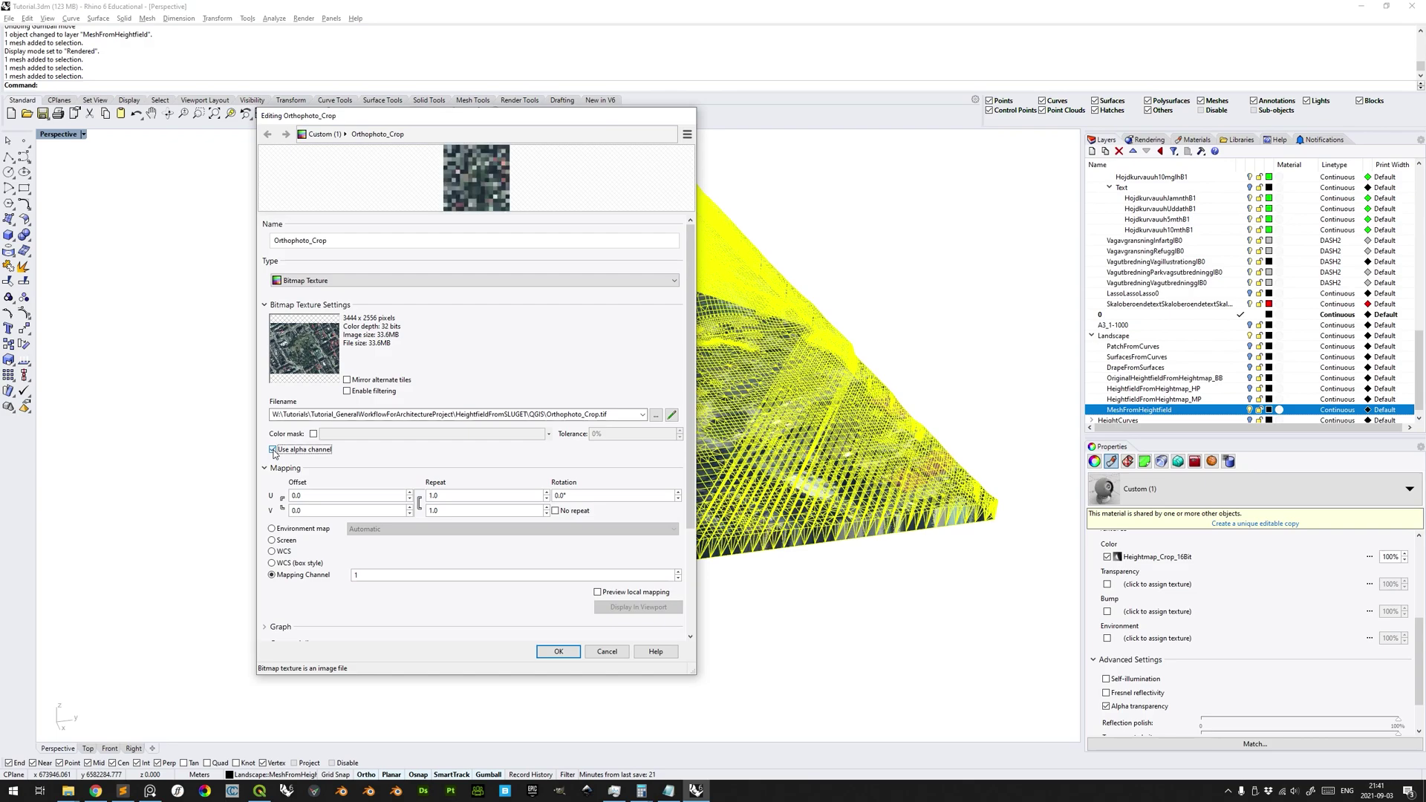
{"action": "left_click_drag", "start_coordinate": [691, 374], "coordinate": [590, 563]}
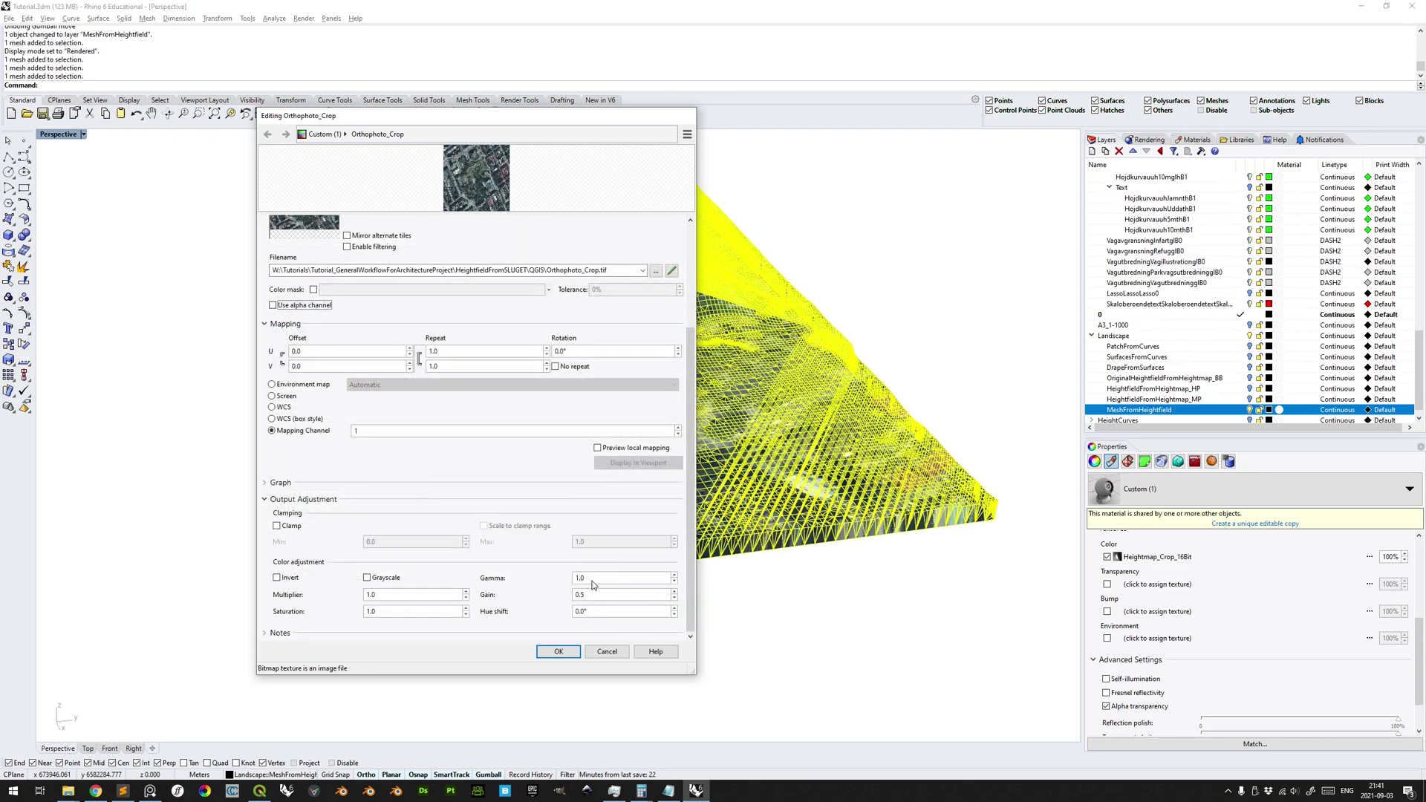
{"action": "left_click", "coordinate": [559, 652]}
- Frame the orthophoto-textured hill up close in the Perspective view and render it
{"action": "right_click_drag", "start_coordinate": [606, 404], "coordinate": [621, 377]}
{"action": "scroll", "coordinate": [687, 479], "scroll_direction": "down", "scroll_amount": 2}
{"action": "scroll", "coordinate": [661, 448], "scroll_direction": "up", "scroll_amount": 4}
{"action": "scroll", "coordinate": [541, 372], "scroll_direction": "up", "scroll_amount": 6}
{"action": "scroll", "coordinate": [585, 382], "scroll_direction": "down", "scroll_amount": 1}
{"action": "scroll", "coordinate": [604, 429], "scroll_direction": "down", "scroll_amount": 1}
{"action": "left_click", "coordinate": [304, 17]}
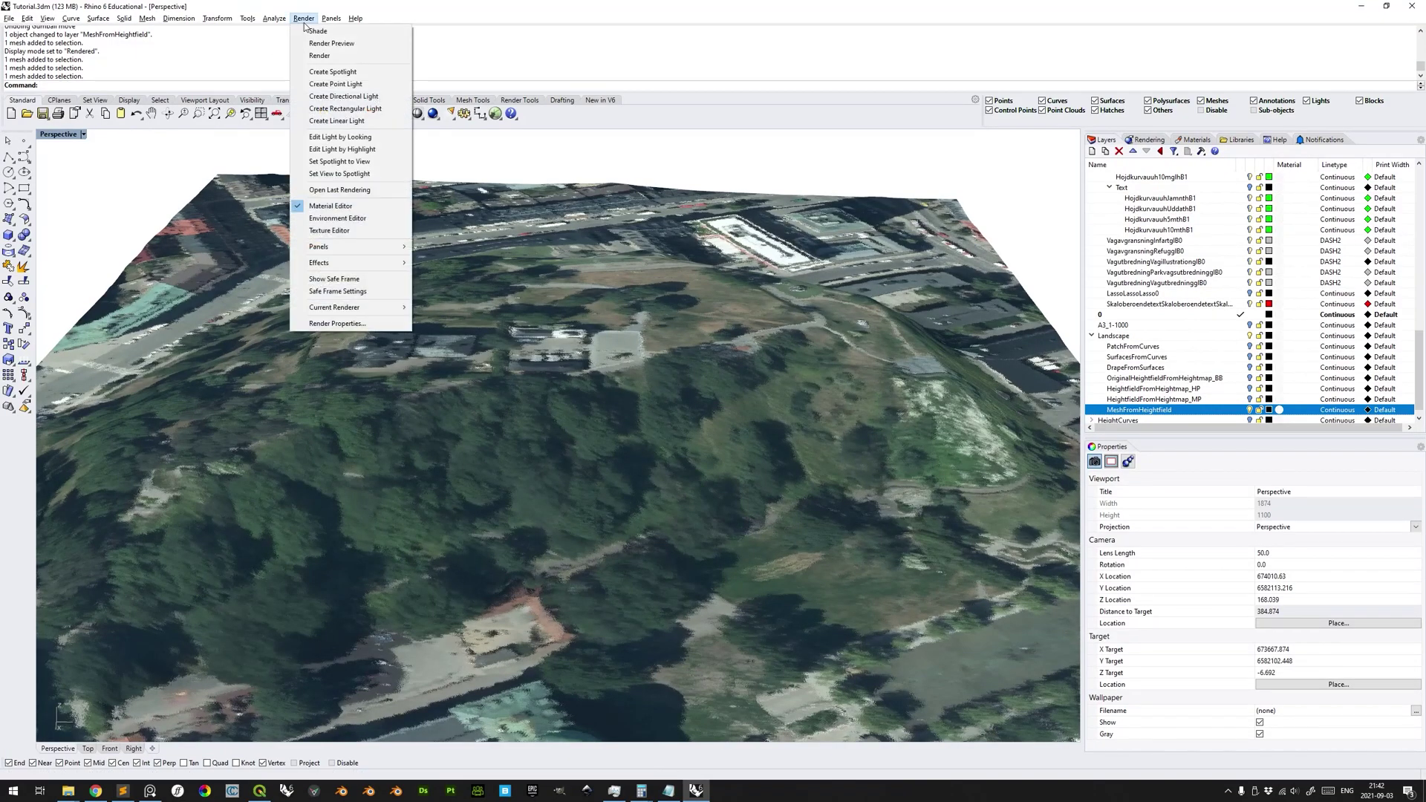
{"action": "left_click", "coordinate": [323, 56]}
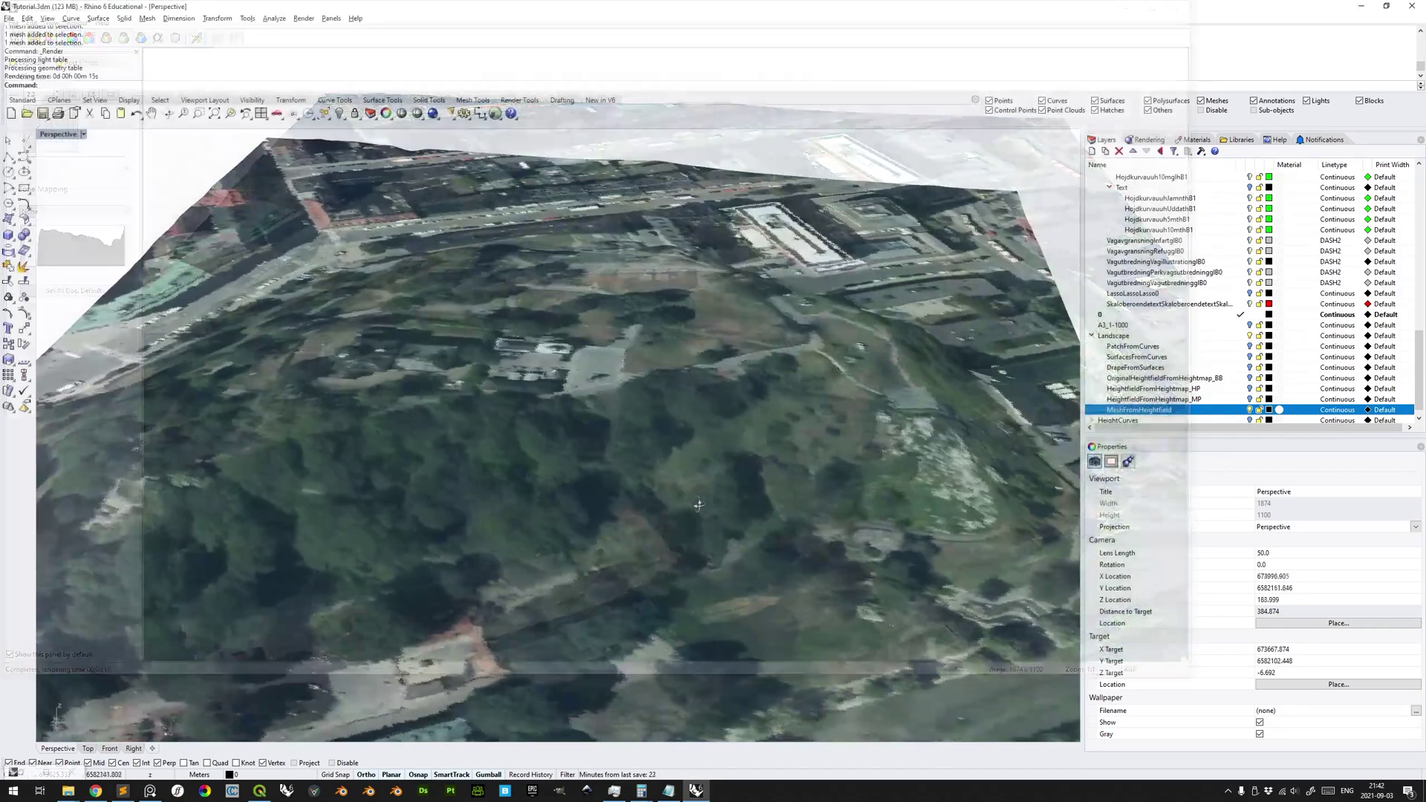
- Inspect how the orthophoto lies on the top and sides of the terrain mesh from several angles
{"action": "right_click_drag", "start_coordinate": [691, 468], "coordinate": [467, 597]}
{"action": "scroll", "coordinate": [467, 597], "scroll_direction": "down", "scroll_amount": 6}
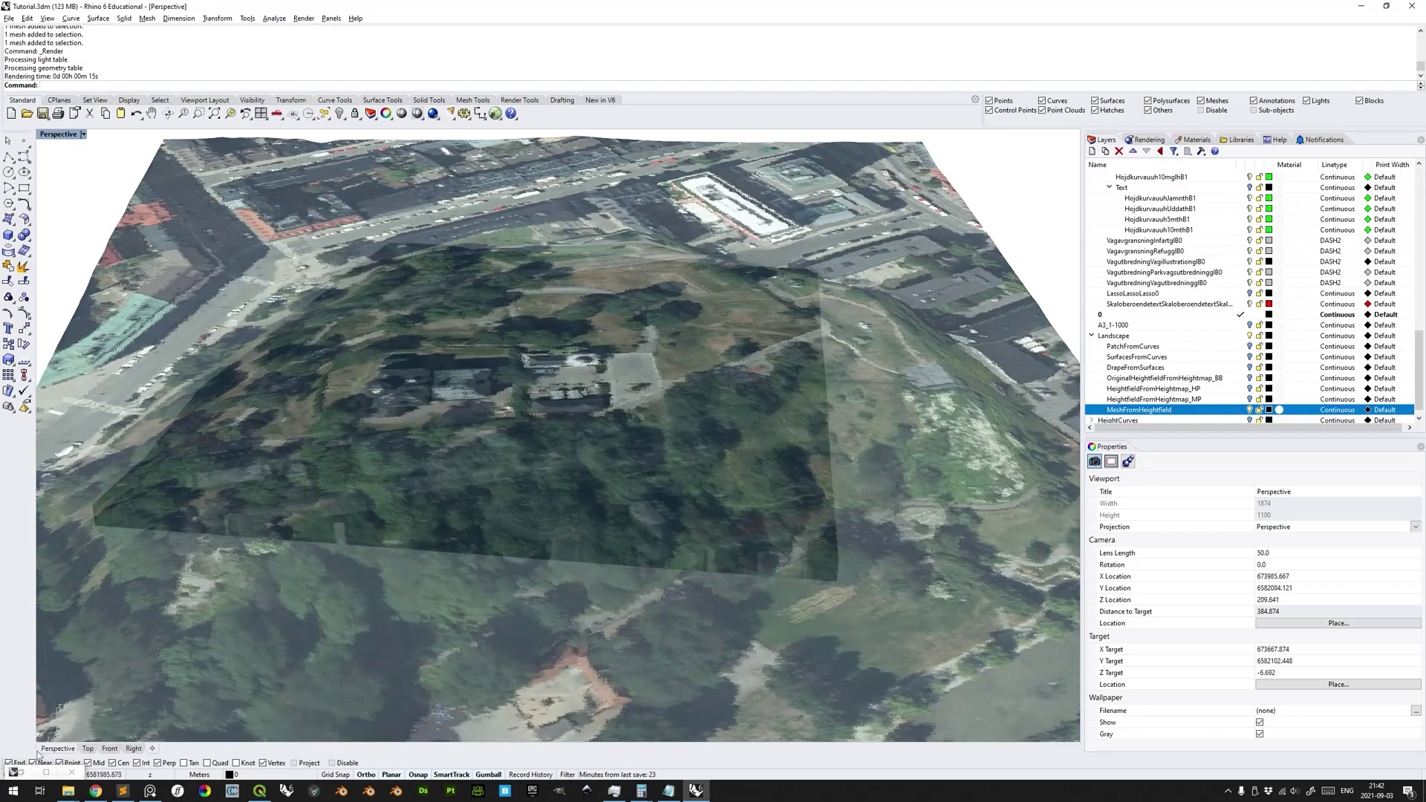
{"action": "right_click_drag", "start_coordinate": [655, 428], "coordinate": [422, 430]}
{"action": "right_click_drag", "start_coordinate": [756, 514], "coordinate": [653, 588]}
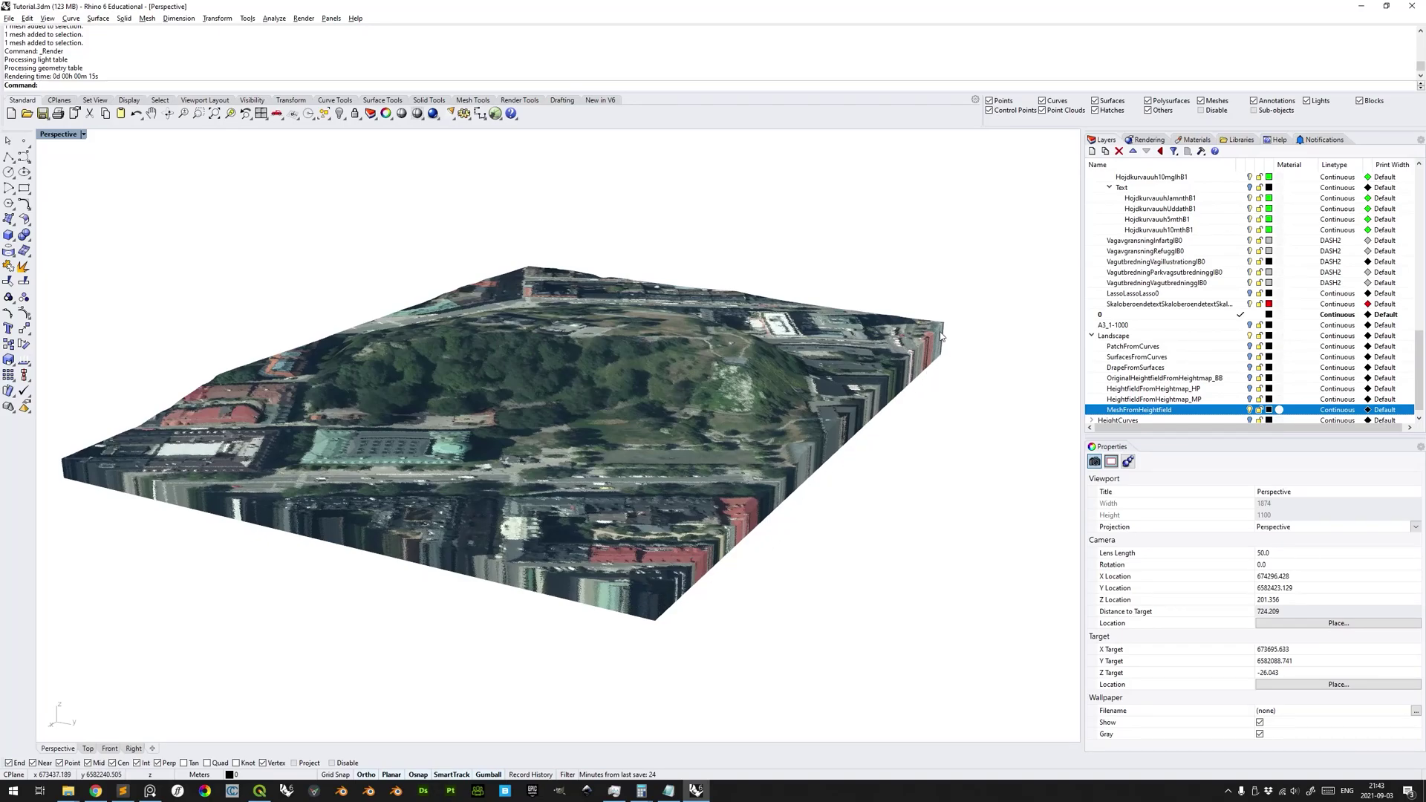
{"action": "mouse_move", "coordinate": [608, 534]}
{"action": "right_mouse_down"}
{"action": "mouse_move", "coordinate": [636, 536]}
{"action": "mouse_move", "coordinate": [609, 530]}
{"action": "right_mouse_up"}
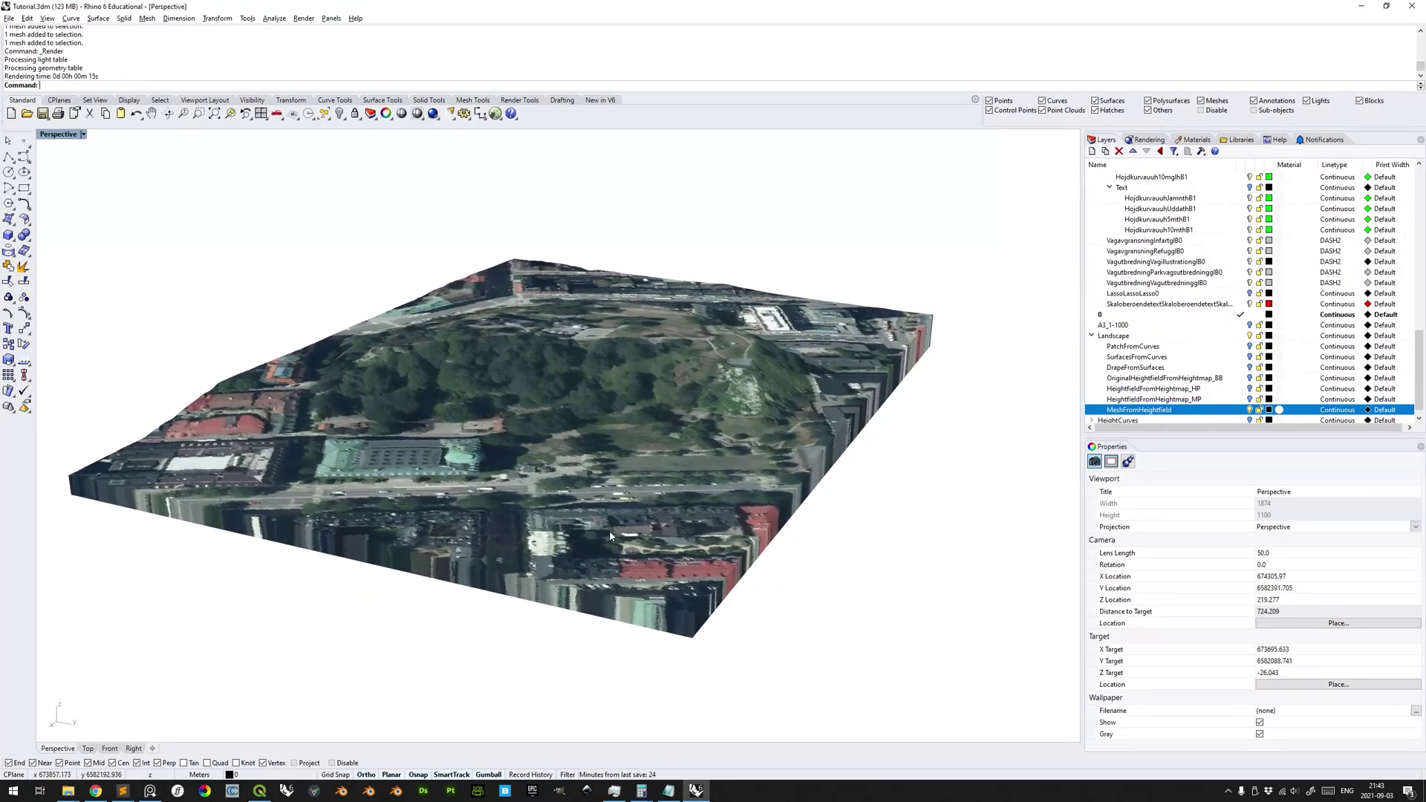
{"action": "scroll", "coordinate": [697, 396], "scroll_direction": "up", "scroll_amount": 5}
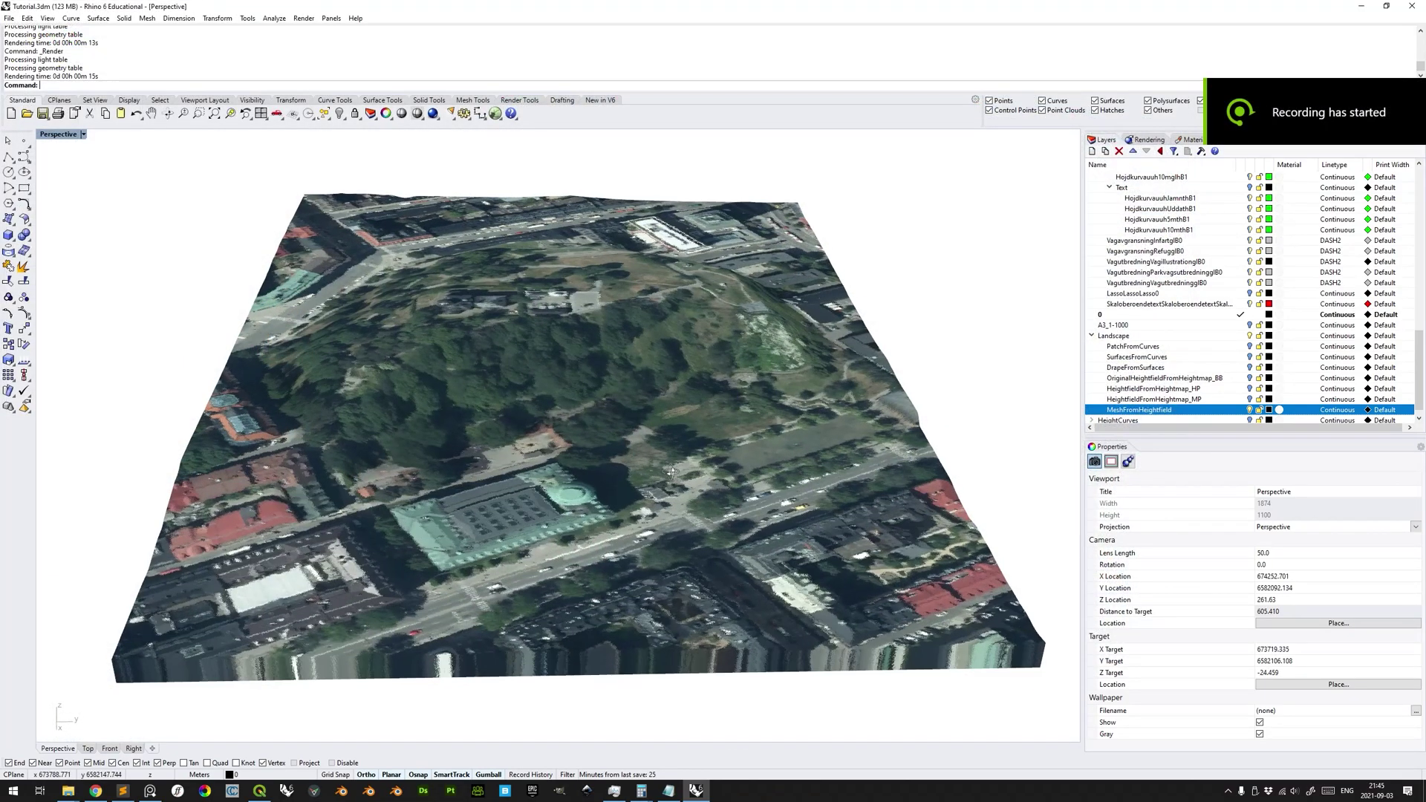
{"action": "right_click_drag", "start_coordinate": [672, 471], "coordinate": [667, 481]}
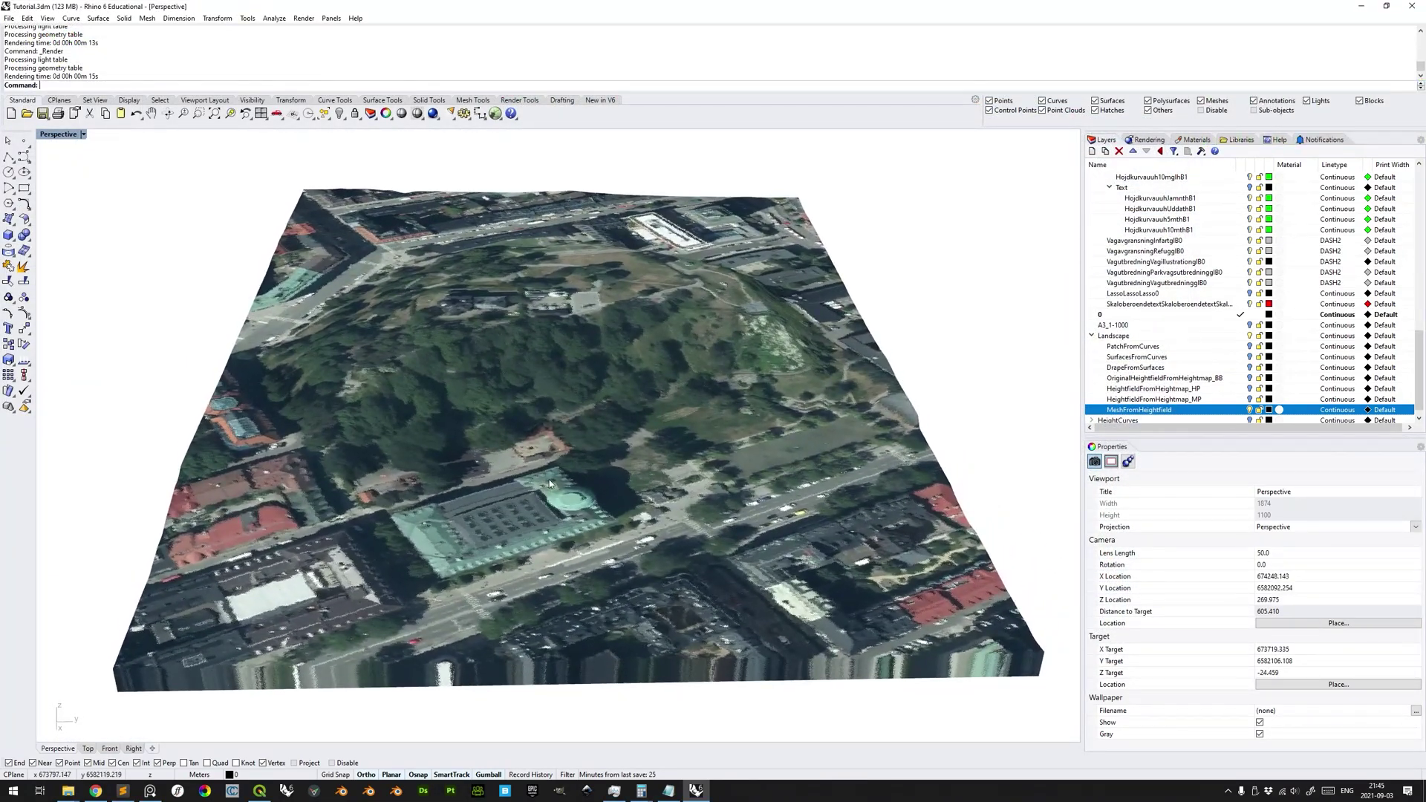
- Set the Perspective viewport to Arctic display and inspect the terrain relief from several angles
{"action": "left_click", "coordinate": [83, 134]}
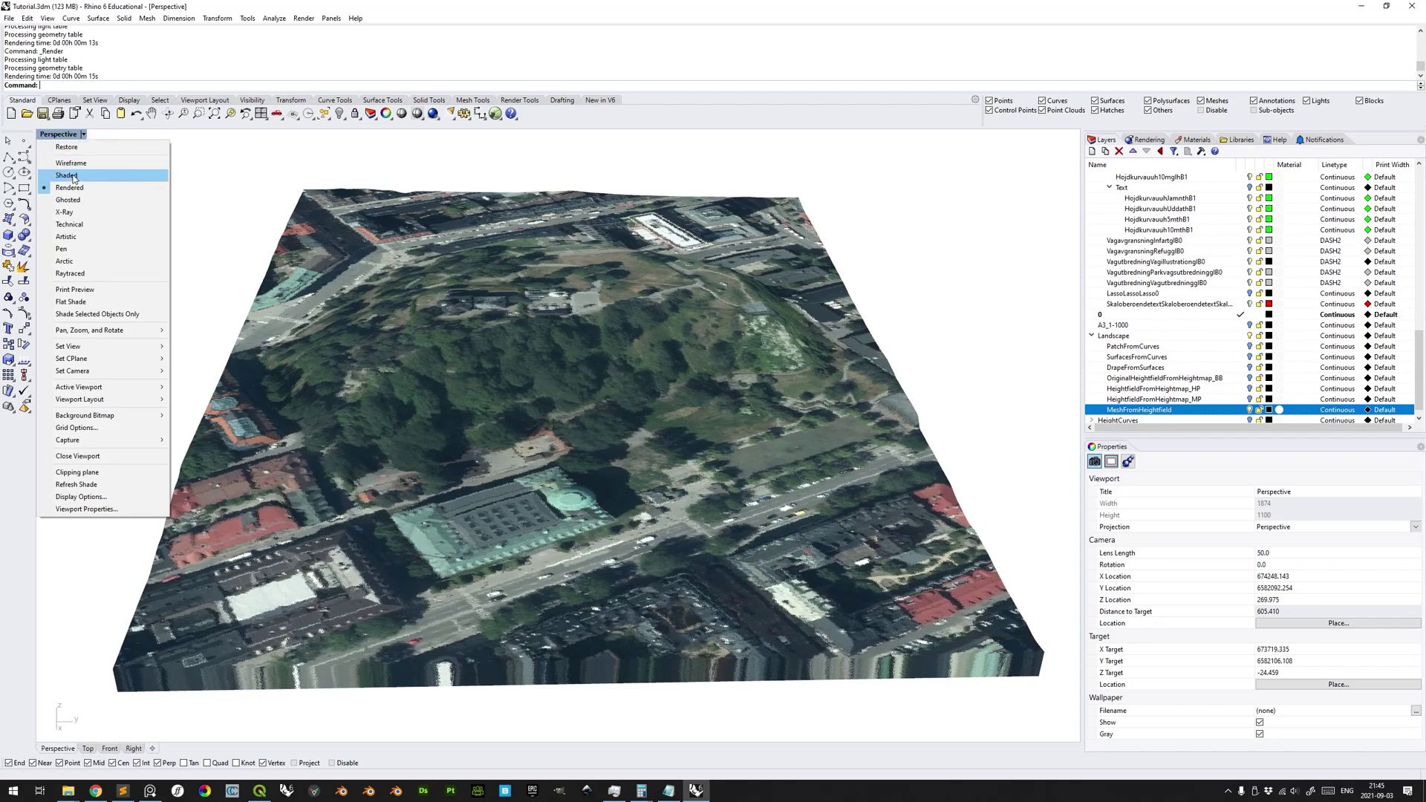
{"action": "left_click", "coordinate": [77, 262]}
{"action": "scroll", "coordinate": [666, 418], "scroll_direction": "down", "scroll_amount": 5}
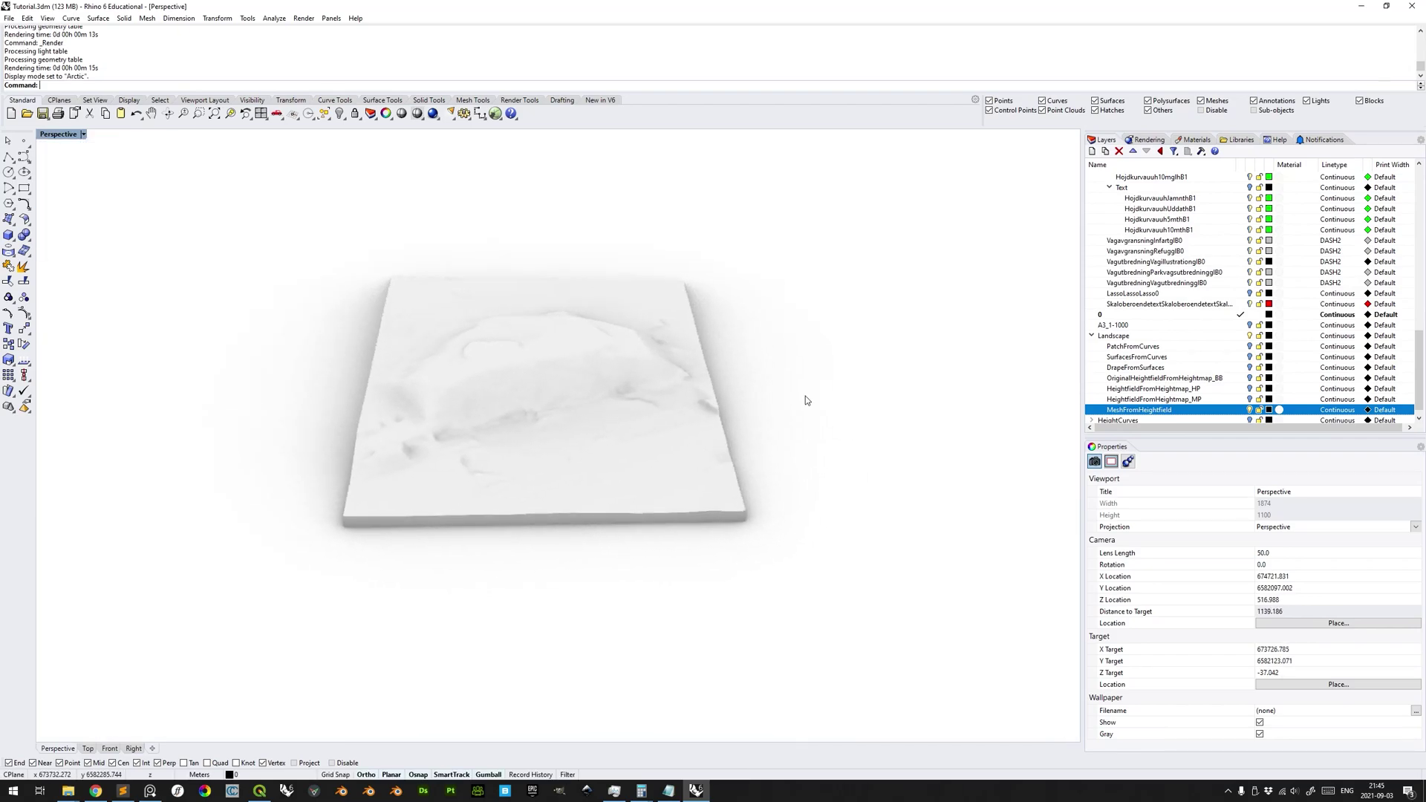
{"action": "right_click_drag", "start_coordinate": [624, 414], "coordinate": [592, 409]}
{"action": "scroll", "coordinate": [592, 409], "scroll_direction": "up", "scroll_amount": 10}
{"action": "scroll", "coordinate": [704, 439], "scroll_direction": "down", "scroll_amount": 13}
{"action": "right_click_drag", "start_coordinate": [731, 458], "coordinate": [688, 447]}
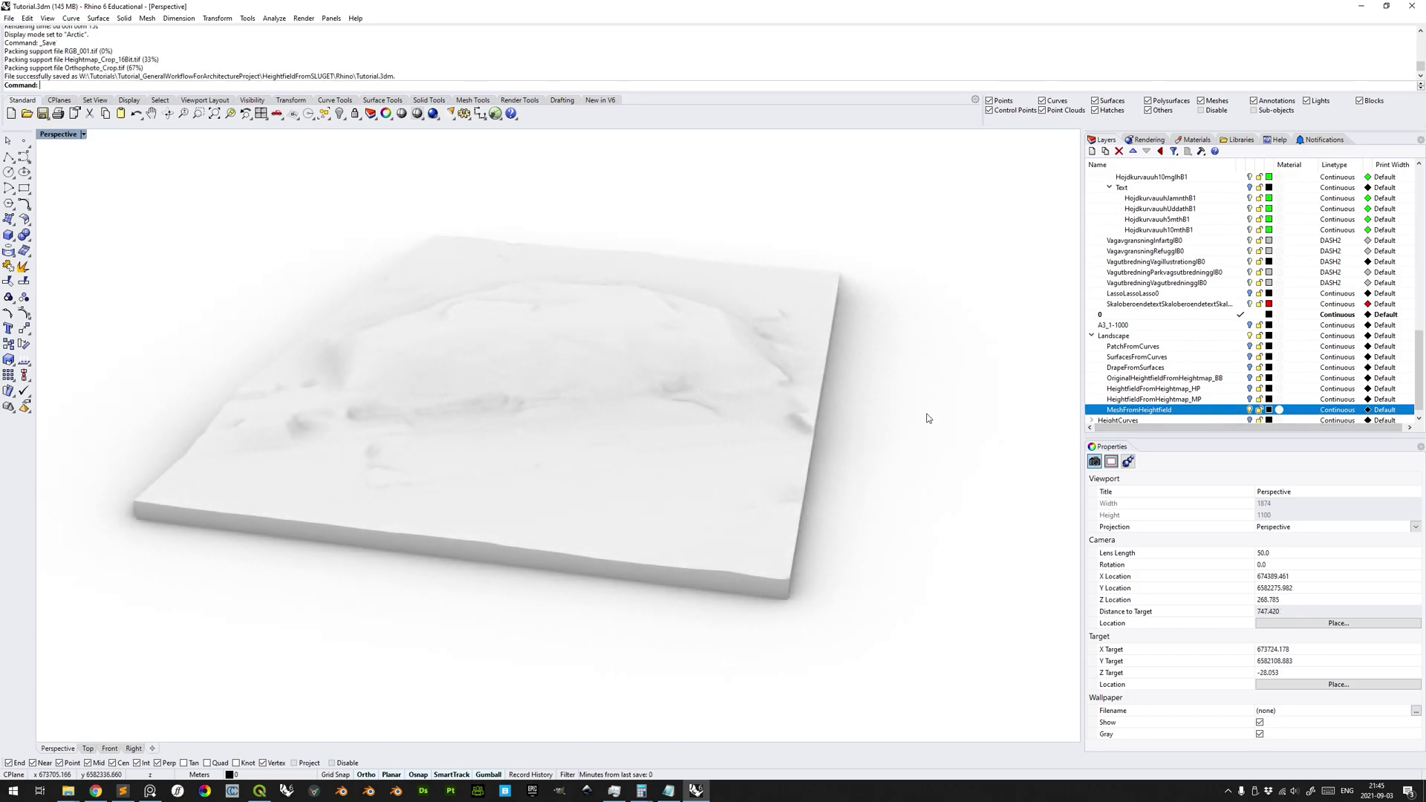
{"action": "right_click_drag", "start_coordinate": [867, 412], "coordinate": [766, 405]}
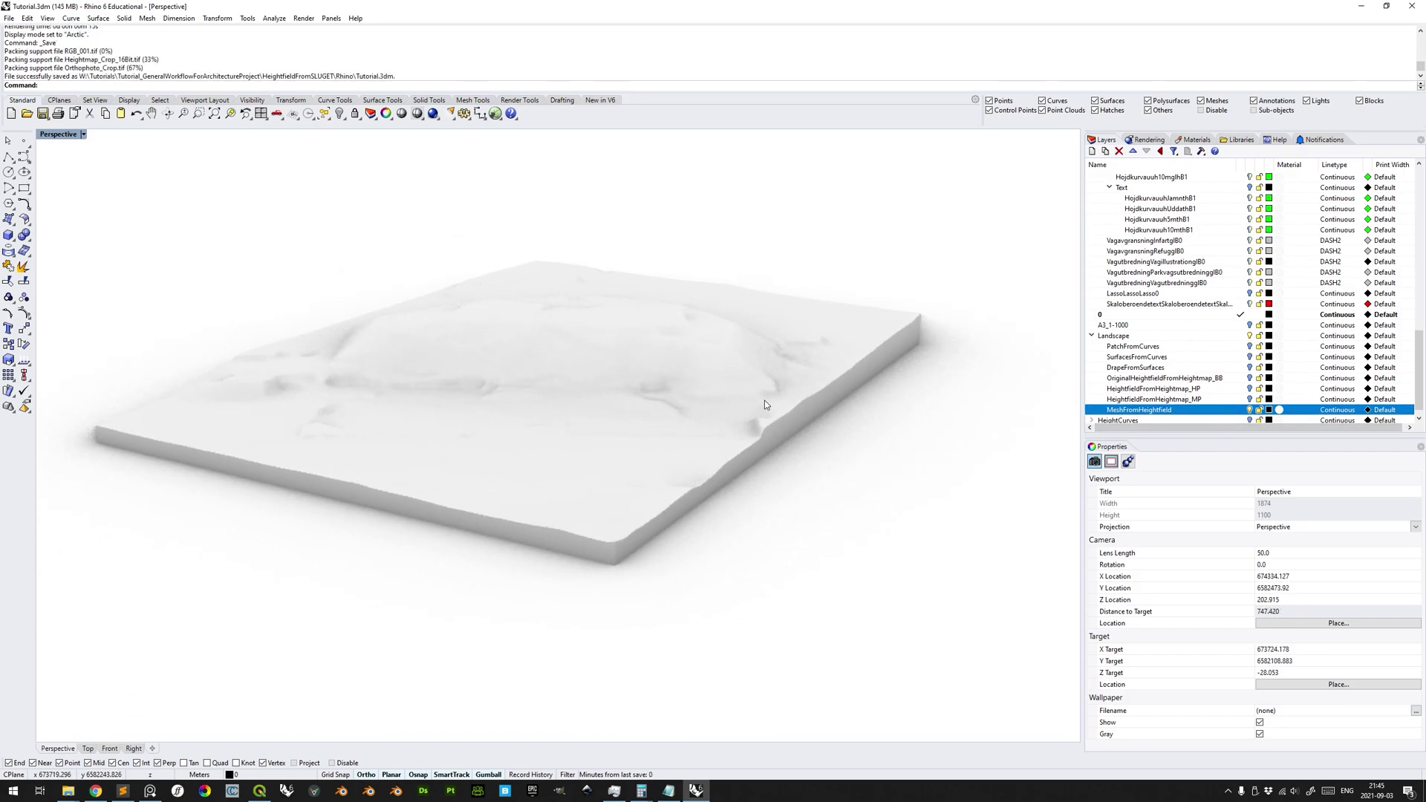
- Show the HeightfieldFromHeightmap_MP layer together with the terrain mesh and view the overlap from another angle
{"action": "left_click", "coordinate": [1250, 404]}
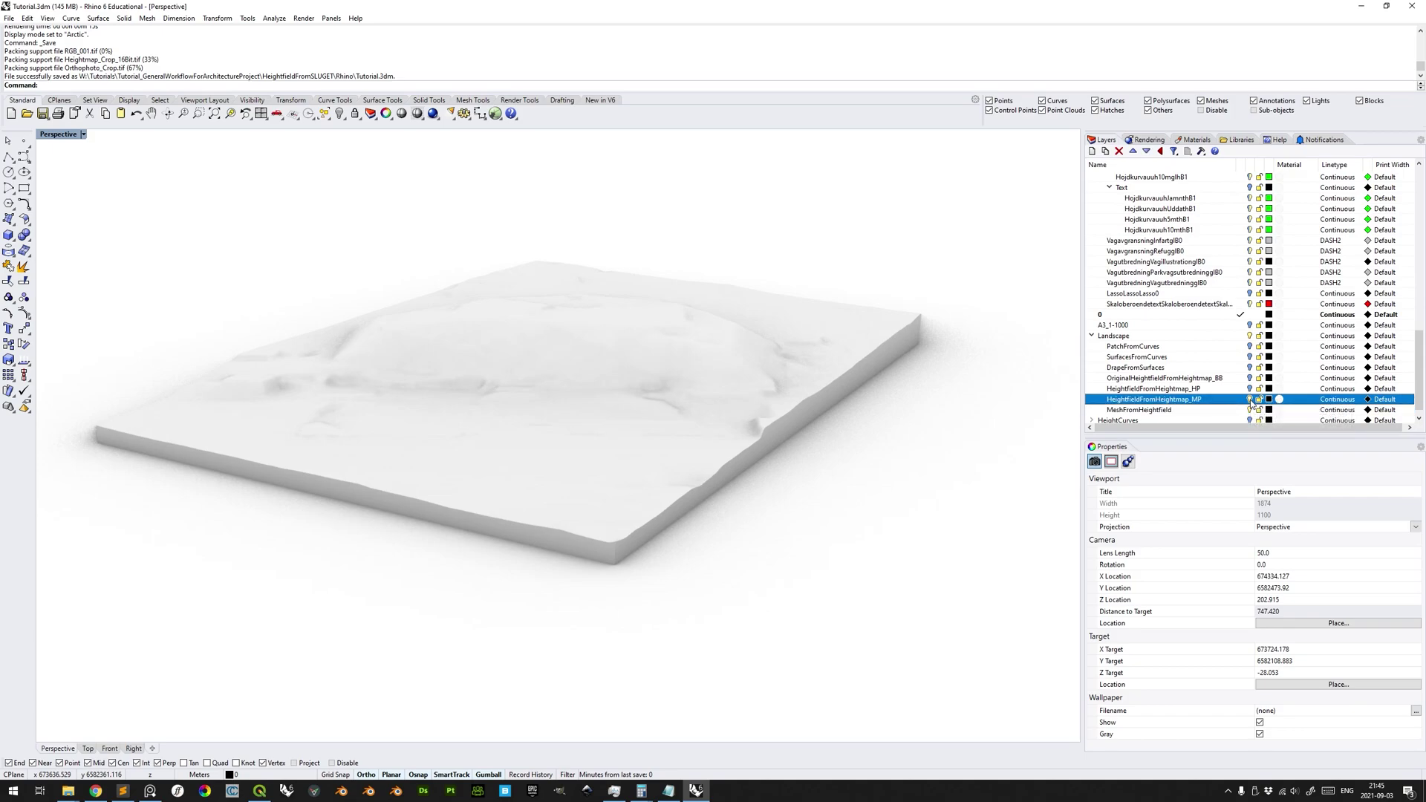
{"action": "right_click_drag", "start_coordinate": [557, 387], "coordinate": [673, 391]}
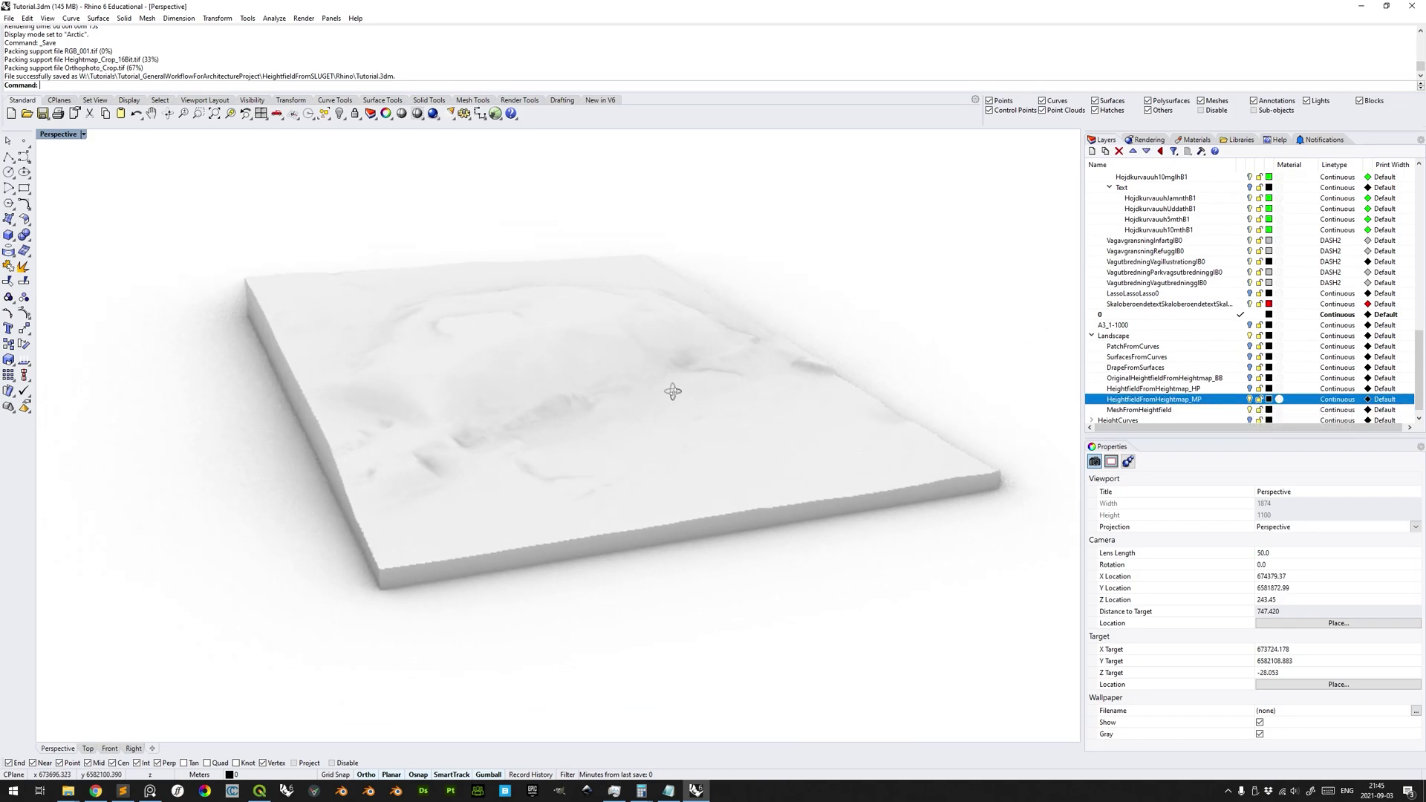
{"action": "right_click_drag", "start_coordinate": [737, 420], "coordinate": [868, 433]}
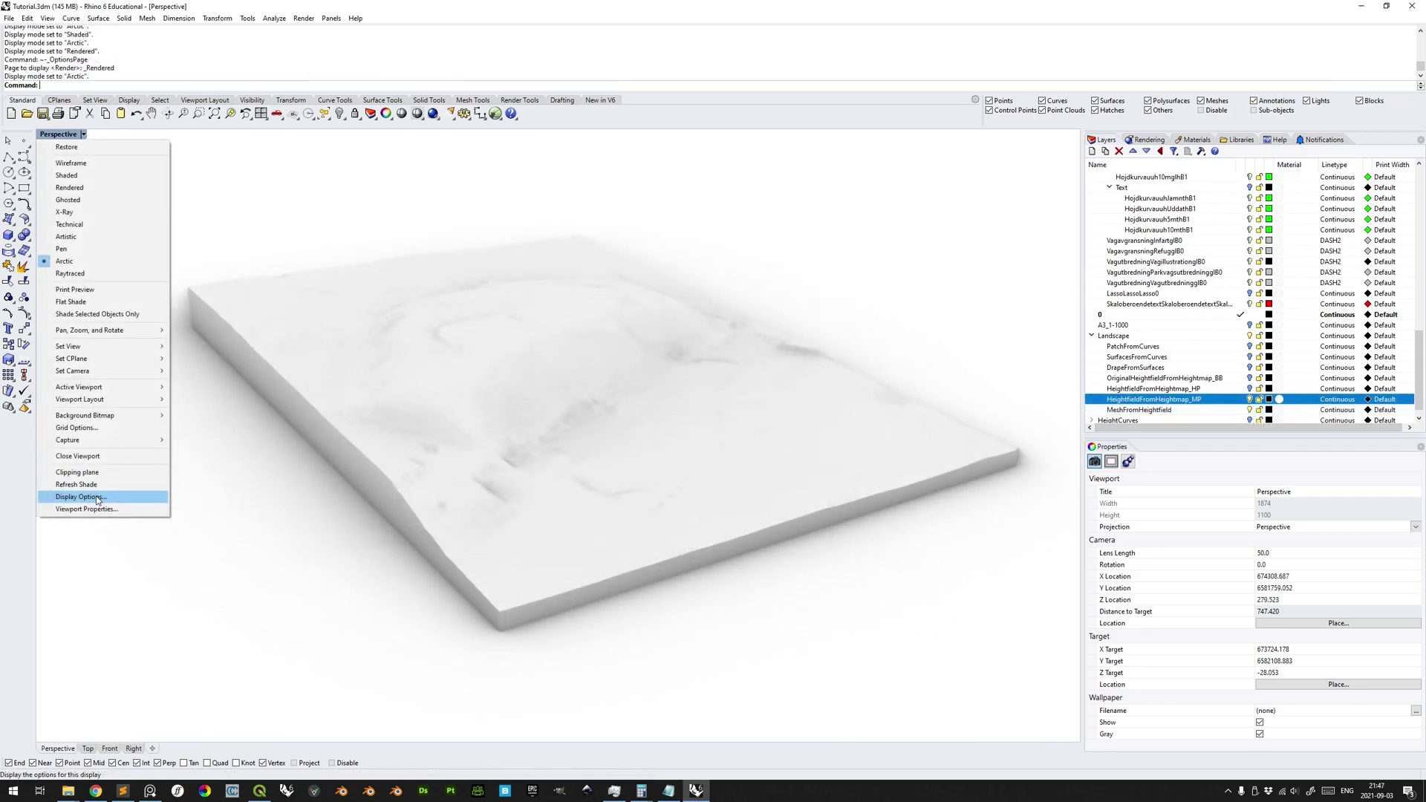
- Set the Arctic display mode's color and material usage to the object's color
{"action": "left_click", "coordinate": [141, 500]}
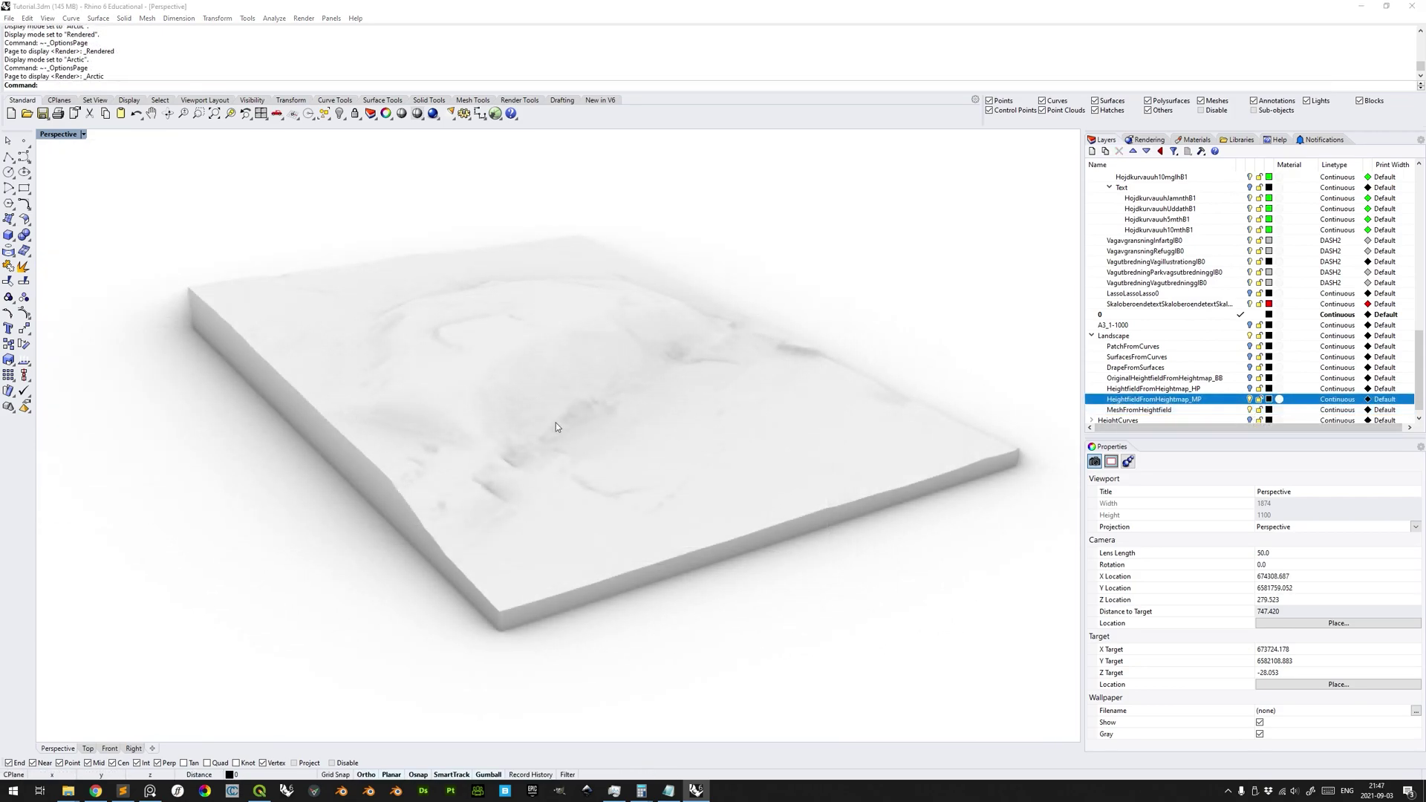
{"action": "left_click_drag", "start_coordinate": [711, 351], "coordinate": [718, 390]}
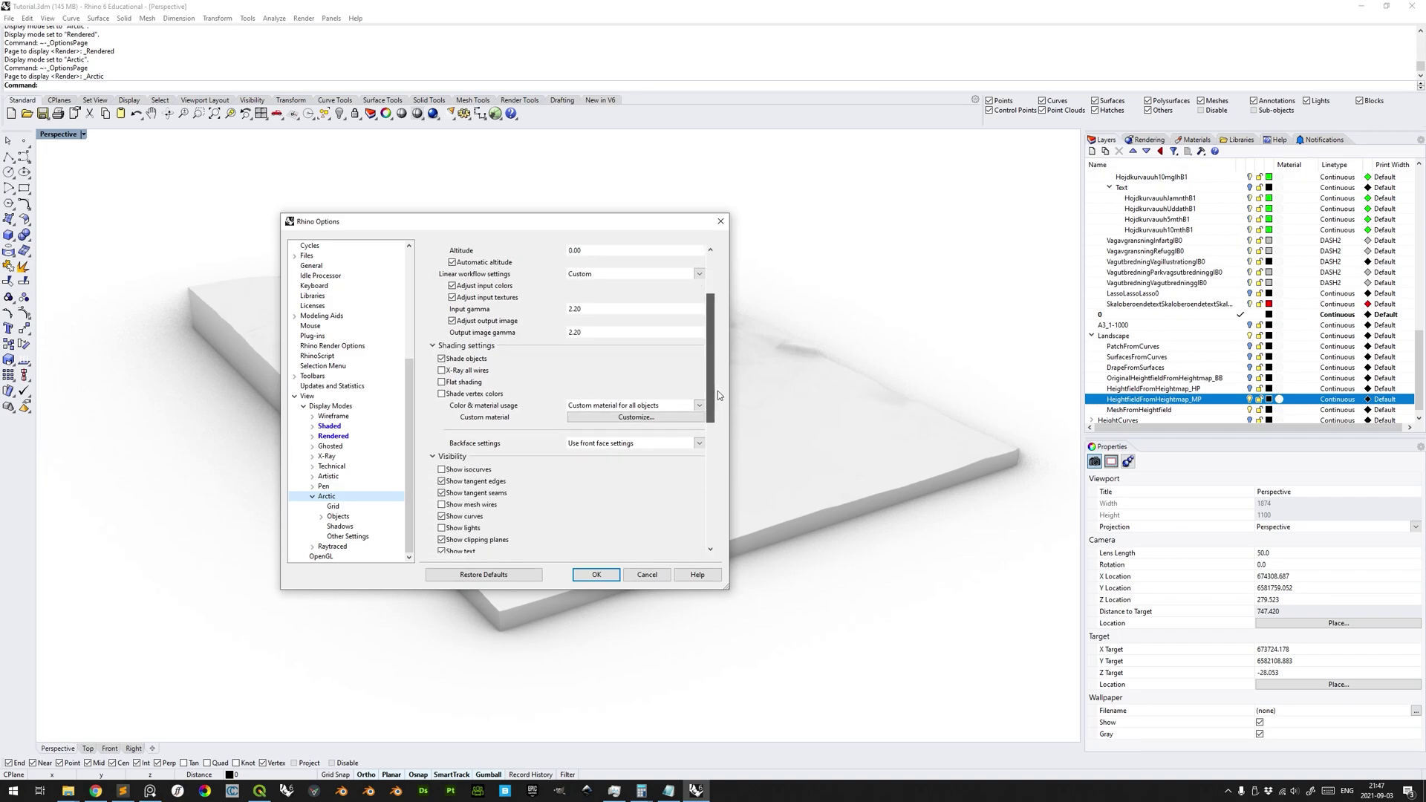
{"action": "left_click", "coordinate": [699, 406]}
{"action": "left_click", "coordinate": [697, 416]}
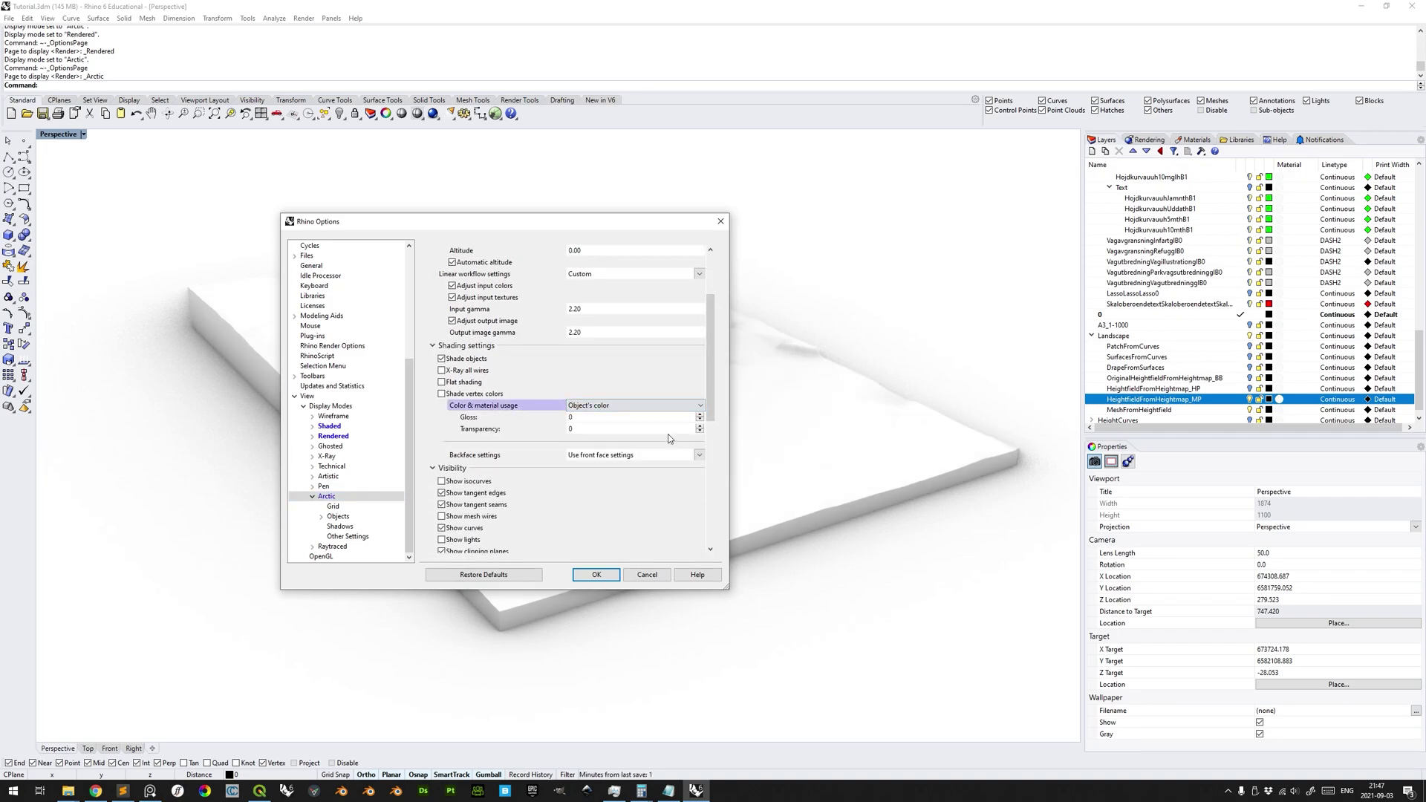
{"action": "left_click", "coordinate": [605, 577]}
{"action": "right_click_drag", "start_coordinate": [808, 431], "coordinate": [813, 434]}
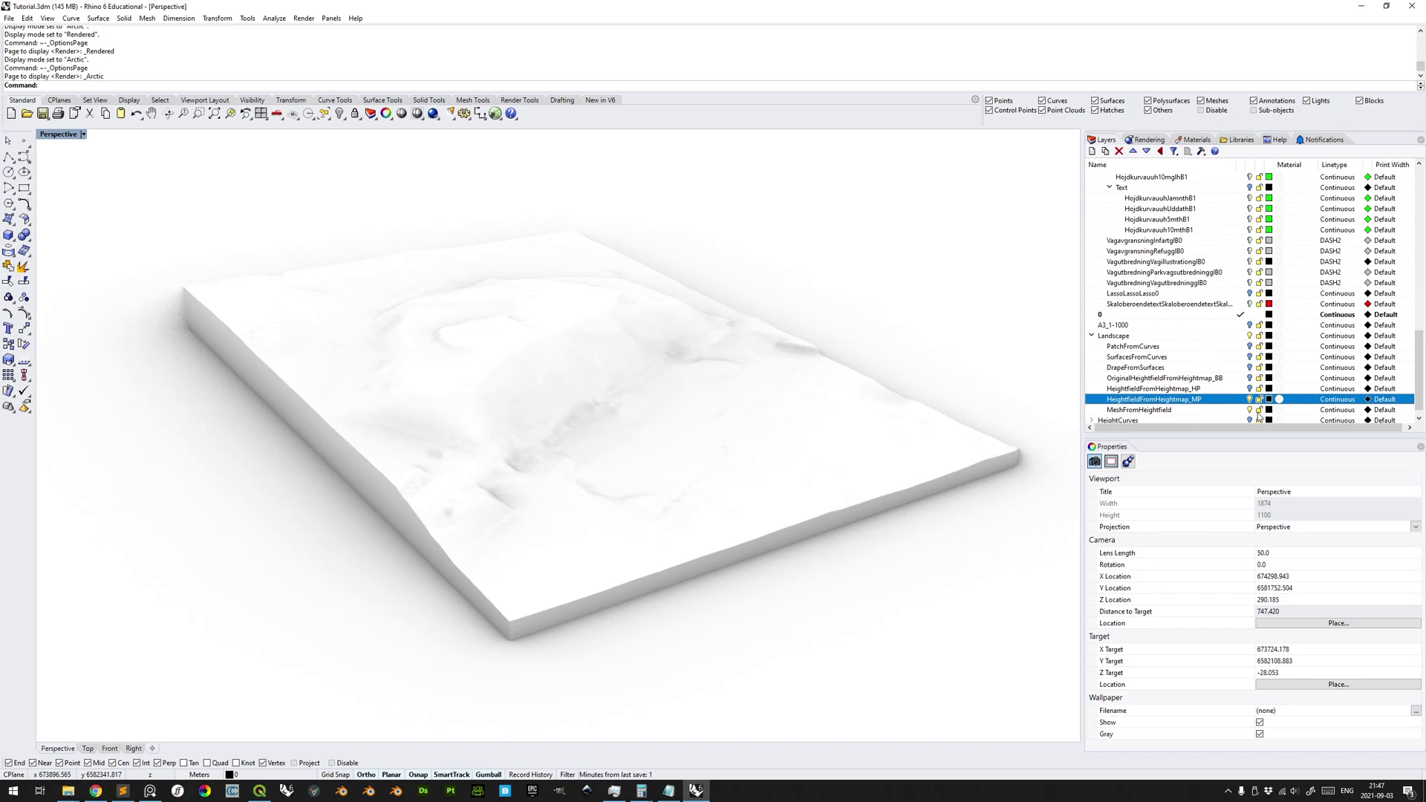
- Set the MeshFromHeightfield layer color to red and the HeightfieldFromHeightmap_MP layer color to yellow
{"action": "left_click", "coordinate": [1269, 410]}
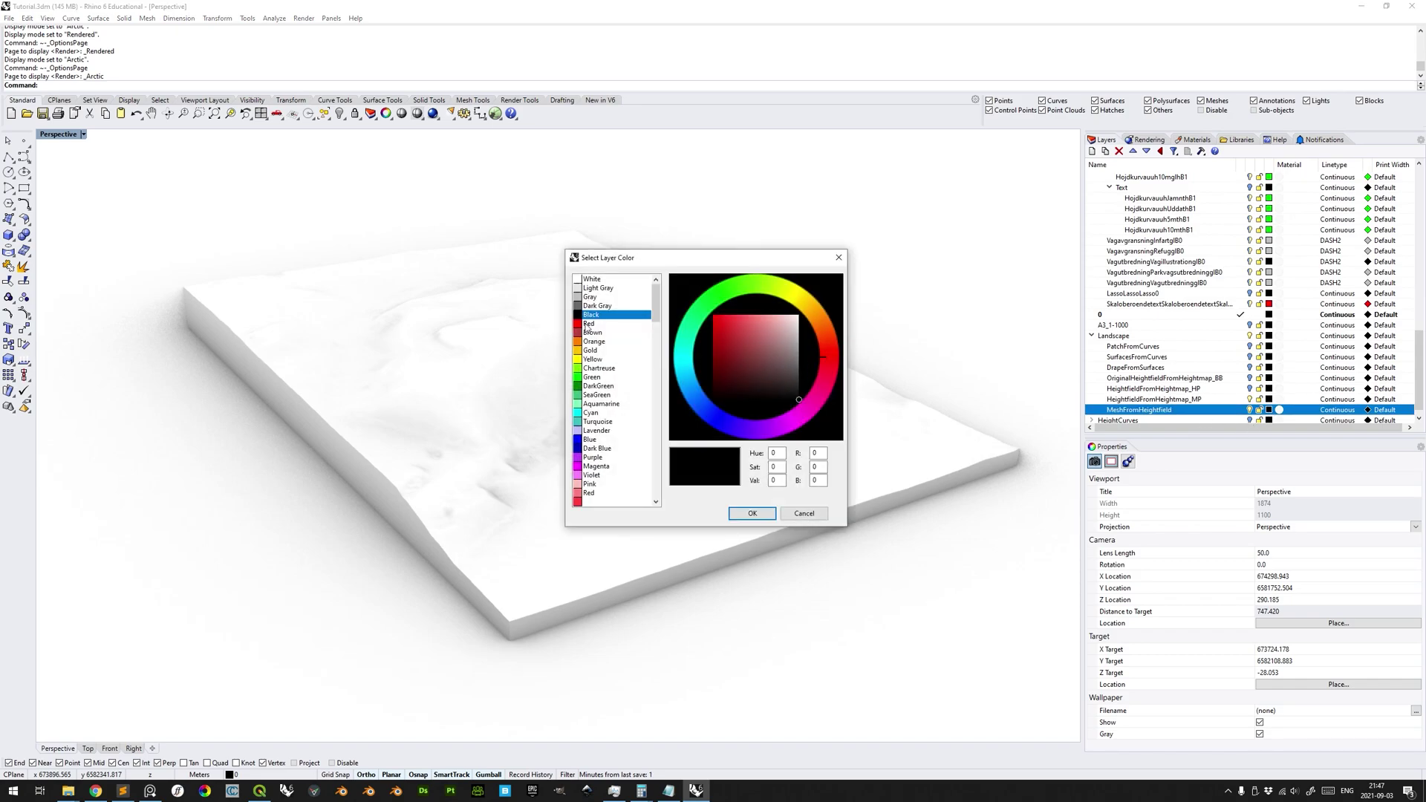
{"action": "left_click", "coordinate": [587, 324]}
{"action": "left_click", "coordinate": [751, 513]}
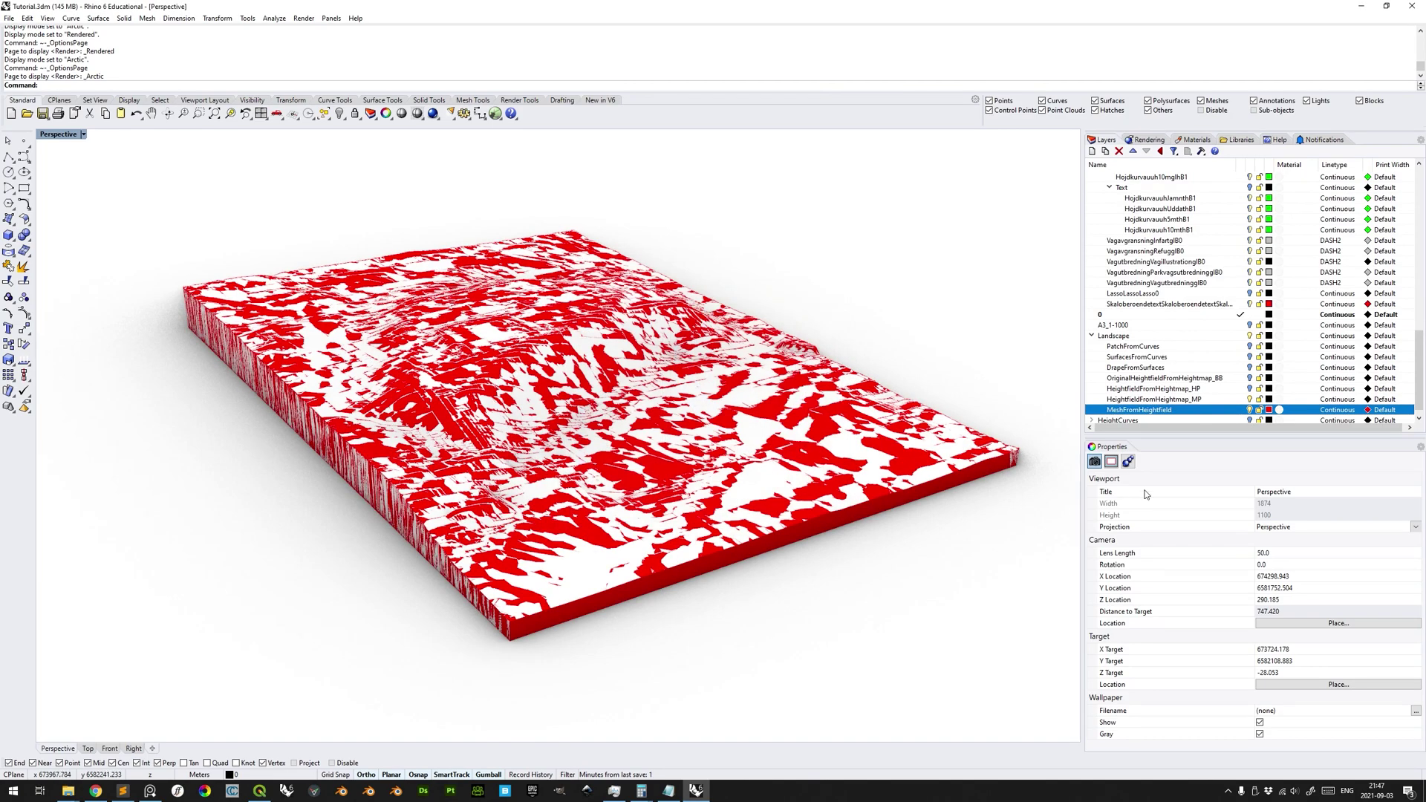
{"action": "left_click", "coordinate": [1269, 400]}
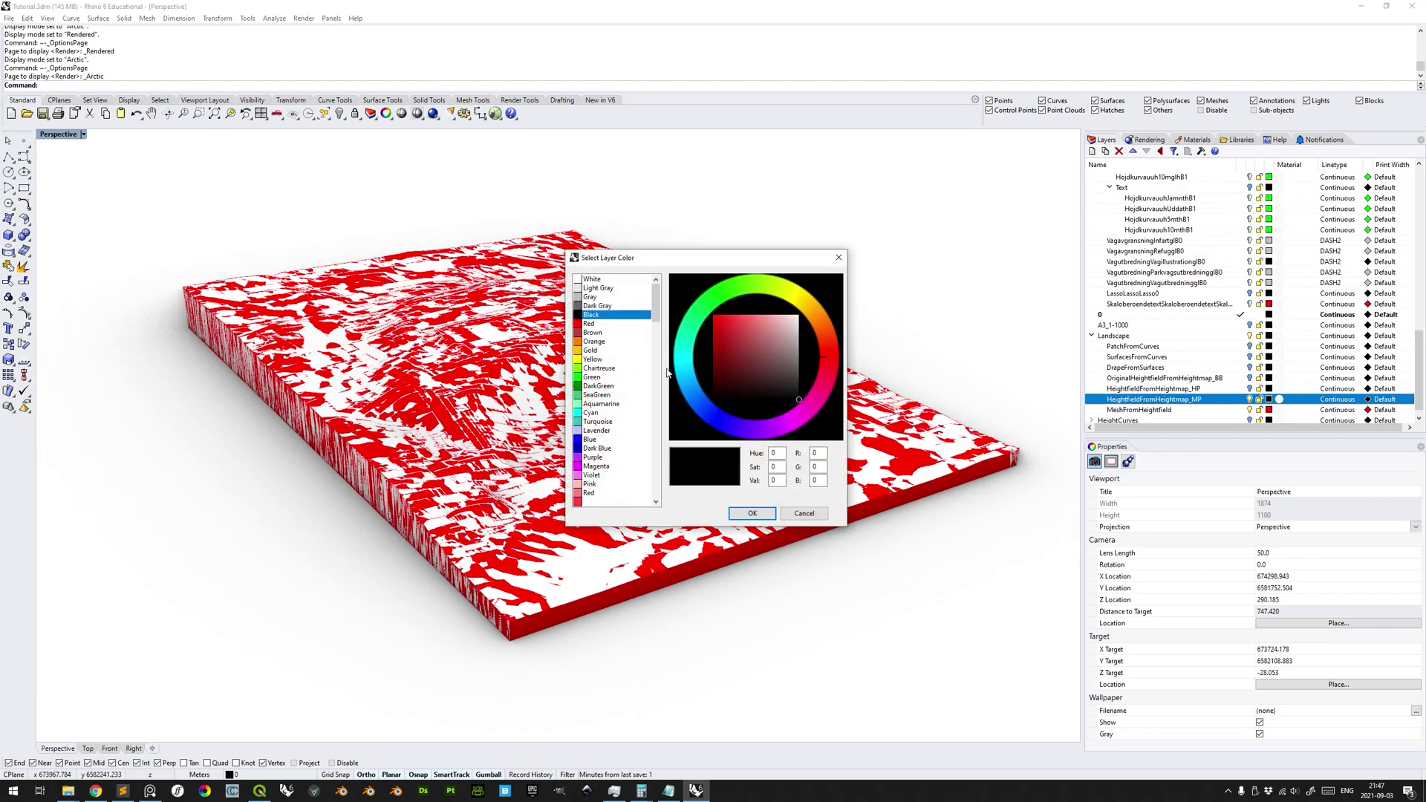
{"action": "left_click", "coordinate": [599, 360]}
{"action": "left_click", "coordinate": [765, 513]}
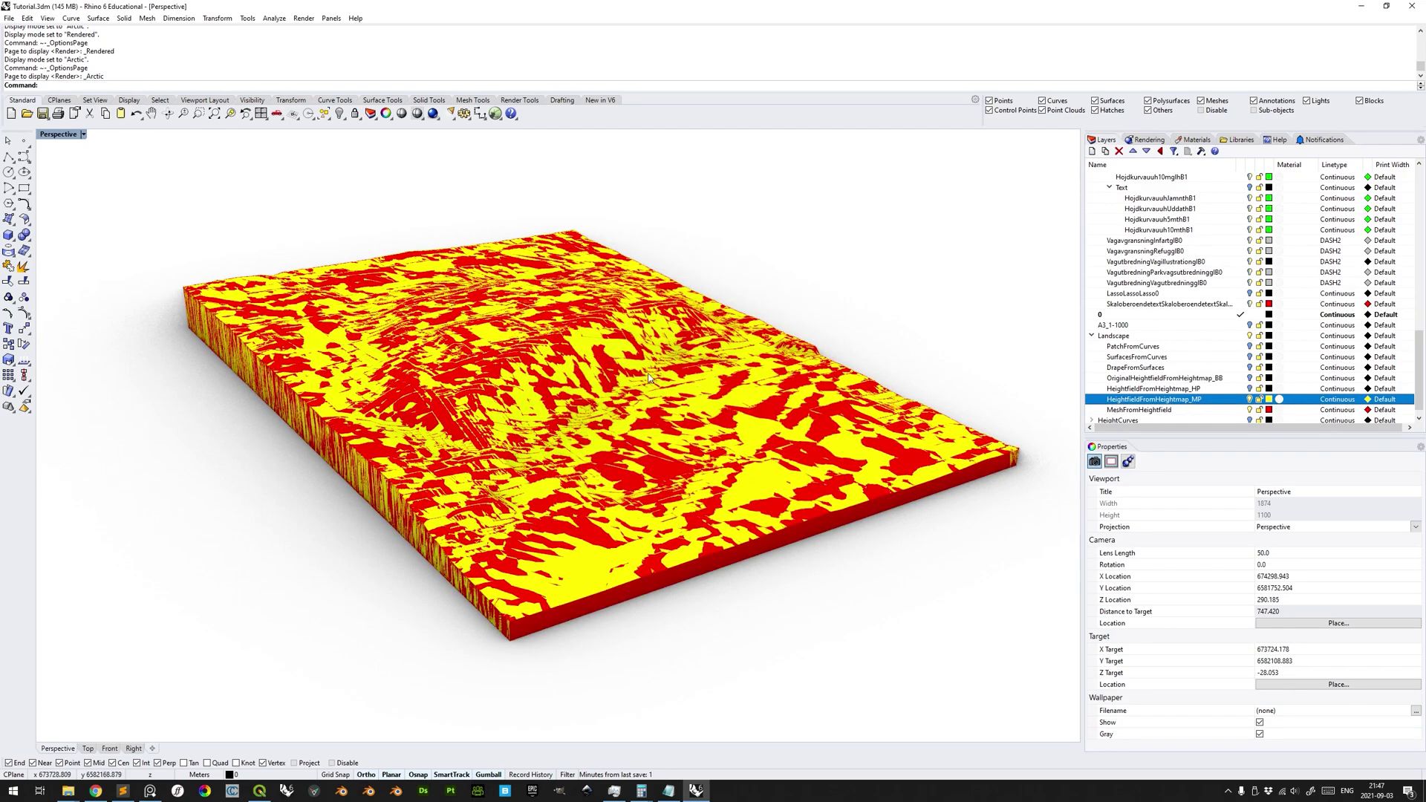
- Compare the red mesh with the yellow heightfield from several angles and hide the HeightfieldFromHeightmap_MP layer
{"action": "right_click_drag", "start_coordinate": [823, 427], "coordinate": [701, 414]}
{"action": "scroll", "coordinate": [674, 427], "scroll_direction": "up", "scroll_amount": 4}
{"action": "scroll", "coordinate": [743, 433], "scroll_direction": "down", "scroll_amount": 4}
{"action": "right_click_drag", "start_coordinate": [869, 475], "coordinate": [787, 474]}
{"action": "left_click", "coordinate": [1251, 409]}
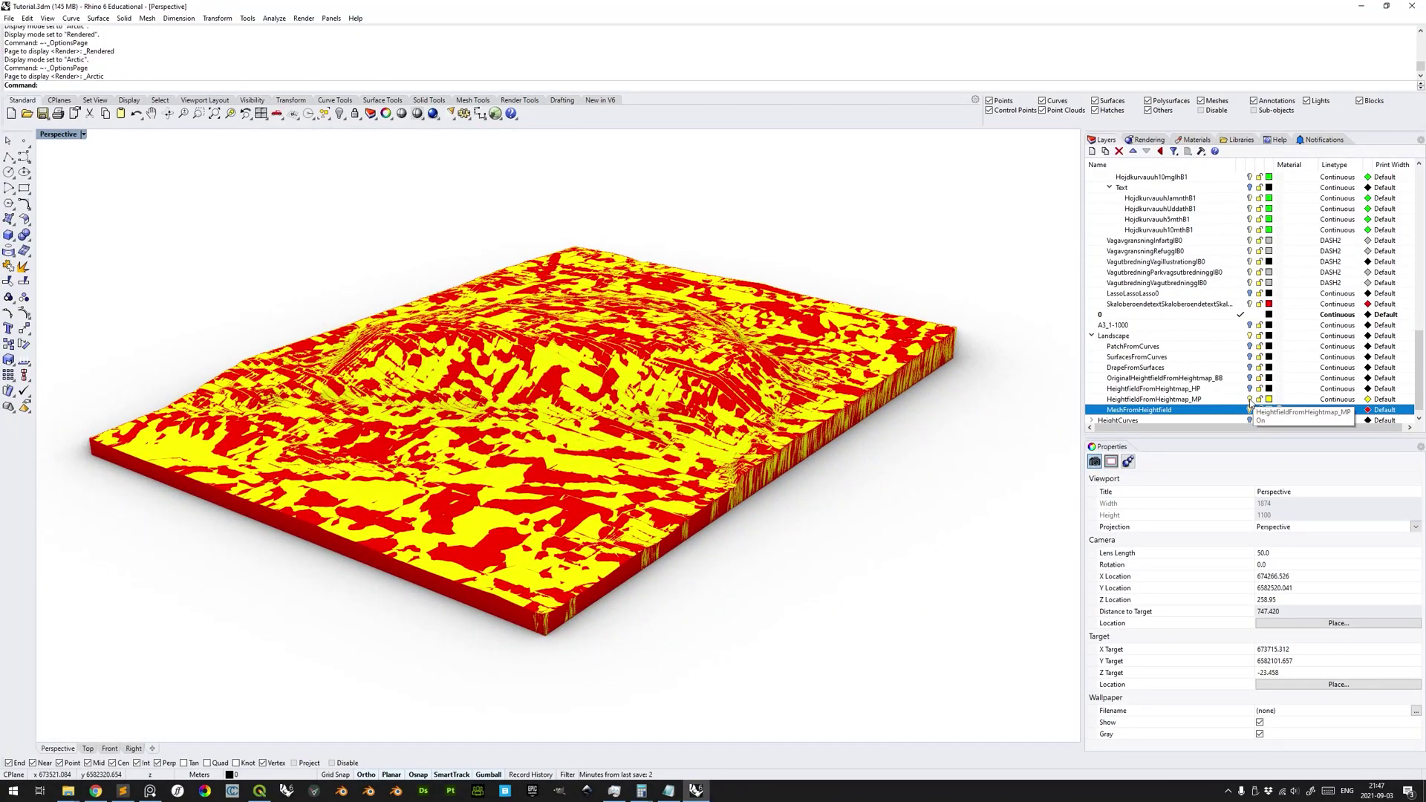
{"action": "left_click", "coordinate": [1249, 401]}
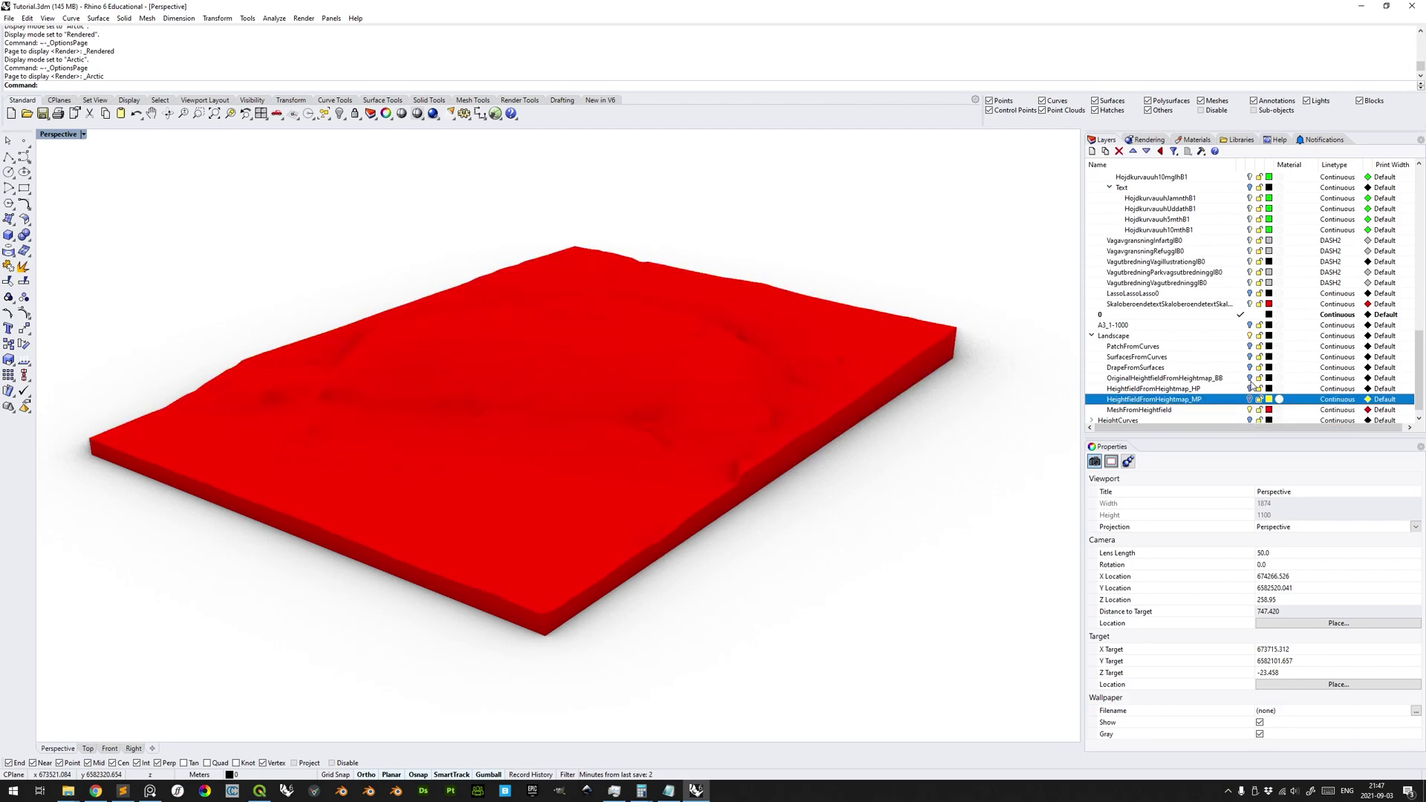
- Show the DrapeFromSurfaces layer over the red mesh and set its layer color to green
{"action": "left_click", "coordinate": [1249, 368]}
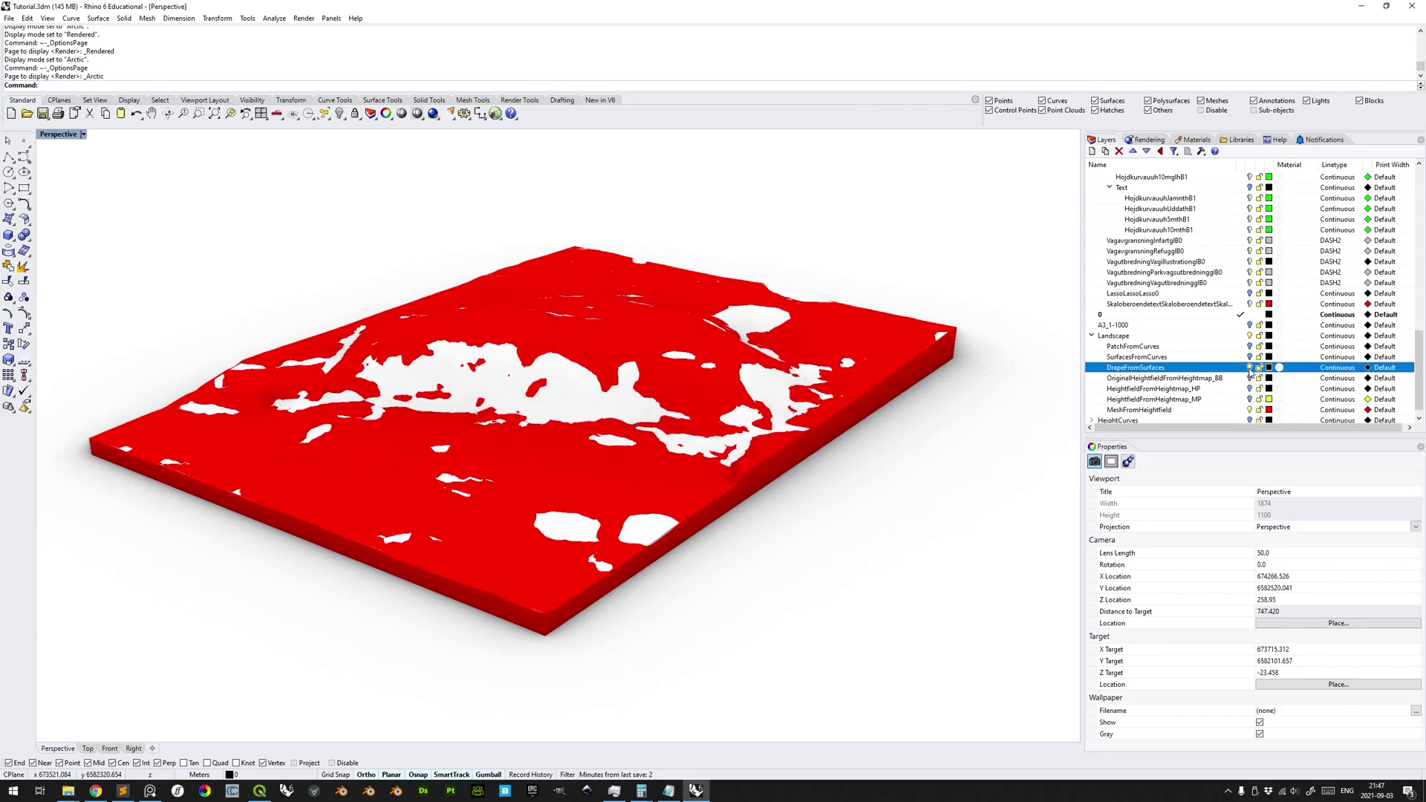
{"action": "left_click", "coordinate": [1269, 368]}
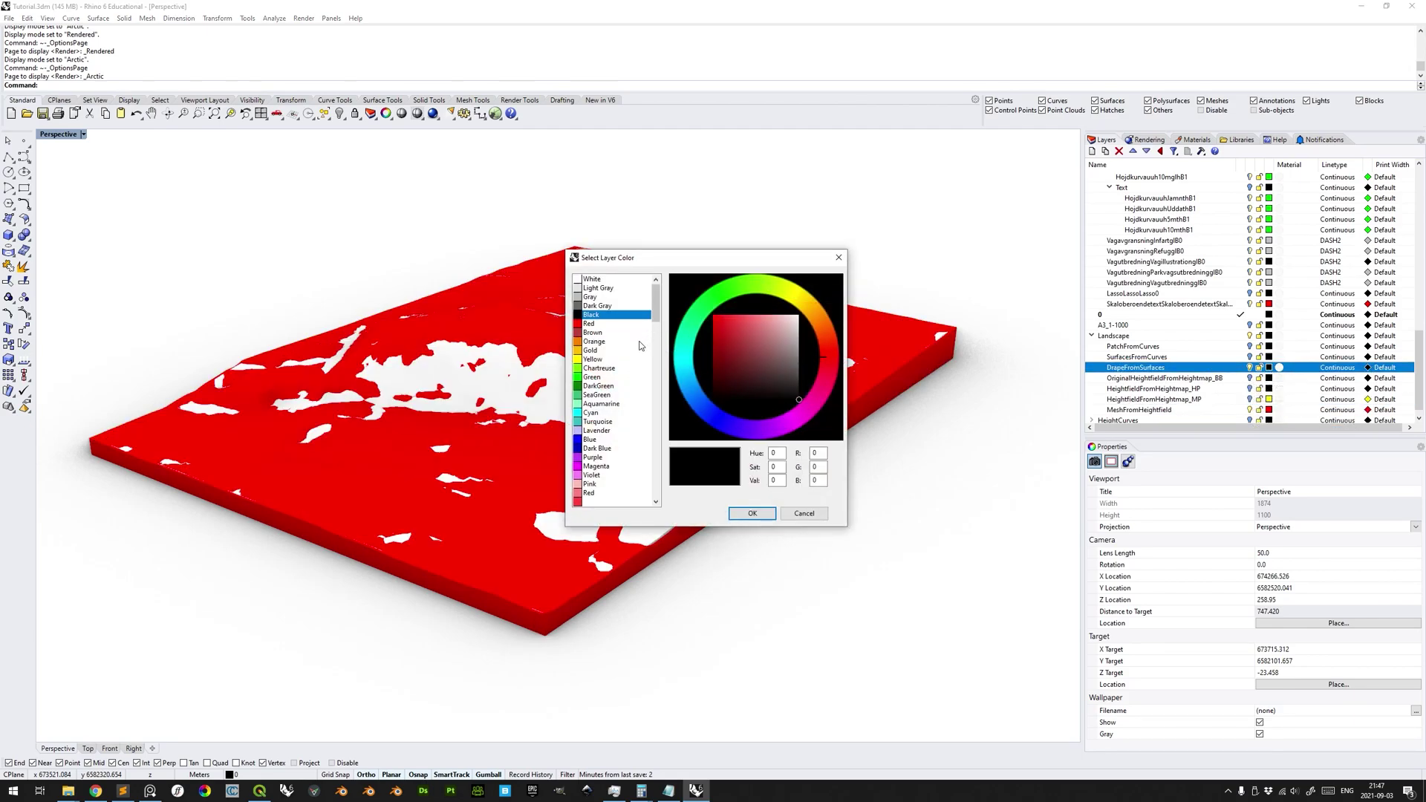
{"action": "left_click", "coordinate": [591, 377]}
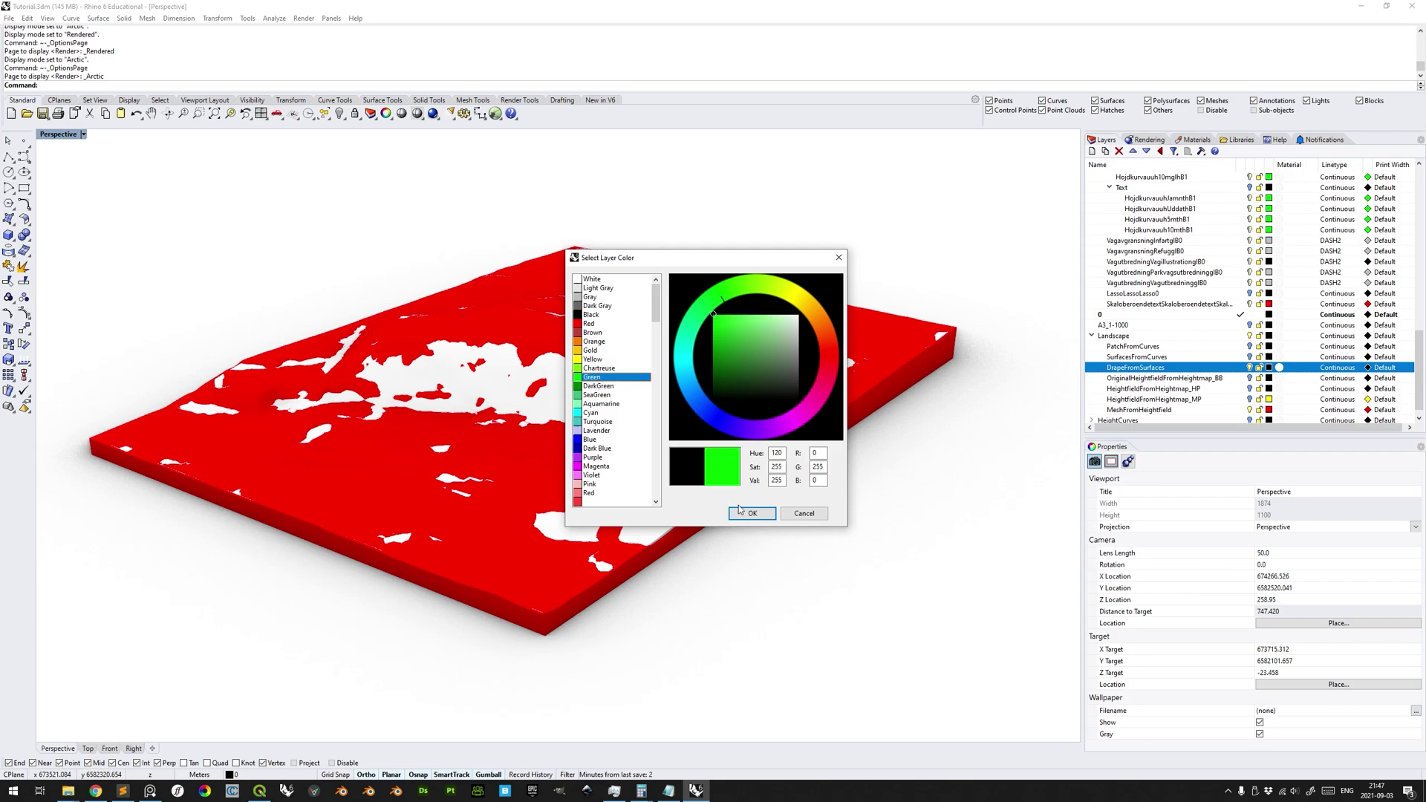
{"action": "left_click", "coordinate": [750, 513]}
{"action": "right_click_drag", "start_coordinate": [741, 505], "coordinate": [727, 386]}
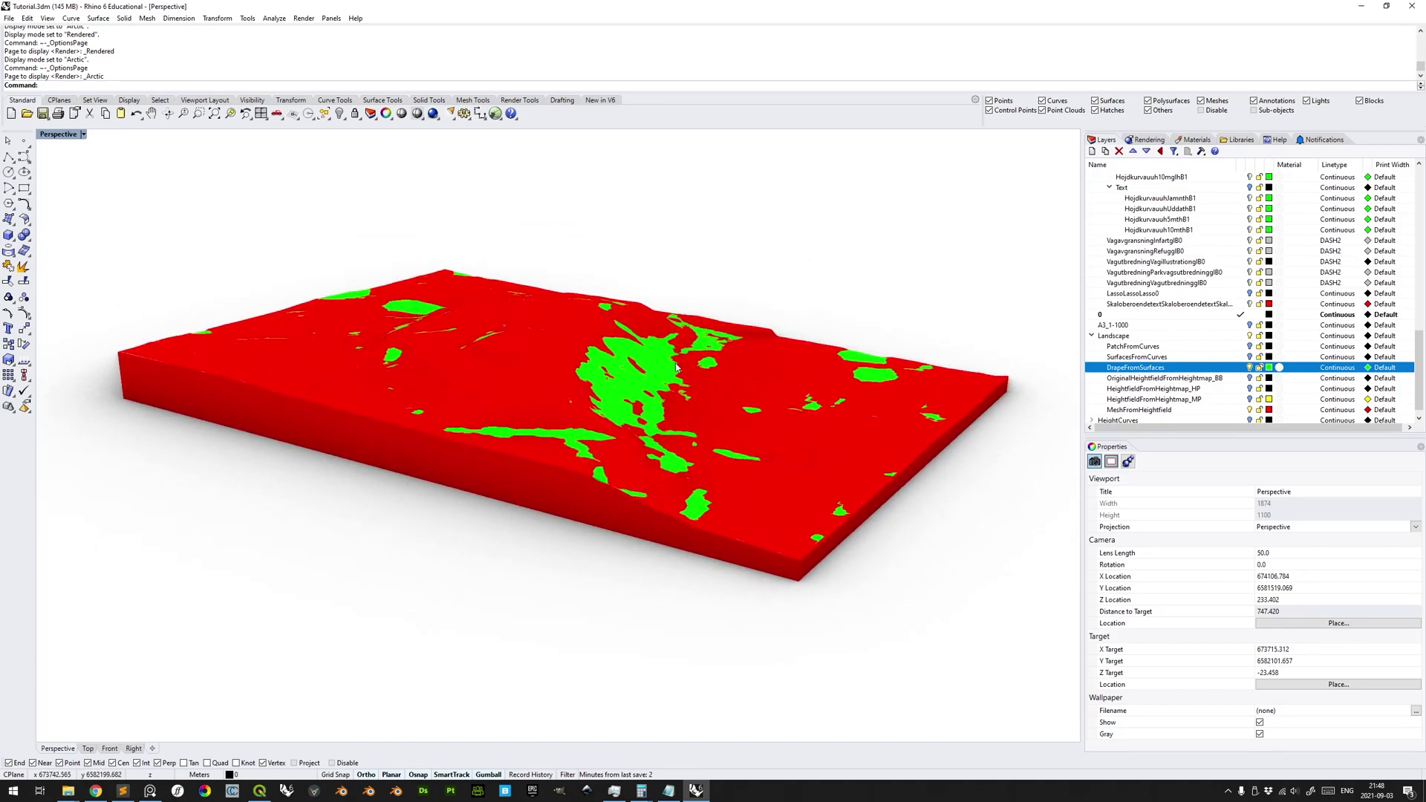
- Try raising the green drape polysurface slightly along Z to compare it with the mesh, and undo the move
{"action": "left_click", "coordinate": [655, 362]}
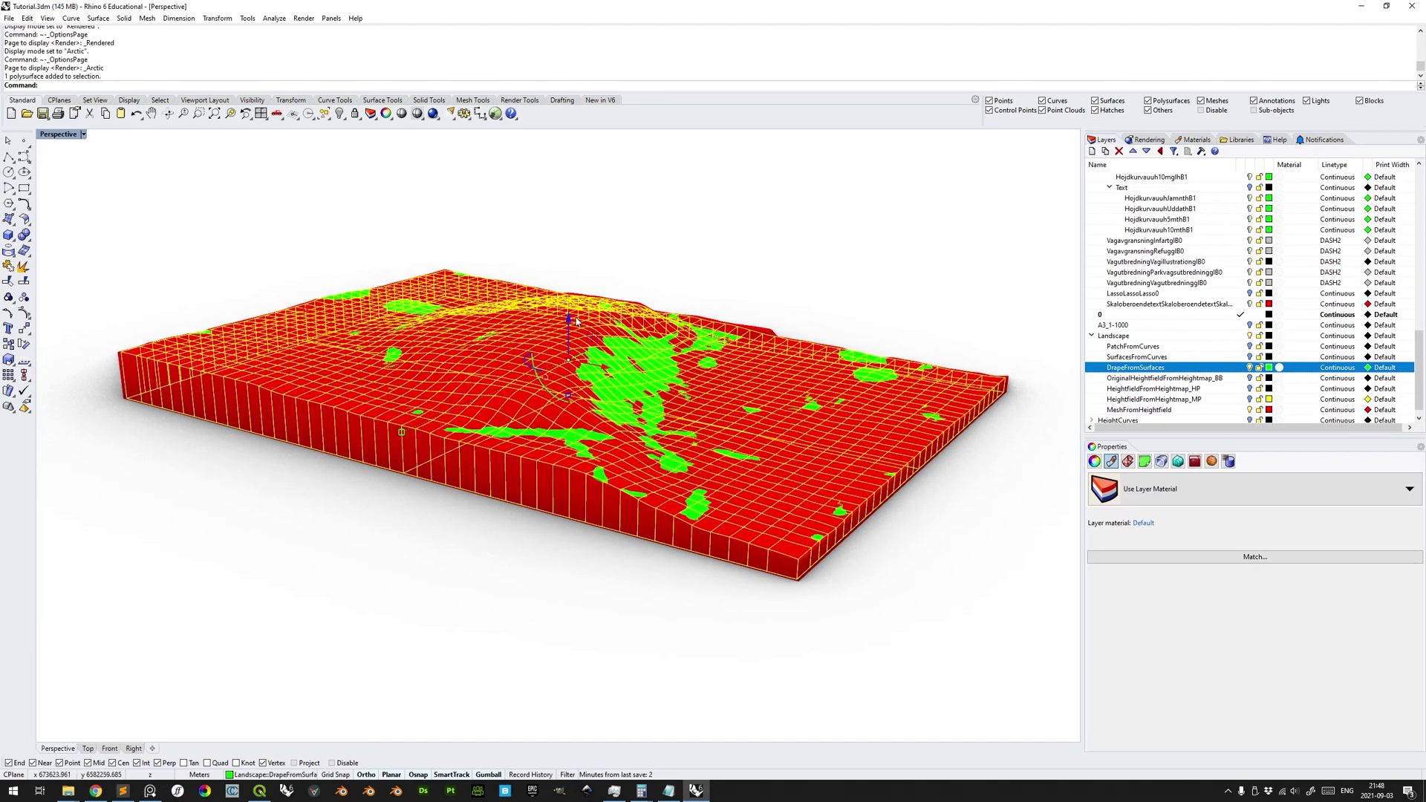
{"action": "right_click_drag", "start_coordinate": [658, 359], "coordinate": [642, 301]}
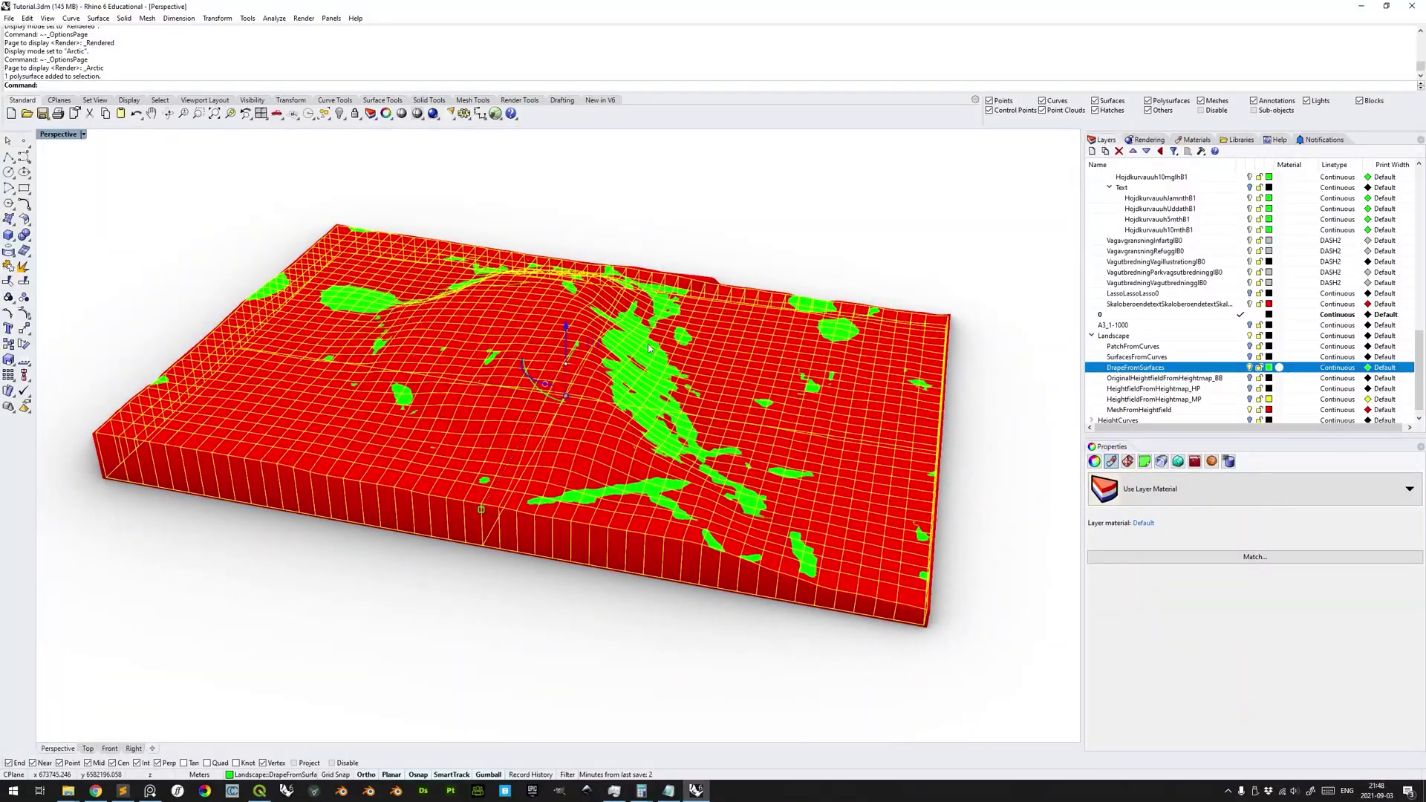
{"action": "right_click_drag", "start_coordinate": [675, 430], "coordinate": [578, 354]}
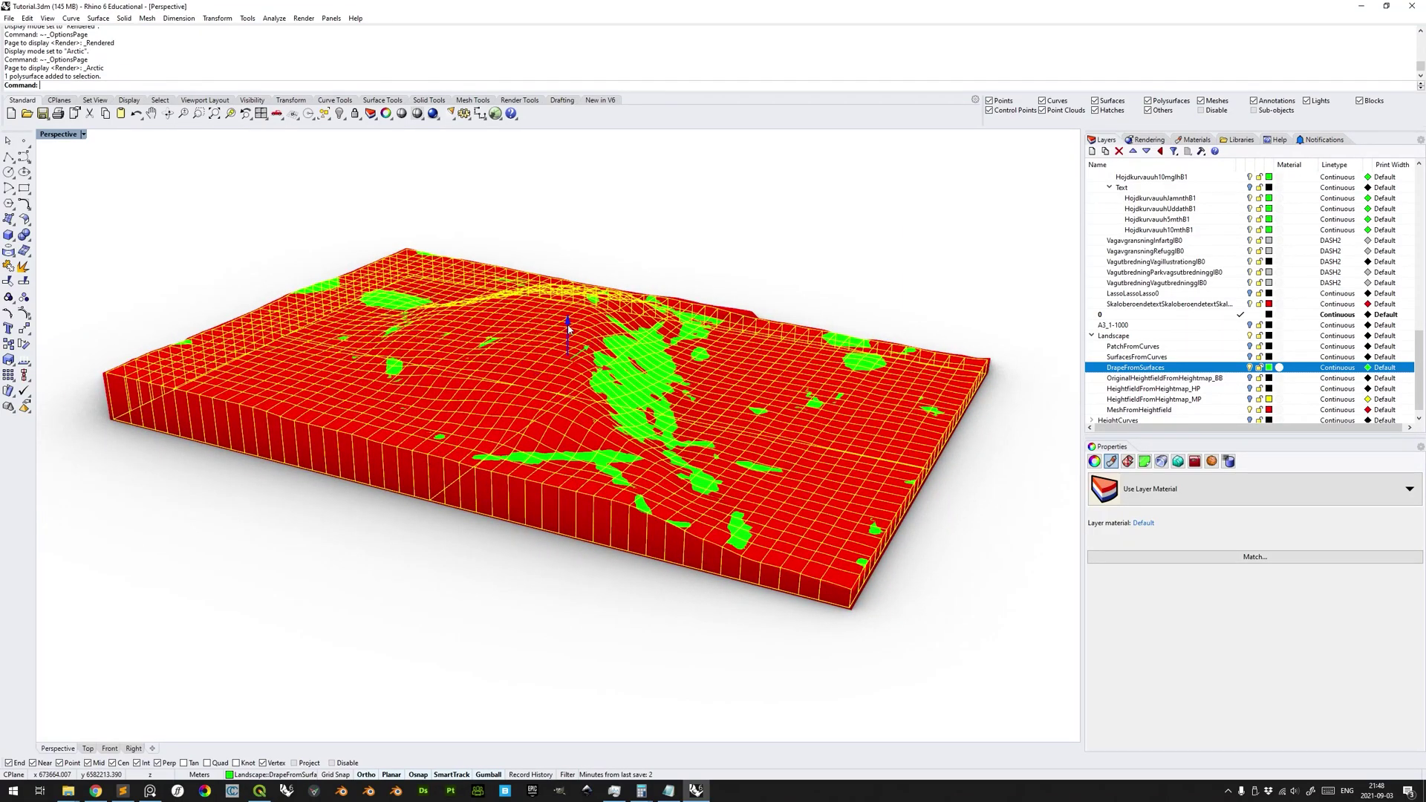
{"action": "left_click_drag", "start_coordinate": [568, 330], "coordinate": [568, 327]}
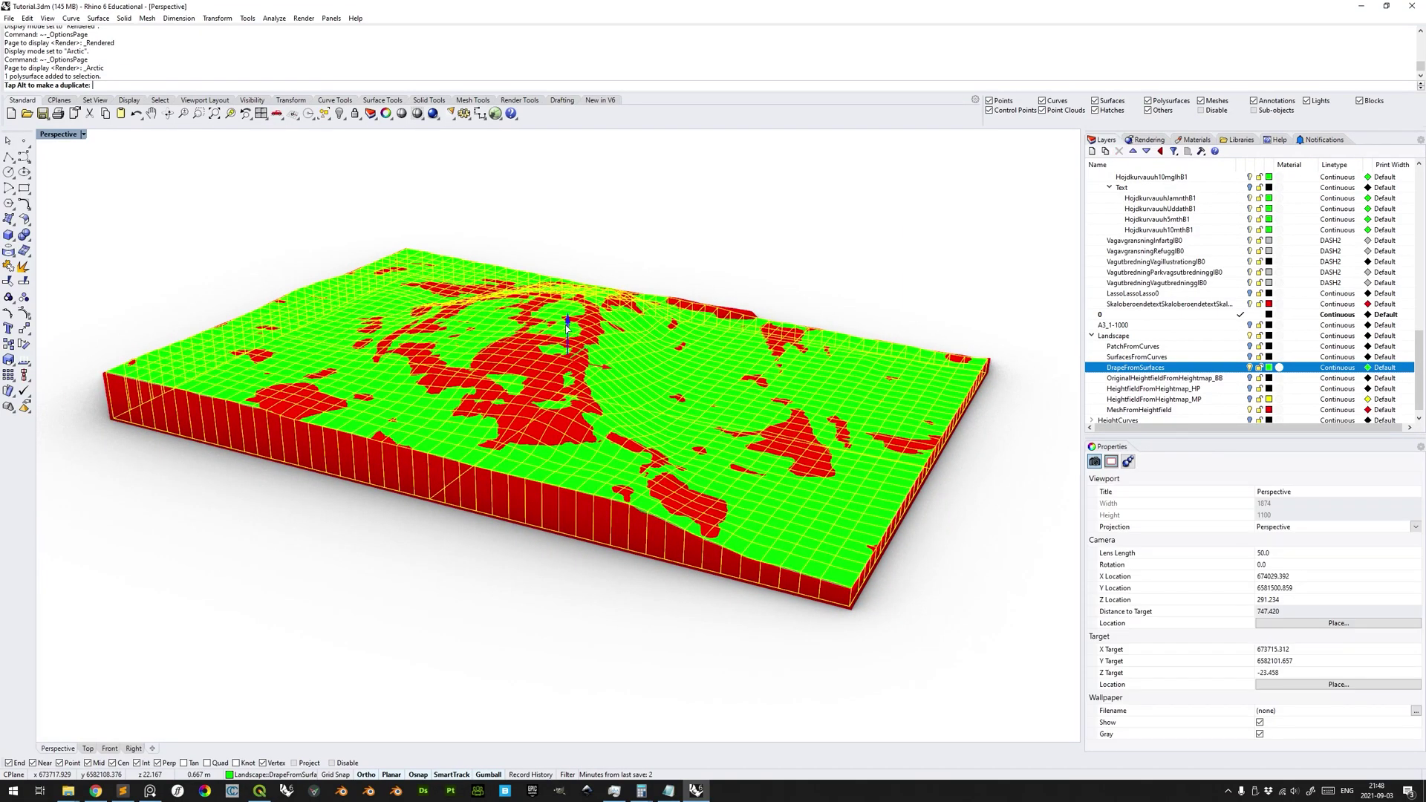
{"action": "left_click_drag", "start_coordinate": [568, 329], "coordinate": [567, 328]}
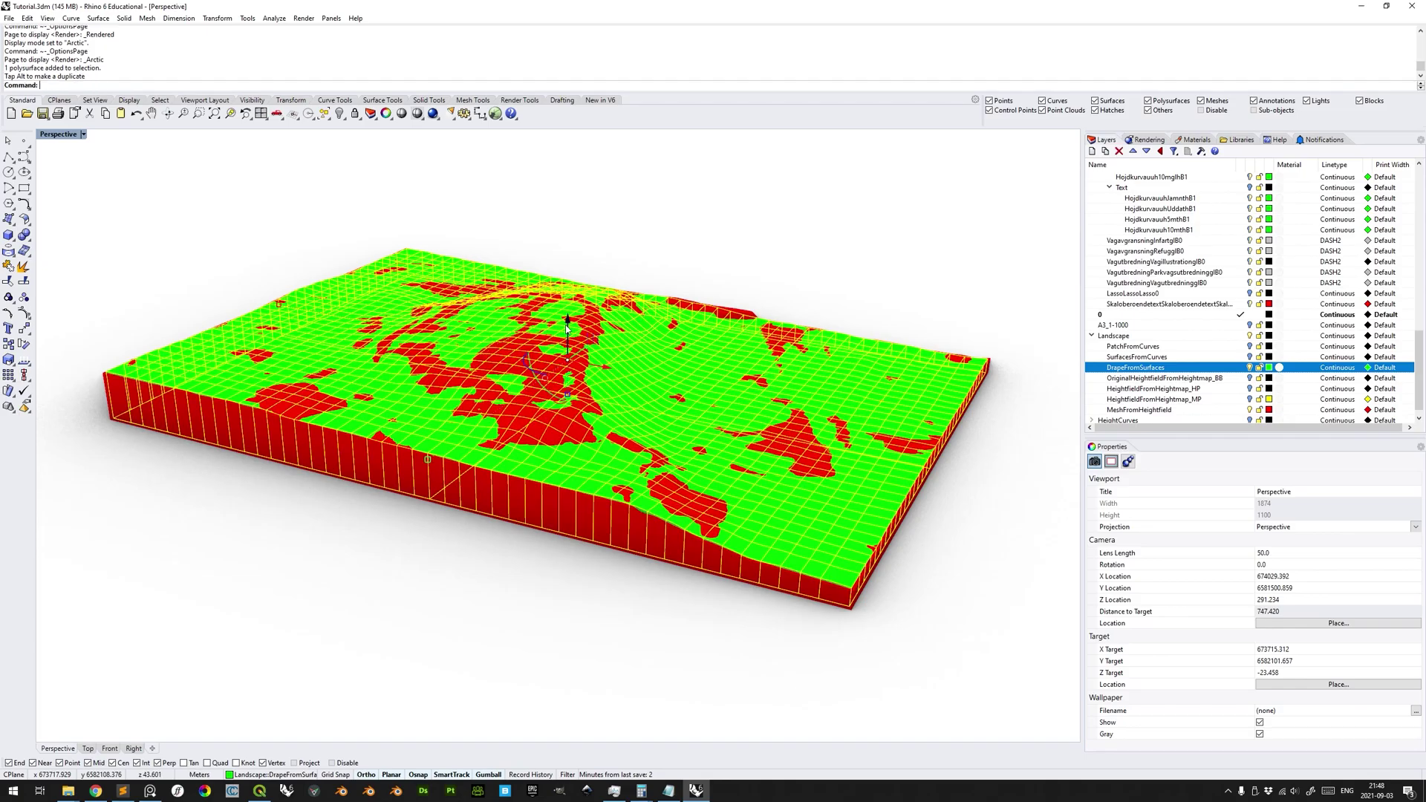
{"action": "right_click_drag", "start_coordinate": [734, 413], "coordinate": [705, 363]}
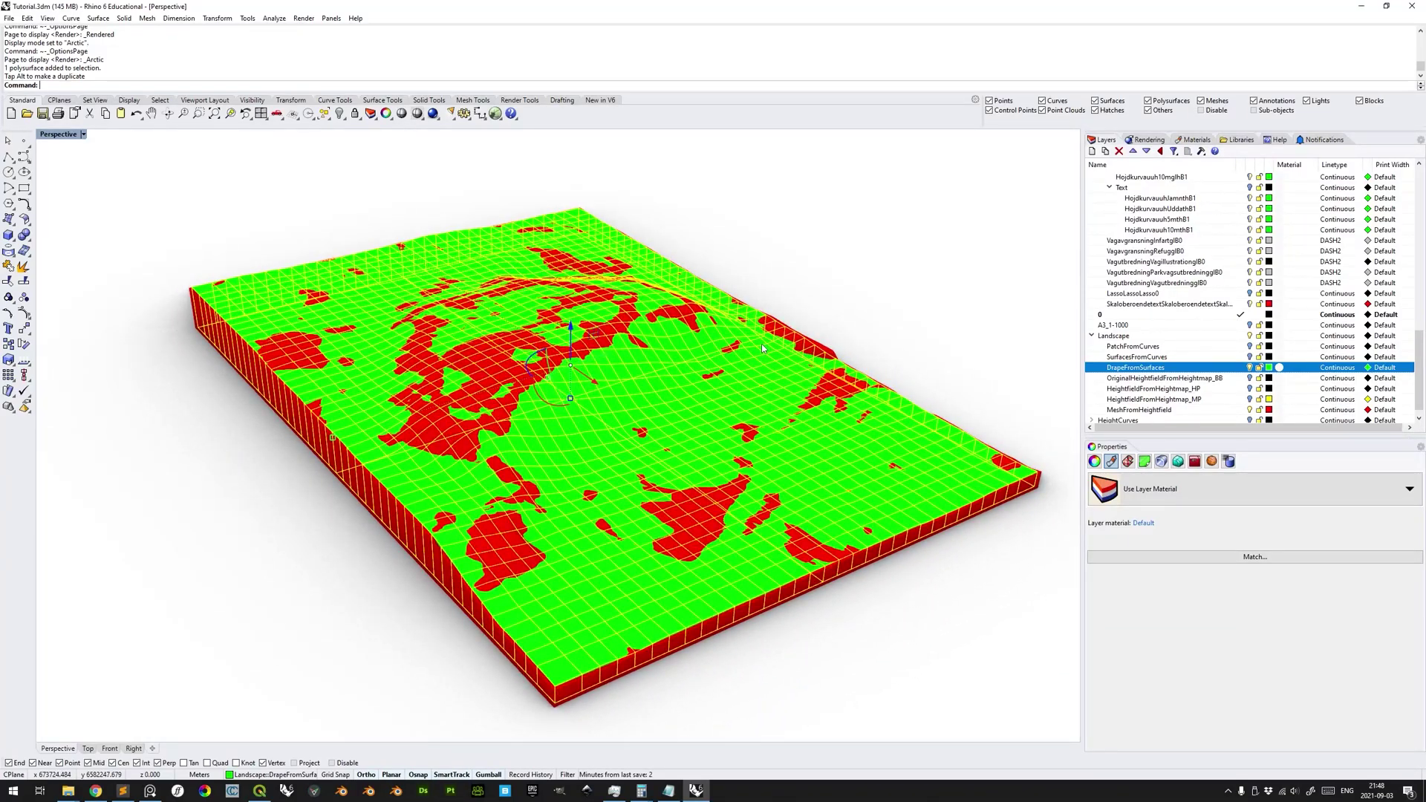
{"action": "key", "text": "ctrl+z"}
{"action": "right_click_drag", "start_coordinate": [887, 338], "coordinate": [872, 318]}
{"action": "left_click", "coordinate": [872, 318]}
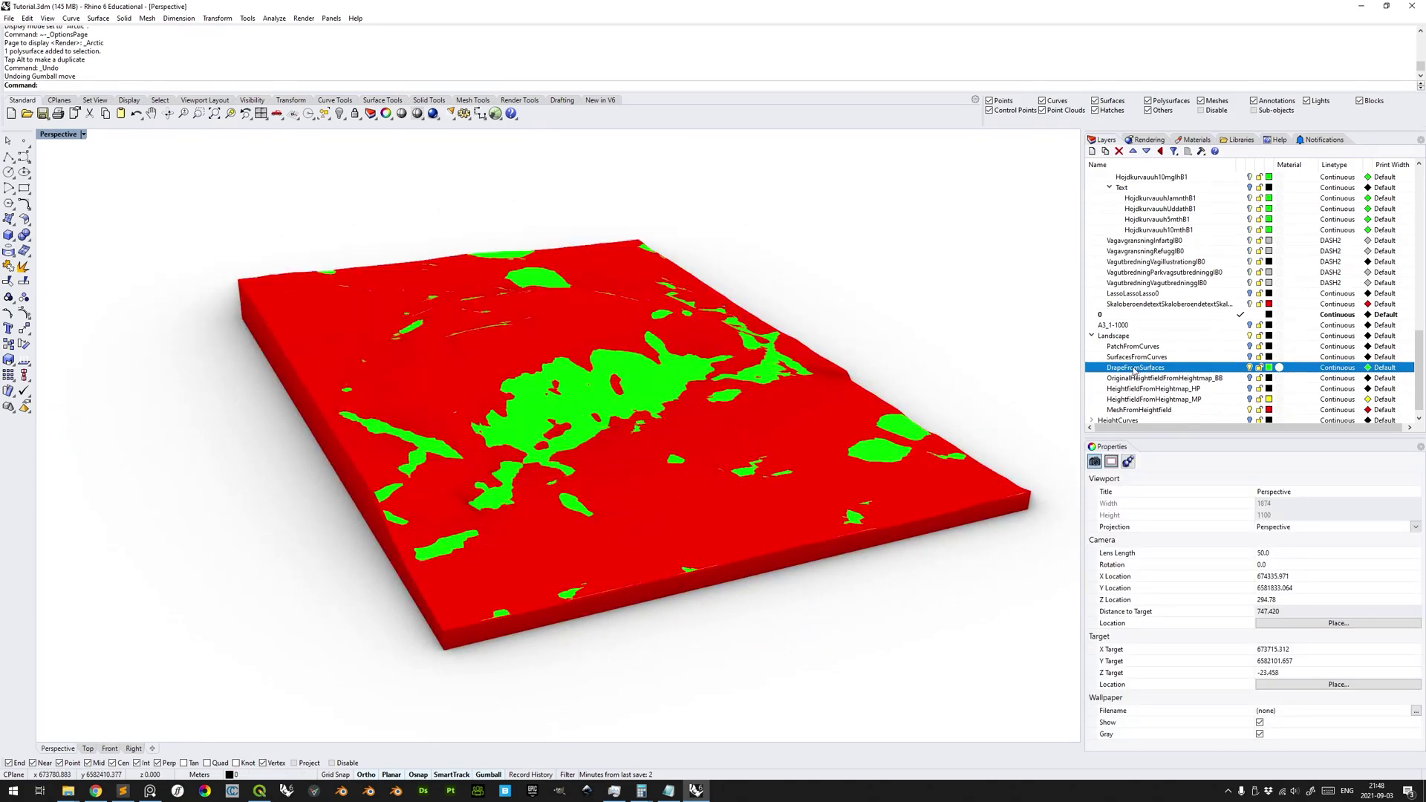
- Hide the DrapeFromSurfaces layer and show the PatchFromCurves layer over the red mesh
{"action": "left_click", "coordinate": [1250, 368]}
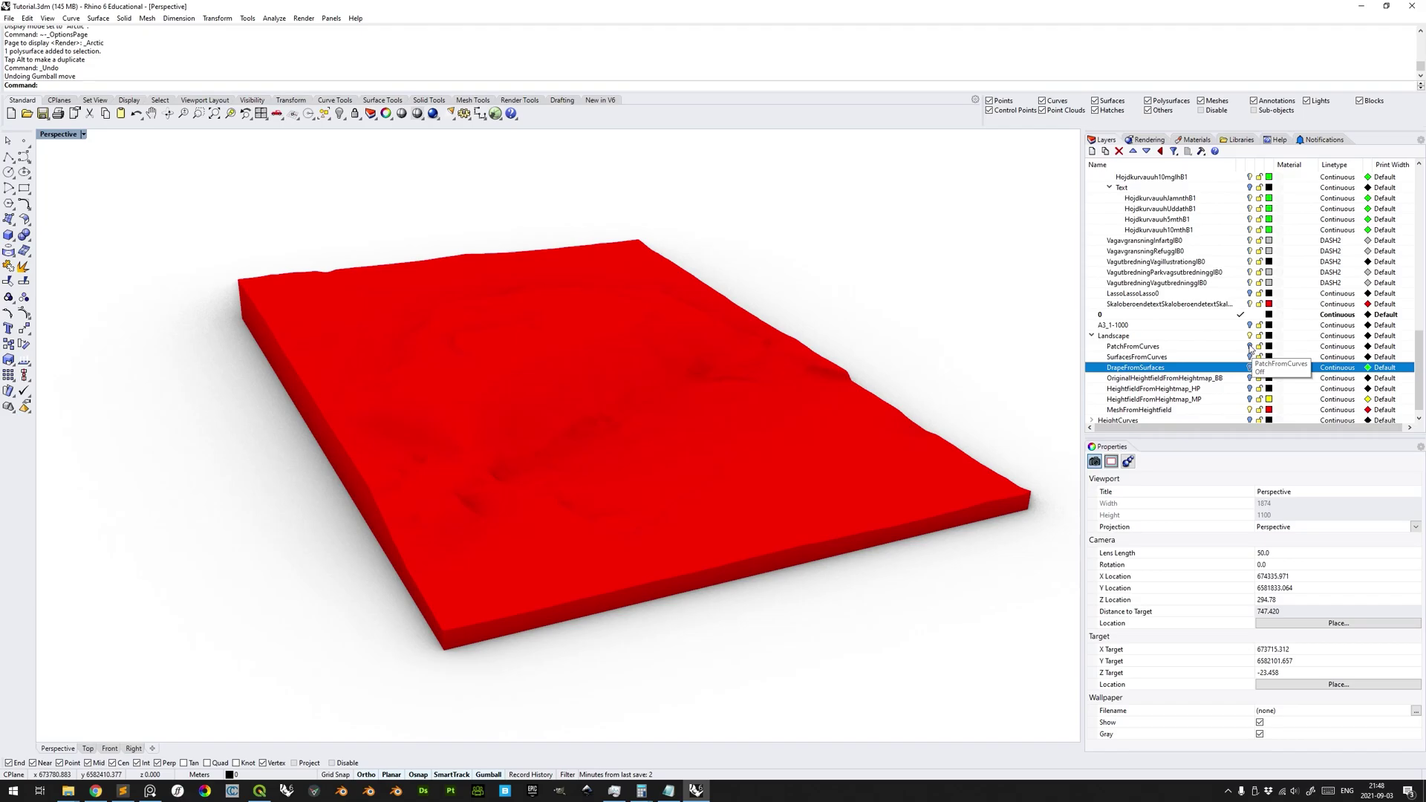
{"action": "left_click", "coordinate": [1250, 346]}
{"action": "right_click_drag", "start_coordinate": [779, 344], "coordinate": [736, 353]}
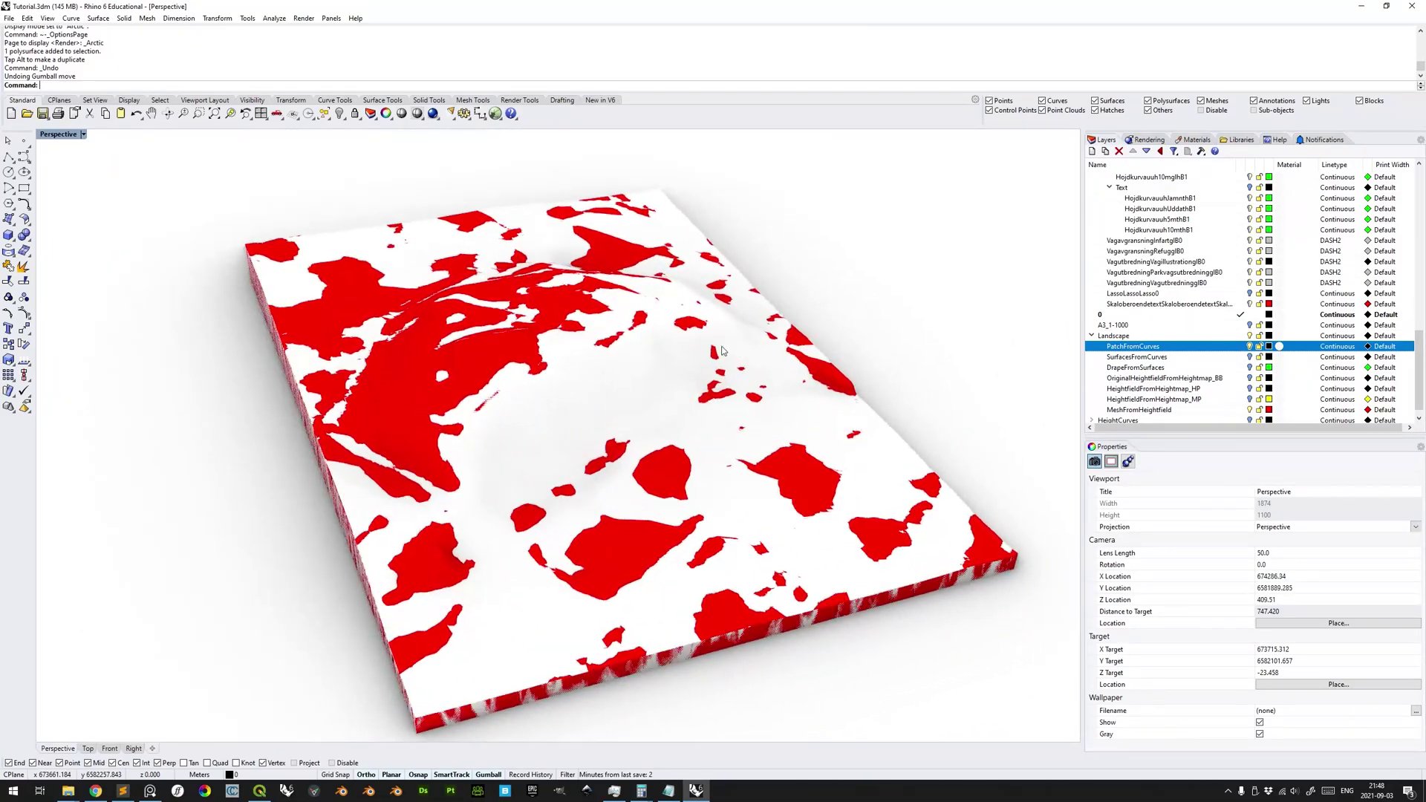
{"action": "right_click_drag", "start_coordinate": [416, 343], "coordinate": [588, 361]}
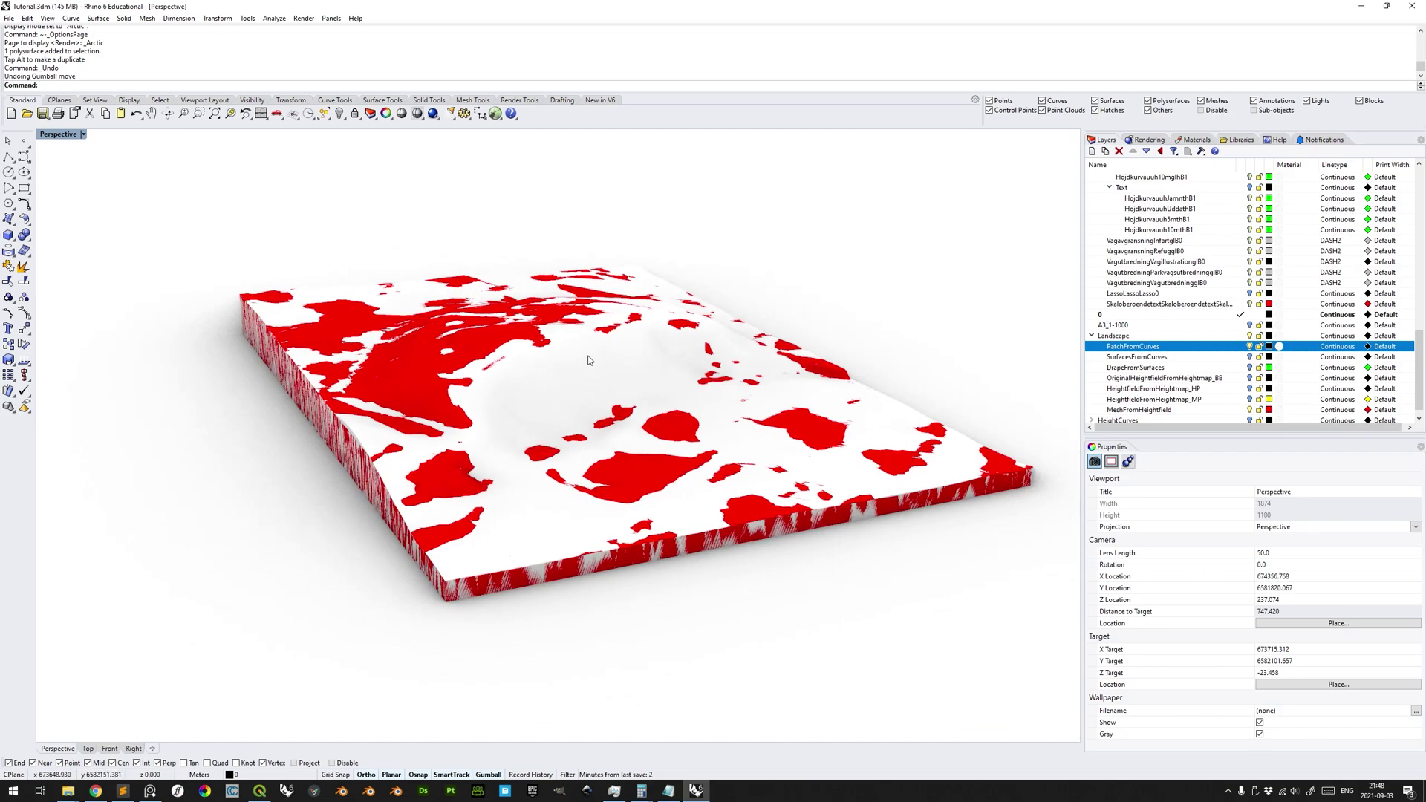
- Set the PatchFromCurves layer color to cyan and compare the patch terrain with the red mesh up close
{"action": "left_click", "coordinate": [1268, 348]}
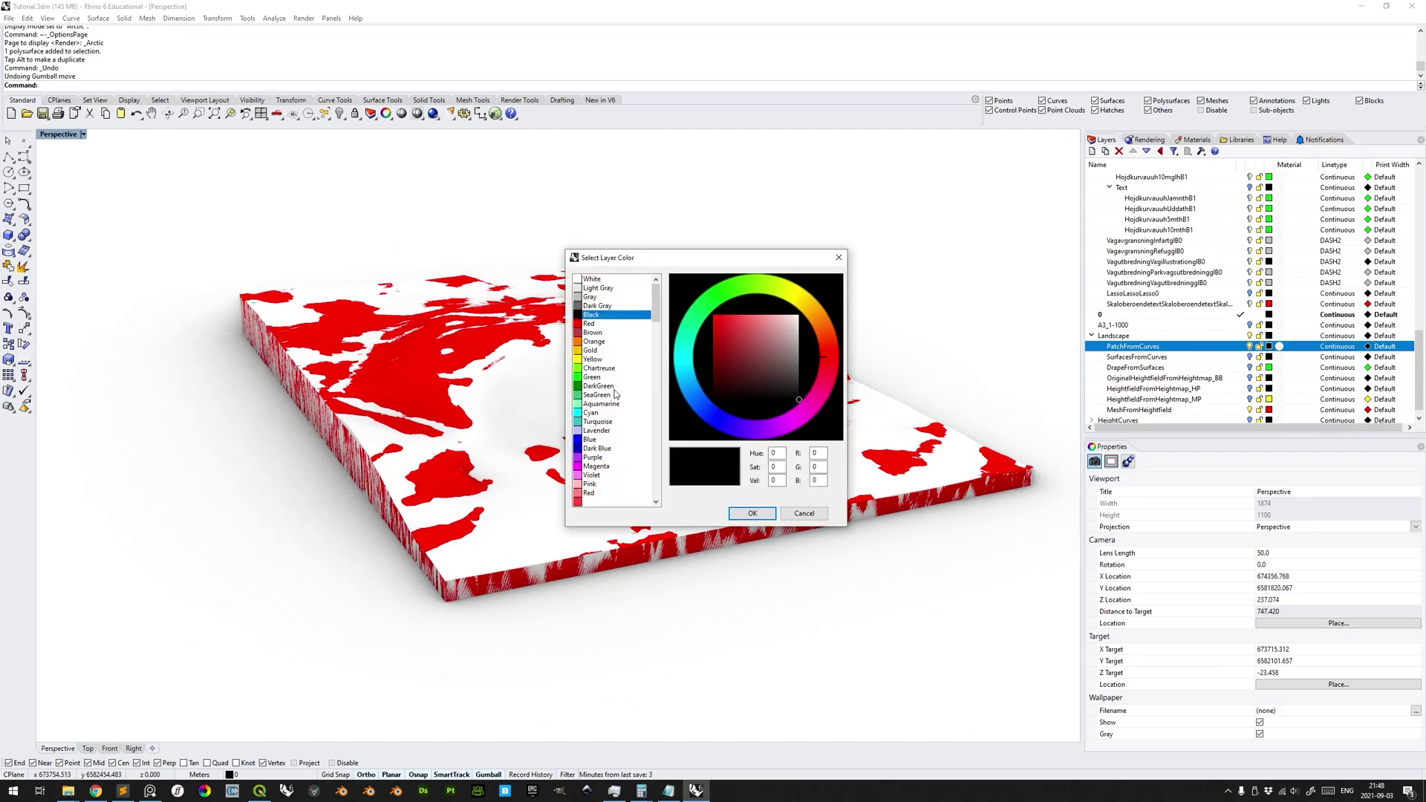
{"action": "left_click", "coordinate": [594, 413]}
{"action": "left_click", "coordinate": [750, 513]}
{"action": "right_click_drag", "start_coordinate": [731, 486], "coordinate": [620, 431]}
{"action": "left_click", "coordinate": [644, 378]}
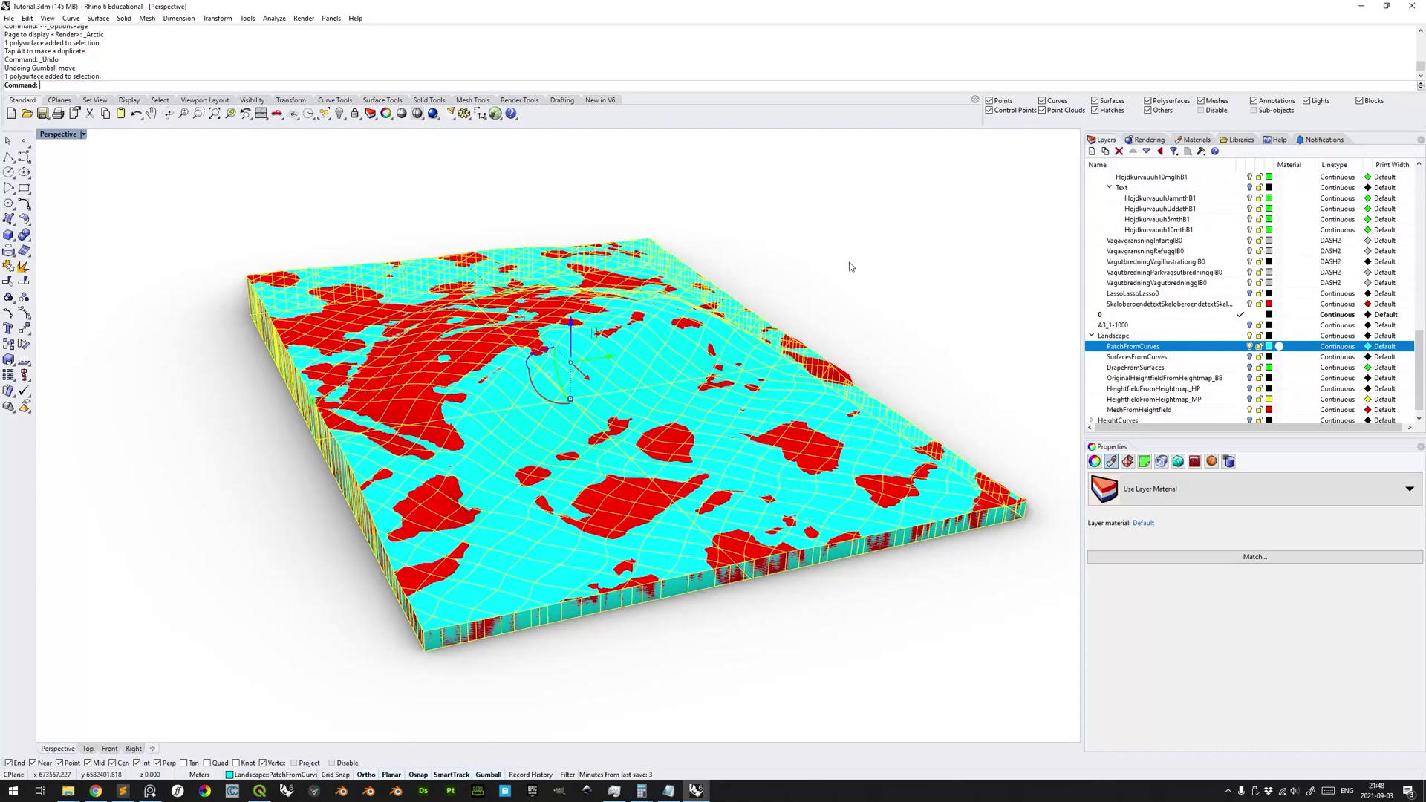
{"action": "left_click", "coordinate": [850, 265]}
{"action": "scroll", "coordinate": [557, 333], "scroll_direction": "up", "scroll_amount": 8}
{"action": "right_click_drag", "start_coordinate": [557, 333], "coordinate": [844, 339]}
{"action": "scroll", "coordinate": [624, 367], "scroll_direction": "down", "scroll_amount": 8}
{"action": "scroll", "coordinate": [624, 368], "scroll_direction": "up", "scroll_amount": 3}
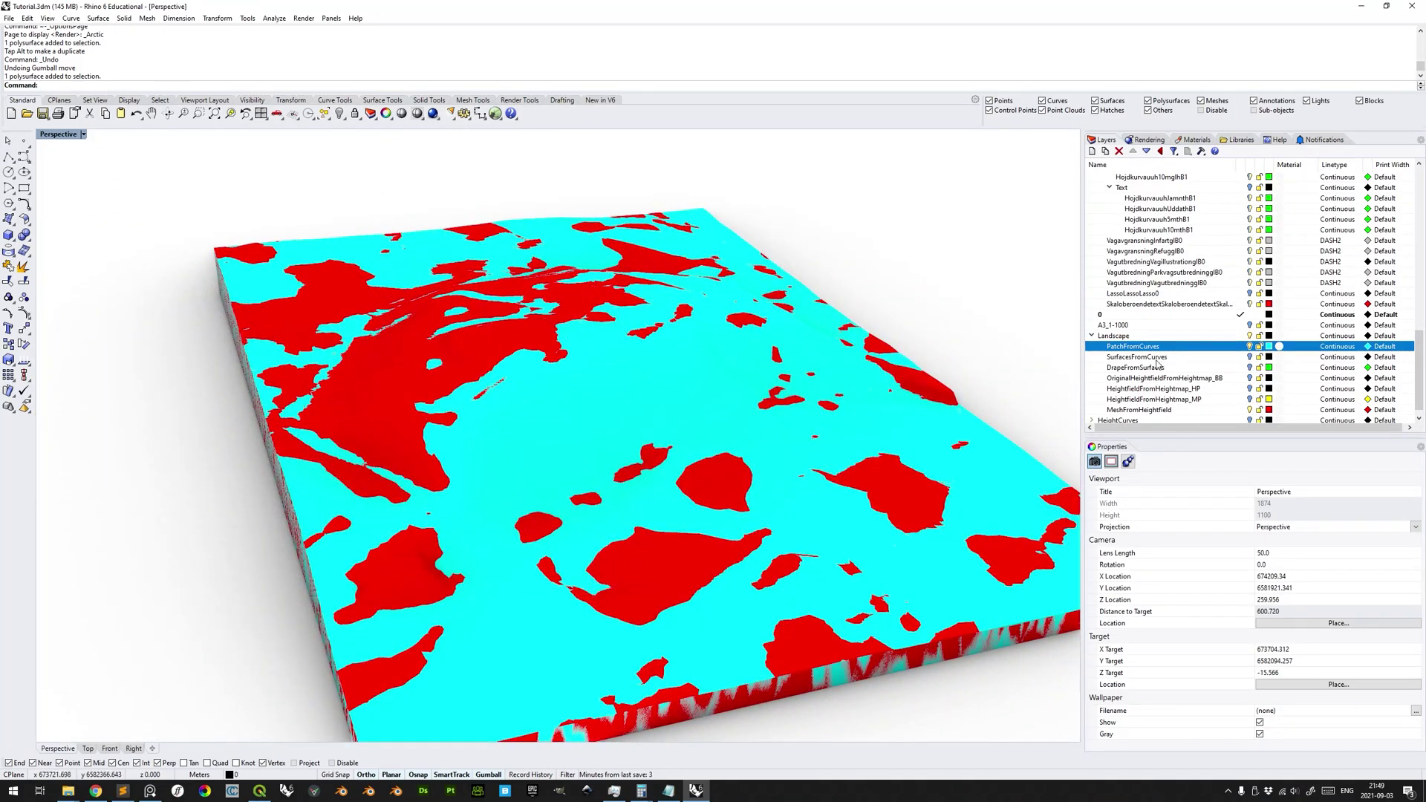
- Replace the visible PatchFromCurves layer with the SurfacesFromCurves layer, setting its layer color to blue
{"action": "left_click", "coordinate": [1250, 347]}
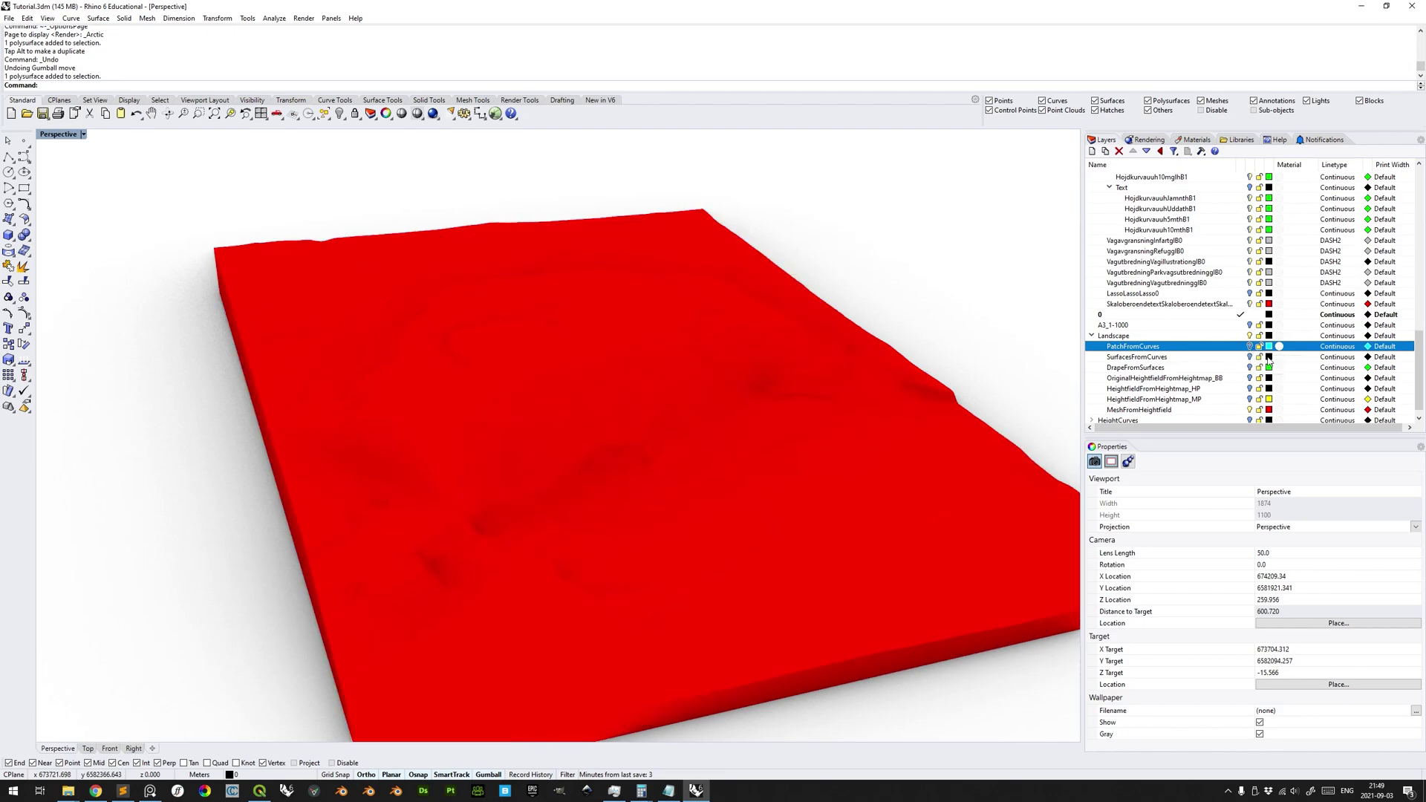
{"action": "left_click", "coordinate": [1269, 357]}
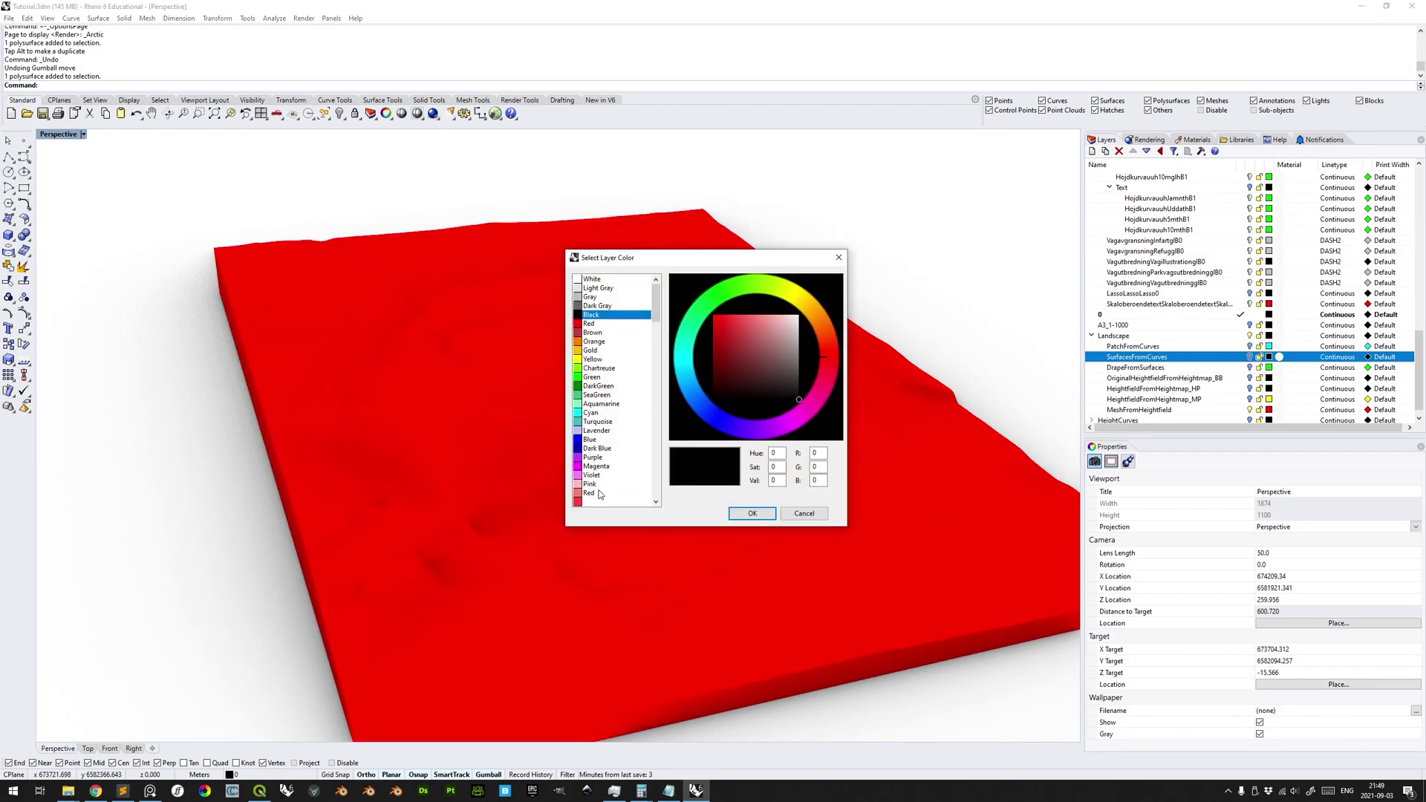
{"action": "left_click", "coordinate": [593, 440]}
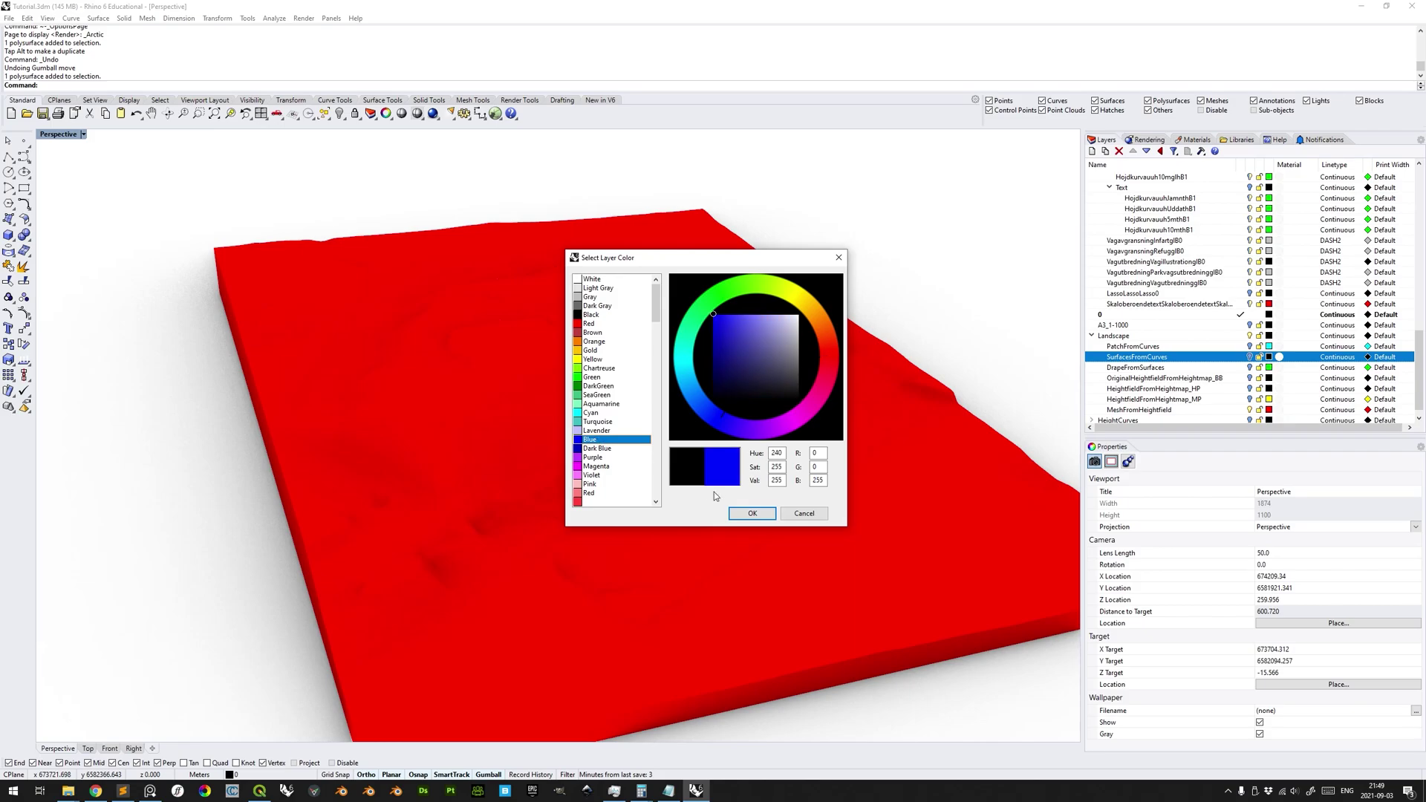
{"action": "left_click", "coordinate": [751, 513]}
{"action": "left_click", "coordinate": [1249, 357]}
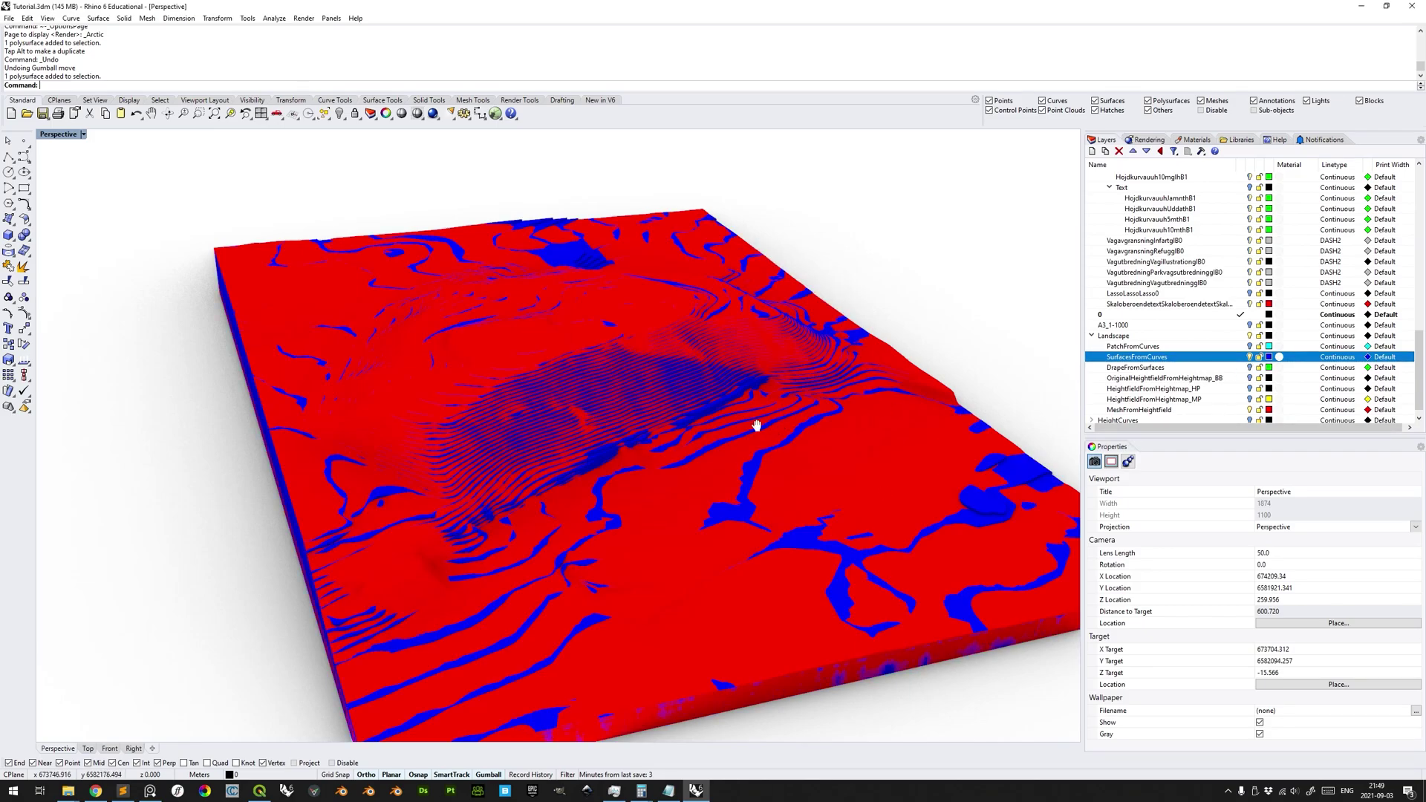
- Examine up close and from several angles how the blue contour-step terrain deviates from the red mesh
{"action": "right_click_drag", "start_coordinate": [669, 413], "coordinate": [376, 362]}
{"action": "scroll", "coordinate": [826, 372], "scroll_direction": "up", "scroll_amount": 8}
{"action": "right_click_drag", "start_coordinate": [826, 372], "coordinate": [524, 419], "text": "shift"}
{"action": "scroll", "coordinate": [636, 388], "scroll_direction": "up", "scroll_amount": 4}
{"action": "scroll", "coordinate": [632, 409], "scroll_direction": "down", "scroll_amount": 4}
{"action": "scroll", "coordinate": [700, 376], "scroll_direction": "down", "scroll_amount": 8}
{"action": "scroll", "coordinate": [772, 456], "scroll_direction": "up", "scroll_amount": 8}
{"action": "right_click_drag", "start_coordinate": [772, 457], "coordinate": [678, 420], "text": "shift"}
{"action": "scroll", "coordinate": [678, 420], "scroll_direction": "down", "scroll_amount": 4}
{"action": "scroll", "coordinate": [601, 386], "scroll_direction": "down", "scroll_amount": 8}
{"action": "right_click_drag", "start_coordinate": [445, 395], "coordinate": [598, 404], "text": "shift"}
{"action": "scroll", "coordinate": [484, 416], "scroll_direction": "up", "scroll_amount": 6}
{"action": "right_click_drag", "start_coordinate": [282, 440], "coordinate": [414, 406]}
{"action": "scroll", "coordinate": [455, 451], "scroll_direction": "down", "scroll_amount": 6}
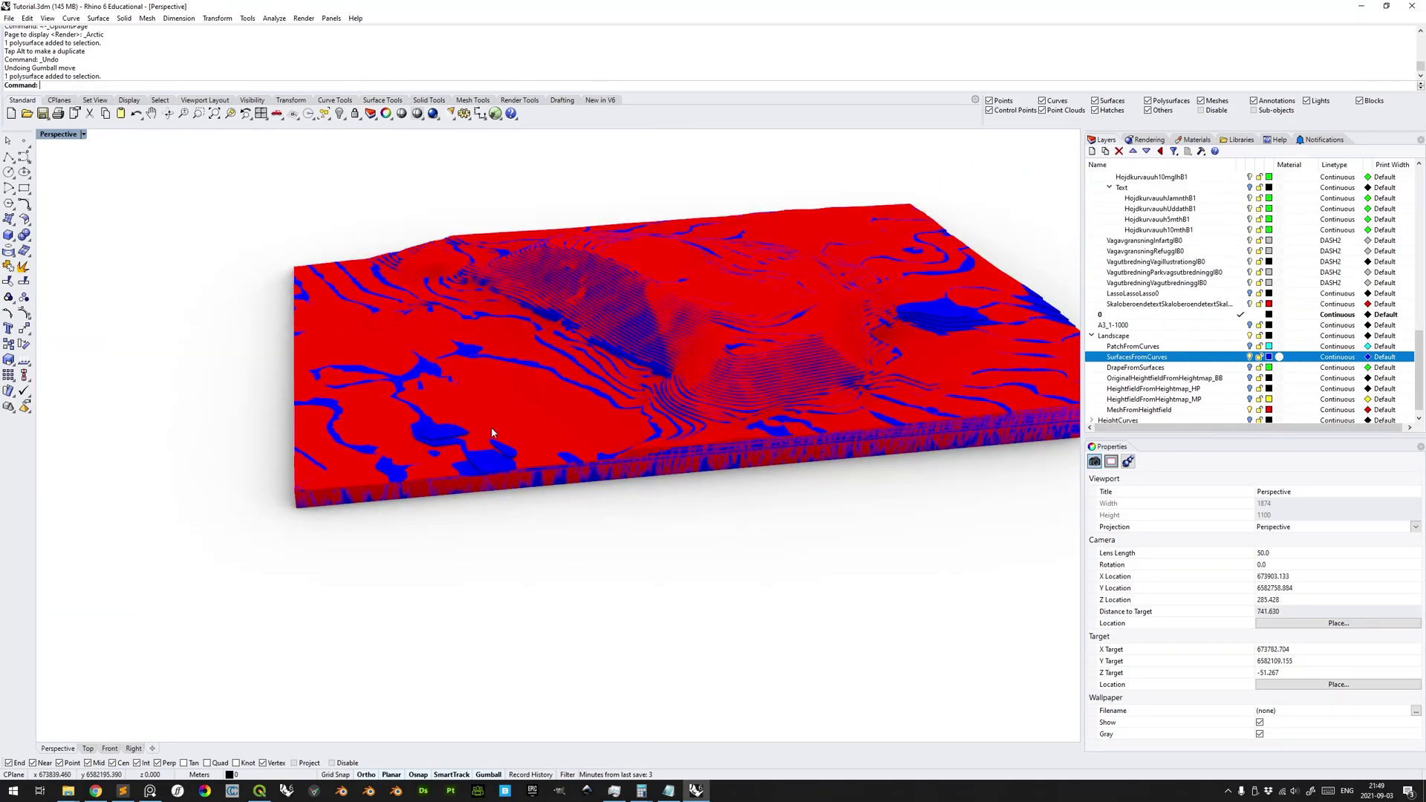
- Examine from other angles and at close range where the blue stepped terrain protrudes through the red mesh
{"action": "right_click_drag", "start_coordinate": [494, 432], "coordinate": [522, 440]}
{"action": "right_click_drag", "start_coordinate": [792, 414], "coordinate": [563, 476]}
{"action": "scroll", "coordinate": [802, 382], "scroll_direction": "up", "scroll_amount": 8}
{"action": "mouse_move", "coordinate": [563, 477]}
{"action": "right_mouse_down", "text": "shift"}
{"action": "mouse_move", "coordinate": [681, 344]}
{"action": "mouse_move", "coordinate": [738, 367]}
{"action": "mouse_move", "coordinate": [741, 403]}
{"action": "mouse_move", "coordinate": [695, 382]}
{"action": "mouse_move", "coordinate": [703, 358]}
{"action": "mouse_move", "coordinate": [665, 381]}
{"action": "mouse_move", "coordinate": [704, 398]}
{"action": "mouse_move", "coordinate": [546, 475]}
{"action": "right_mouse_up", "text": "shift"}
{"action": "scroll", "coordinate": [738, 367], "scroll_direction": "down", "scroll_amount": 4}
{"action": "scroll", "coordinate": [738, 367], "scroll_direction": "down", "scroll_amount": 4}
{"action": "scroll", "coordinate": [702, 358], "scroll_direction": "up", "scroll_amount": 8}
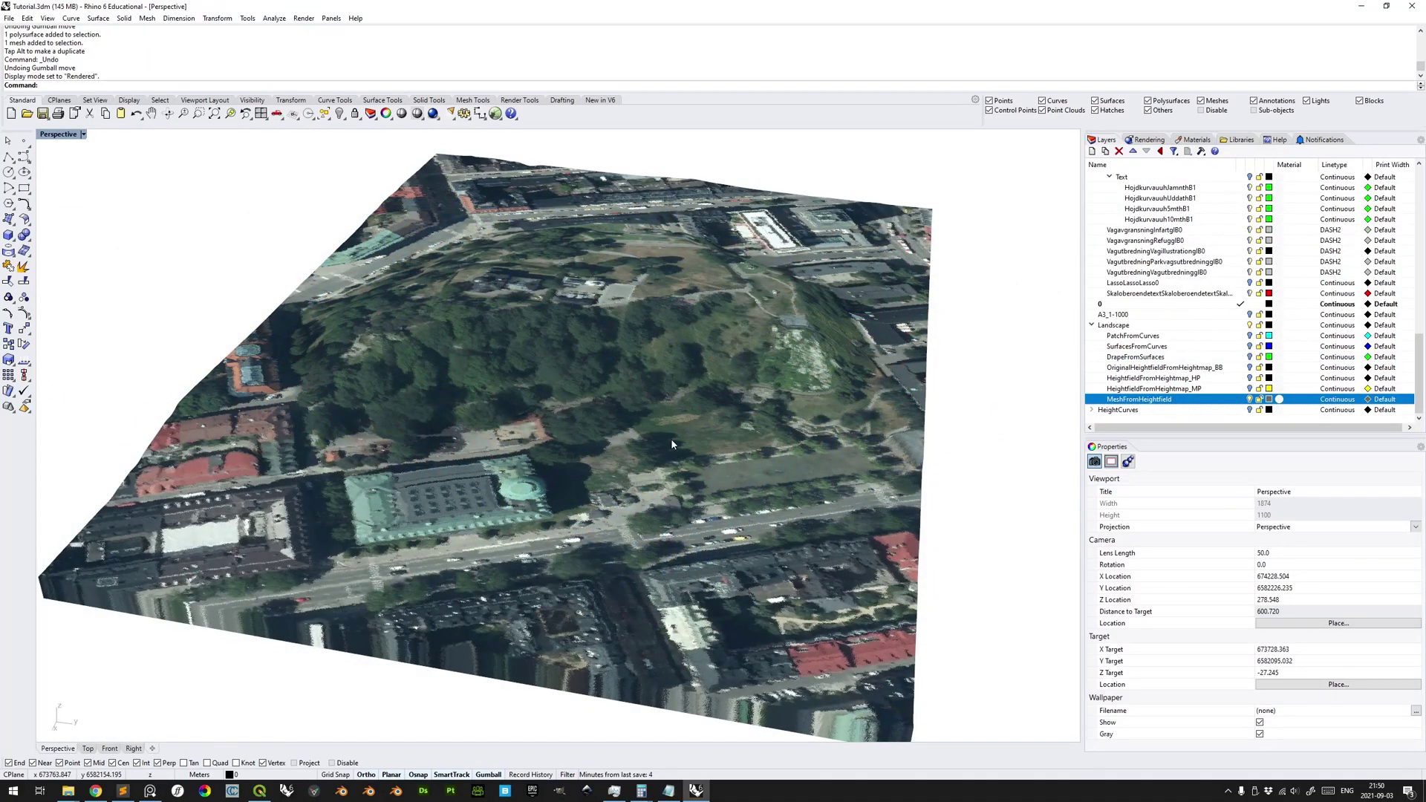
- Look over the orthophoto-textured terrain mesh and switch the Perspective view to the Shaded display mode
{"action": "right_click_drag", "start_coordinate": [643, 514], "coordinate": [632, 479]}
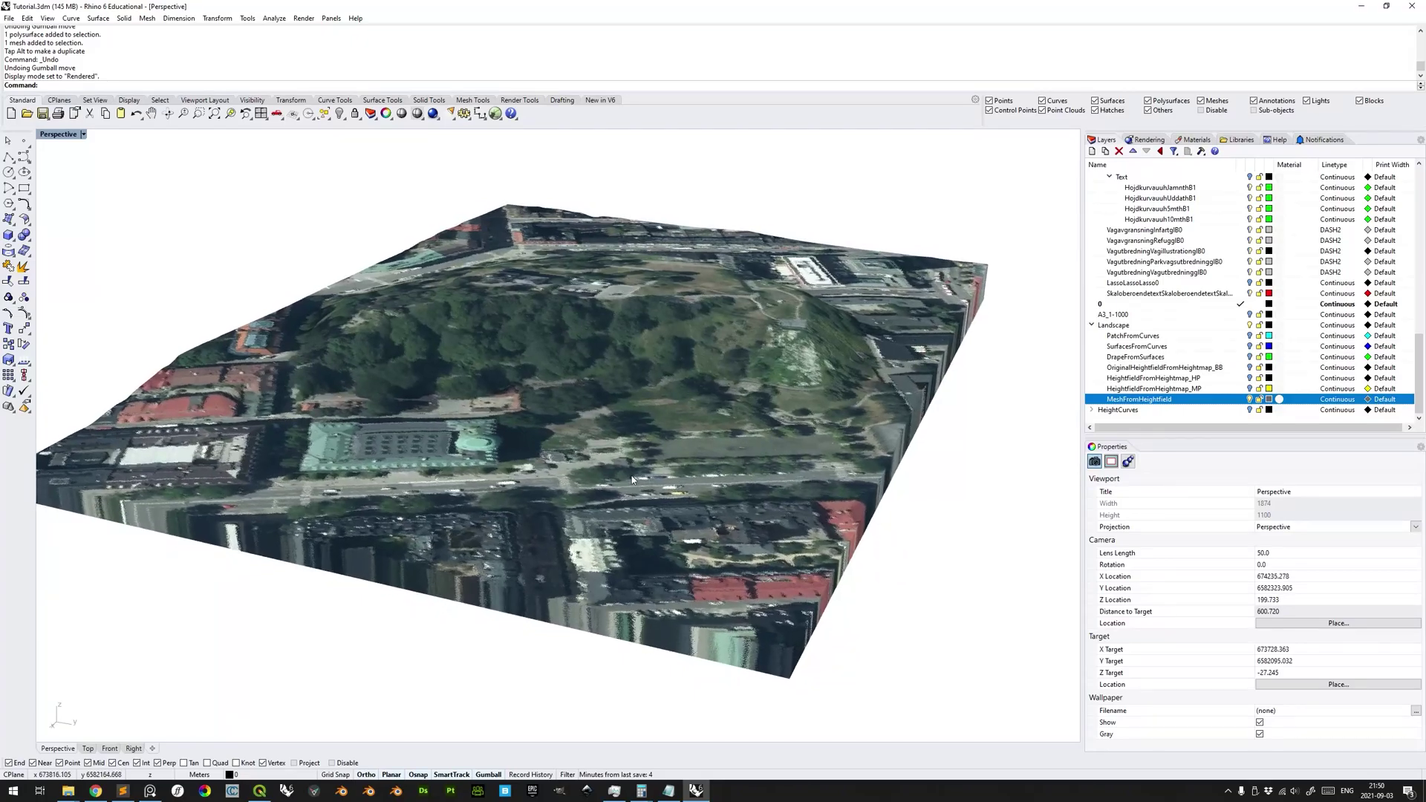
{"action": "scroll", "coordinate": [632, 478], "scroll_direction": "down", "scroll_amount": 2}
{"action": "mouse_move", "coordinate": [530, 370]}
{"action": "right_mouse_down"}
{"action": "mouse_move", "coordinate": [552, 345]}
{"action": "mouse_move", "coordinate": [512, 356]}
{"action": "right_mouse_up"}
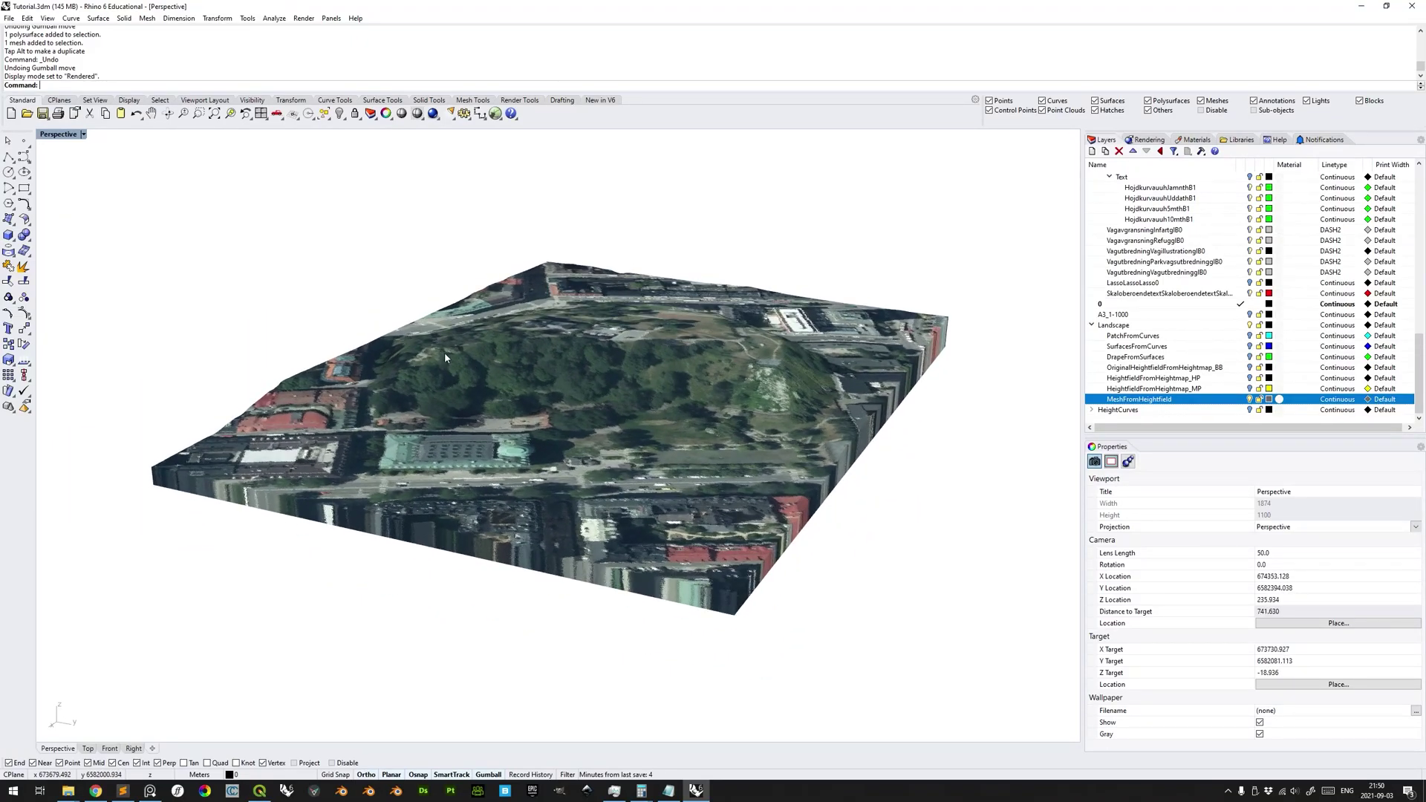
{"action": "left_click", "coordinate": [84, 135]}
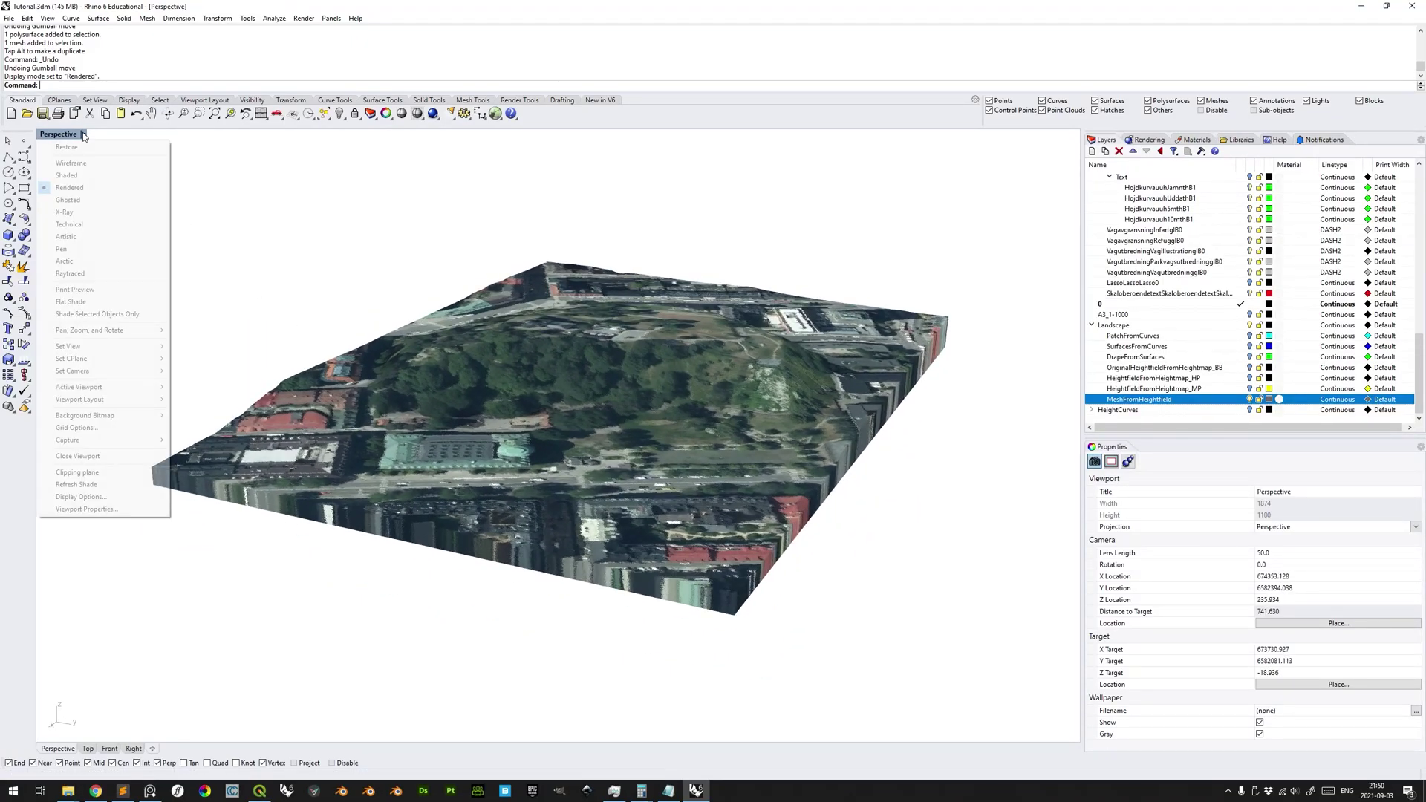
{"action": "left_click", "coordinate": [67, 175]}
{"action": "mouse_move", "coordinate": [628, 376]}
{"action": "right_mouse_down"}
{"action": "mouse_move", "coordinate": [674, 386]}
{"action": "mouse_move", "coordinate": [650, 344]}
{"action": "right_mouse_up"}
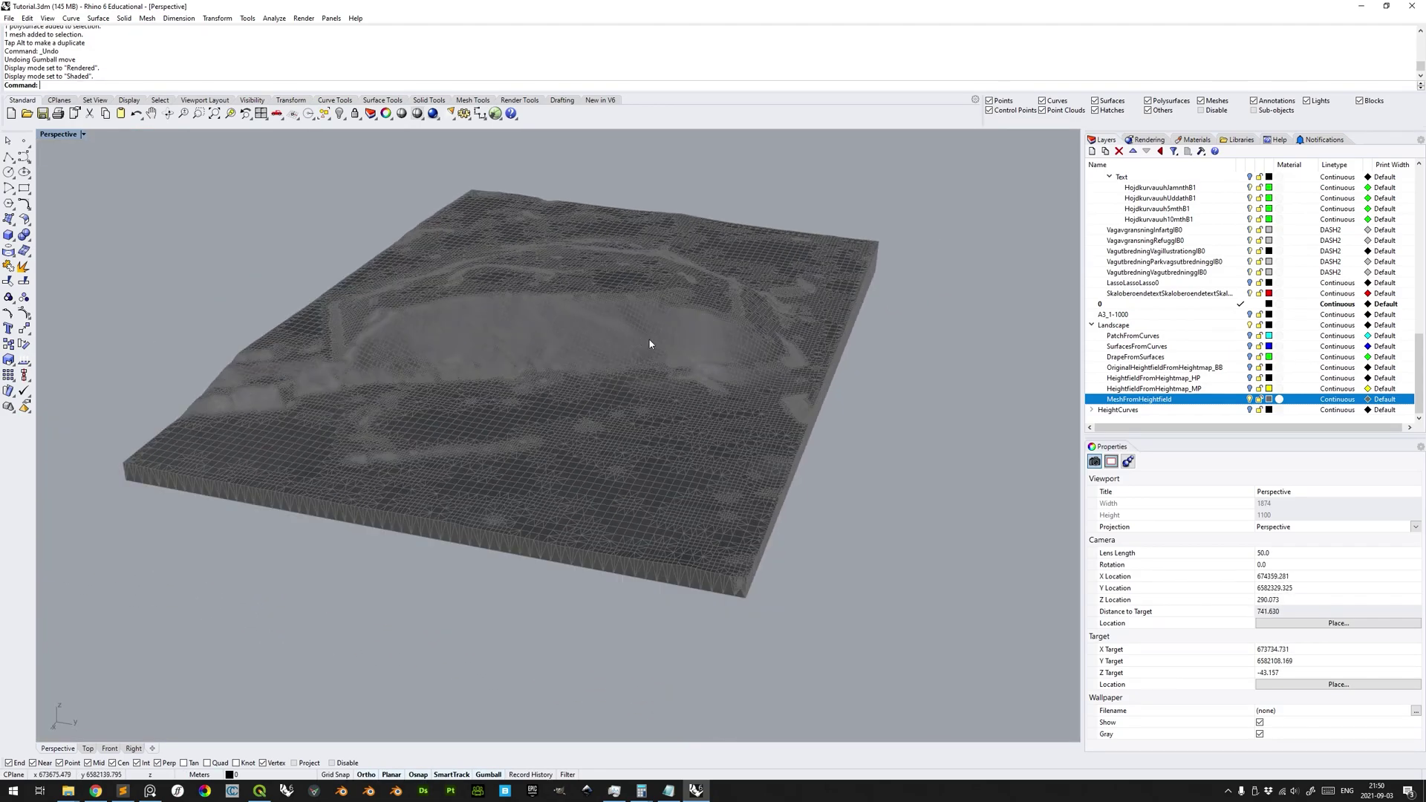
- Replace the visible MeshFromHeightfield layer with the SurfacesFromCurves layer and set its layer color to black
{"action": "left_click", "coordinate": [1250, 400]}
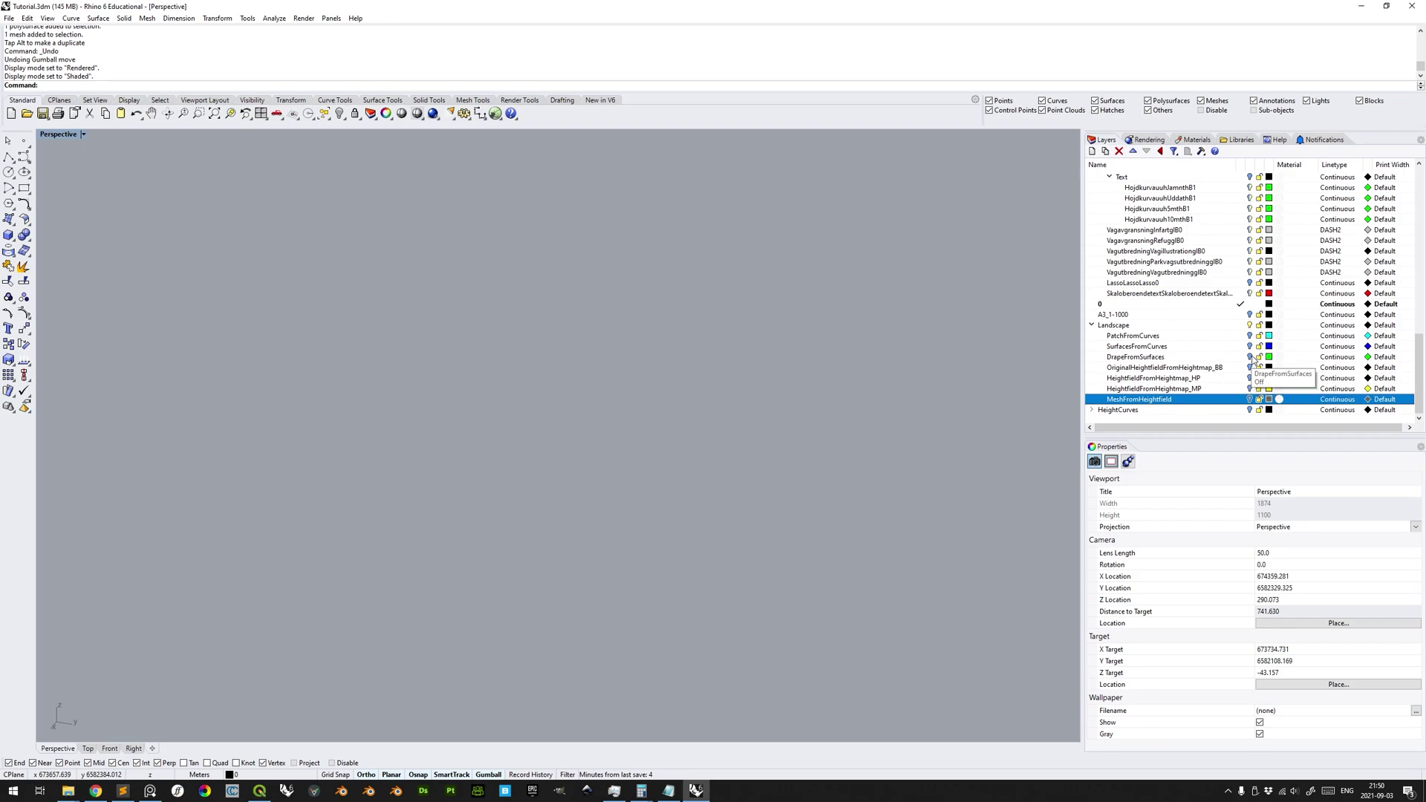
{"action": "left_click", "coordinate": [1250, 347]}
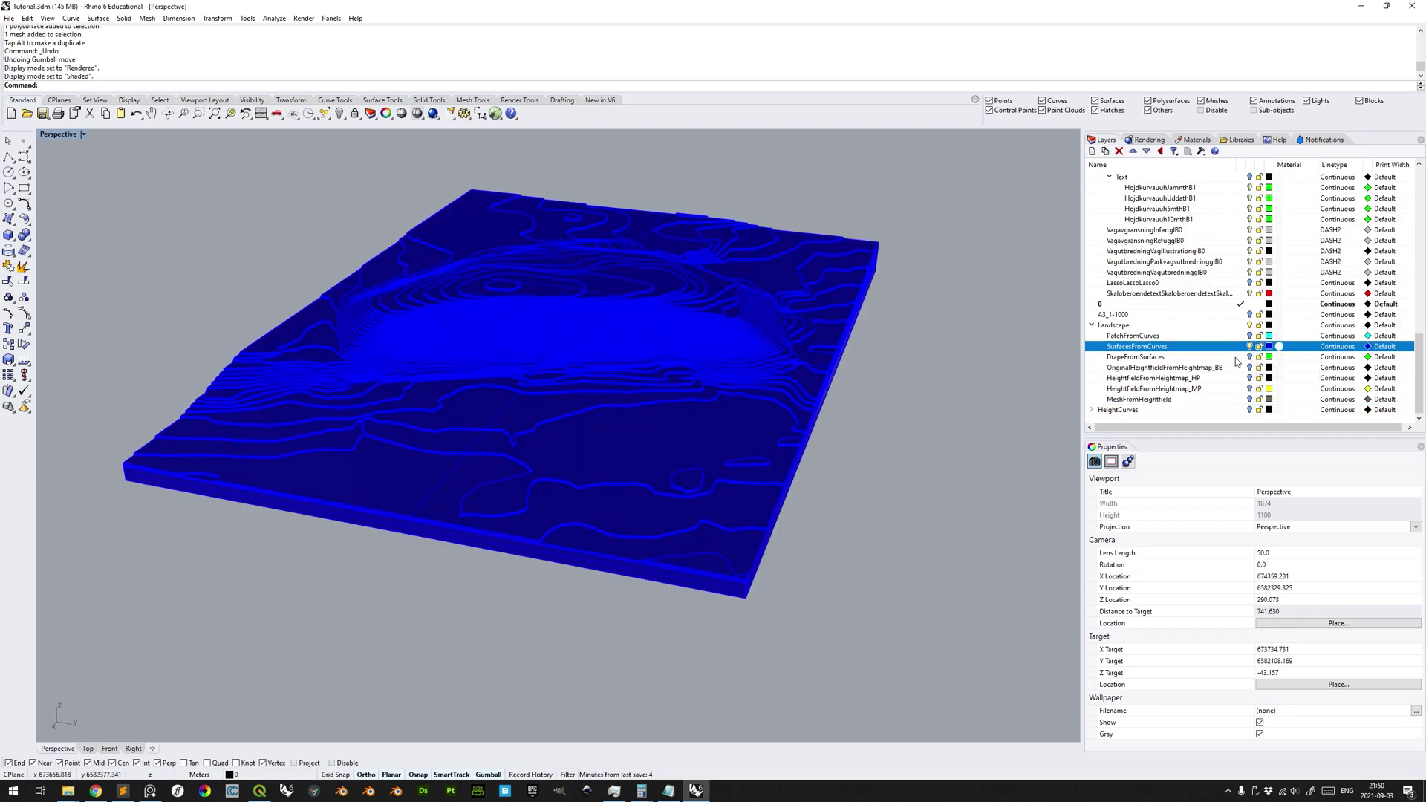
{"action": "left_click", "coordinate": [1269, 347]}
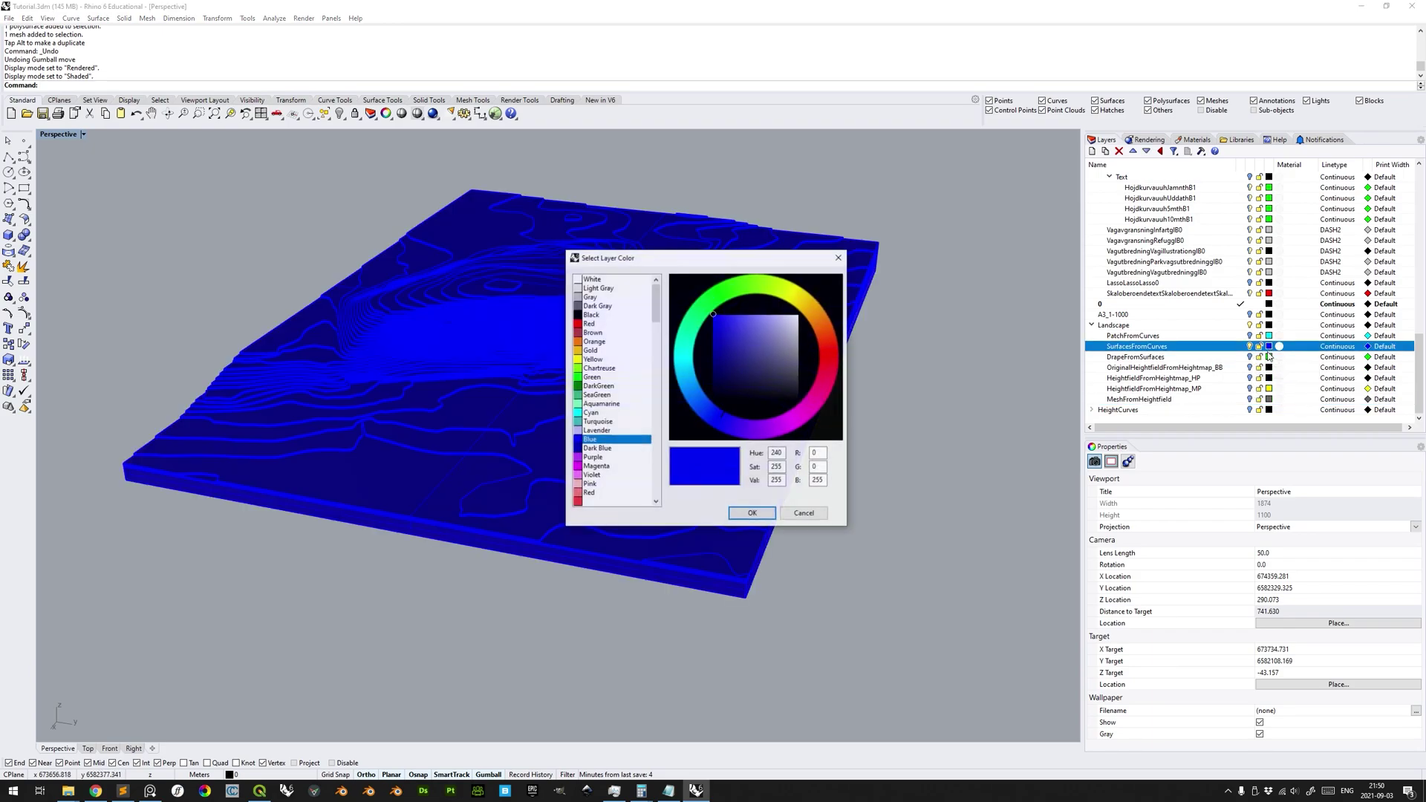
{"action": "left_click", "coordinate": [597, 315]}
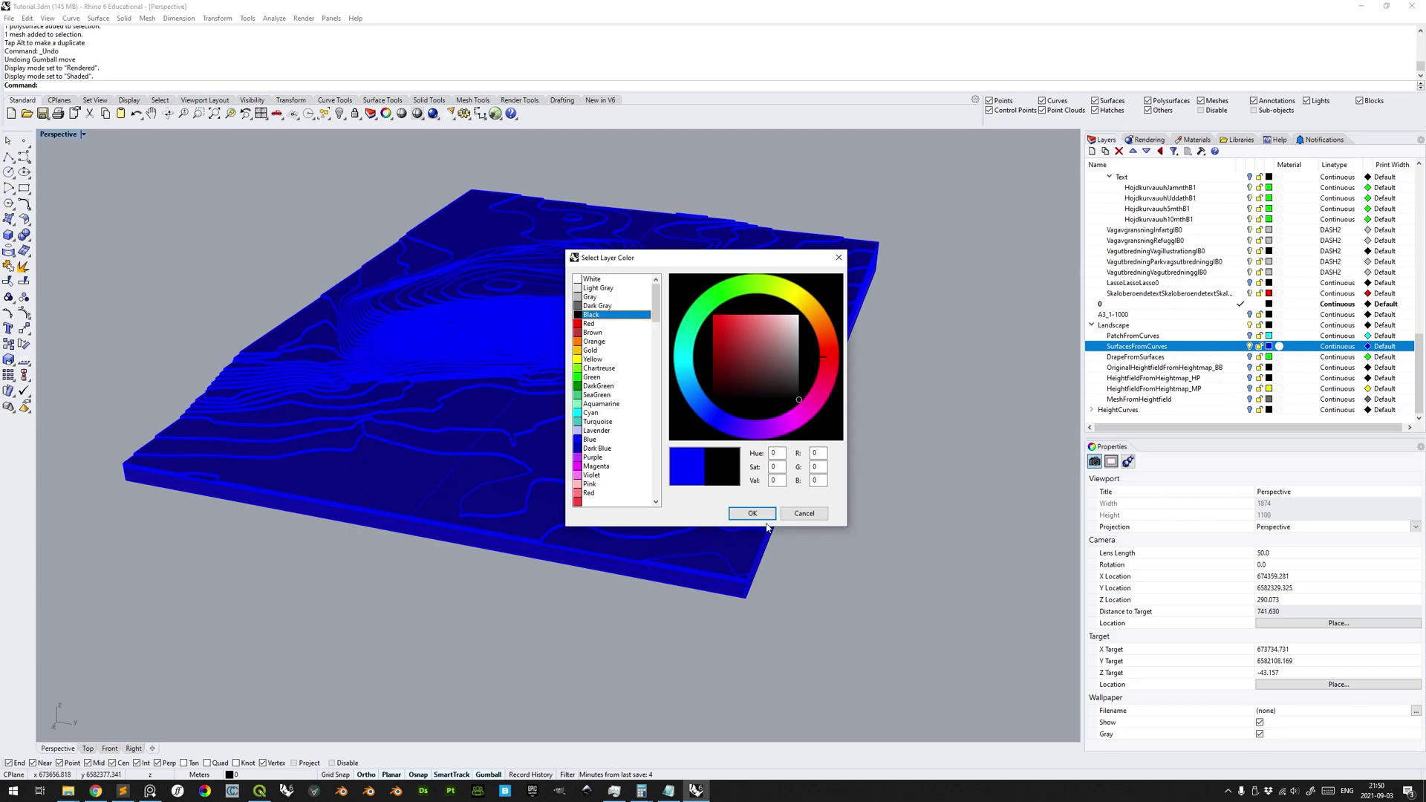
{"action": "left_click", "coordinate": [760, 514]}
{"action": "mouse_move", "coordinate": [775, 404]}
{"action": "right_mouse_down"}
{"action": "mouse_move", "coordinate": [729, 376]}
{"action": "mouse_move", "coordinate": [762, 404]}
{"action": "right_mouse_up"}
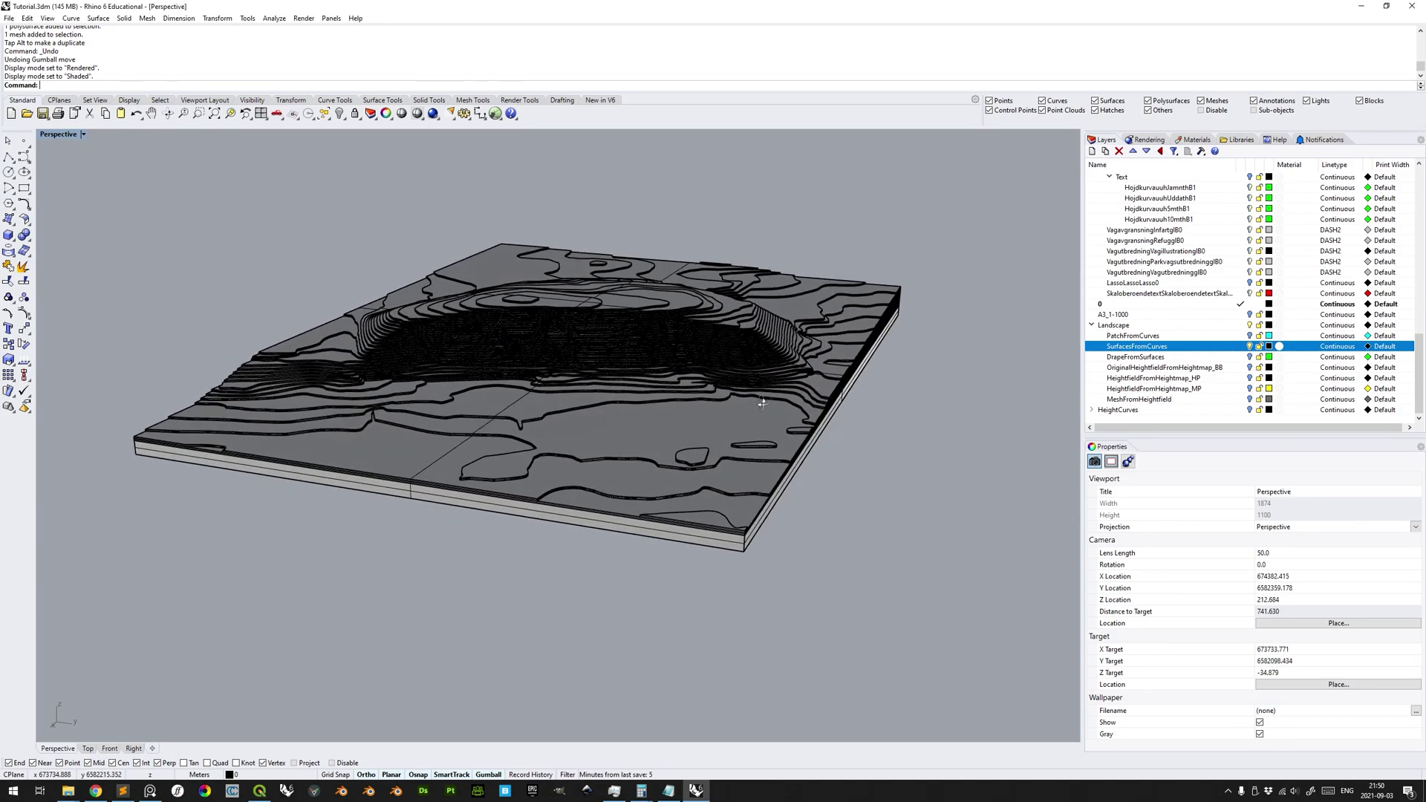
- Start planar texture mapping for all stepped terrain polysurfaces and swap their layer for the OriginalHeightfieldFromHeightmap_BB box as a reference
{"action": "left_click", "coordinate": [830, 357]}
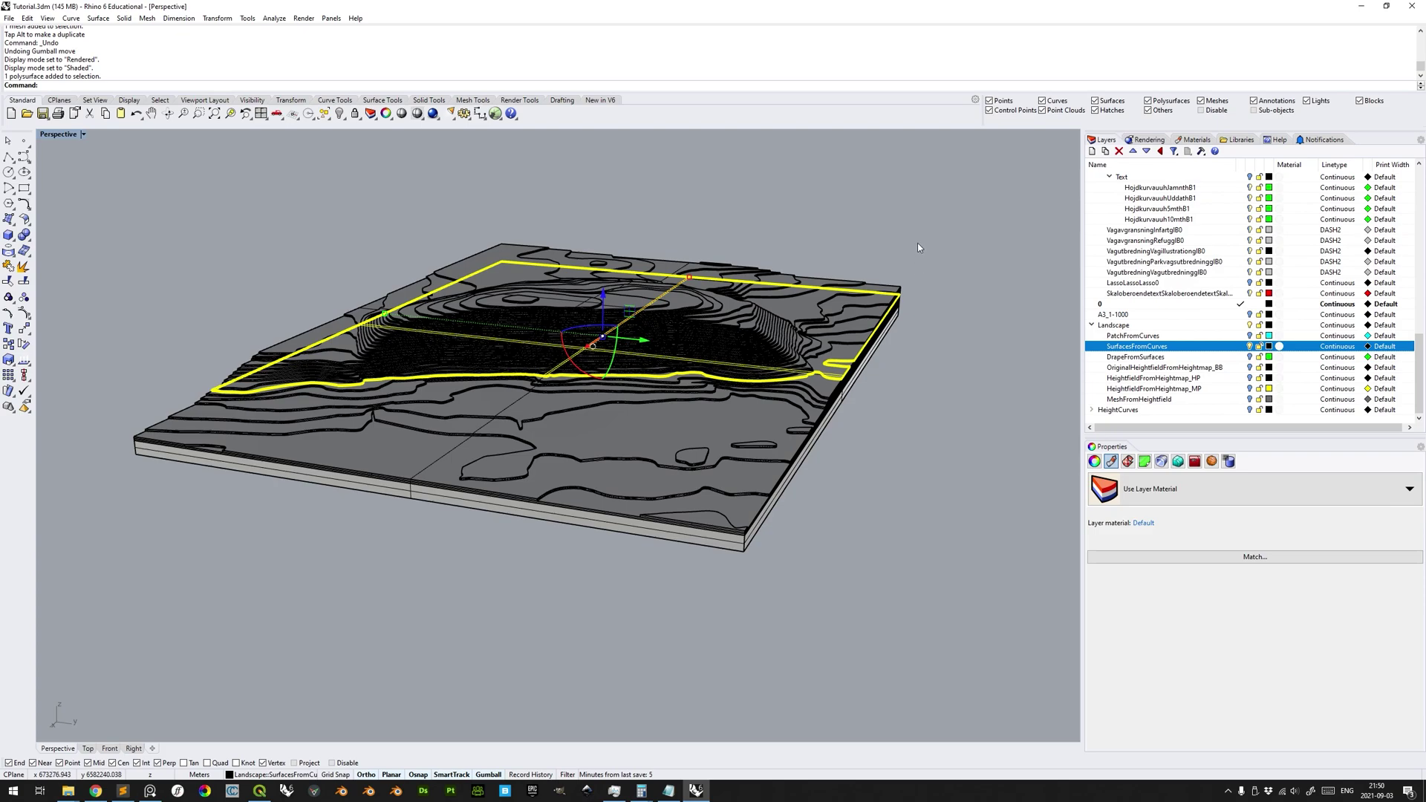
{"action": "left_click_drag", "start_coordinate": [930, 217], "coordinate": [485, 429]}
{"action": "left_click_drag", "start_coordinate": [109, 608], "coordinate": [109, 606]}
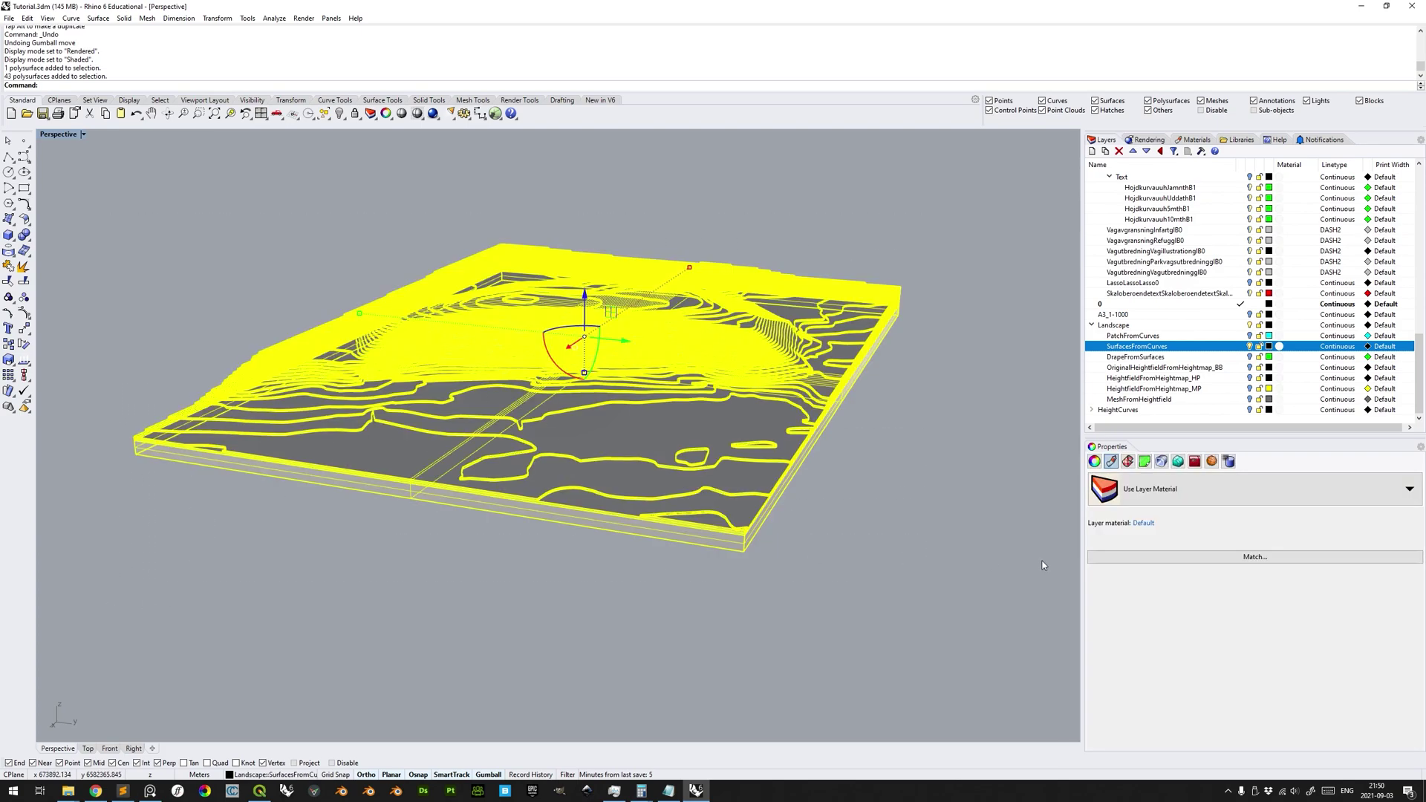
{"action": "left_click", "coordinate": [1128, 461]}
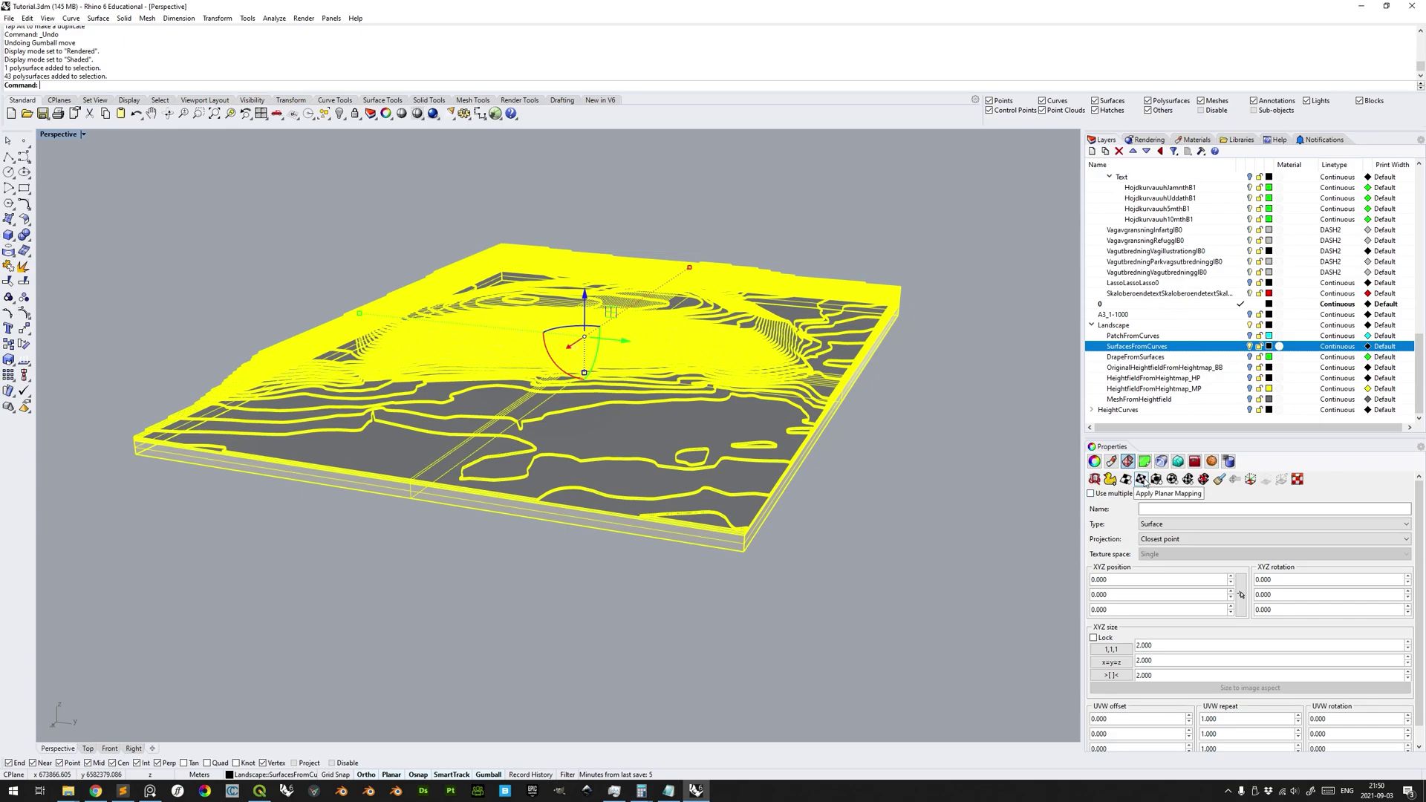
{"action": "left_click", "coordinate": [1141, 479]}
{"action": "scroll", "coordinate": [875, 395], "scroll_direction": "down", "scroll_amount": 4}
{"action": "right_click_drag", "start_coordinate": [874, 395], "coordinate": [951, 408]}
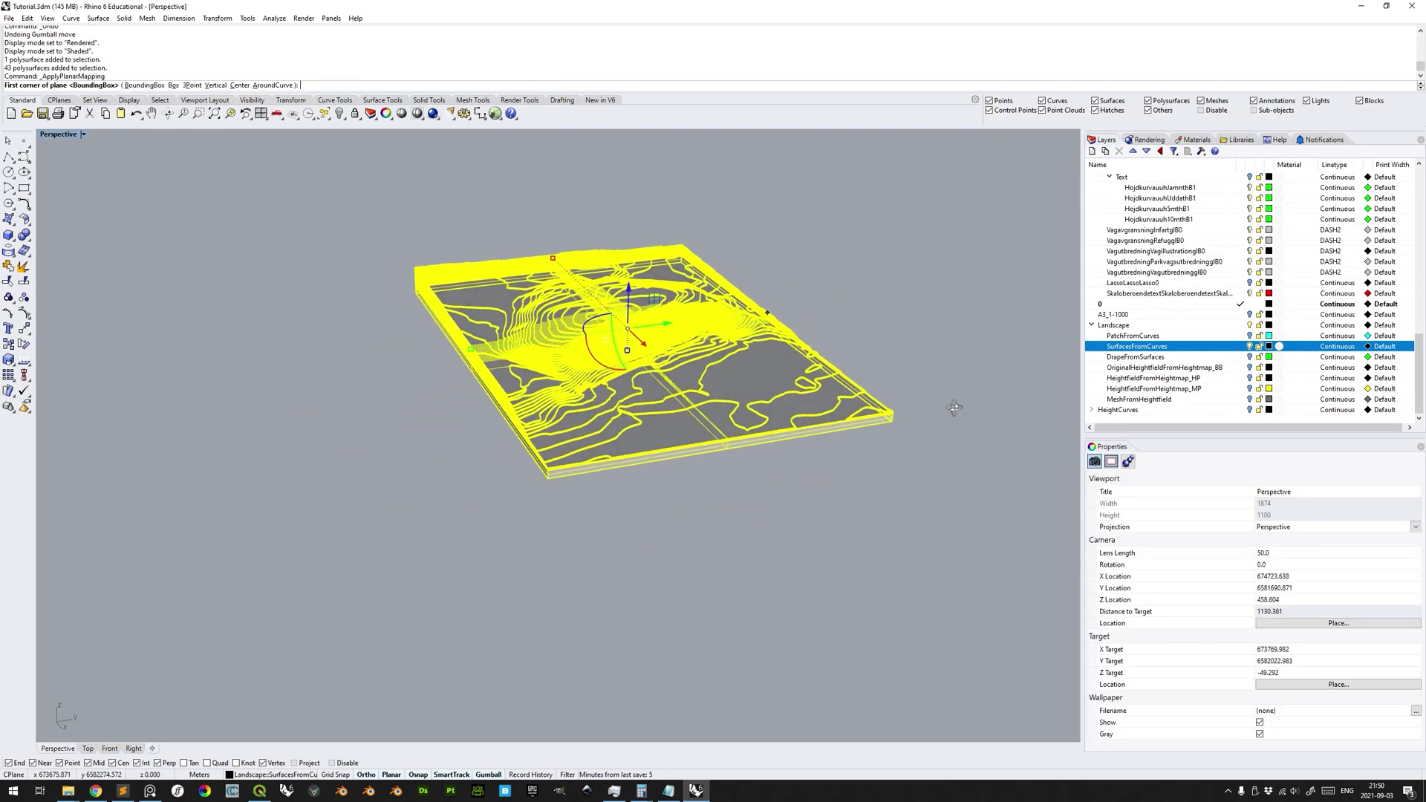
{"action": "left_click", "coordinate": [1249, 347]}
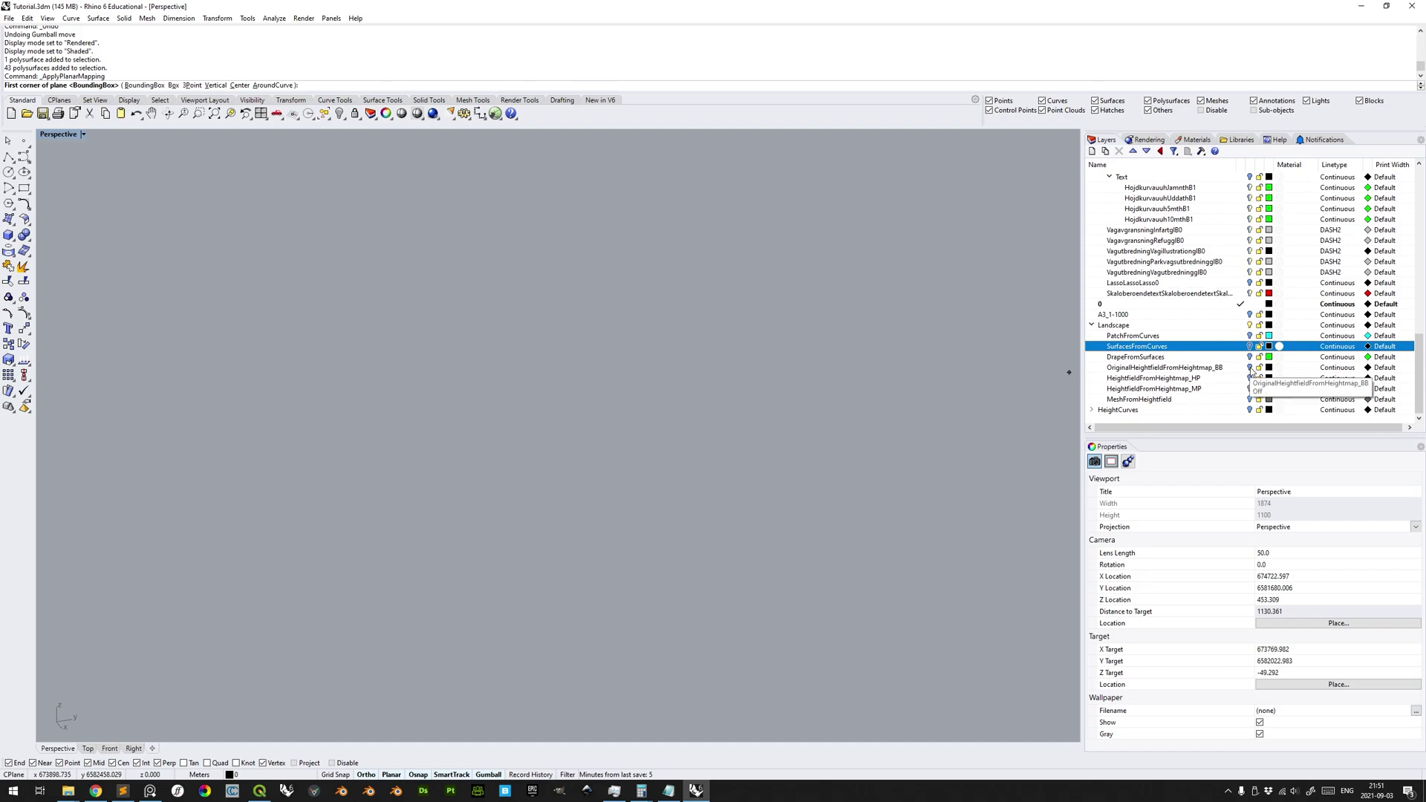
{"action": "left_click", "coordinate": [1249, 369]}
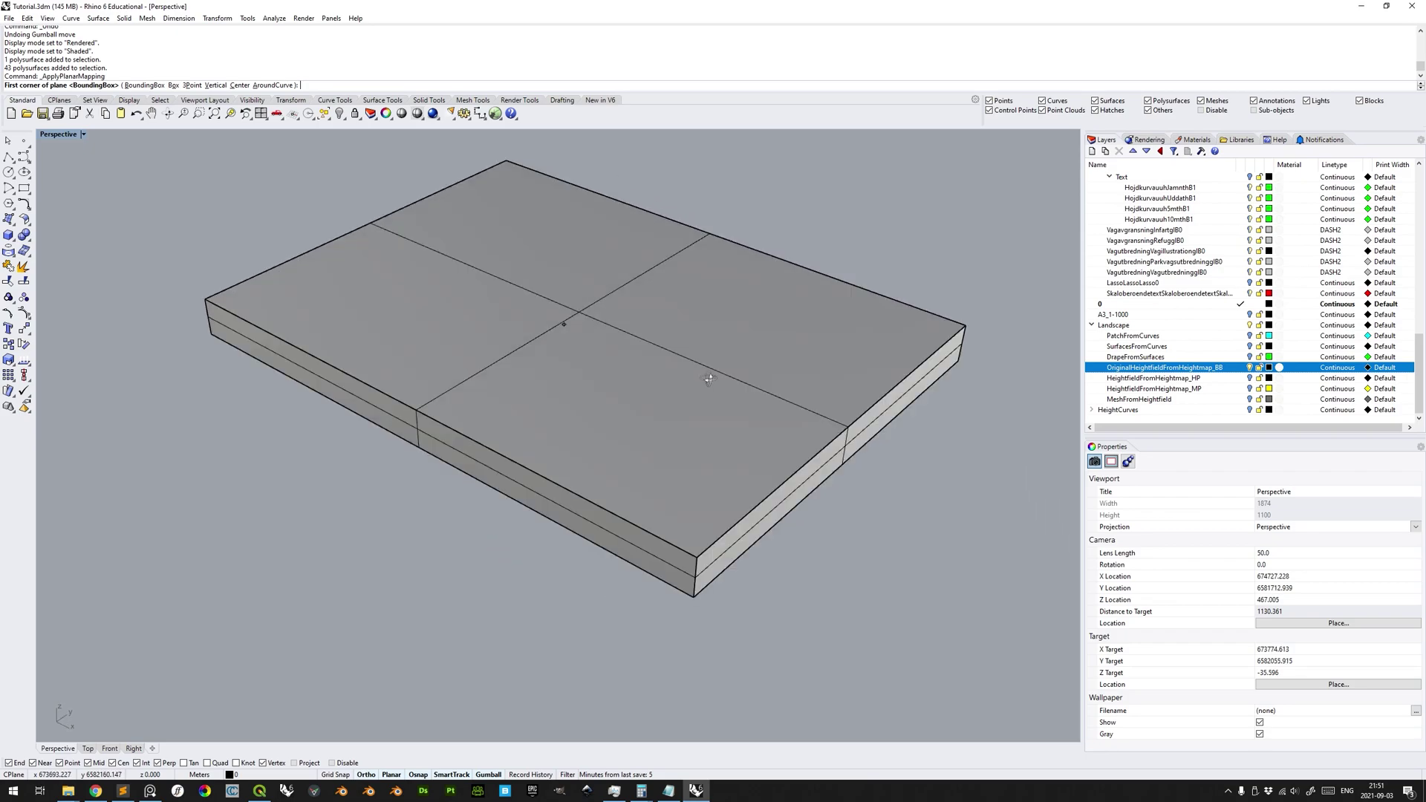
- Define the mapping plane between two opposite top corners of the bounding box, using the UV option
{"action": "right_click_drag", "start_coordinate": [709, 380], "coordinate": [318, 404]}
{"action": "left_click", "coordinate": [159, 361]}
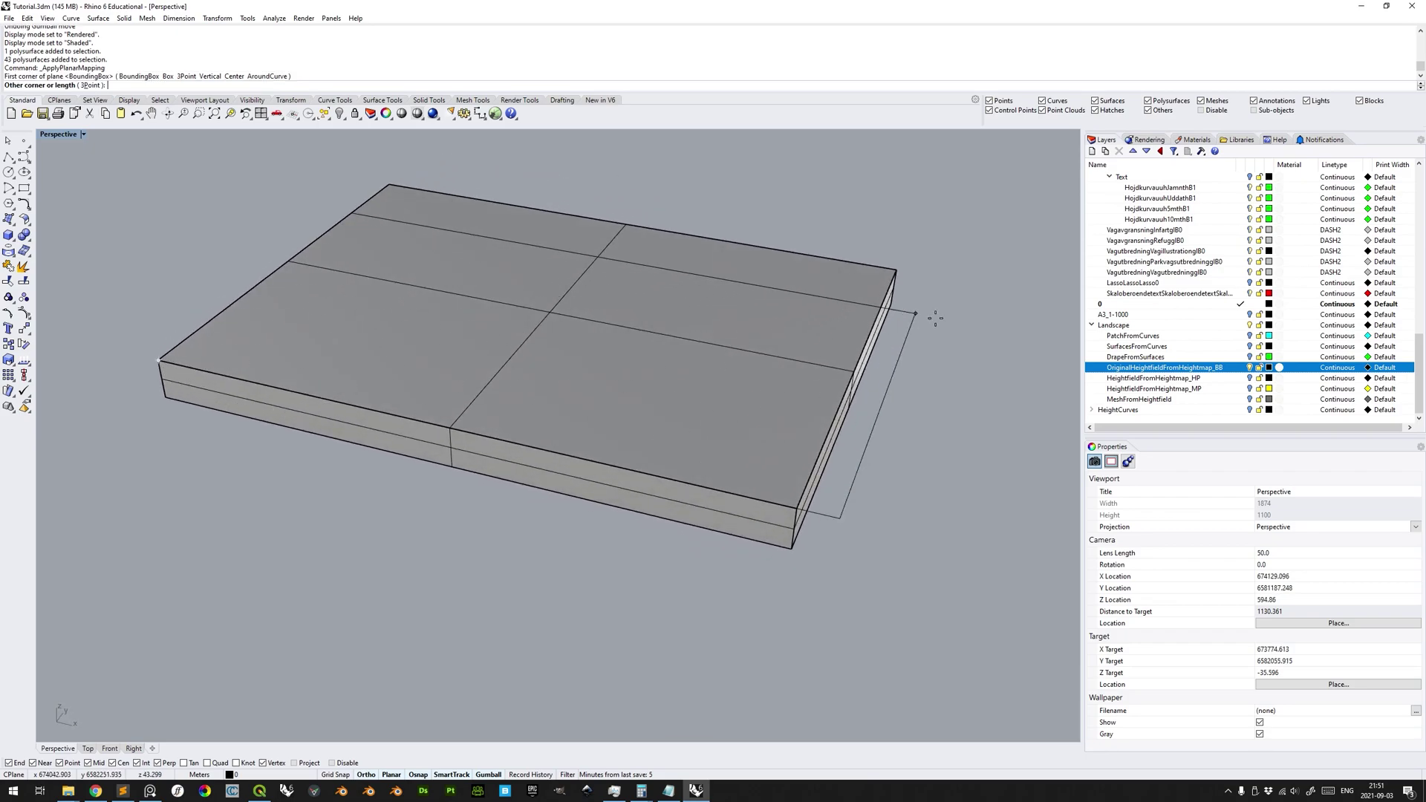
{"action": "left_click", "coordinate": [913, 282]}
{"action": "right_click_drag", "start_coordinate": [914, 283], "coordinate": [201, 231]}
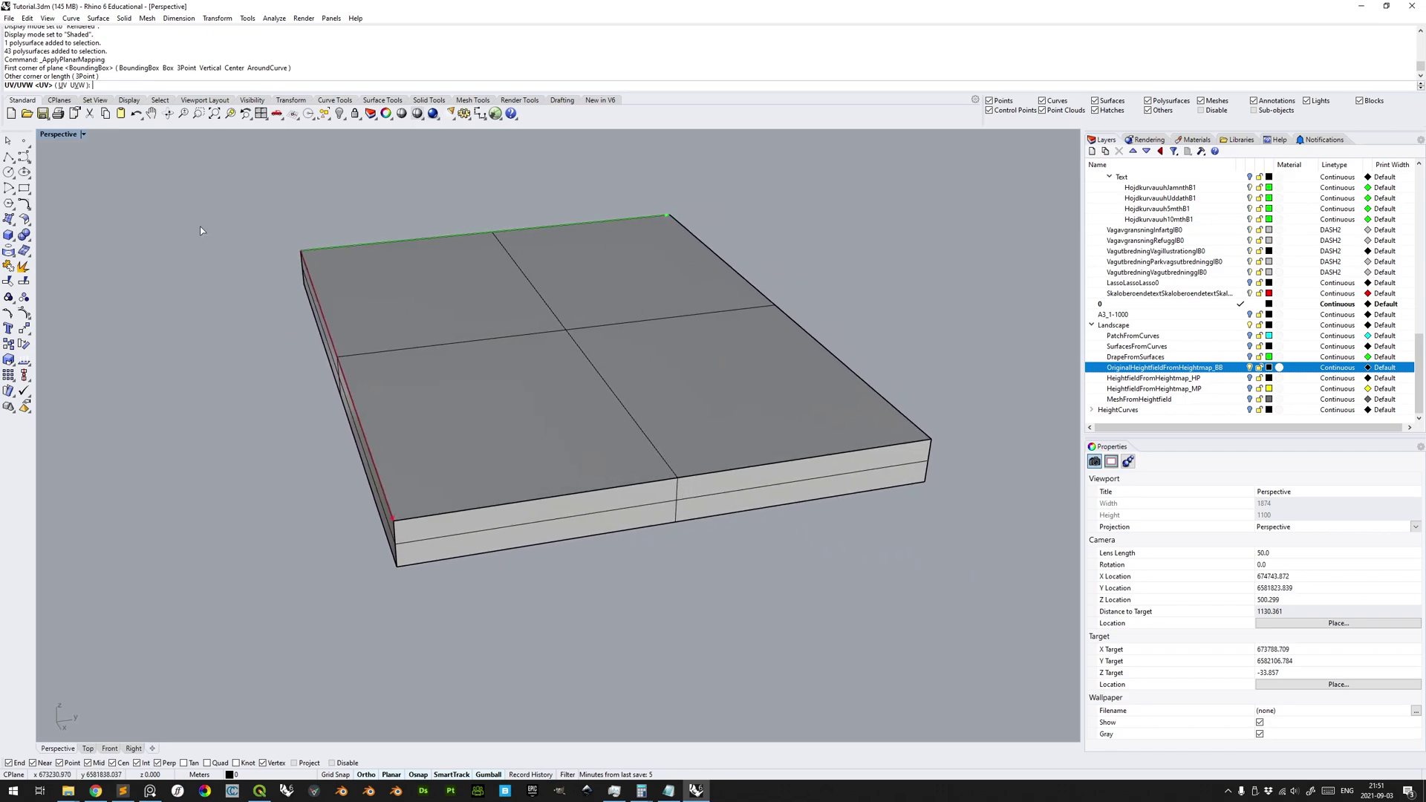
{"action": "left_click", "coordinate": [62, 85]}
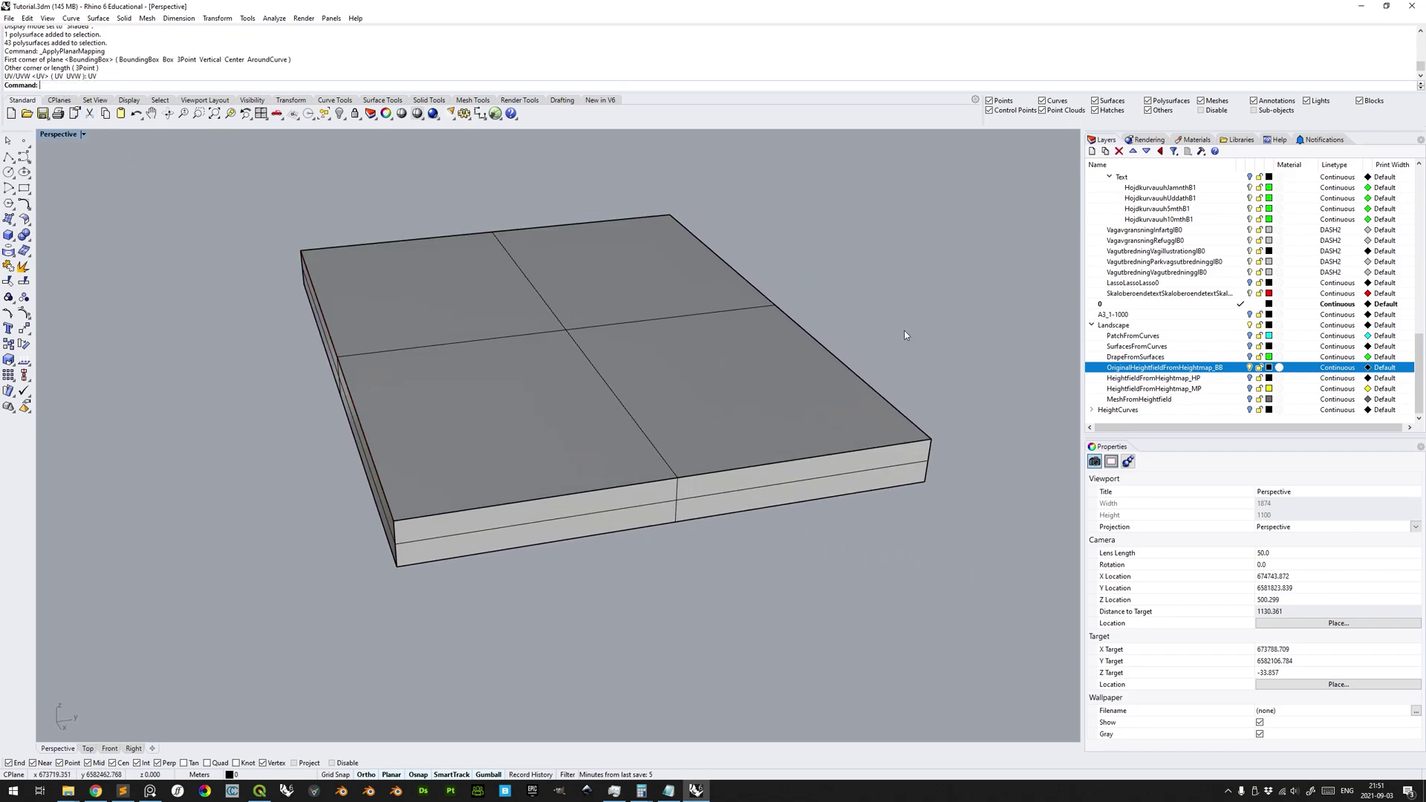
- Show SurfacesFromCurves instead of the bounding box layer and assign the Custom (1) orthophoto material to all its polysurfaces
{"action": "left_click", "coordinate": [1249, 368]}
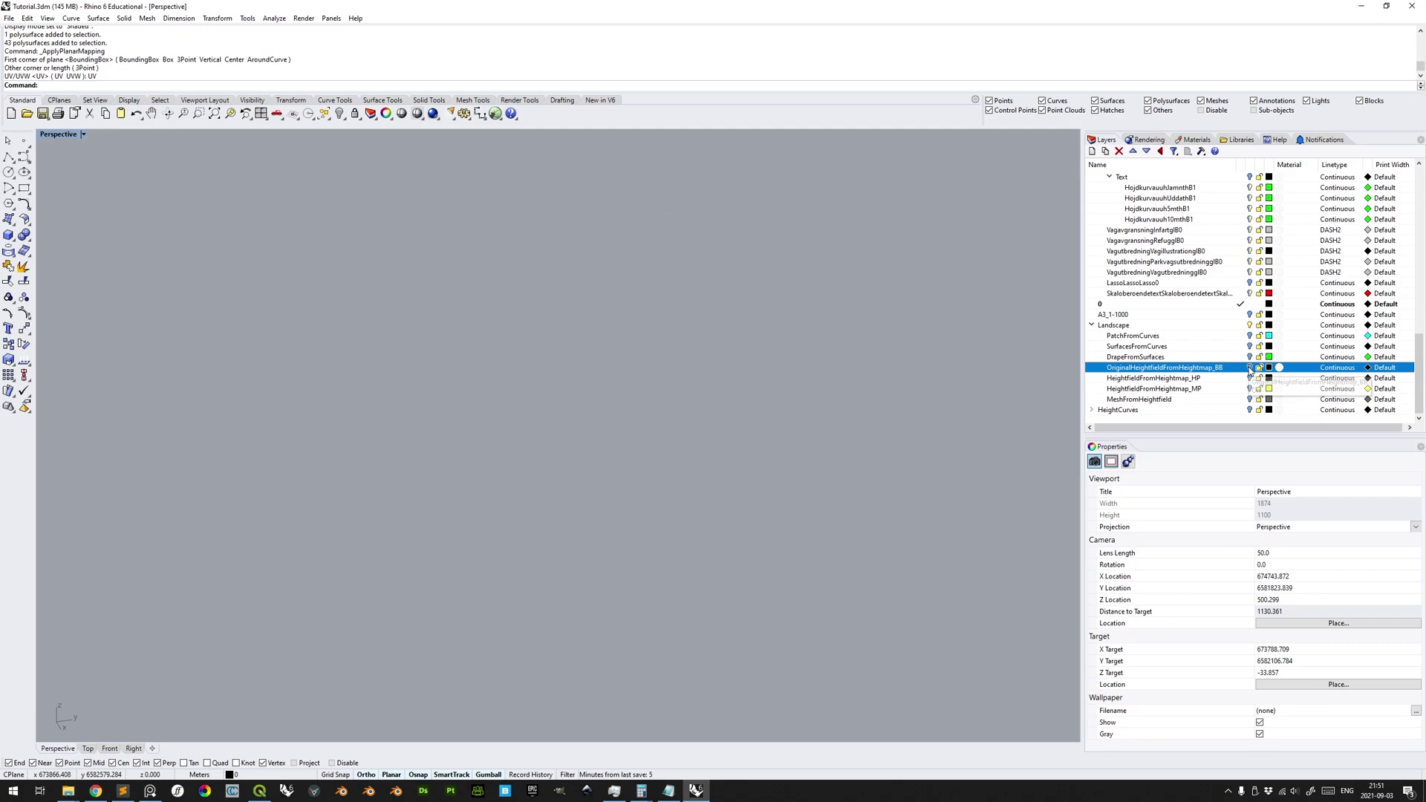
{"action": "left_click", "coordinate": [1249, 346]}
{"action": "left_click_drag", "start_coordinate": [434, 293], "coordinate": [808, 553]}
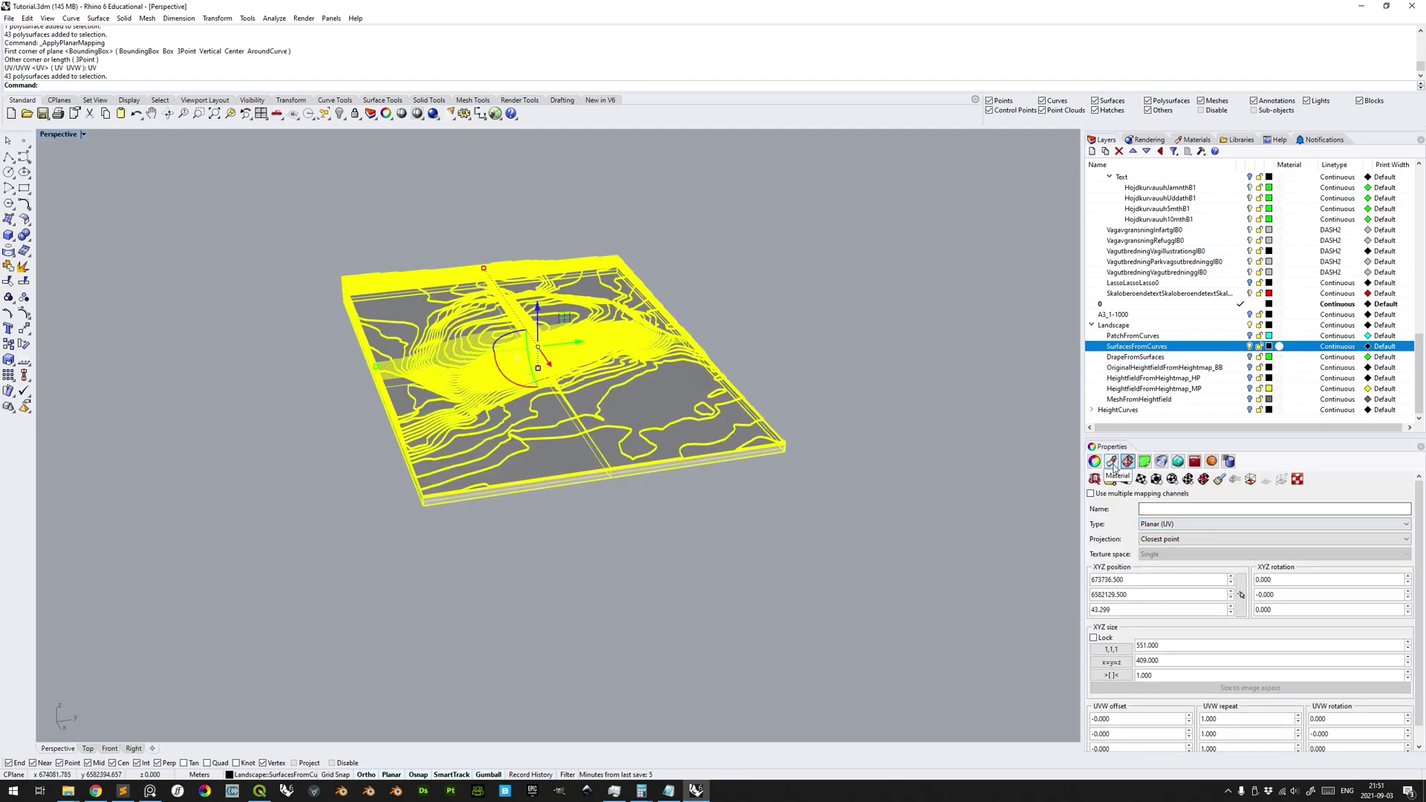
{"action": "left_click", "coordinate": [1112, 461]}
{"action": "left_click", "coordinate": [1192, 491]}
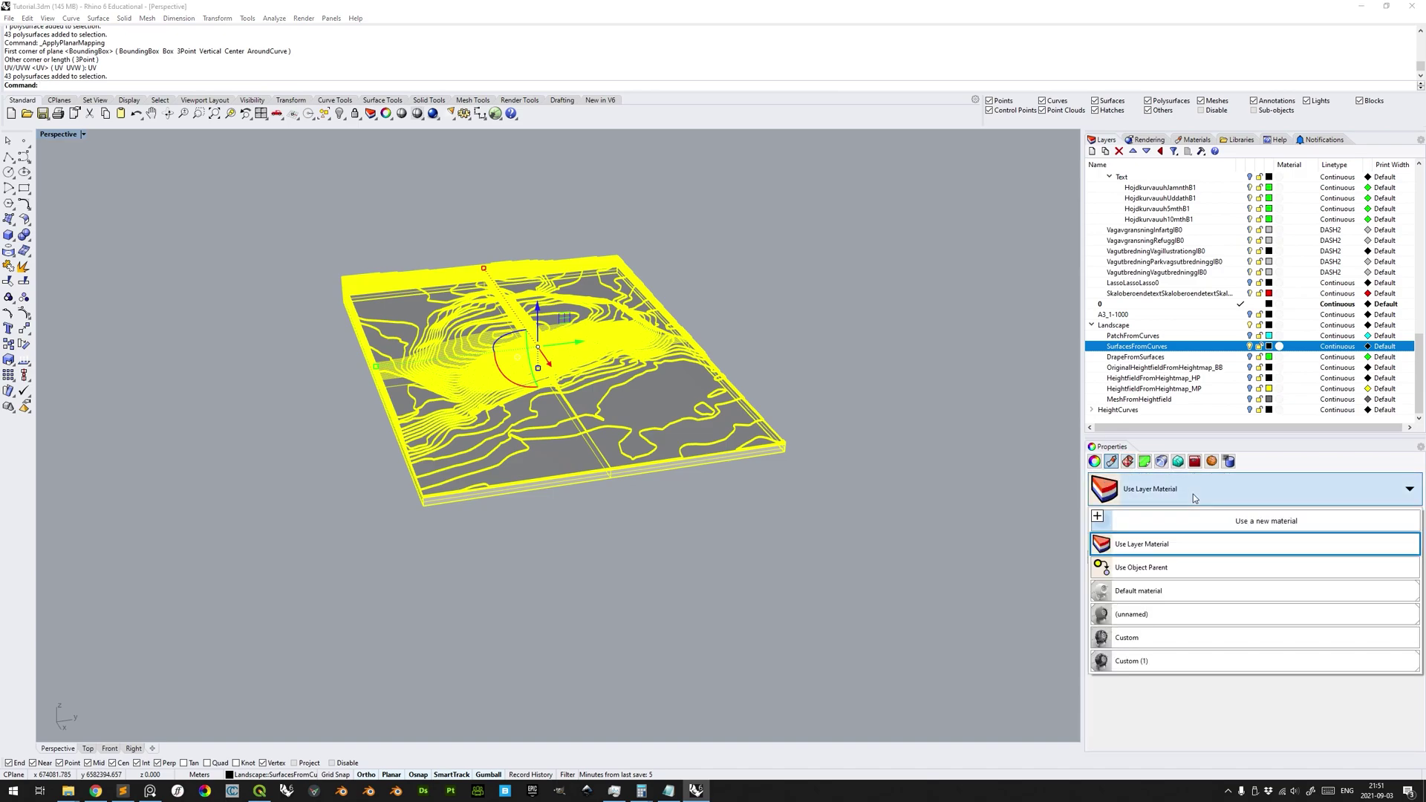
{"action": "left_click", "coordinate": [1134, 662]}
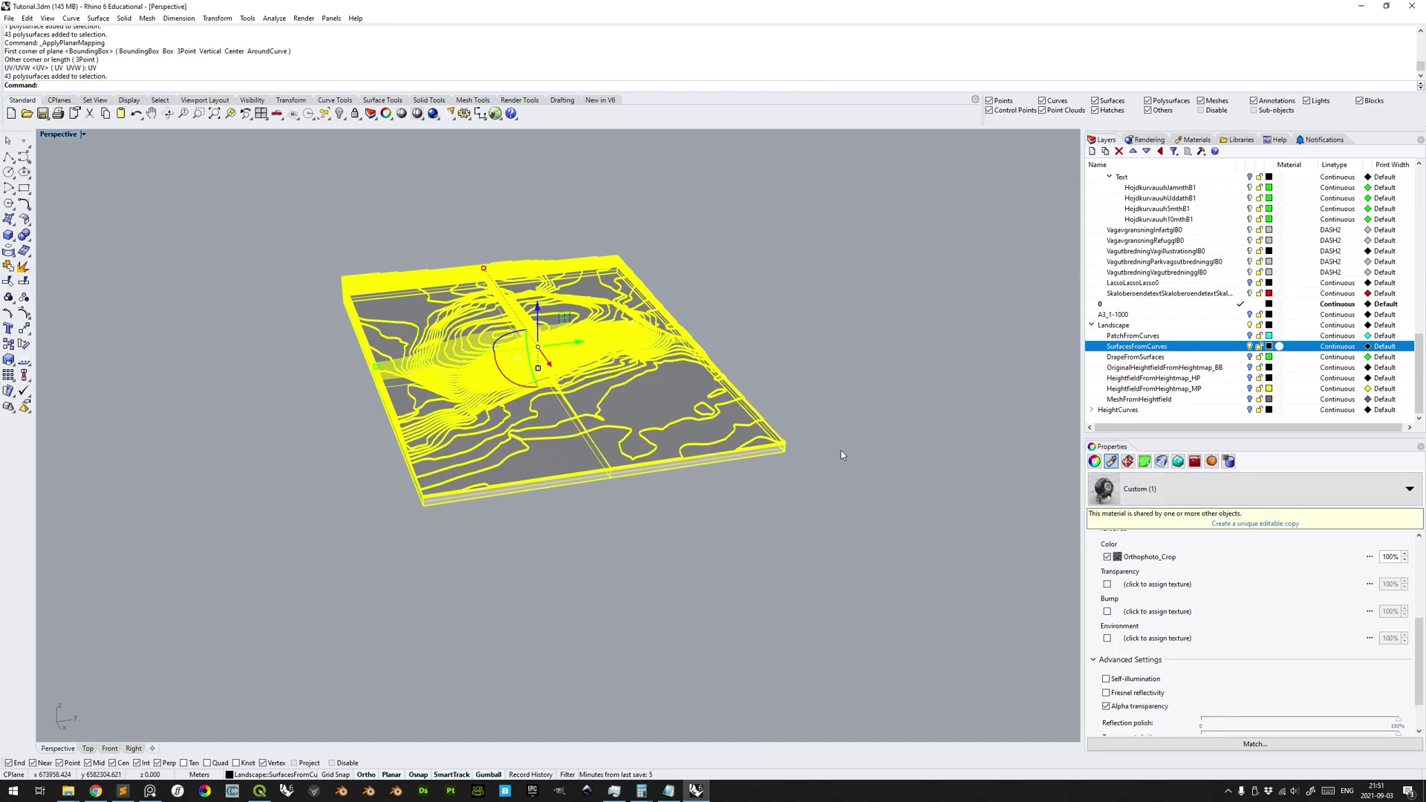
- Display the Perspective view in Rendered mode and deselect the stepped terrain
{"action": "left_click", "coordinate": [83, 135]}
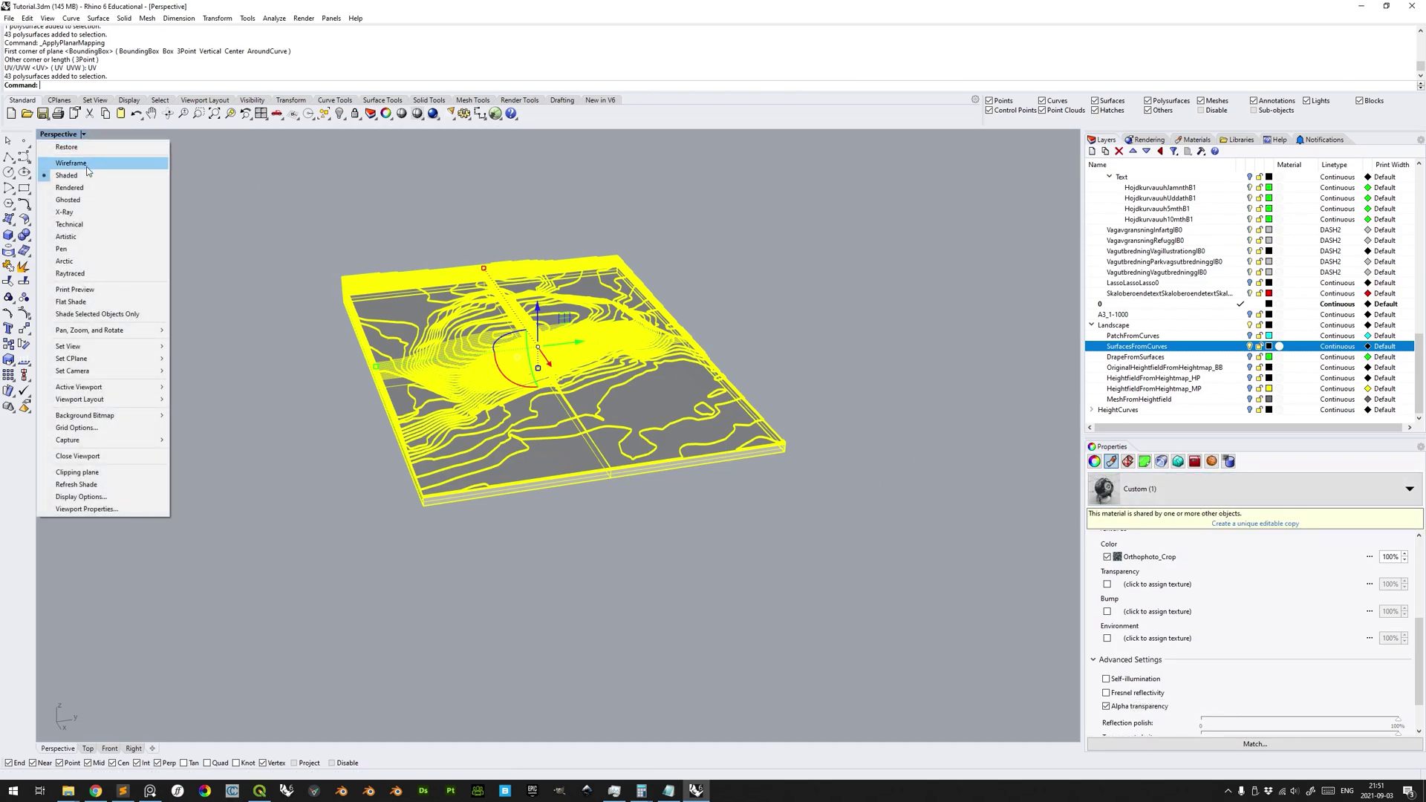
{"action": "left_click", "coordinate": [69, 188]}
{"action": "scroll", "coordinate": [837, 319], "scroll_direction": "up", "scroll_amount": 3}
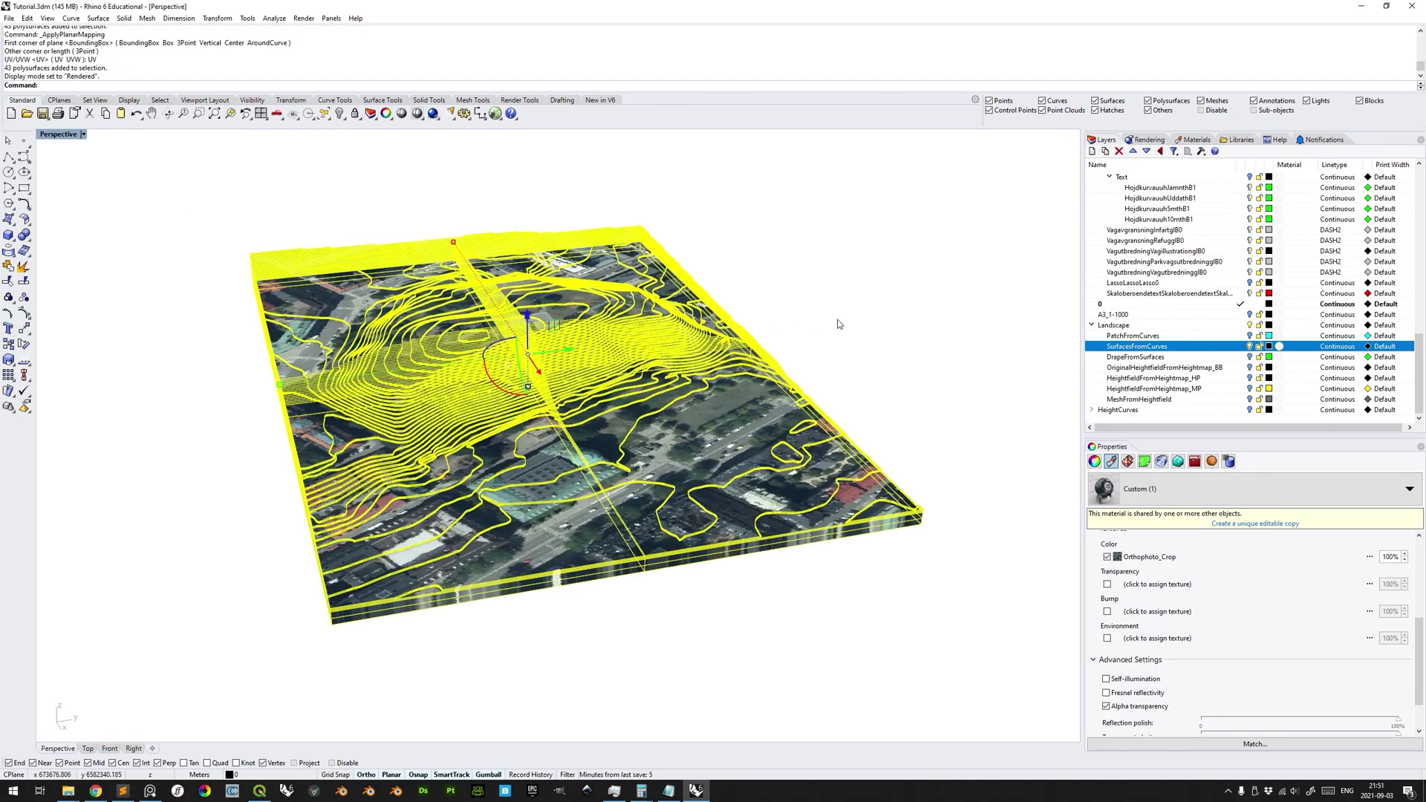
{"action": "key", "text": "Escape"}
- Examine how the orthophoto texture lies on the stepped terrain from several angles and up close
{"action": "mouse_move", "coordinate": [663, 369]}
{"action": "right_mouse_down"}
{"action": "mouse_move", "coordinate": [728, 398]}
{"action": "mouse_move", "coordinate": [672, 368]}
{"action": "right_mouse_up"}
{"action": "scroll", "coordinate": [477, 359], "scroll_direction": "up", "scroll_amount": 4}
{"action": "right_click_drag", "start_coordinate": [477, 359], "coordinate": [599, 389]}
{"action": "scroll", "coordinate": [750, 422], "scroll_direction": "up", "scroll_amount": 4}
{"action": "right_click_drag", "start_coordinate": [765, 421], "coordinate": [732, 405], "text": "shift"}
{"action": "scroll", "coordinate": [732, 405], "scroll_direction": "down", "scroll_amount": 6}
{"action": "right_click_drag", "start_coordinate": [594, 401], "coordinate": [633, 398], "text": "shift"}
{"action": "scroll", "coordinate": [669, 410], "scroll_direction": "down", "scroll_amount": 2}
{"action": "scroll", "coordinate": [633, 399], "scroll_direction": "up", "scroll_amount": 6}
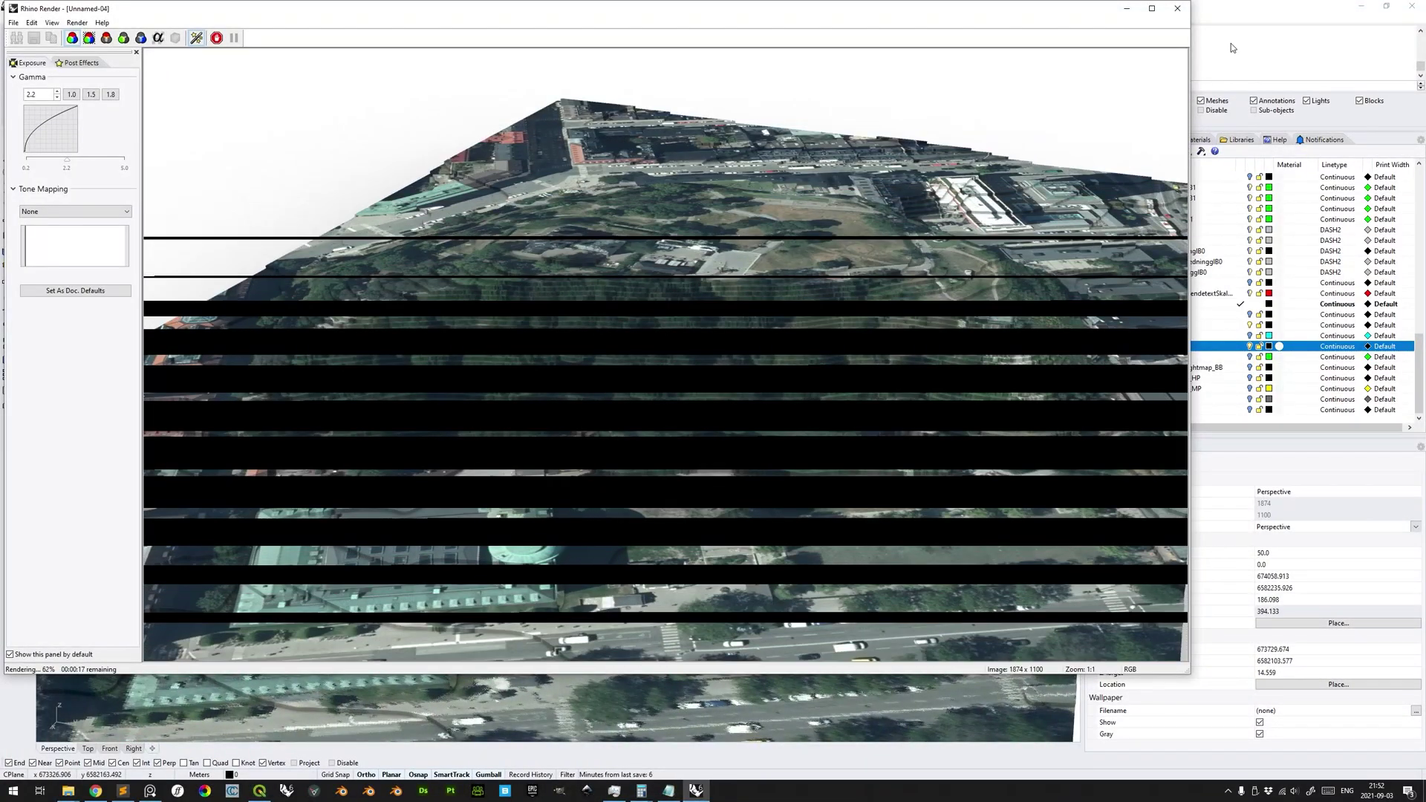